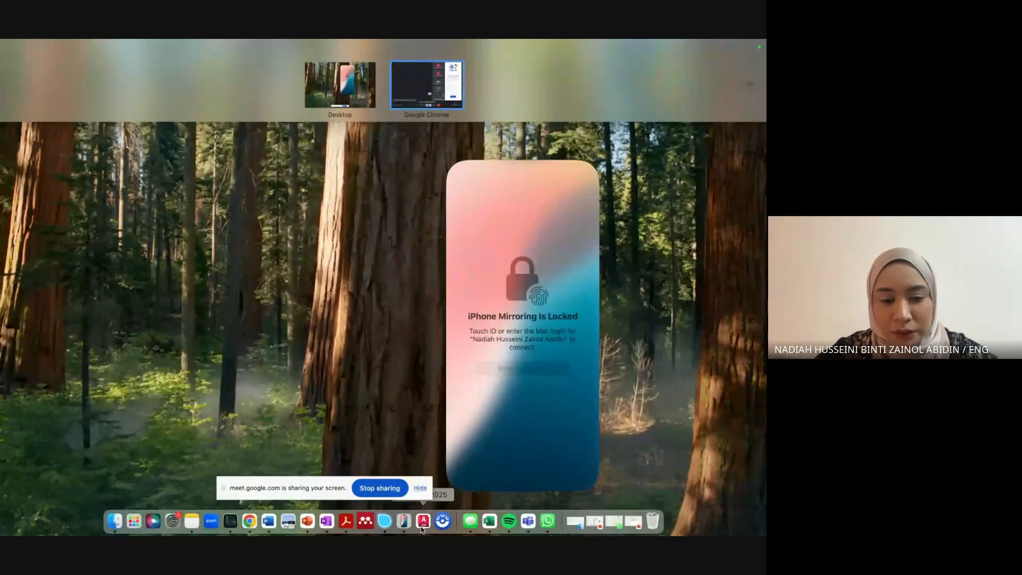
Launch AutoCAD 2025 from the Dock and bring up the overview of open windows.
click(424, 525)
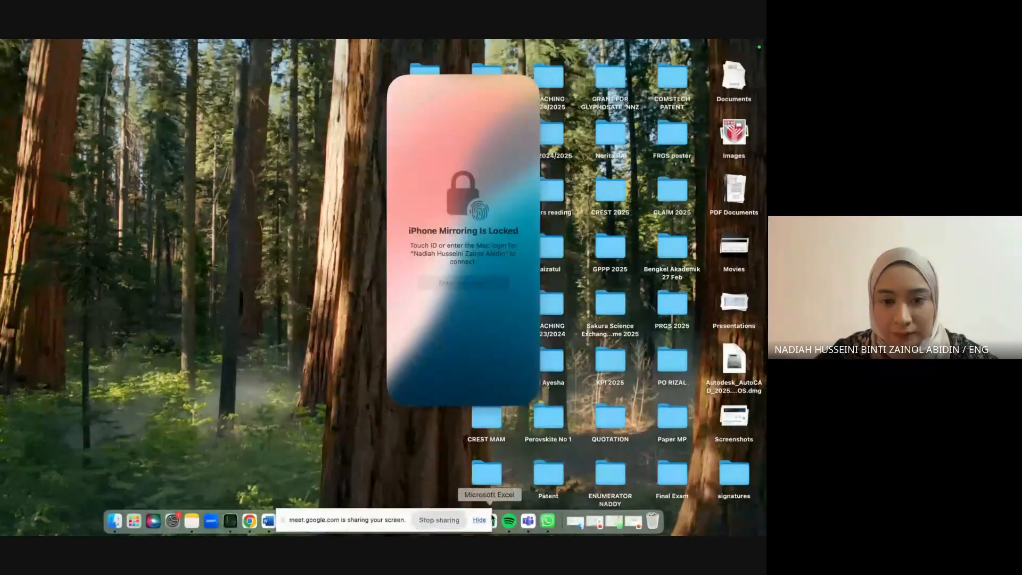
key(ctrl+Up)
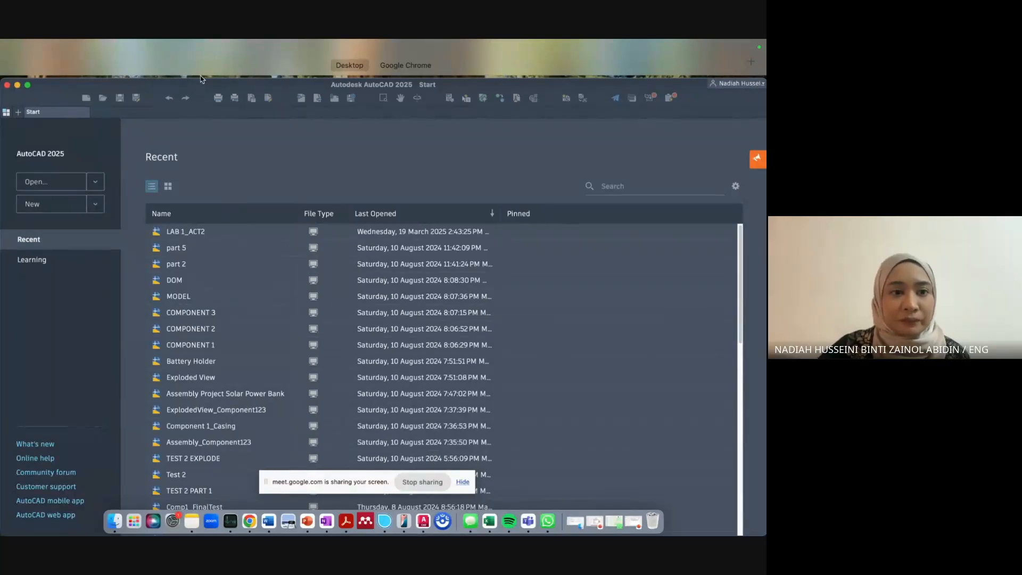
Try a new blank drawing, cancel the template selection, then close AutoCAD.
click(205, 161)
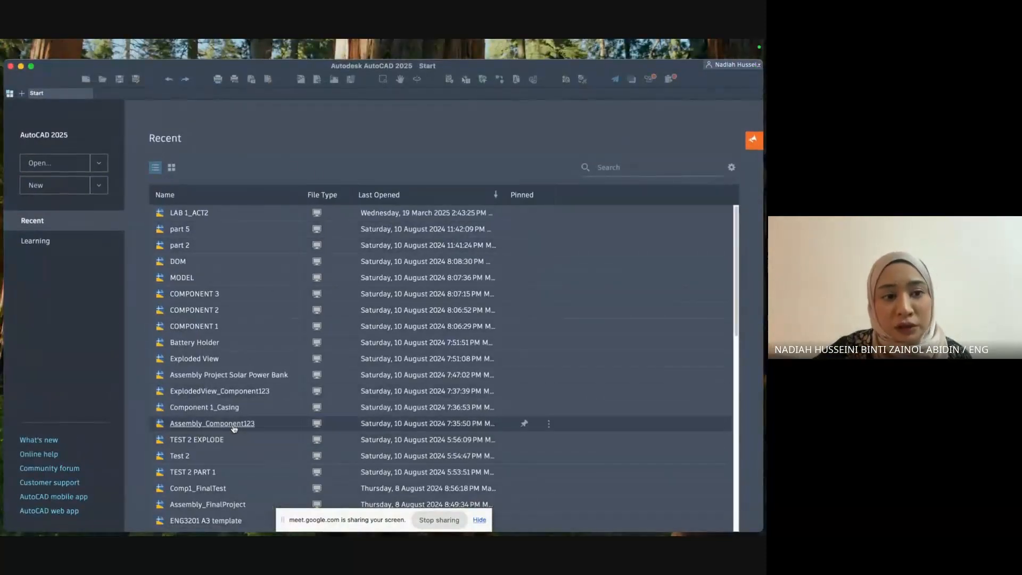
click(77, 188)
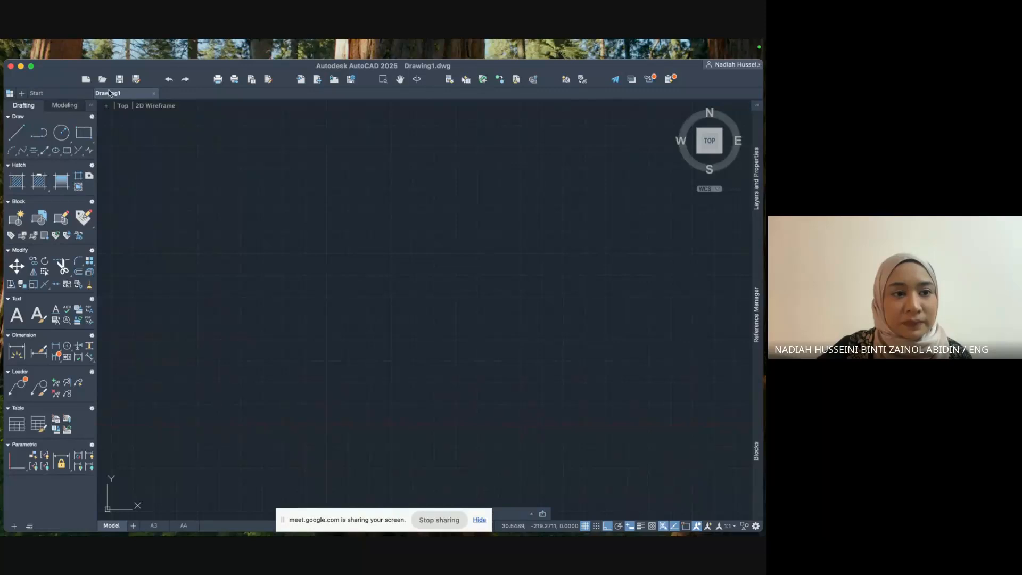
click(94, 48)
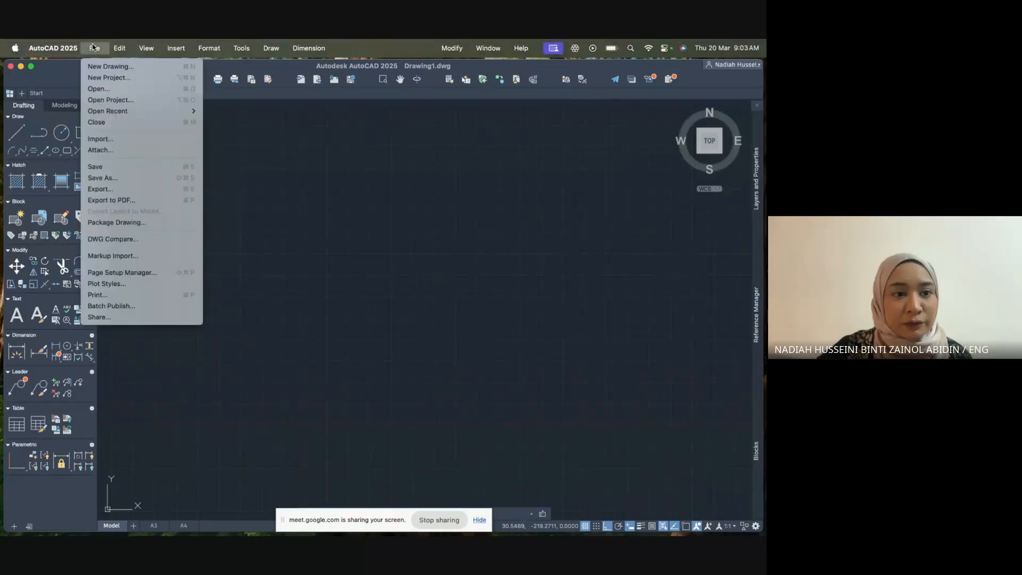
click(104, 68)
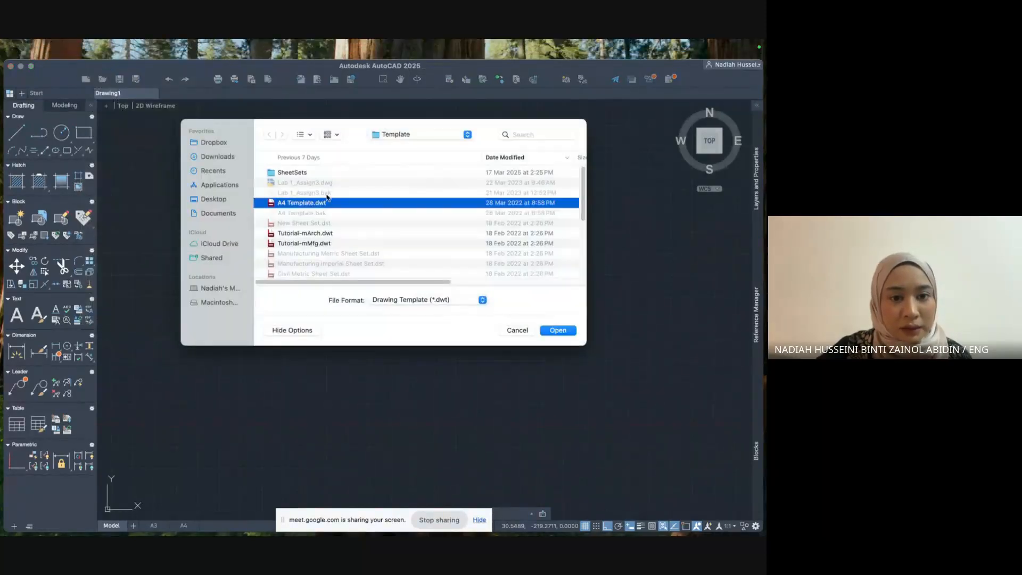
click(510, 328)
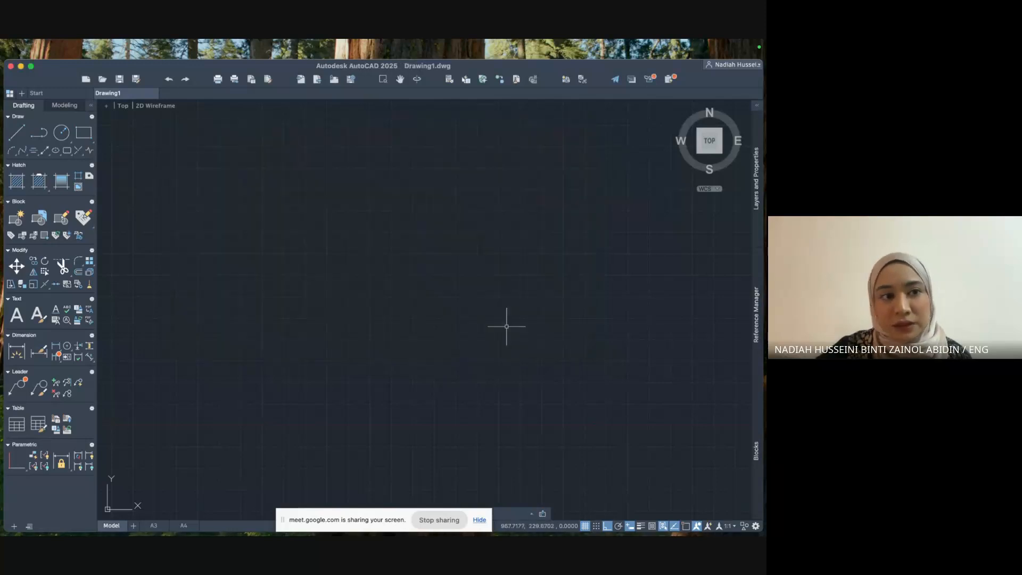
click(11, 67)
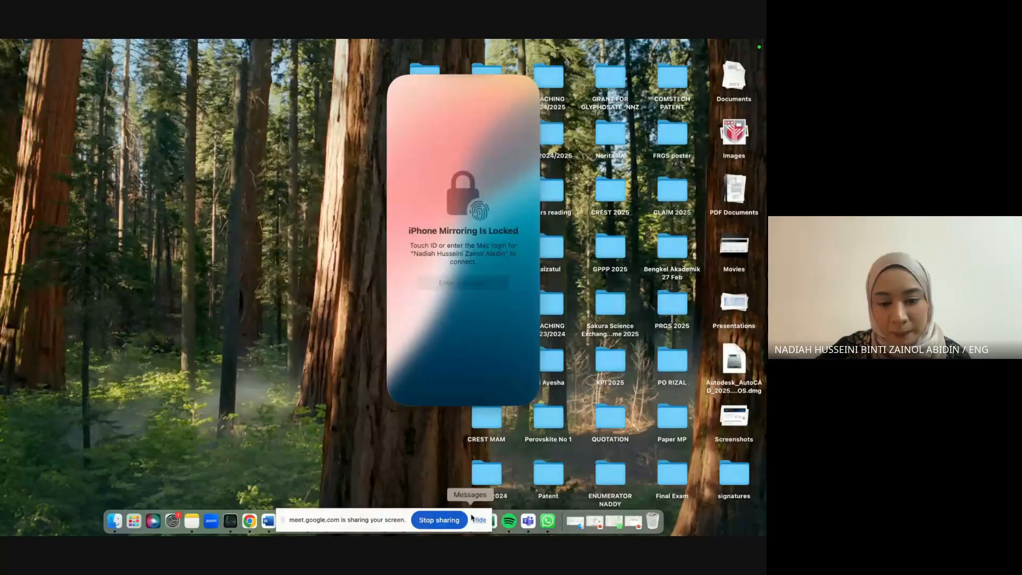
Relaunch AutoCAD 2025 from the Dock to reach its Start page.
drag(333, 524, 302, 434)
mouse_move(470, 532)
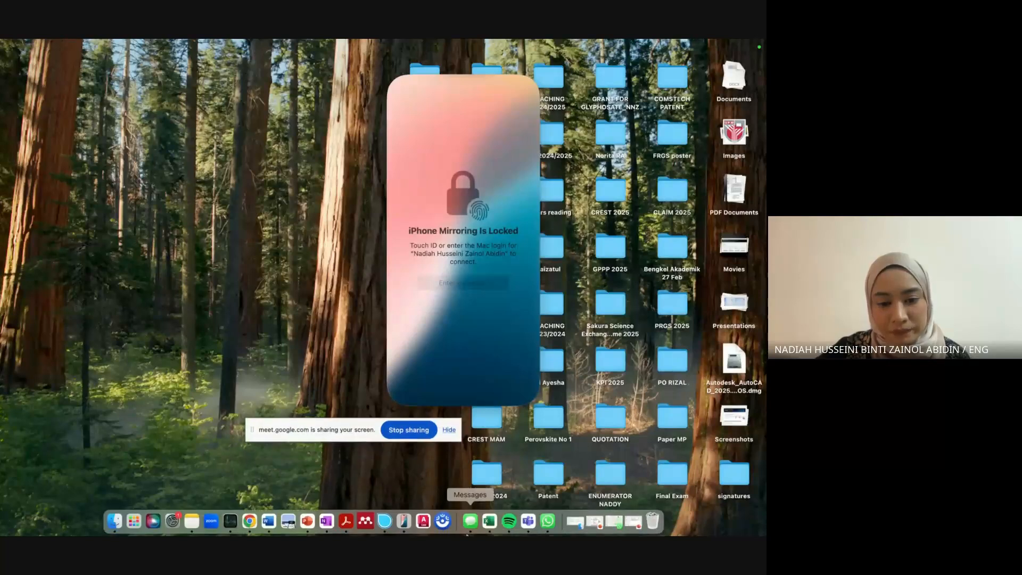
click(424, 526)
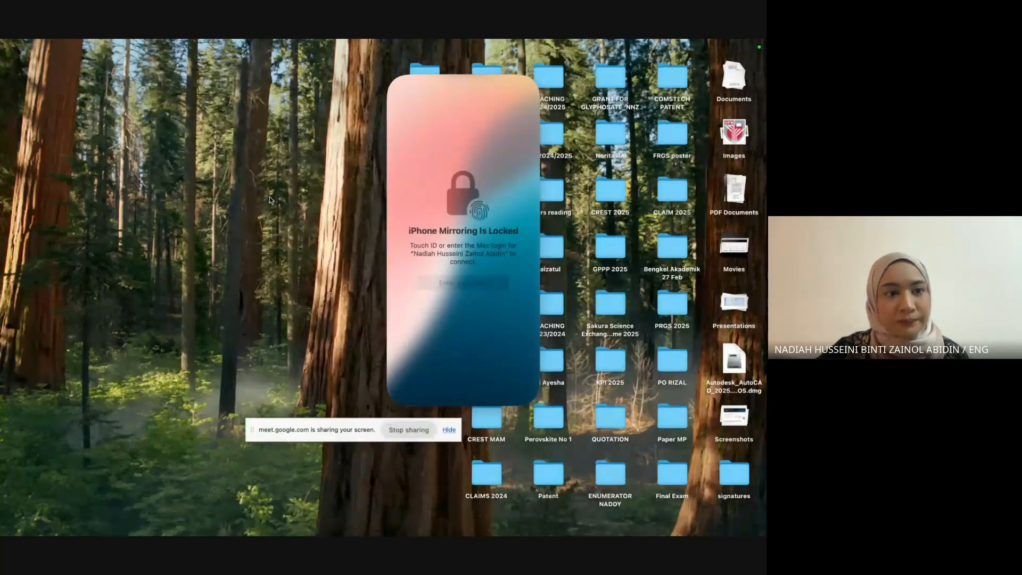
mouse_move(474, 534)
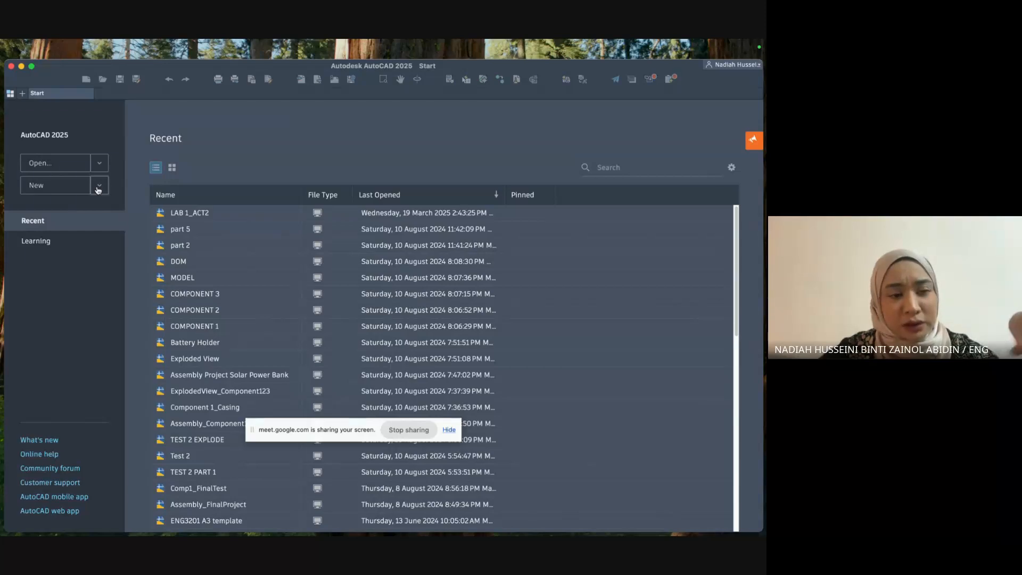
Create a new drawing from the acad.dwt template via Browse templates.
click(99, 186)
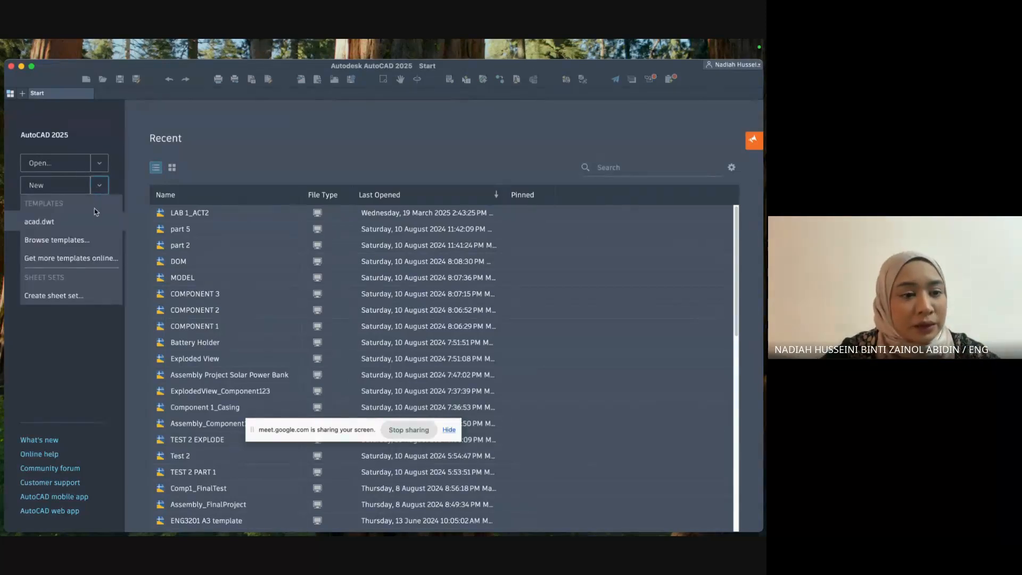
click(87, 242)
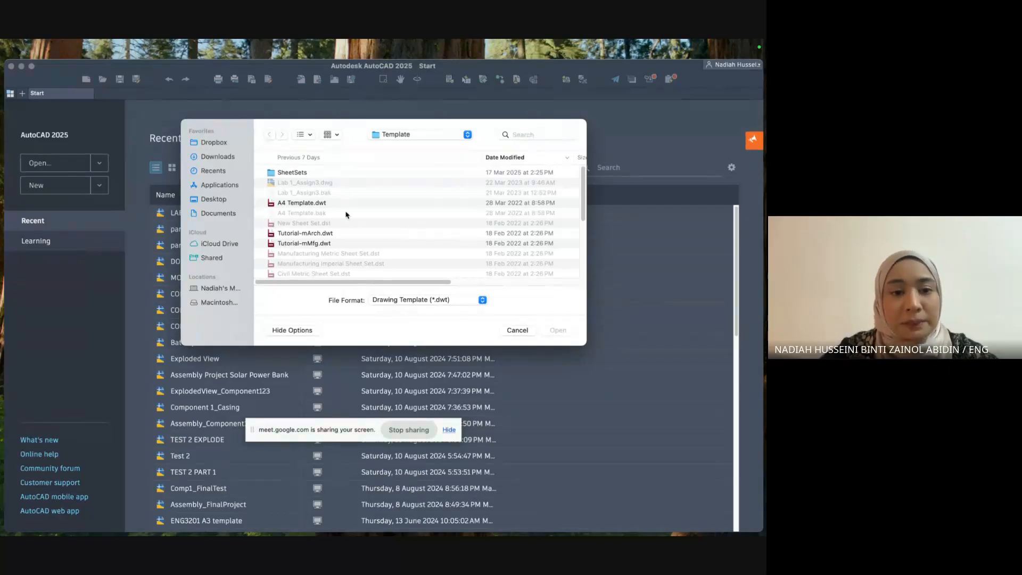
scroll(349, 234, down, 5)
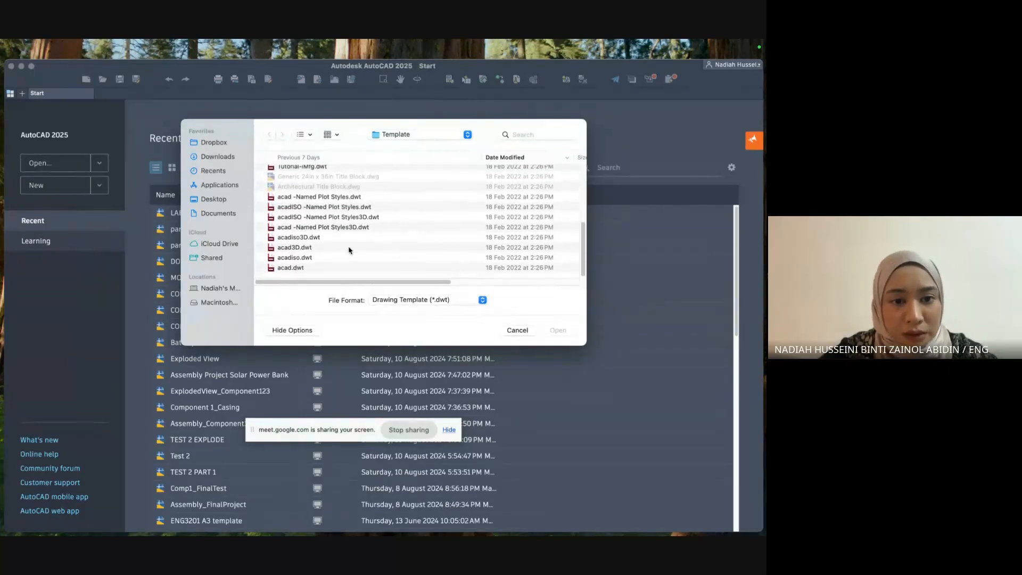
double_click(292, 268)
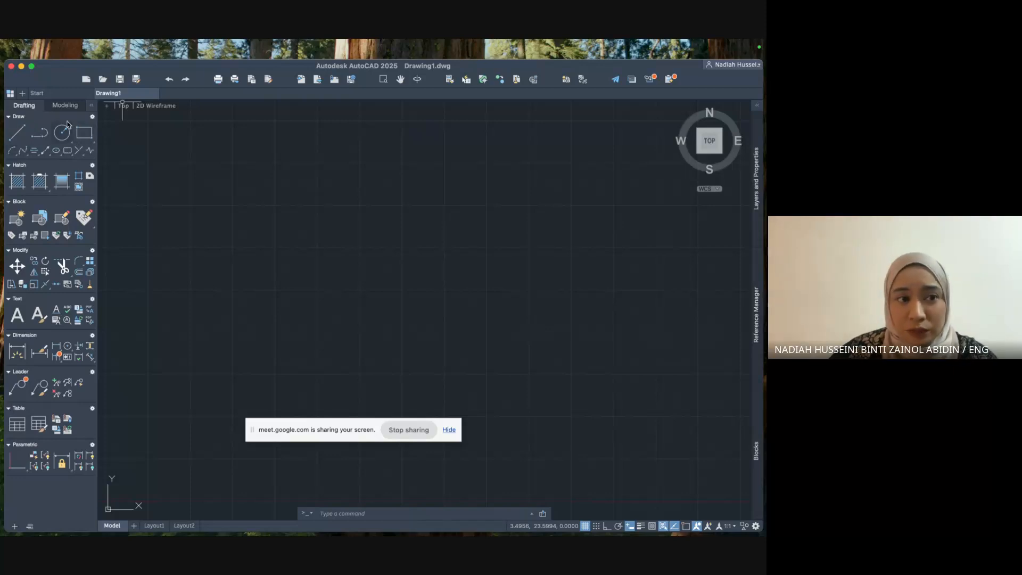
Start a line at the origin 0,0 and place its next point diagonally up-right.
click(15, 141)
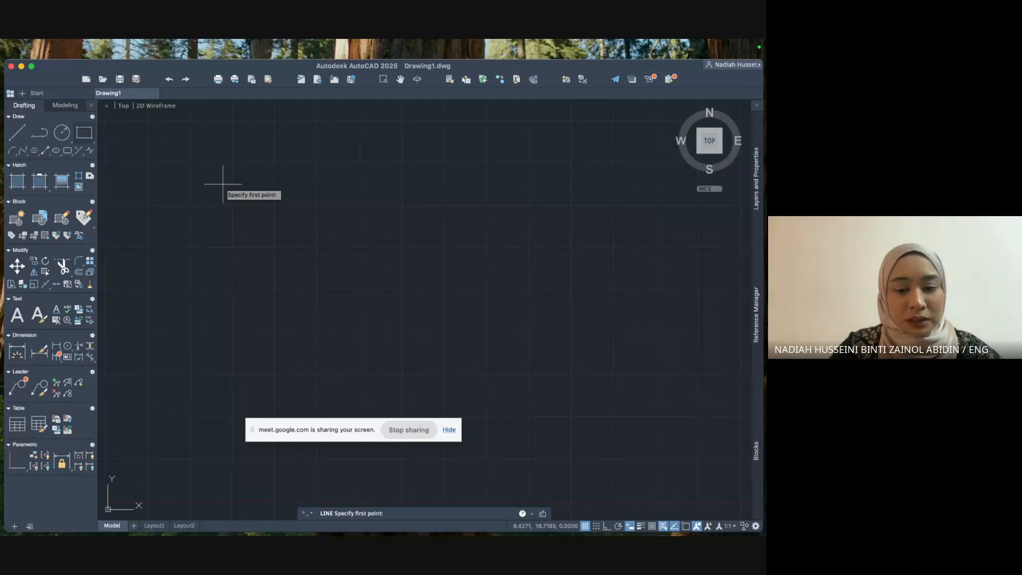
text(0)
key(Tab)
text(0)
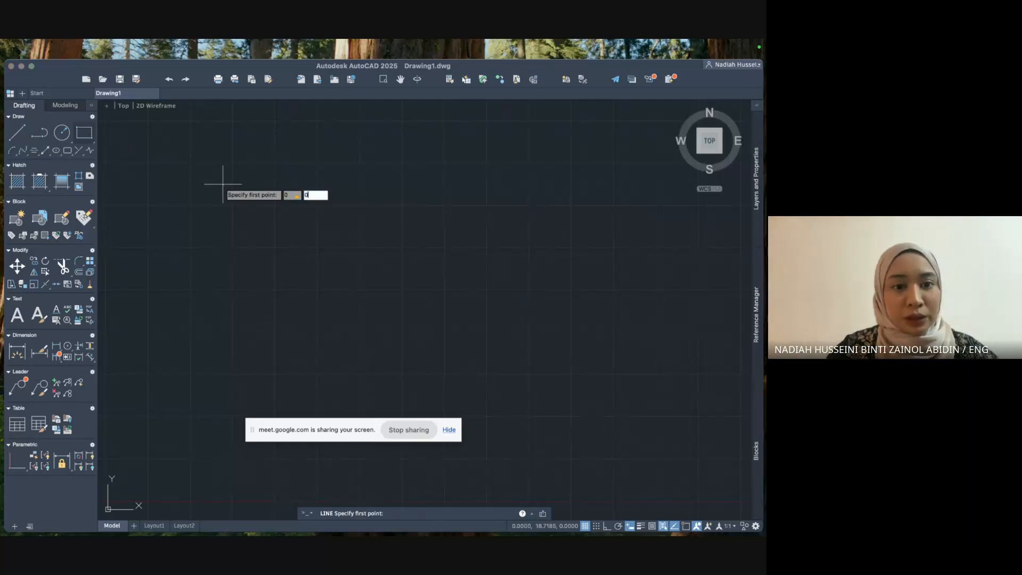
key(Return)
scroll(223, 184, down, 3)
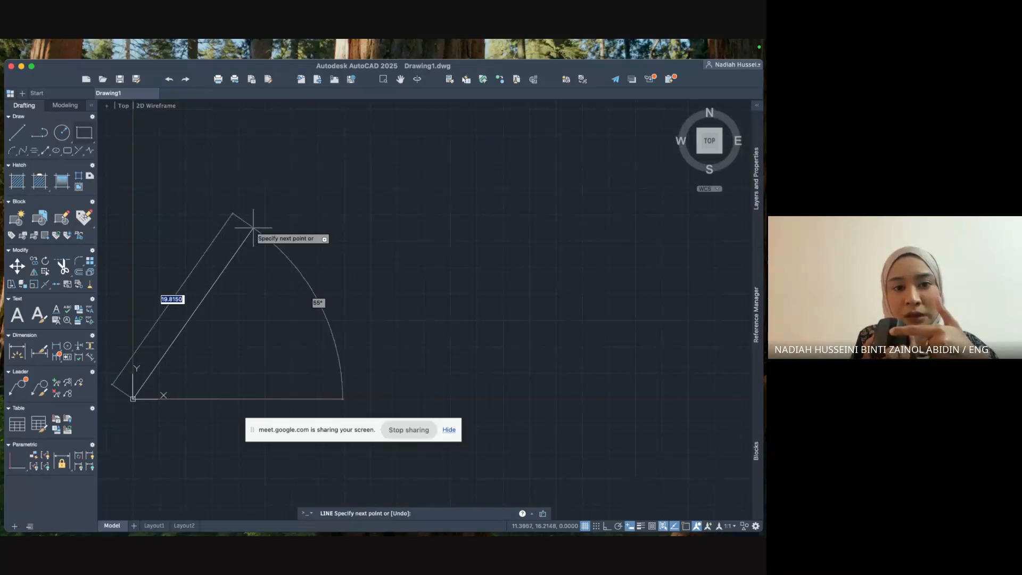
scroll(253, 228, up, 2)
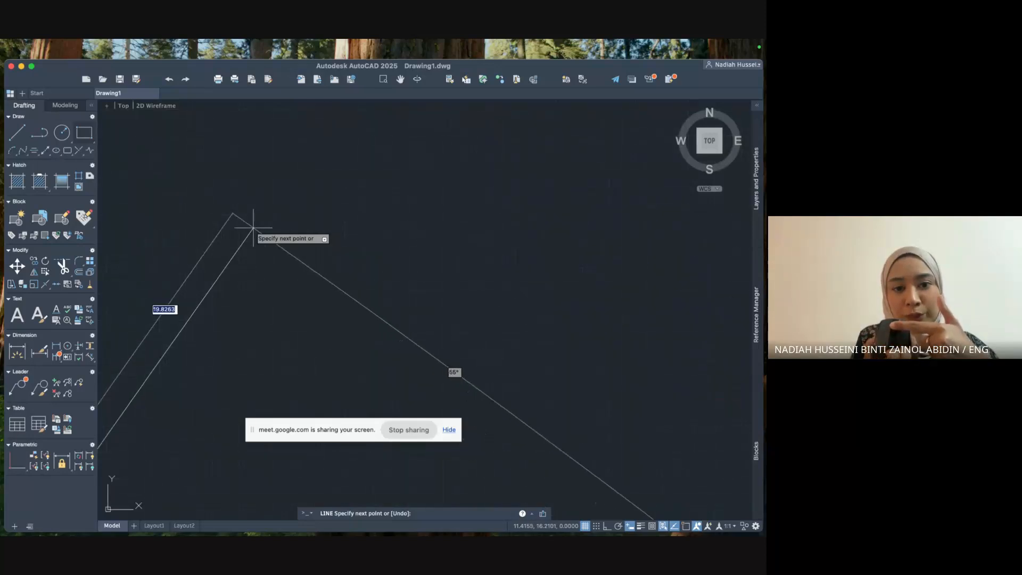
scroll(253, 228, down, 3)
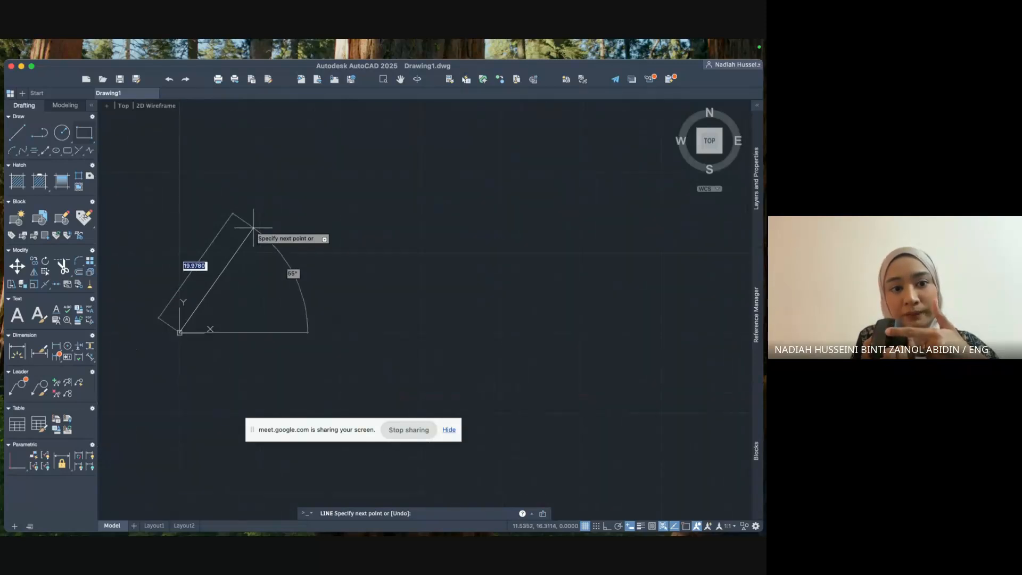
scroll(253, 228, up, 2)
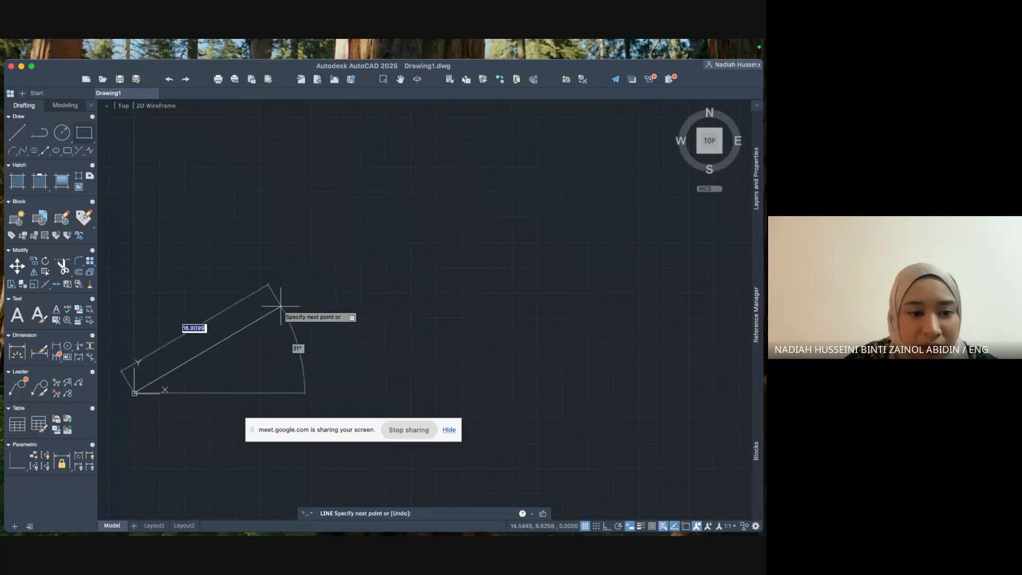
click(256, 295)
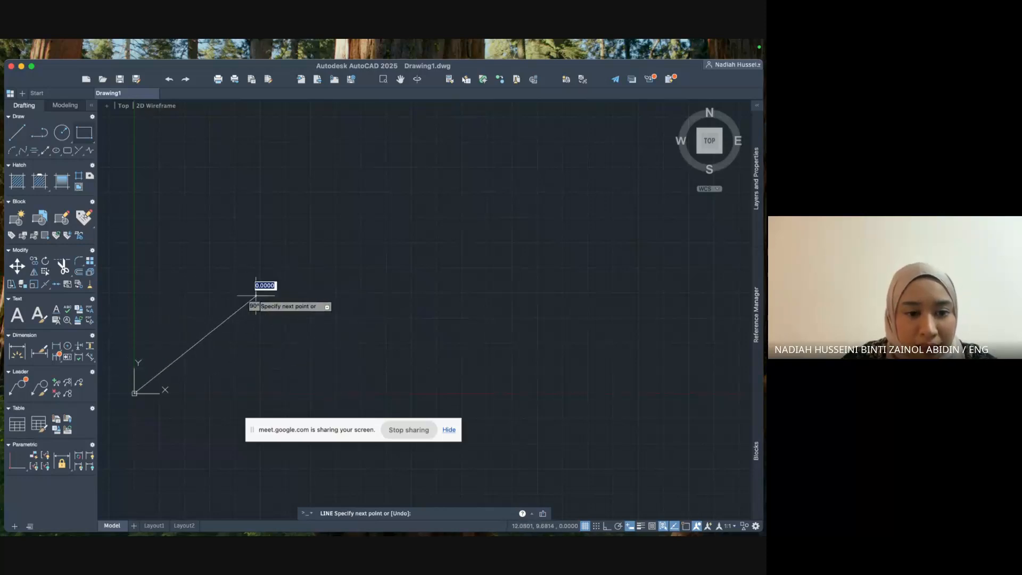
key(Escape)
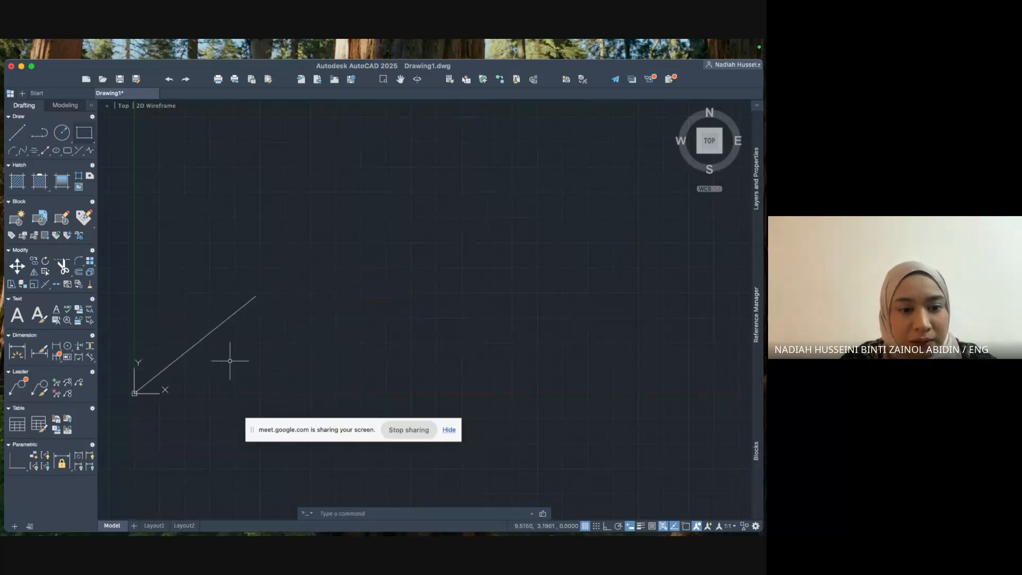
key(super+z)
click(17, 132)
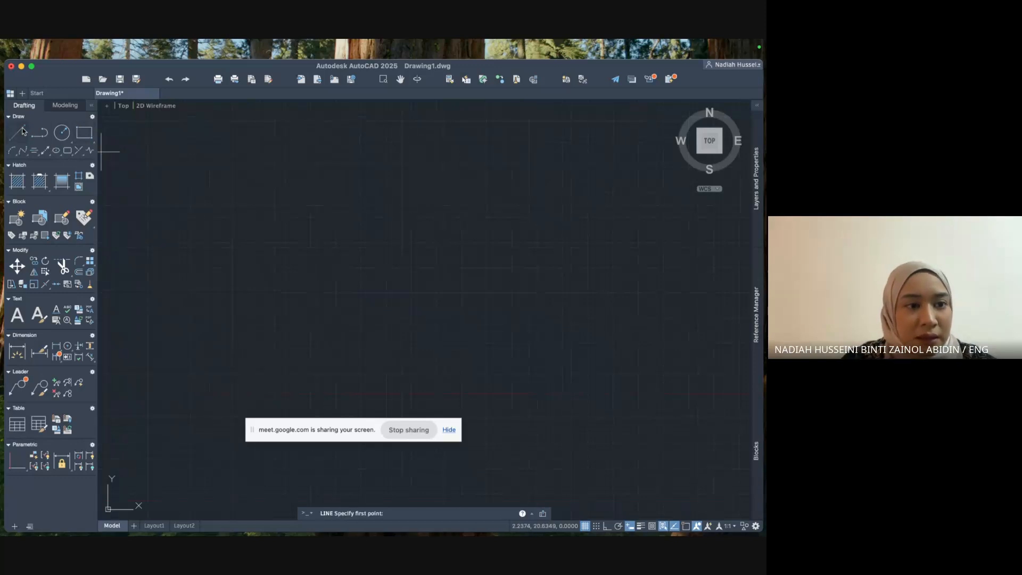
text(0,0)
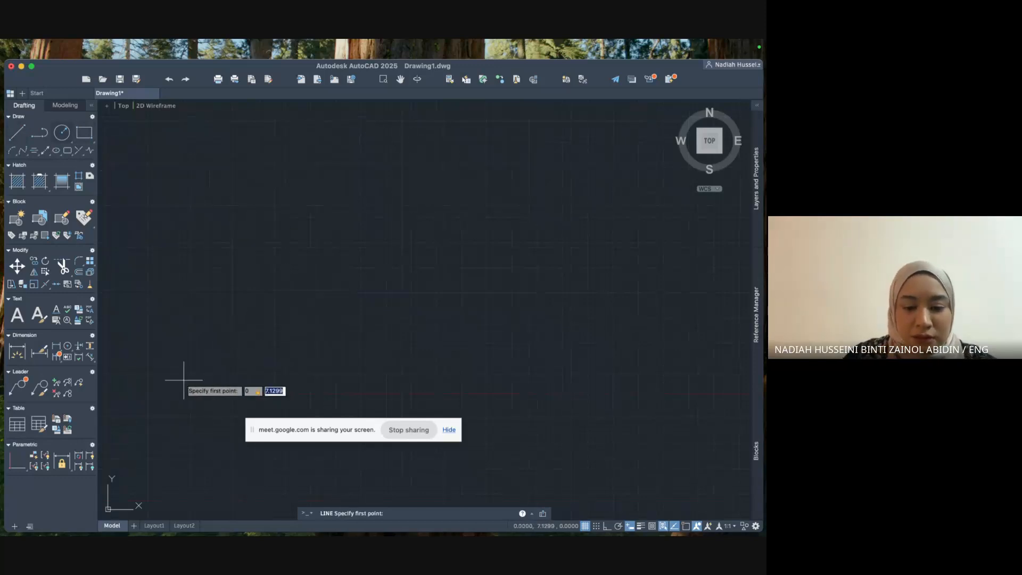
key(Return)
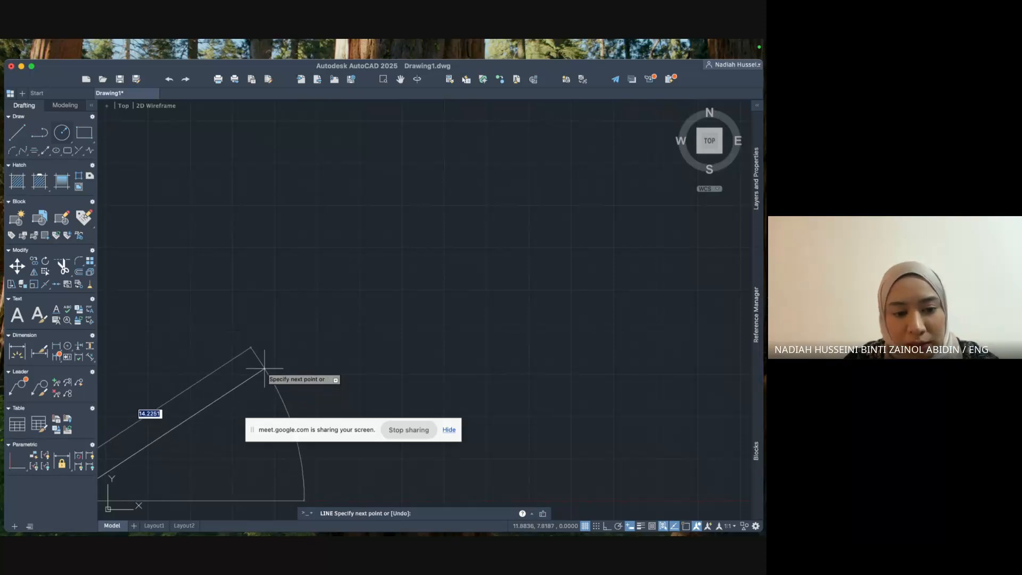
text(hkjsbdb)
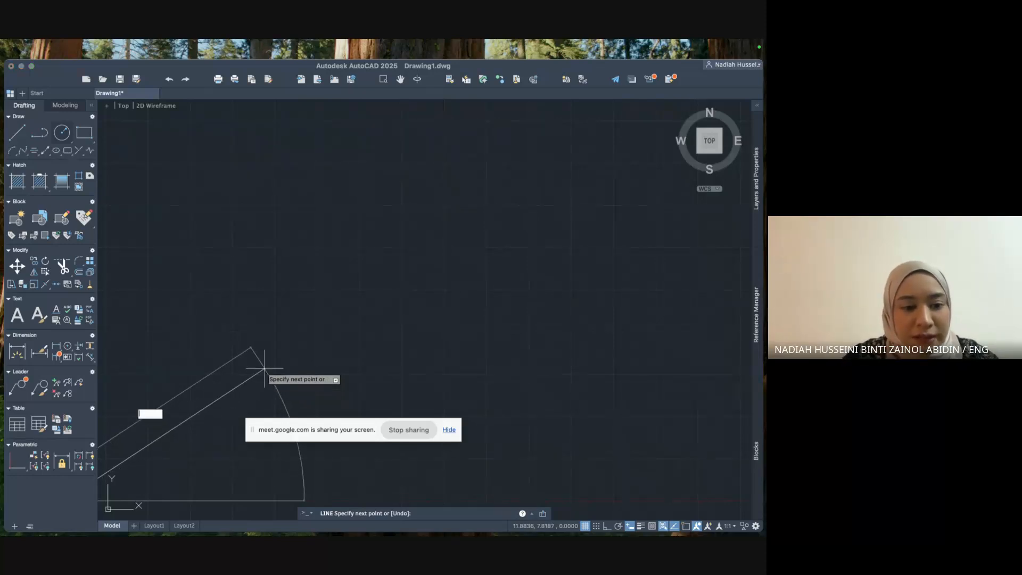
key(BackSpace)
key(BackSpace)
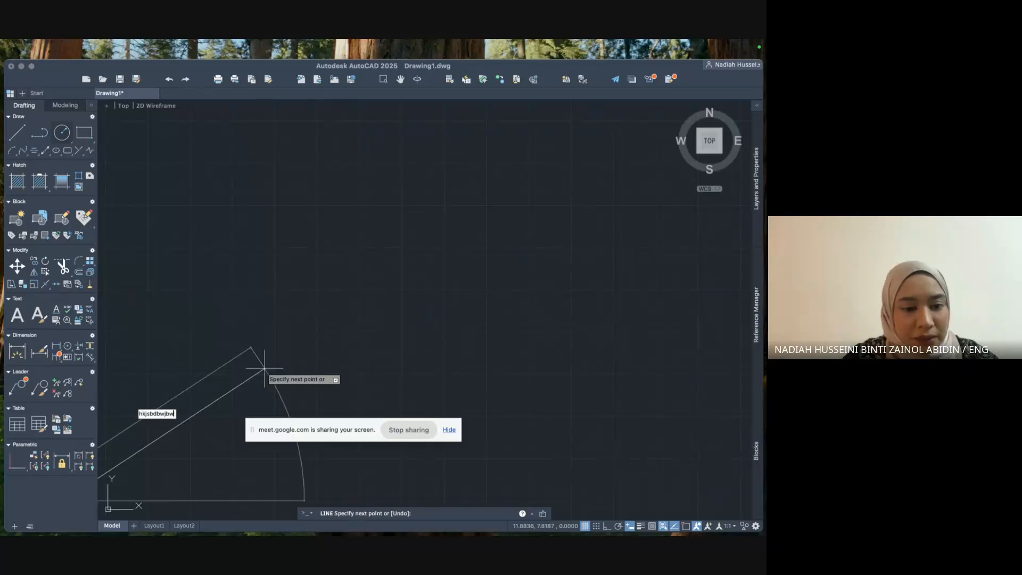
key(BackSpace)
key(BackSpace)
key(BackSpace)
key(BackSpace)
key(BackSpace)
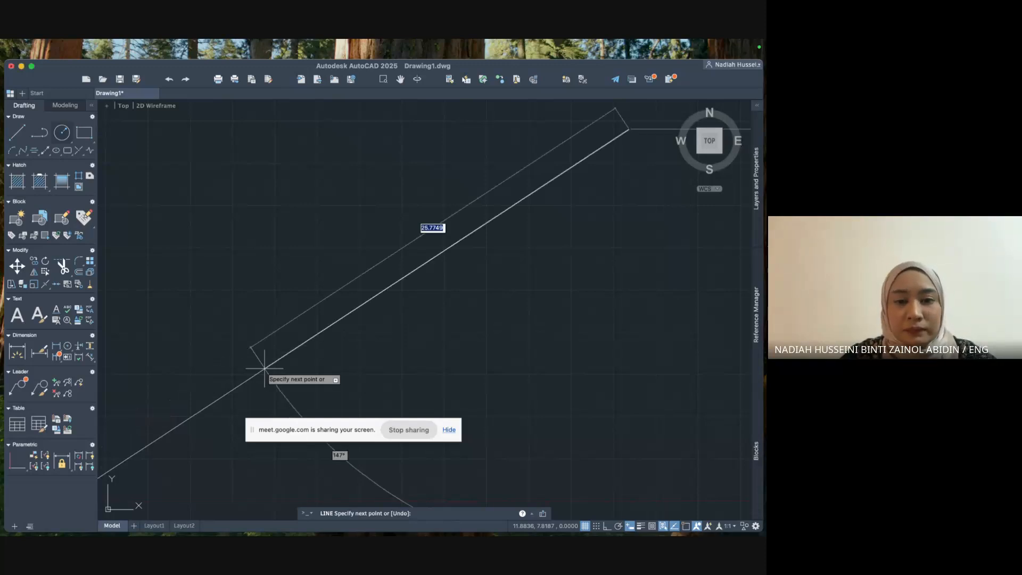
scroll(265, 367, down, 3)
click(407, 275)
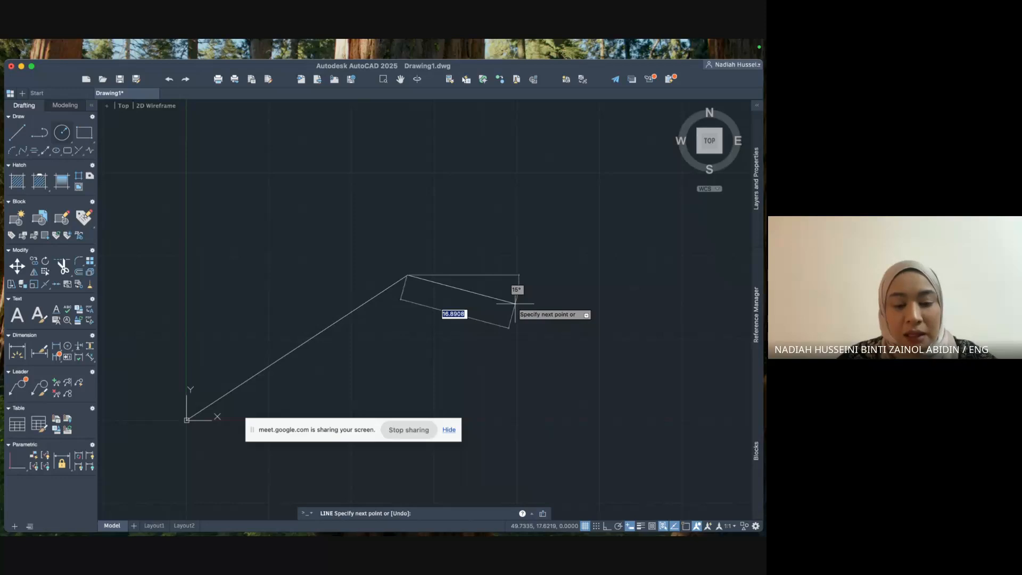
key(super+z)
scroll(467, 260, down, 5)
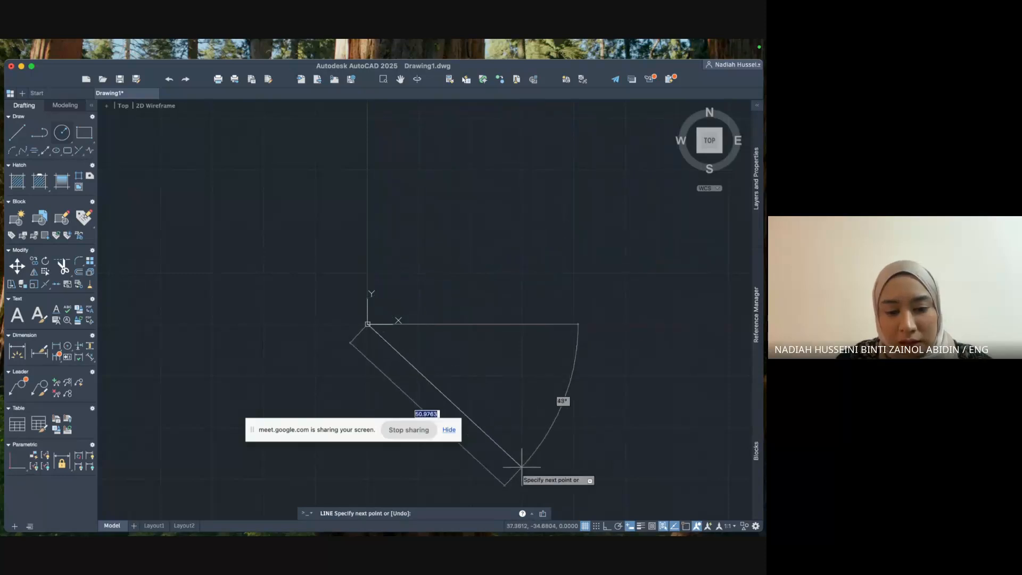
Enter a 40-unit segment, then undo it and cancel the line.
text(4)
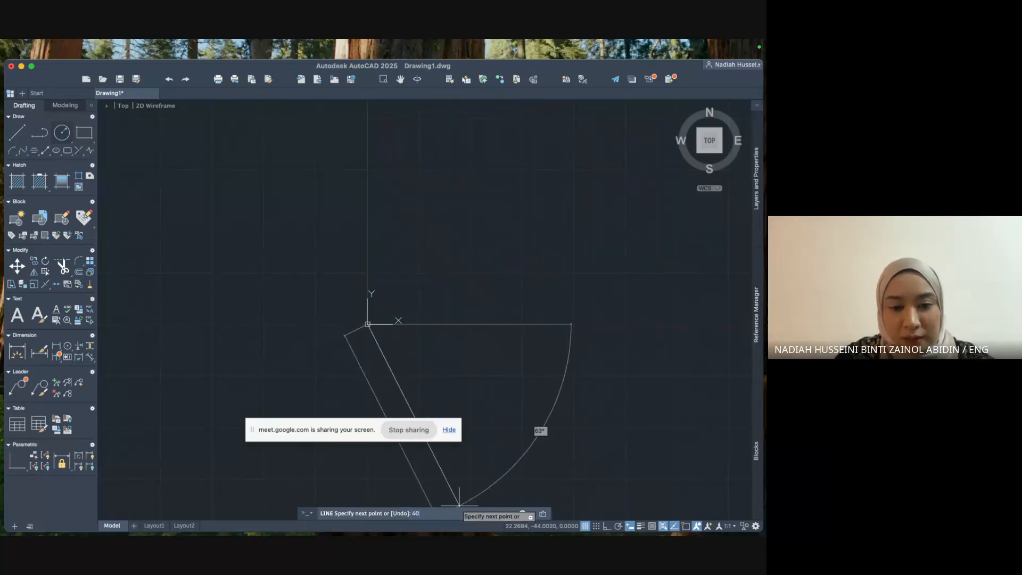
text(0)
key(Return)
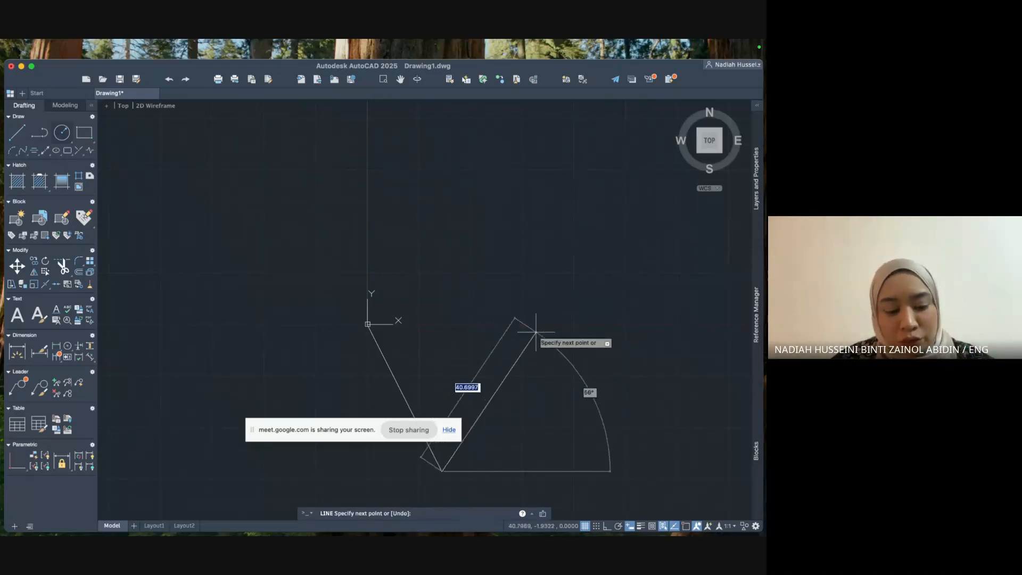
key(super+z)
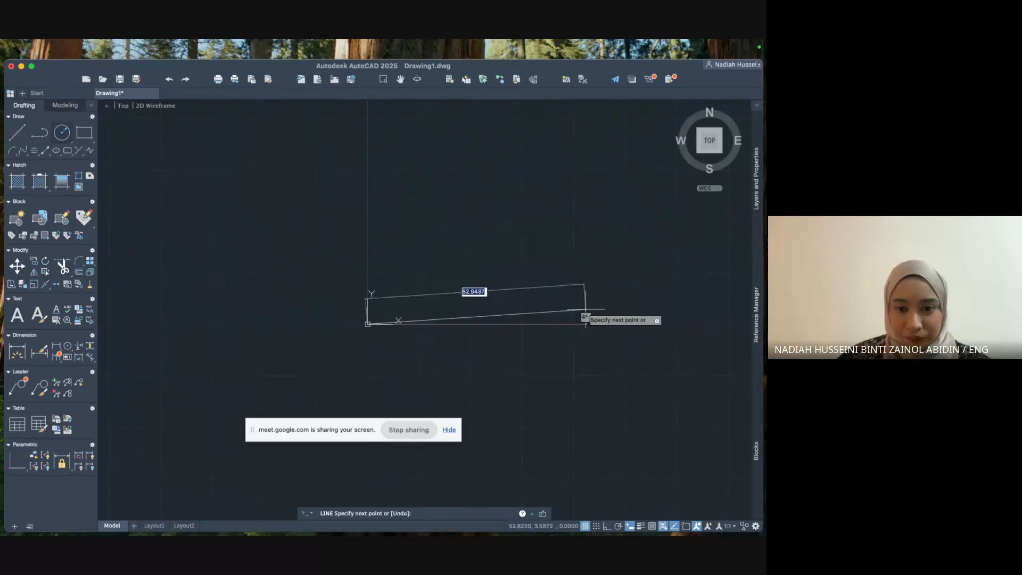
key(Escape)
With Ortho on, draw a horizontal 40-unit line from a picked start point.
click(17, 132)
click(407, 269)
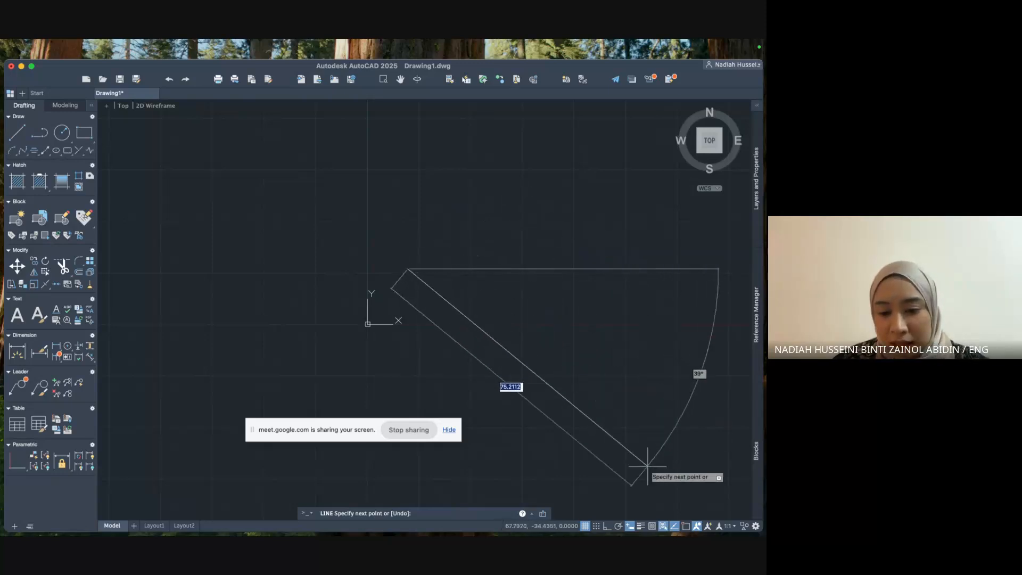
click(606, 526)
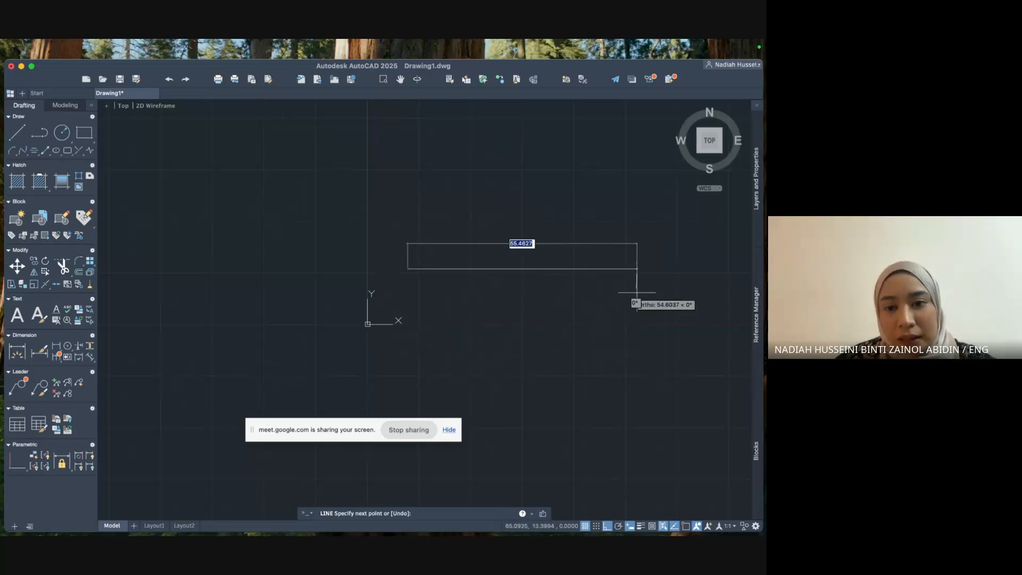
text(40)
key(Return)
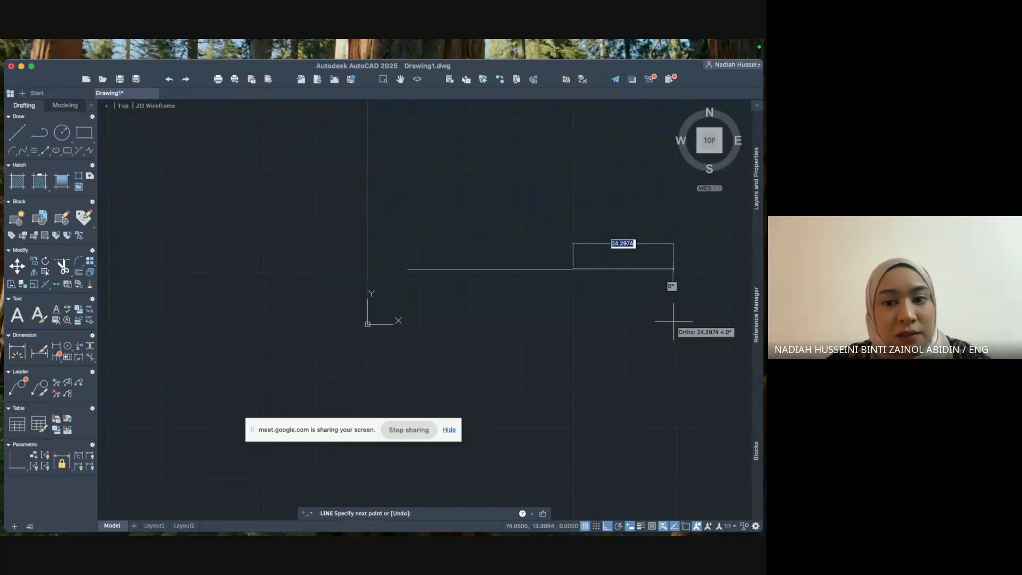
key(Escape)
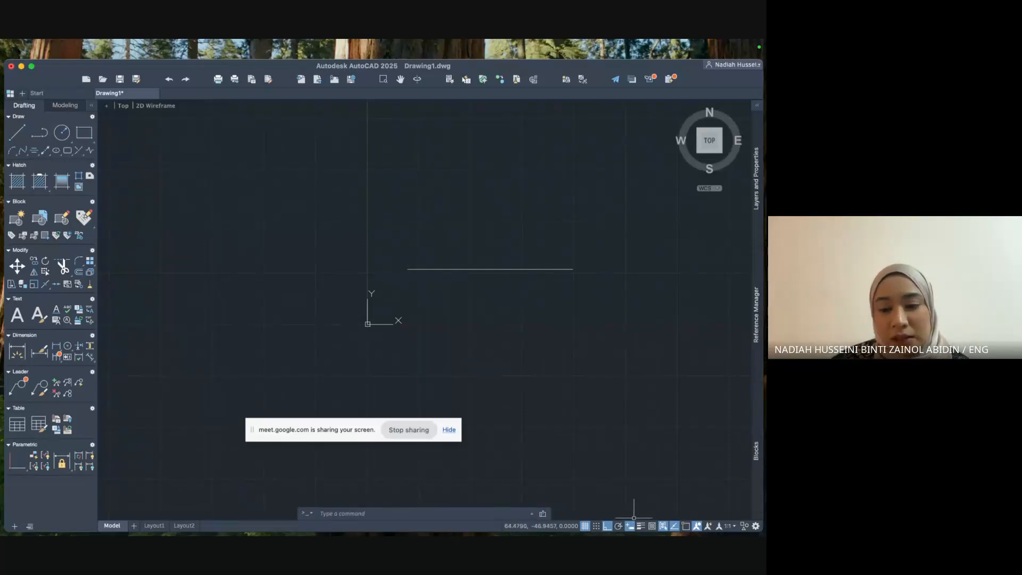
Switch from Ortho to Polar Tracking with 30° increments and start a new line.
click(609, 528)
click(618, 527)
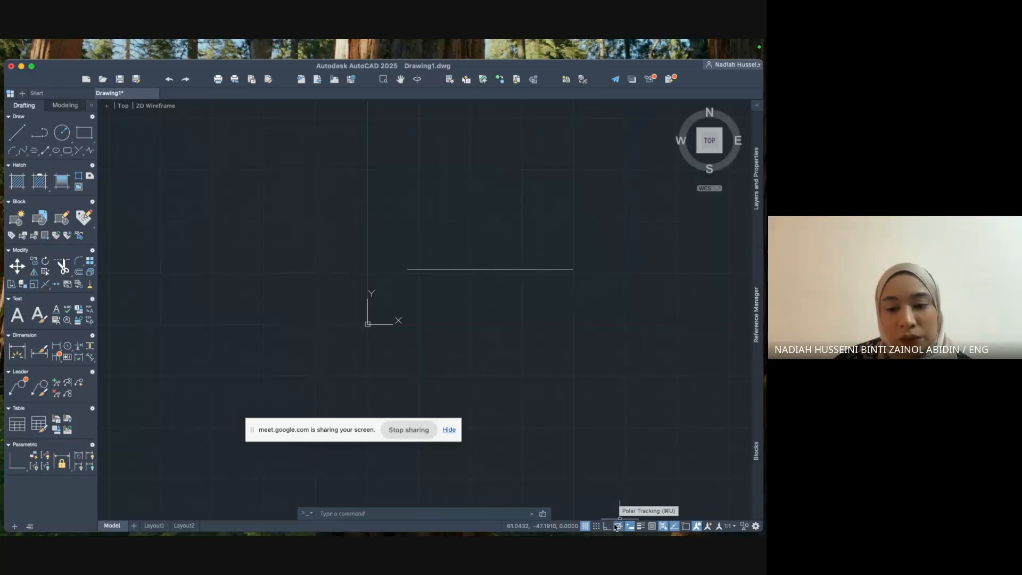
click(608, 526)
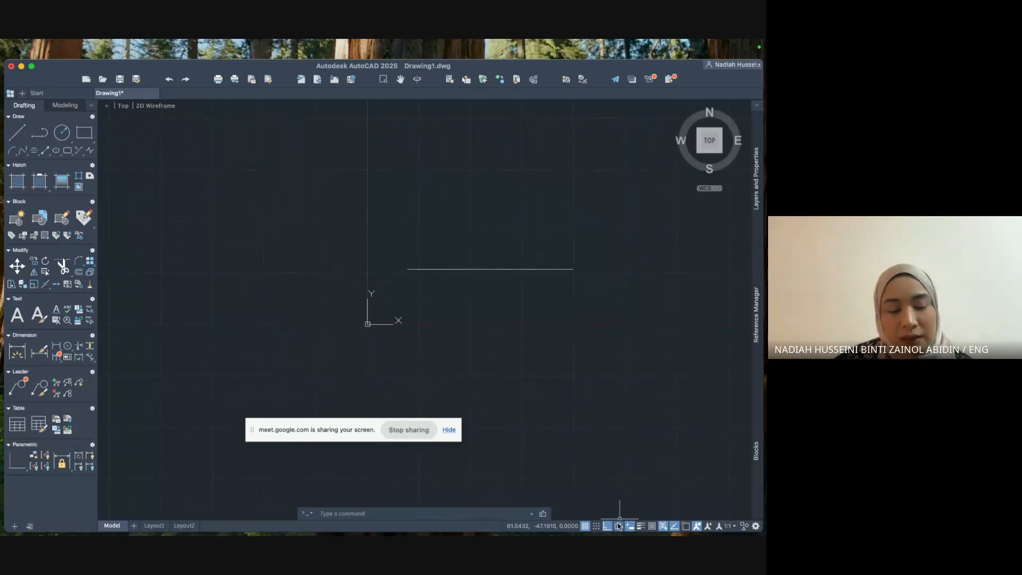
click(619, 527)
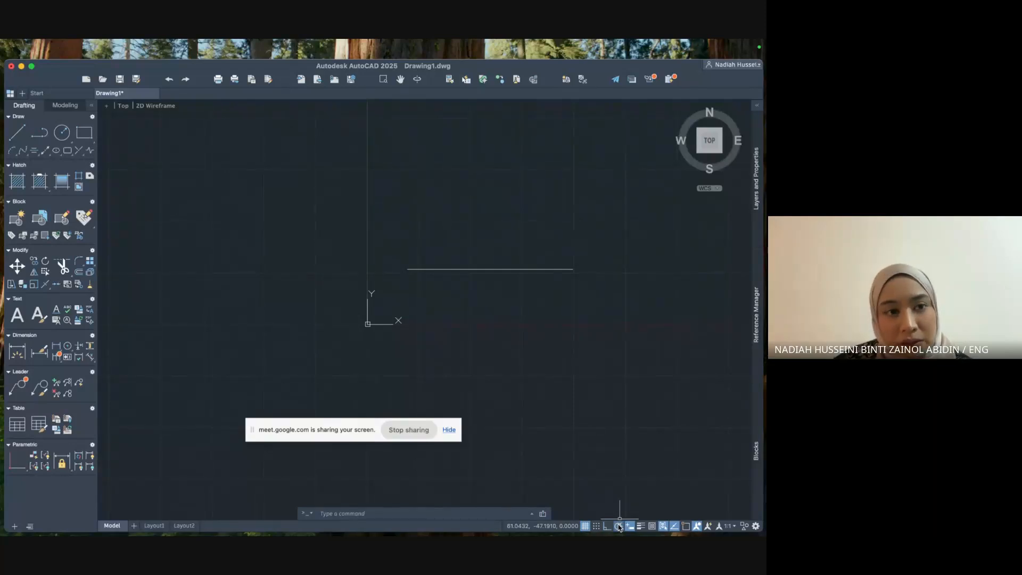
right_click(619, 528)
click(618, 527)
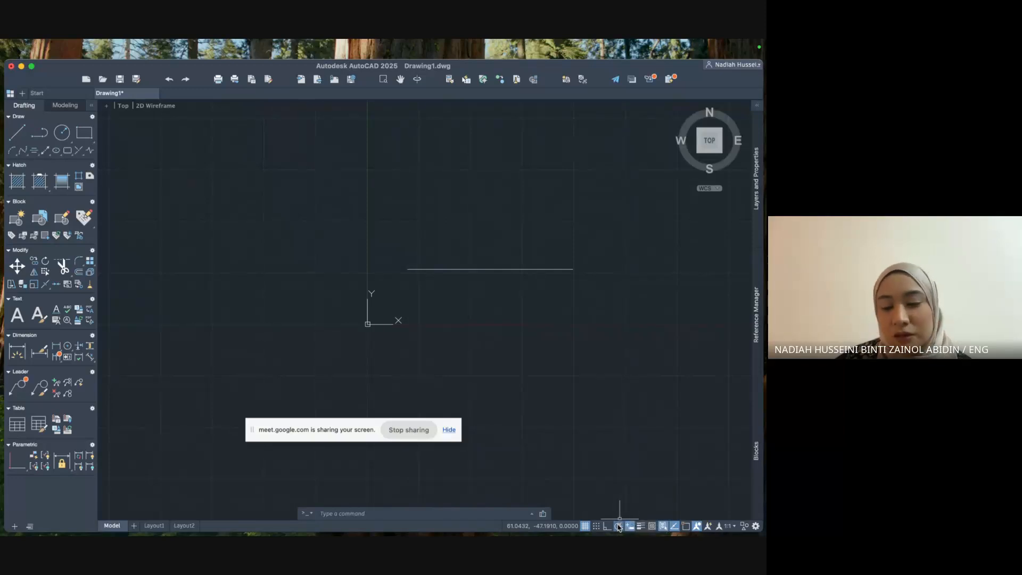
click(619, 528)
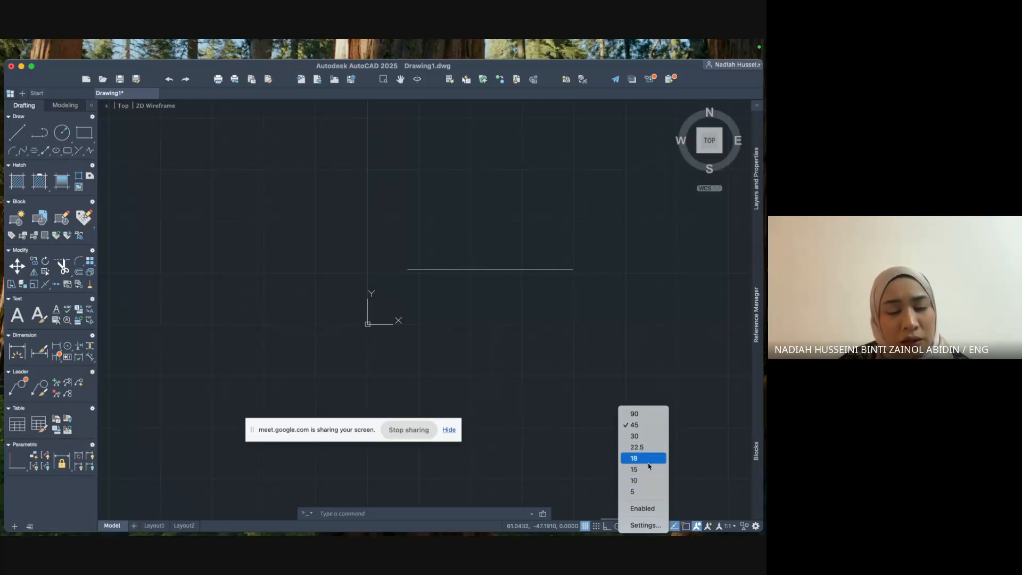
click(655, 435)
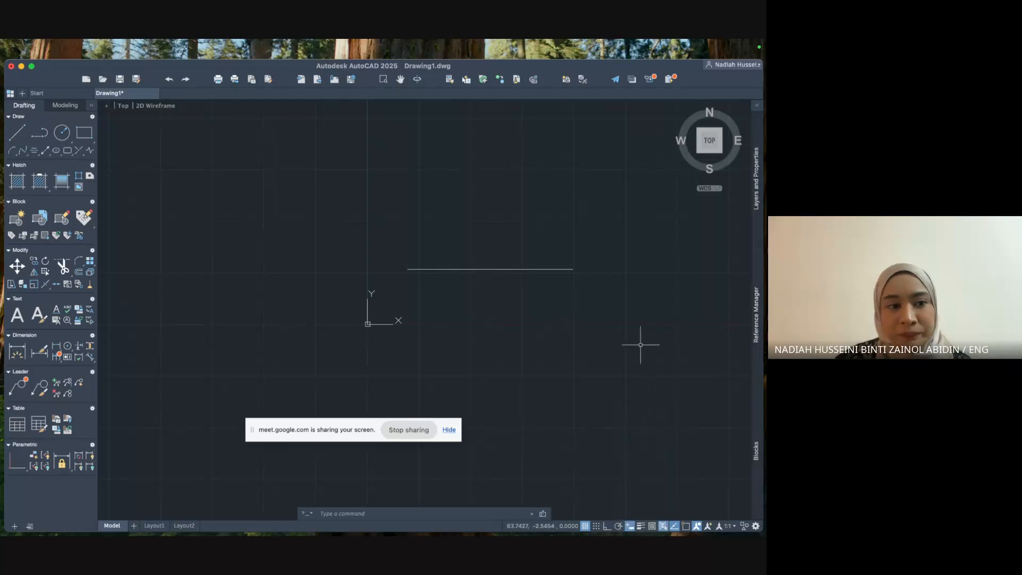
click(16, 133)
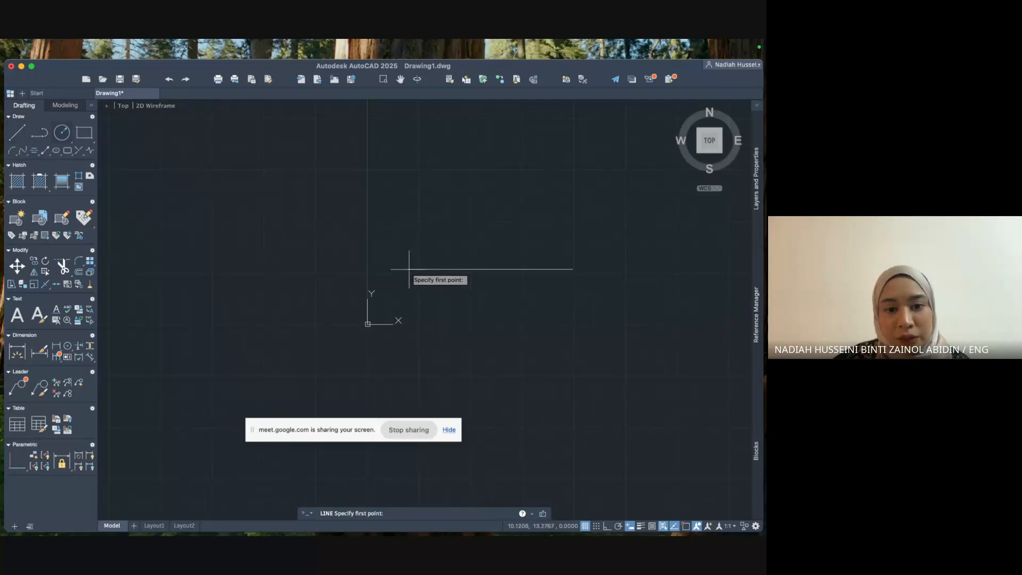
scroll(411, 267, up, 5)
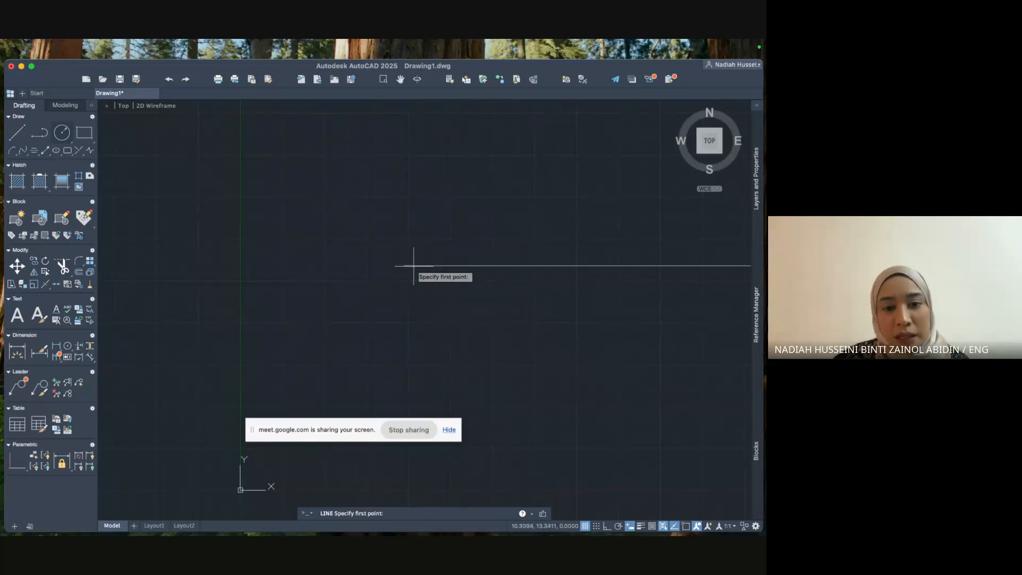
scroll(405, 265, up, 2)
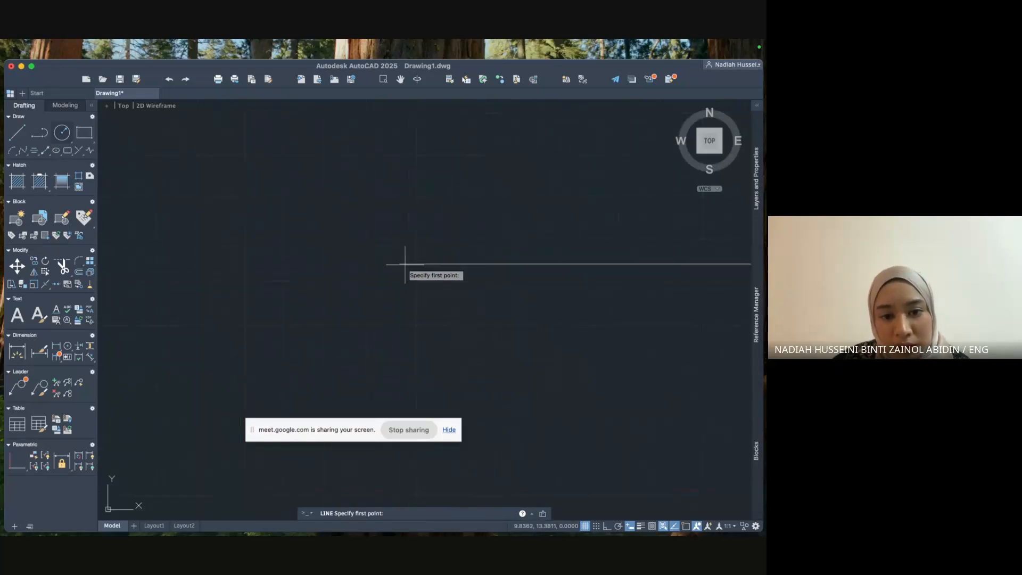
scroll(402, 263, down, 4)
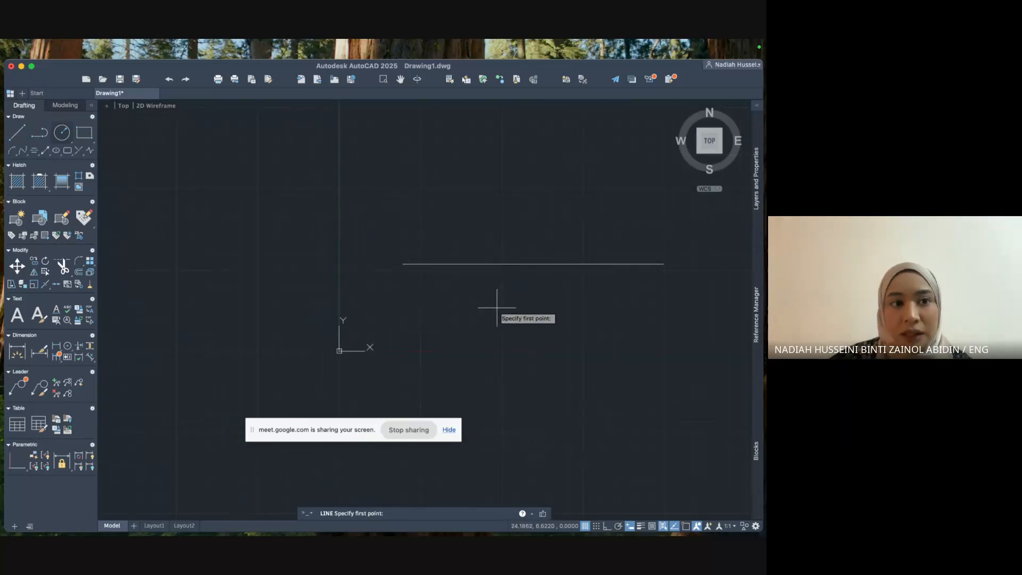
right_click(686, 527)
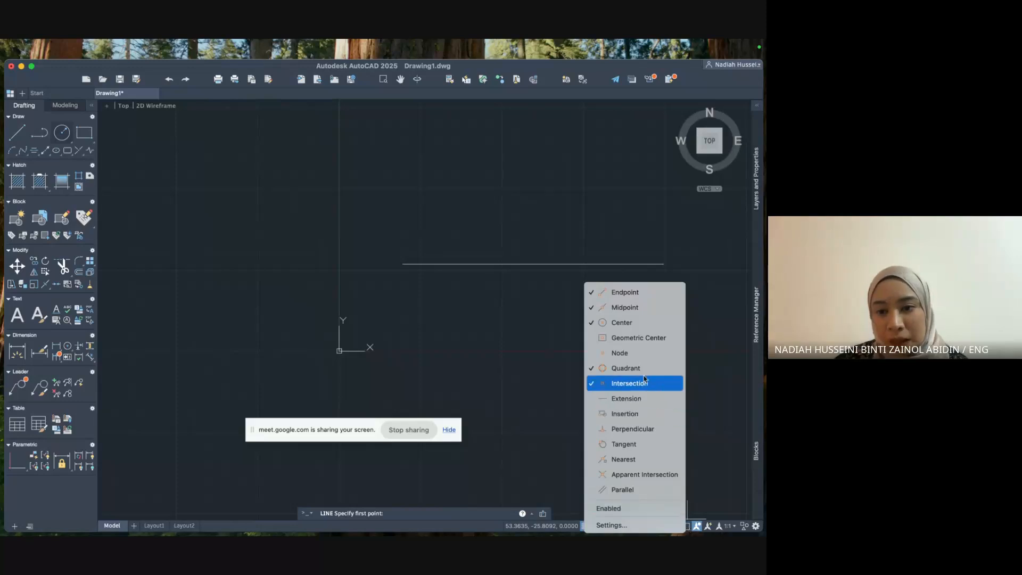
click(643, 294)
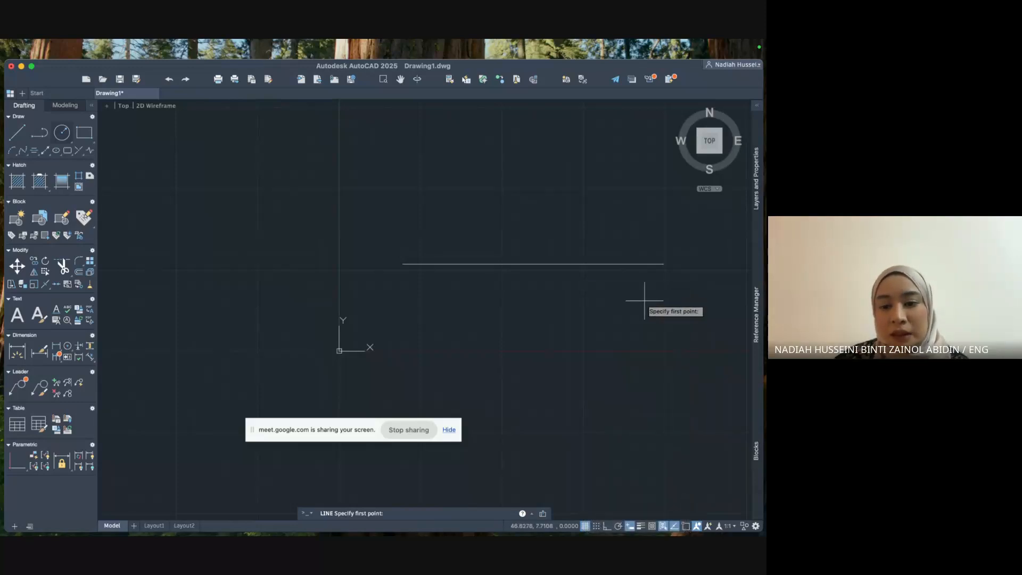
right_click(686, 527)
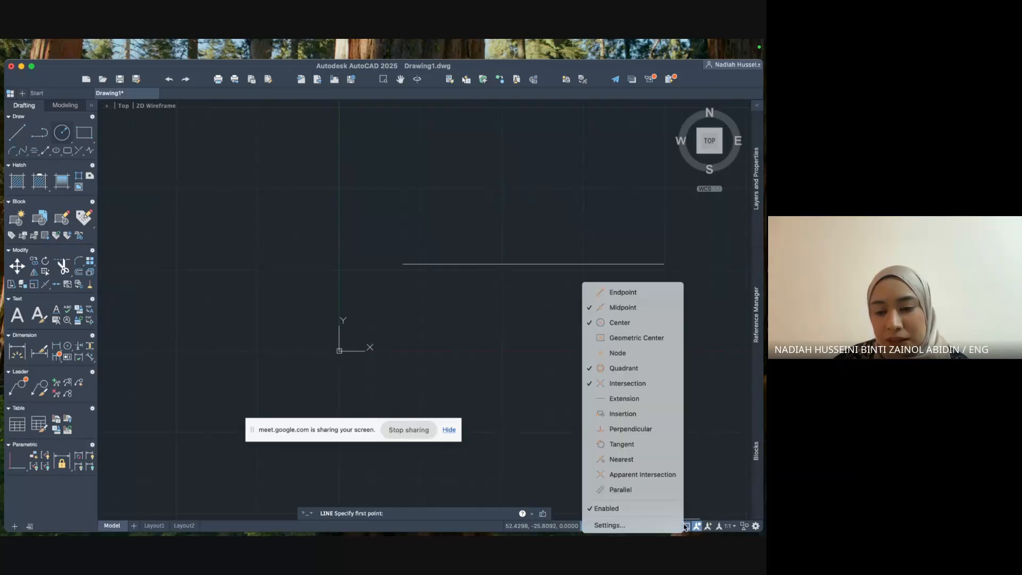
click(635, 294)
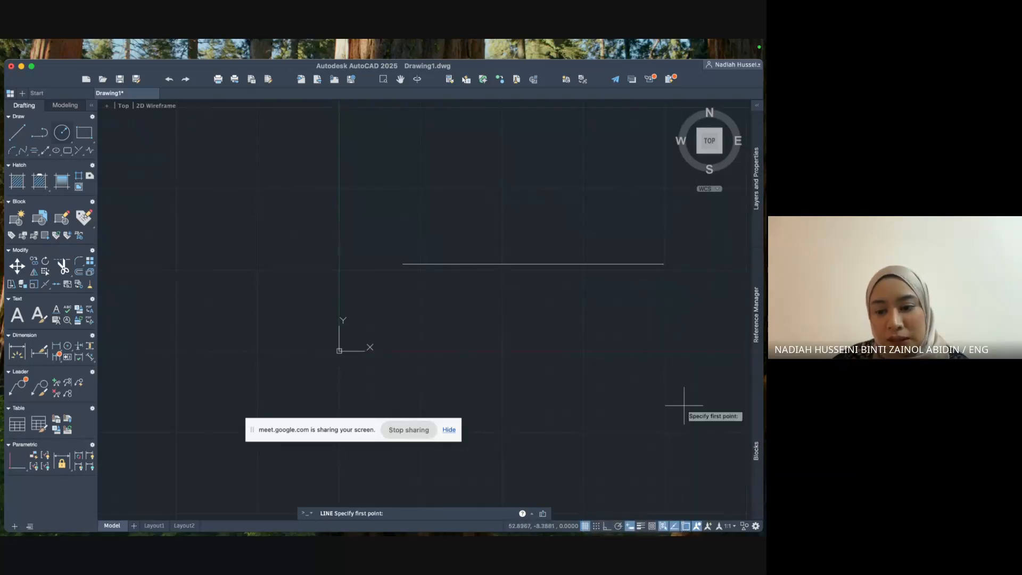
right_click(687, 525)
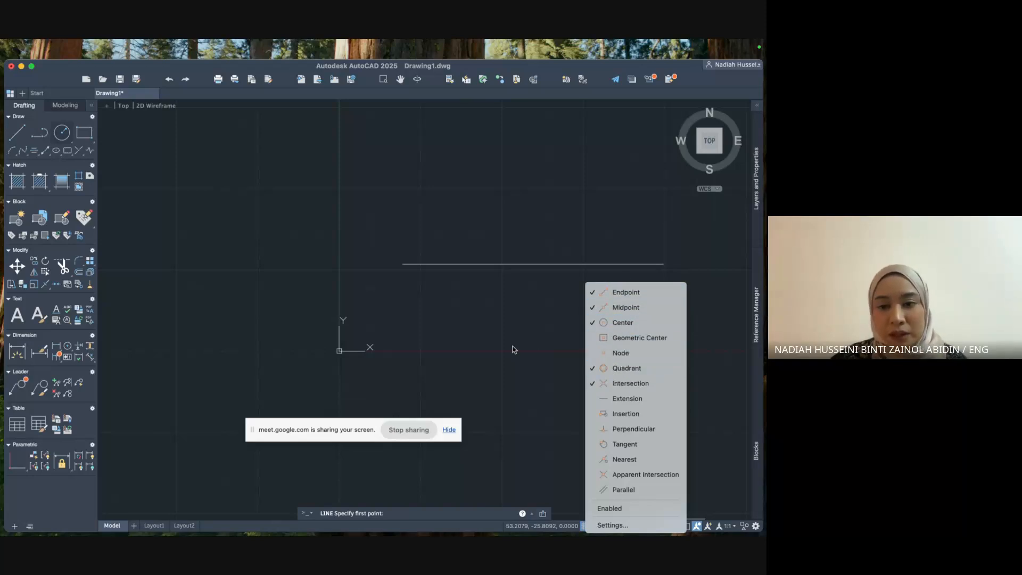
click(723, 492)
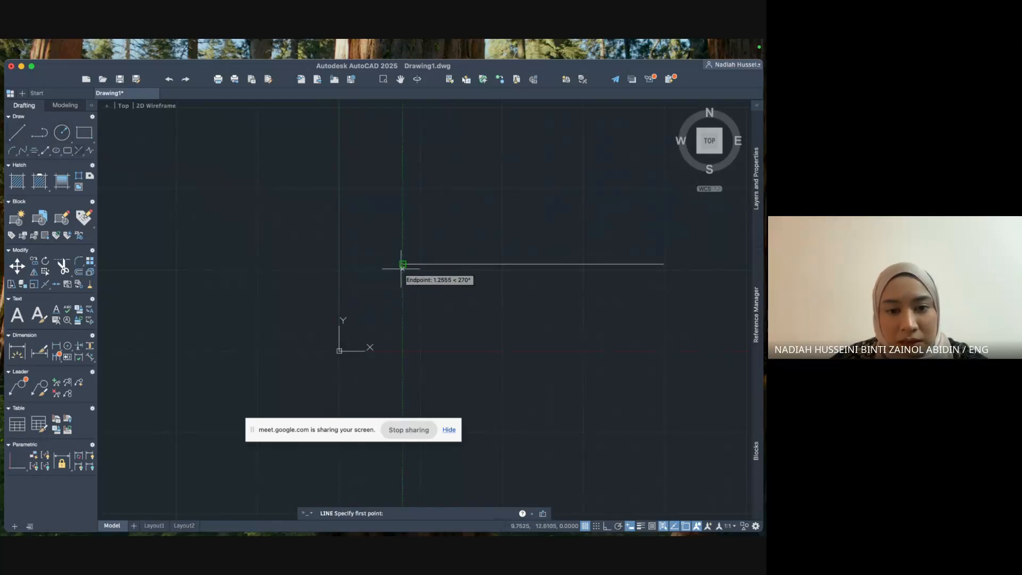
Draw a 30-unit line at 30° from the horizontal line's left end, framing both lines.
click(403, 263)
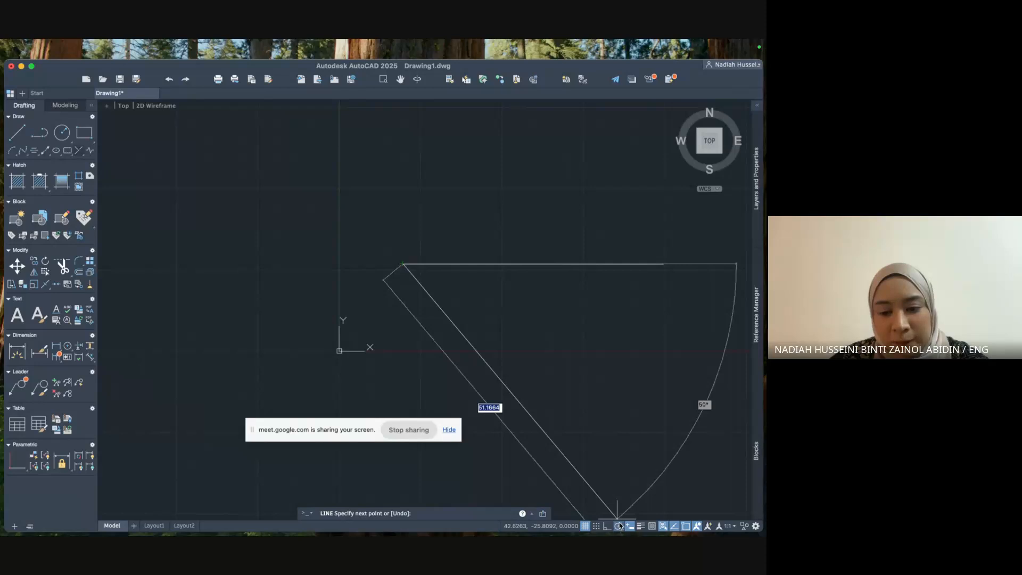
click(620, 526)
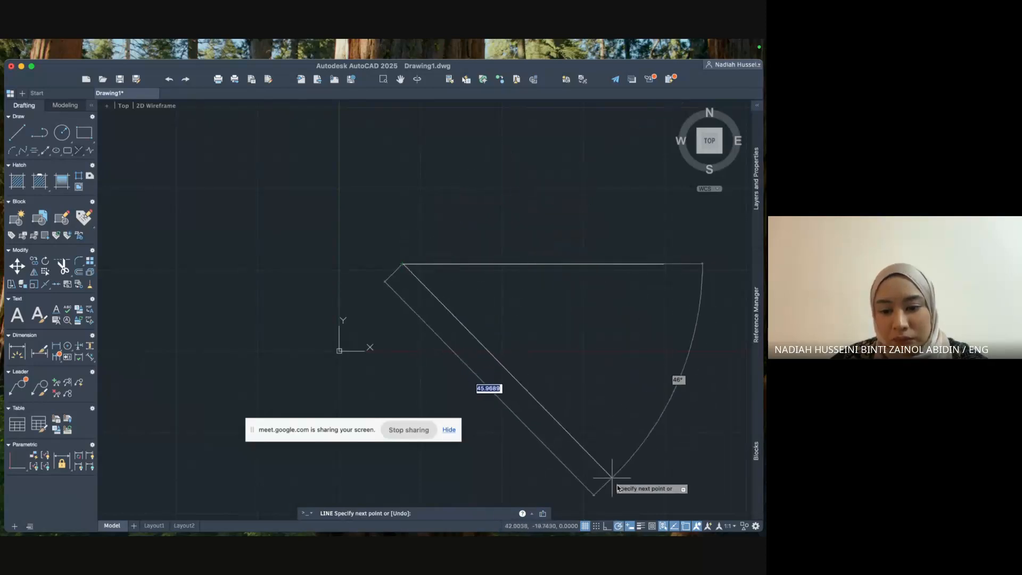
right_click(620, 527)
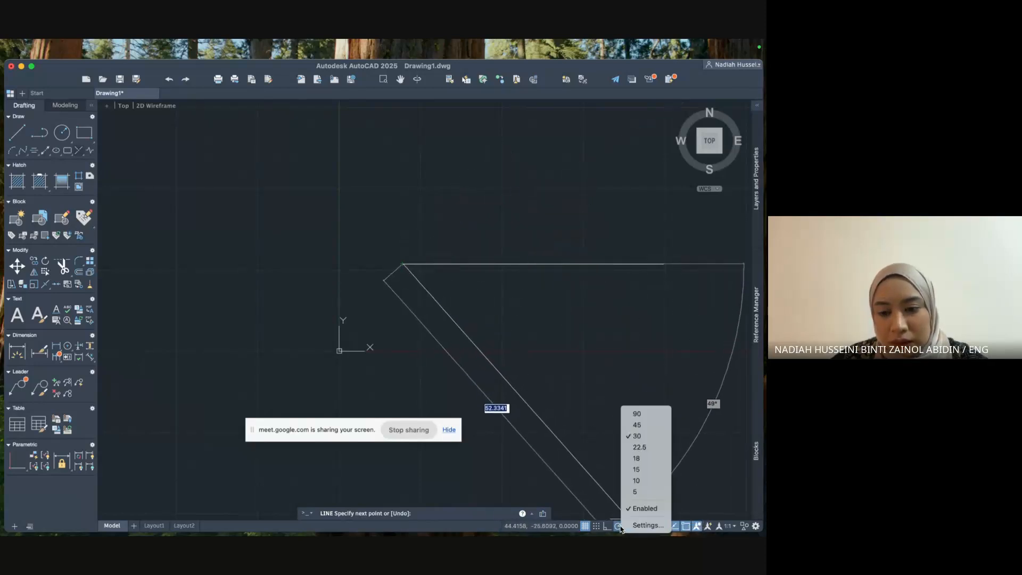
click(643, 436)
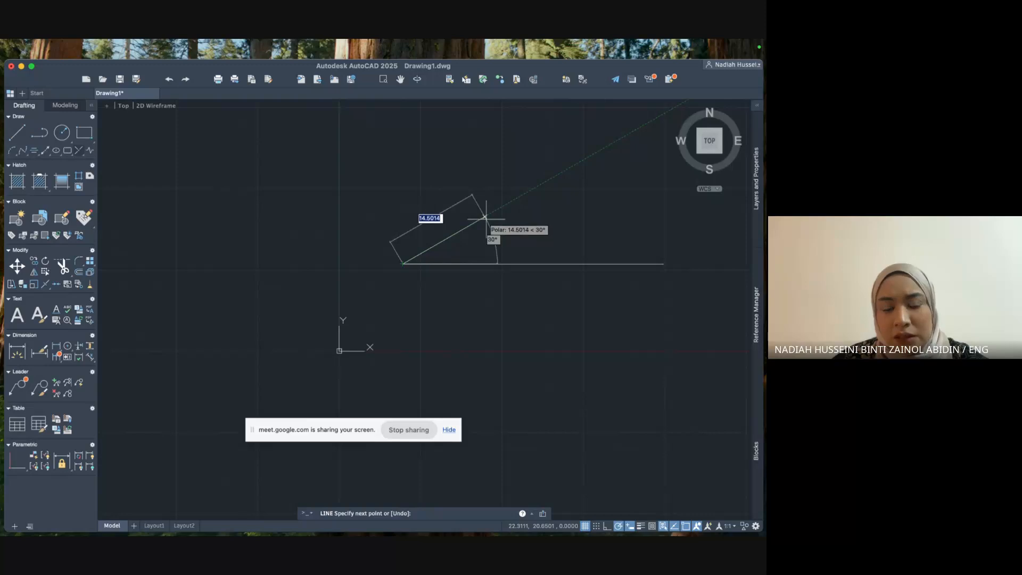
scroll(485, 217, up, 6)
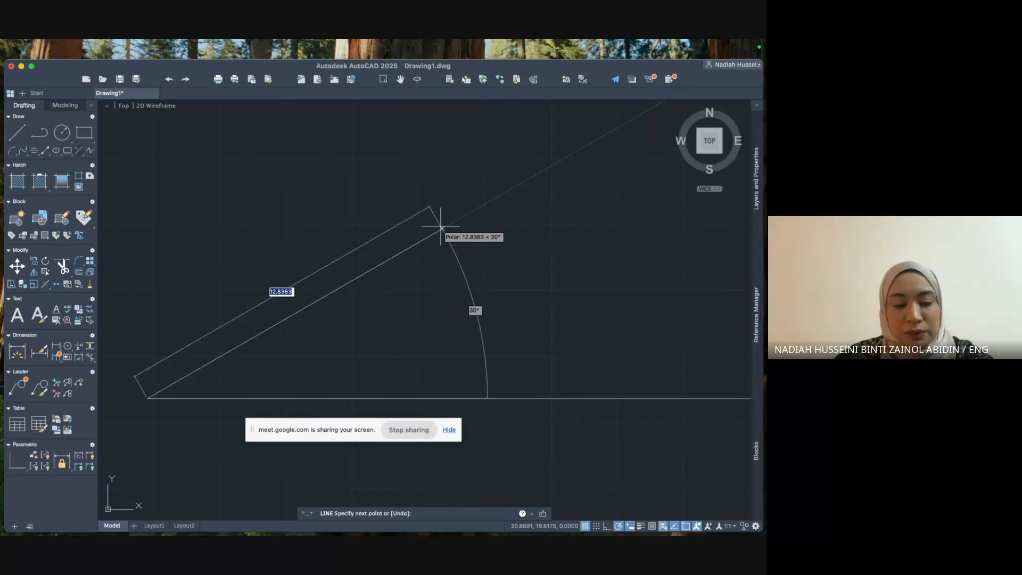
text(30)
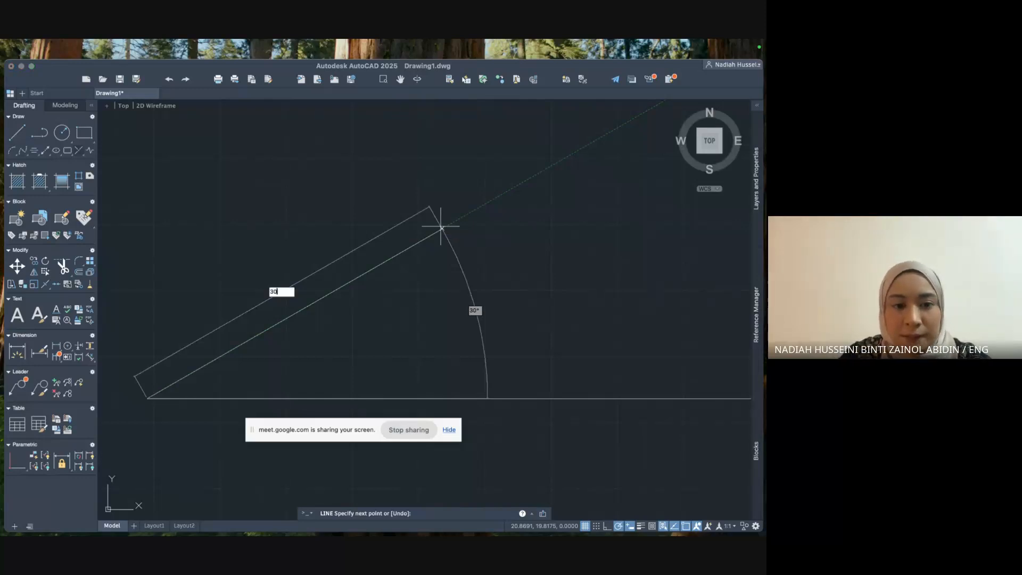
key(Return)
key(Escape)
scroll(549, 309, down, 3)
middle_drag(550, 311, 419, 306)
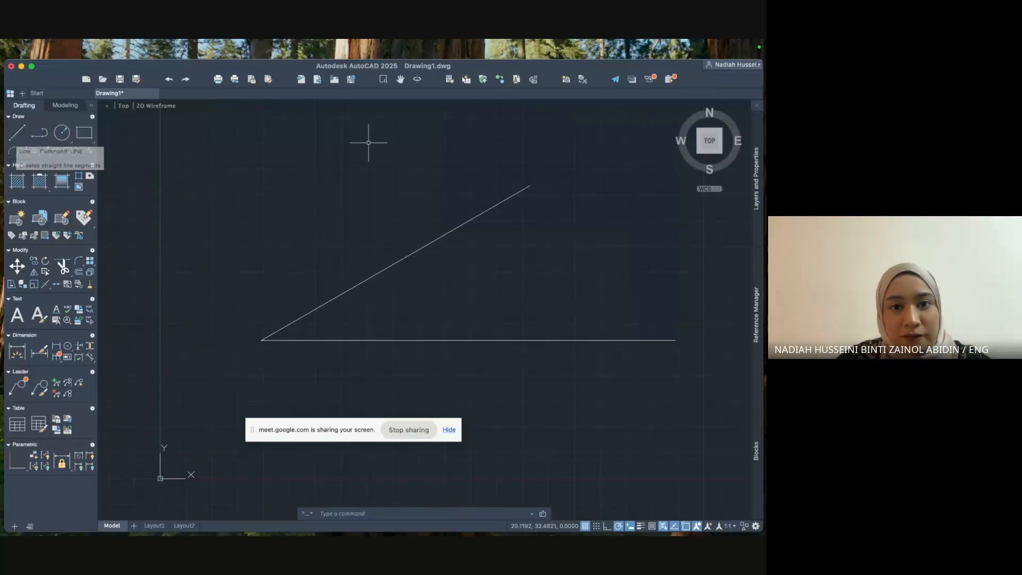
Swap Ortho for Polar Tracking and turn on Object Snap in the status bar.
click(608, 527)
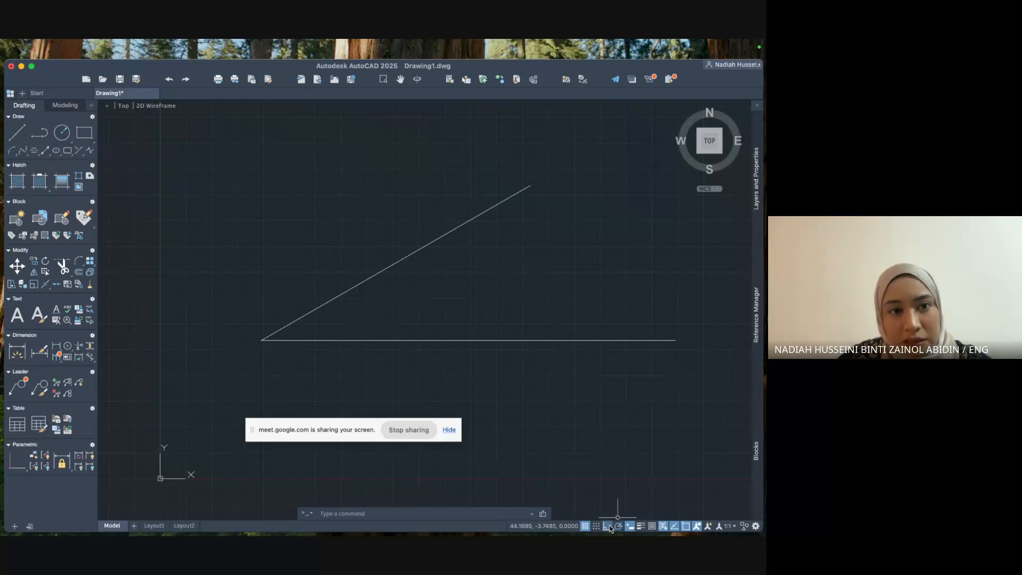
click(619, 527)
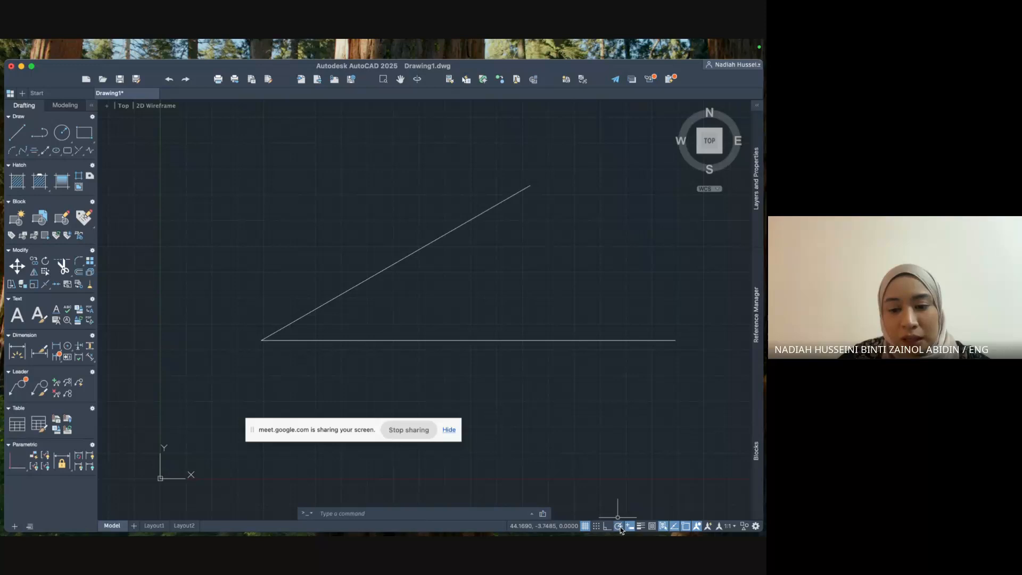
click(686, 527)
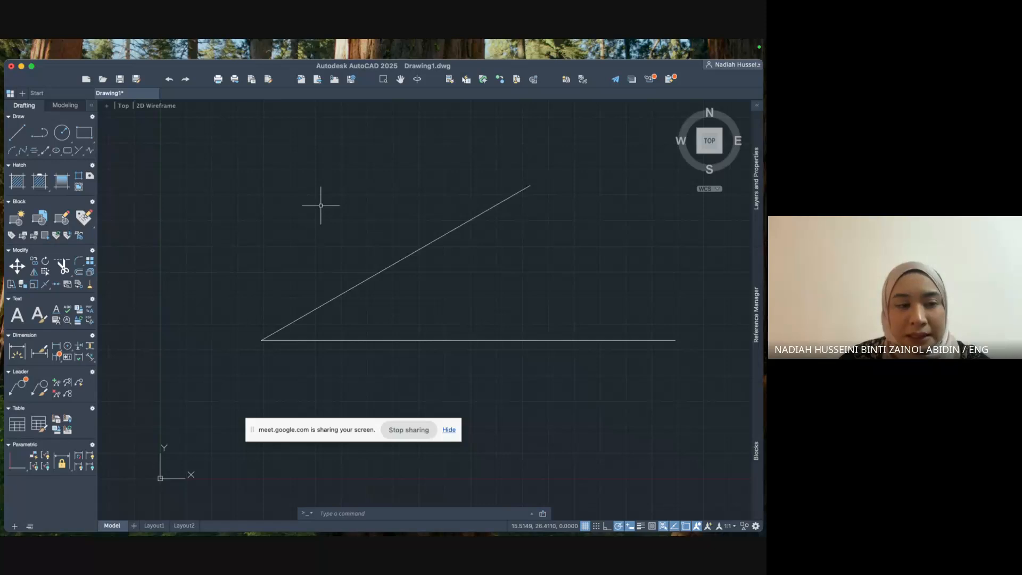
click(355, 513)
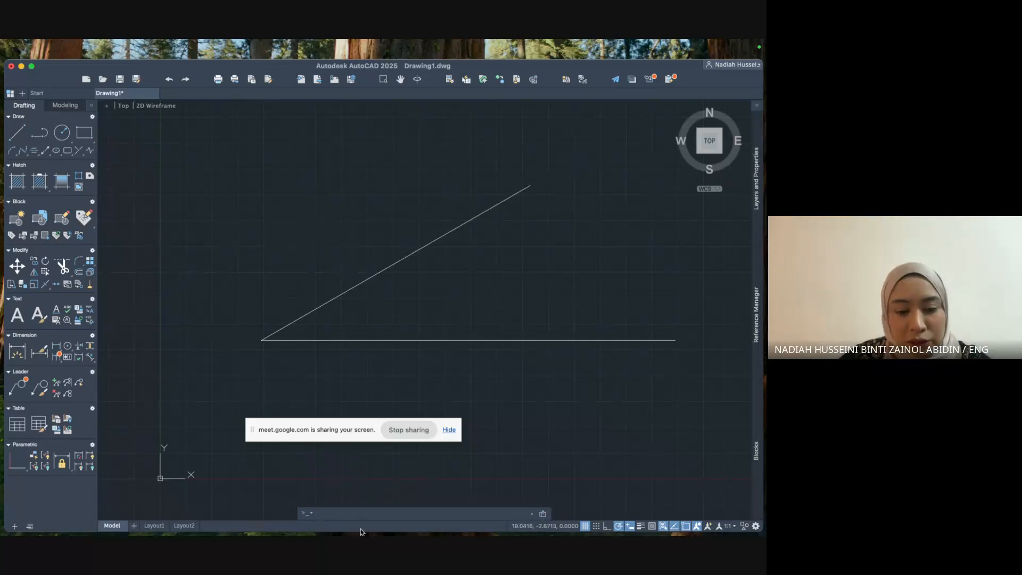
text(line)
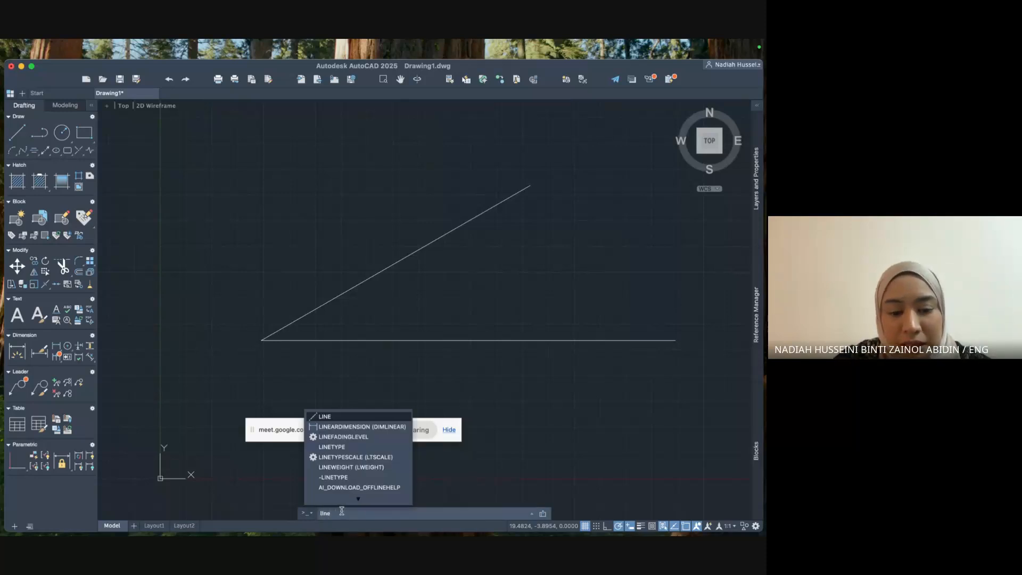
click(322, 417)
click(216, 223)
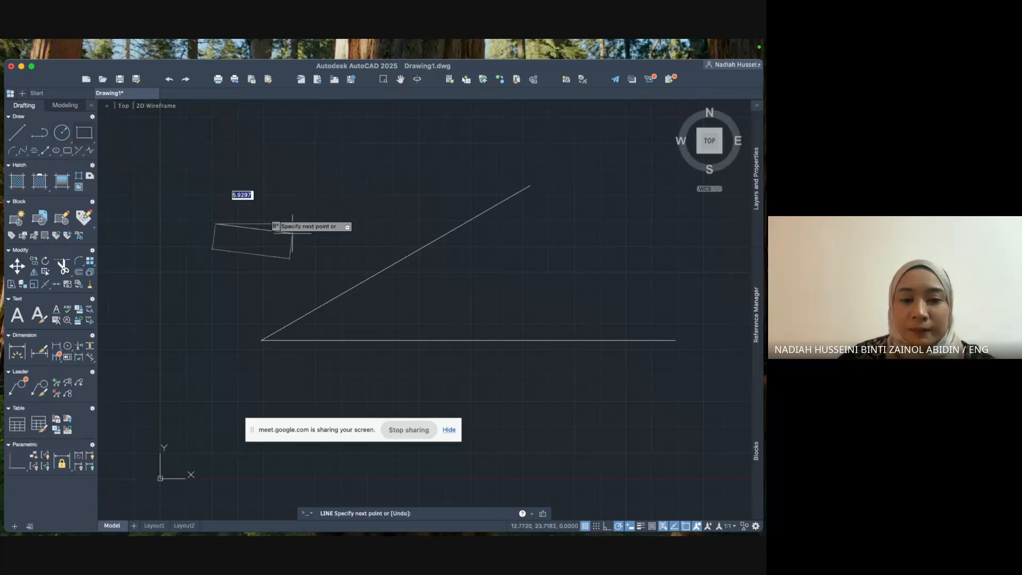
key(Escape)
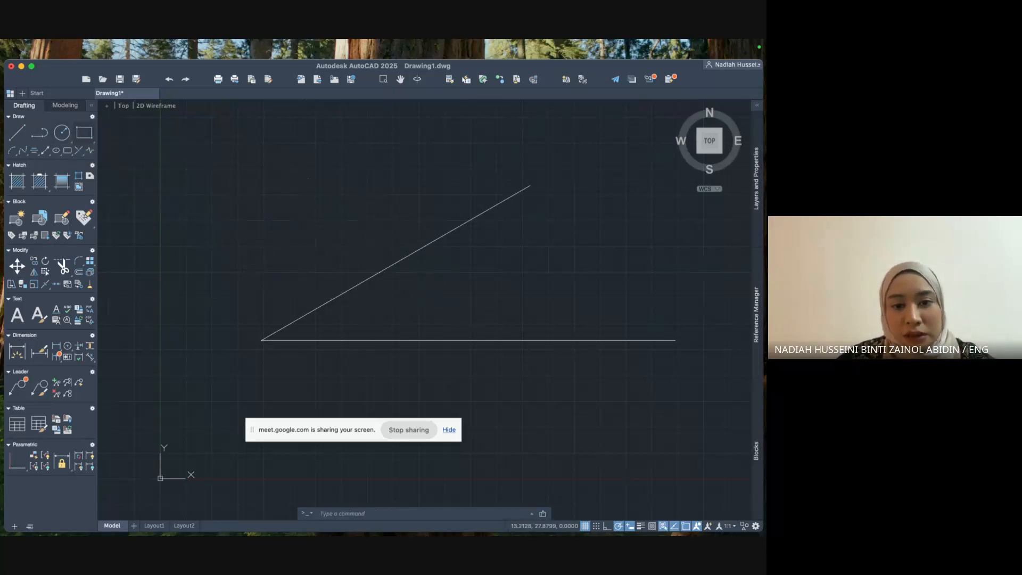
click(296, 190)
click(686, 394)
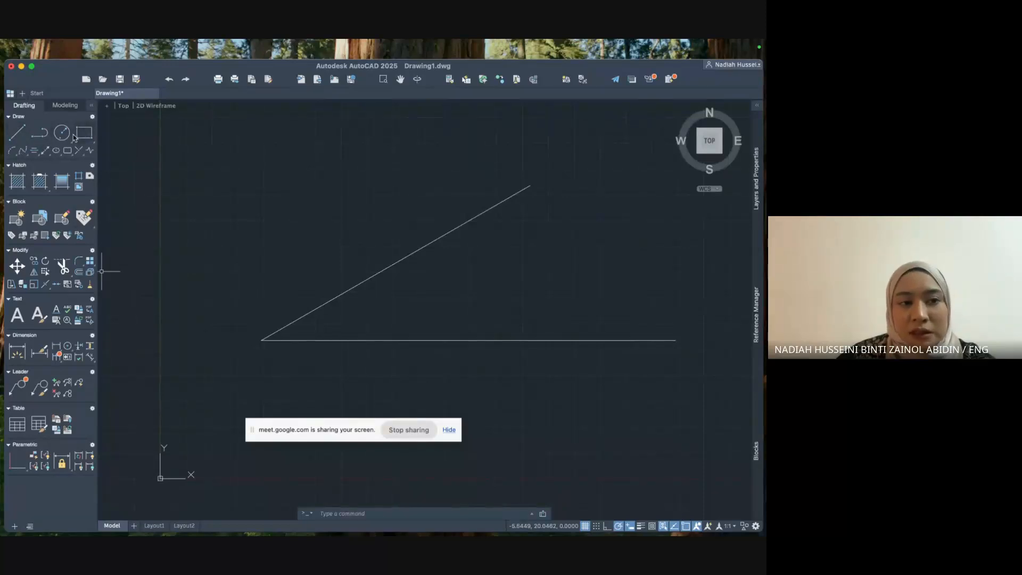
click(395, 513)
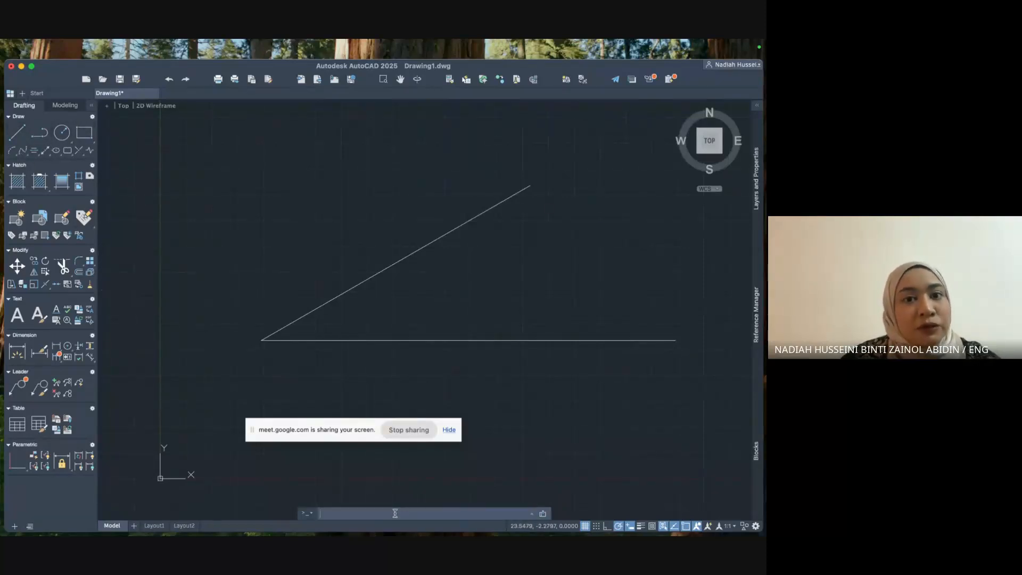
click(629, 392)
click(327, 184)
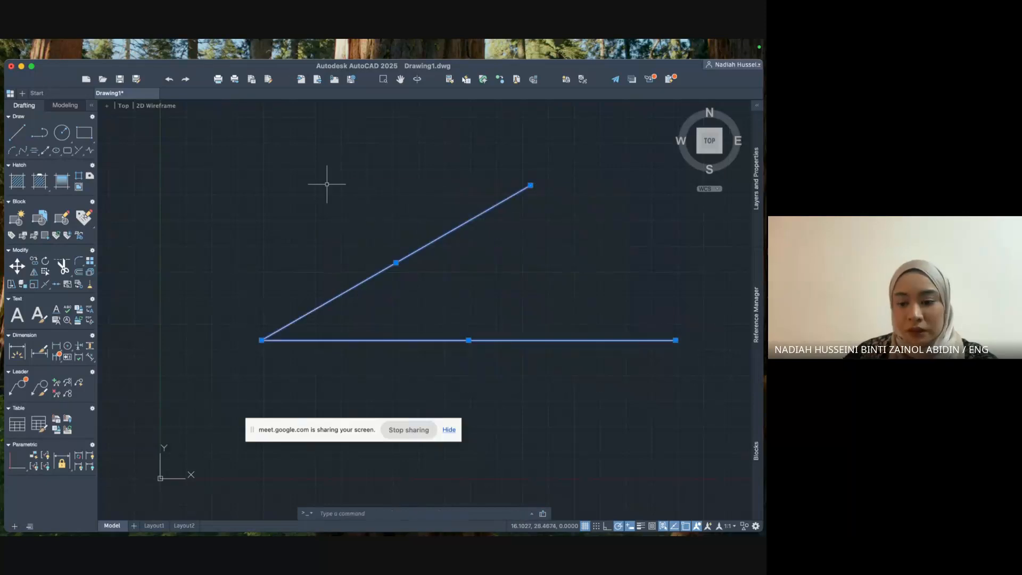
key(Escape)
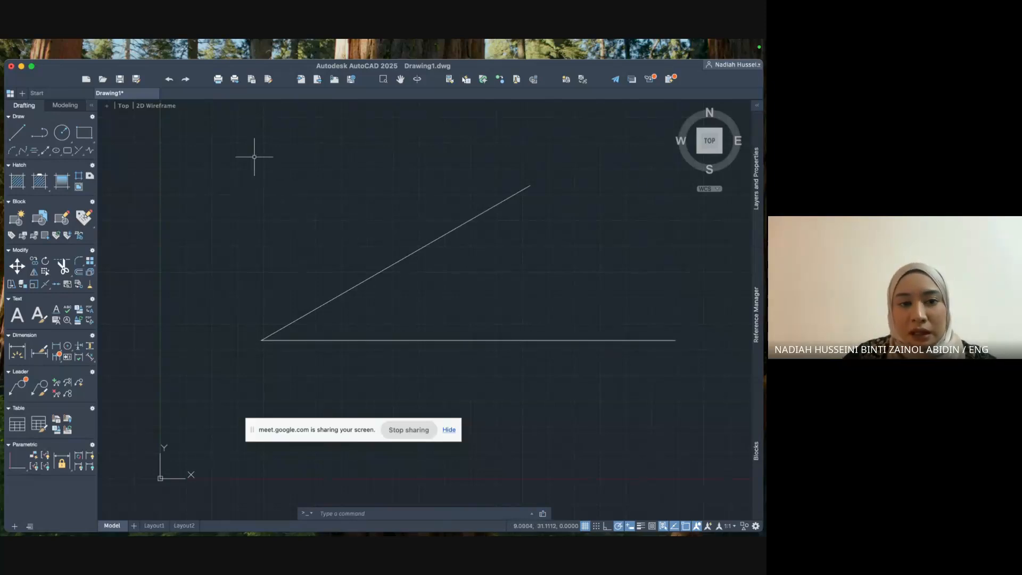
click(196, 157)
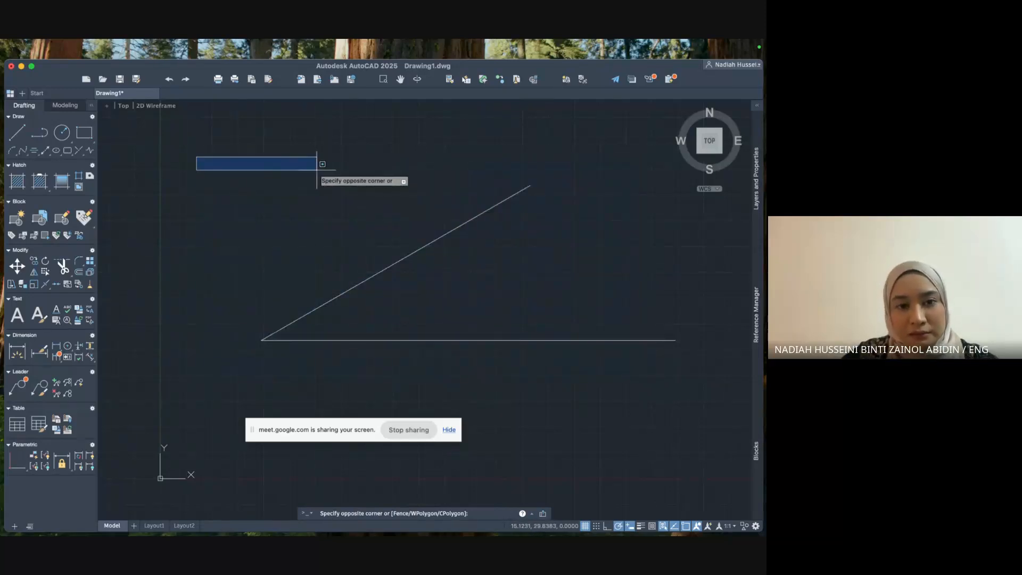
click(694, 391)
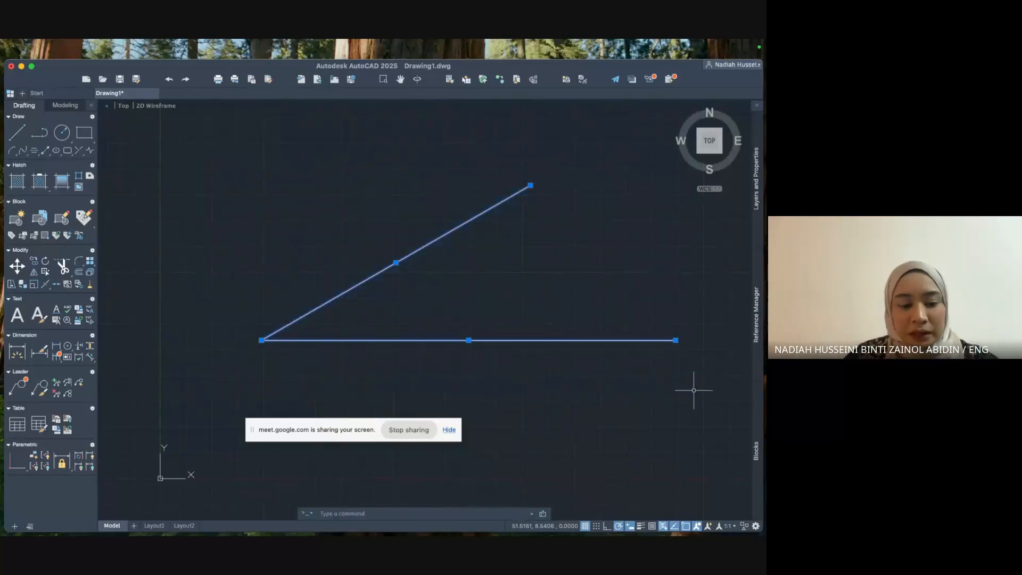
key(super+z)
scroll(626, 357, down, 5)
middle_drag(625, 358, 403, 342)
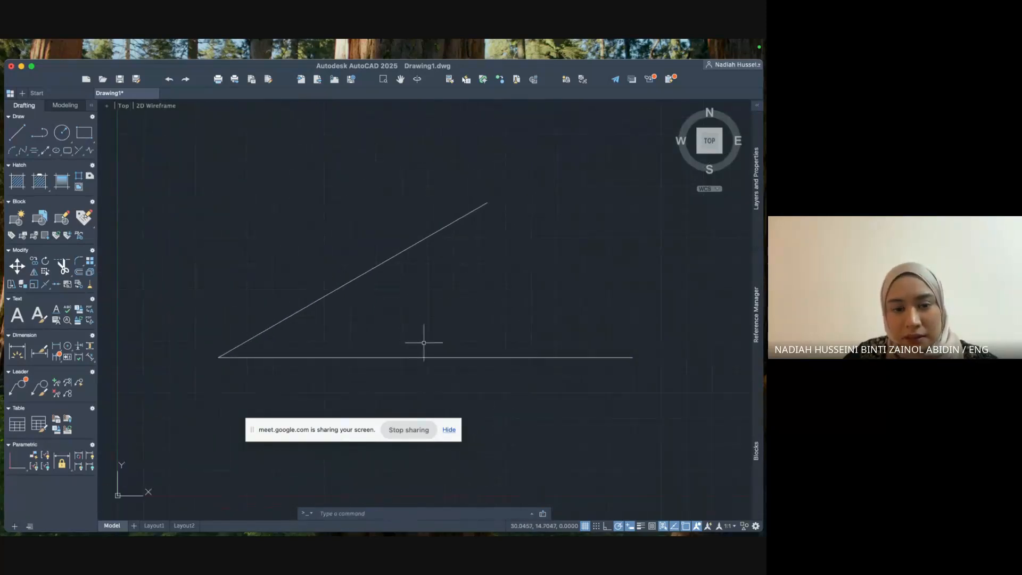
click(689, 427)
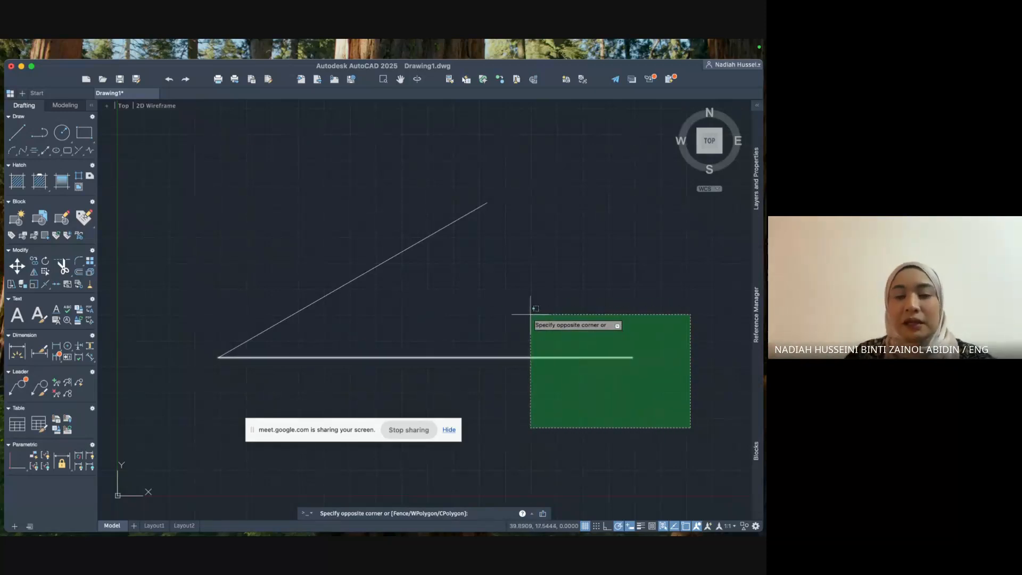
click(497, 327)
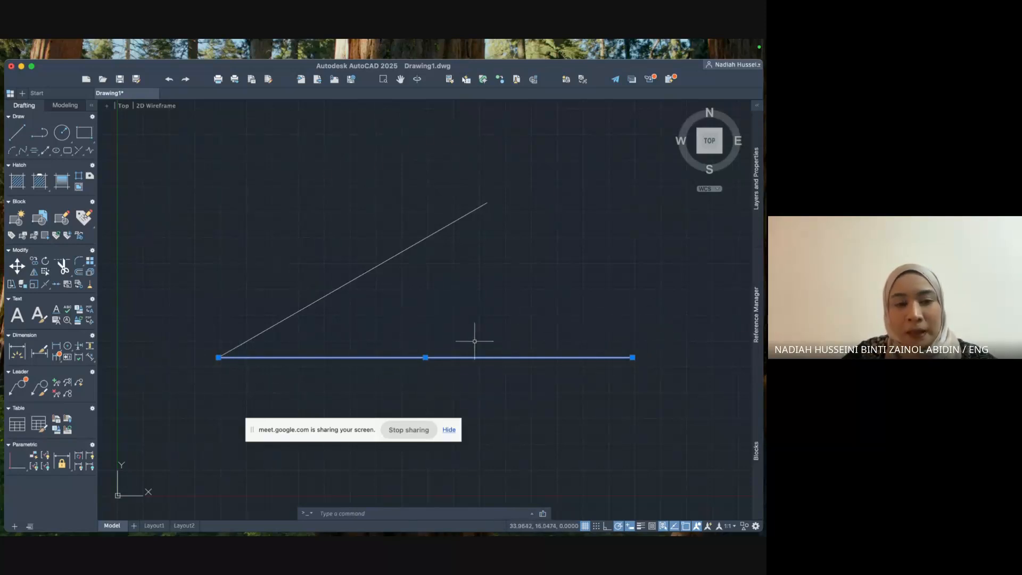
key(Escape)
scroll(394, 326, up, 5)
scroll(399, 328, down, 5)
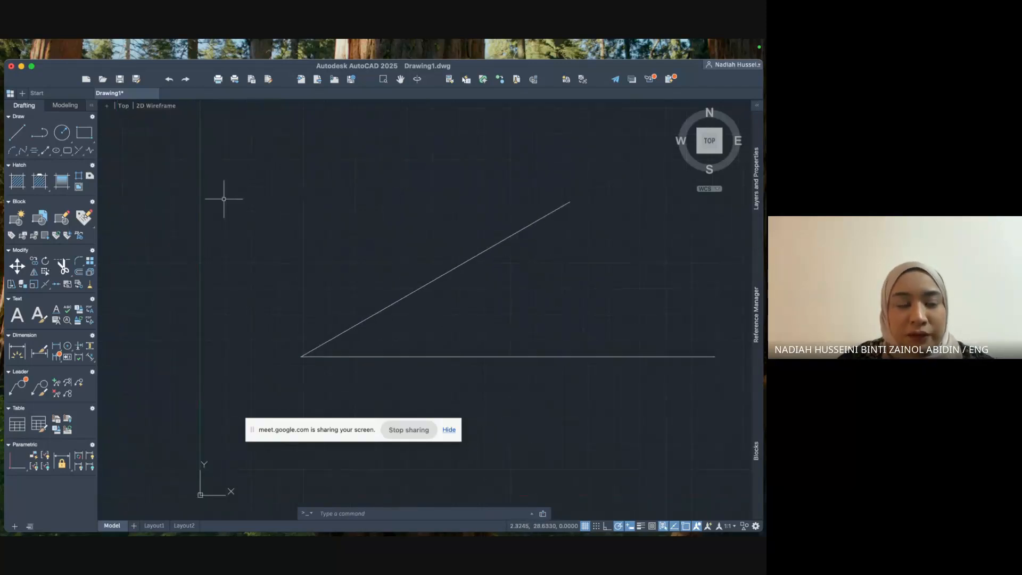
click(224, 199)
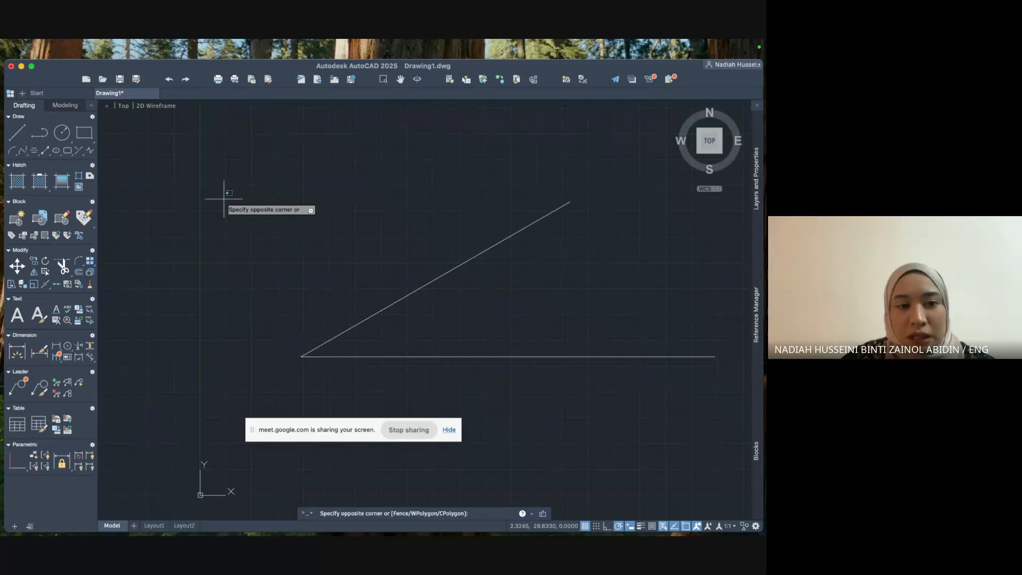
click(223, 196)
click(217, 195)
click(218, 195)
click(285, 213)
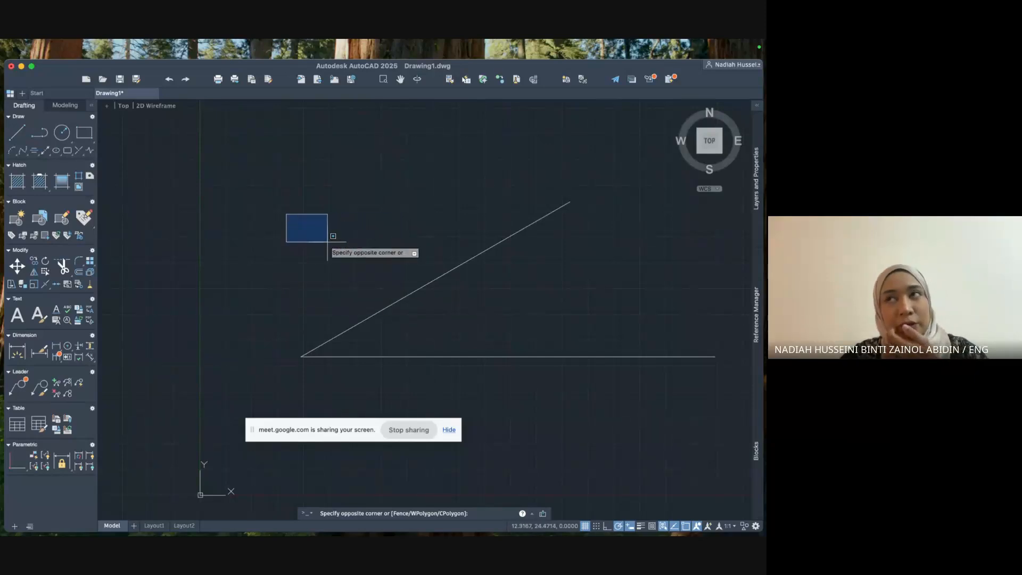
click(407, 328)
click(261, 199)
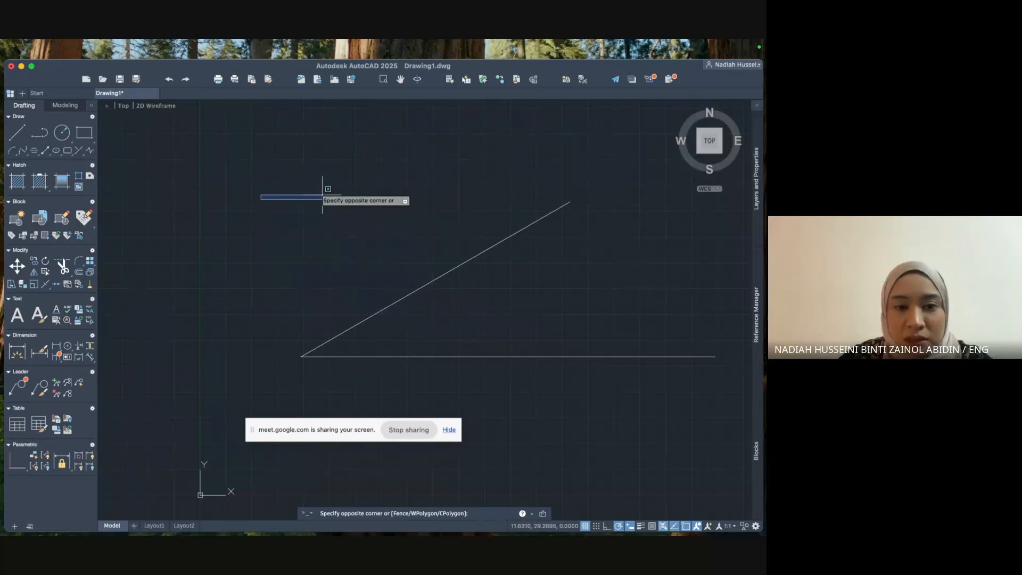
click(470, 319)
click(306, 181)
click(468, 291)
click(315, 174)
click(492, 292)
click(374, 182)
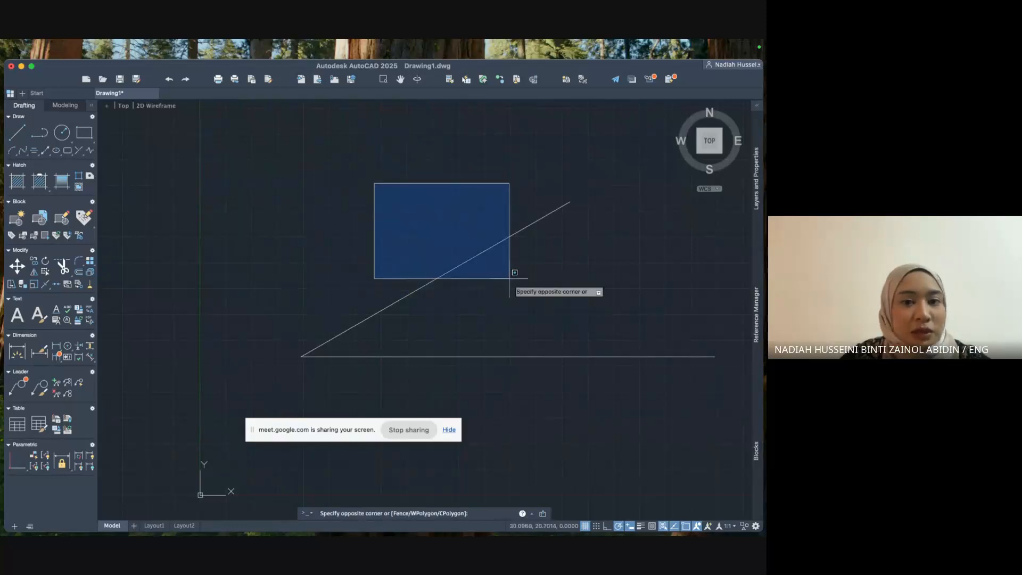
click(543, 307)
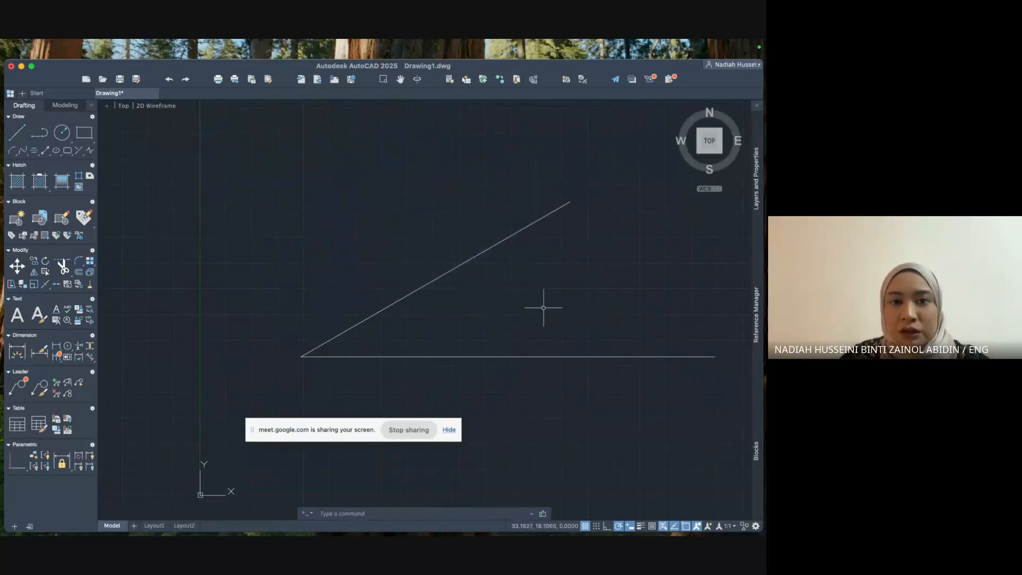
click(215, 130)
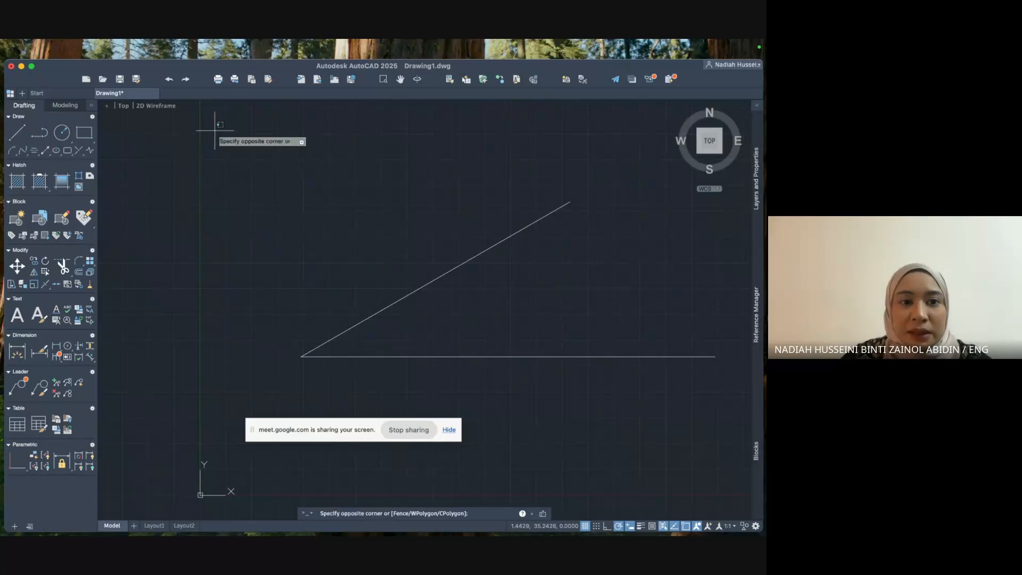
click(717, 390)
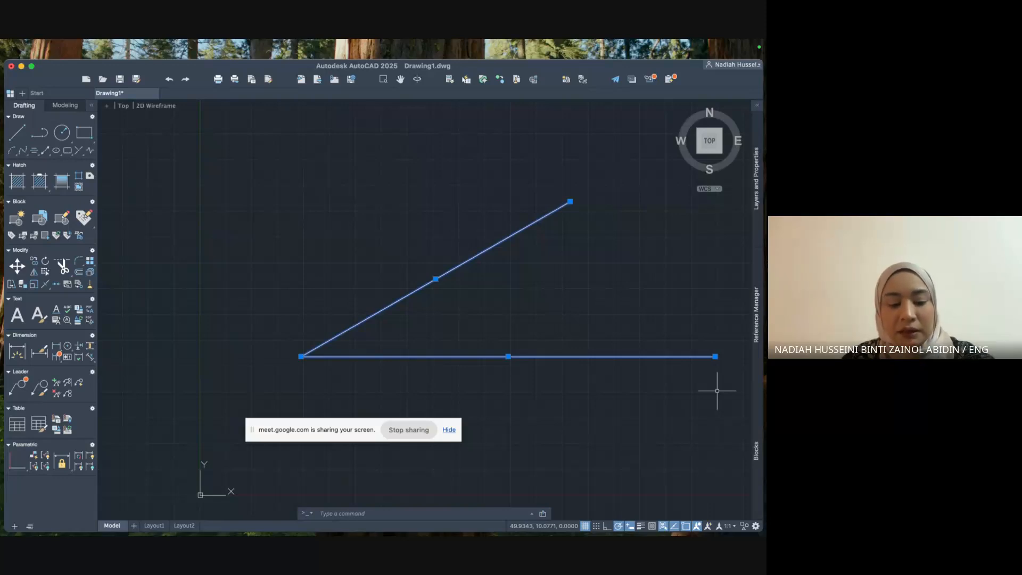
key(super+z)
scroll(654, 376, down, 5)
middle_drag(654, 379, 445, 331)
click(527, 253)
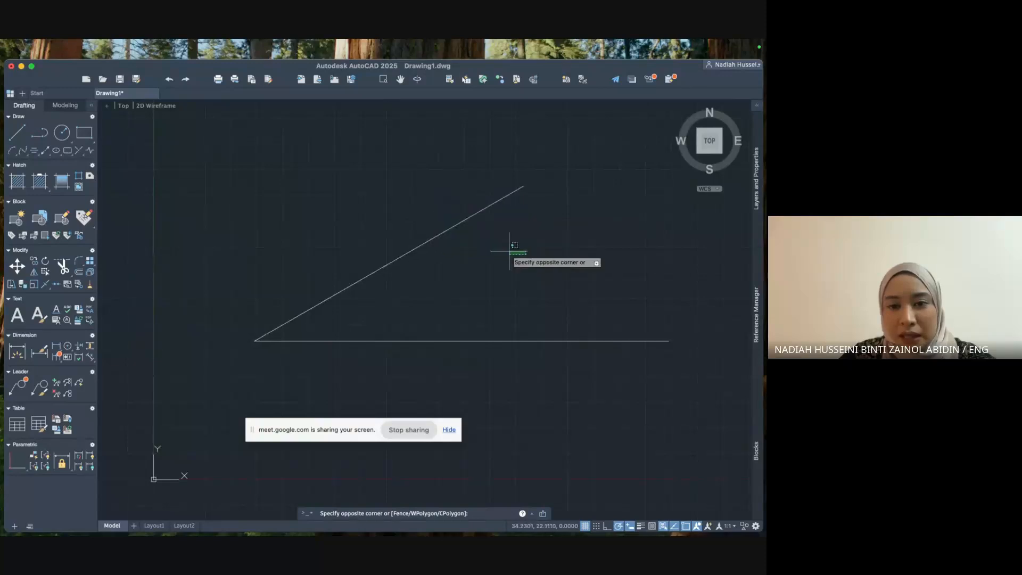
click(445, 202)
key(Delete)
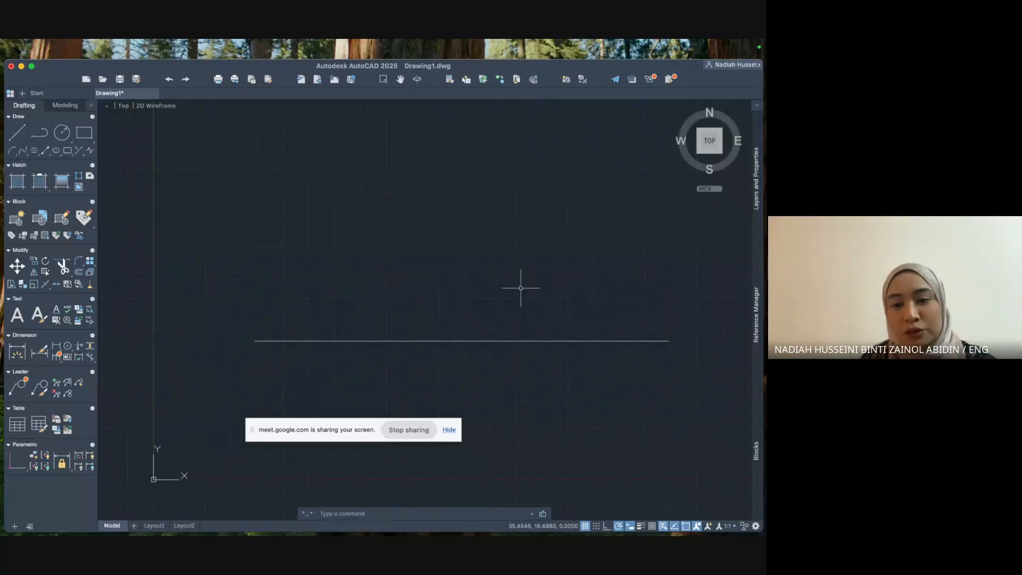
click(226, 162)
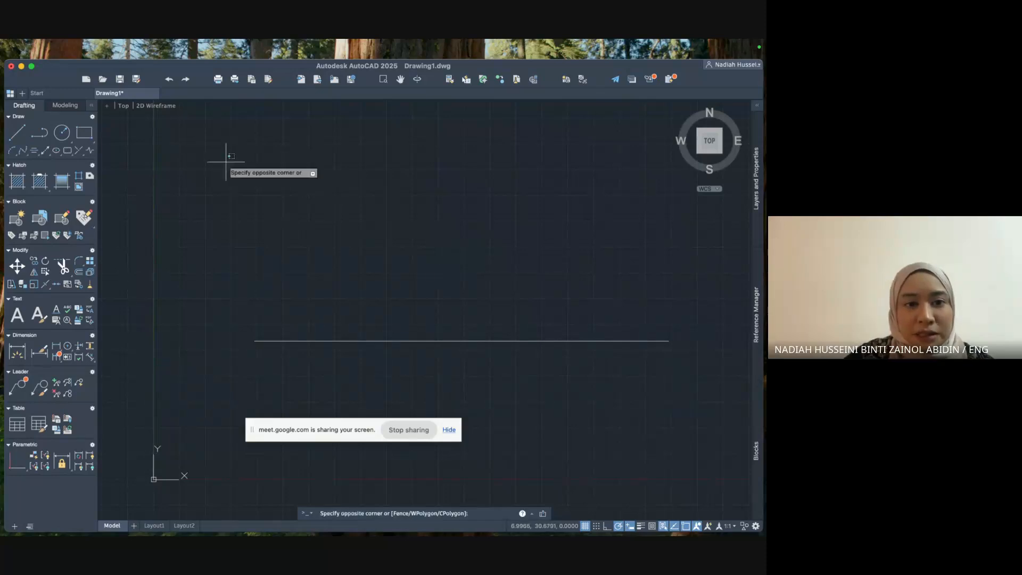
click(539, 339)
click(687, 399)
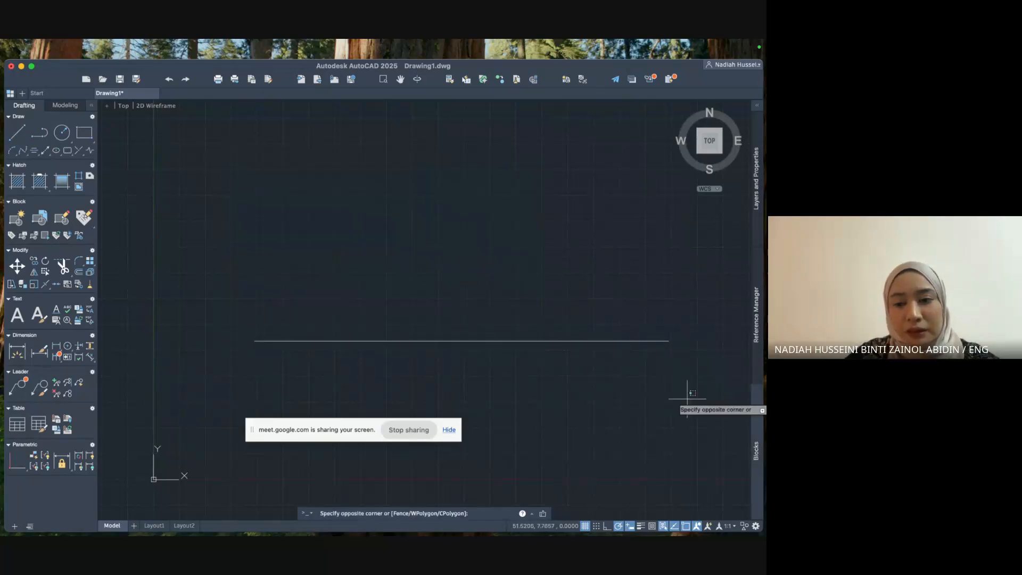
click(654, 333)
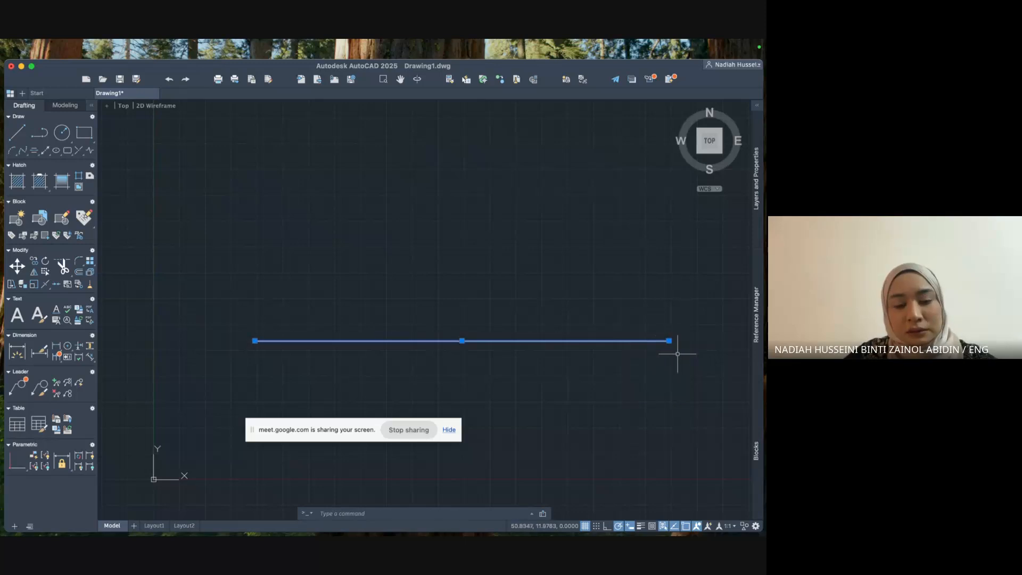
key(Escape)
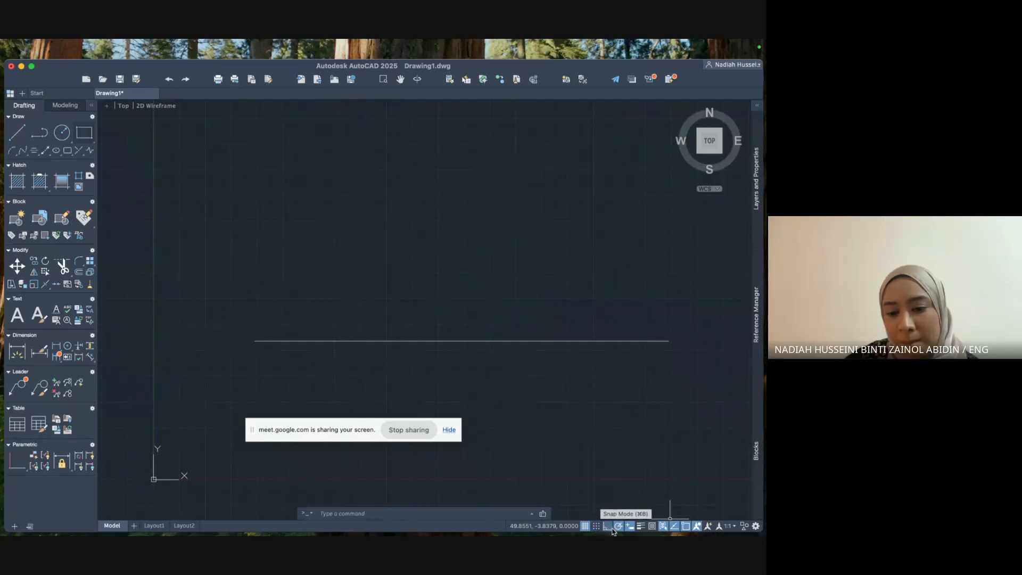
click(585, 526)
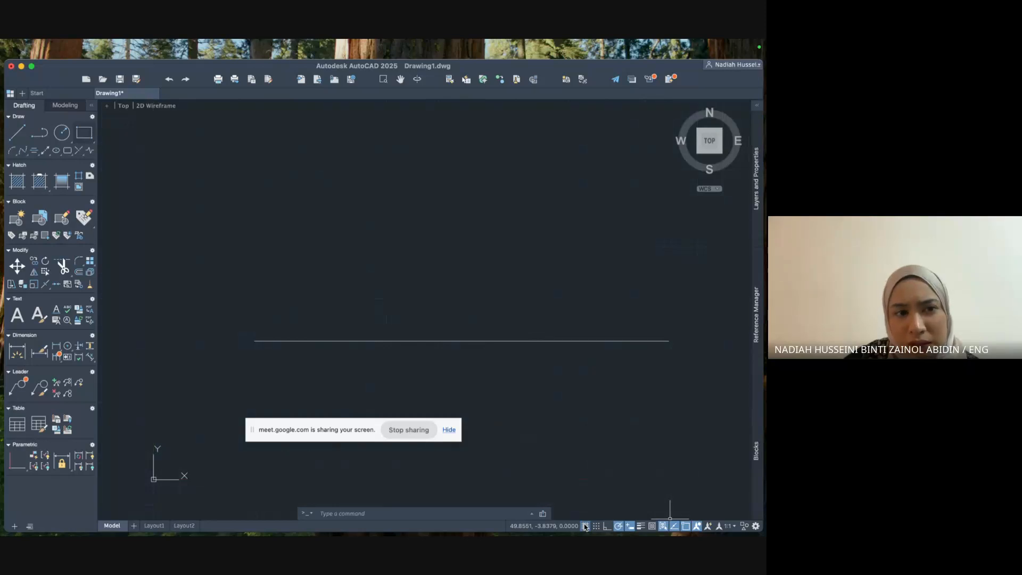
click(585, 526)
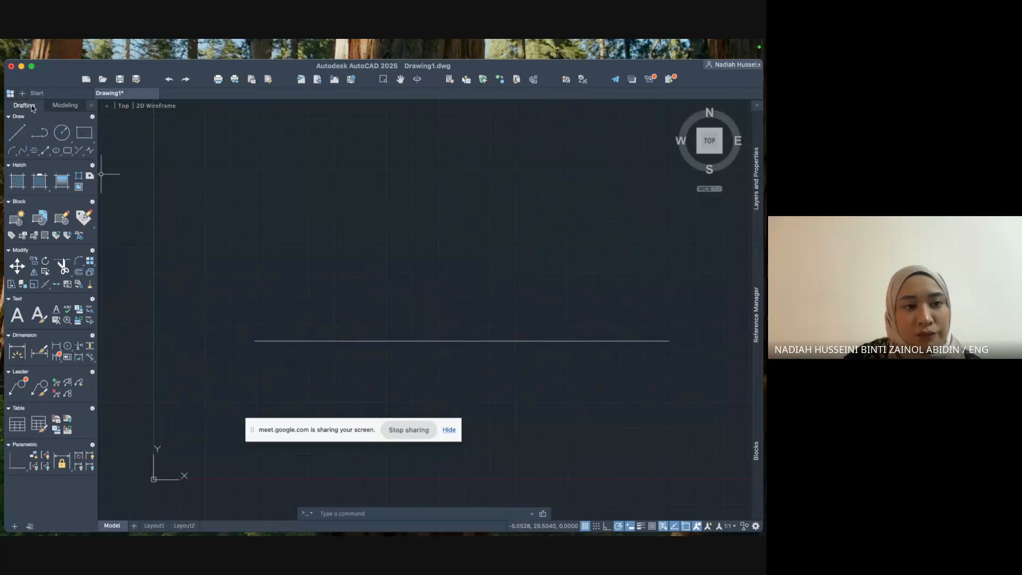
Draw a closed rectangular polyline above the horizontal line.
click(40, 134)
click(242, 154)
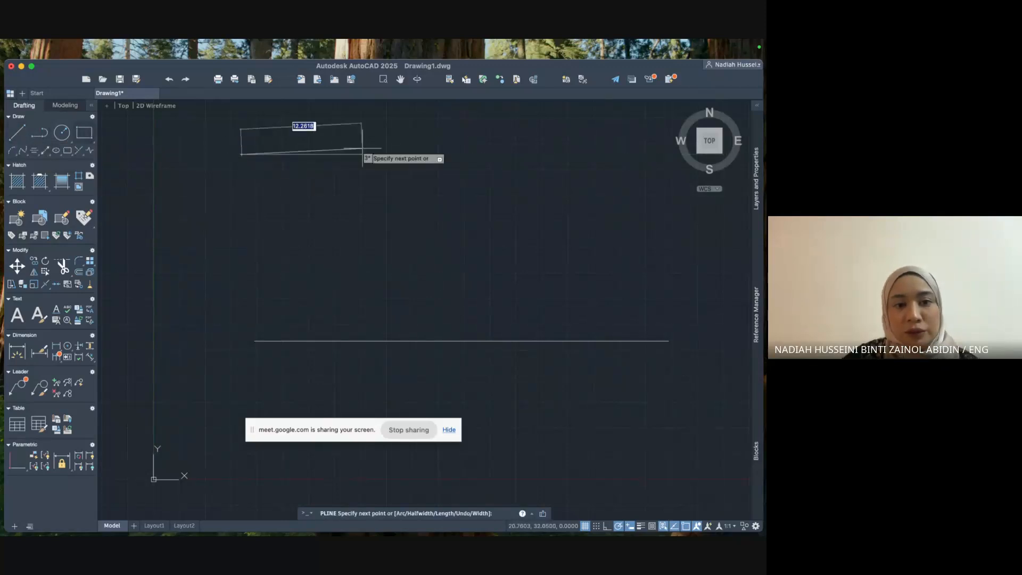
click(404, 154)
click(404, 254)
click(240, 253)
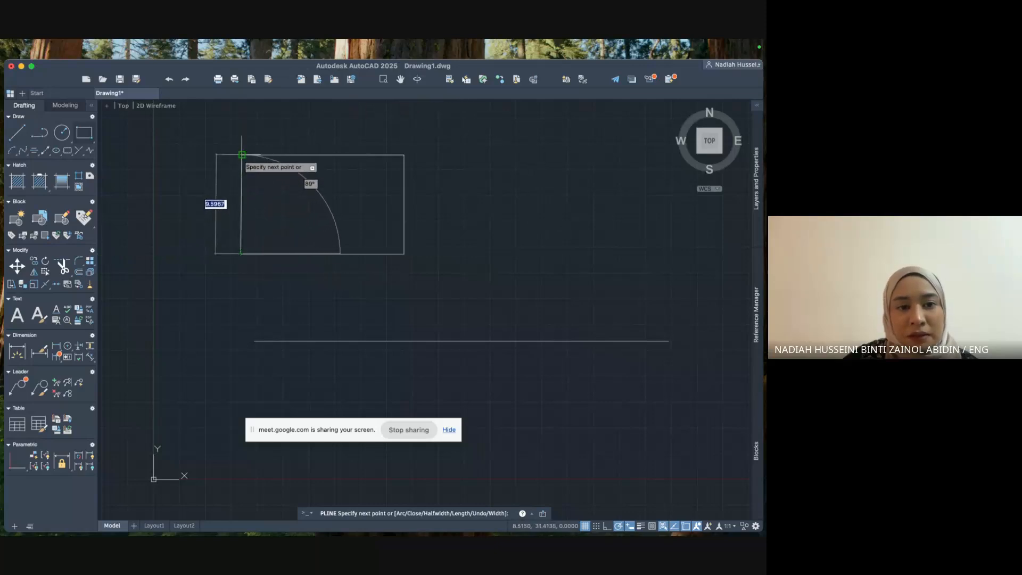
click(243, 155)
key(Escape)
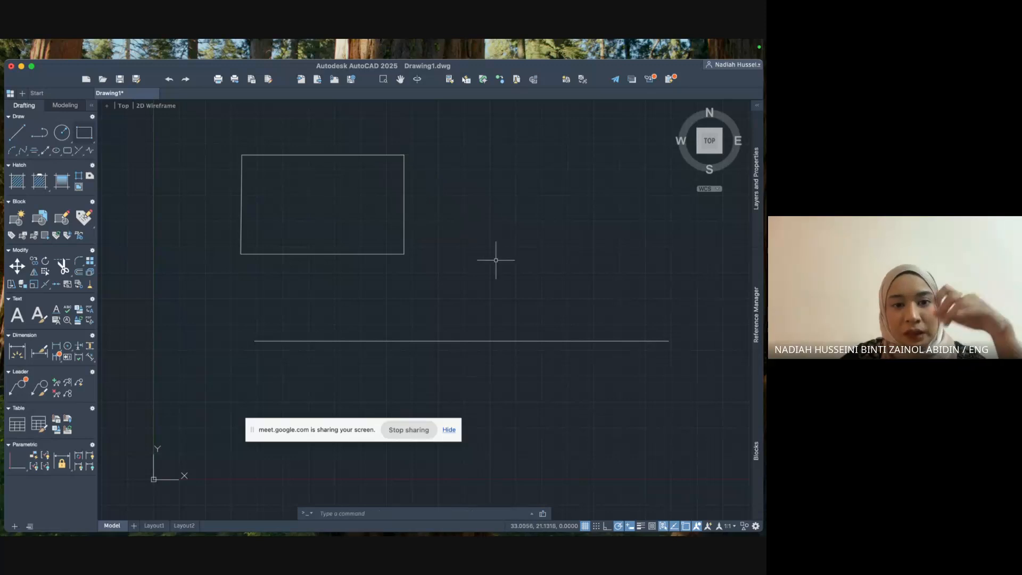
Add three lines below the horizontal line to close it into a wider rectangle.
click(19, 135)
scroll(441, 222, down, 2)
click(325, 296)
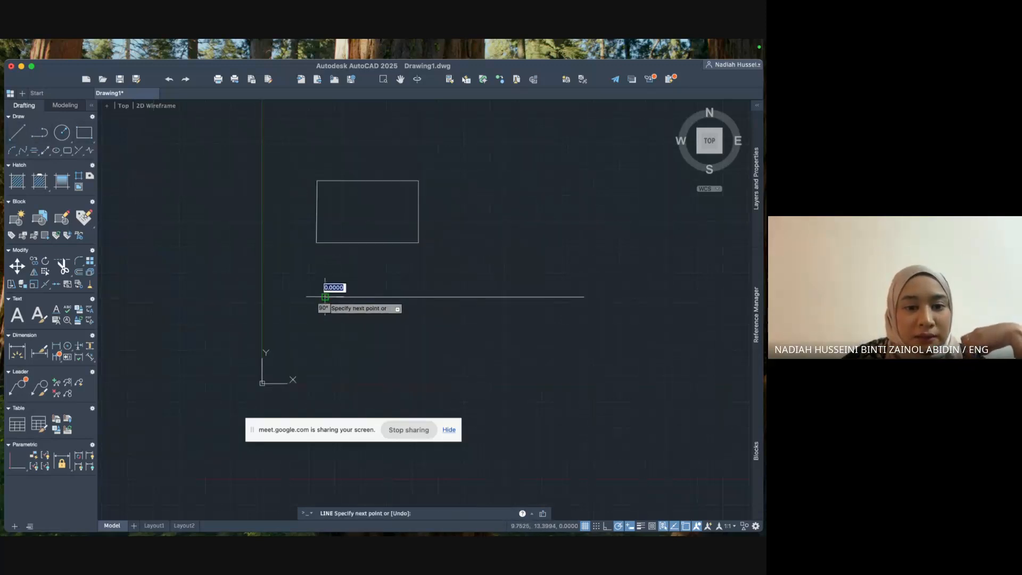
click(325, 382)
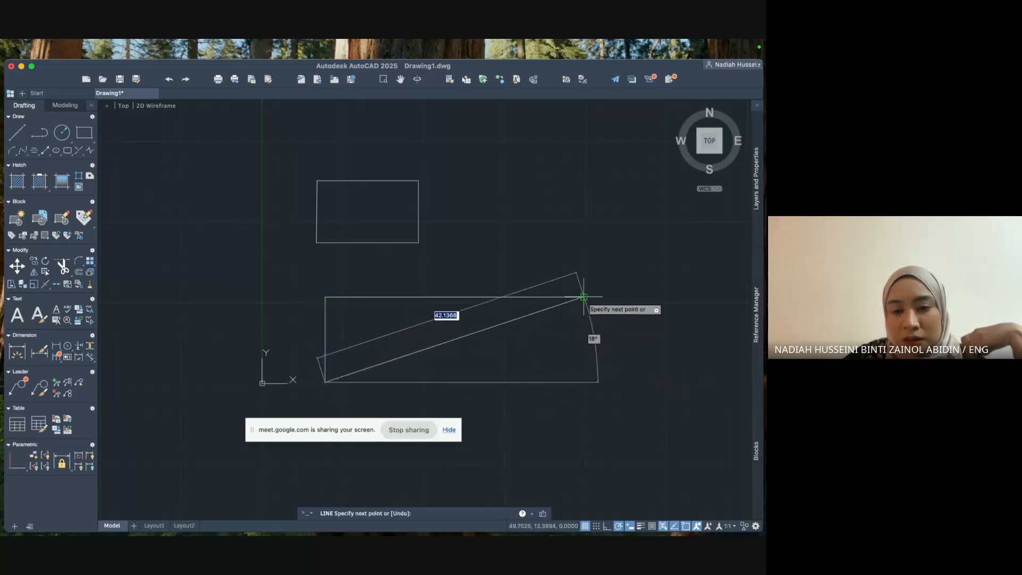
click(584, 381)
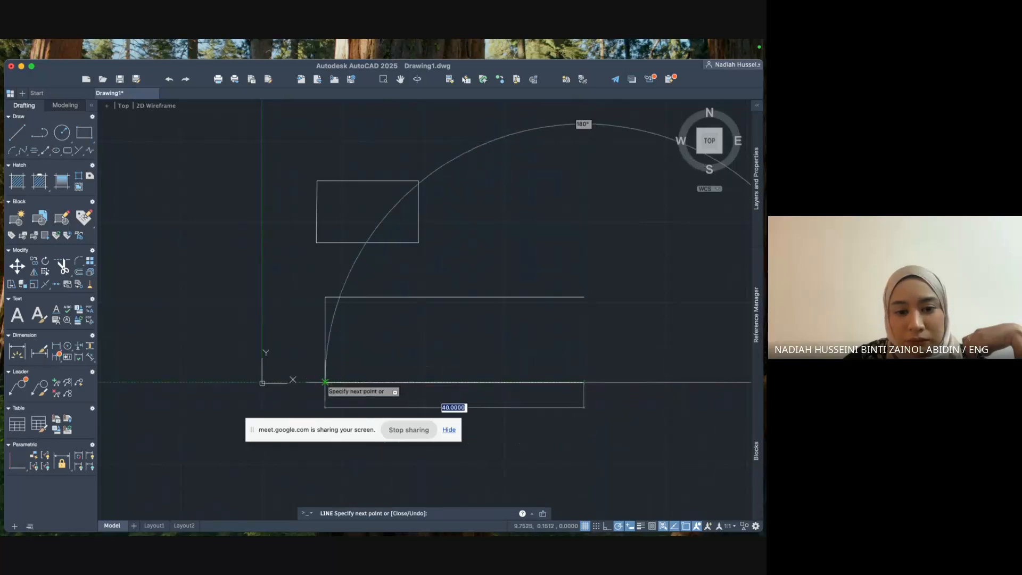
click(584, 296)
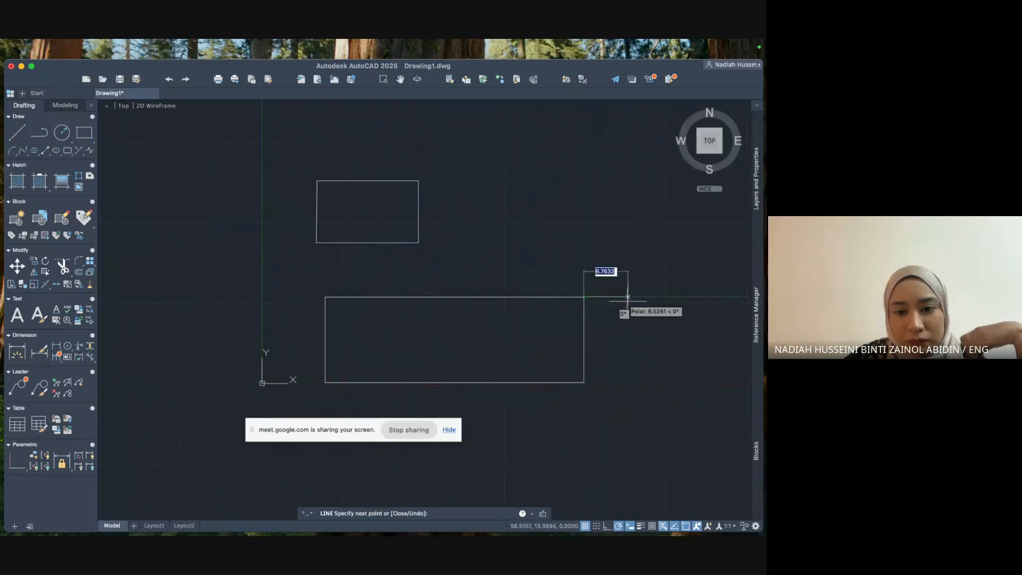
key(Escape)
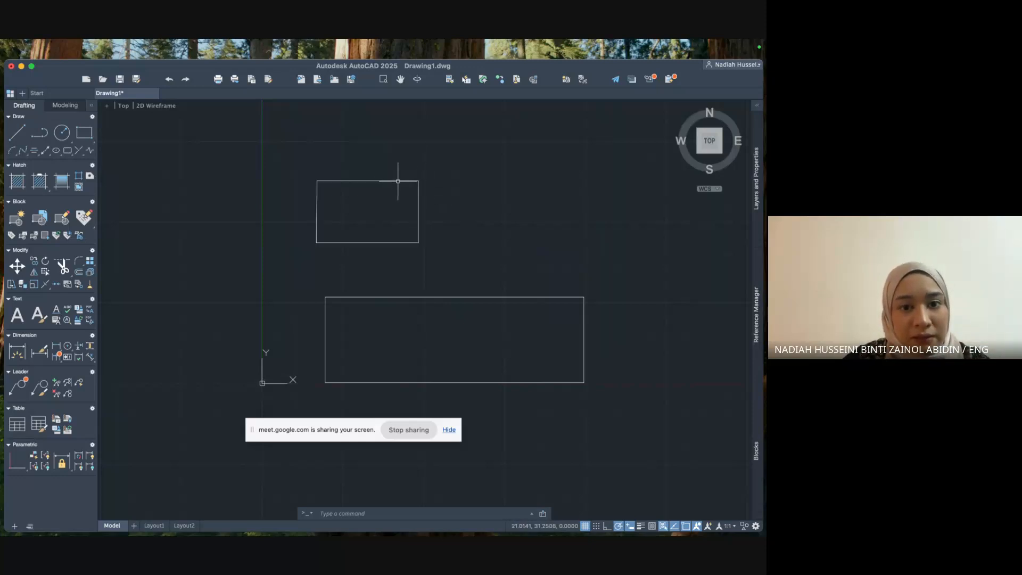
mouse_move(398, 182)
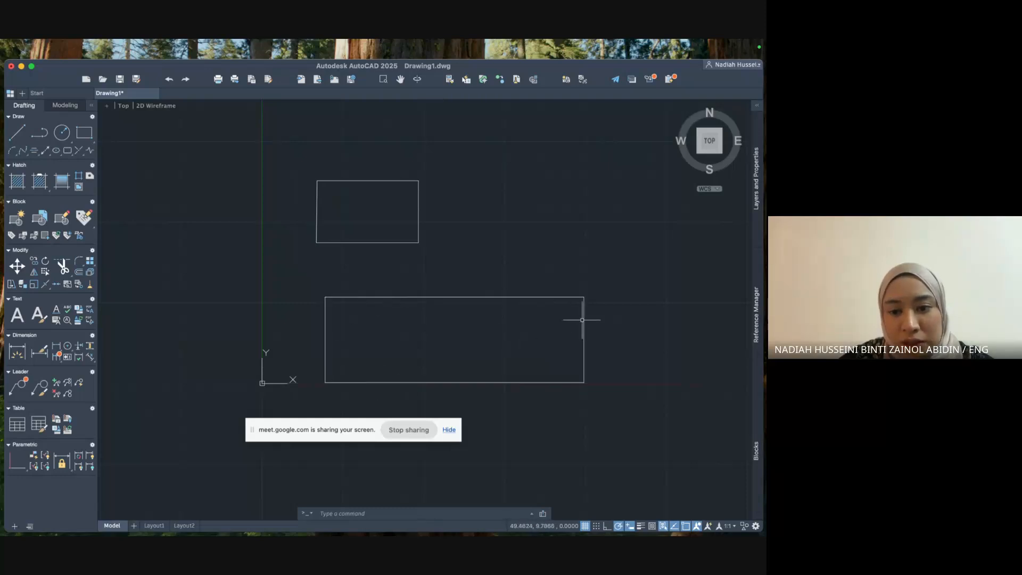
click(550, 297)
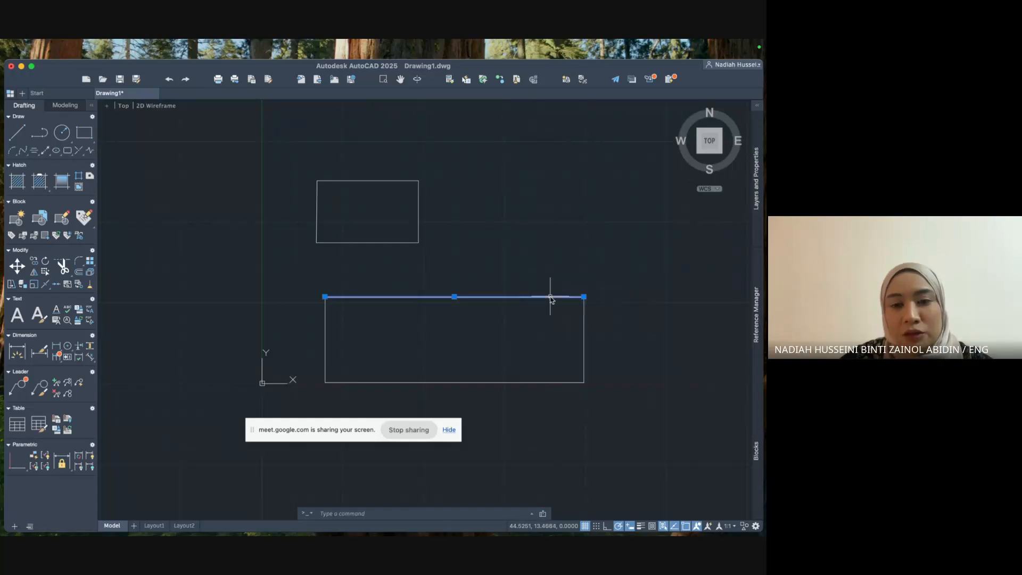
key(Delete)
key(super+z)
click(397, 180)
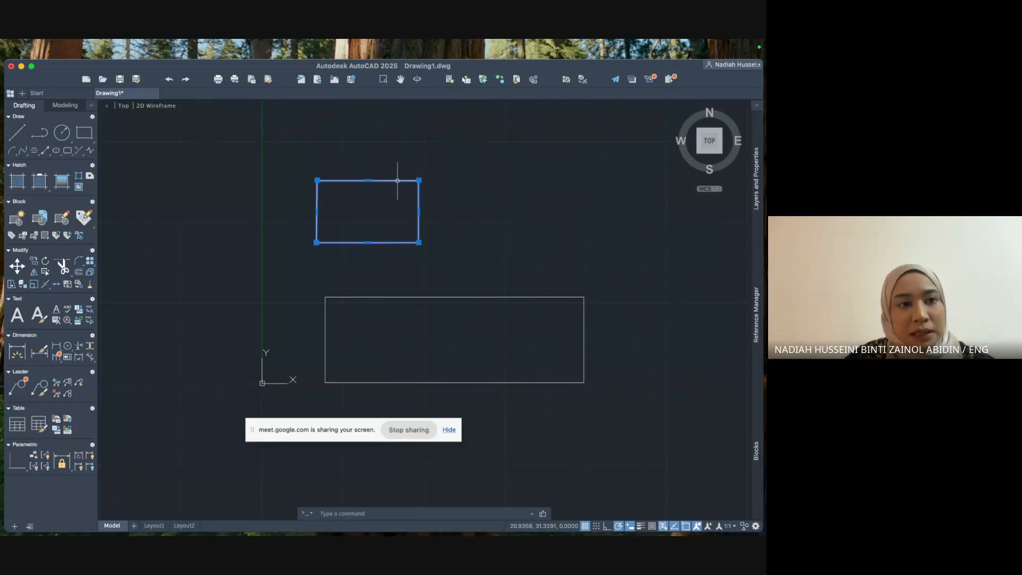
key(Delete)
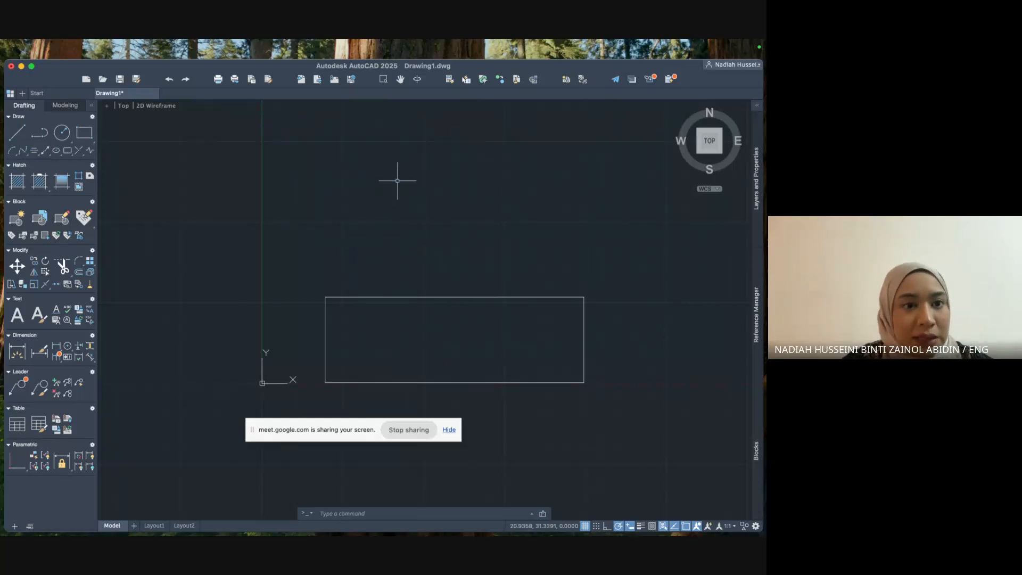
key(super+z)
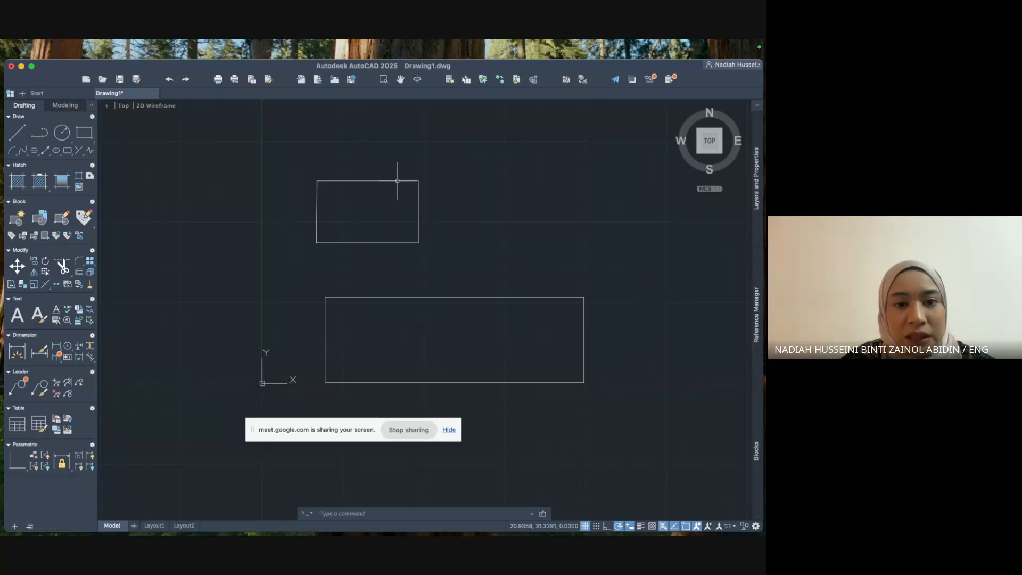
Draw a radius-5 circle just to the right of the small upper rectangle.
click(60, 132)
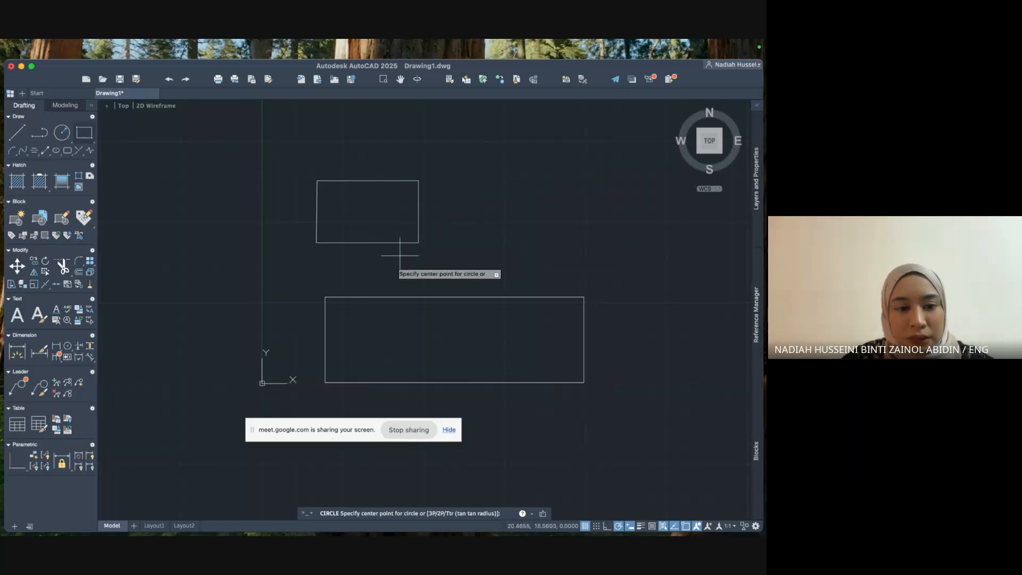
click(515, 203)
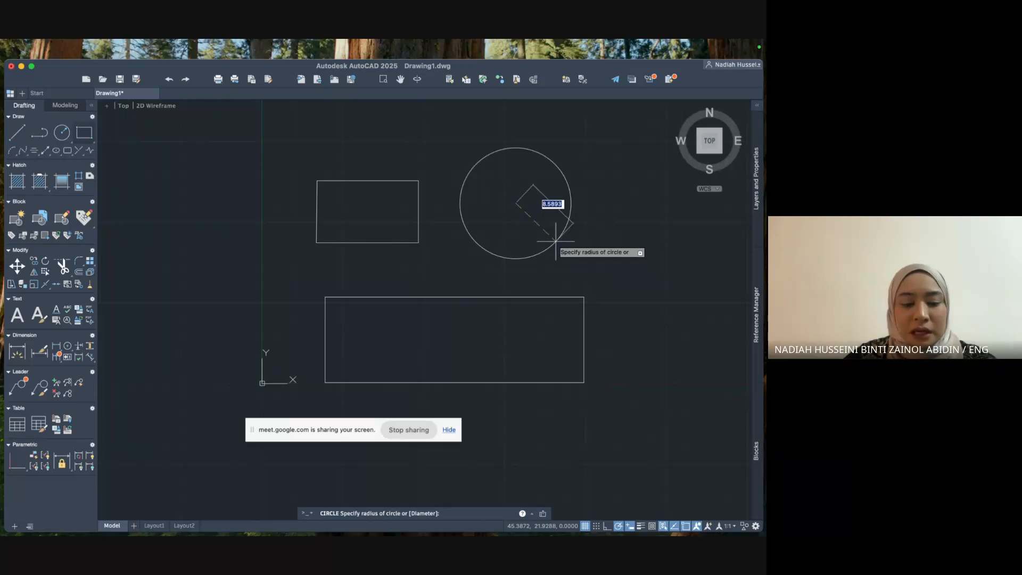
text(5)
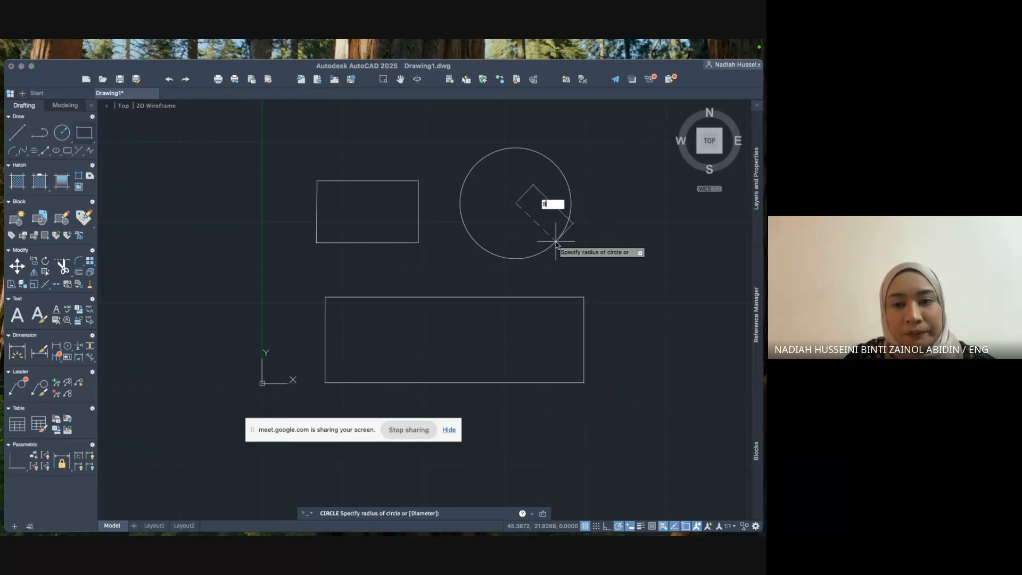
key(Return)
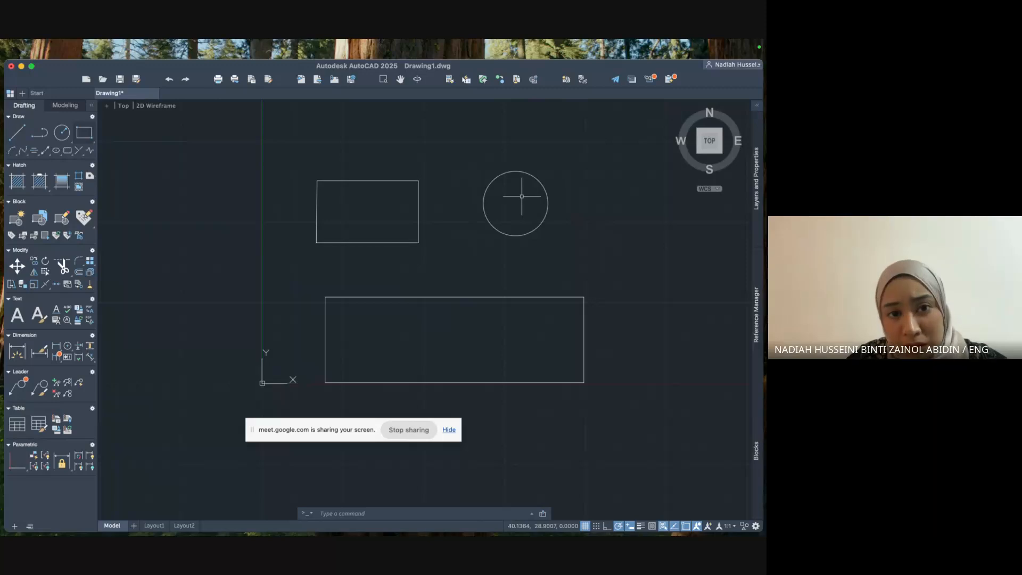
Draw a circle of diameter 8 by centre and diameter, right of the first circle.
click(60, 137)
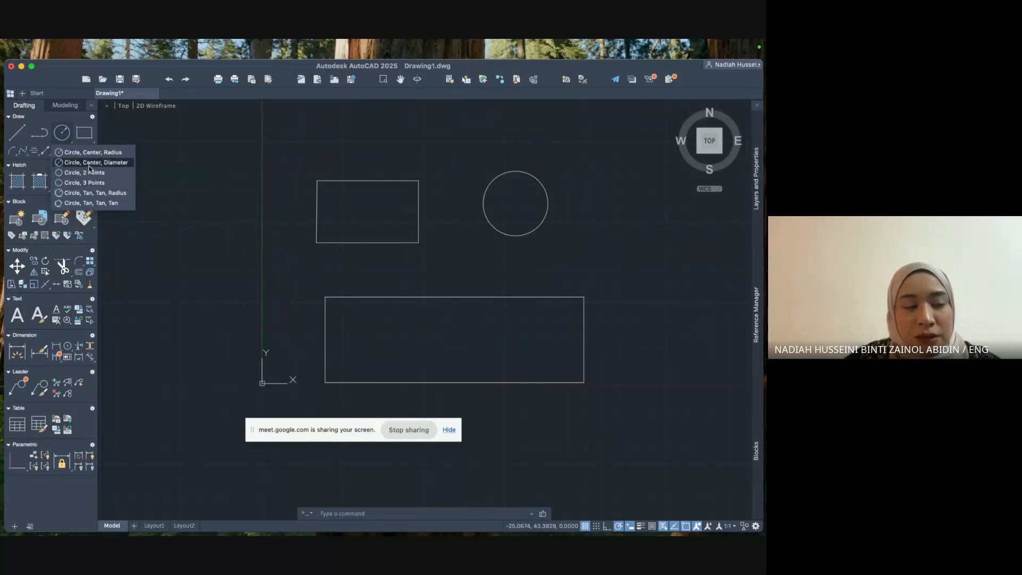
click(89, 164)
scroll(547, 183, down, 2)
middle_drag(568, 199, 393, 248)
click(437, 242)
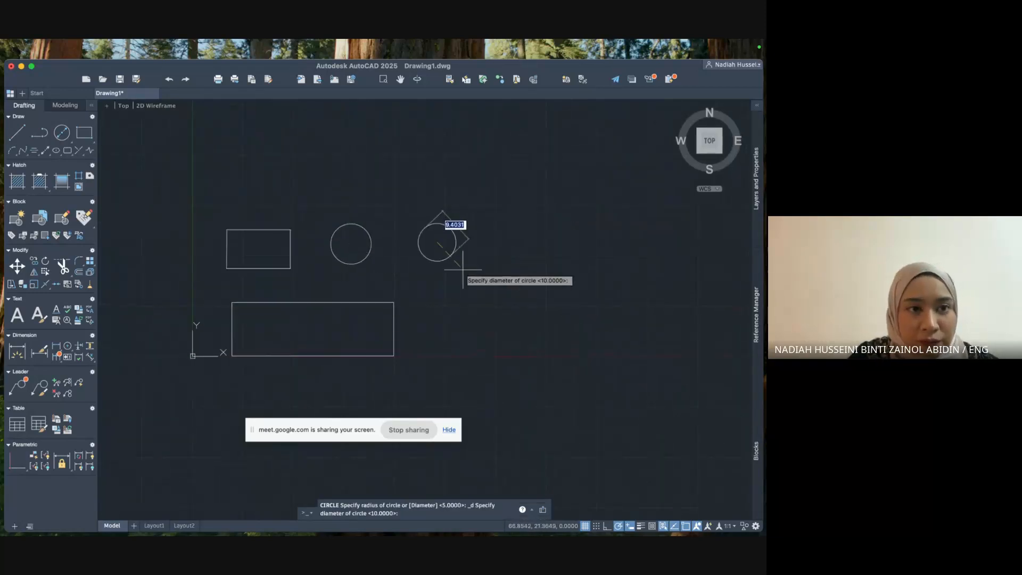
text(8)
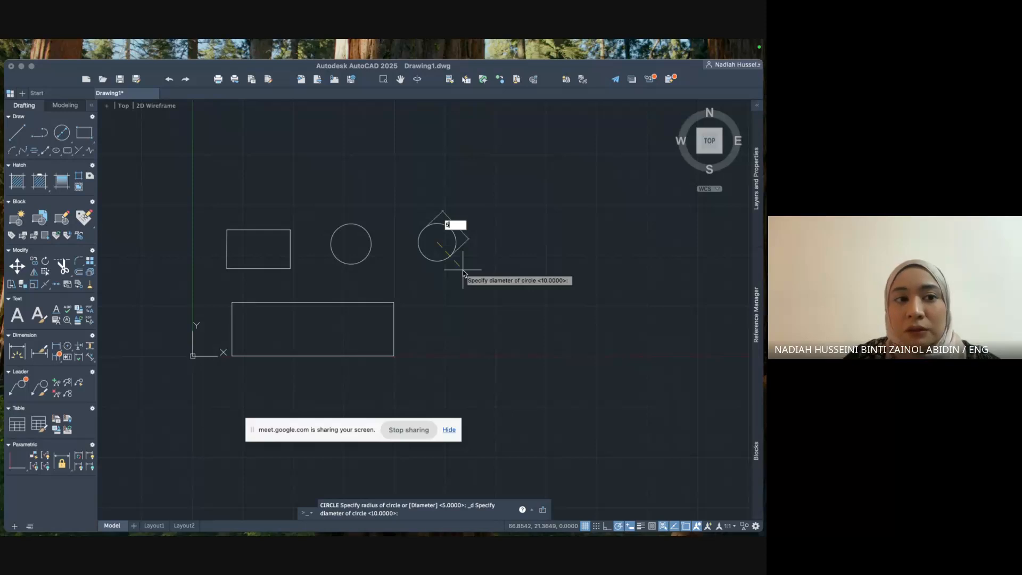
key(Return)
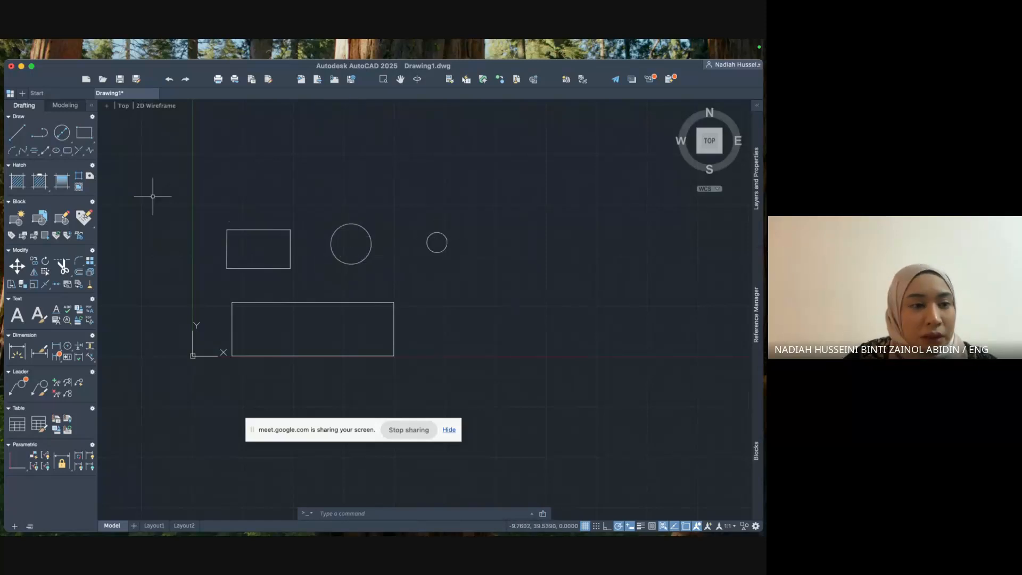
Draw a large 2-point circle from two diameter end points on the drawing's right side.
click(68, 130)
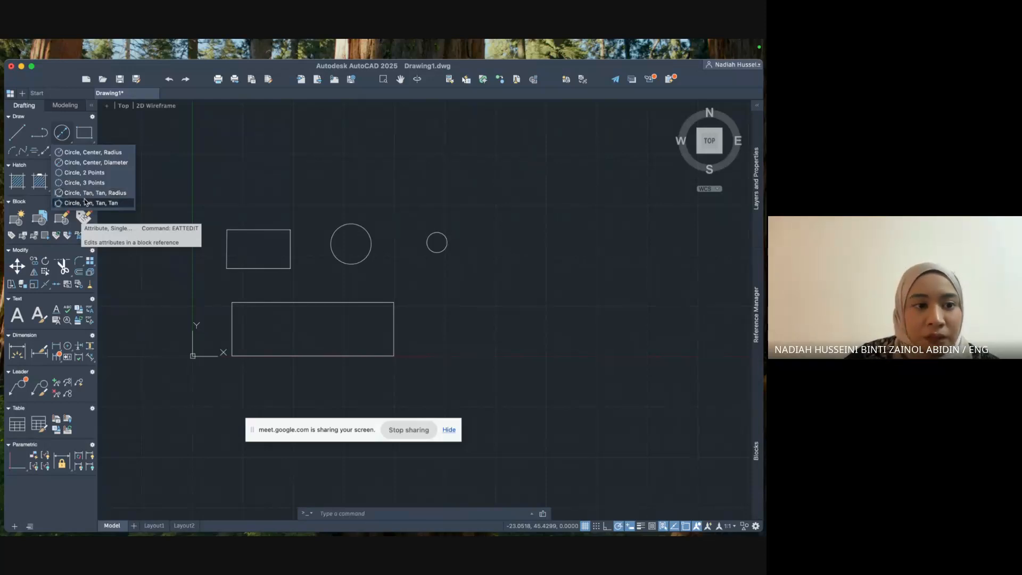
click(84, 172)
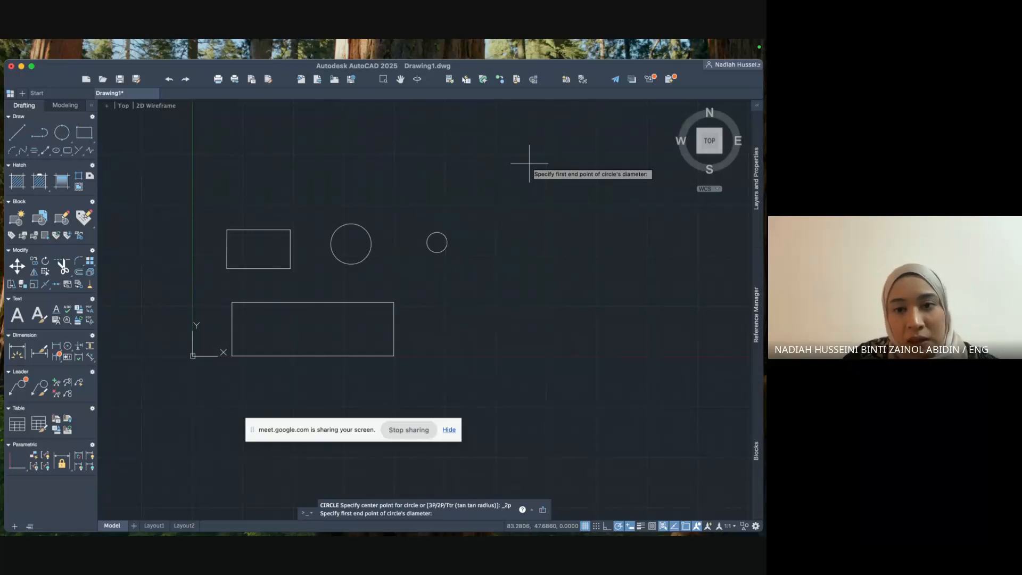
click(539, 156)
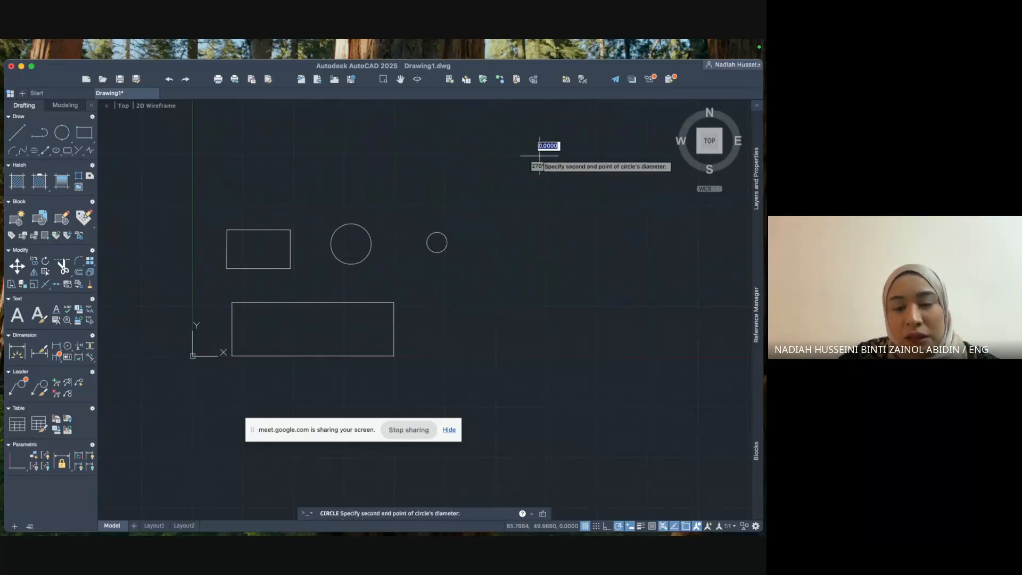
click(547, 456)
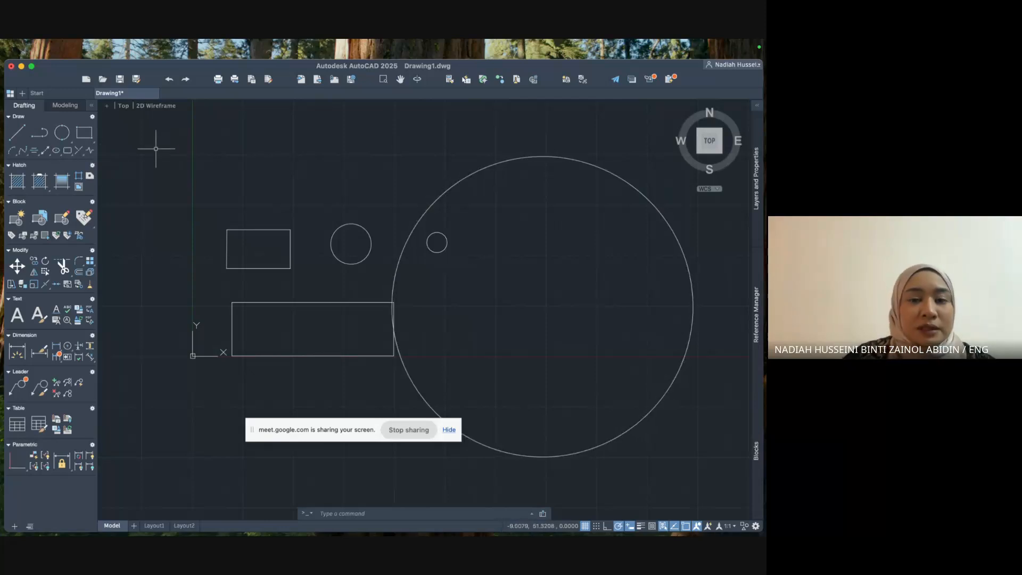
Draw a 10 by 5 rectangle above the shapes, sized by area with length 10.
click(89, 133)
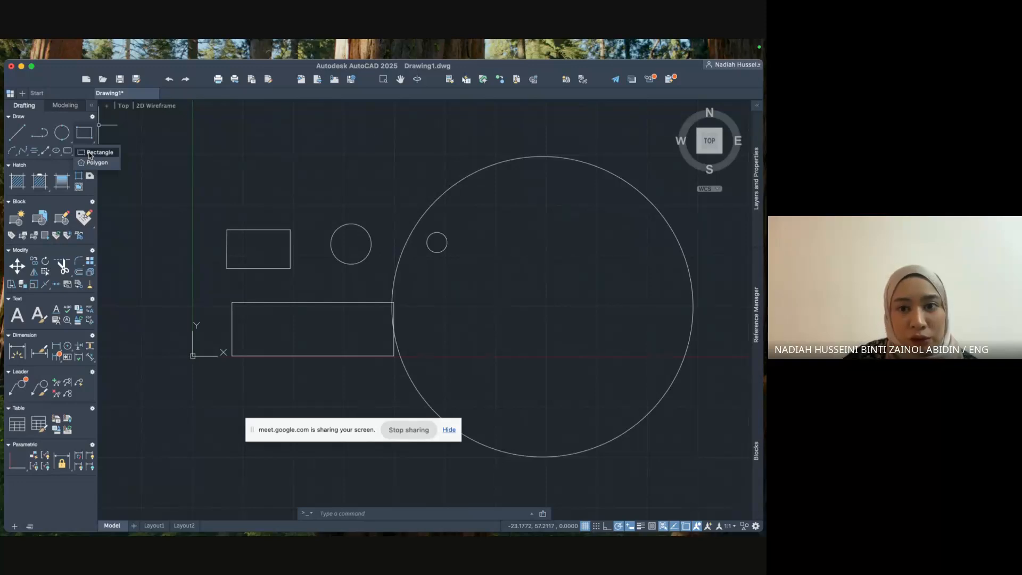
click(90, 154)
click(228, 129)
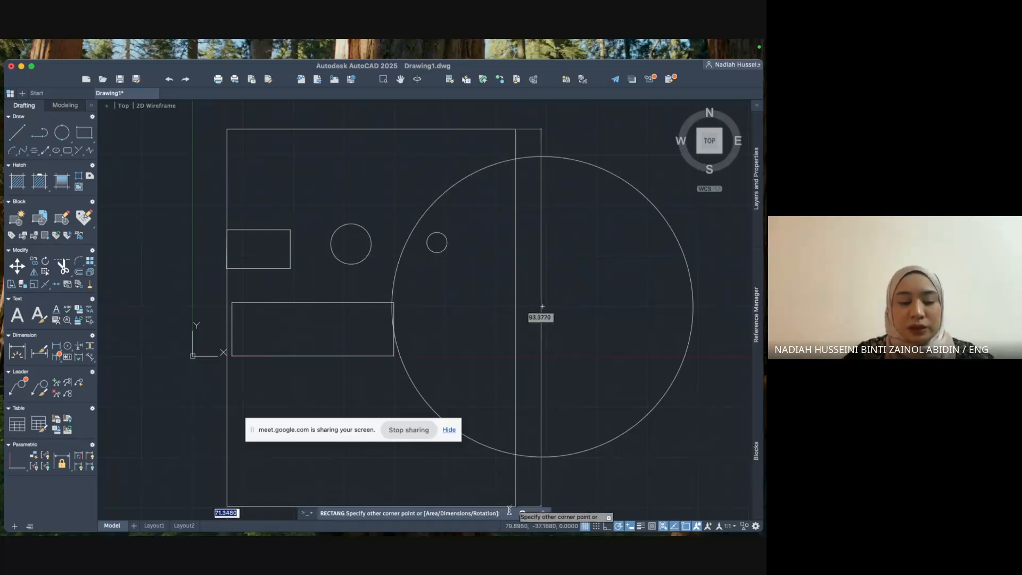
text(Area)
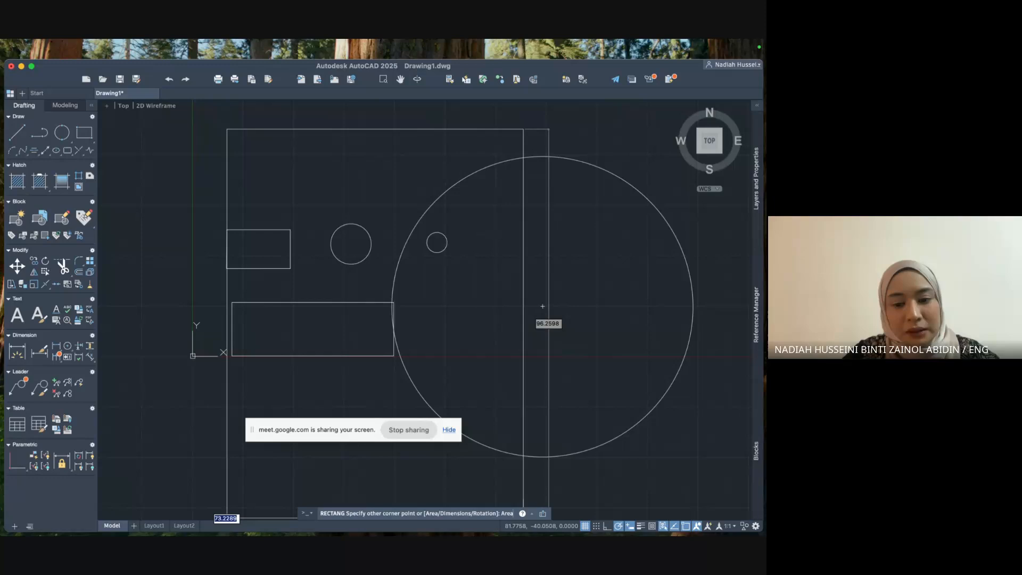
key(Return)
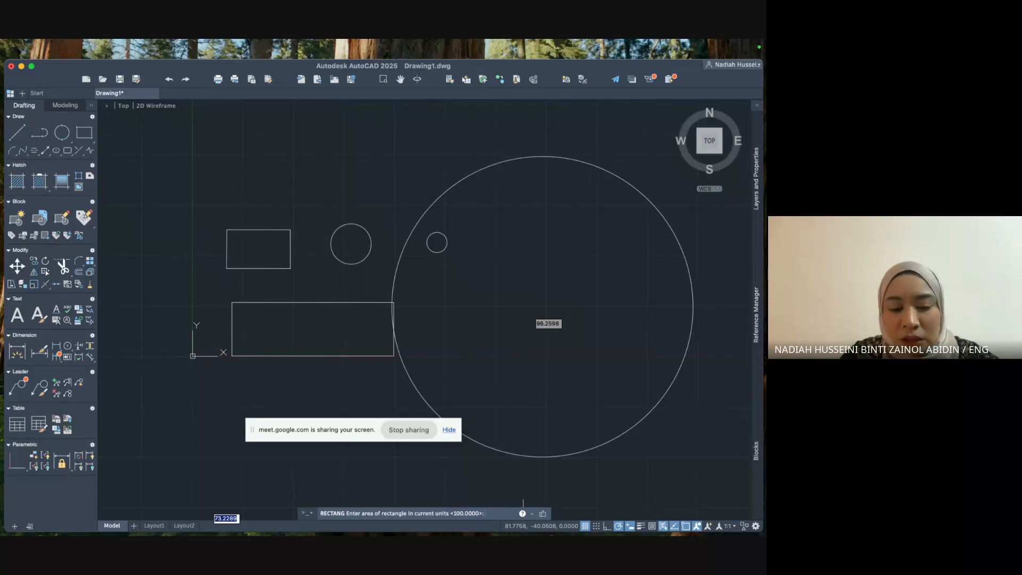
key(Return)
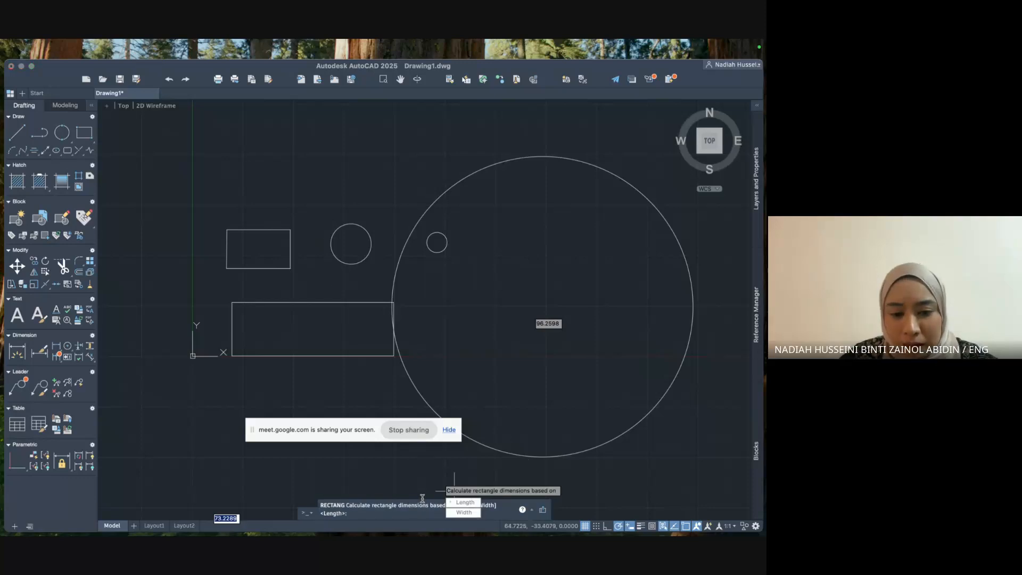
click(460, 503)
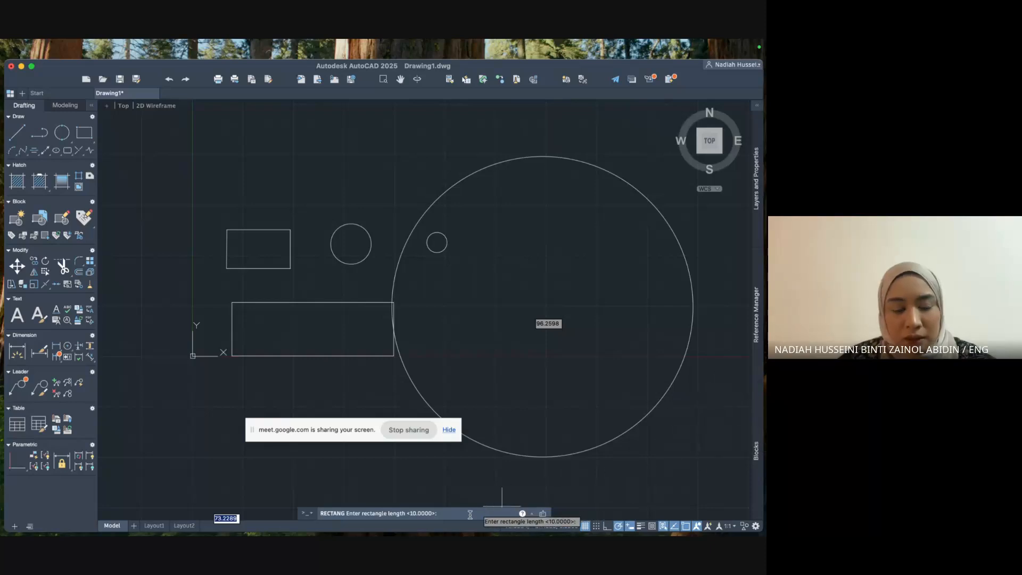
key(Return)
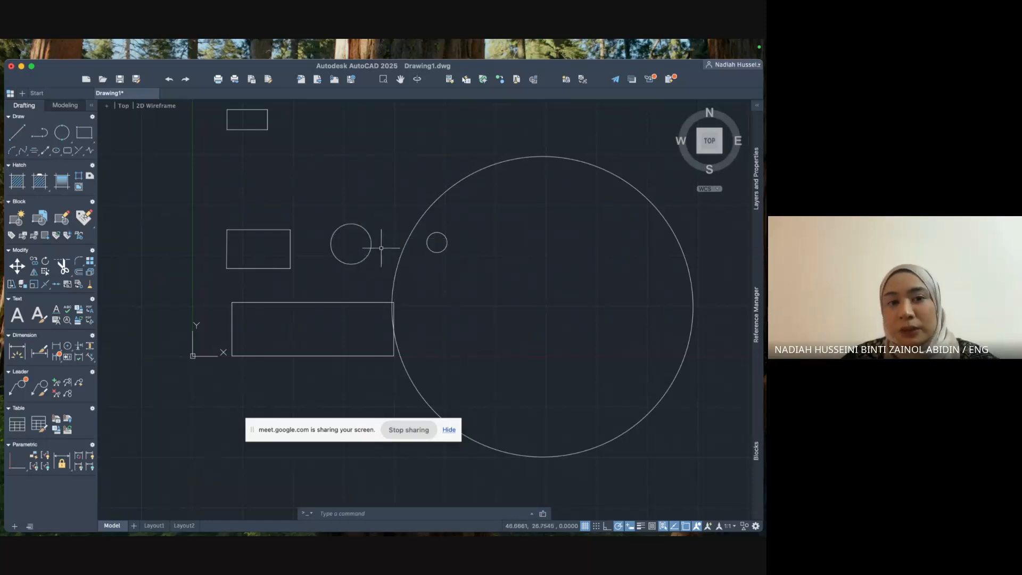
scroll(270, 130, up, 2)
scroll(287, 135, down, 2)
middle_drag(282, 135, 320, 238)
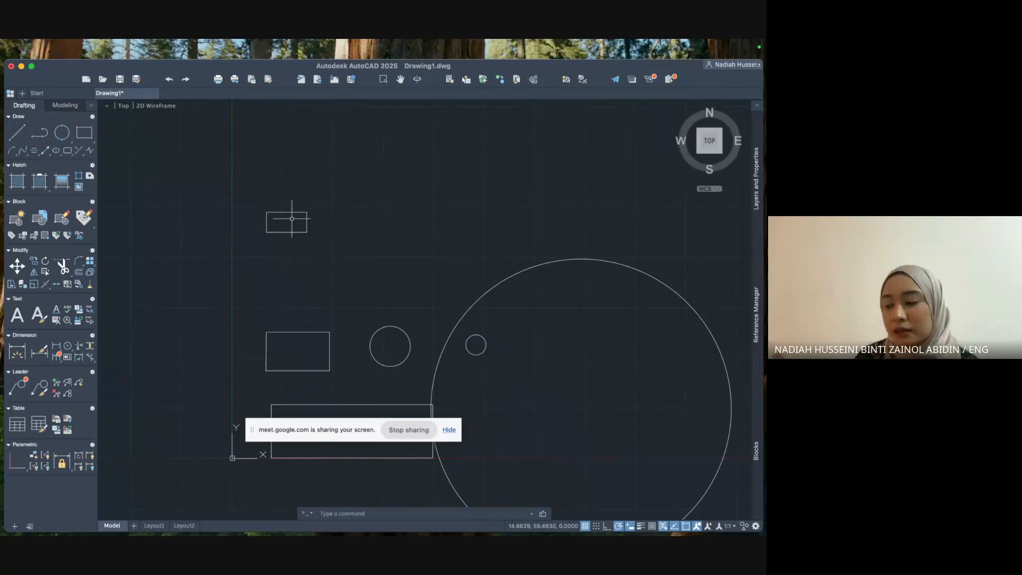
scroll(421, 230, down, 2)
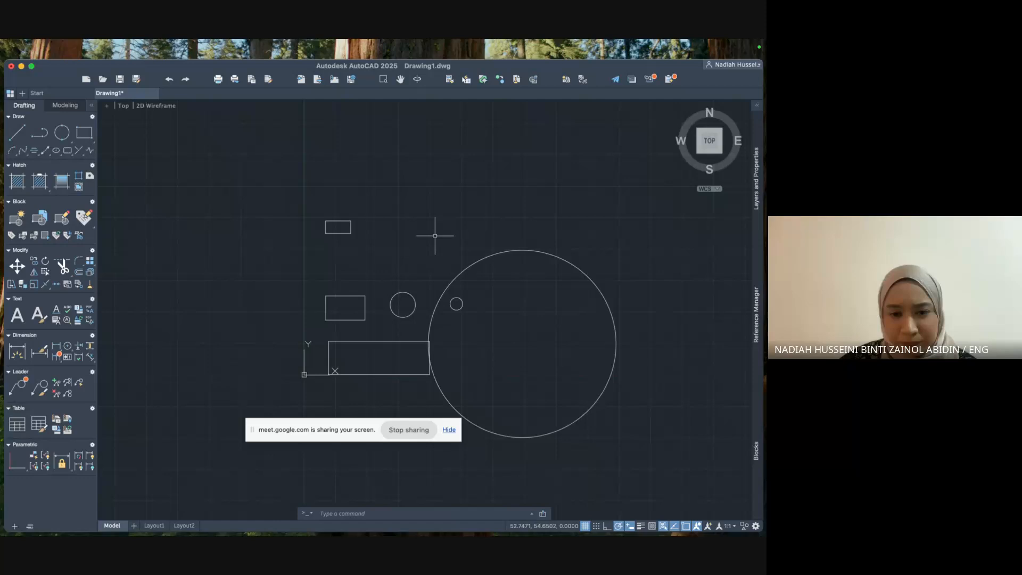
Draw a 6-sided polygon, inscribed with radius 10, centred in the empty space near the top.
click(84, 134)
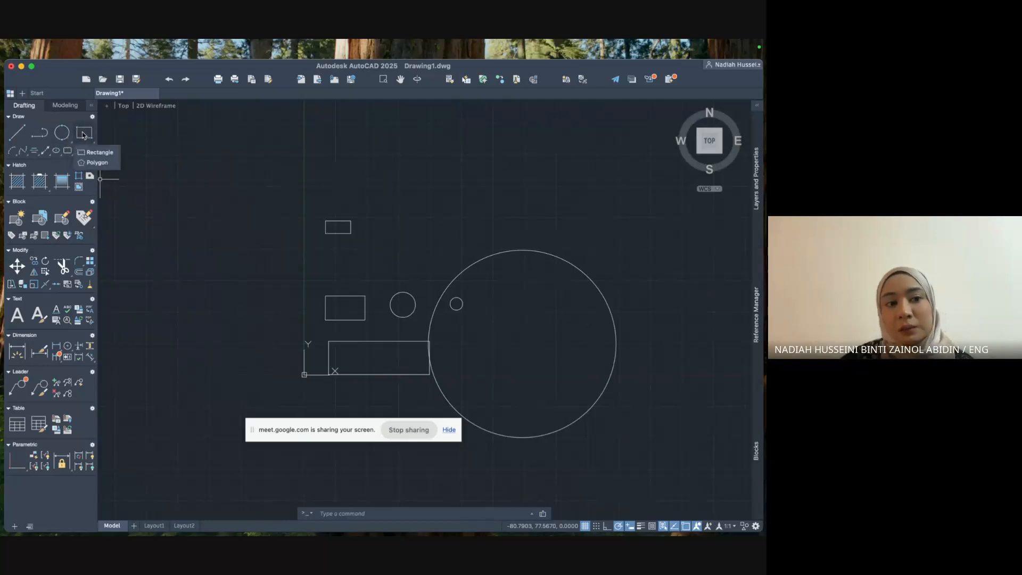
click(89, 163)
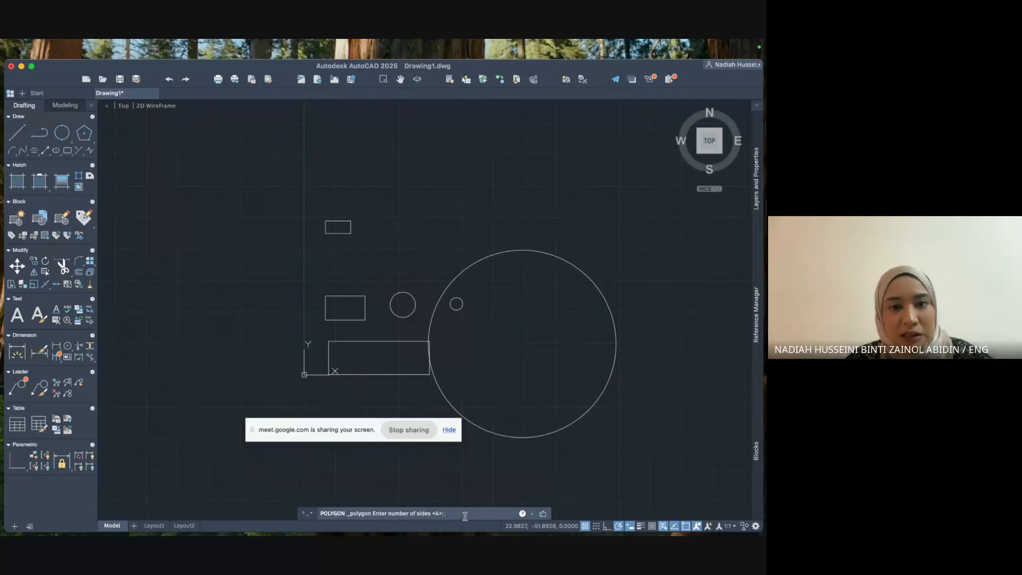
text(6)
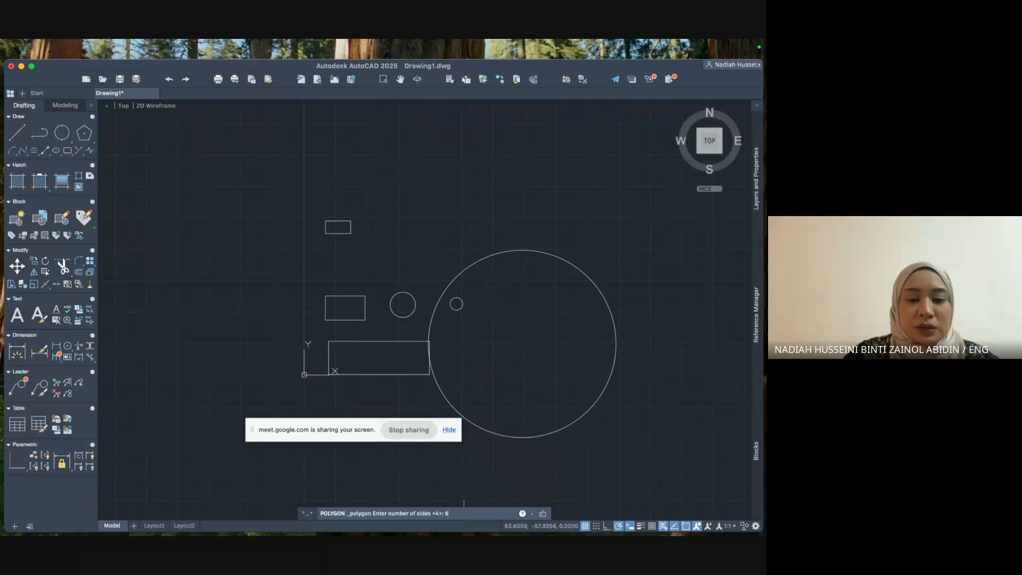
key(Return)
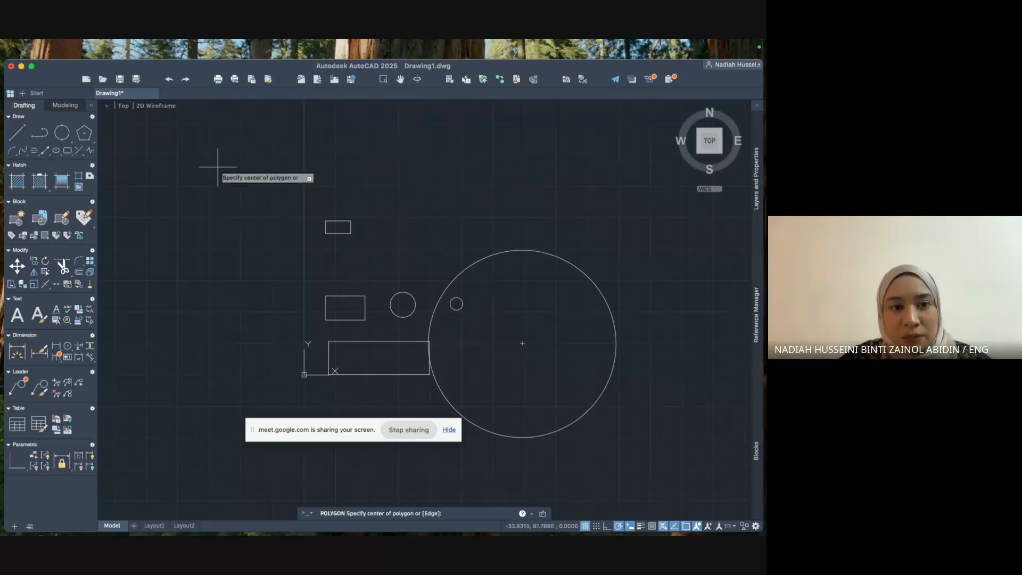
mouse_move(360, 182)
middle_down()
mouse_move(324, 222)
mouse_move(162, 328)
middle_up()
scroll(162, 328, up, 2)
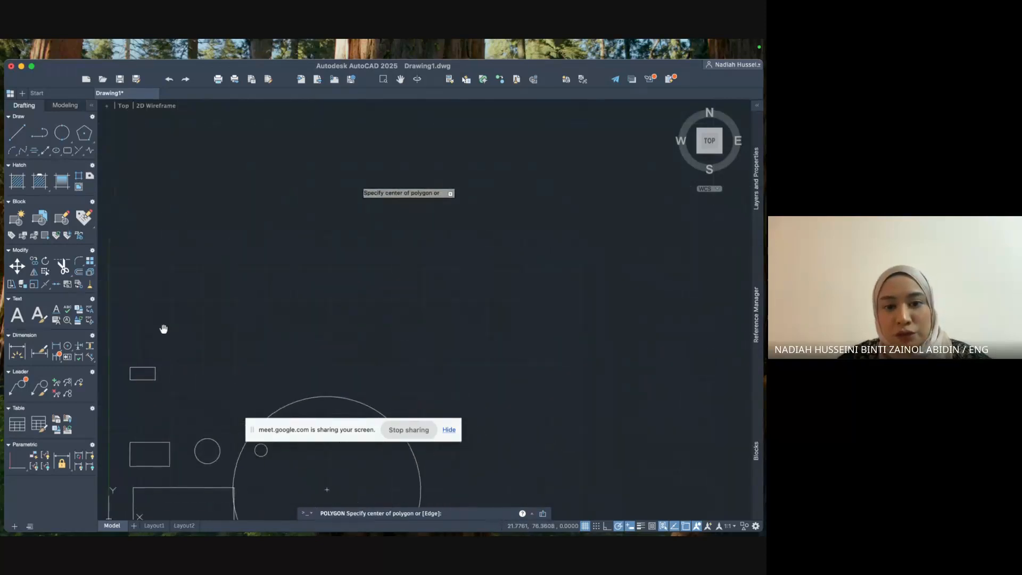
click(351, 230)
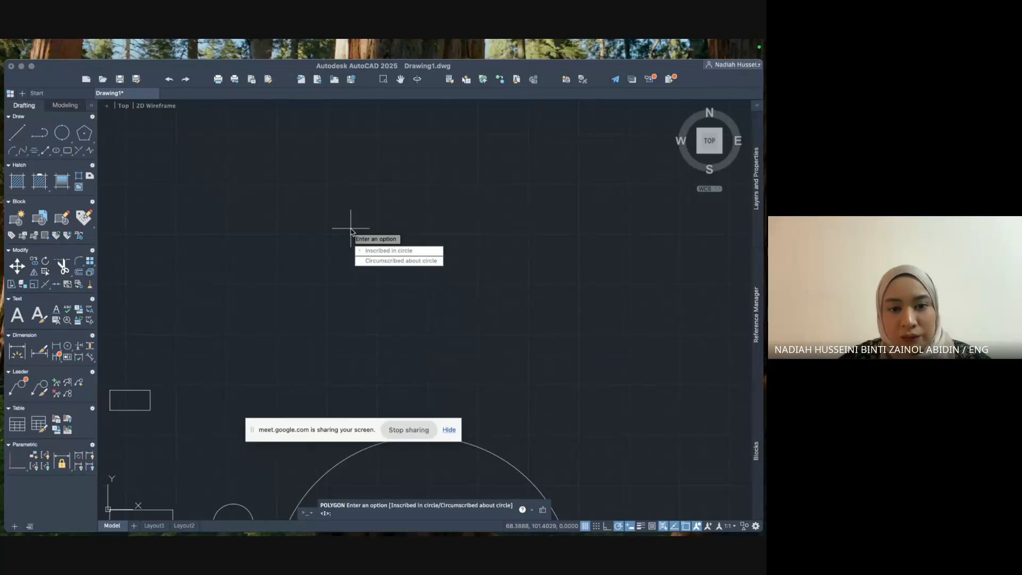
click(389, 251)
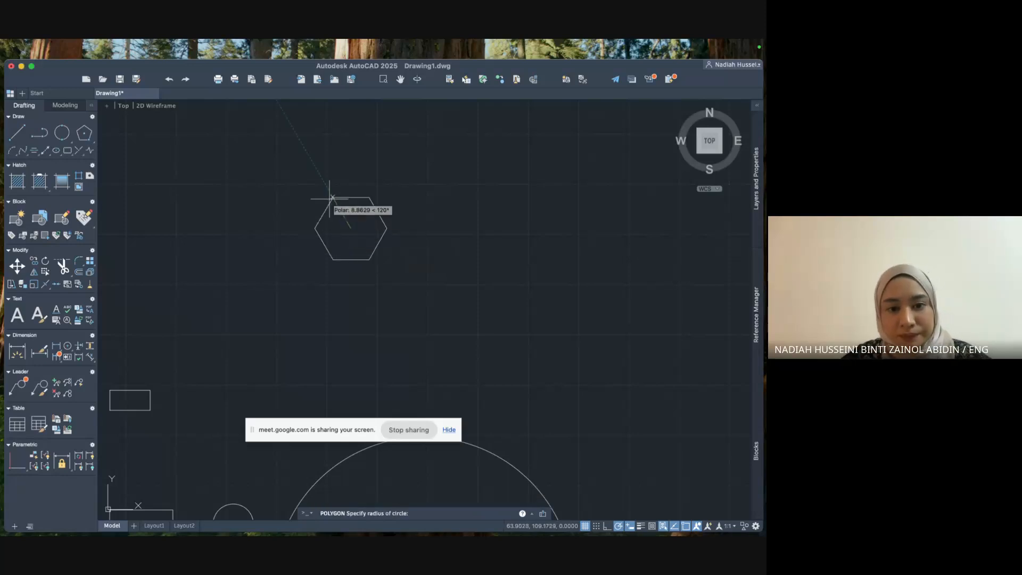
text(10)
key(Return)
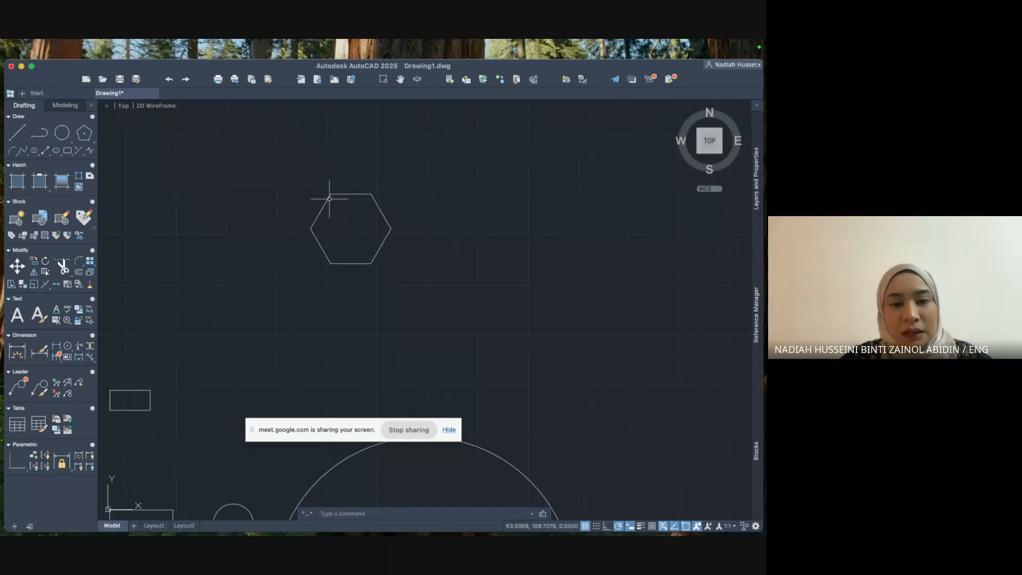
Draw a 6-sided polygon circumscribed with radius 10, centred right of the first hexagon.
click(84, 132)
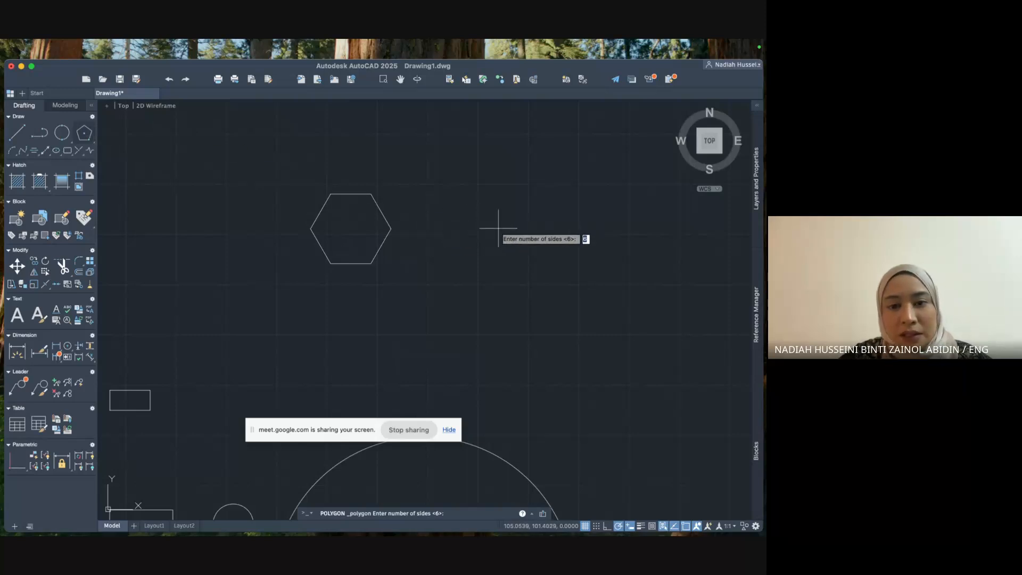
text(6)
key(Return)
click(494, 232)
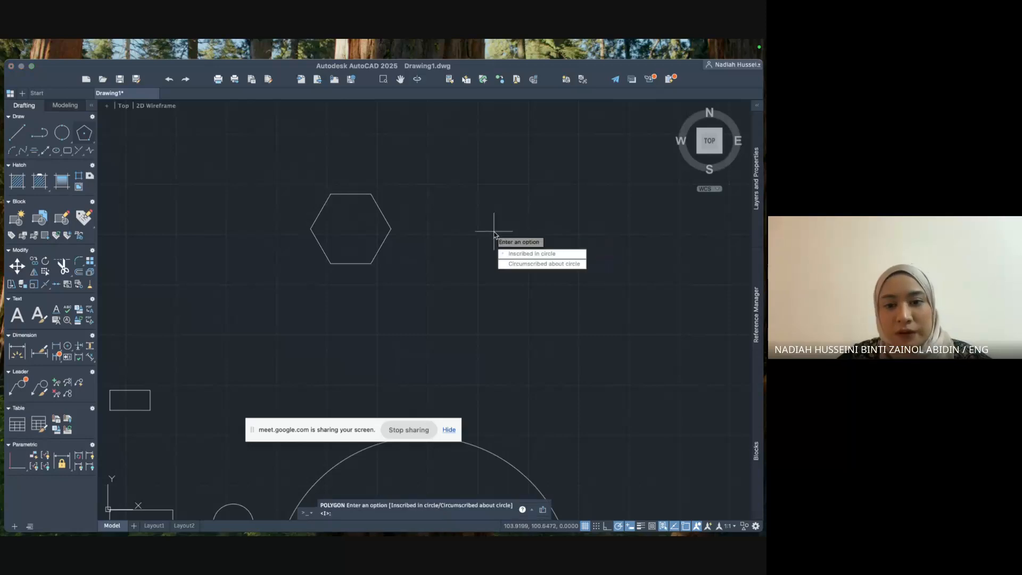
click(511, 265)
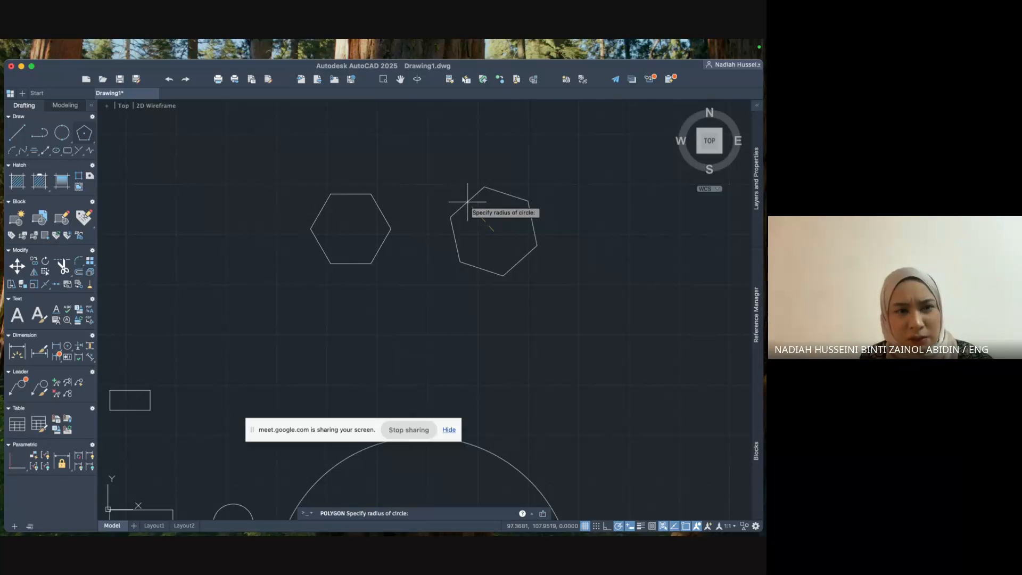
text(10)
key(Return)
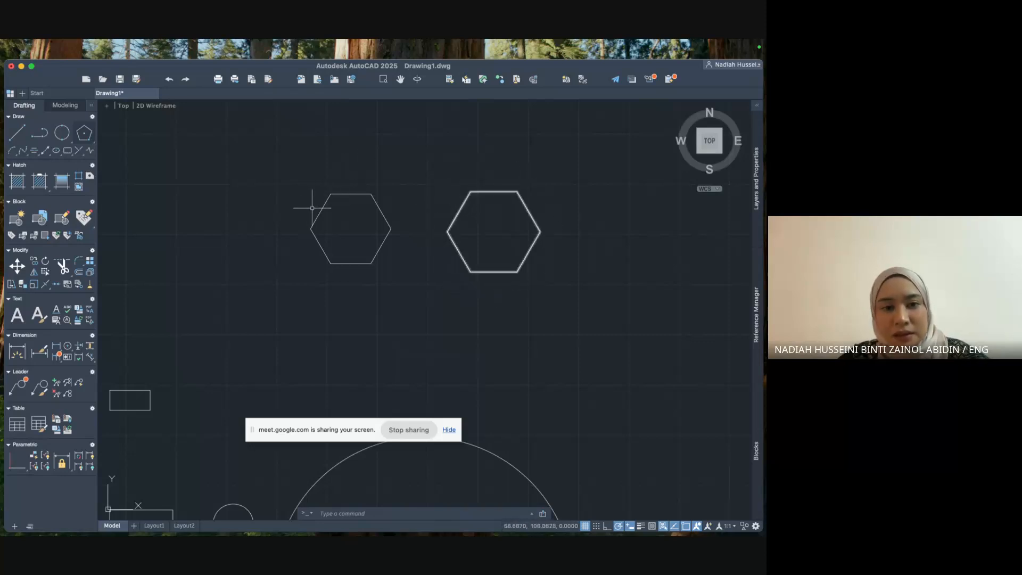
Turn on the Geometric Center object snap, test it on the left hexagon, then cancel.
click(62, 135)
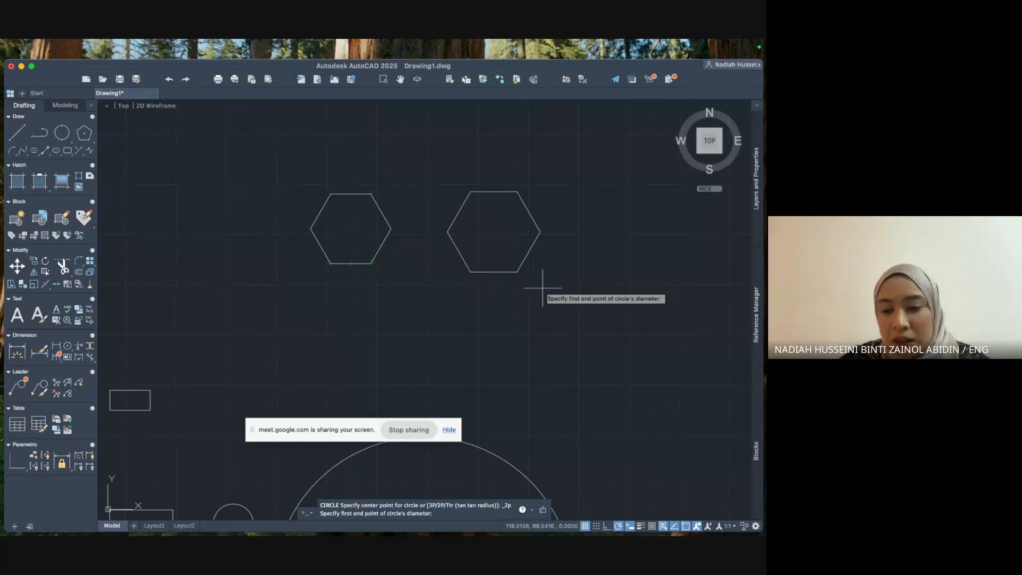
click(685, 527)
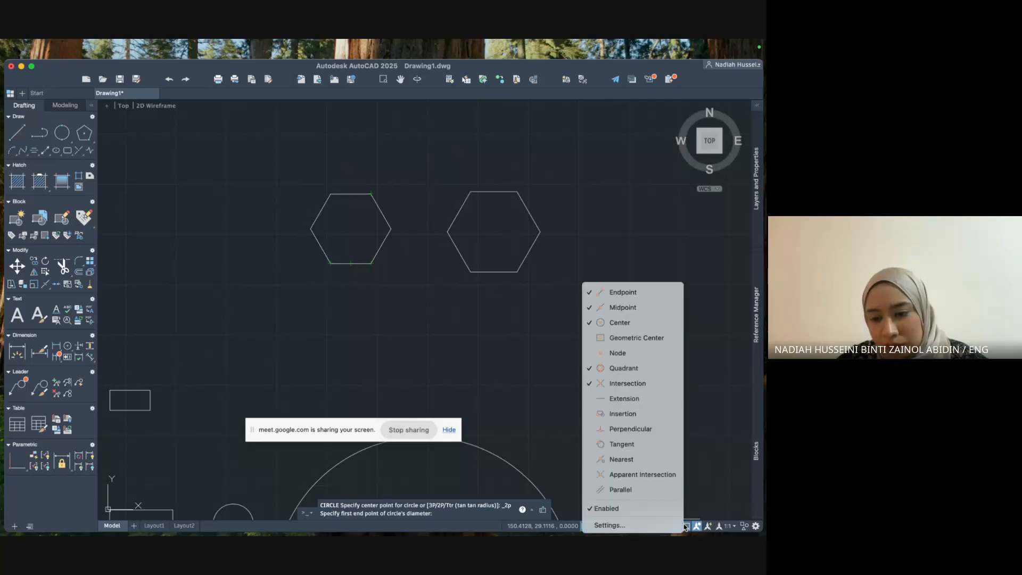
click(644, 345)
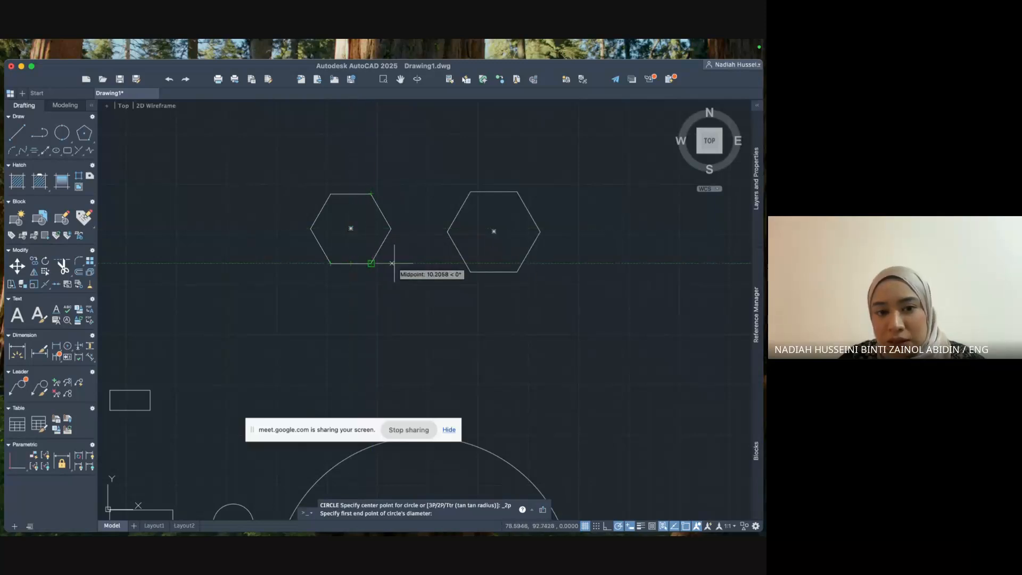
click(351, 228)
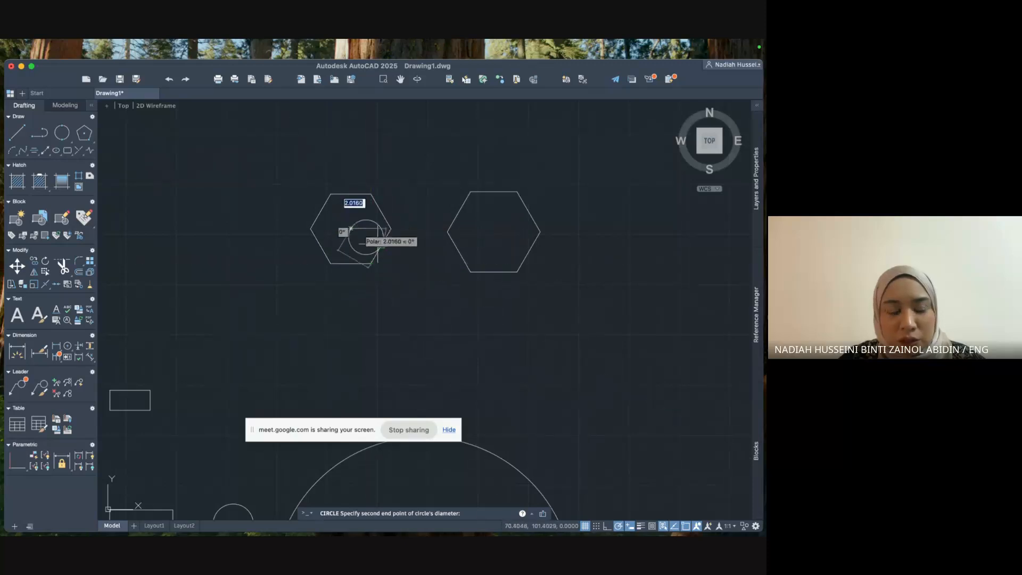
key(Escape)
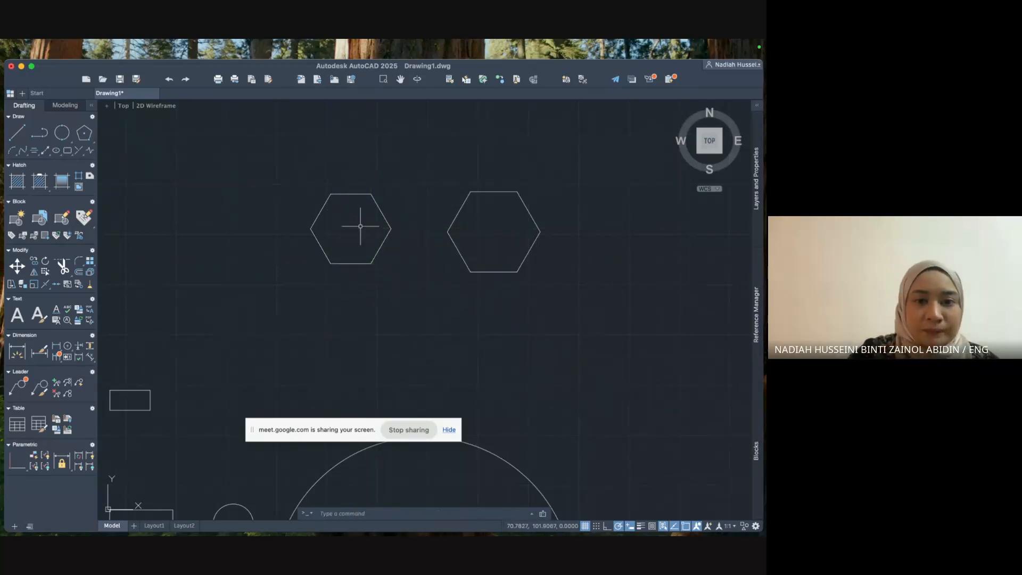
Draw a radius-10 circle snapped to the left hexagon's geometric centre.
click(65, 141)
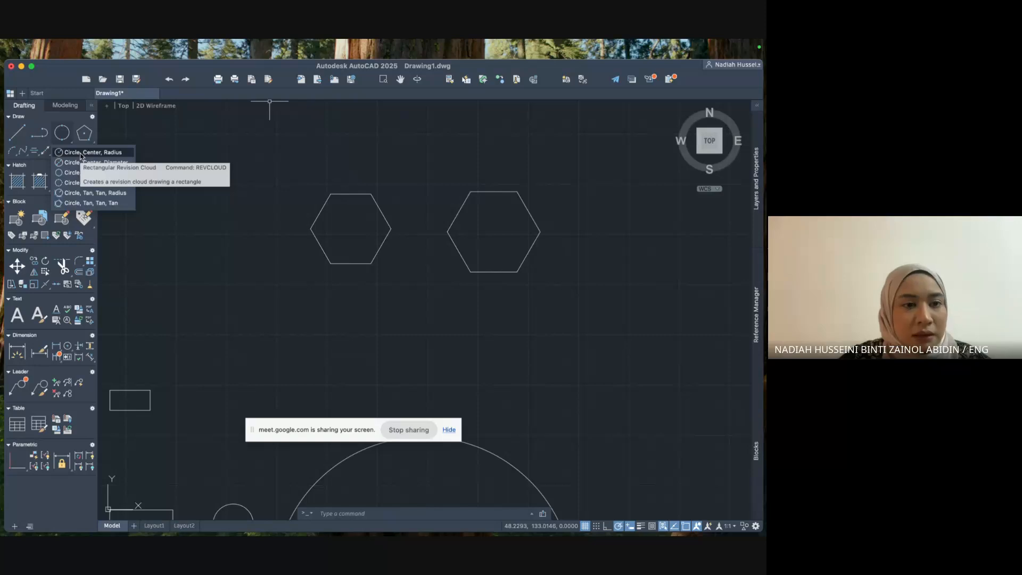
click(80, 153)
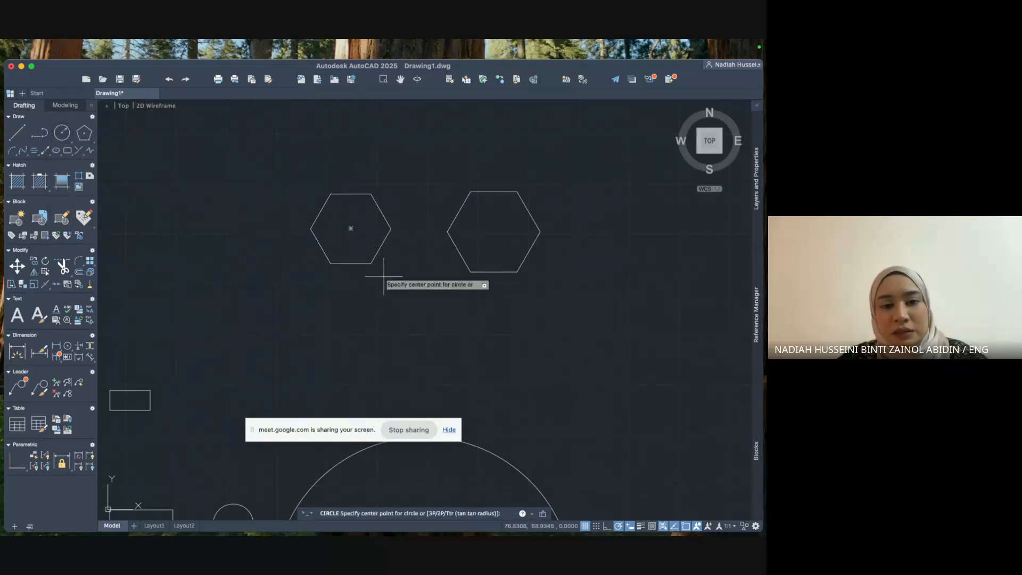
click(350, 228)
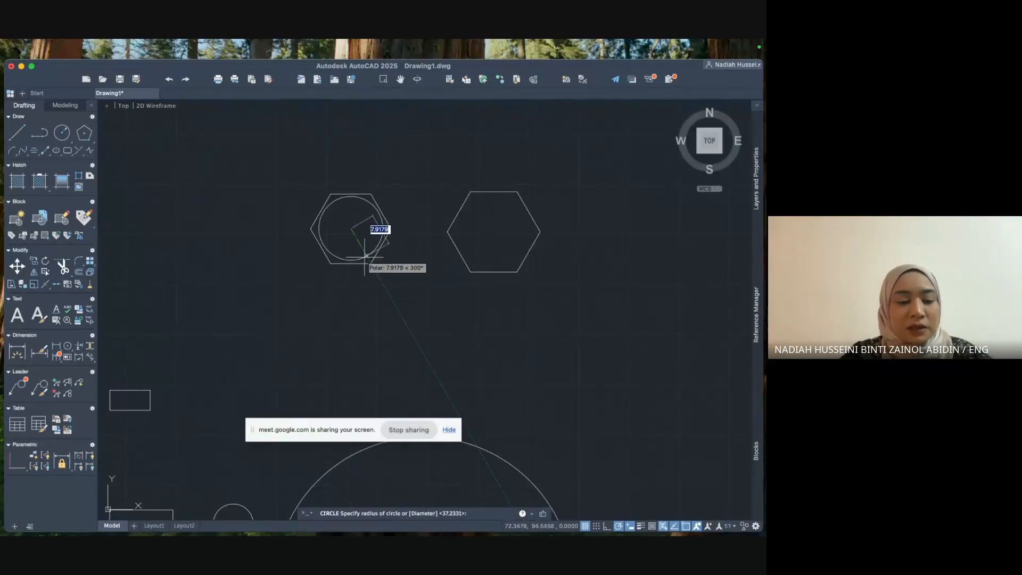
text(10)
key(Return)
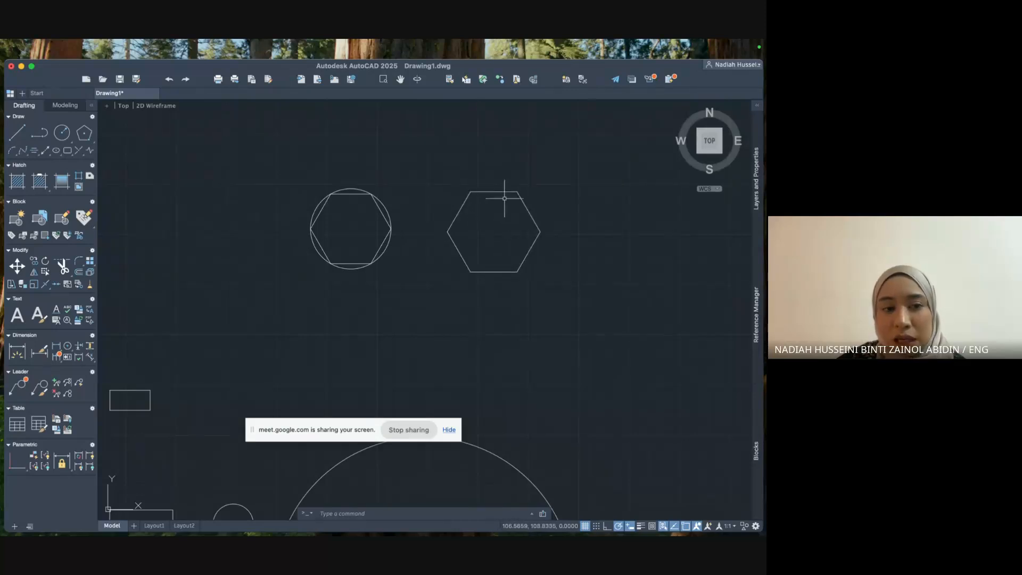
Draw a radius-10 circle at the right hexagon's centre and erase the left hexagon's circle.
click(63, 136)
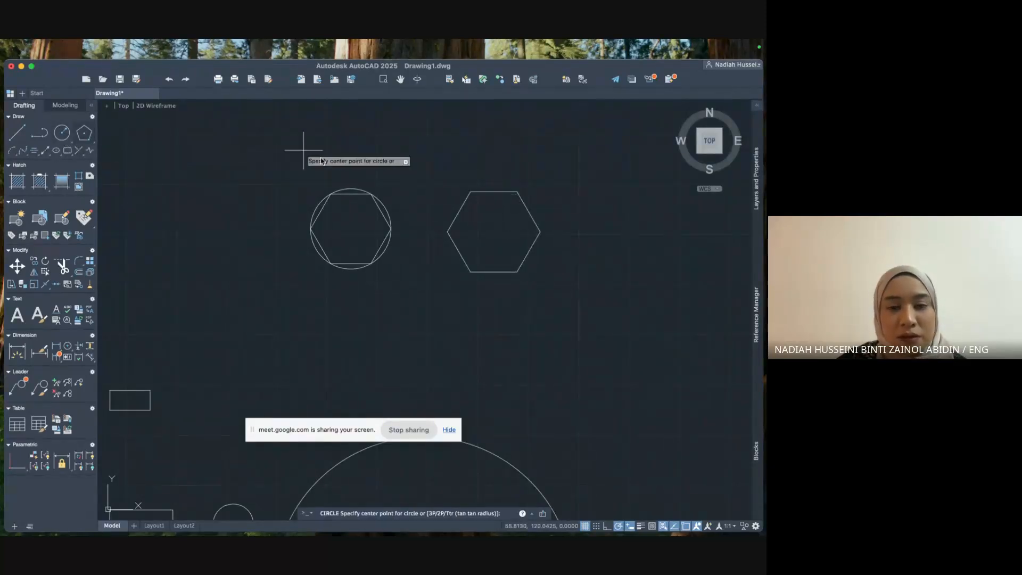
click(493, 231)
text(10)
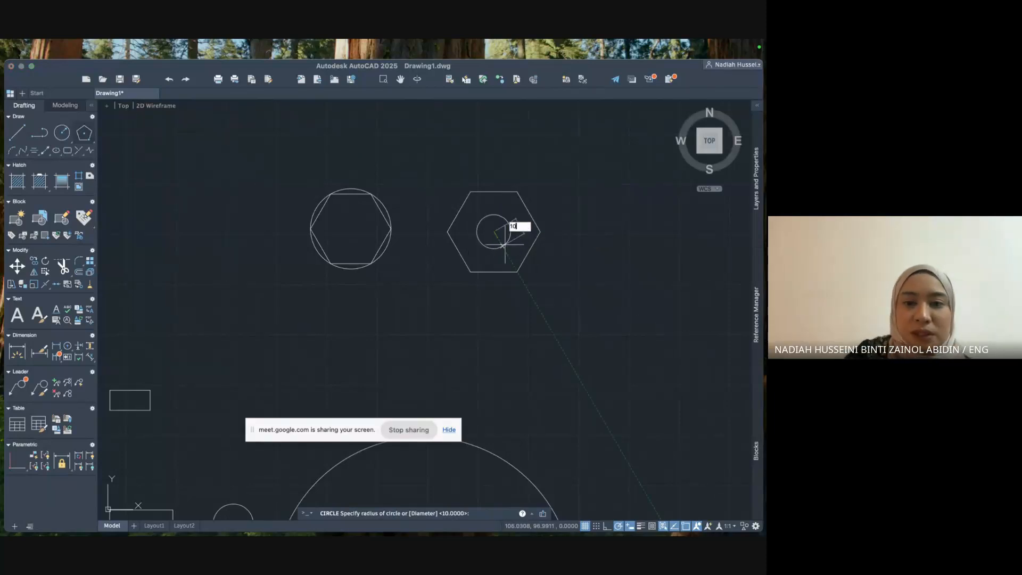
key(Return)
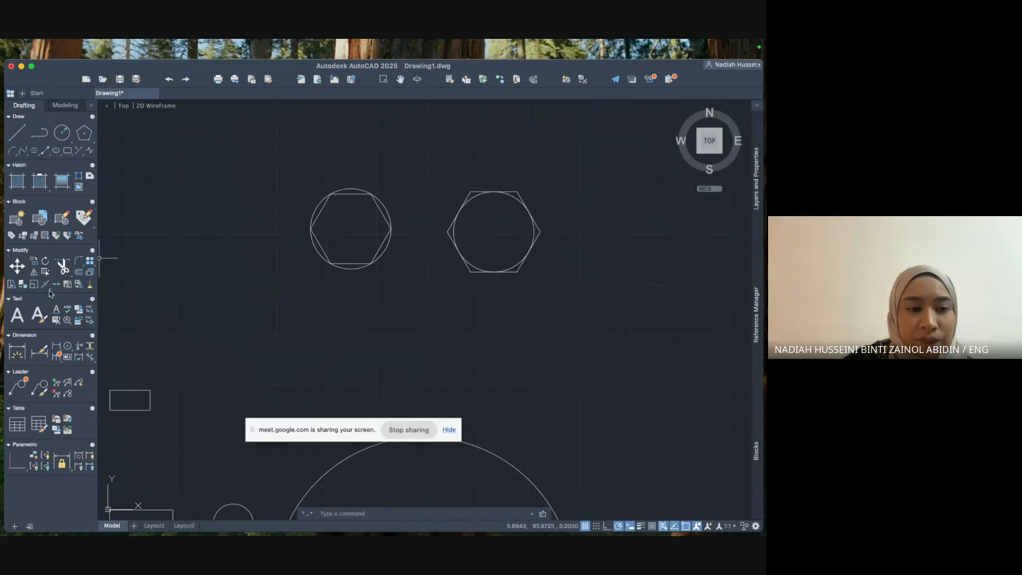
click(349, 189)
key(Delete)
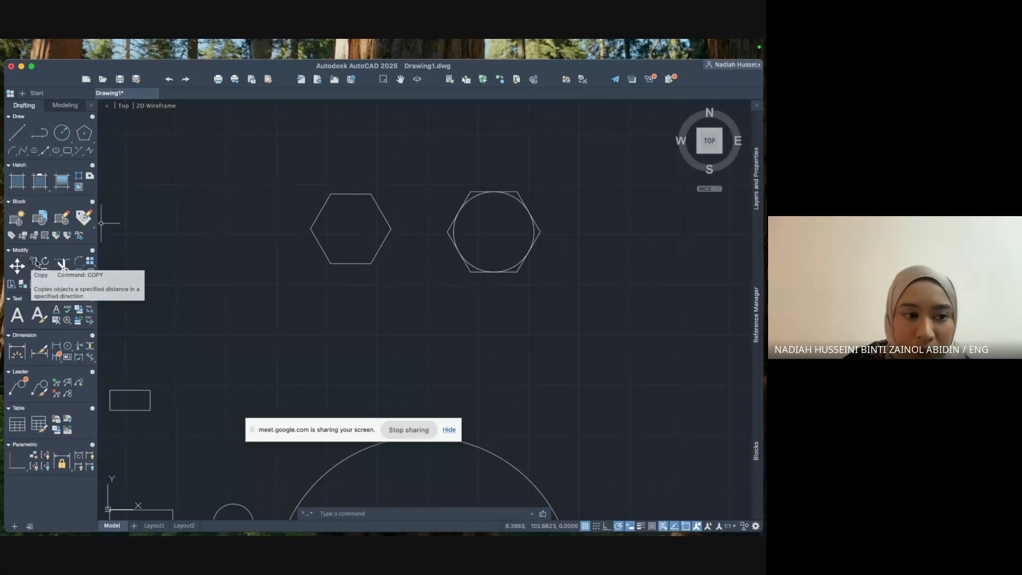
Start copying the left hexagon from its centre, then cancel the copy.
click(362, 515)
text(copy)
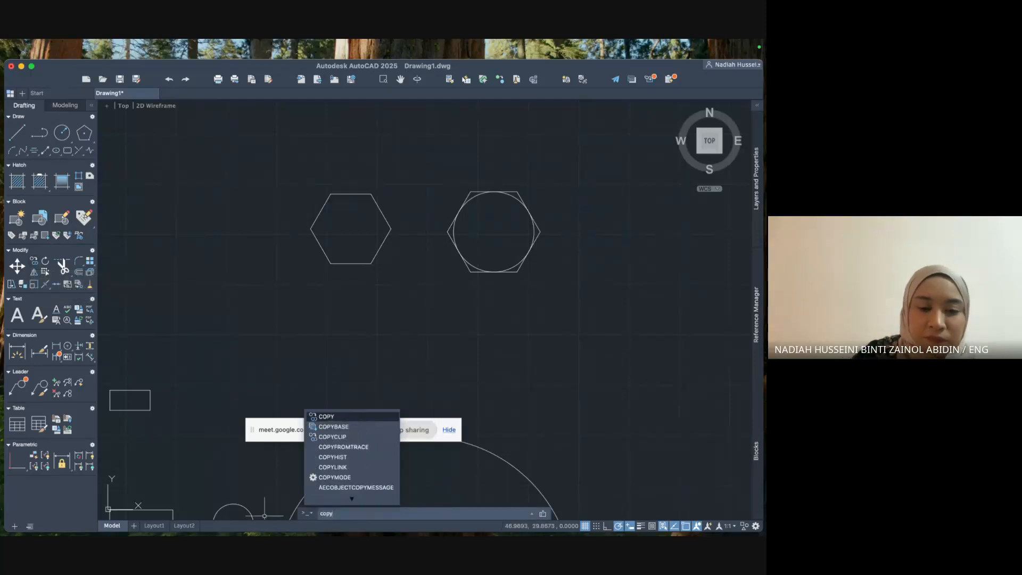
key(Return)
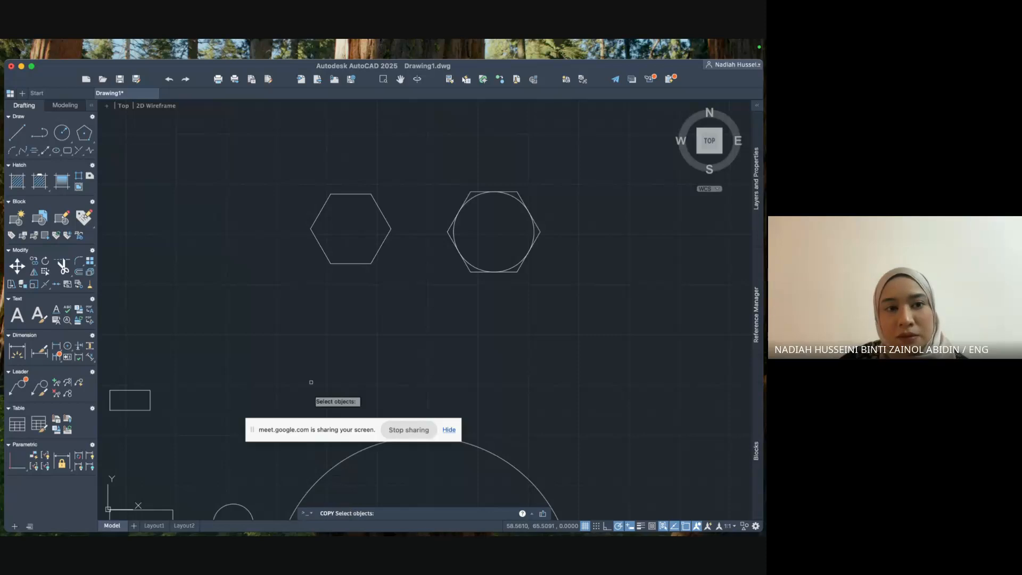
click(312, 224)
key(Return)
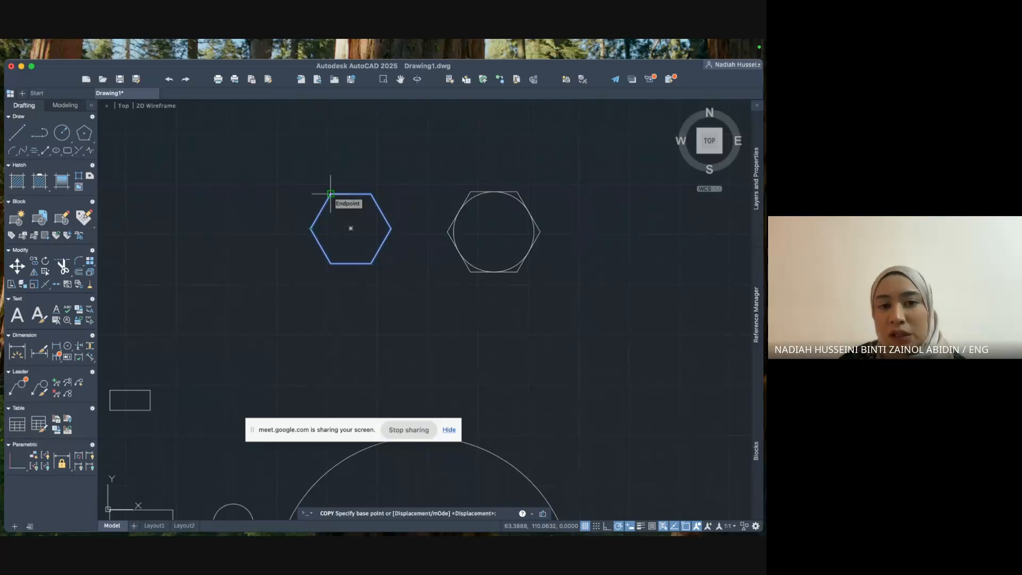
click(350, 228)
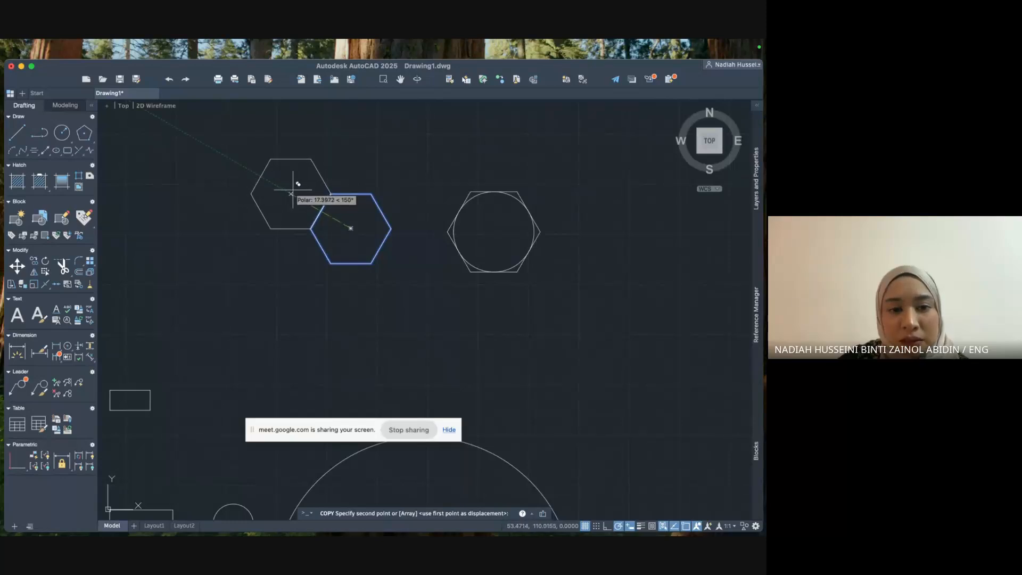
key(Escape)
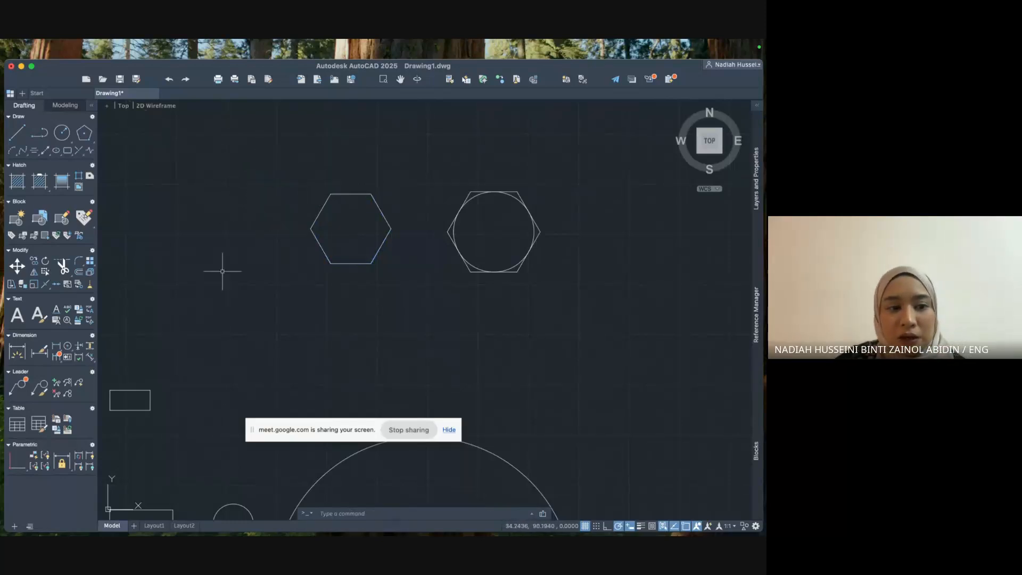
Copy the left hexagon from its lower-right corner onto four vertex positions around it.
click(343, 514)
text(copy)
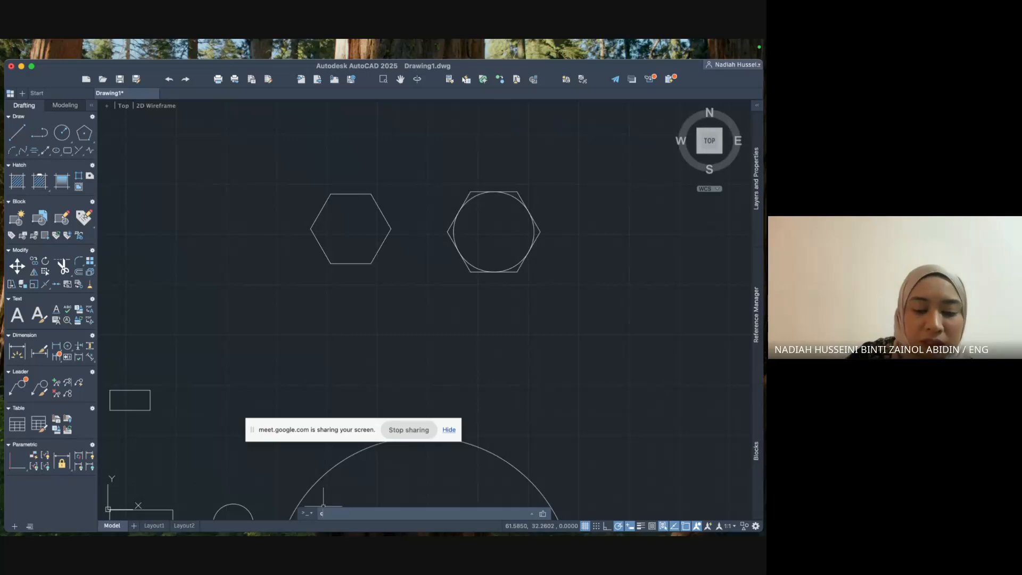
key(Return)
click(358, 194)
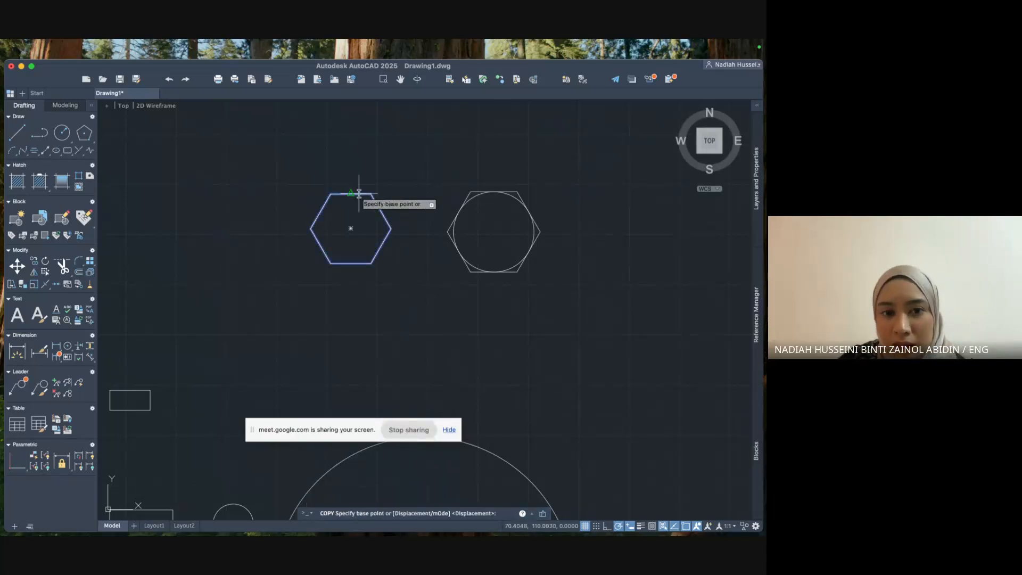
key(Return)
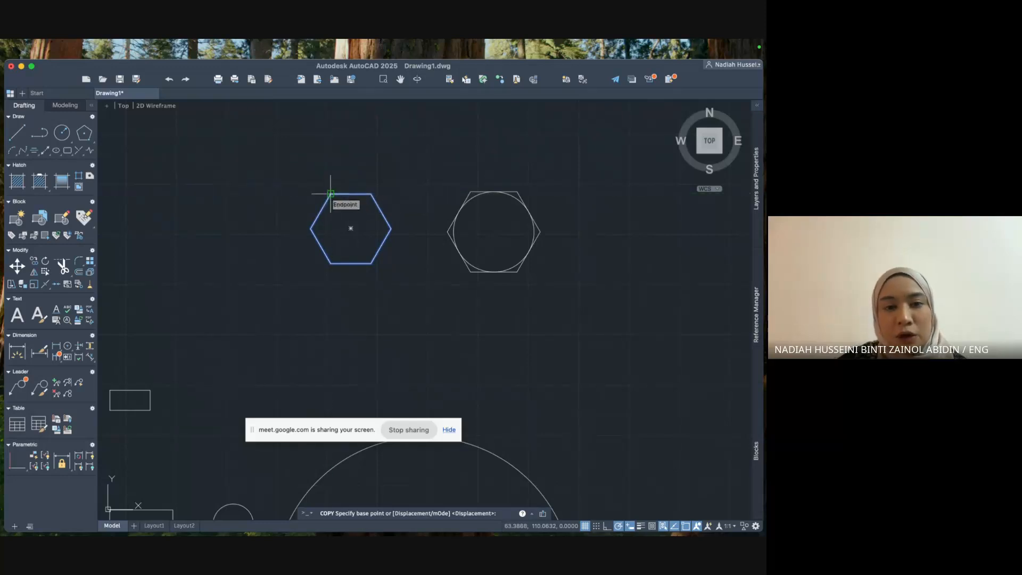
click(371, 263)
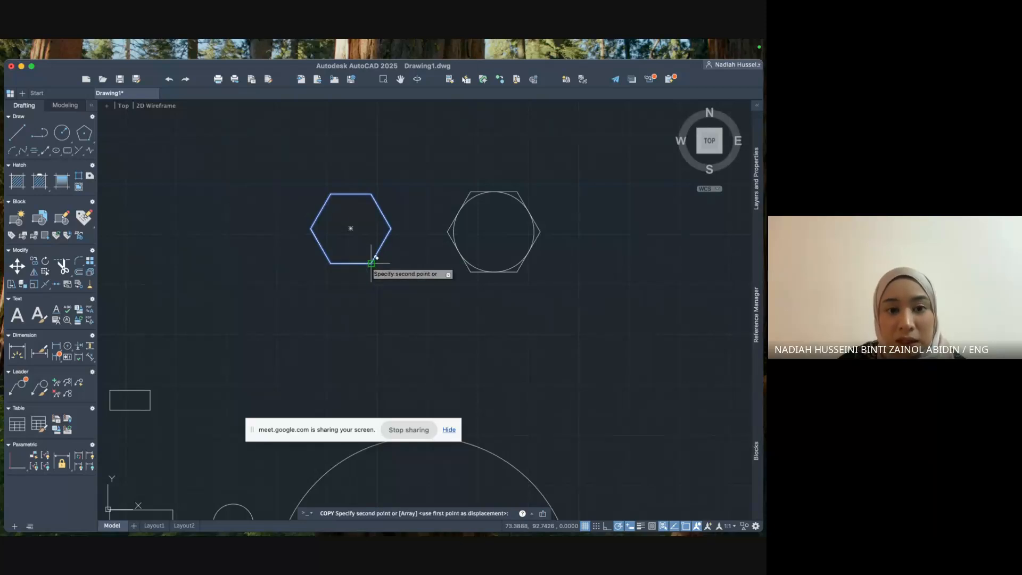
click(331, 194)
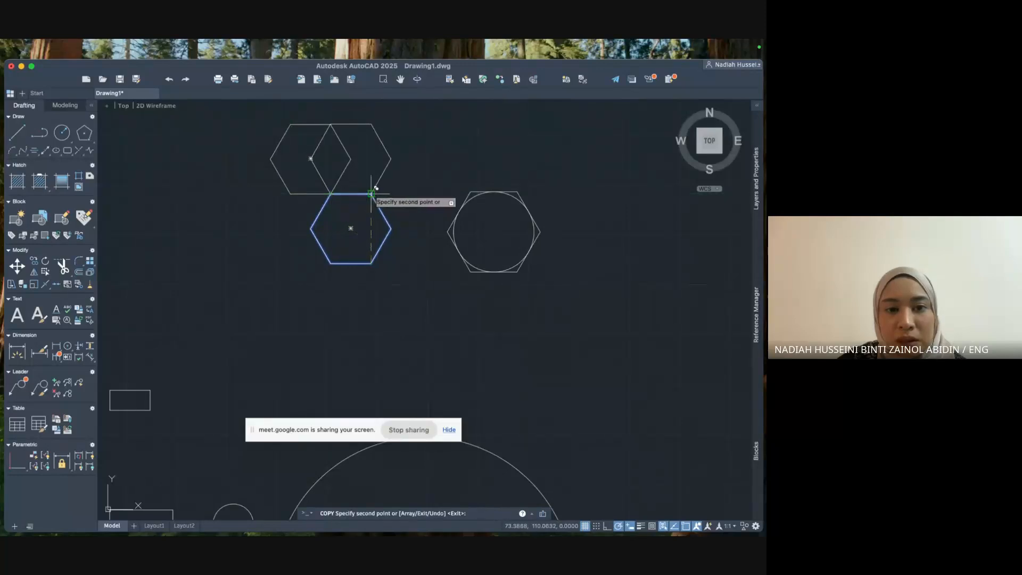
click(372, 193)
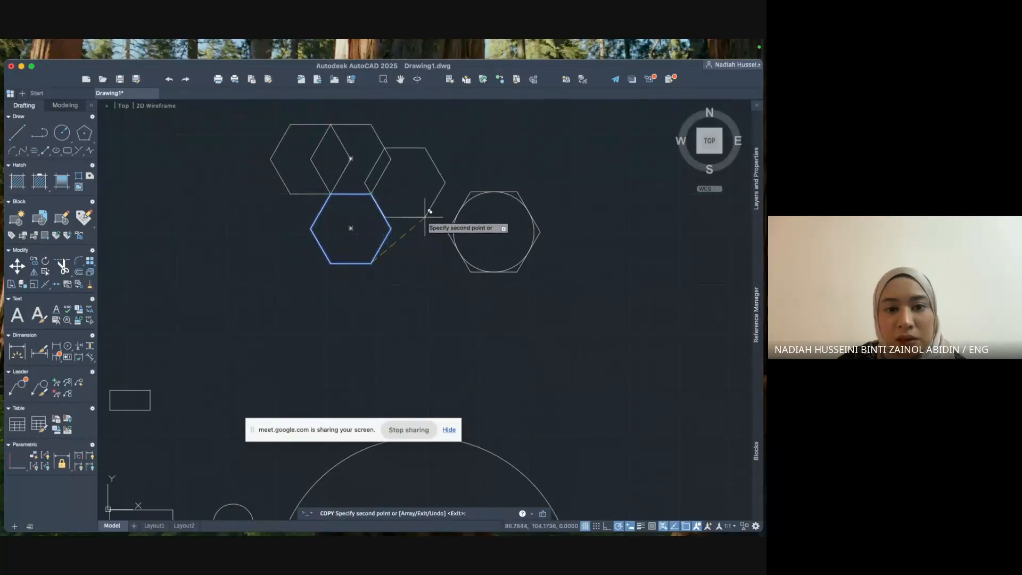
click(392, 228)
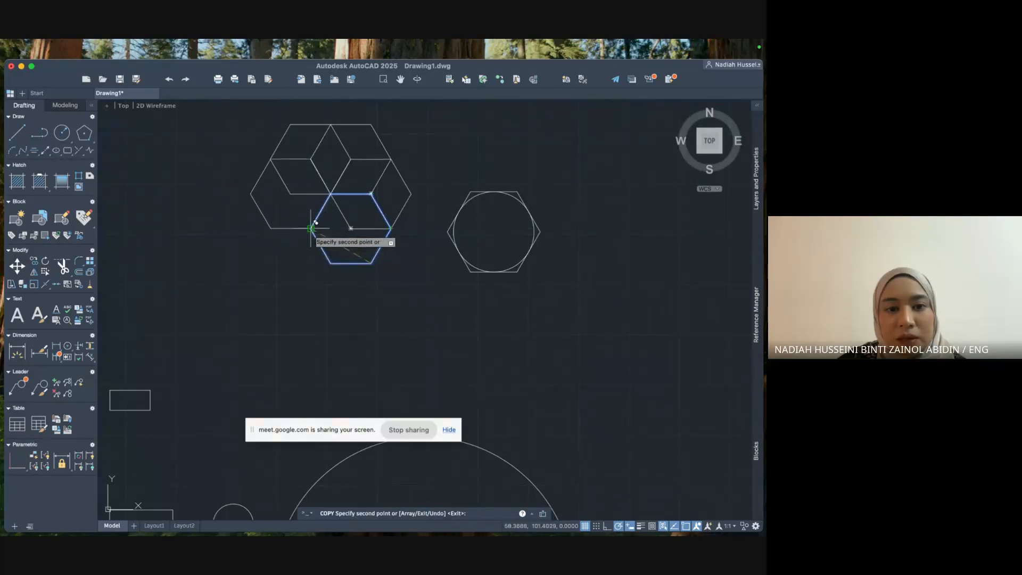
click(311, 229)
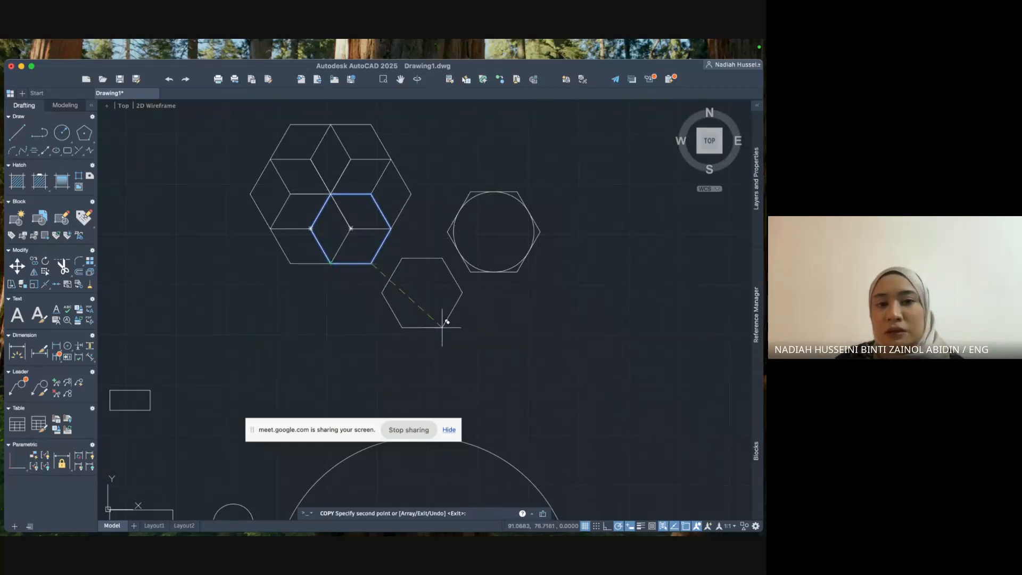
key(Escape)
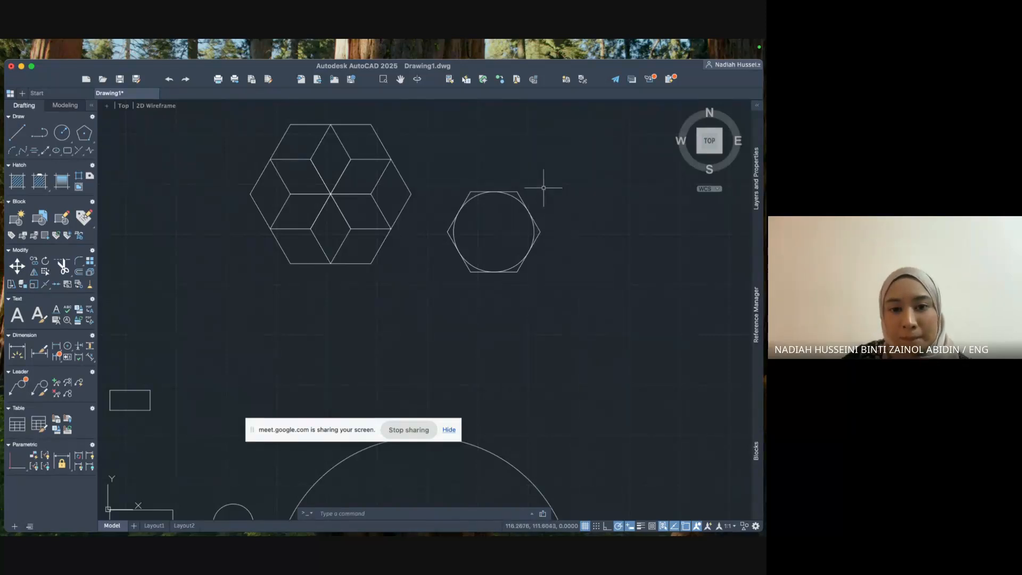
mouse_move(548, 176)
middle_down()
mouse_move(556, 259)
mouse_move(535, 266)
middle_up()
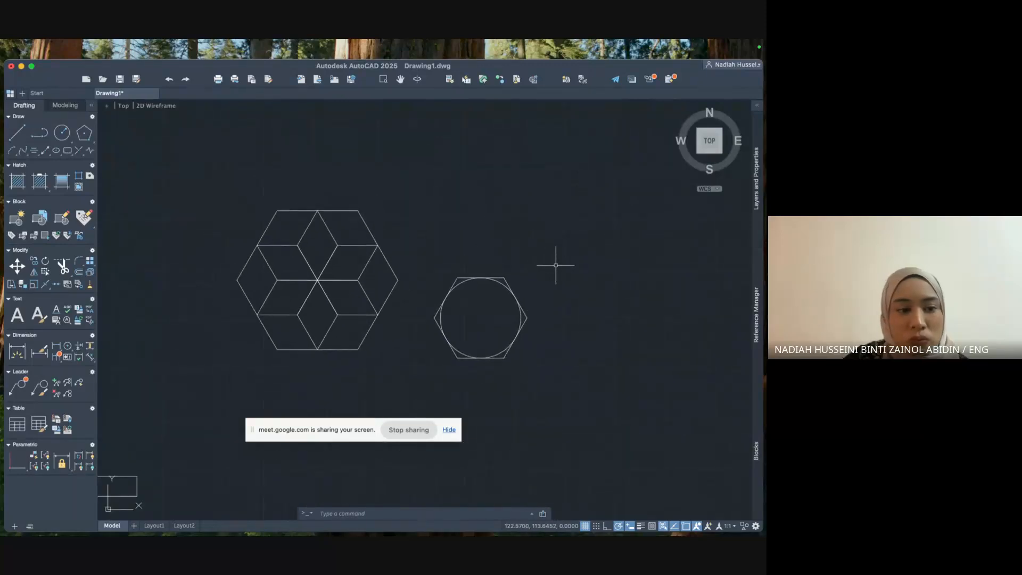
click(444, 248)
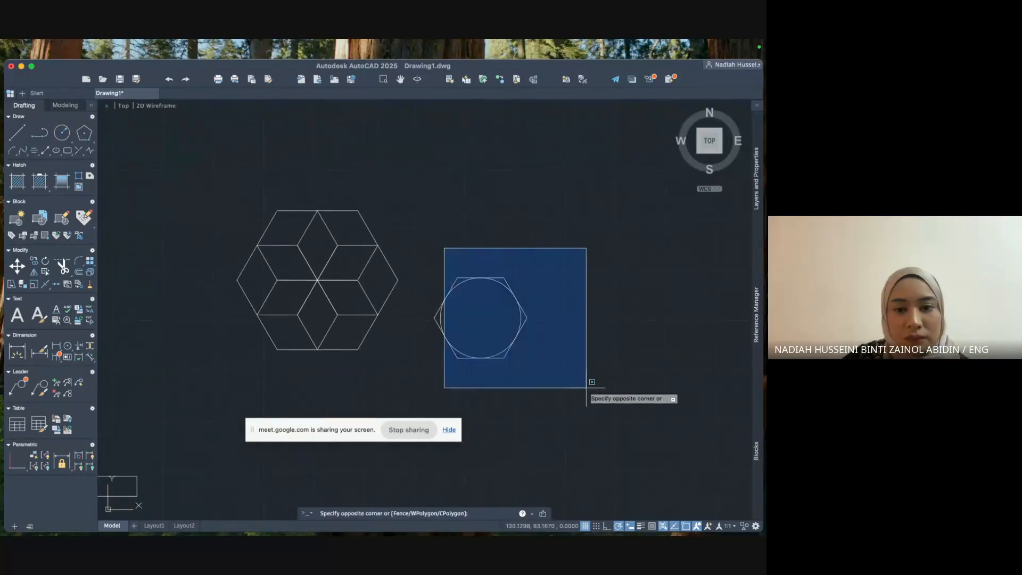
click(445, 272)
click(559, 381)
click(463, 266)
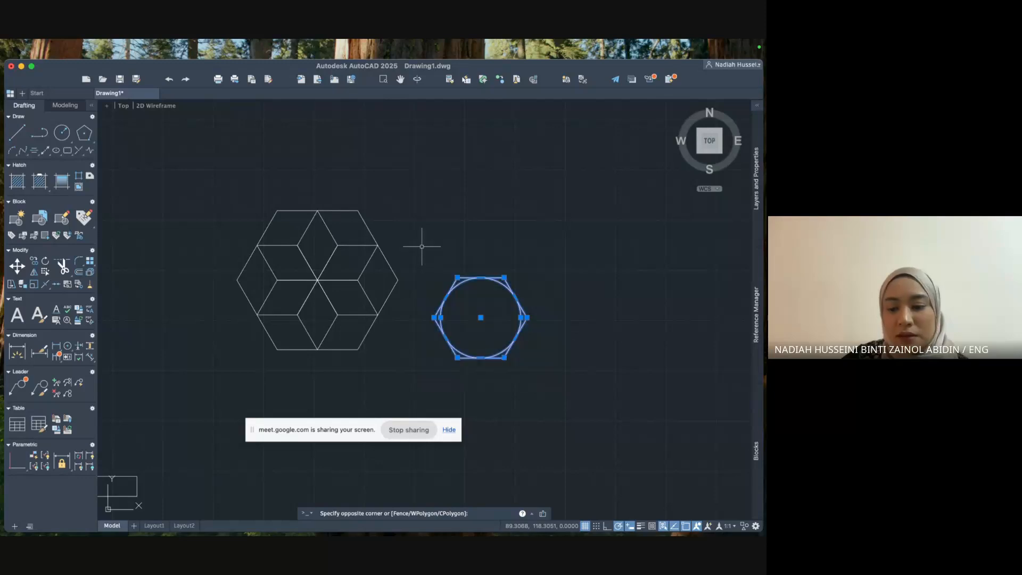
key(Delete)
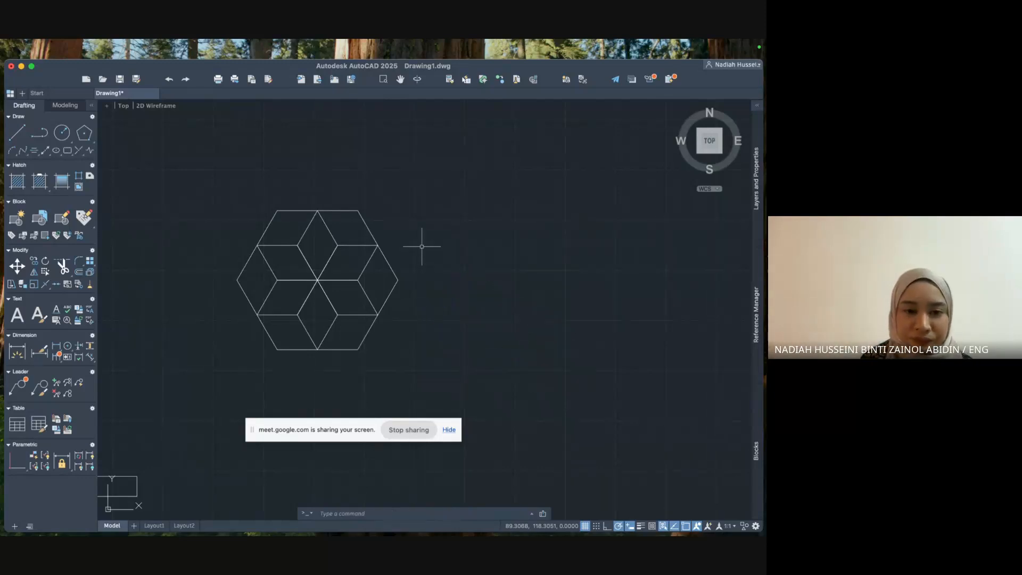
scroll(421, 246, up, 5)
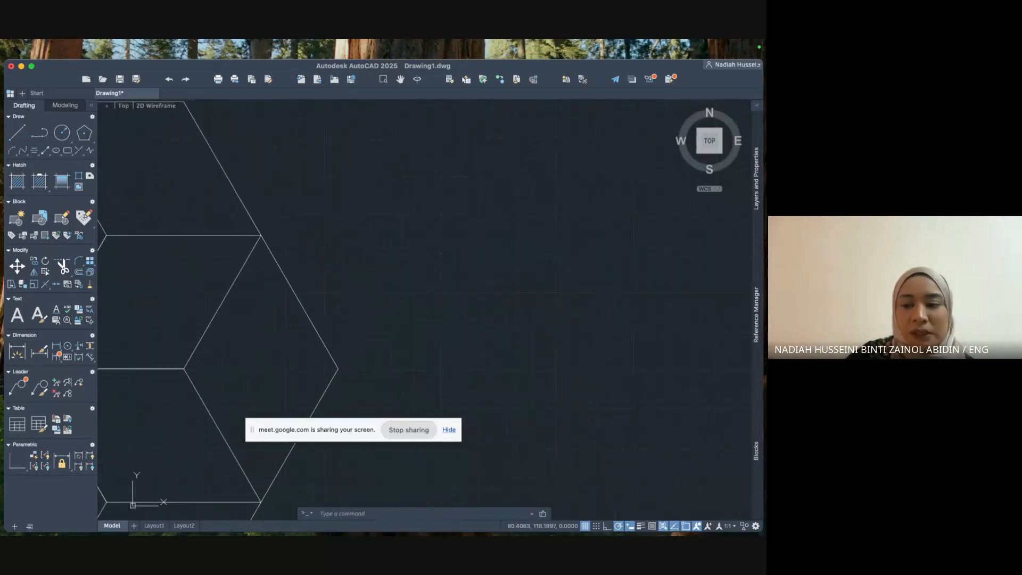
scroll(416, 245, down, 5)
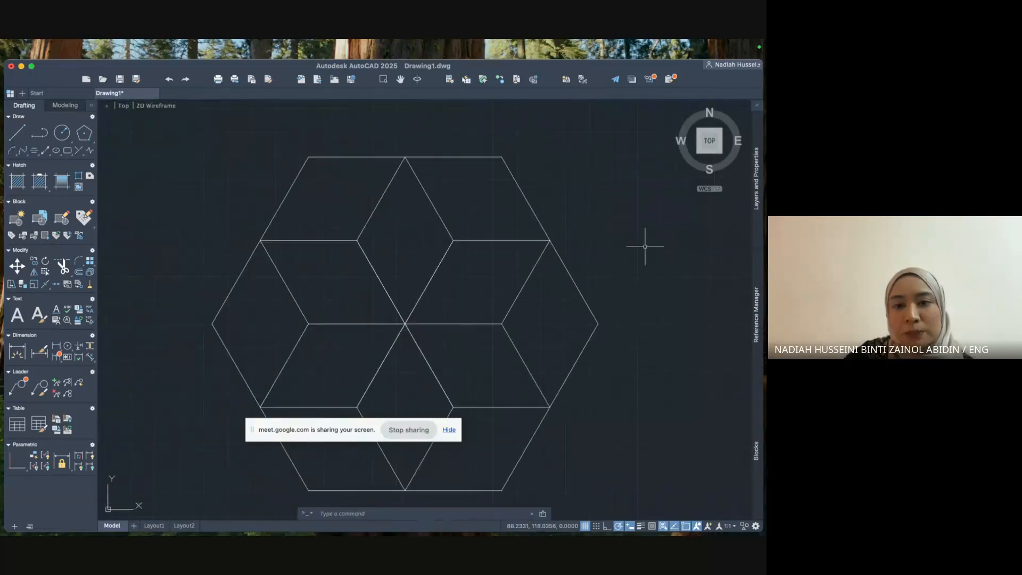
middle_drag(623, 274, 629, 258)
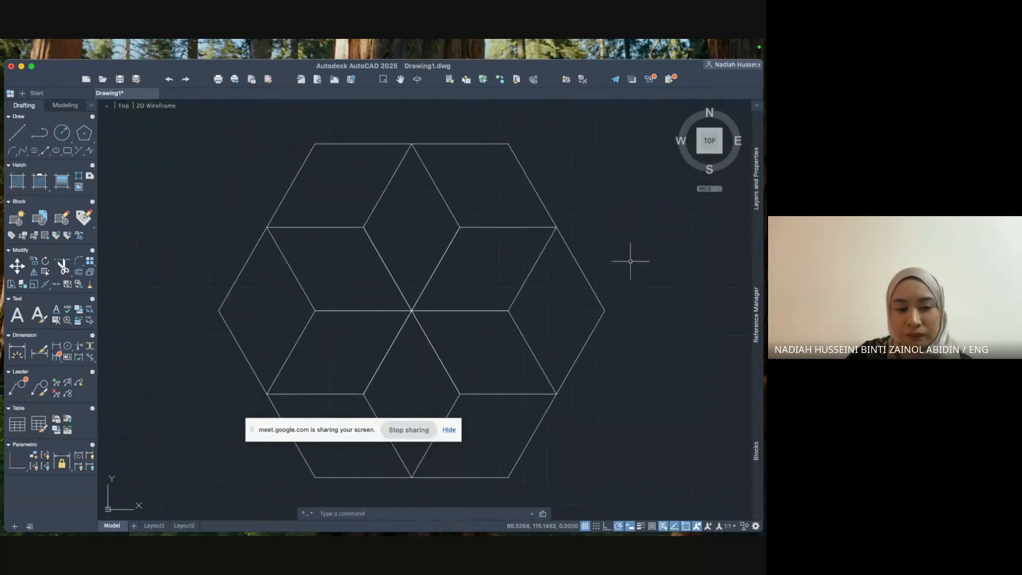
mouse_move(351, 427)
mouse_down()
mouse_move(271, 446)
mouse_move(231, 510)
mouse_move(207, 502)
mouse_up()
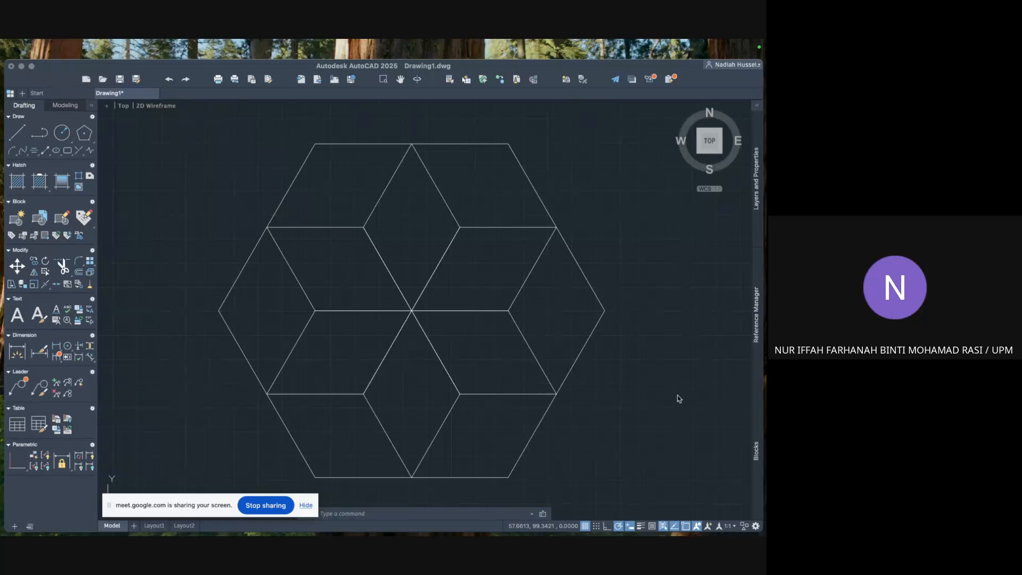
scroll(677, 394, down, 3)
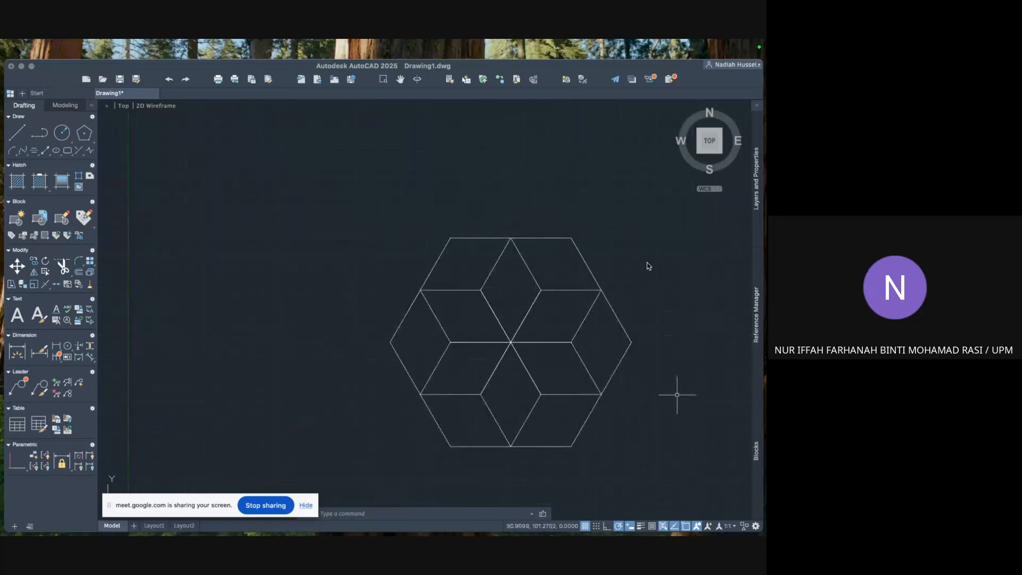
Draw a 6-sided polygon inscribed in a circle of radius 10, up and left of the star pattern.
click(89, 135)
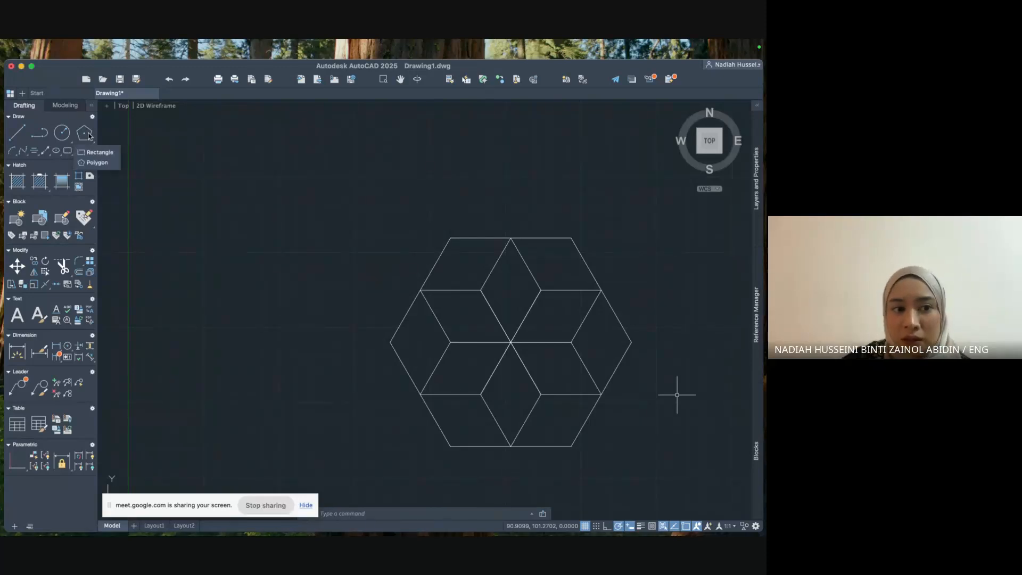
click(94, 165)
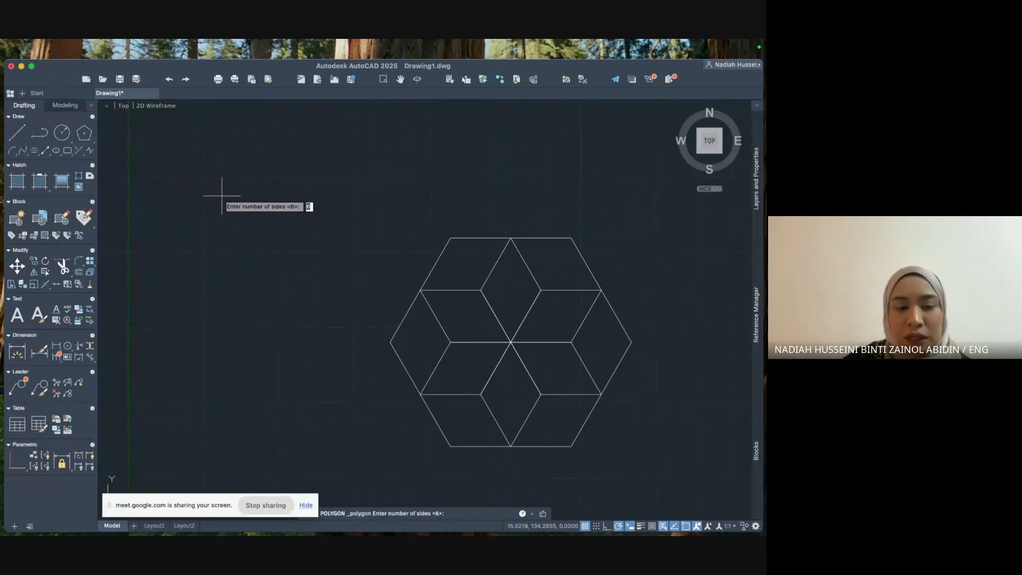
key(Return)
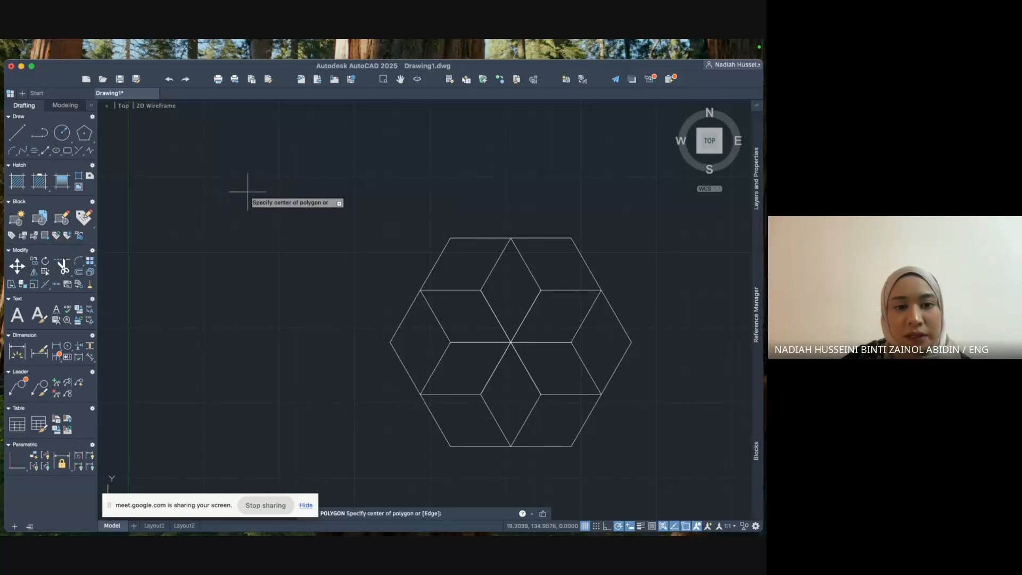
click(231, 192)
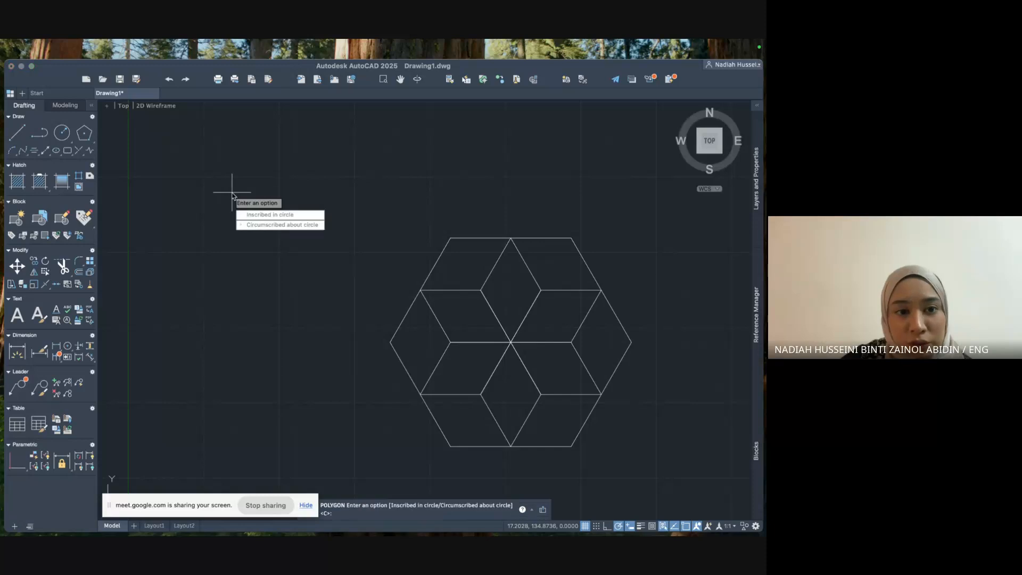
key(Down)
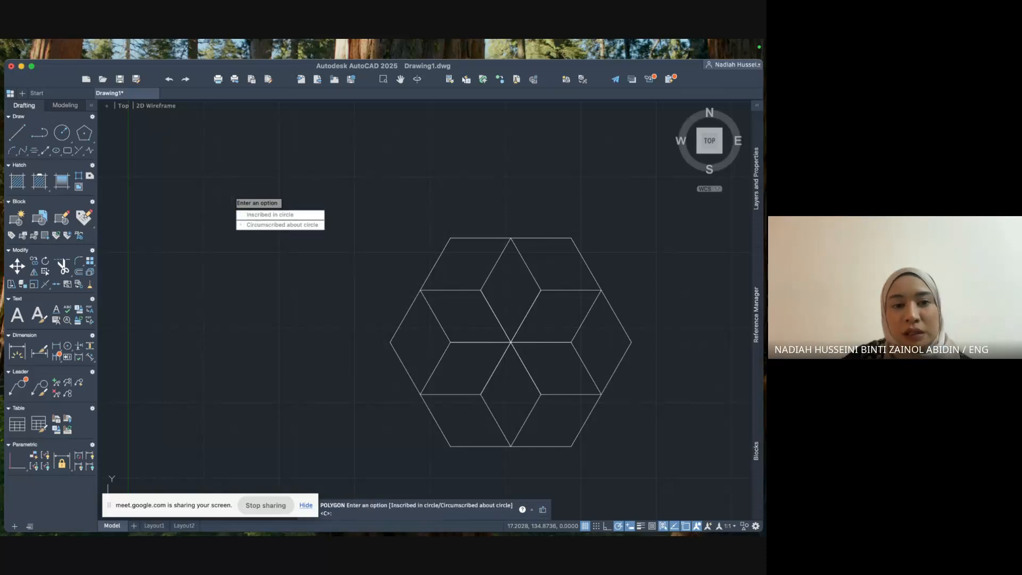
key(Return)
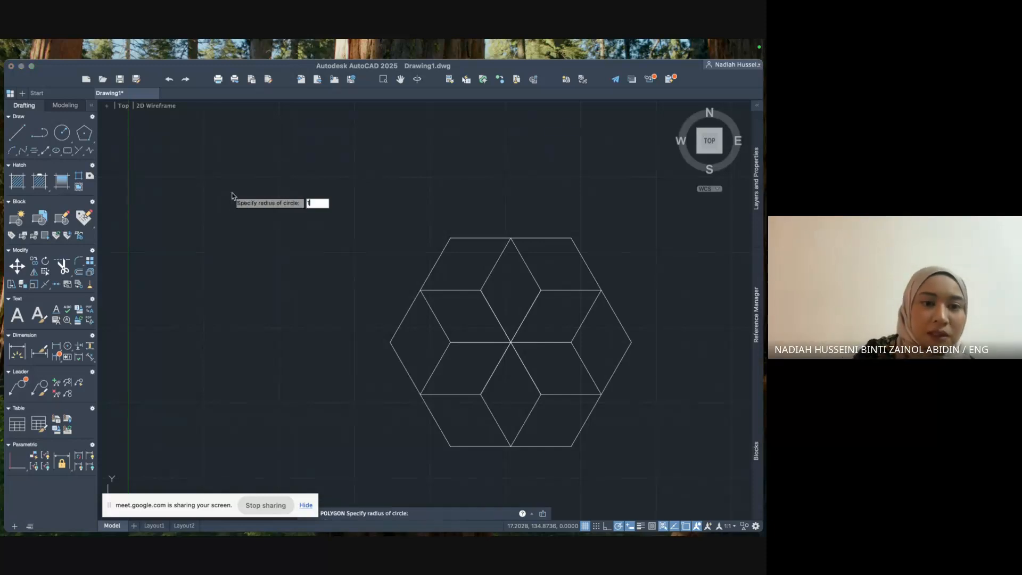
key(Return)
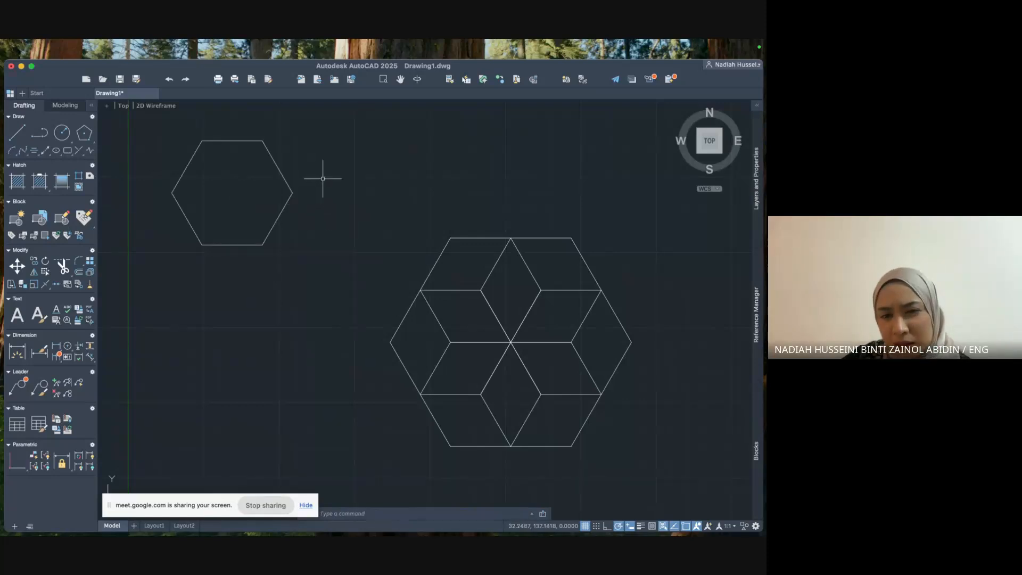
Pan the view and try window-selecting the new hexagon, then clear the selection.
mouse_move(323, 176)
middle_down()
mouse_move(407, 257)
mouse_move(408, 285)
middle_up()
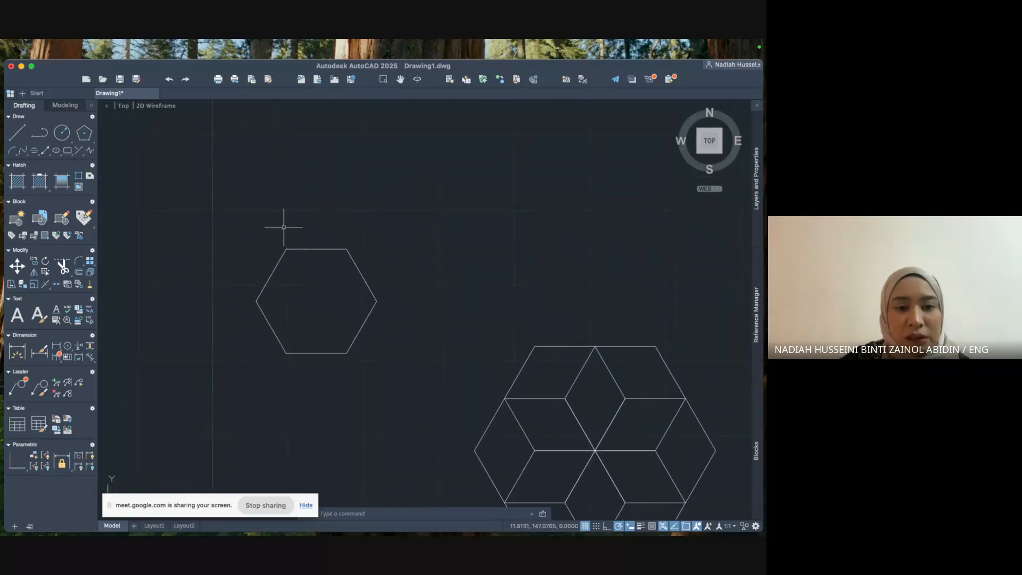
click(222, 209)
click(420, 372)
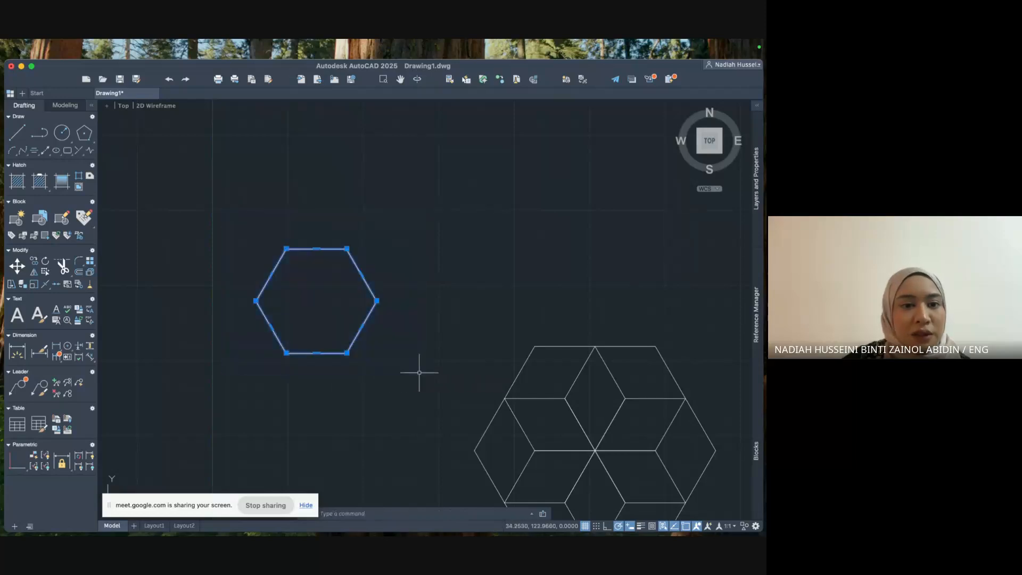
key(Escape)
scroll(419, 373, down, 2)
scroll(420, 372, right, 2)
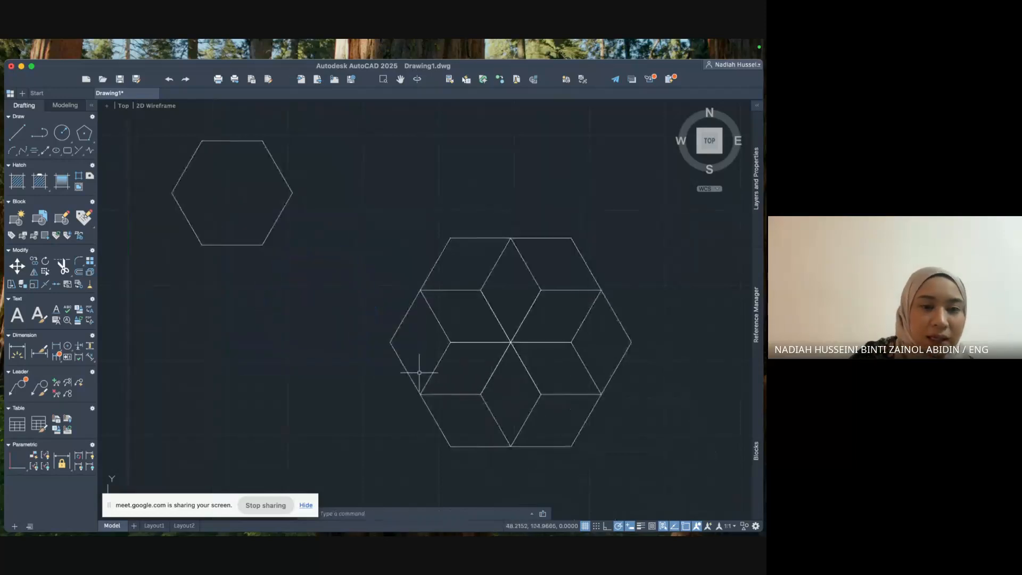
click(267, 152)
key(Escape)
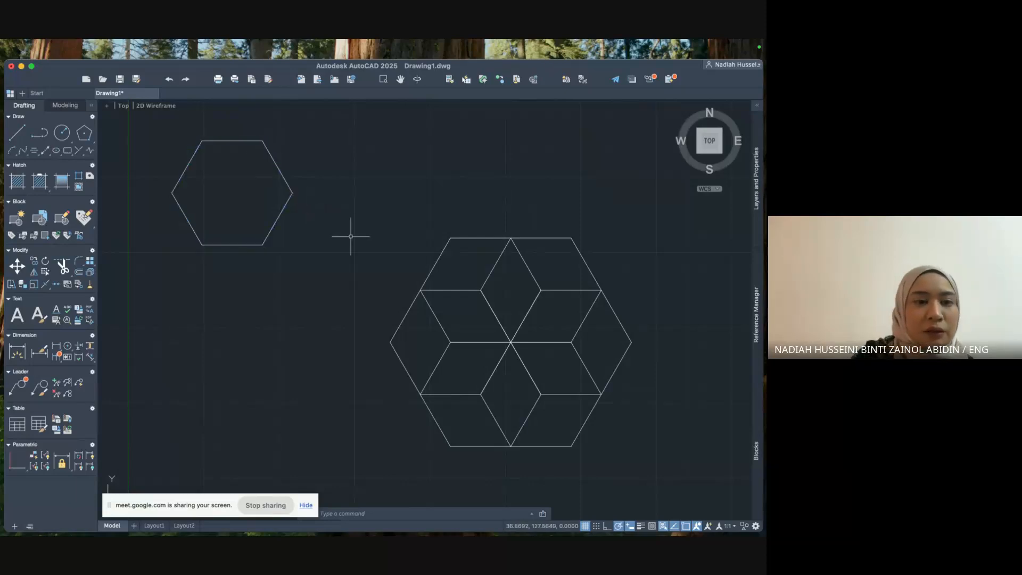
Crossing-select the lone hexagon and reposition the view while keeping it selected.
click(350, 235)
click(231, 171)
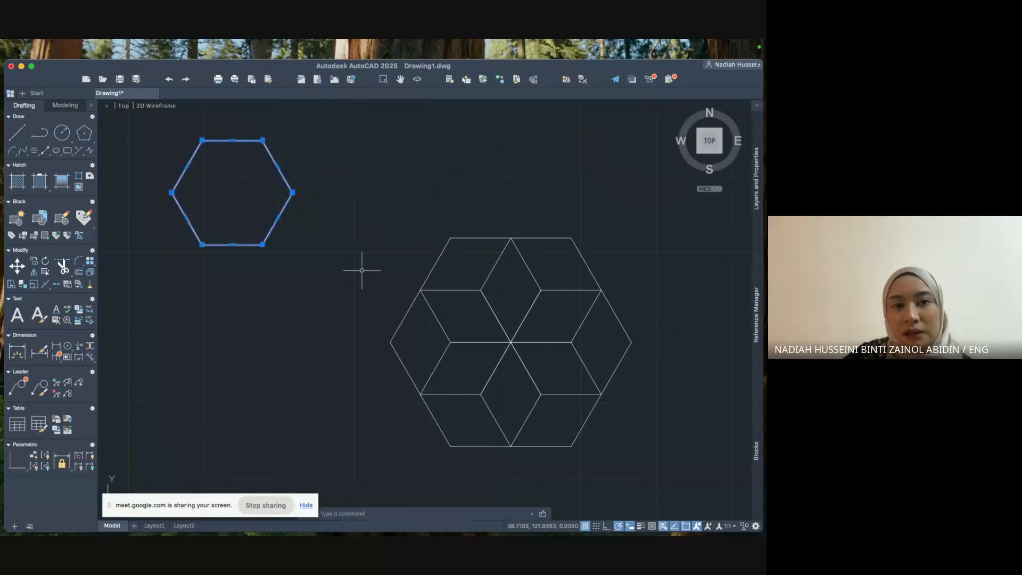
middle_drag(362, 272, 445, 369)
scroll(445, 369, up, 3)
scroll(446, 371, down, 3)
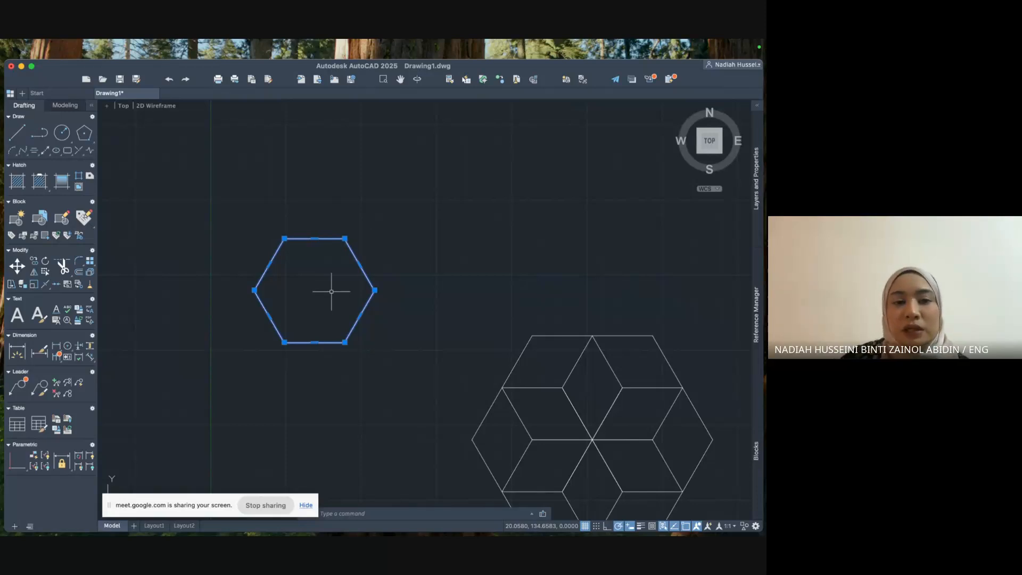
click(239, 213)
click(306, 266)
click(417, 323)
click(344, 281)
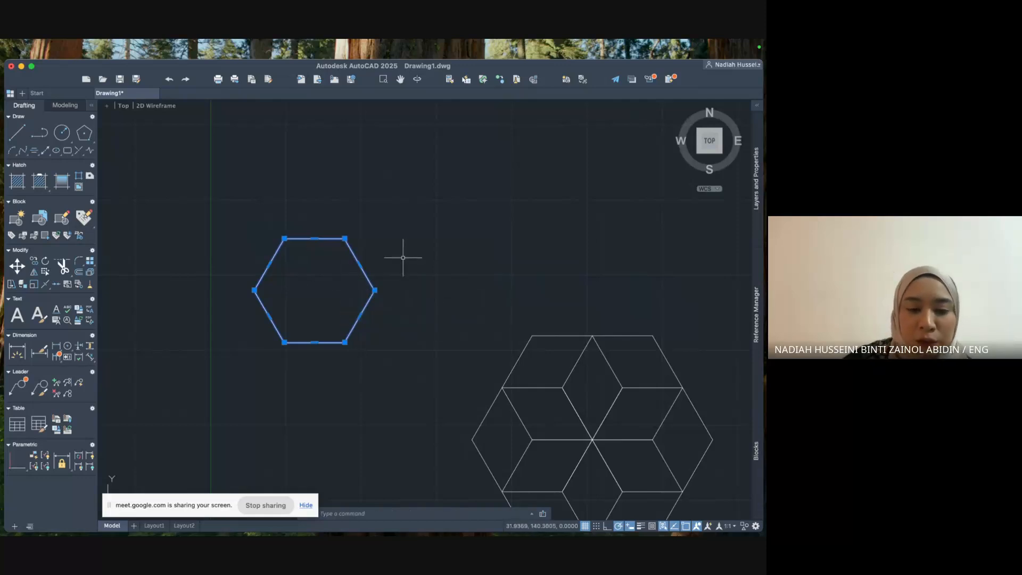
click(305, 504)
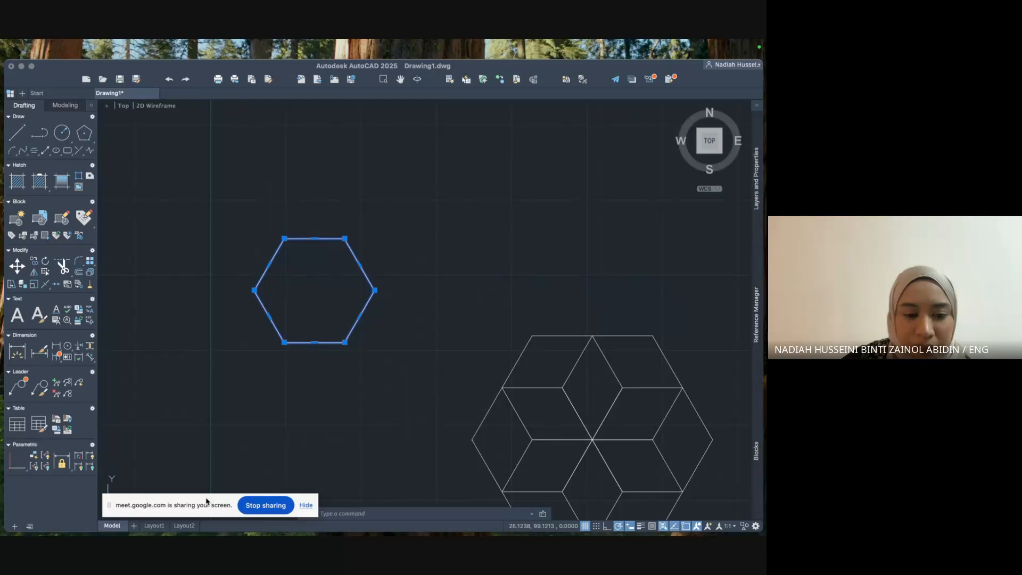
drag(207, 500, 233, 416)
Copy the lone hexagon with COPY from its top-right vertex into edge-sharing positions around it.
click(335, 517)
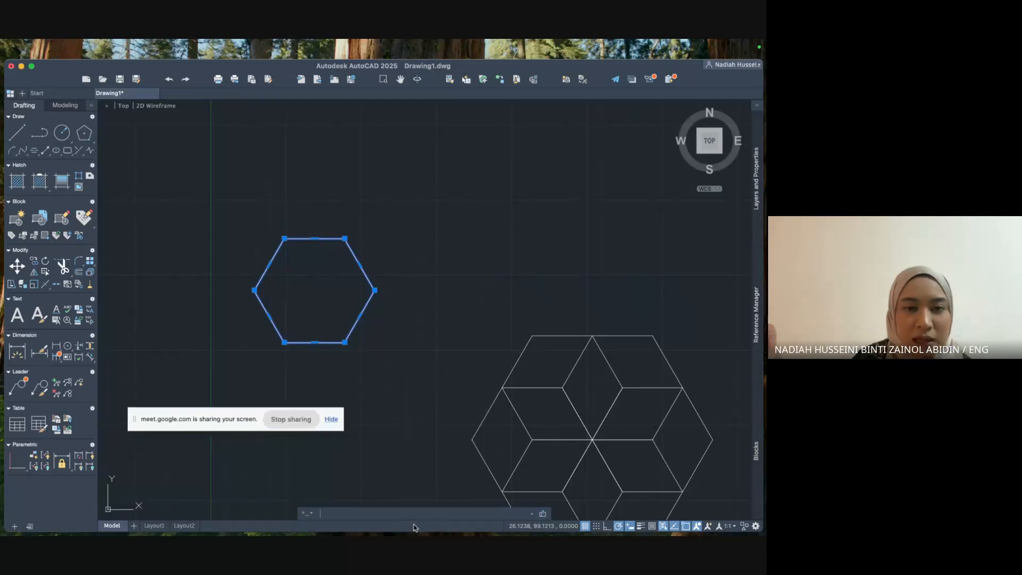
text(copy)
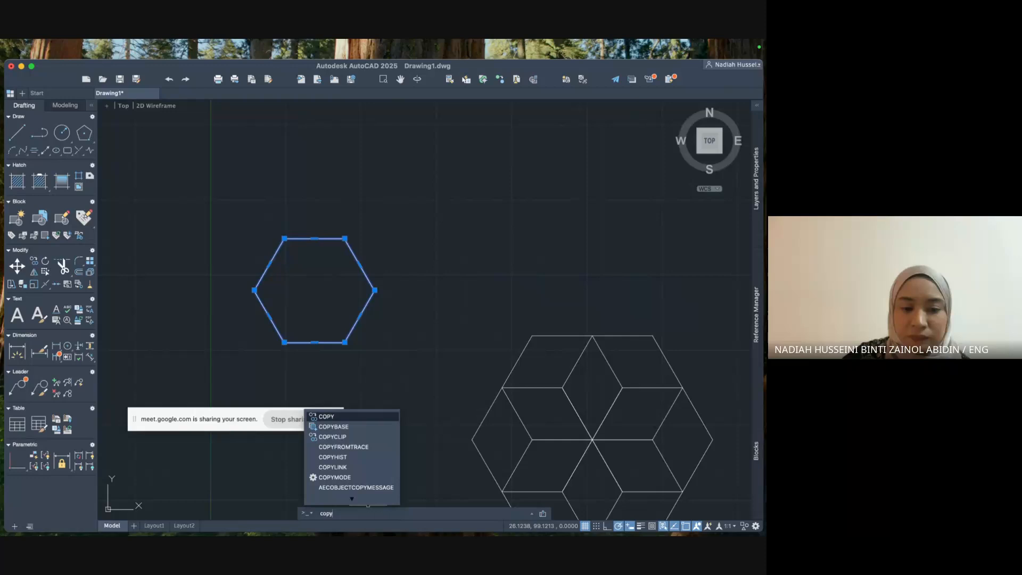
key(Return)
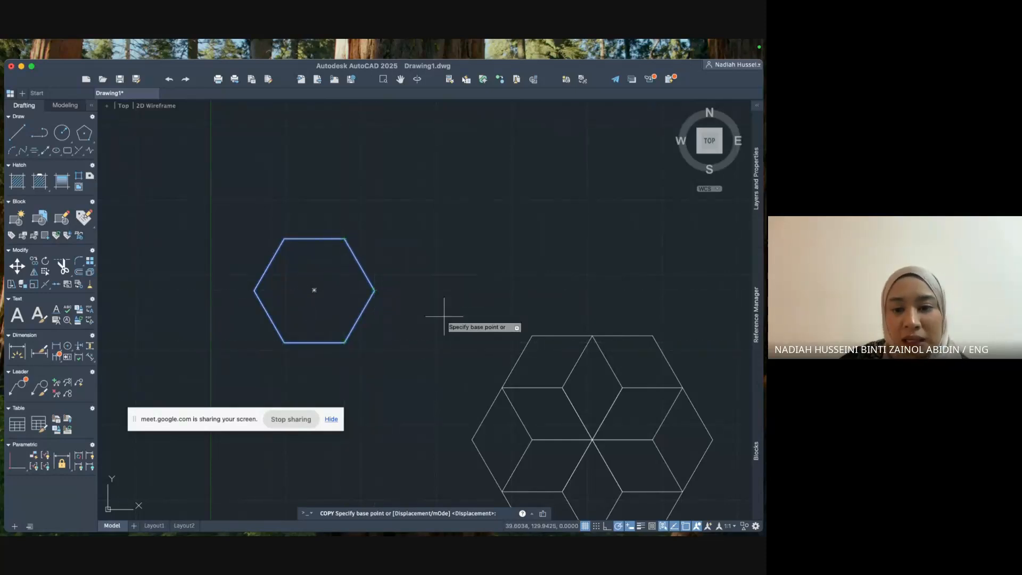
click(344, 238)
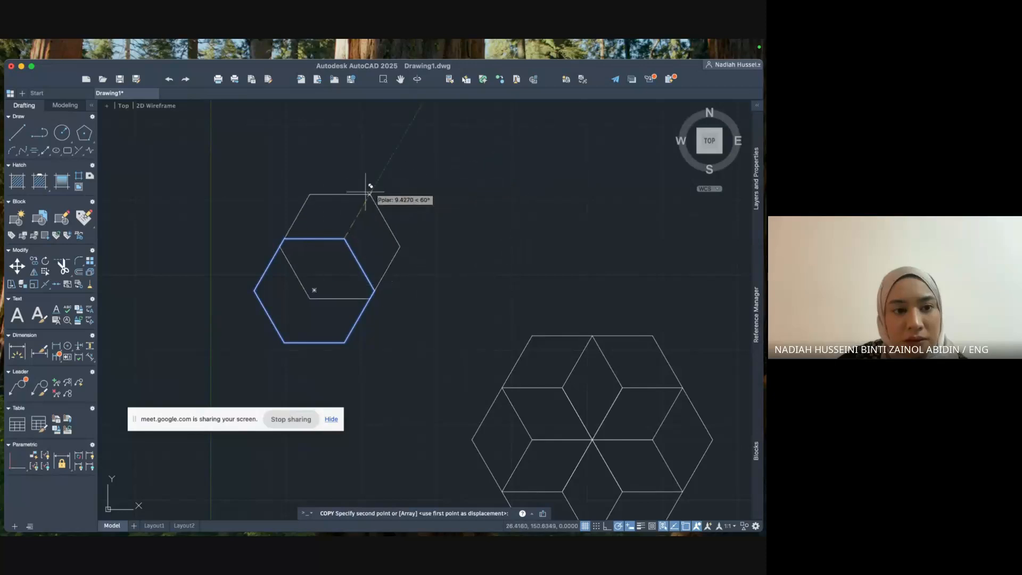
click(254, 290)
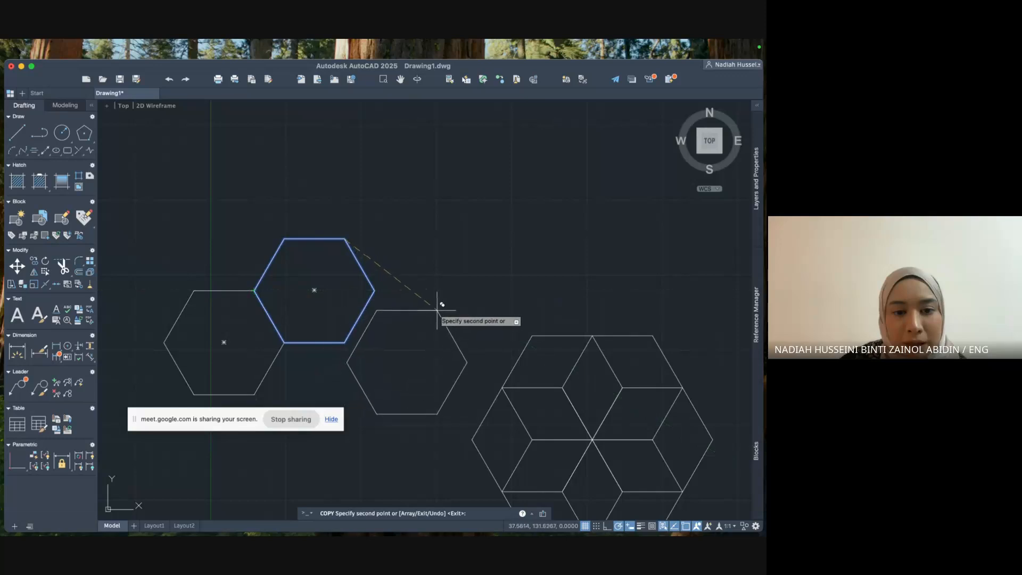
click(345, 343)
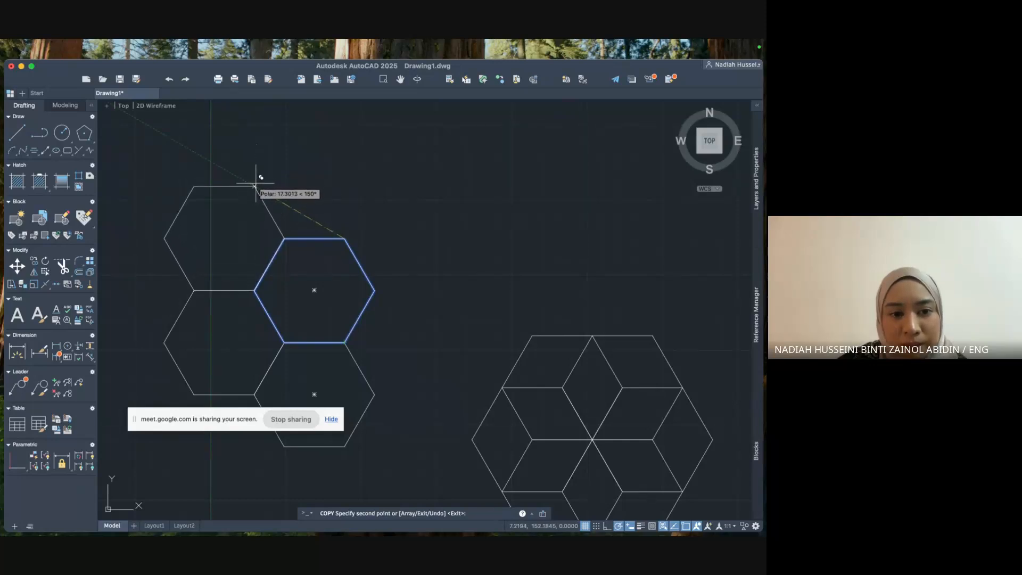
click(255, 186)
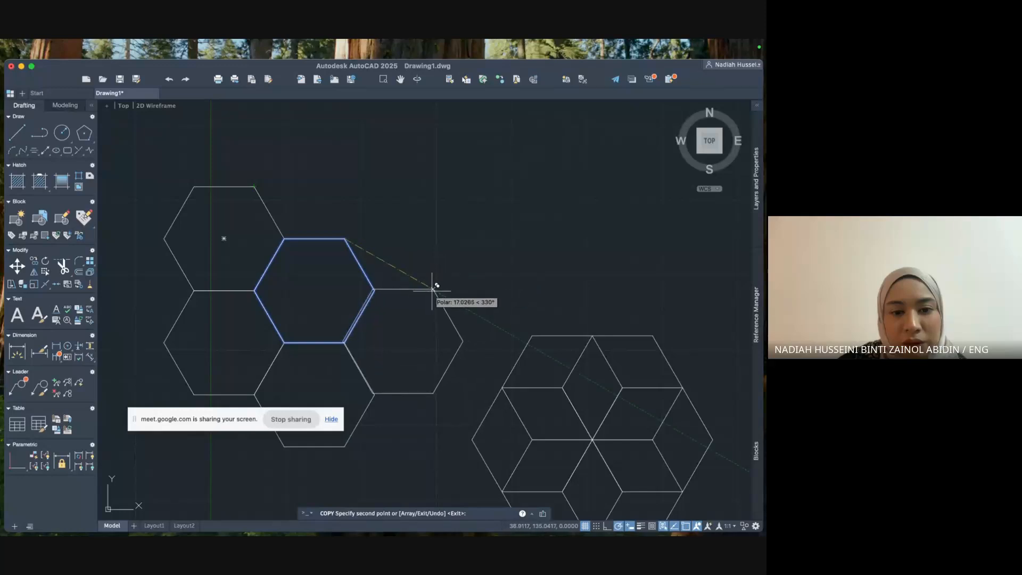
click(434, 290)
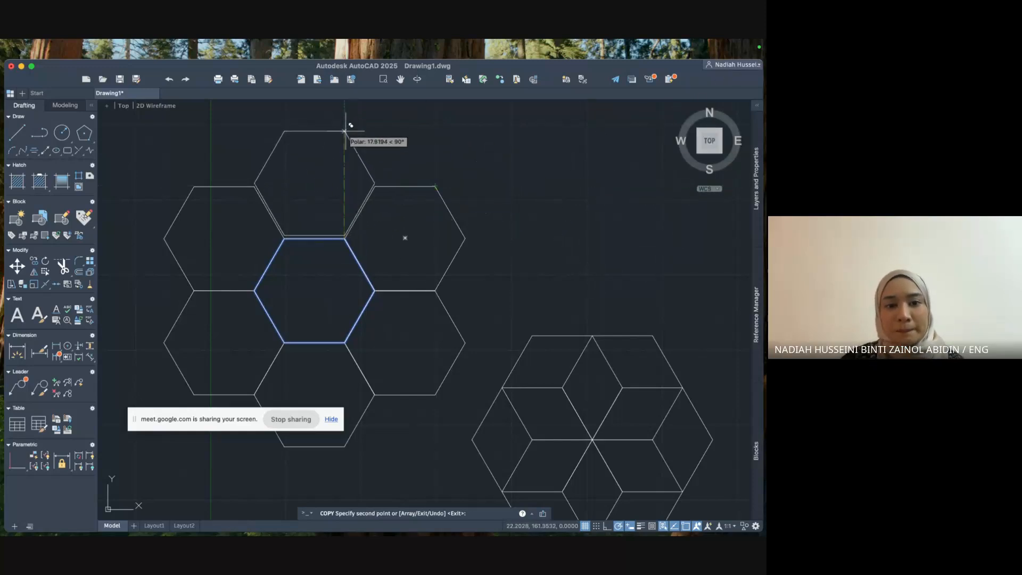
click(344, 133)
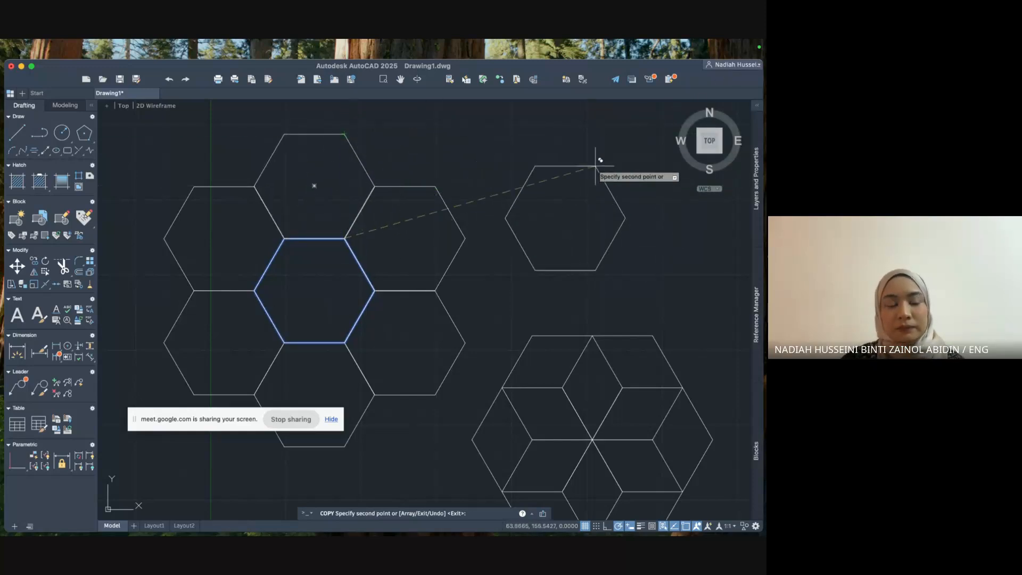
key(Escape)
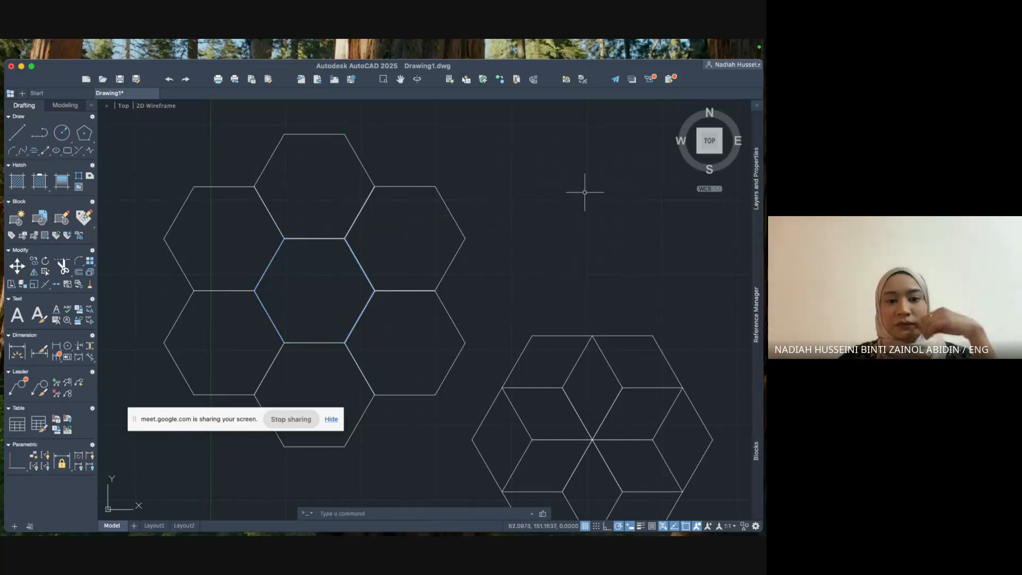
scroll(583, 192, down, 3)
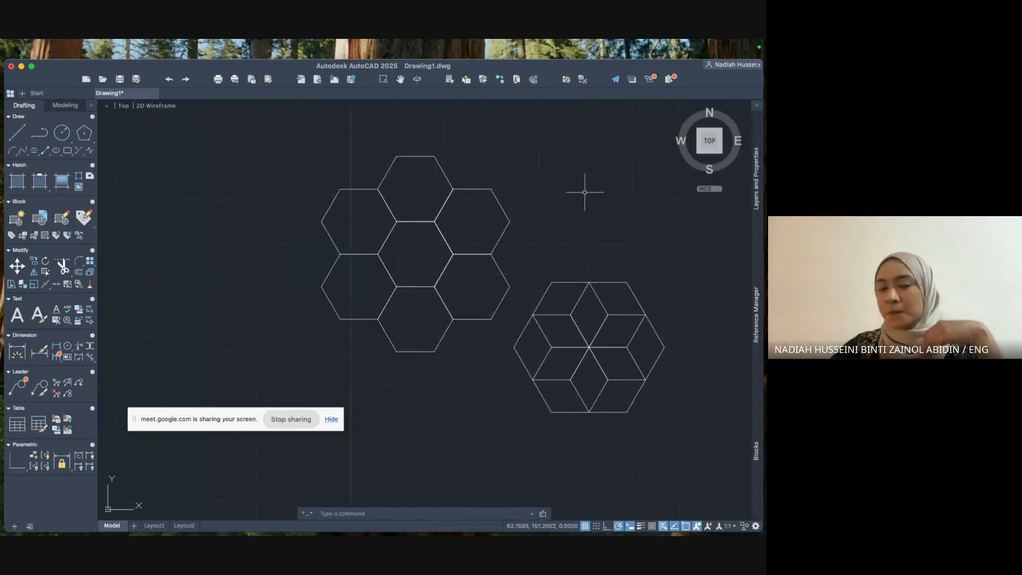
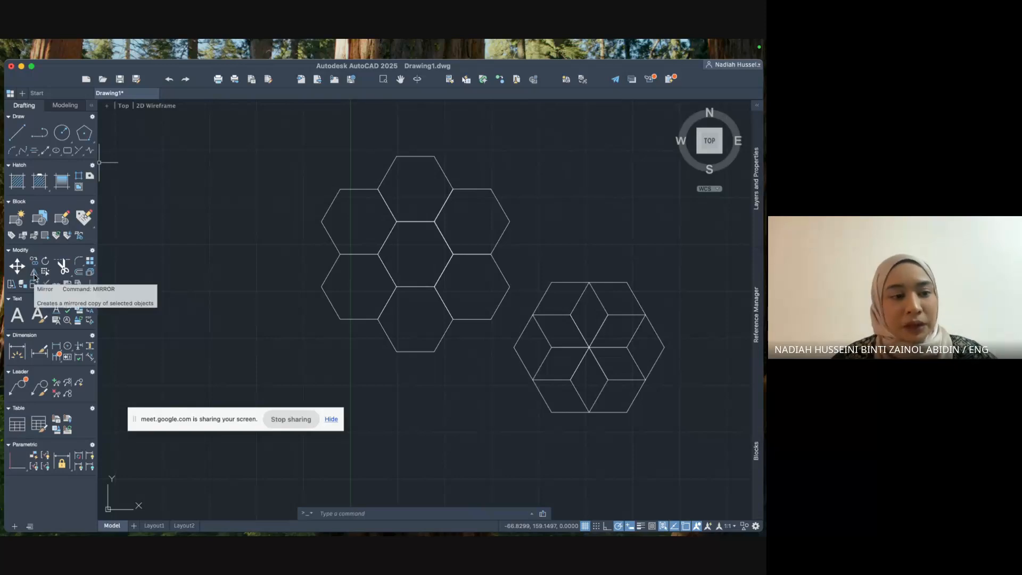
Start the MIRROR command and pan to centre the hexagon patterns.
click(35, 273)
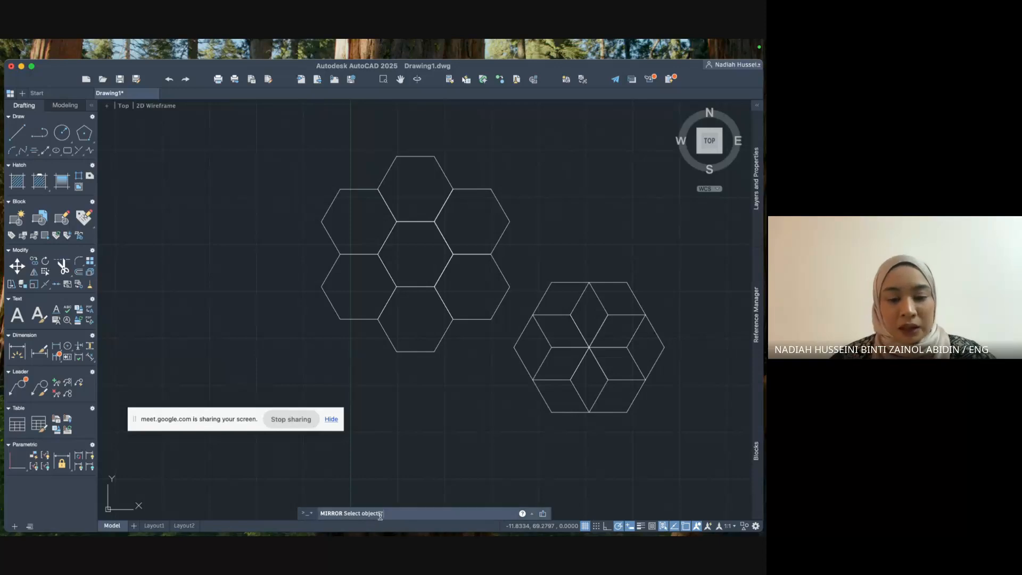
key(Escape)
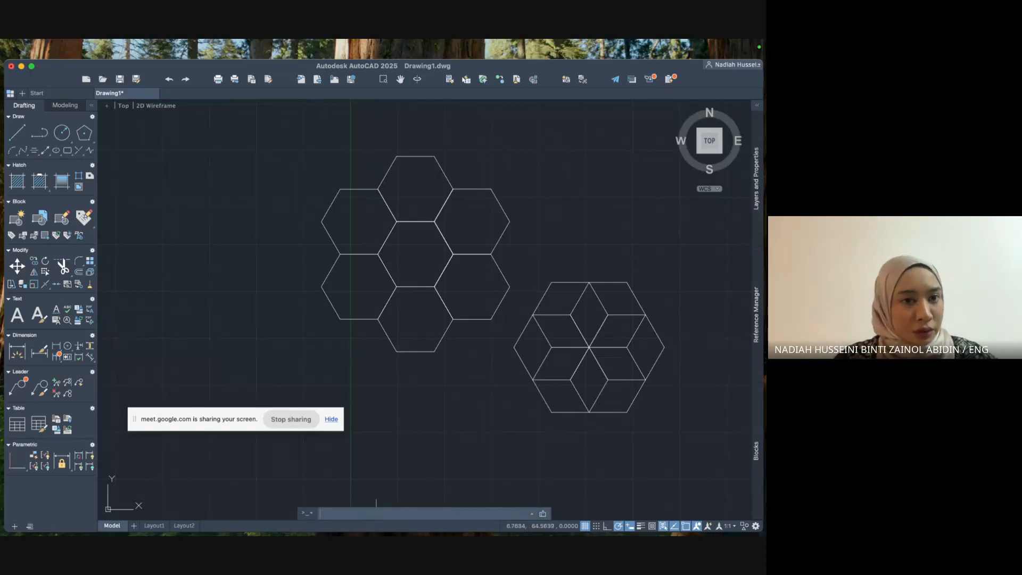
text(mirror)
key(Return)
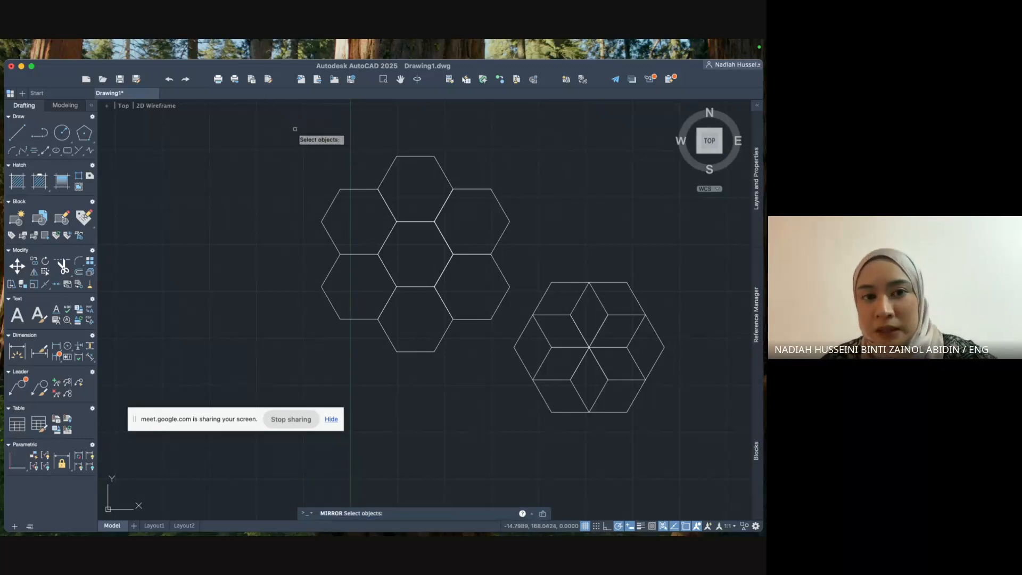
scroll(295, 129, down, 3)
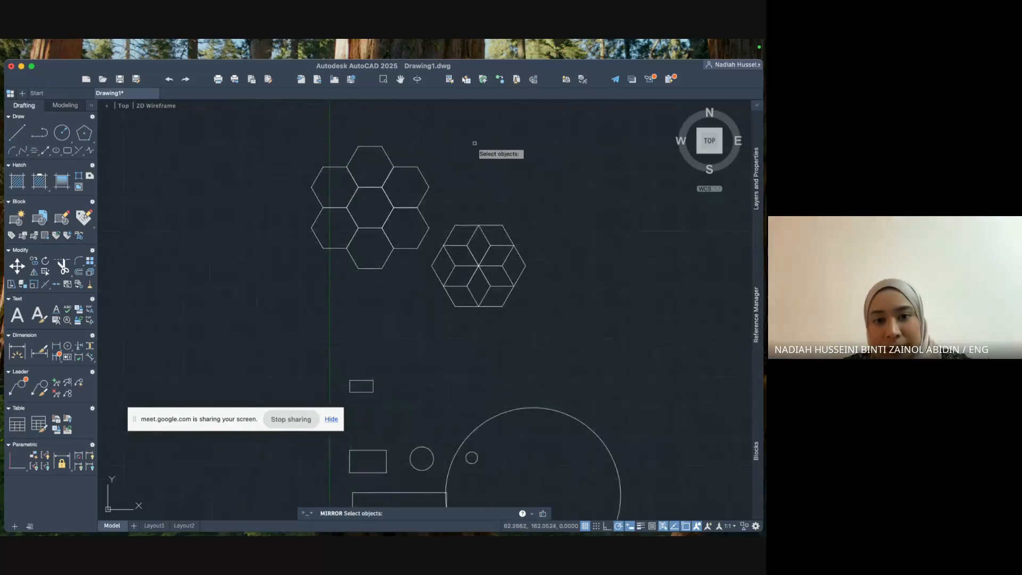
middle_drag(478, 143, 487, 237)
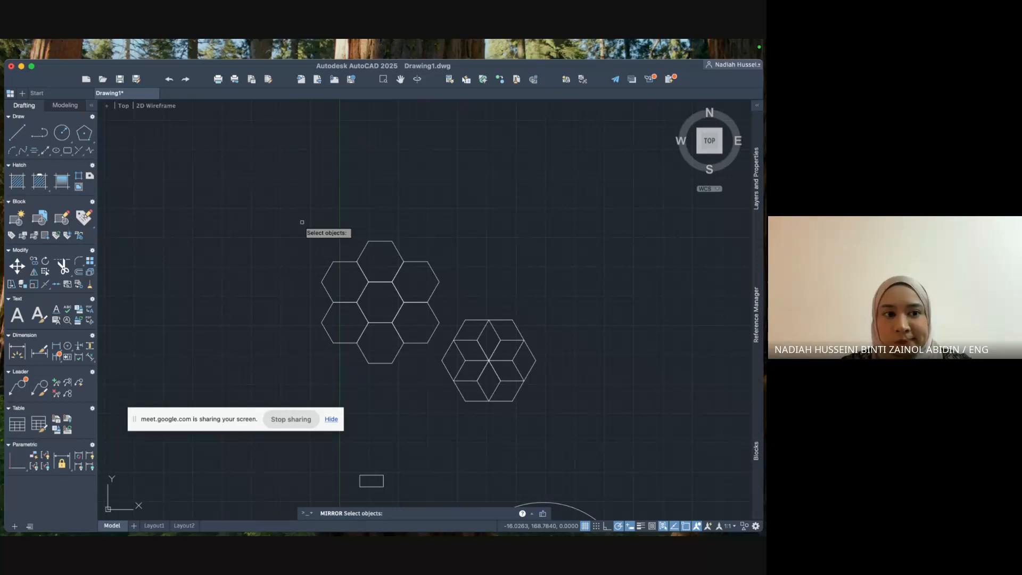
Mirror the seven hexagons across a horizontal line above them, keeping the originals.
click(302, 222)
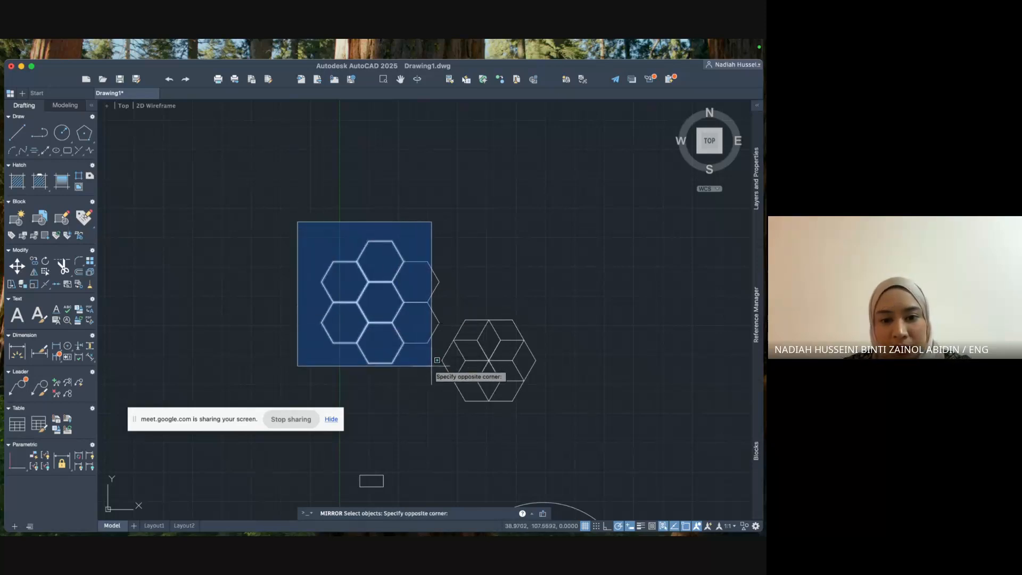
click(447, 365)
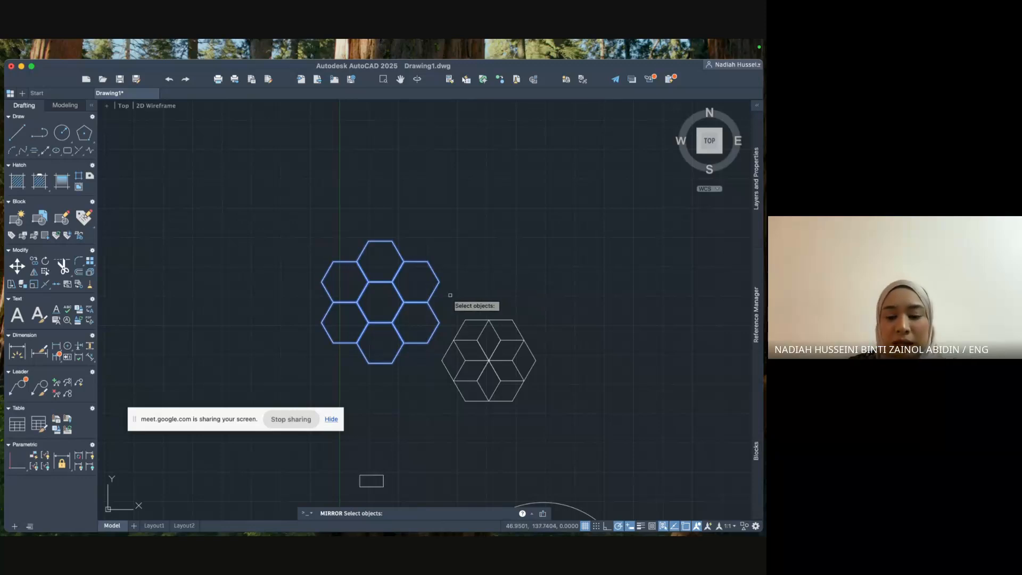
key(Return)
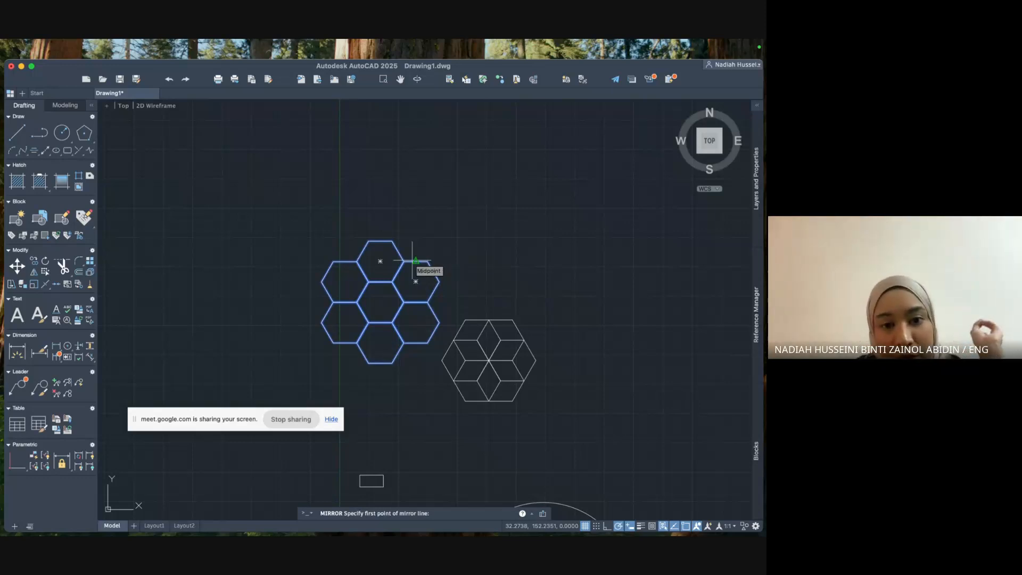
click(284, 220)
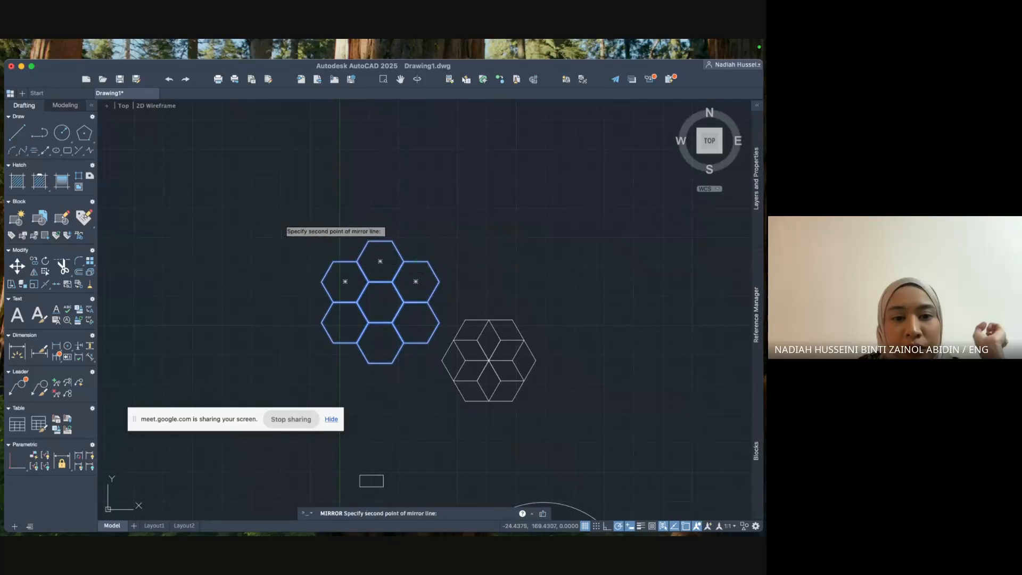
click(487, 219)
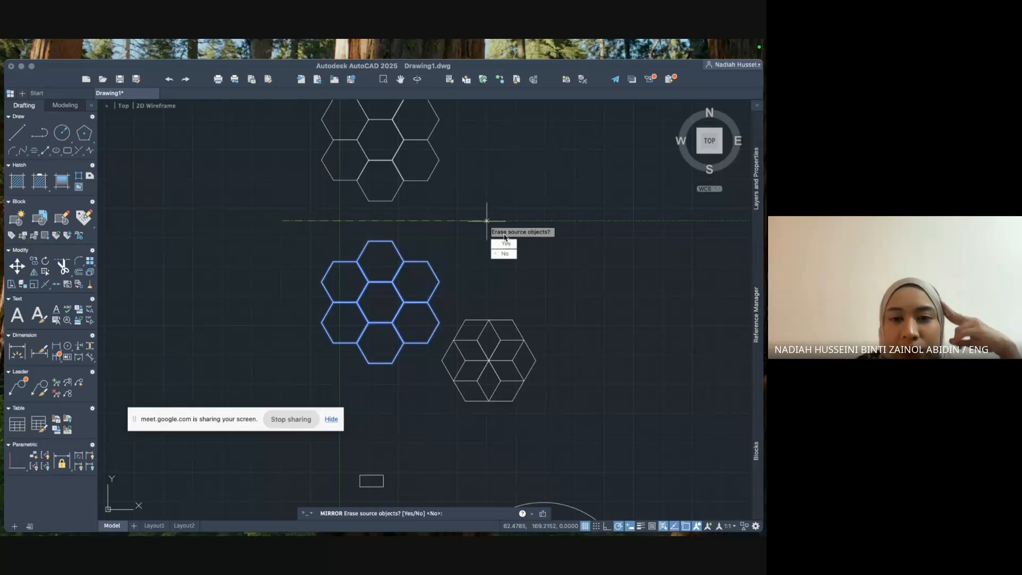
click(511, 254)
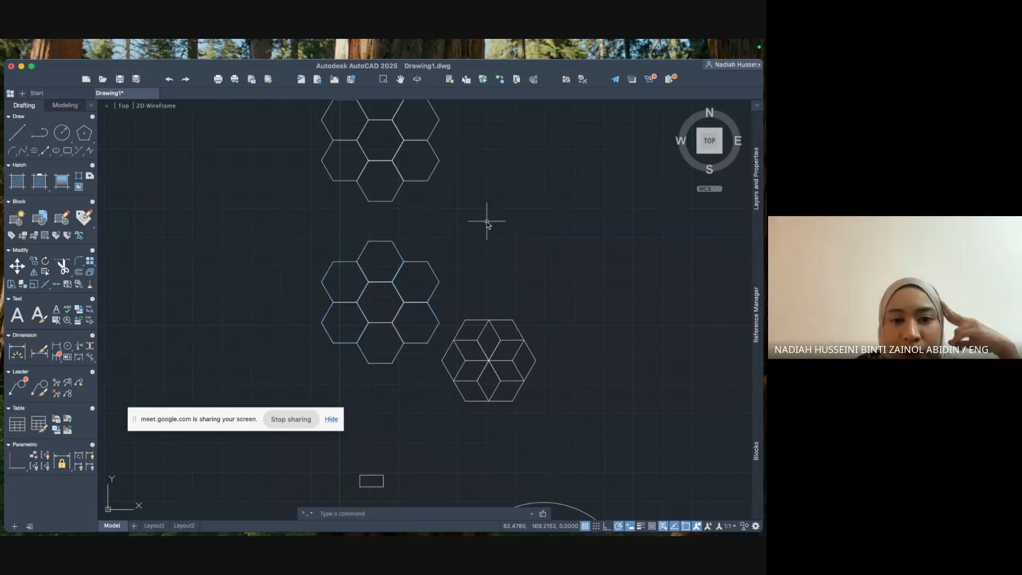
scroll(486, 221, down, 4)
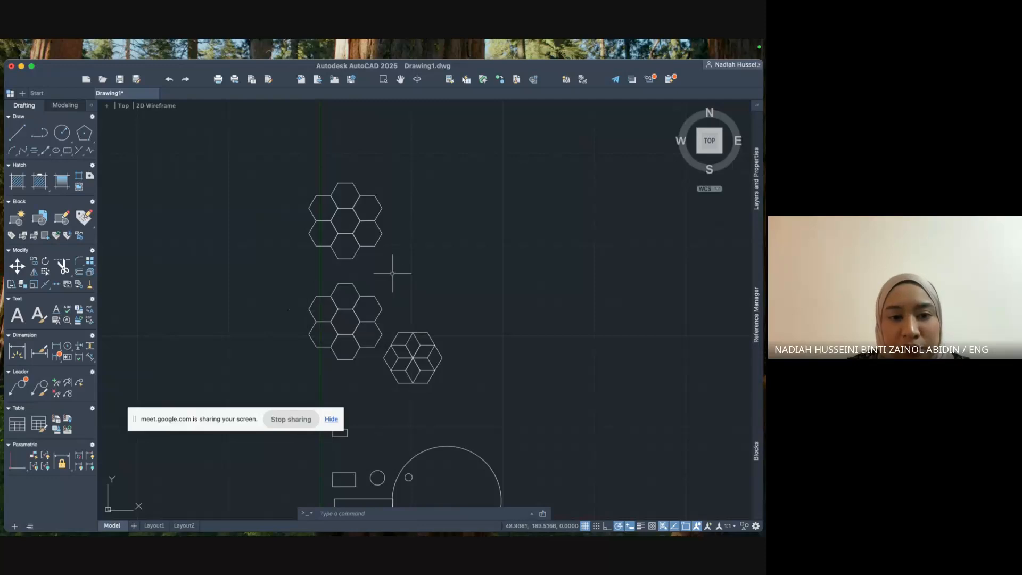
click(371, 510)
Start MIR on the middle honeycomb, begin a mirror line, then abandon the attempt.
text(mirr)
key(Return)
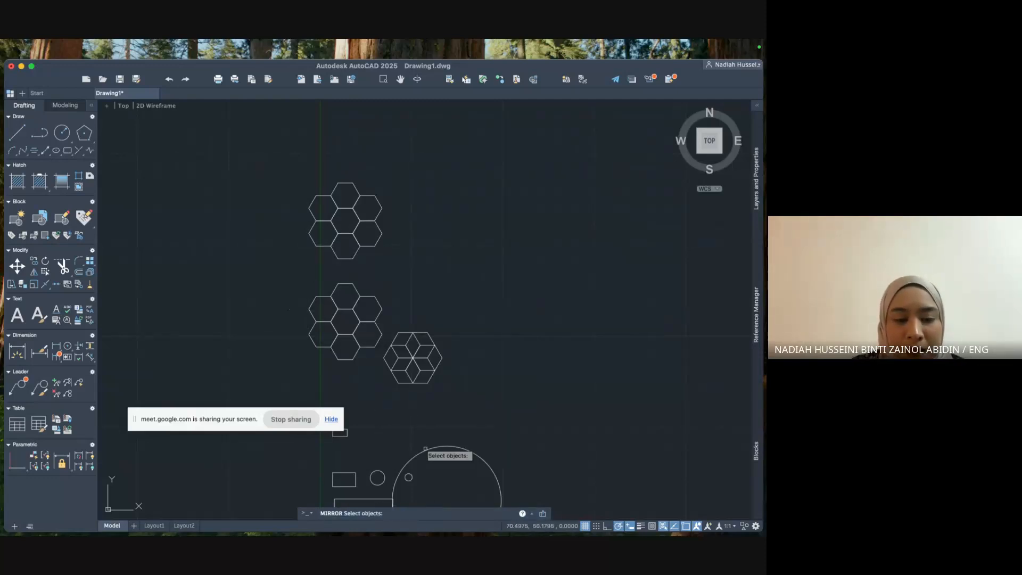
click(278, 275)
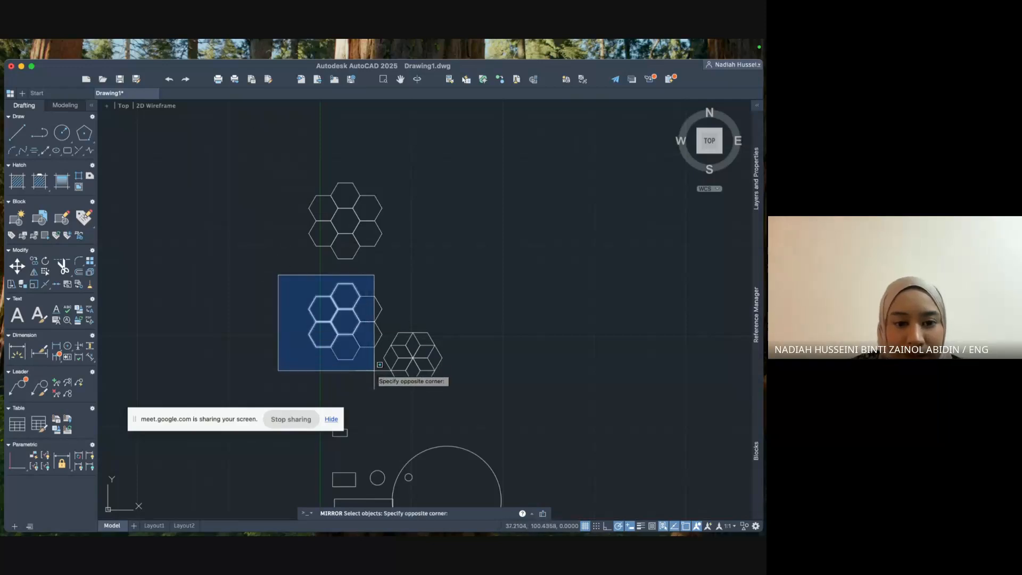
click(388, 381)
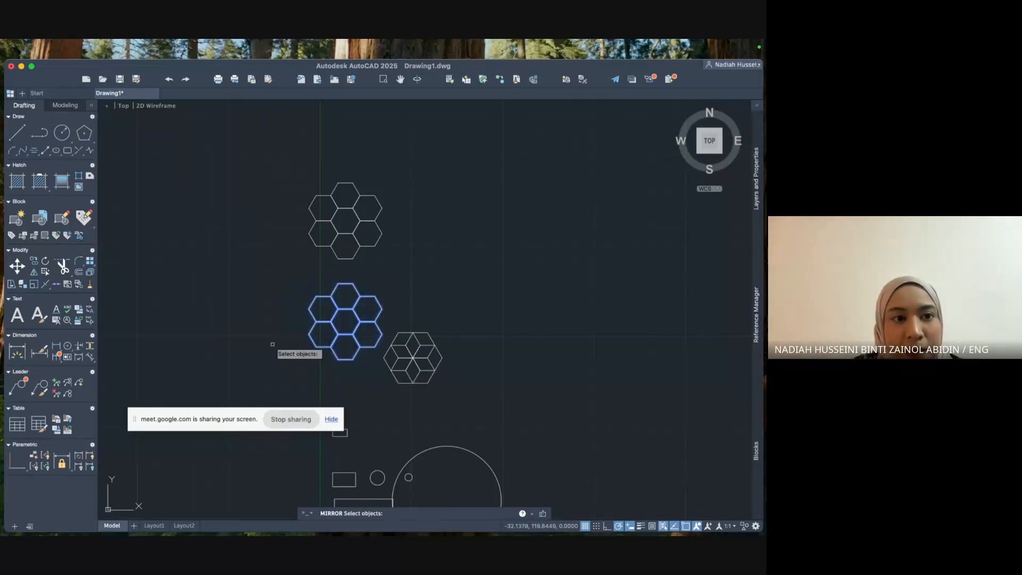
key(Return)
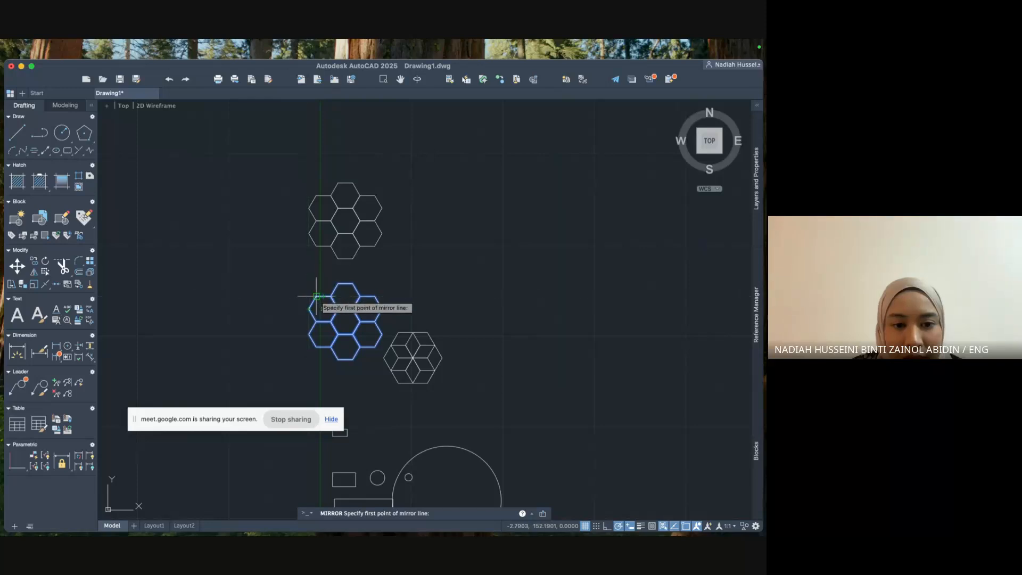
click(317, 296)
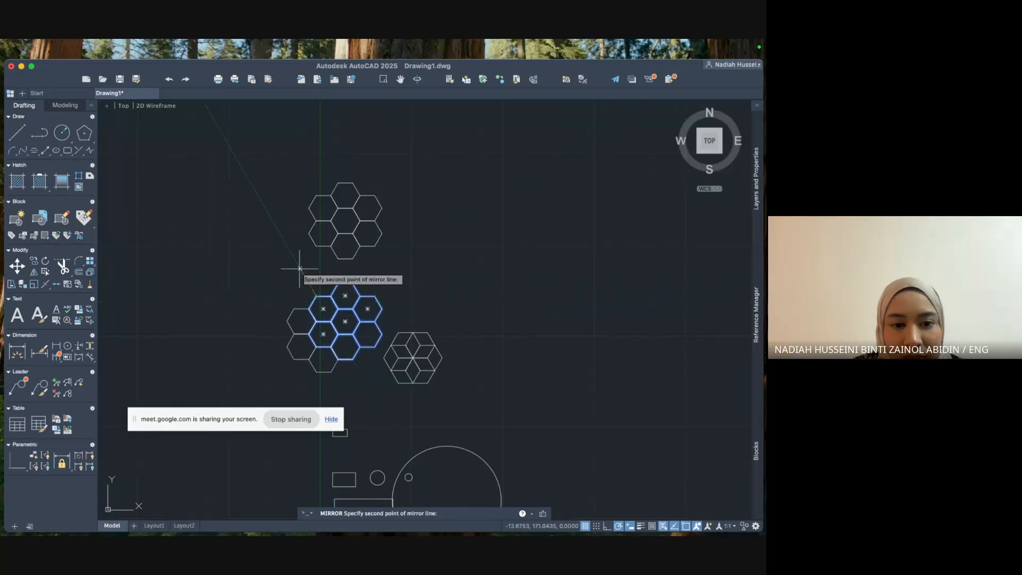
click(333, 294)
key(Return)
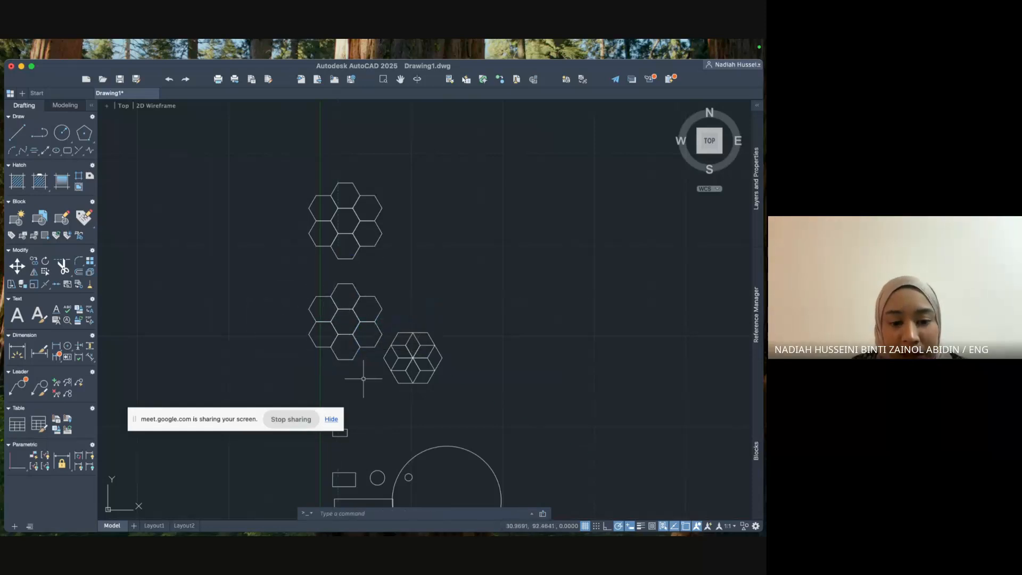
Mirror the lower honeycomb across a vertical line through a hexagon vertex, keeping the originals.
key(Return)
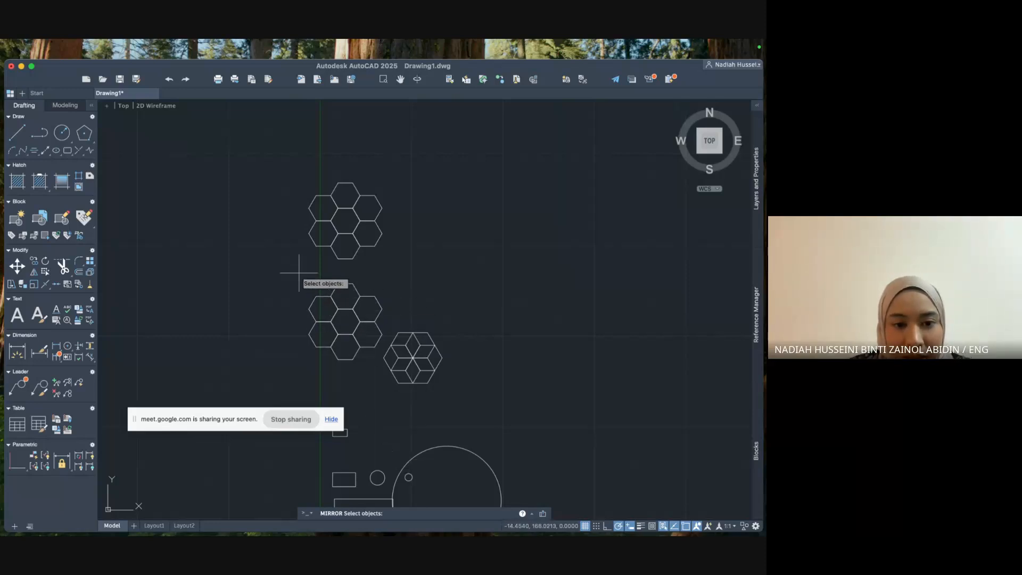
click(298, 272)
click(383, 371)
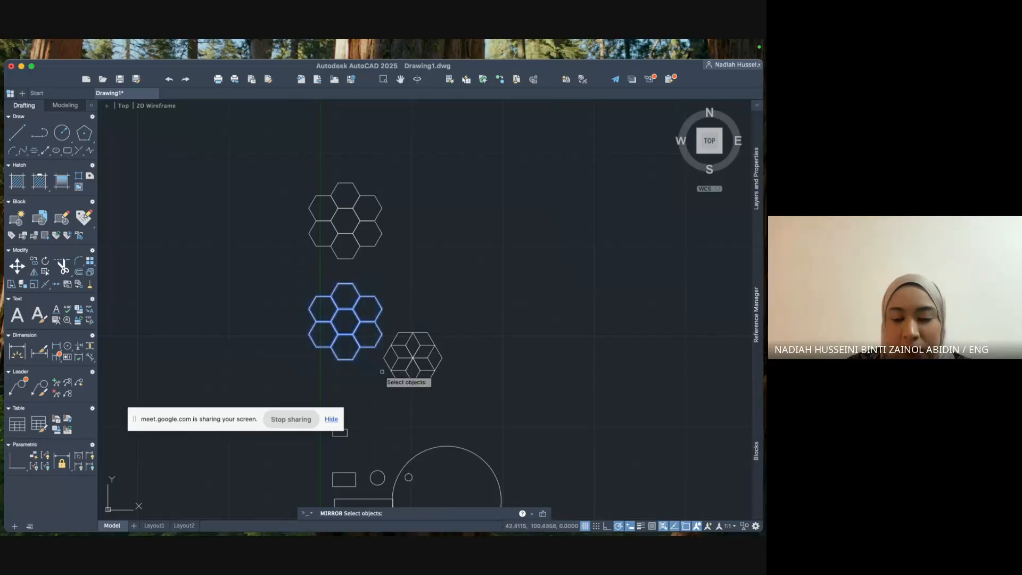
key(Return)
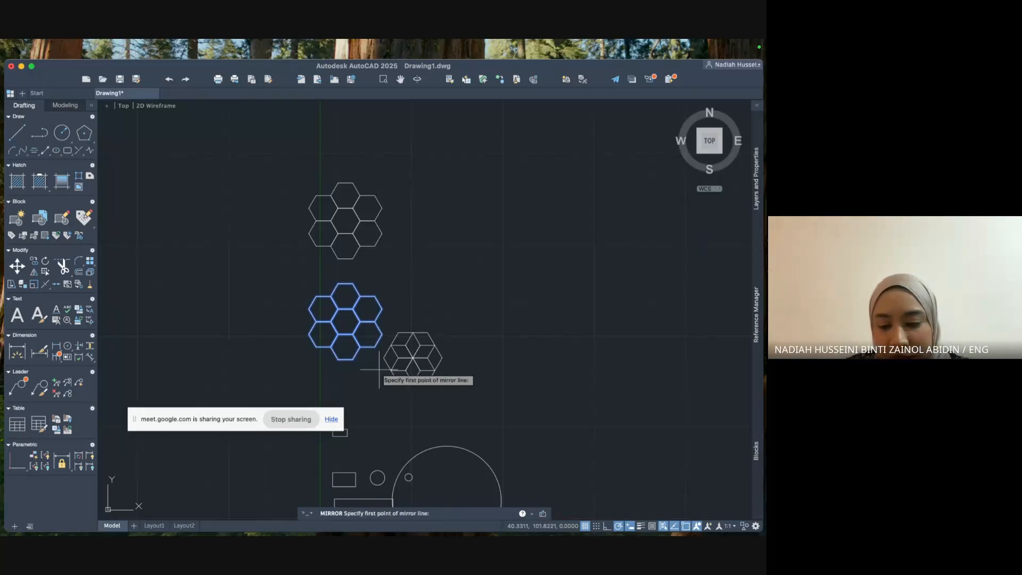
click(330, 296)
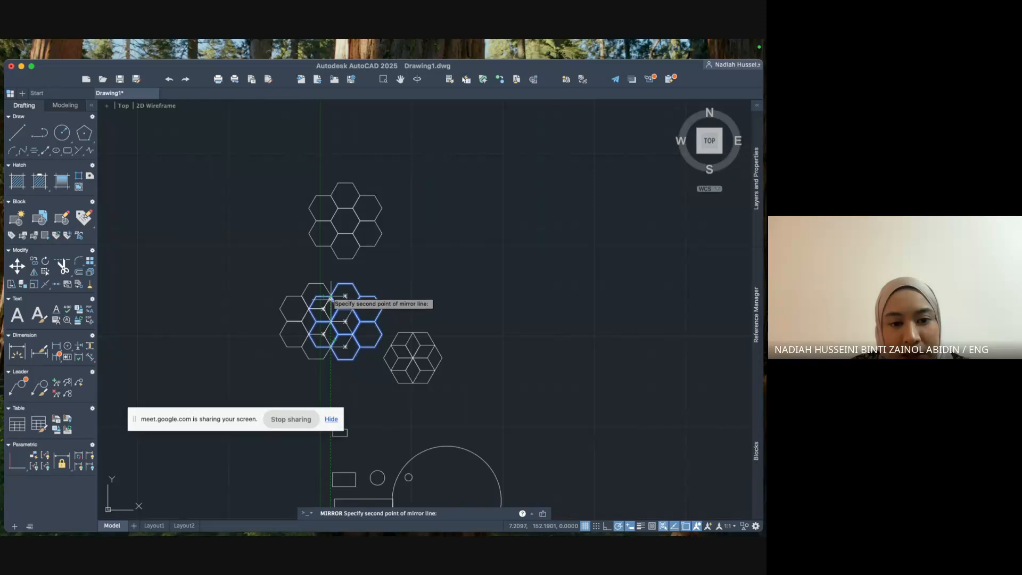
click(331, 347)
click(347, 379)
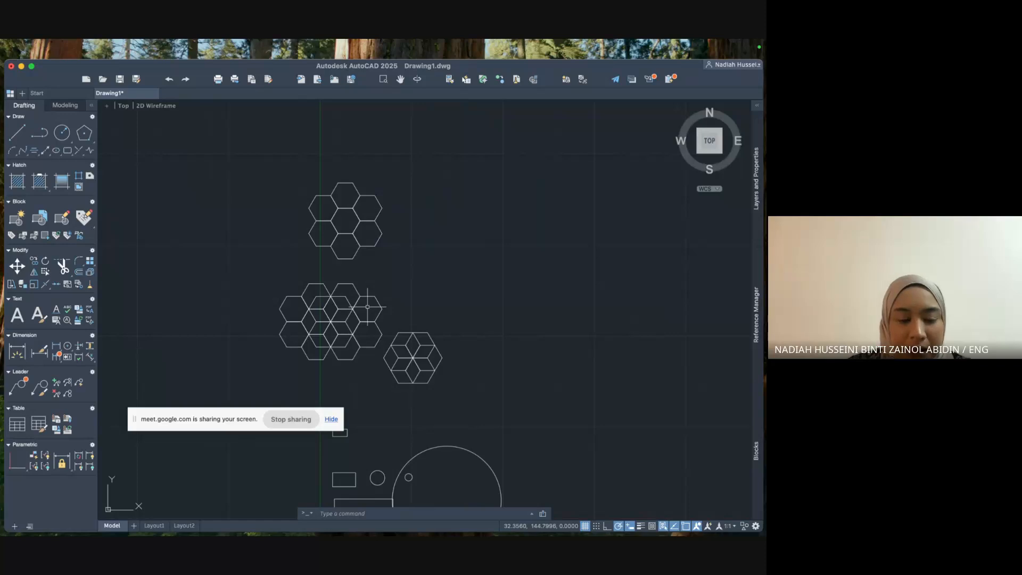
Mirror the overlapping hexagon cluster across a vertical line at its left, keeping the source.
text(mirror)
key(Return)
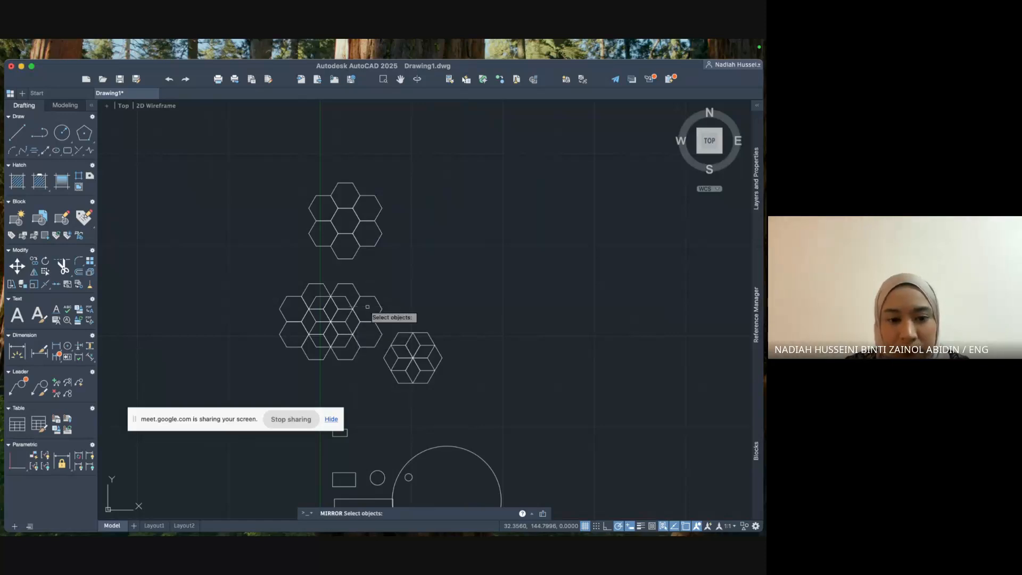
click(265, 272)
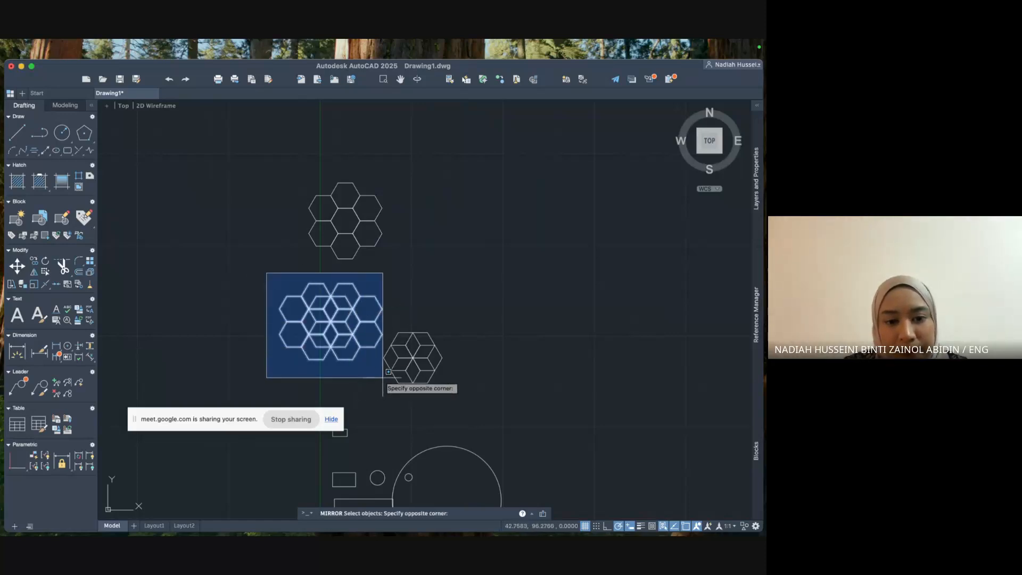
click(376, 379)
key(Return)
click(286, 296)
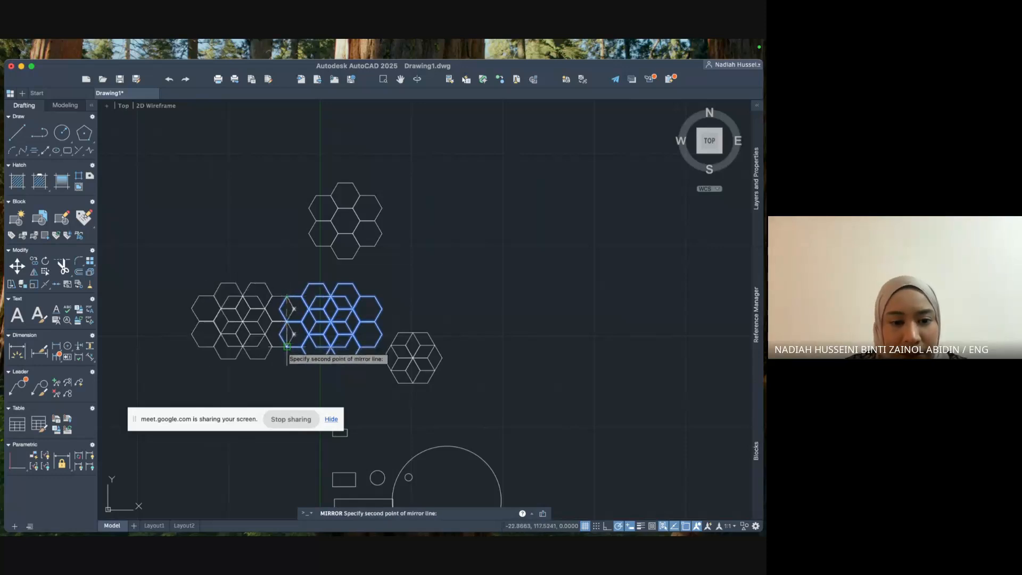
click(287, 346)
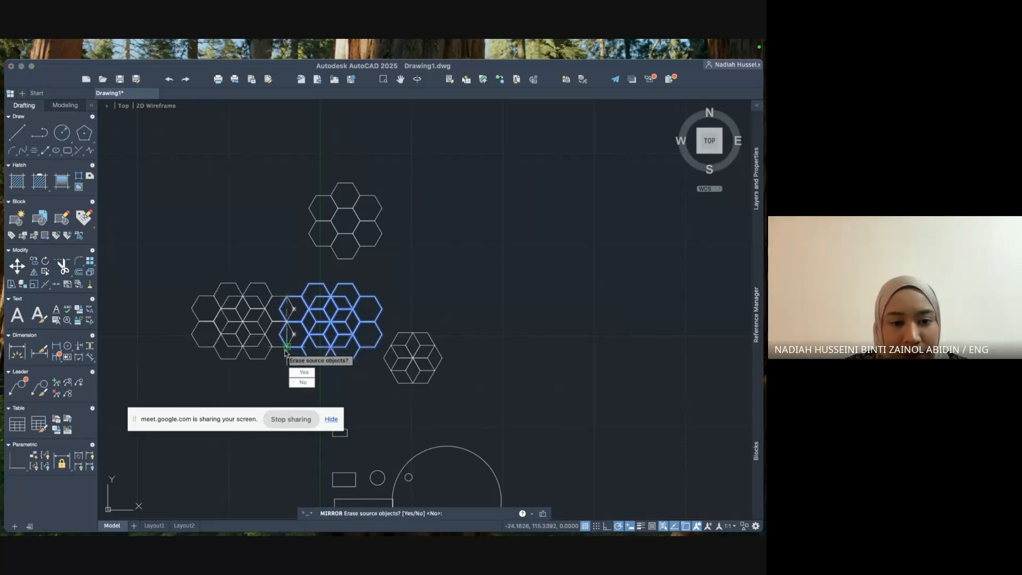
click(303, 382)
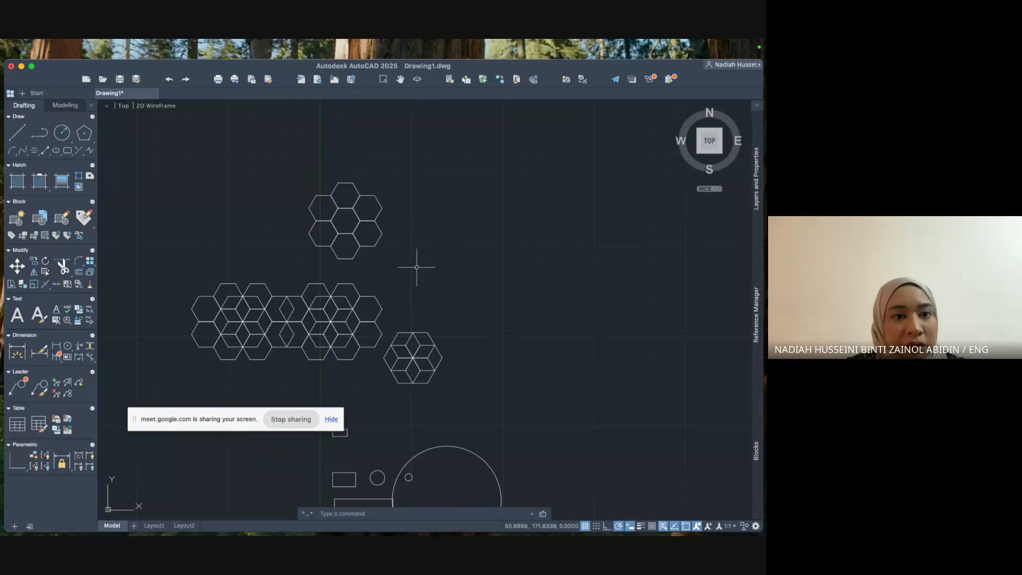
Window-select the seven-hexagon cluster at the top of the drawing.
click(311, 169)
click(333, 215)
click(274, 167)
click(402, 265)
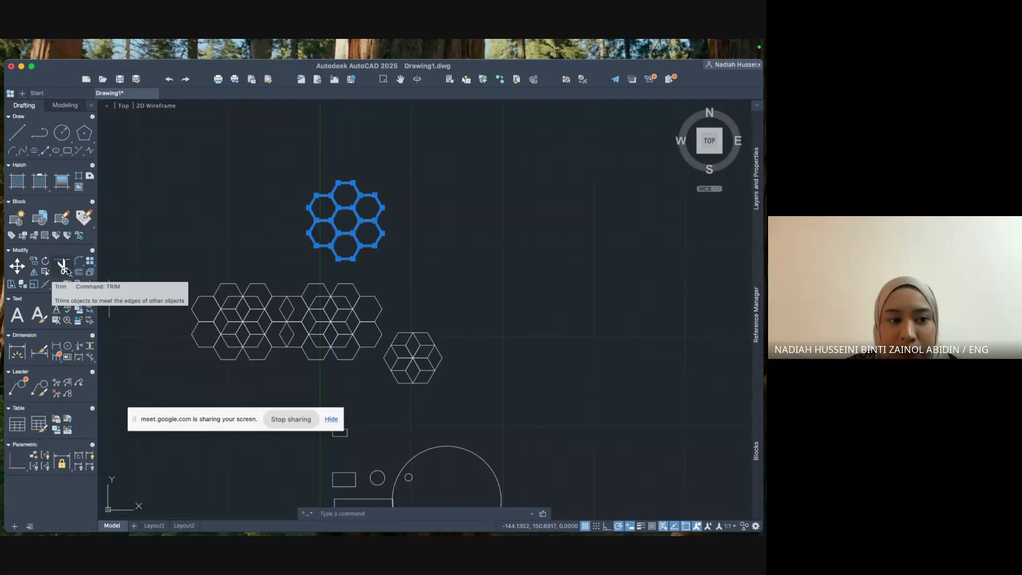
Start TRIM and cut away an inner edge of the top hexagon cluster.
click(320, 513)
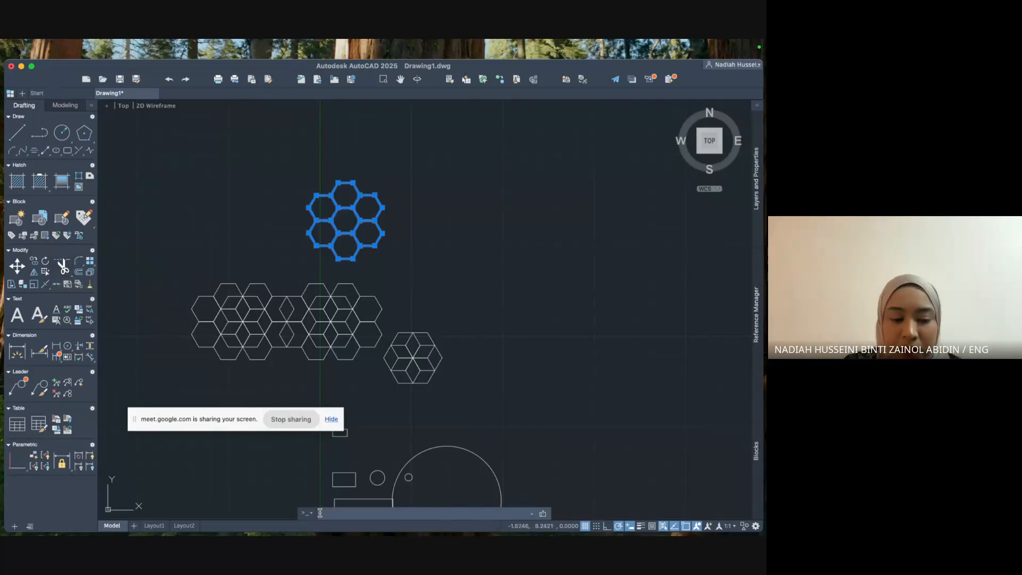
text(te)
key(BackSpace)
text(r)
key(Return)
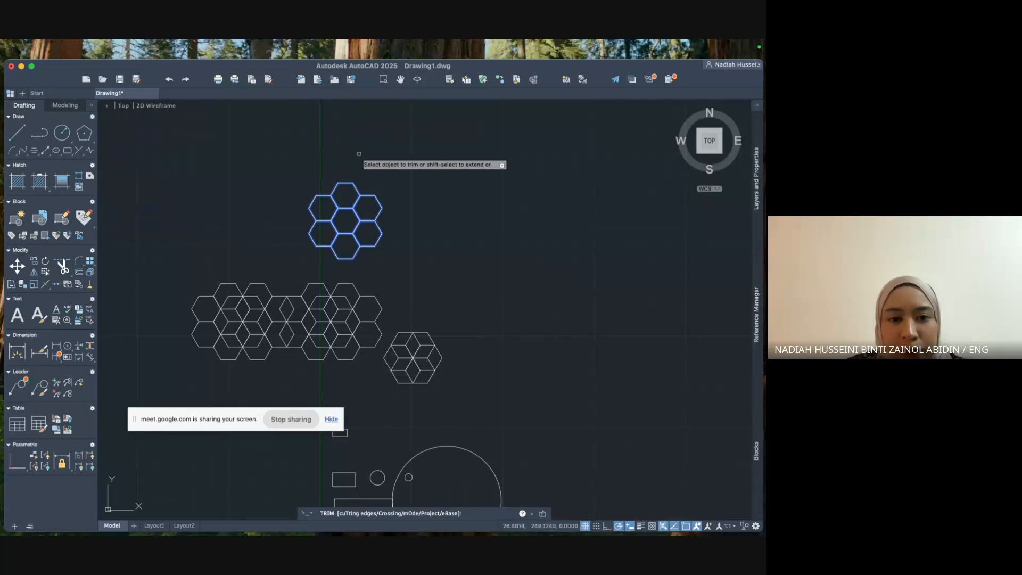
key(Escape)
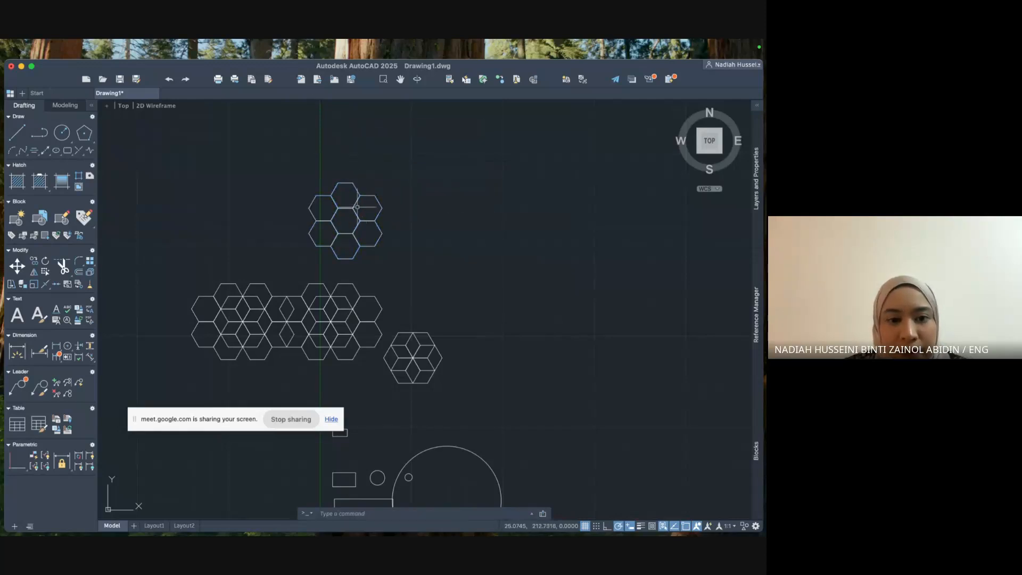
text(trim)
key(Return)
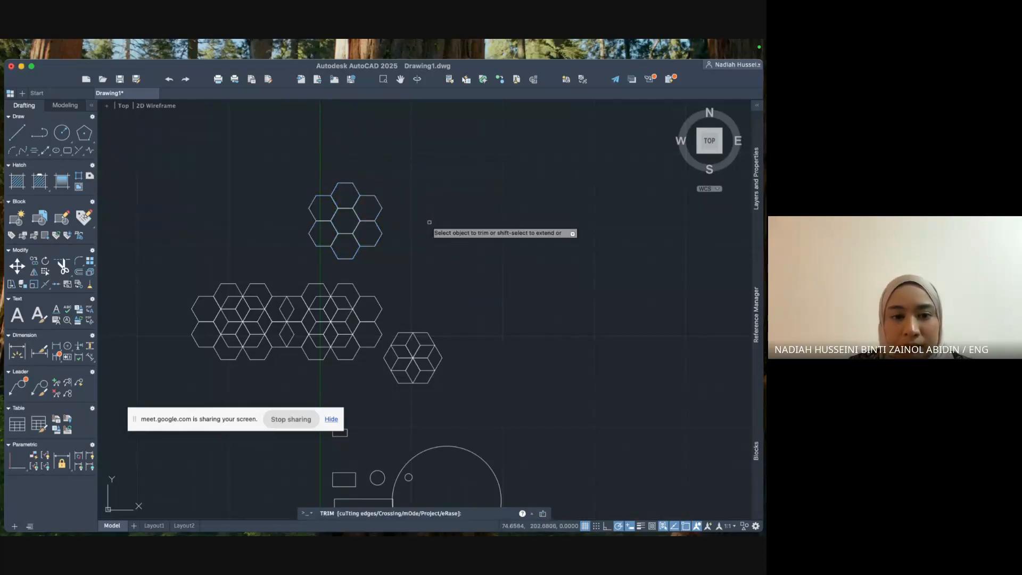
click(346, 208)
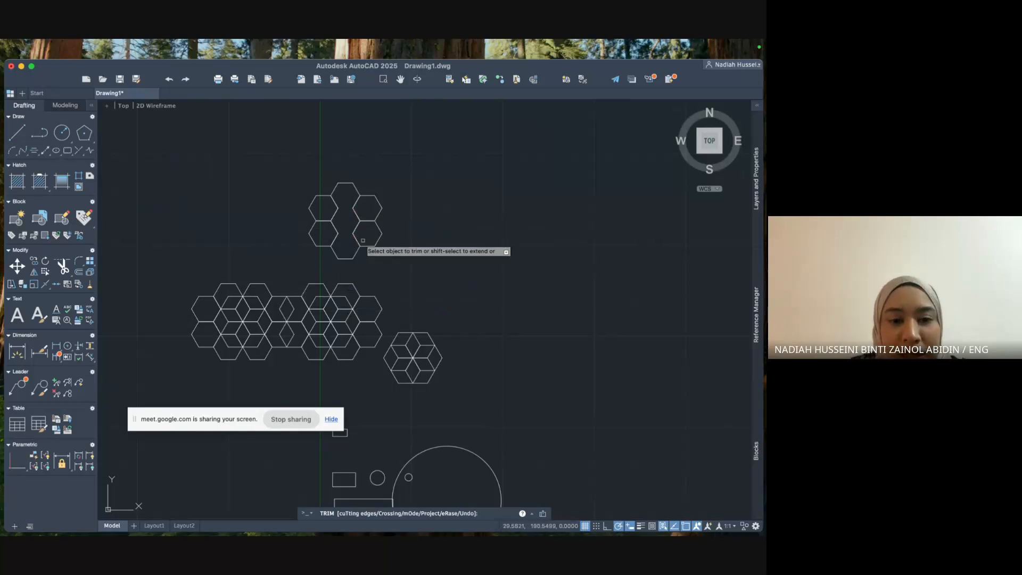
Trim all edges of the middle and lower diamonds inside the hexagon row.
click(291, 302)
click(286, 301)
click(282, 309)
click(294, 309)
click(283, 313)
click(282, 313)
click(290, 331)
click(283, 329)
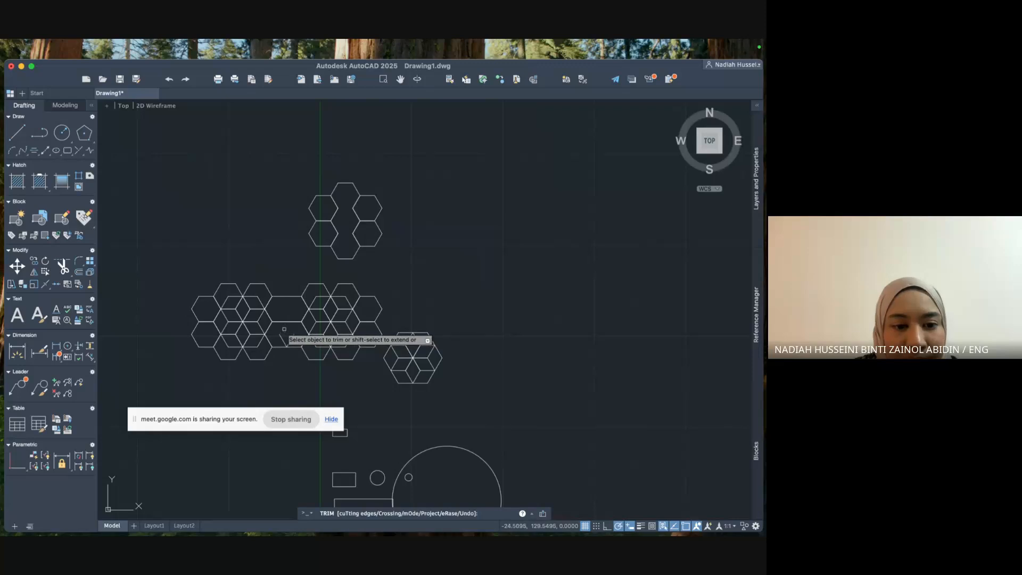
click(283, 338)
click(293, 336)
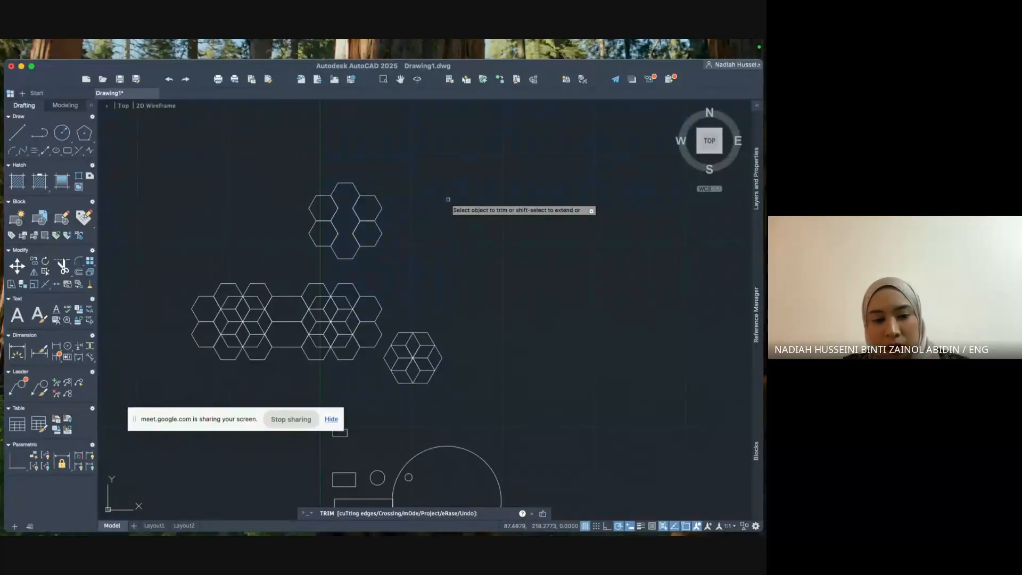
Draw a trial circle above the hexagons, then undo it as oversized.
click(62, 132)
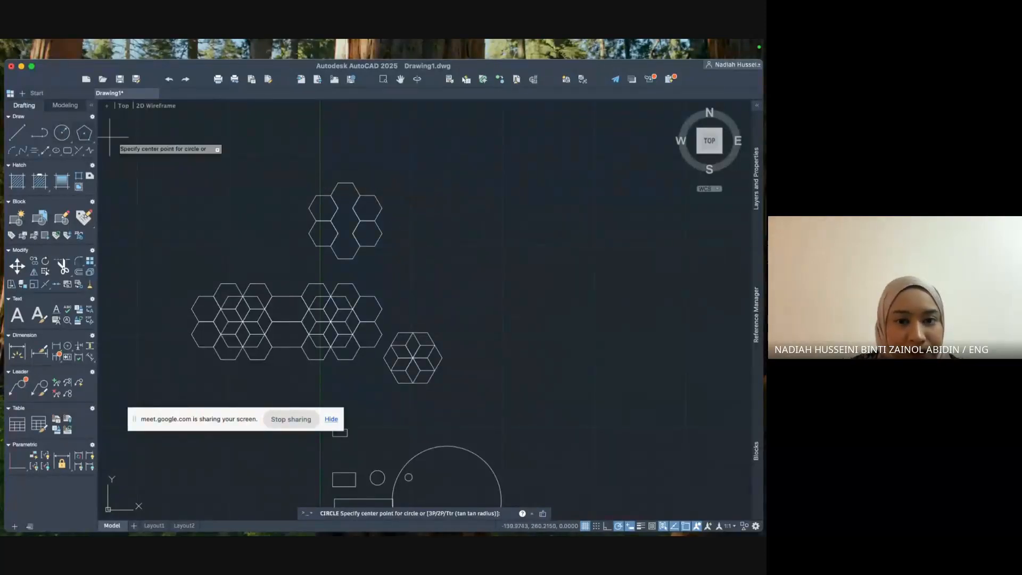
click(530, 188)
click(576, 245)
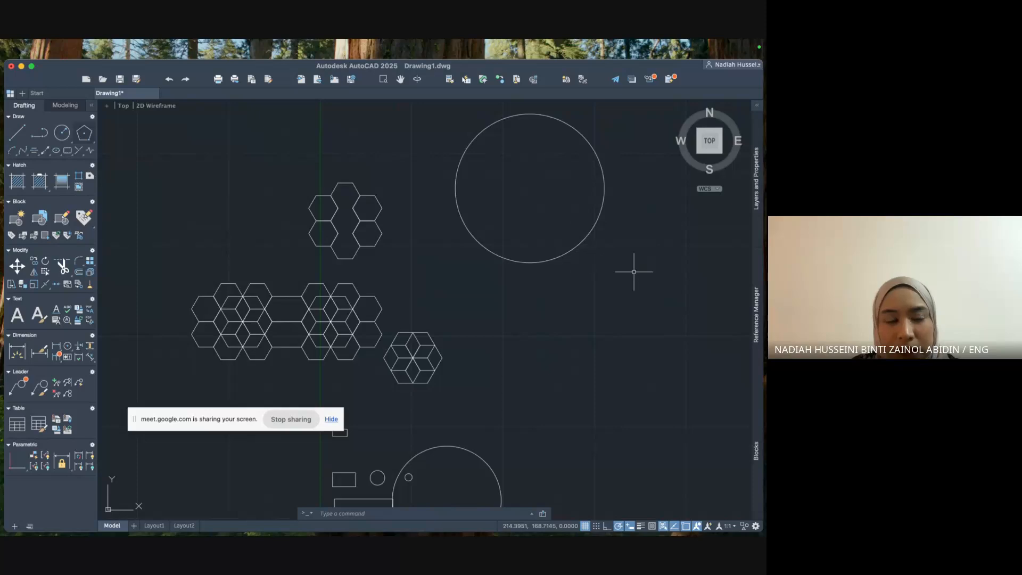
middle_drag(631, 227, 618, 342)
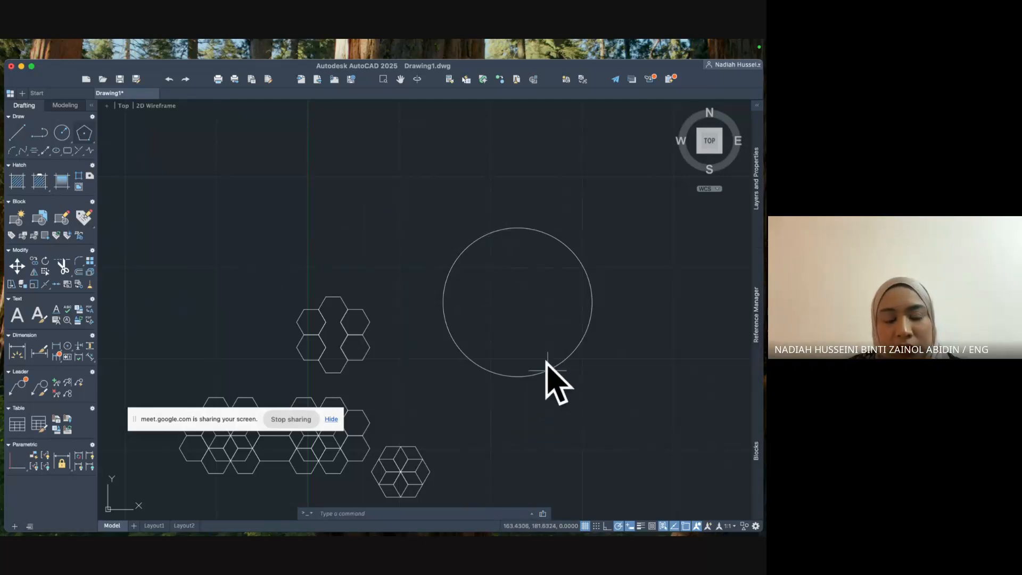
scroll(542, 358, down, 5)
key(super+z)
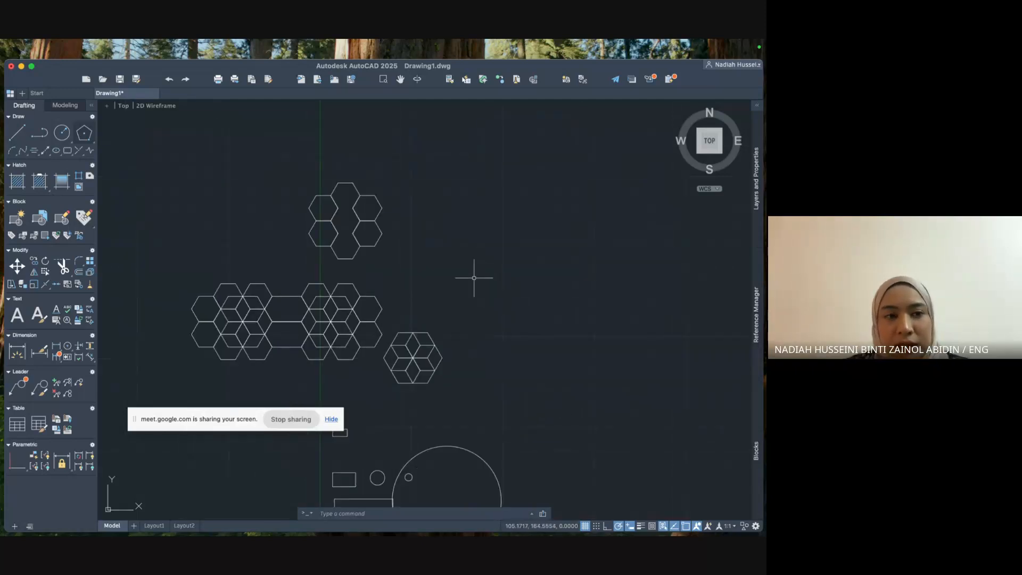
Draw a radius-30 circle above the hexagons and centre the view on it.
click(62, 132)
click(448, 169)
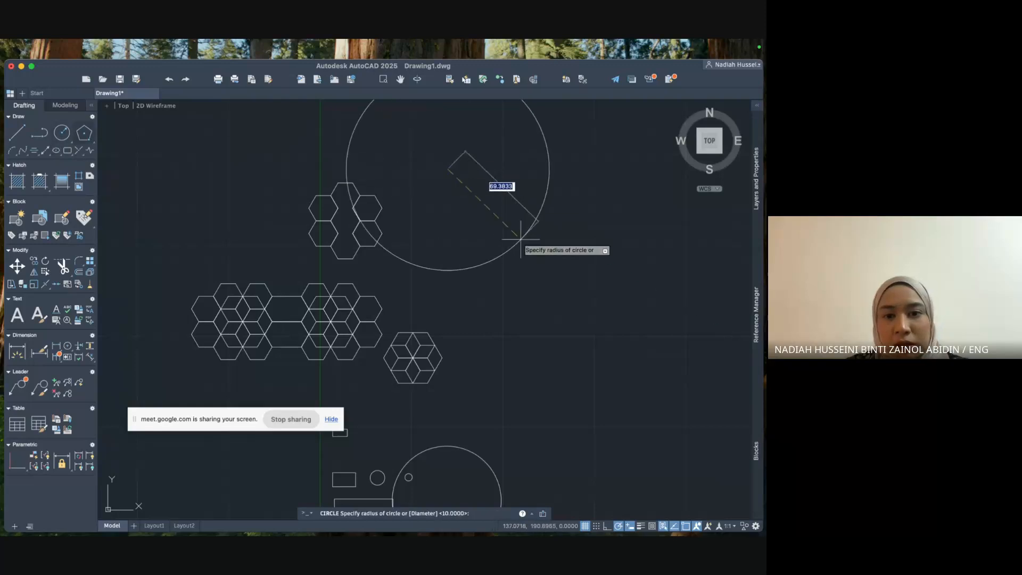
text(30)
key(Return)
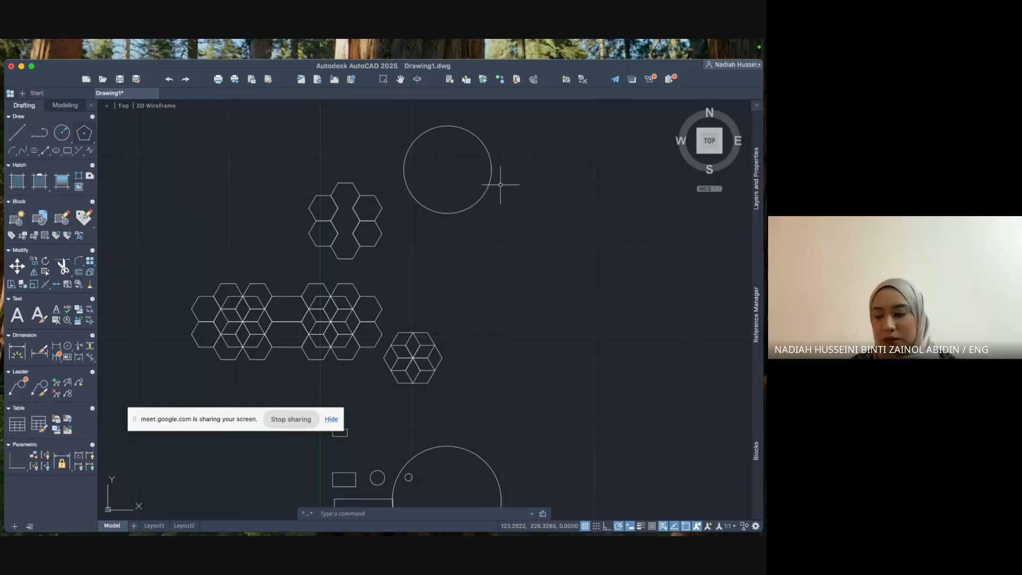
scroll(500, 184, up, 4)
middle_drag(502, 183, 565, 341)
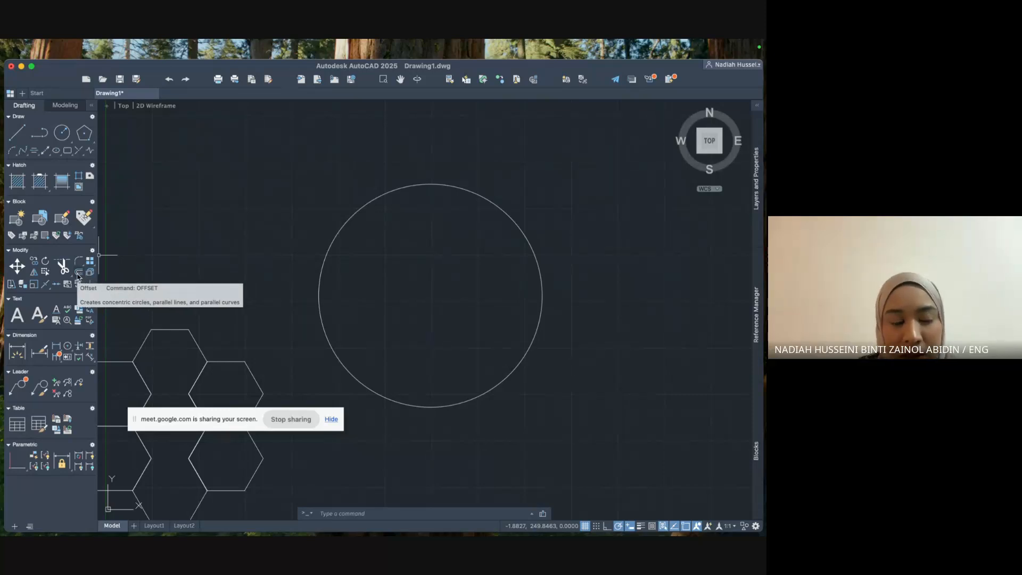
Offset the radius-30 circle by 2 once inward and once outward, giving three concentric rings.
click(347, 516)
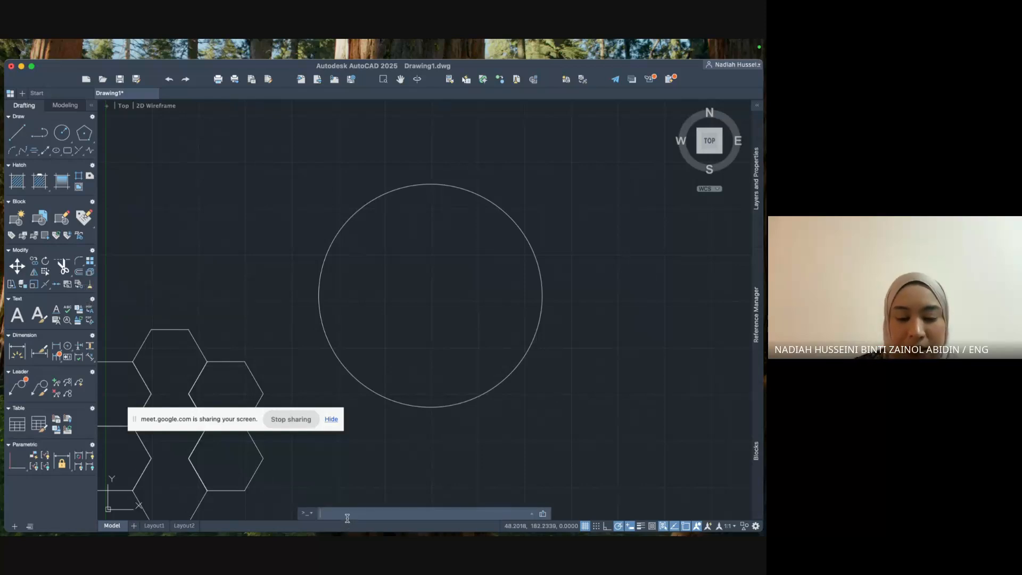
text(offset)
key(Return)
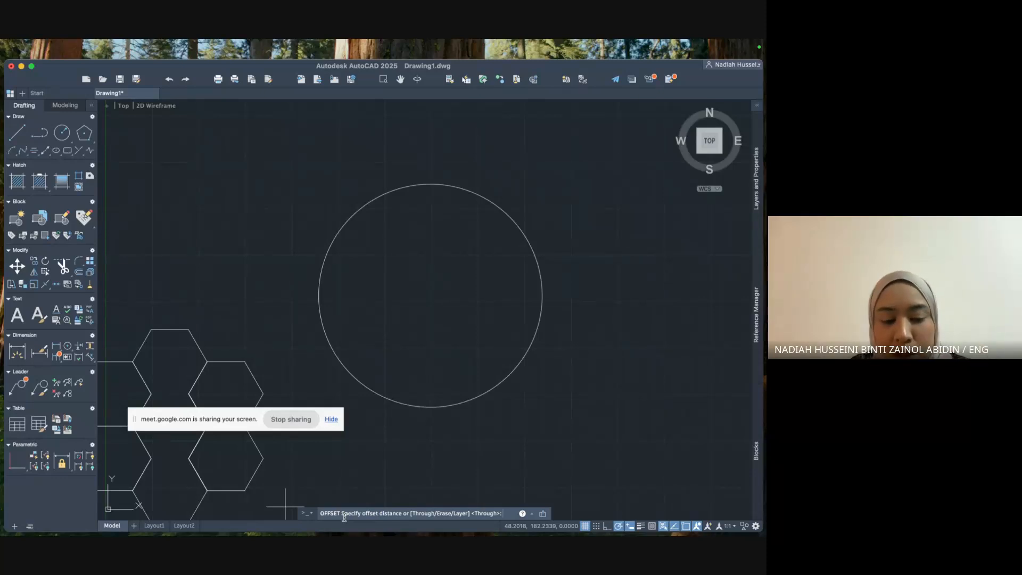
key(Return)
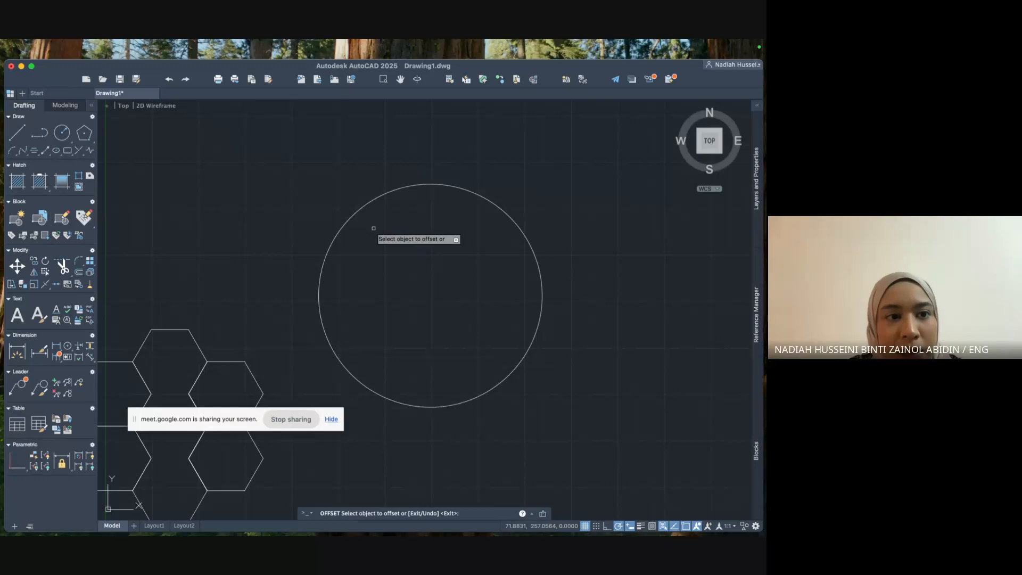
click(382, 195)
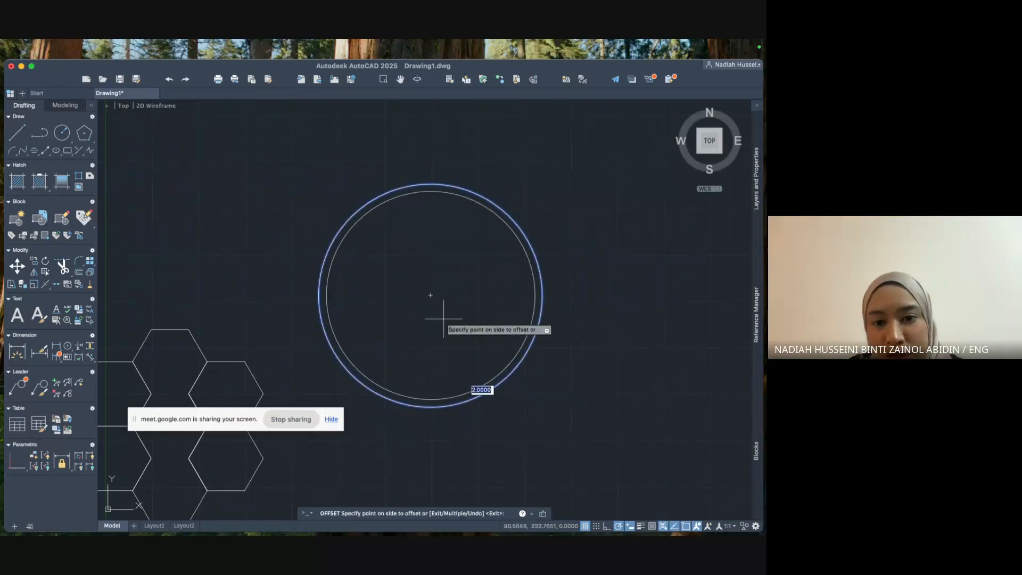
click(439, 277)
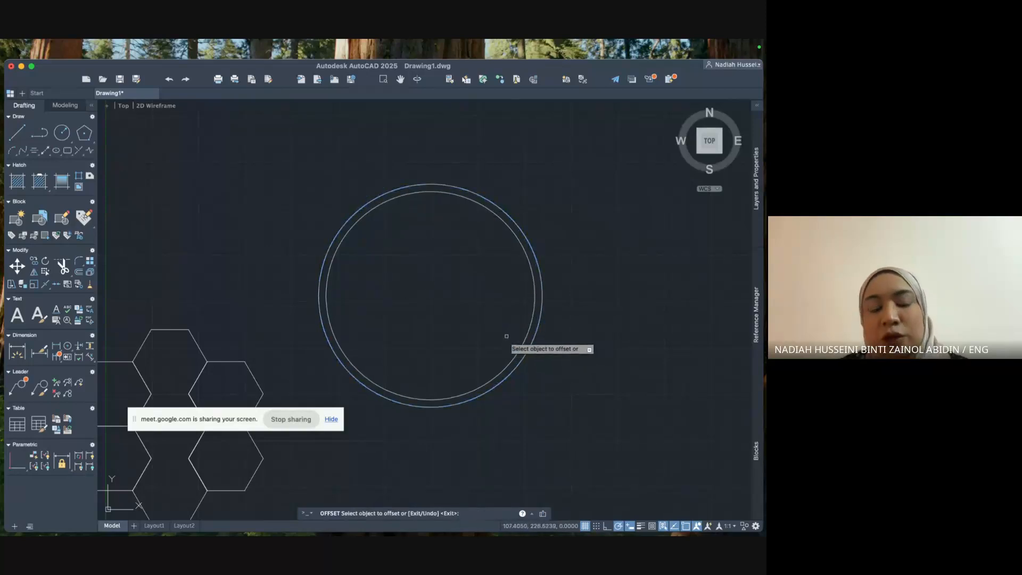
click(439, 187)
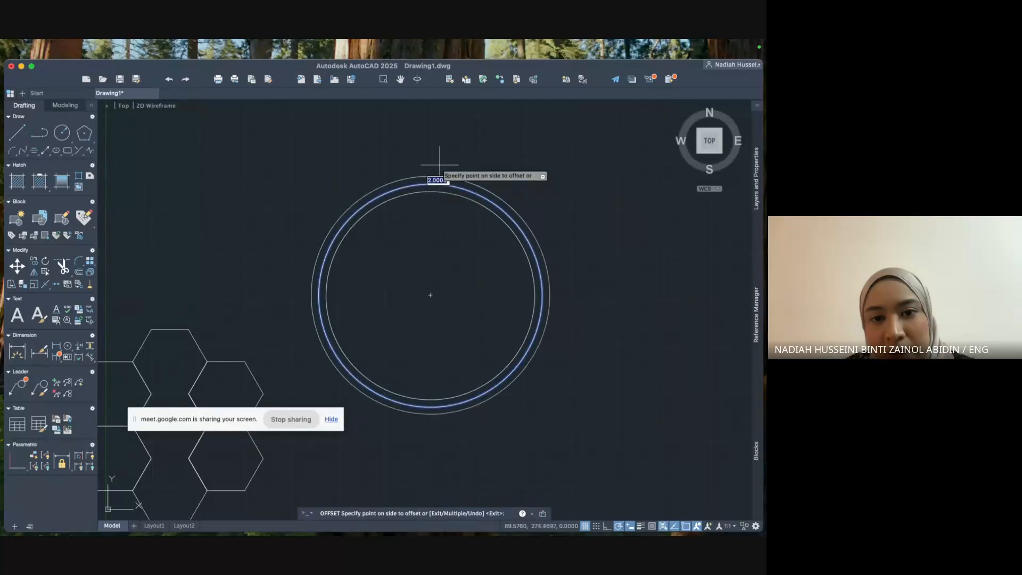
click(439, 152)
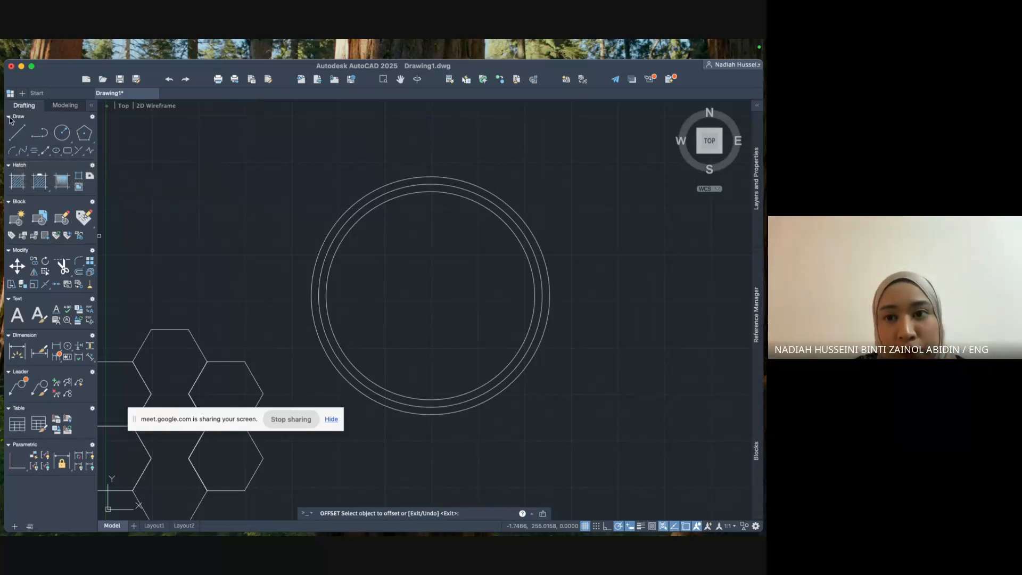
Draw a start-centre-end arc from the circle's top quadrant to its right quadrant.
click(14, 151)
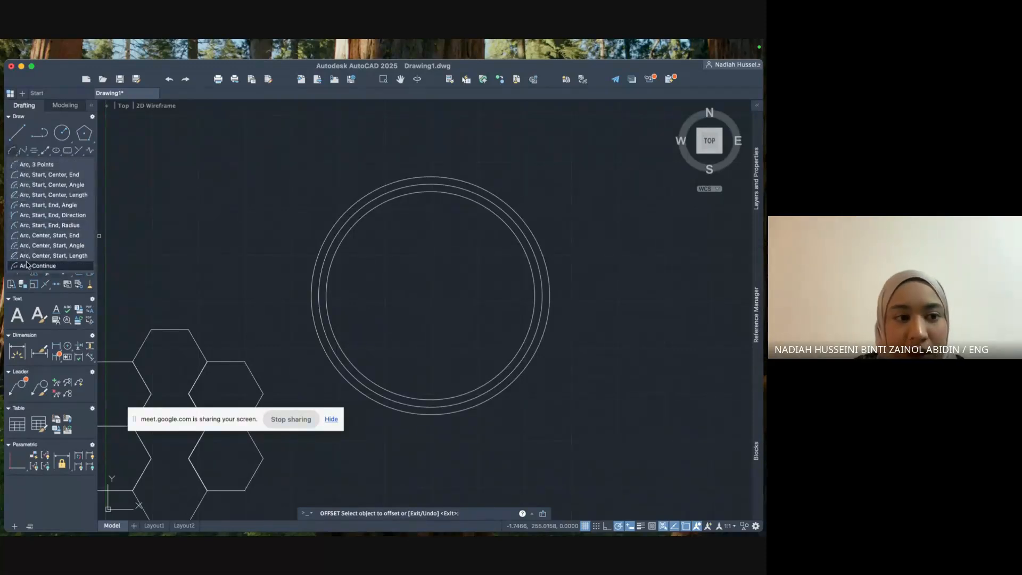
click(46, 174)
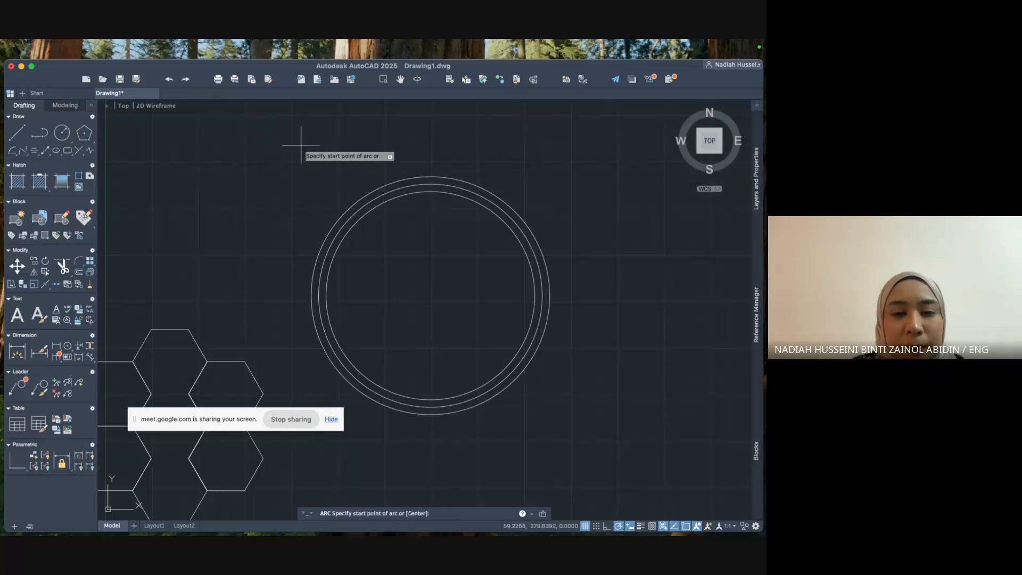
click(430, 176)
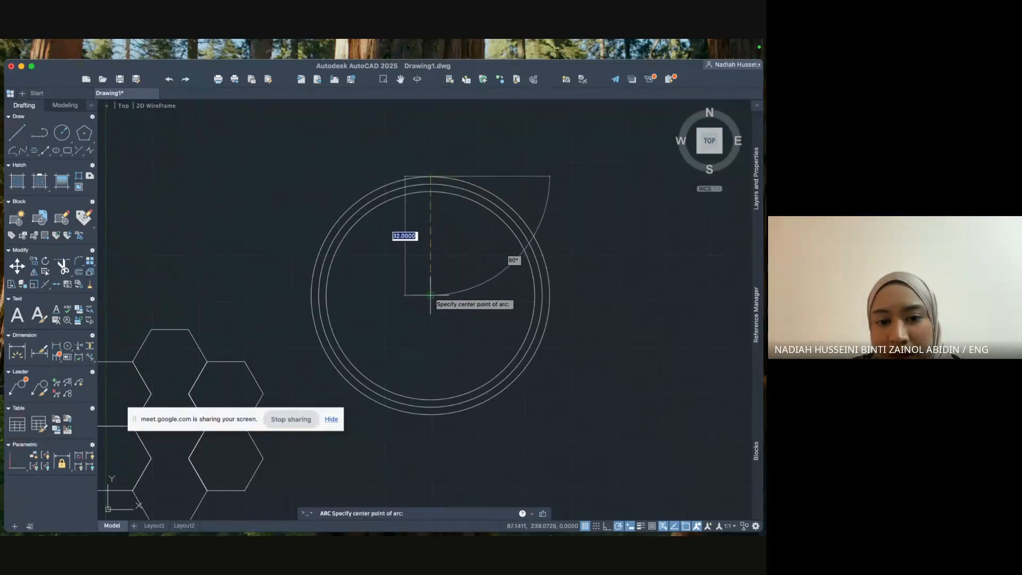
click(431, 295)
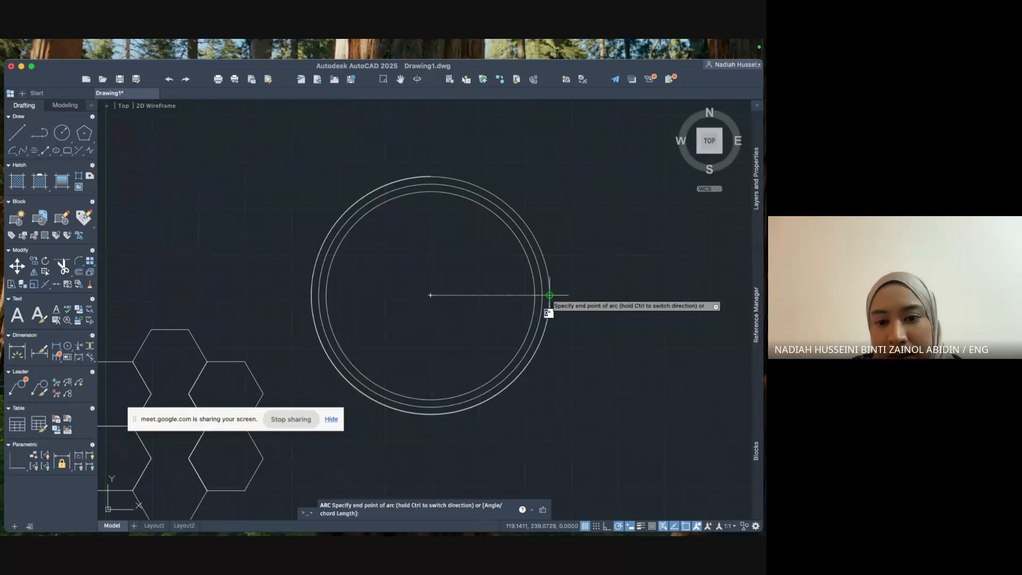
click(550, 293)
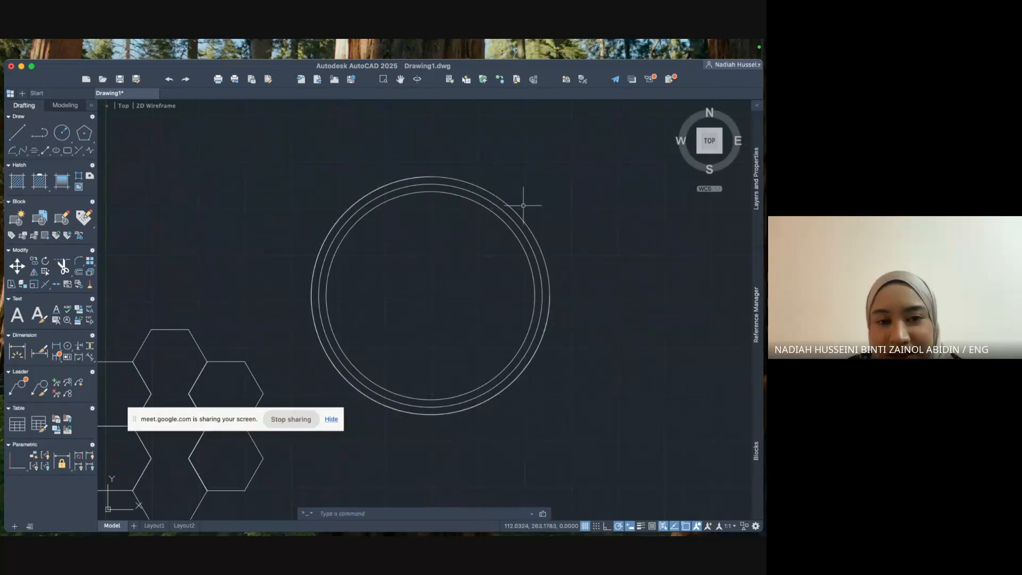
scroll(523, 206, up, 2)
scroll(523, 206, down, 4)
scroll(526, 204, up, 2)
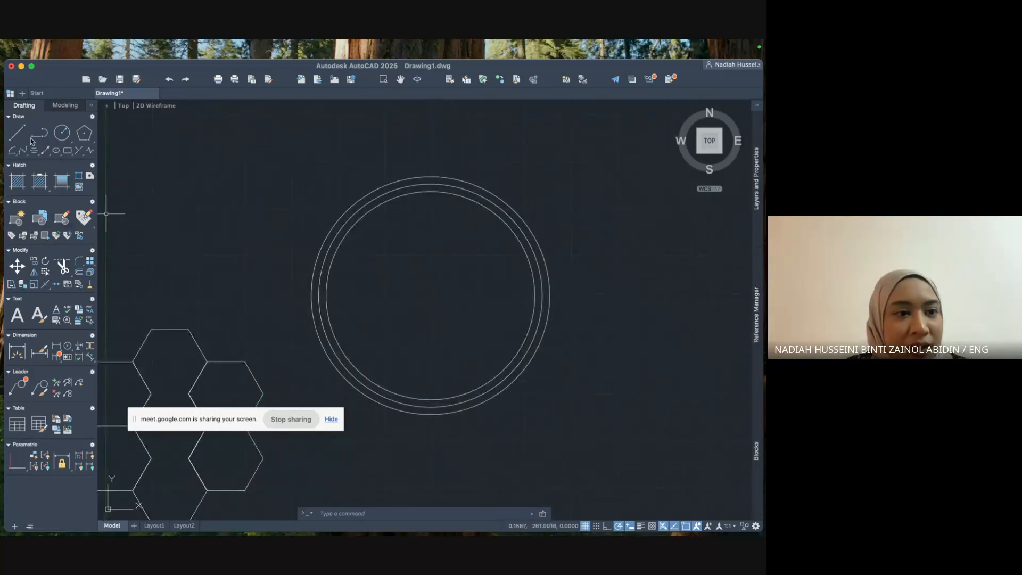
Draw a large open arc right of the concentric circles from start, centre and end points.
click(18, 151)
scroll(506, 148, down, 2)
click(598, 172)
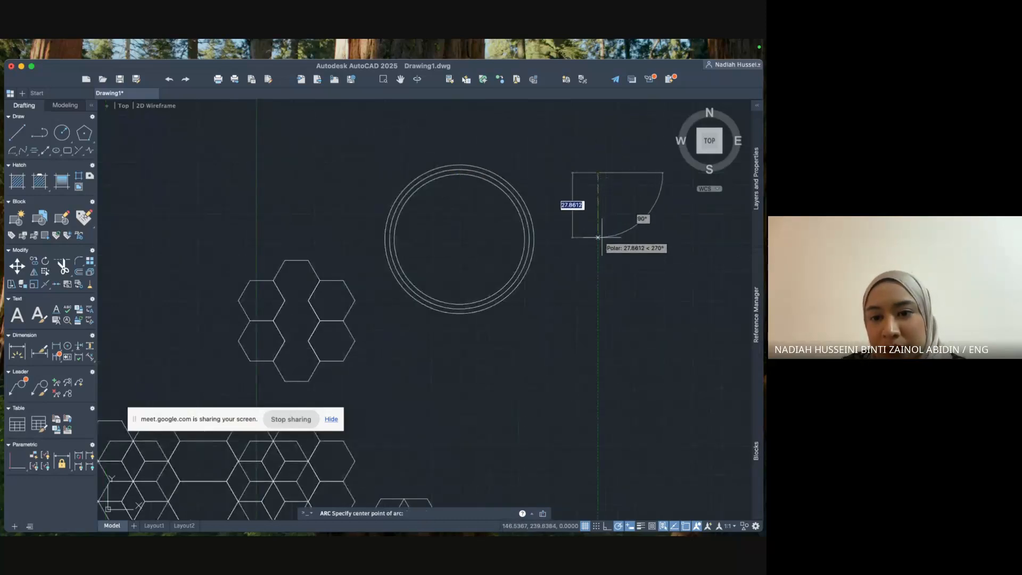
click(598, 238)
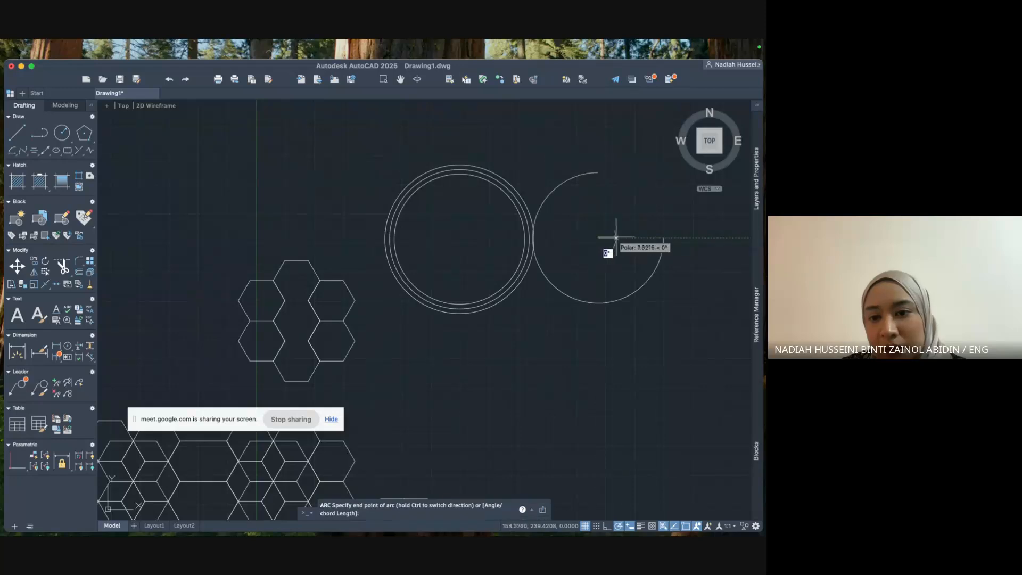
click(662, 238)
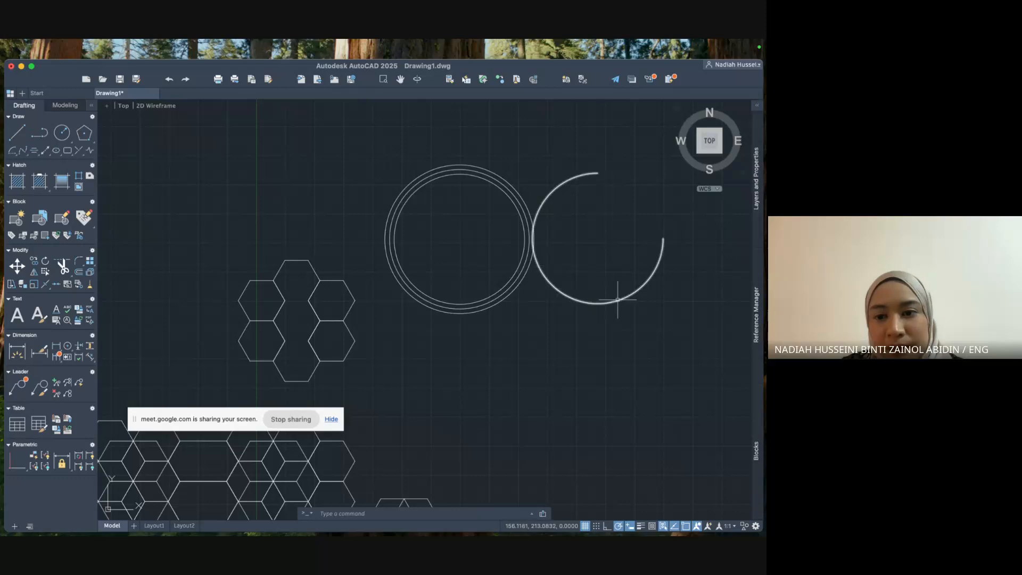
click(16, 153)
click(26, 162)
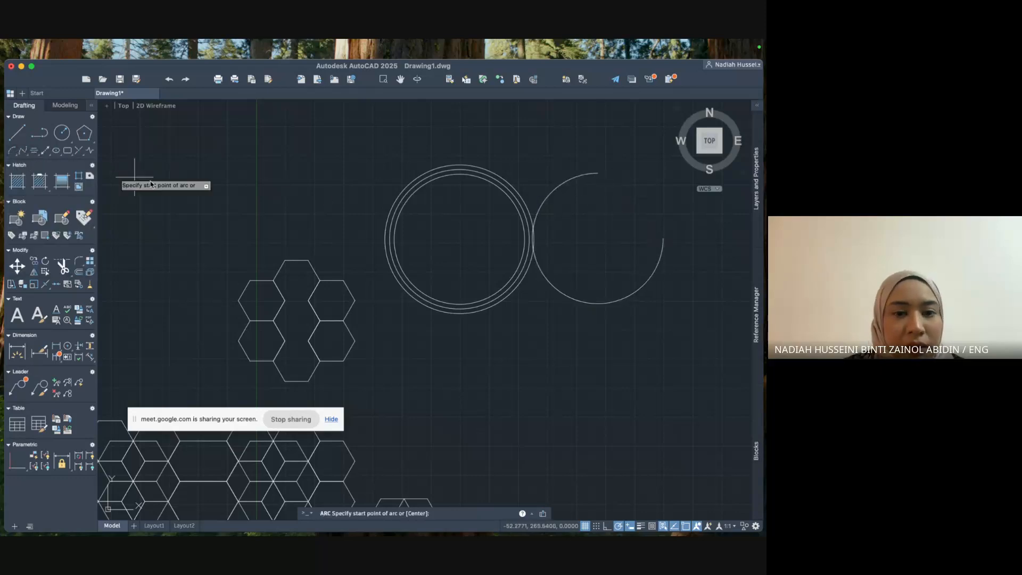
click(209, 129)
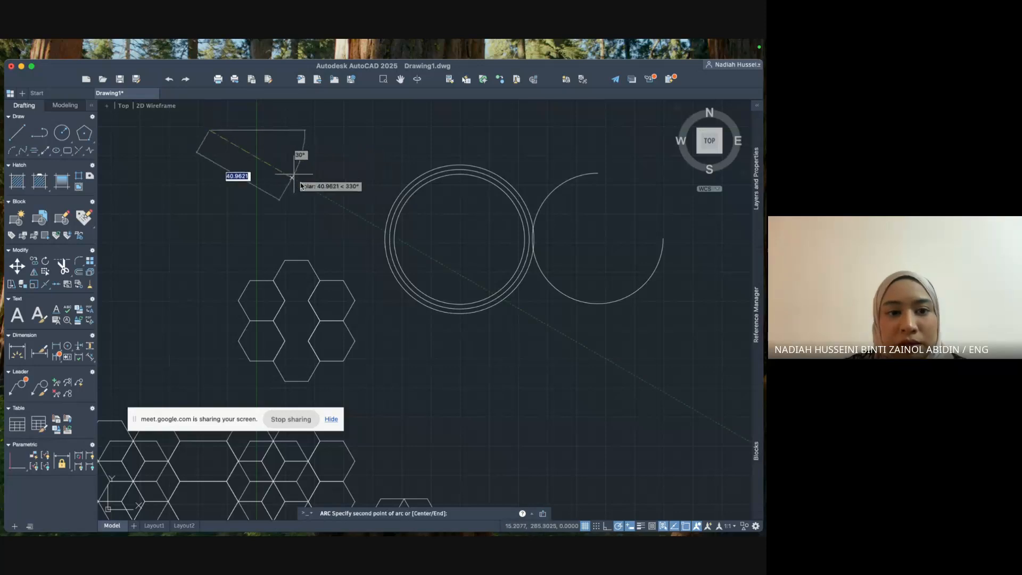
click(208, 272)
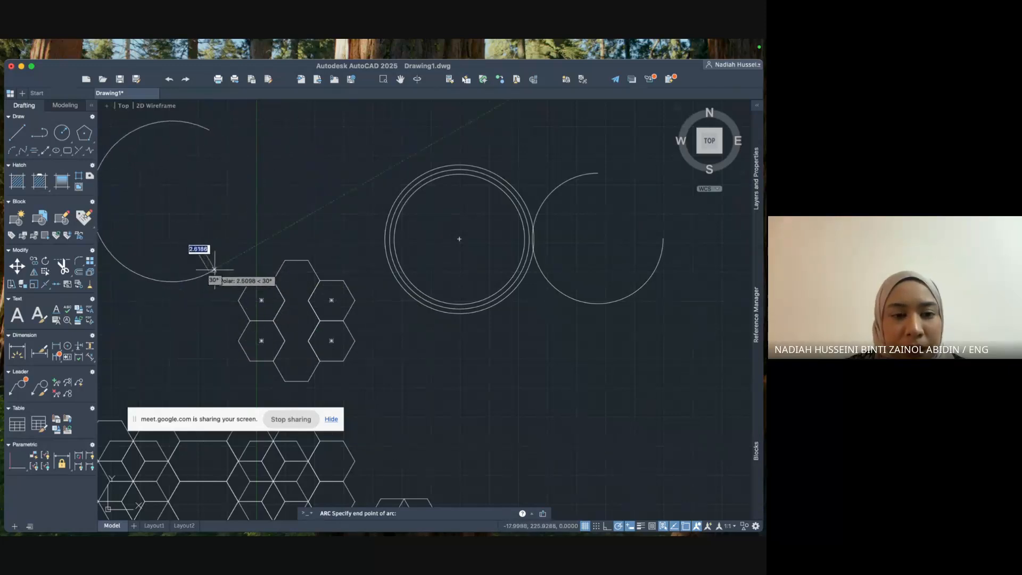
click(212, 272)
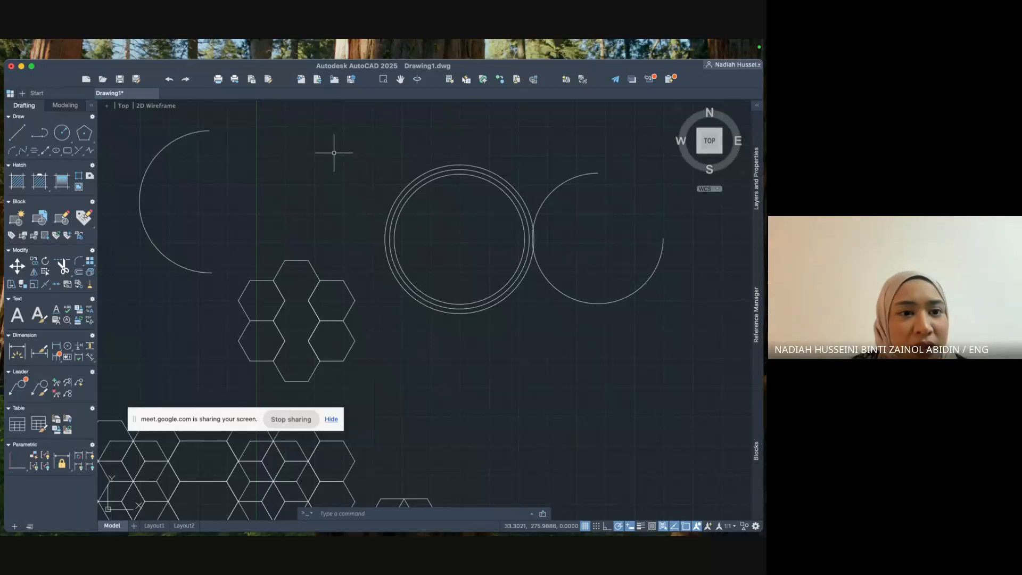
click(198, 131)
key(Delete)
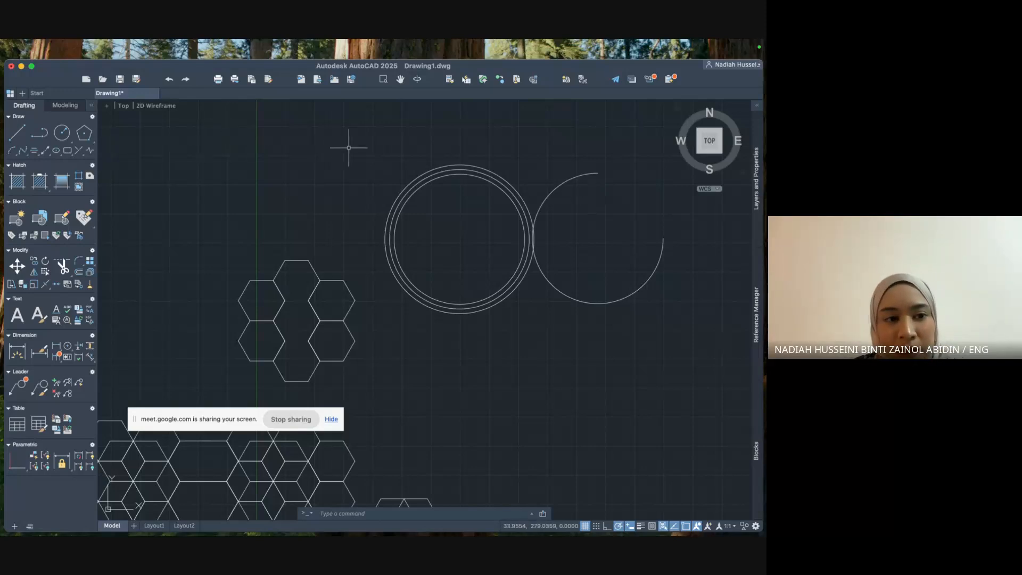
click(23, 152)
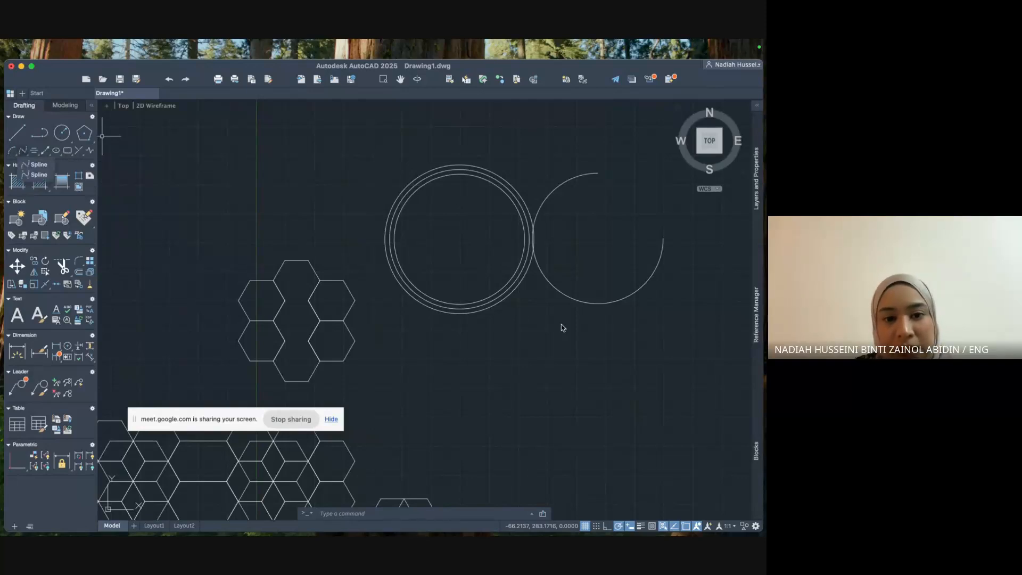
click(44, 166)
click(457, 351)
click(504, 414)
click(591, 360)
click(648, 424)
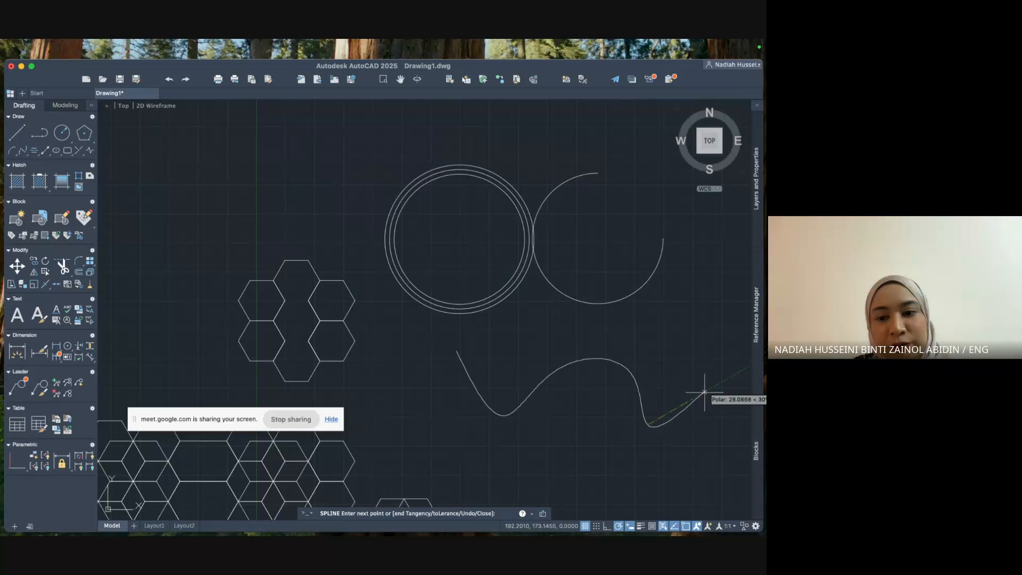
click(721, 311)
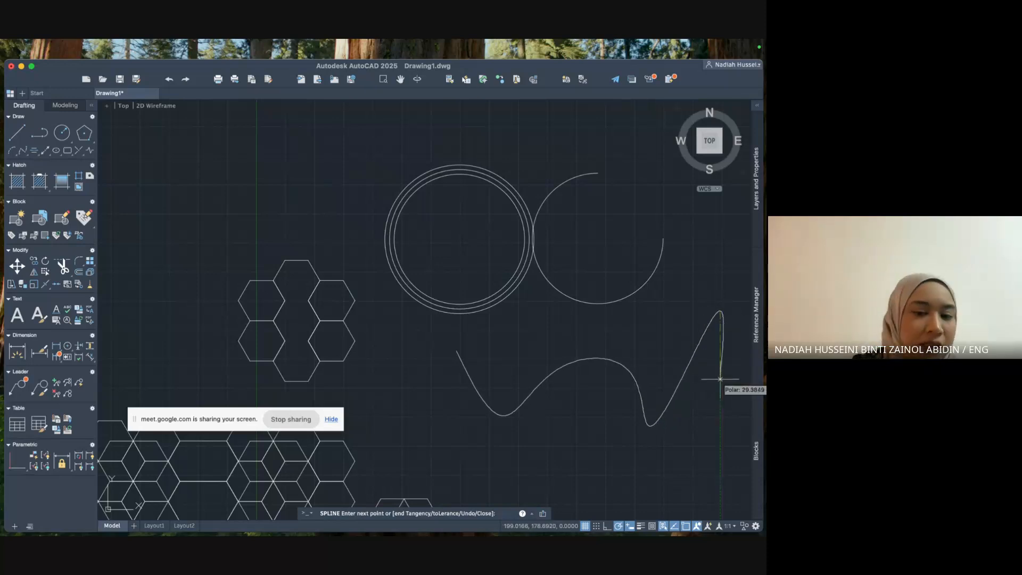
key(Escape)
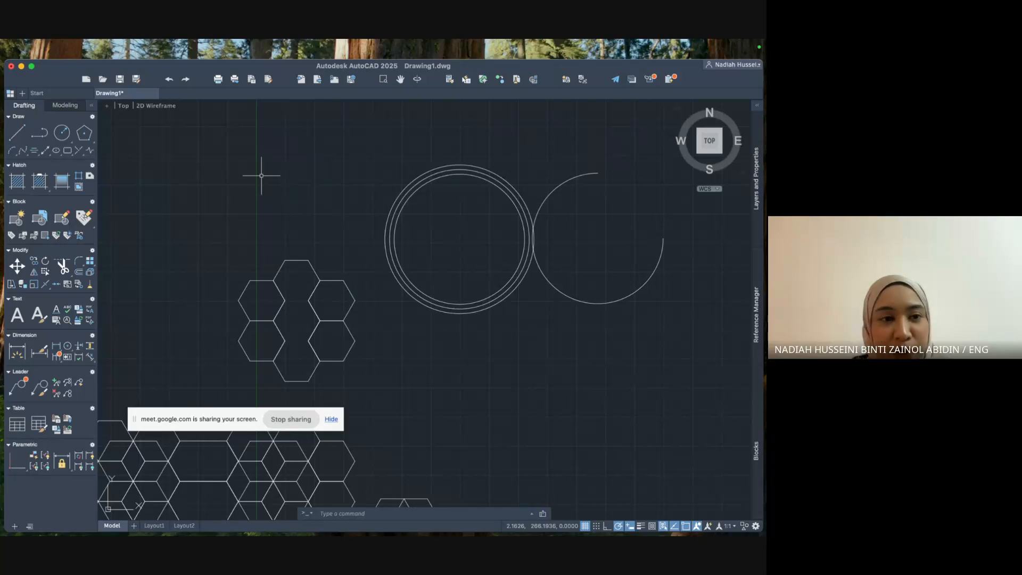
click(22, 151)
click(198, 161)
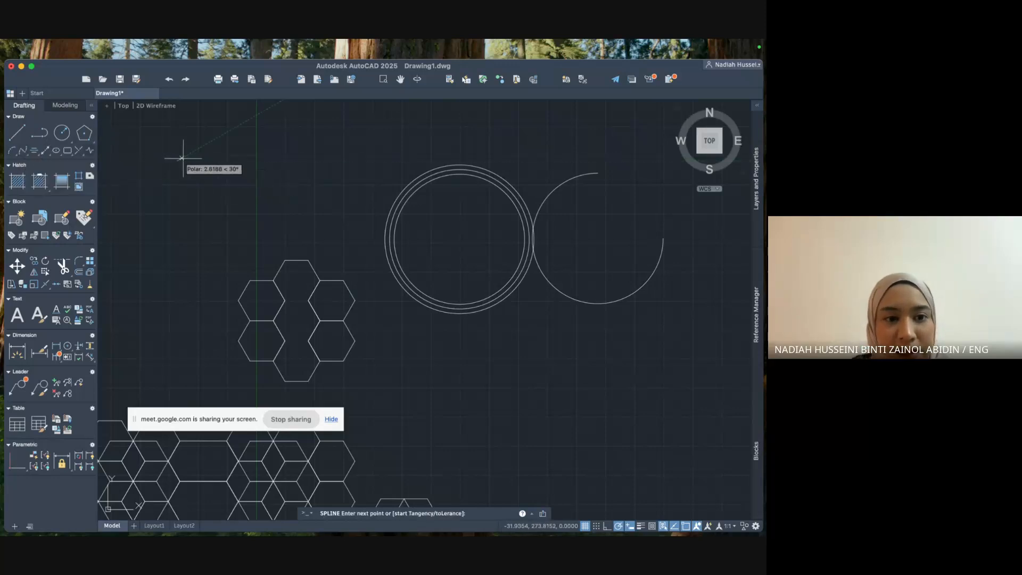
click(306, 217)
click(330, 154)
click(435, 146)
click(501, 127)
key(Escape)
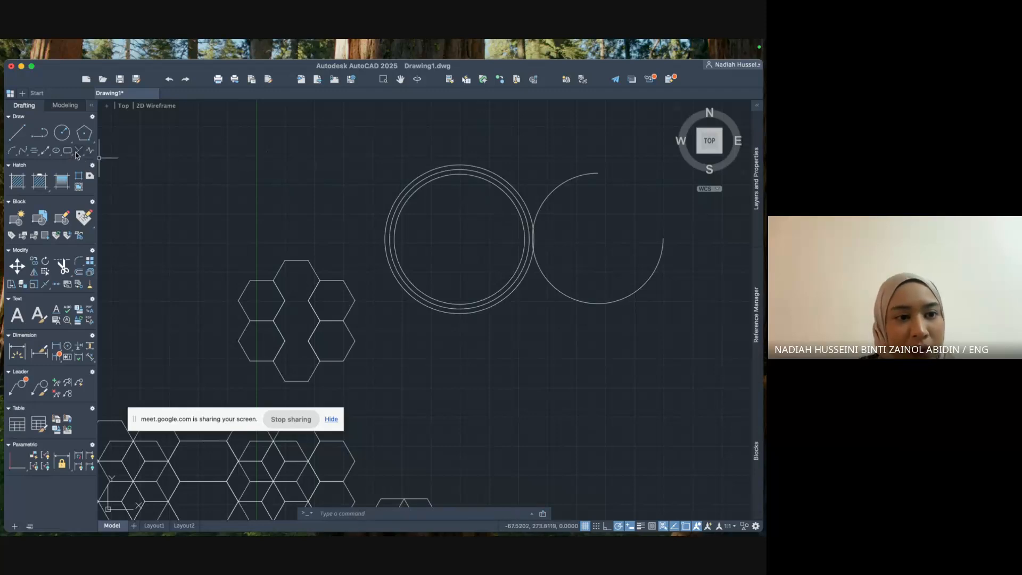
Click on the drawing near the circles and adjust the view above the hexagons.
click(452, 213)
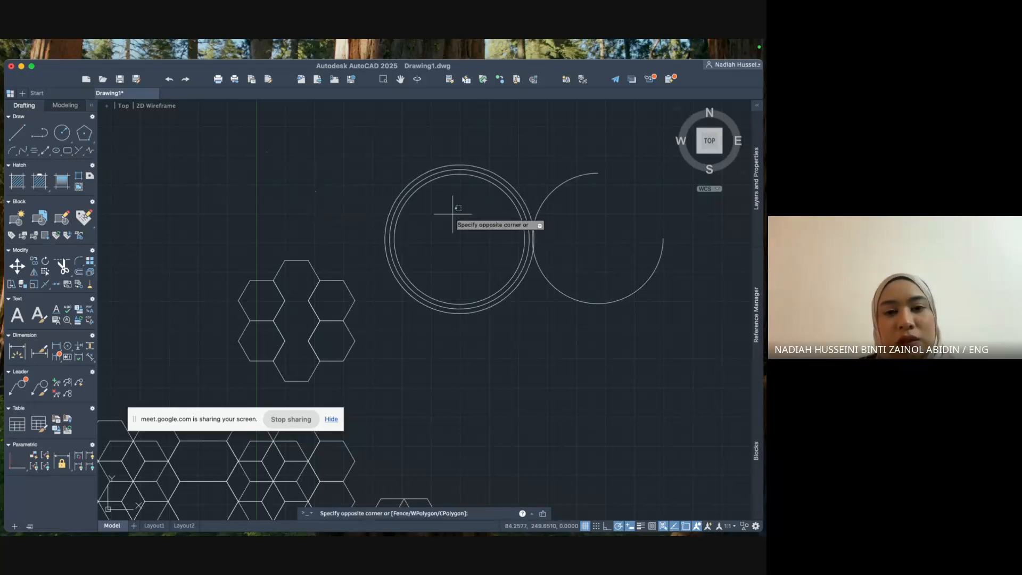
click(459, 209)
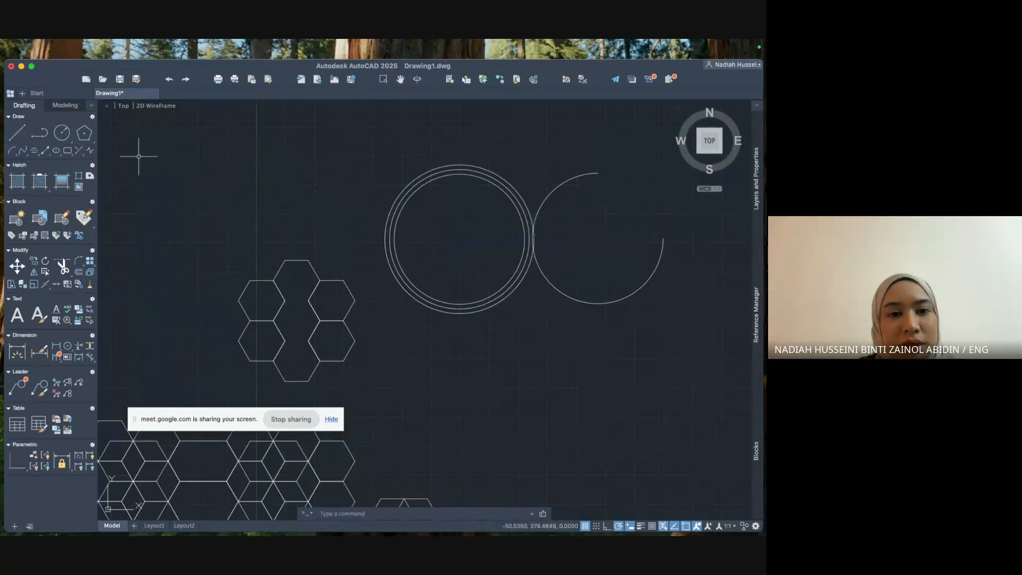
scroll(268, 150, up, 4)
click(263, 148)
click(330, 219)
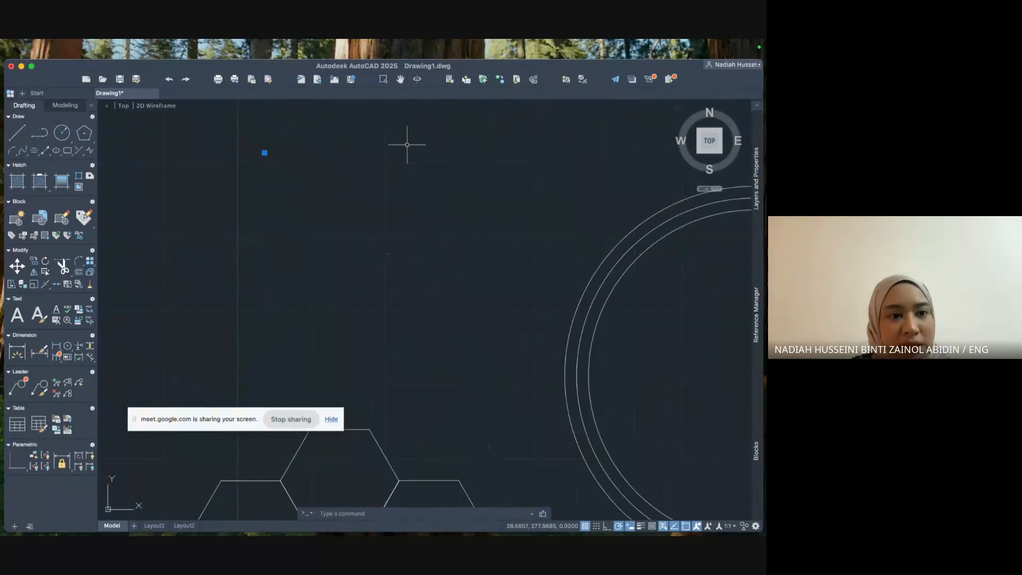
Draw a horizontal break line left of the circles and place its zigzag symbol.
click(89, 152)
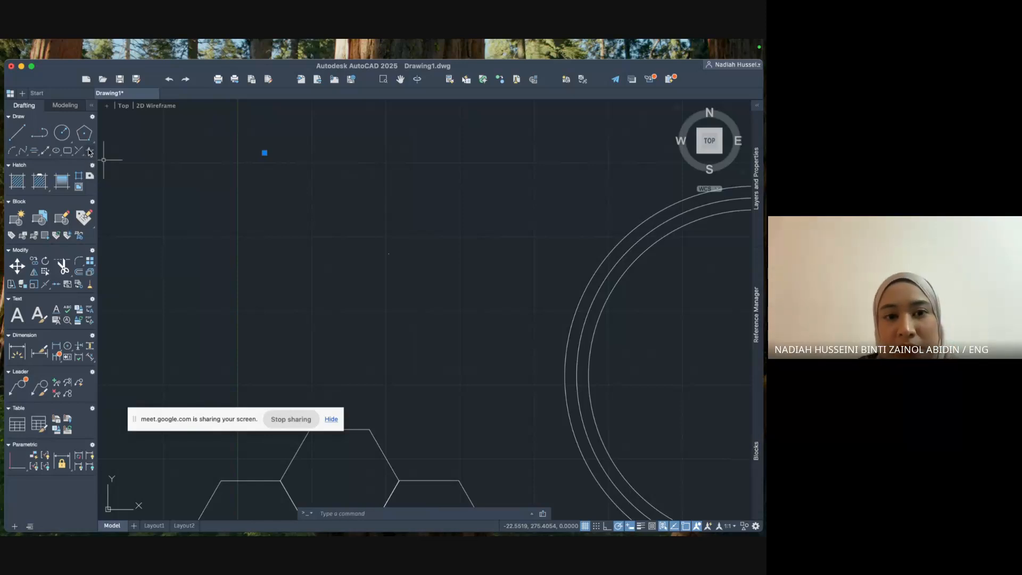
click(254, 210)
click(443, 210)
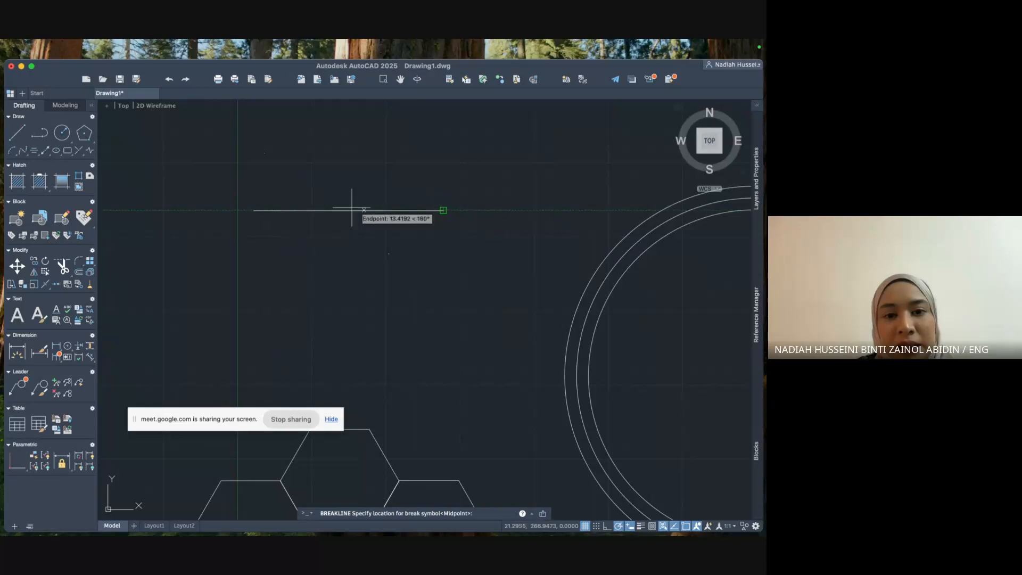
click(288, 210)
scroll(303, 210, up, 8)
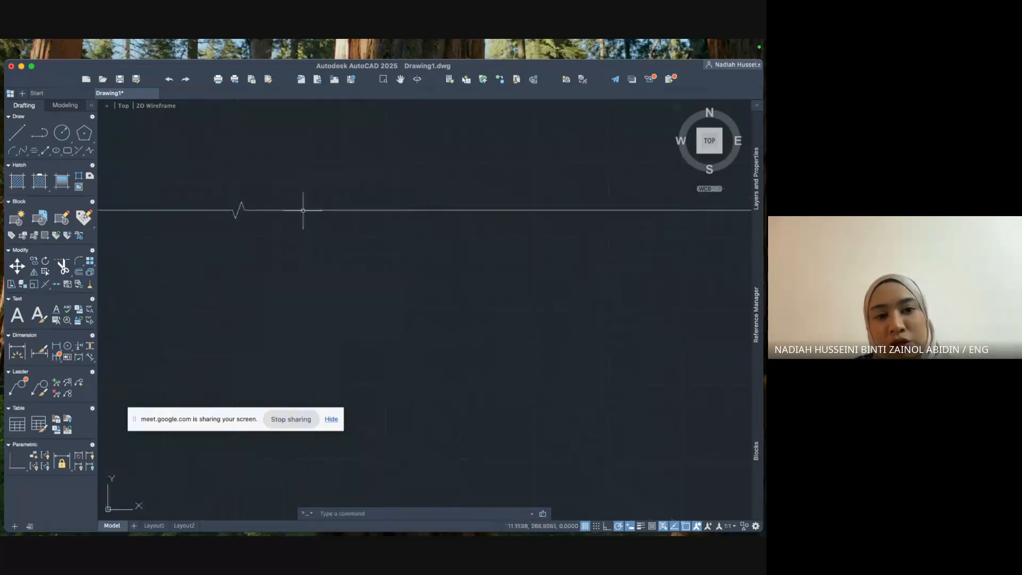
scroll(203, 211, down, 10)
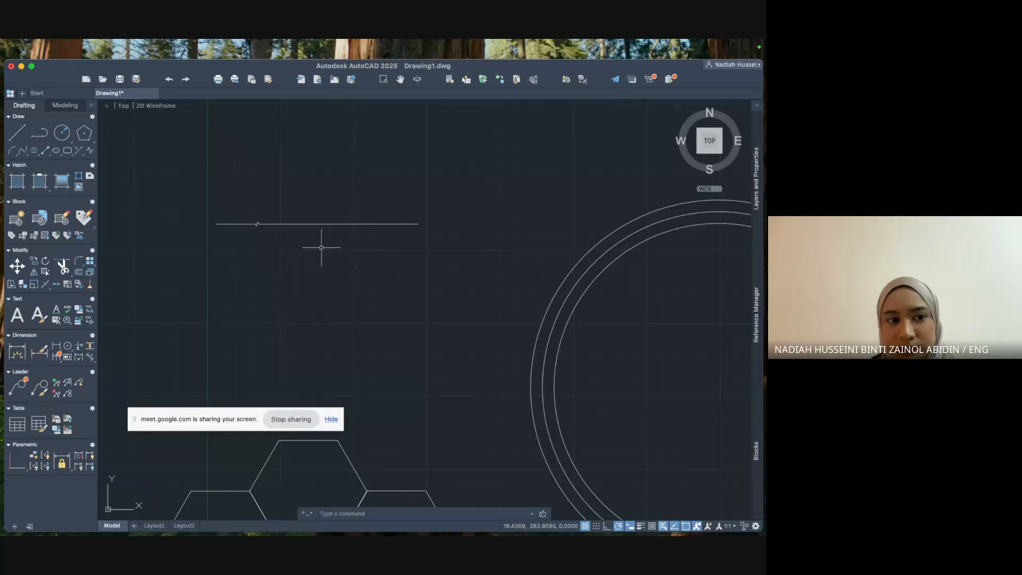
Switch back to Google Meet, close the recording notice and show the People list.
key(ctrl+Up)
mouse_move(554, 57)
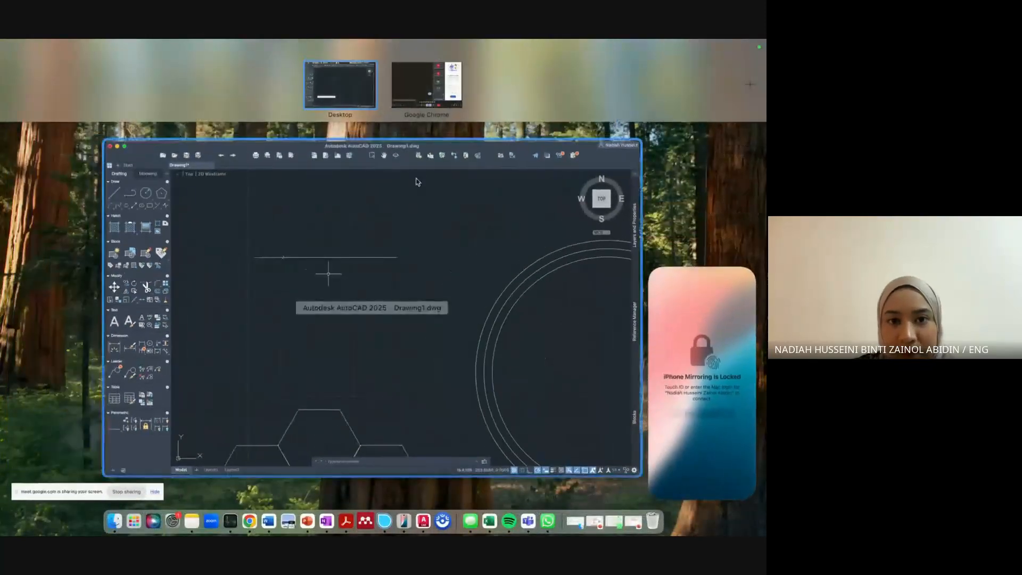
click(428, 69)
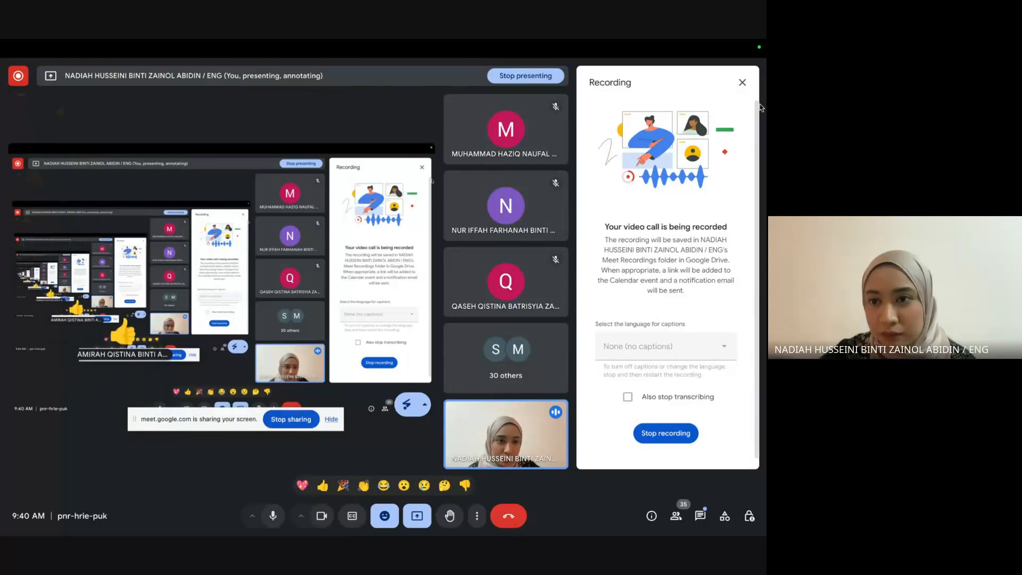
click(743, 82)
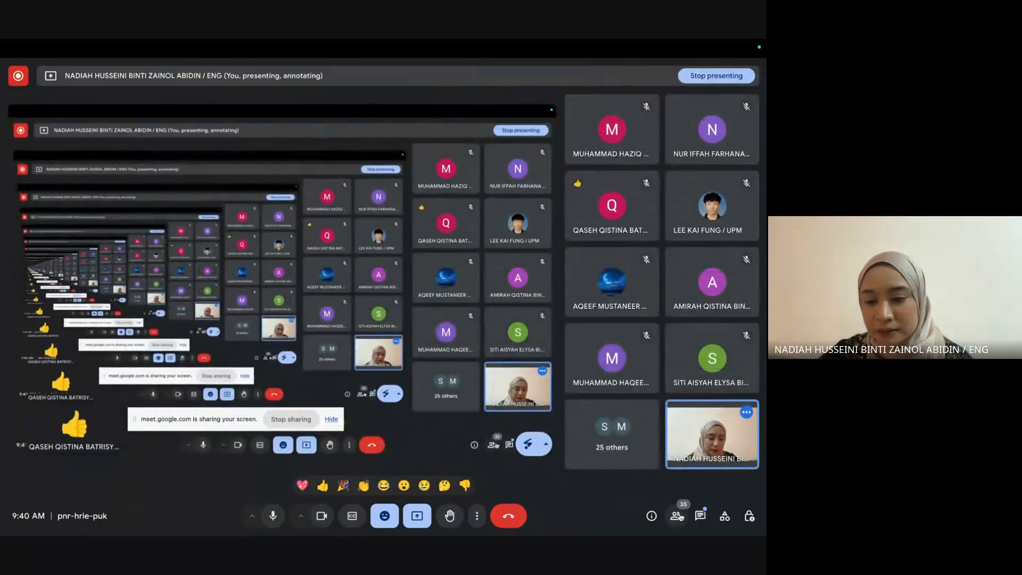
click(676, 516)
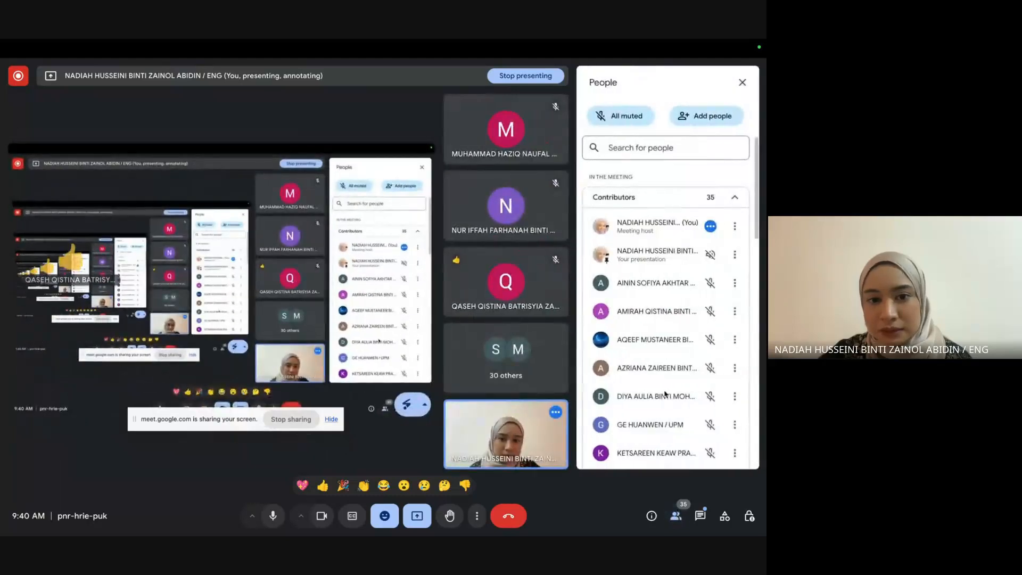
scroll(664, 394, down, 10)
scroll(665, 394, up, 10)
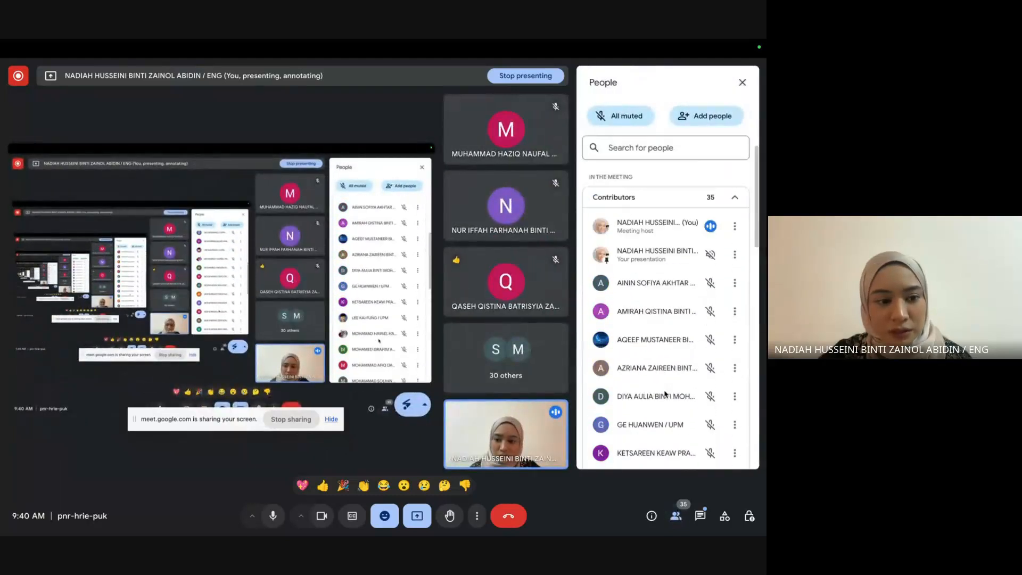
scroll(664, 394, down, 10)
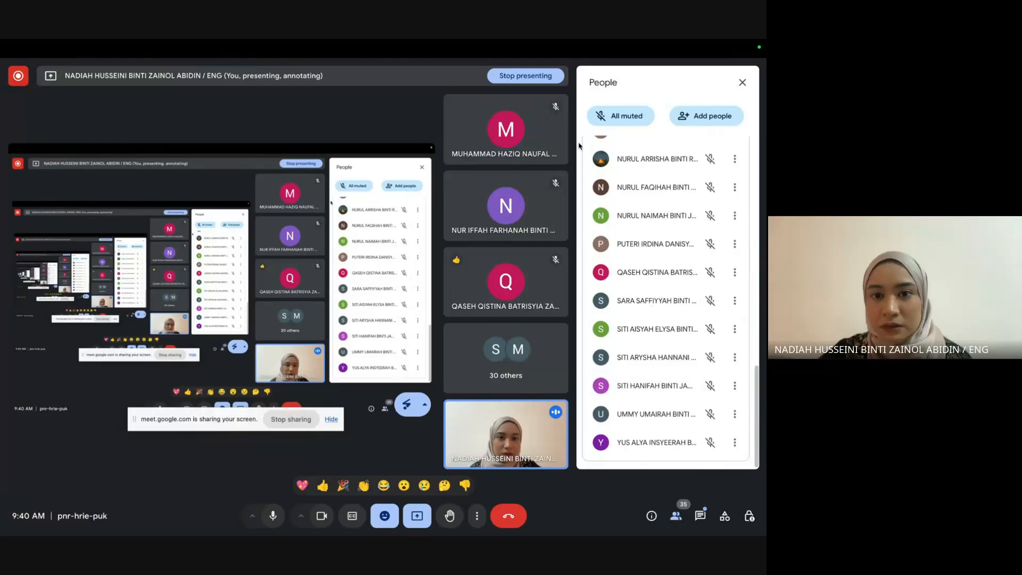
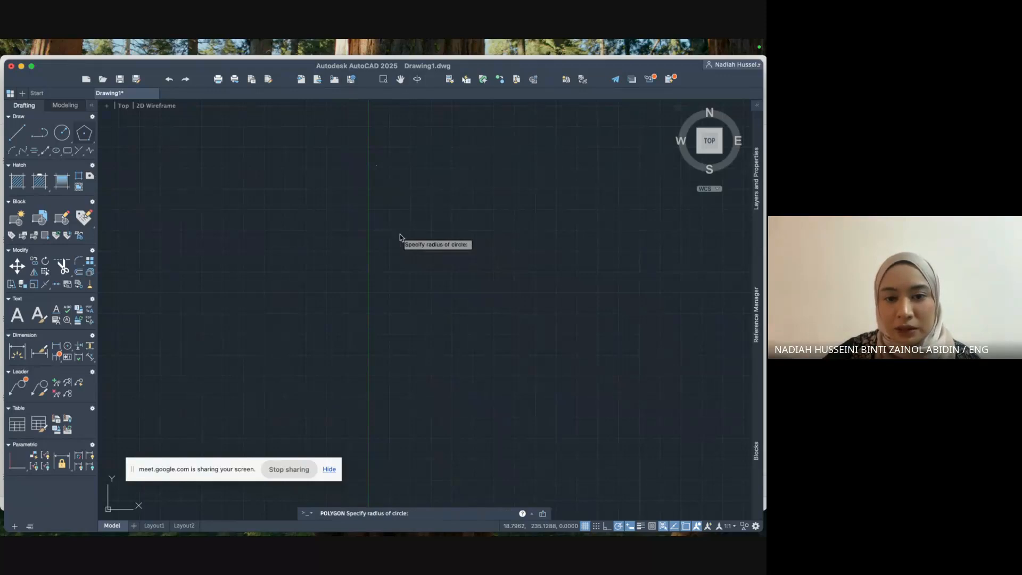
Enter radius 1 to complete the hexagon, then zoom and pan so it fills the view.
text(10)
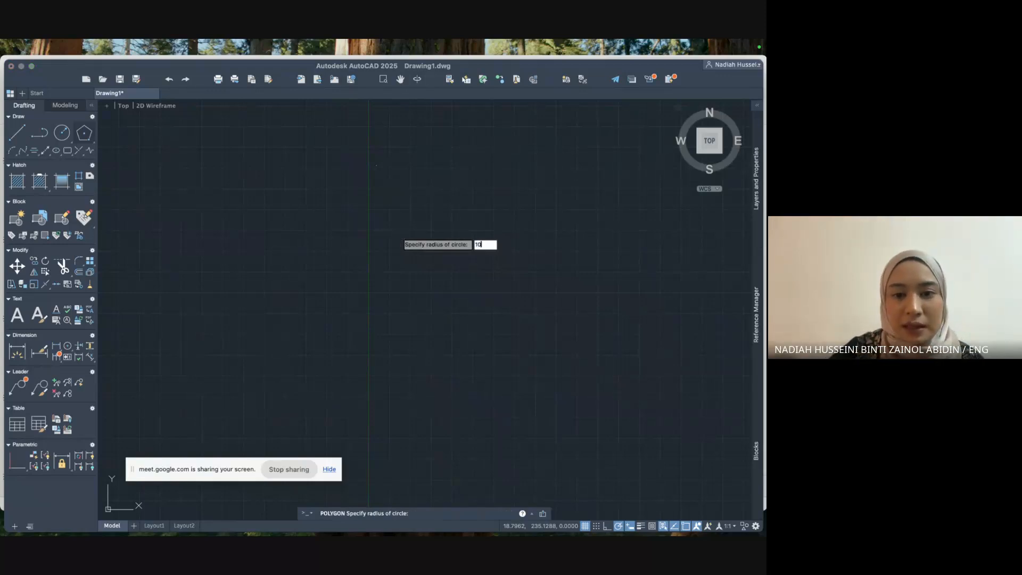
key(Return)
scroll(400, 234, up, 5)
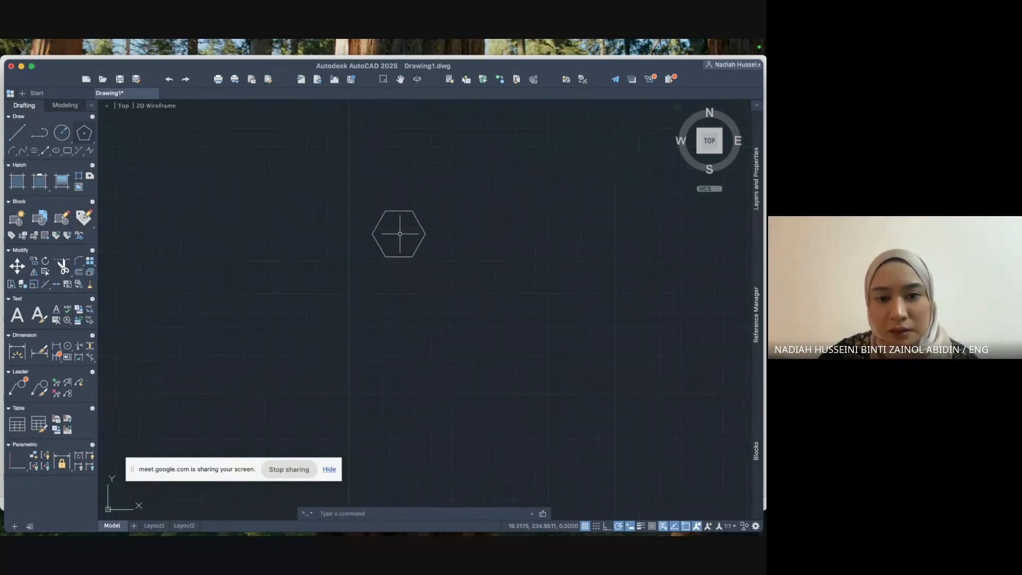
middle_drag(395, 239, 391, 298)
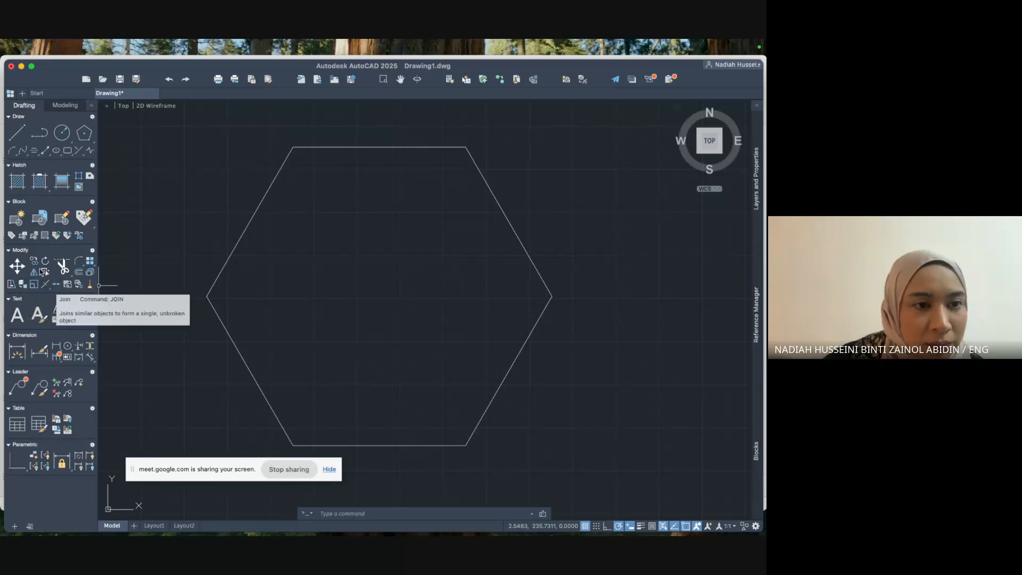
Try a zero-radius fillet between the hexagon's top edge and its adjoining edge.
click(361, 511)
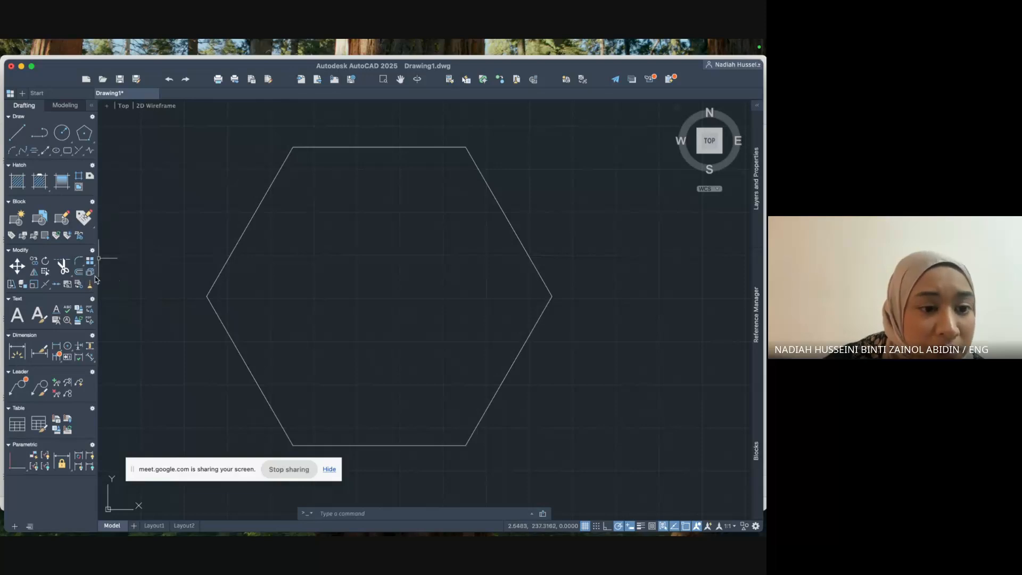
click(78, 263)
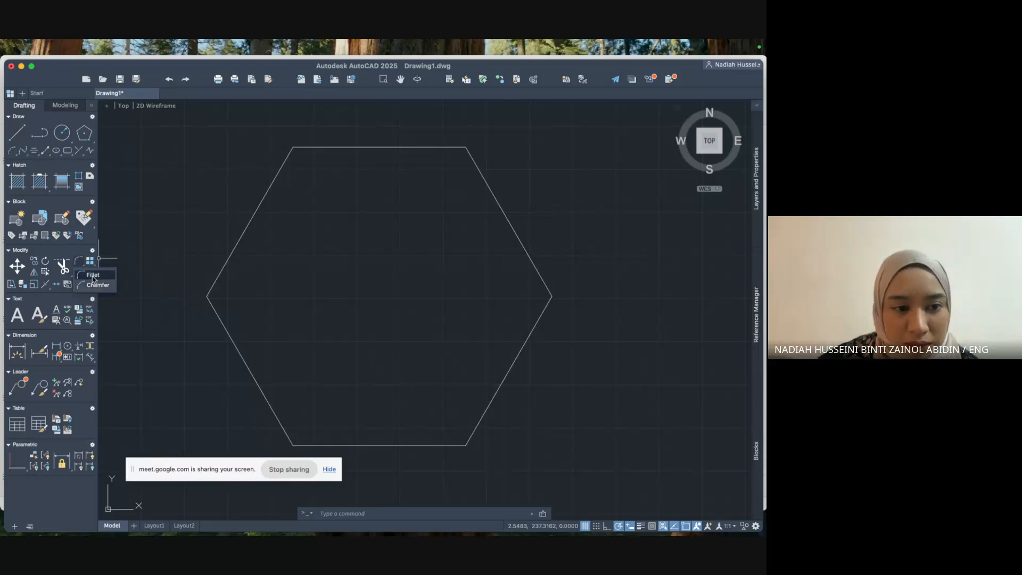
click(93, 276)
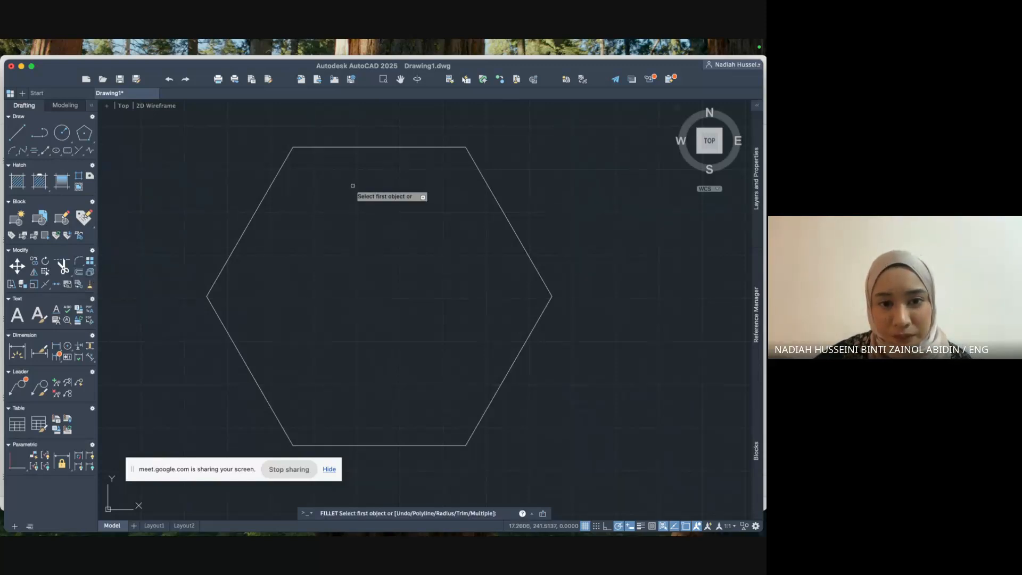
click(338, 147)
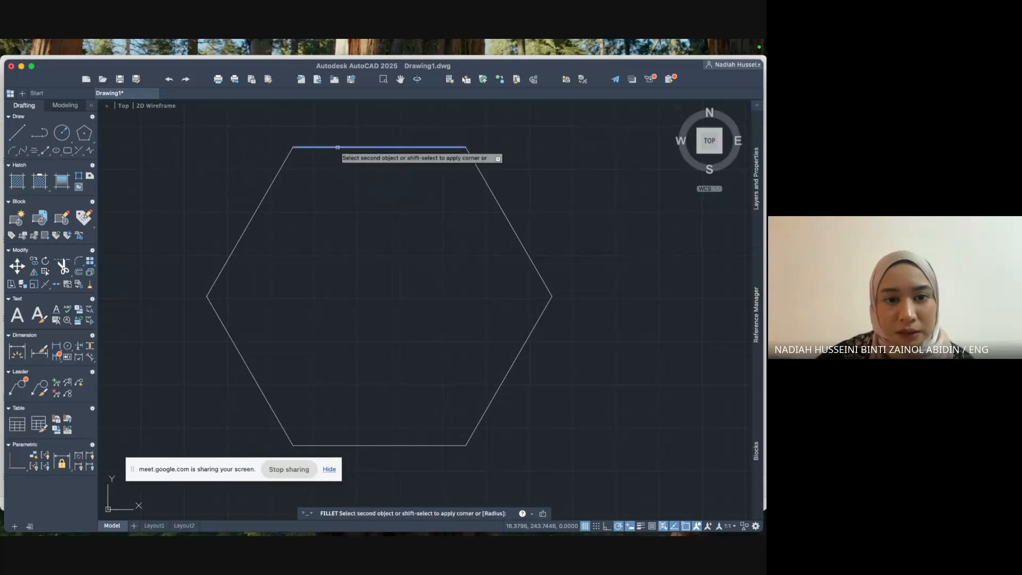
click(285, 157)
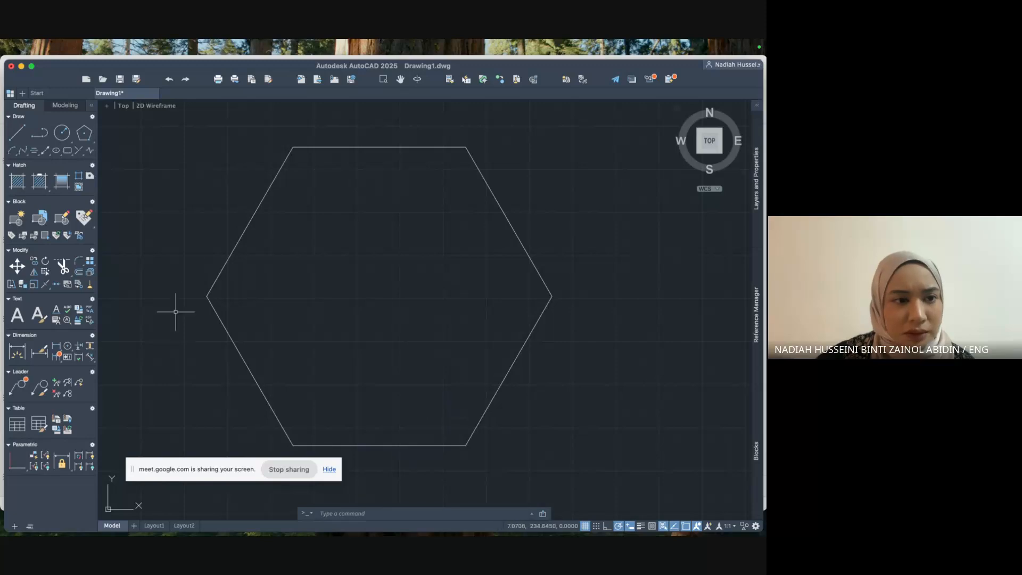
click(83, 262)
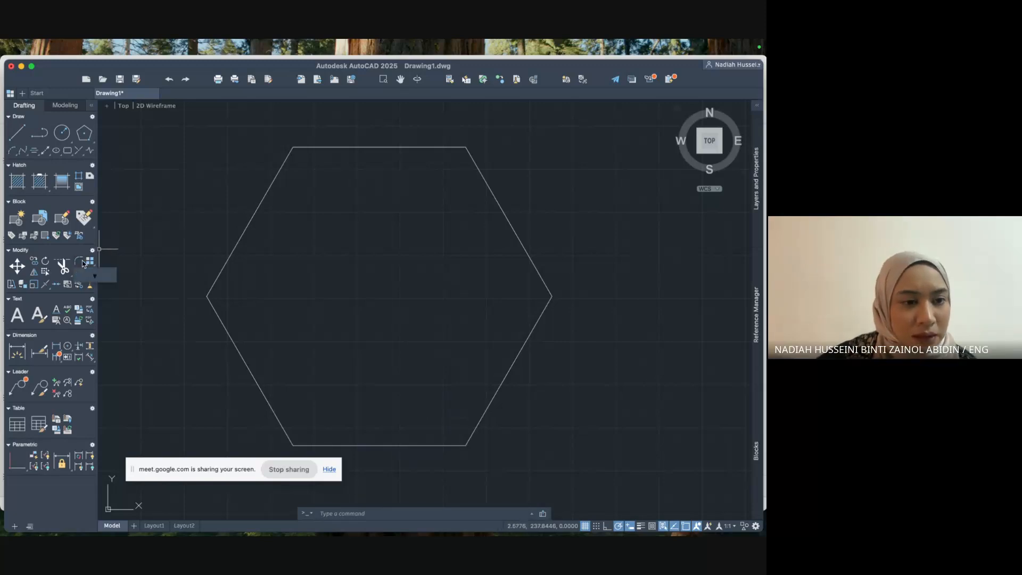
click(91, 275)
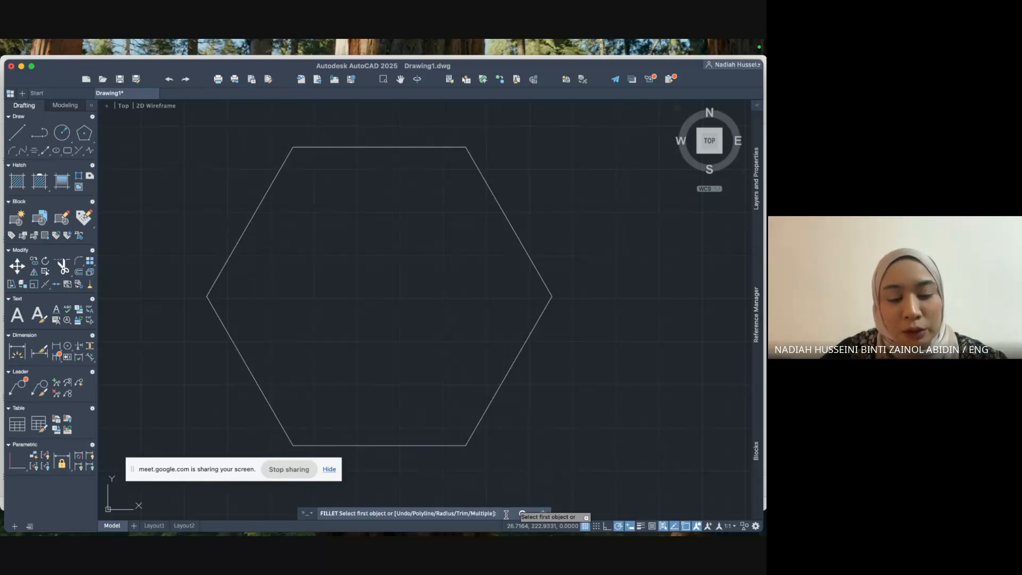
Round the hexagon's top-left corner with a radius 2 fillet between the top and upper-left edges.
text(r)
key(Return)
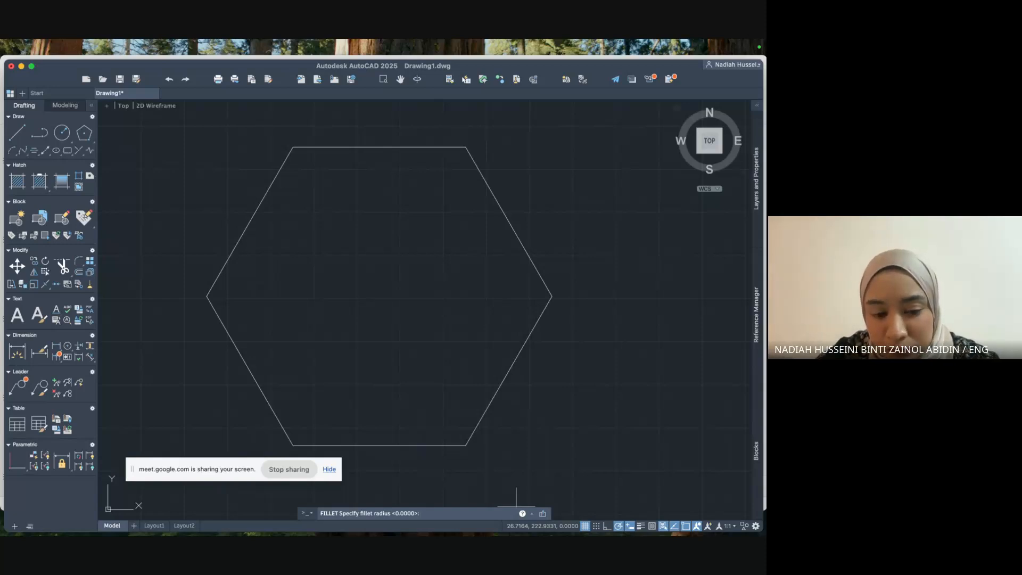
key(Return)
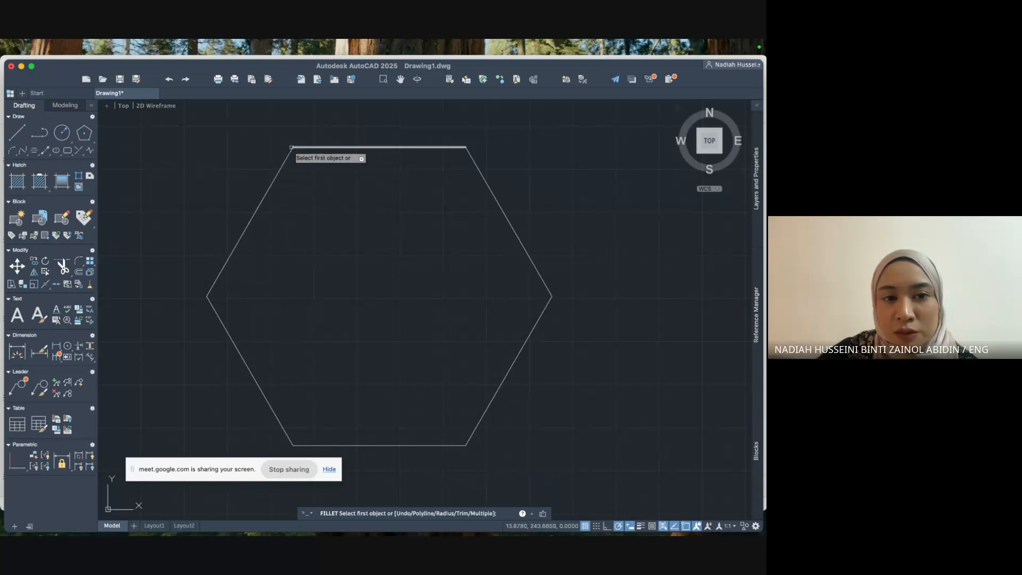
scroll(293, 147, up, 5)
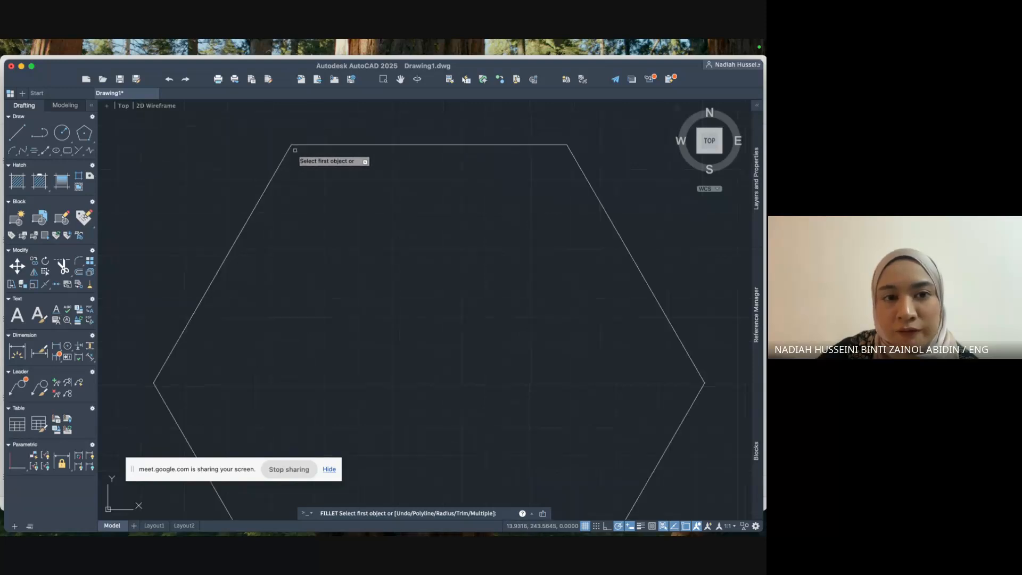
middle_drag(295, 138, 295, 191)
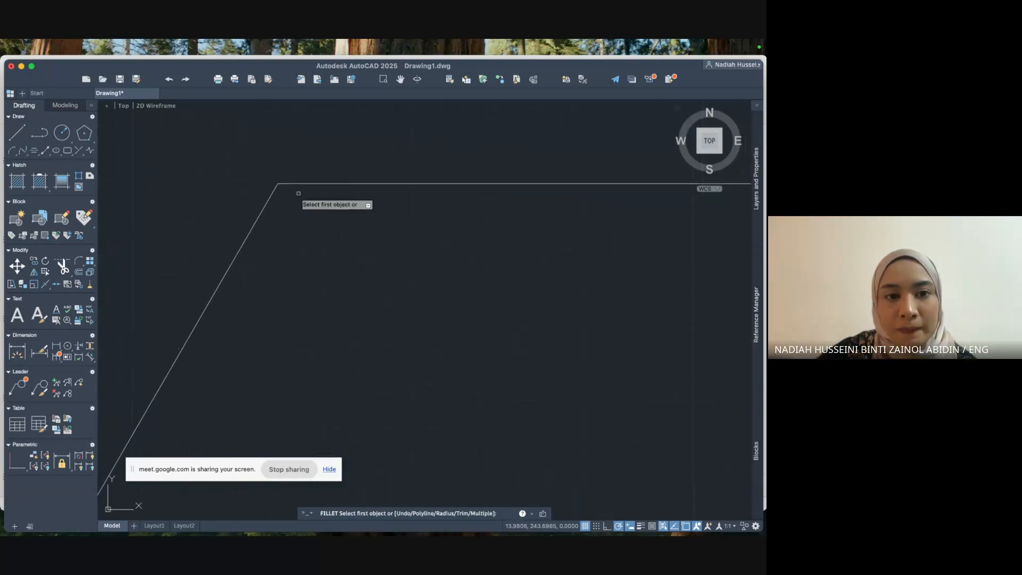
click(309, 183)
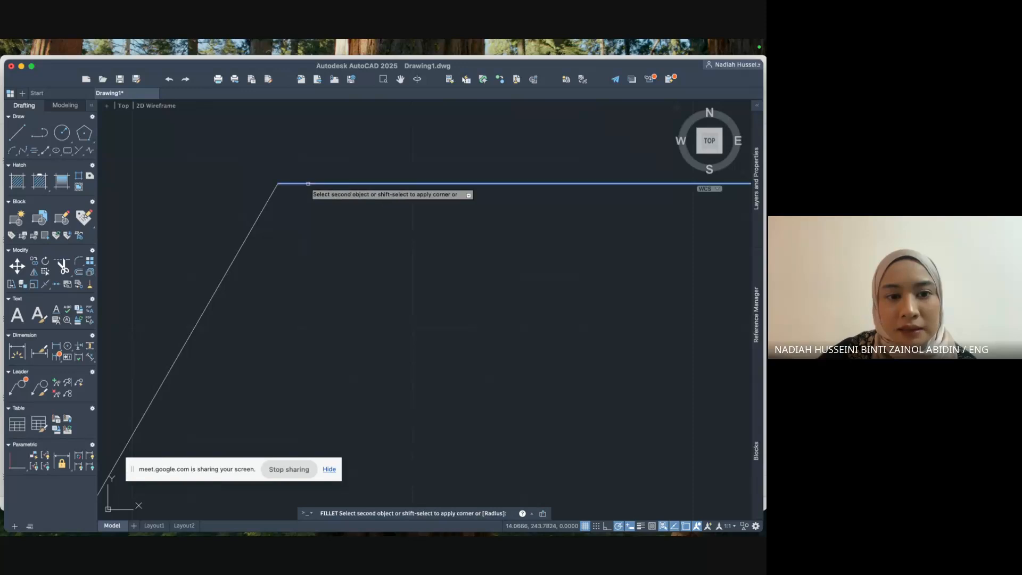
click(273, 194)
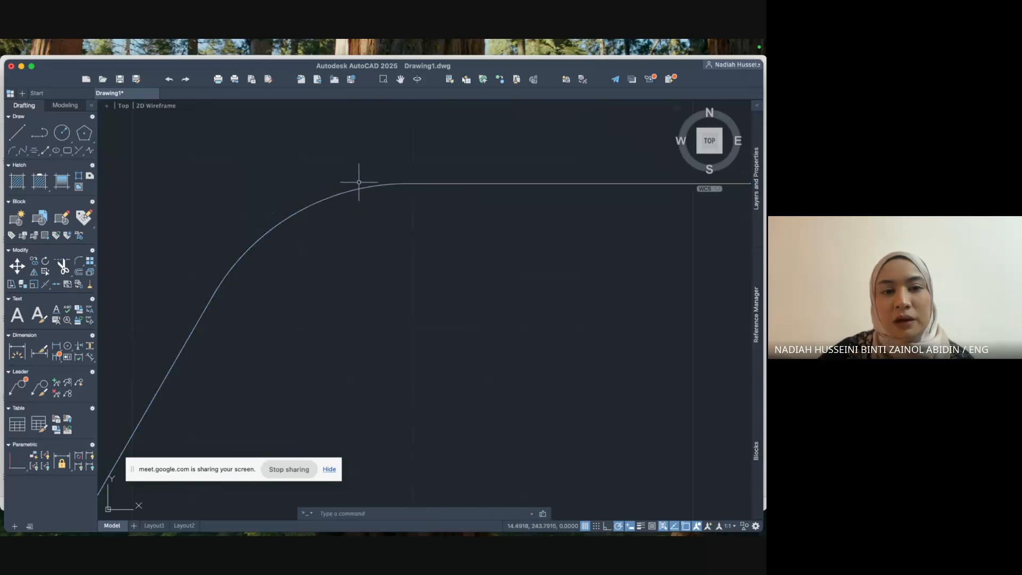
scroll(366, 243, down, 3)
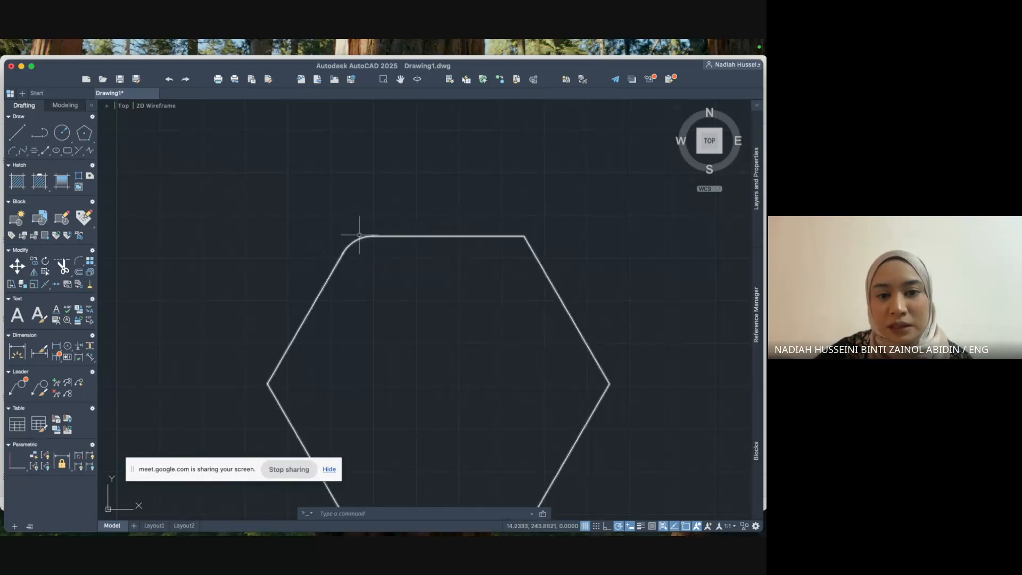
Round the hexagon's top-right corner with a radius 5 fillet between the top and upper-right edges.
scroll(403, 245, down, 2)
mouse_move(406, 245)
middle_down()
mouse_move(377, 243)
mouse_move(357, 226)
middle_up()
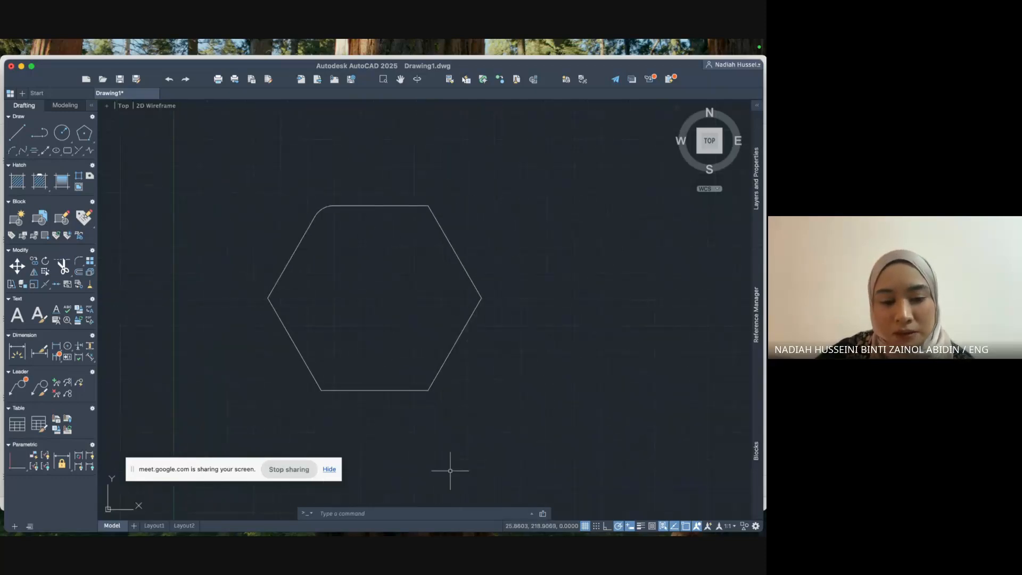
click(80, 263)
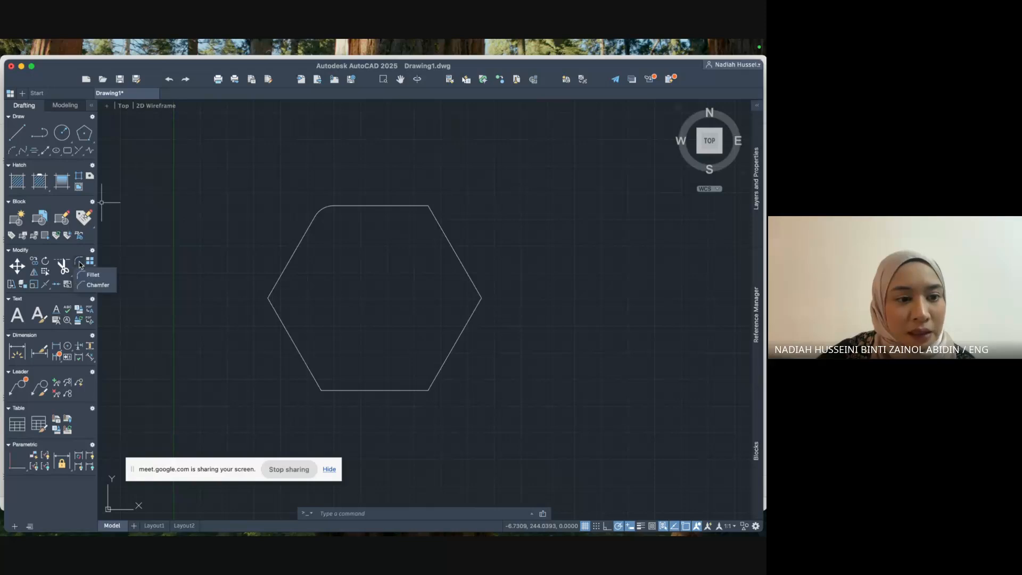
click(87, 274)
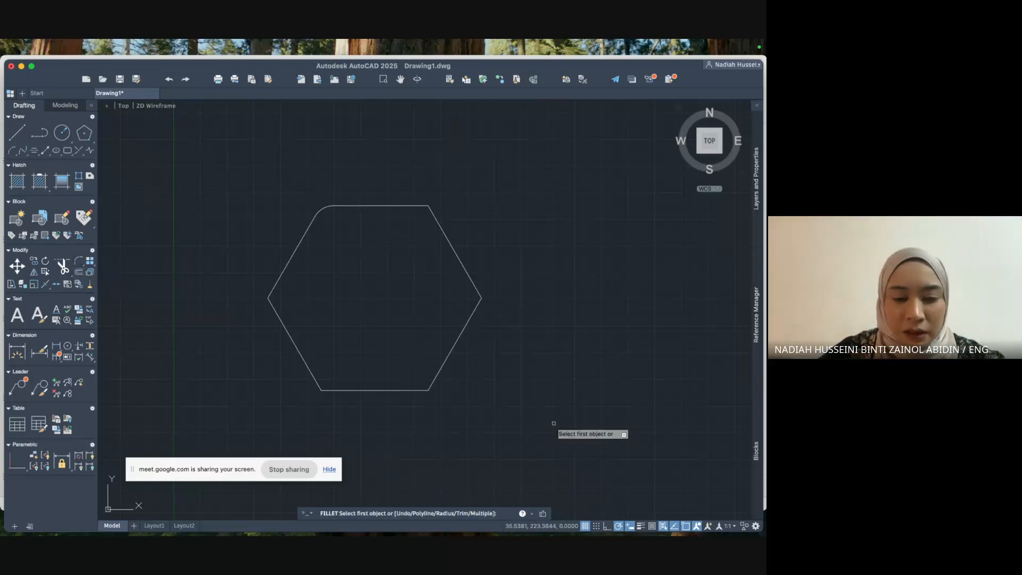
text(R)
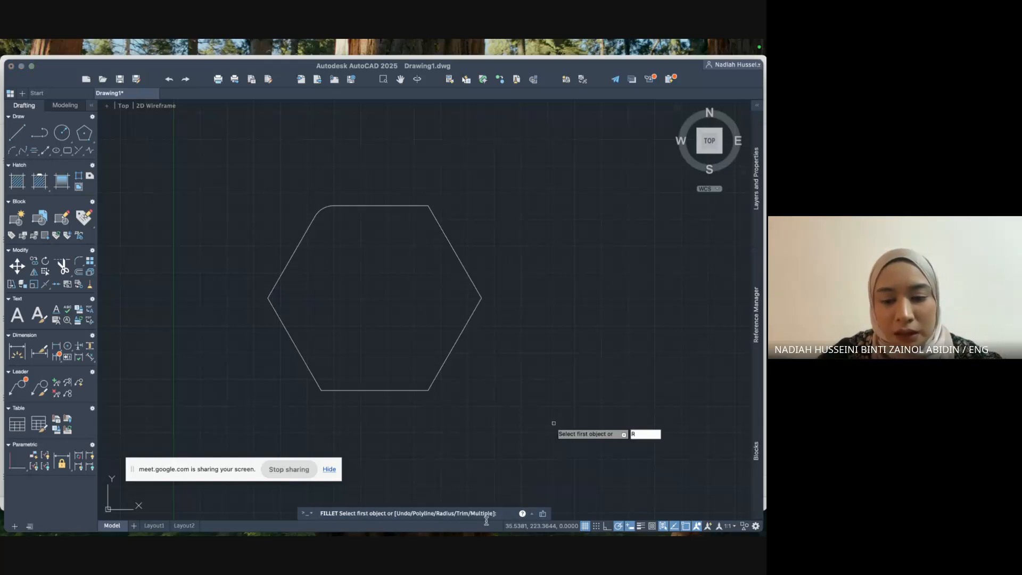
key(Return)
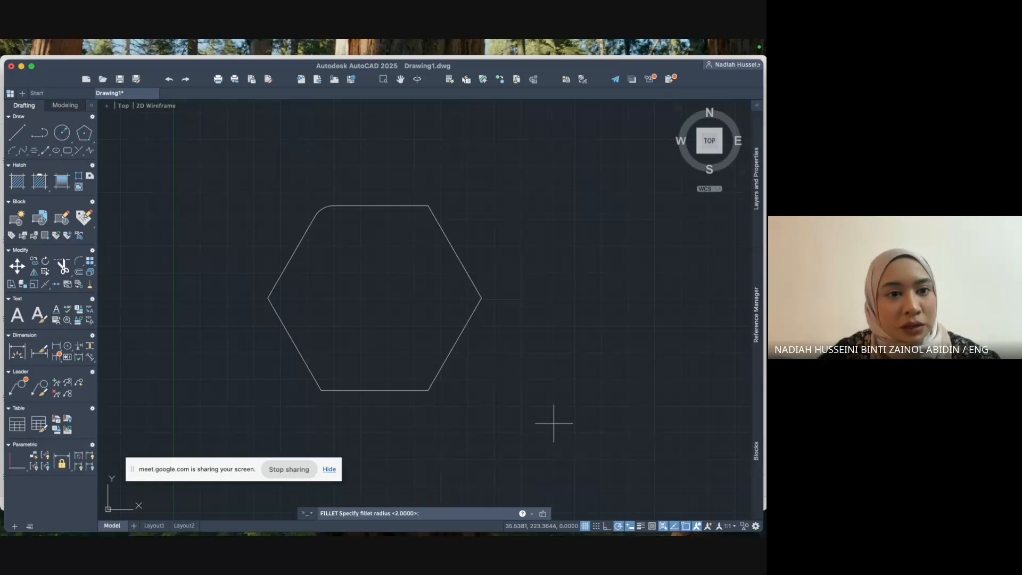
text(5)
key(Return)
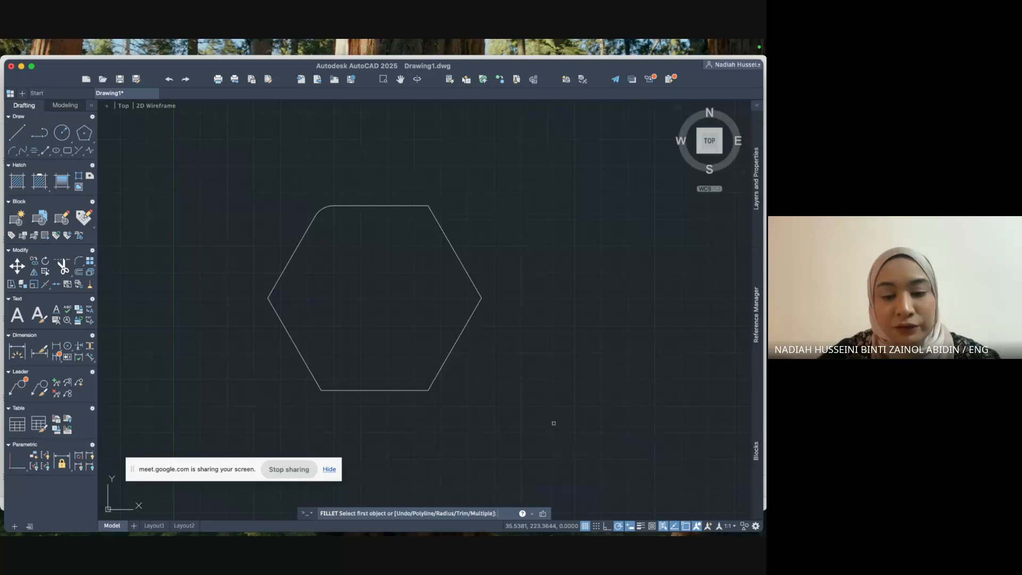
click(416, 206)
click(439, 225)
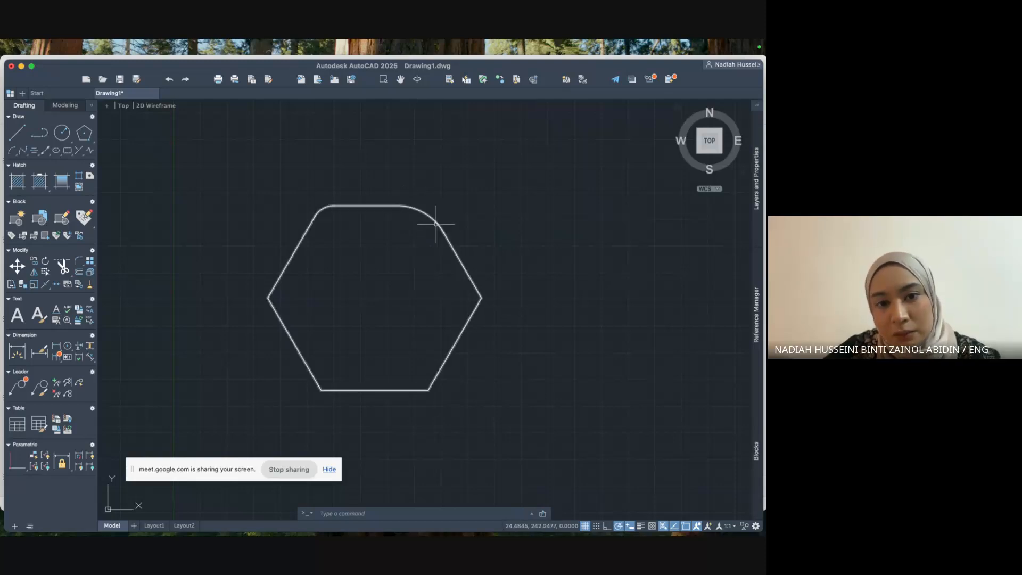
mouse_move(440, 224)
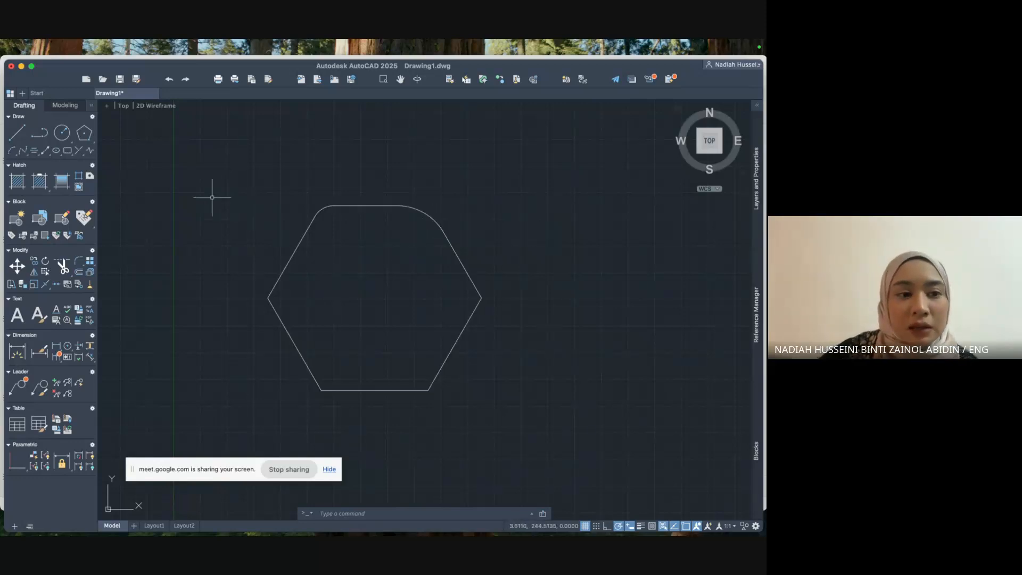
Start Chamfer and set both chamfer distances to 2.
click(79, 264)
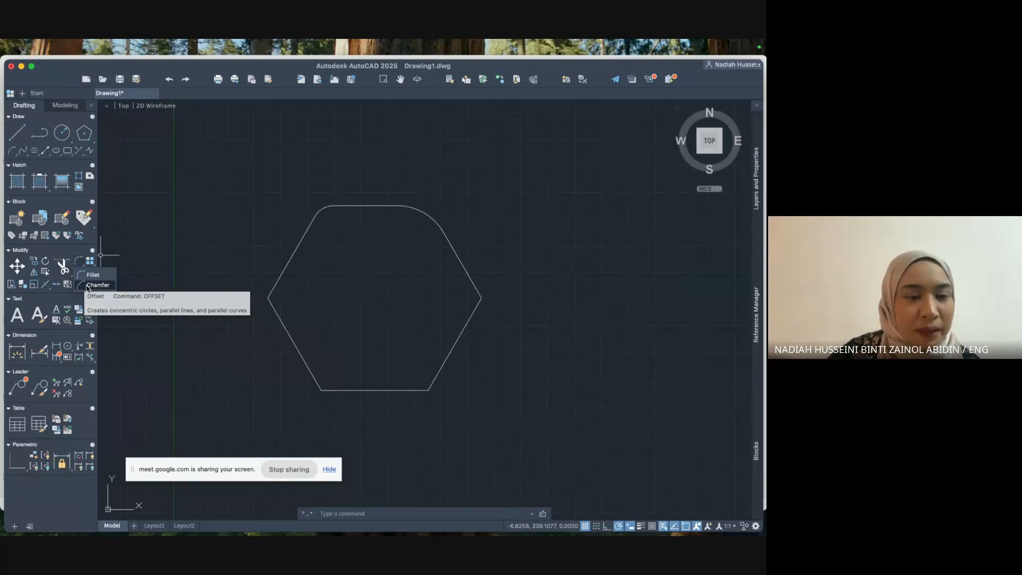
click(88, 286)
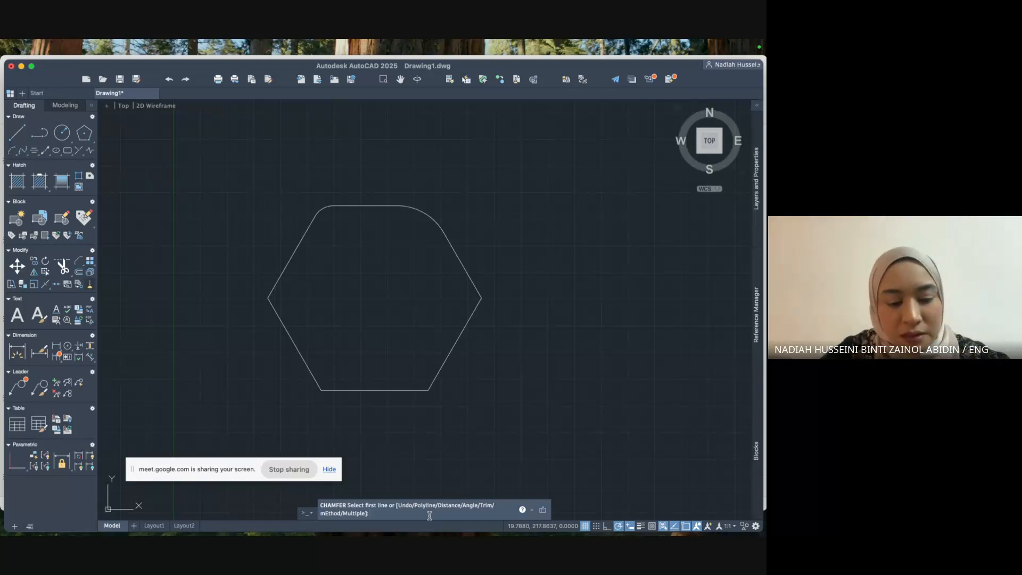
text(D)
key(Return)
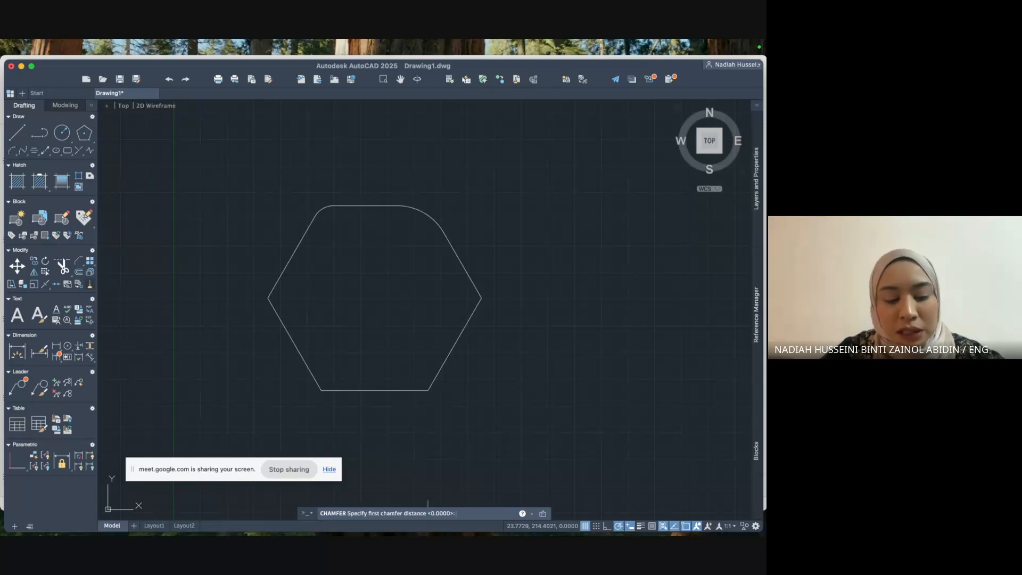
key(Return)
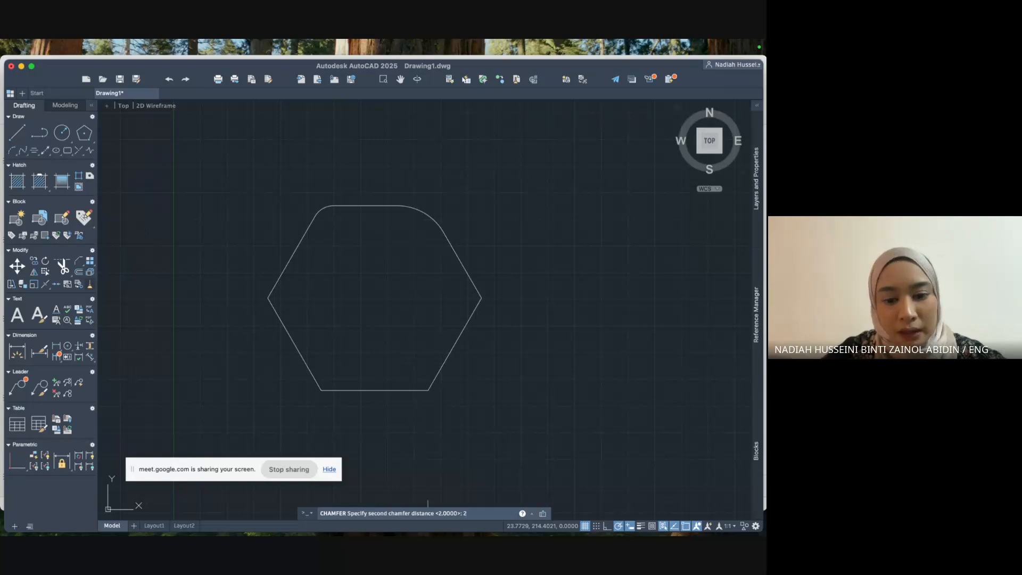
key(Return)
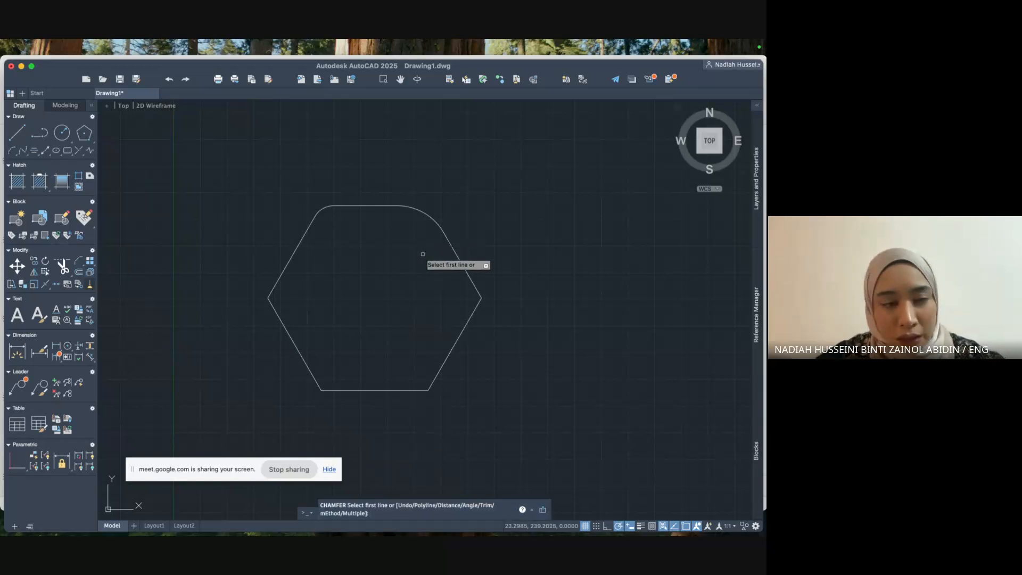
Chamfer the lower-right corner between the diagonal and bottom edges, then undo it.
scroll(443, 371, up, 6)
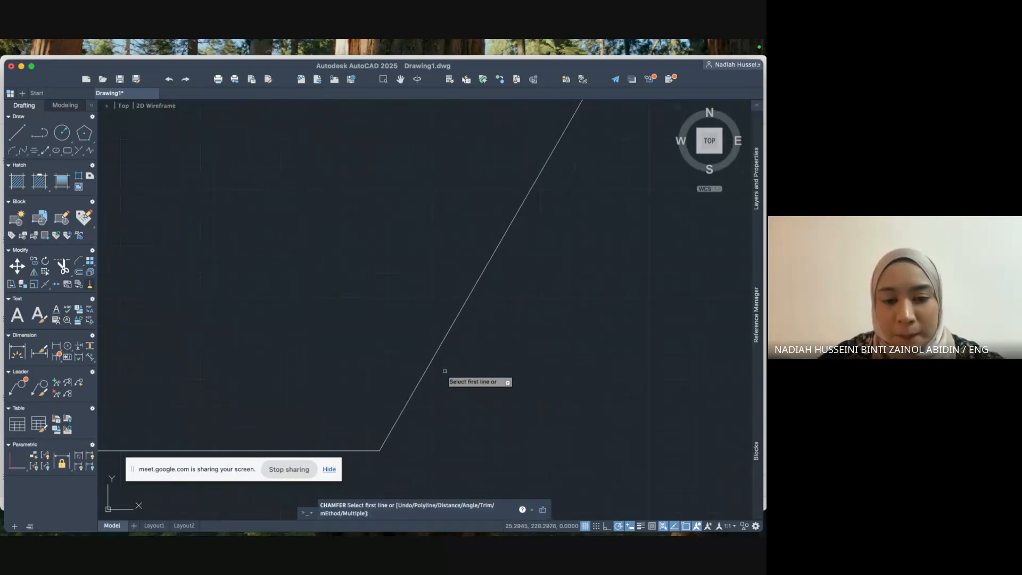
middle_drag(461, 402, 509, 310)
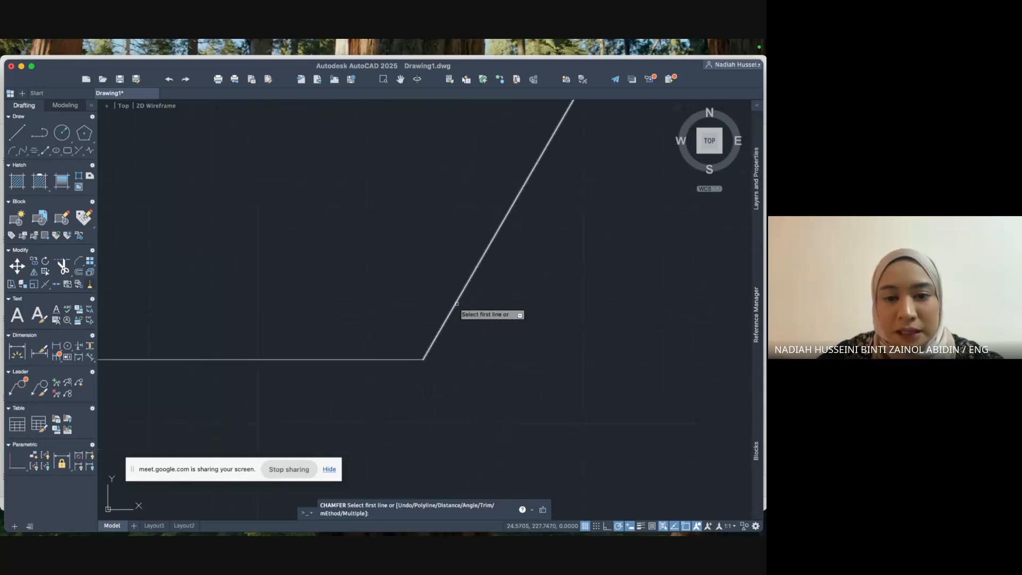
click(457, 304)
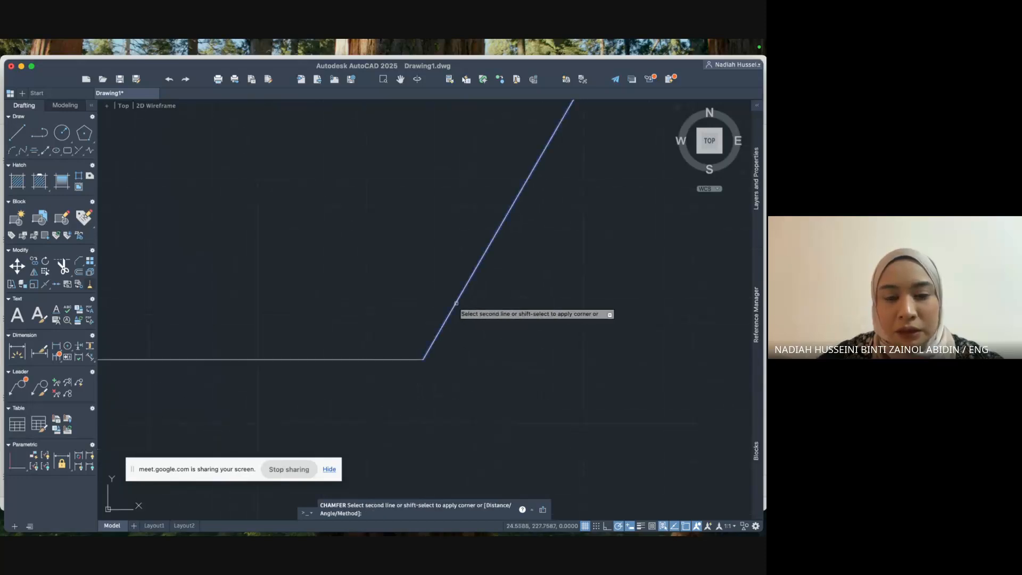
click(381, 359)
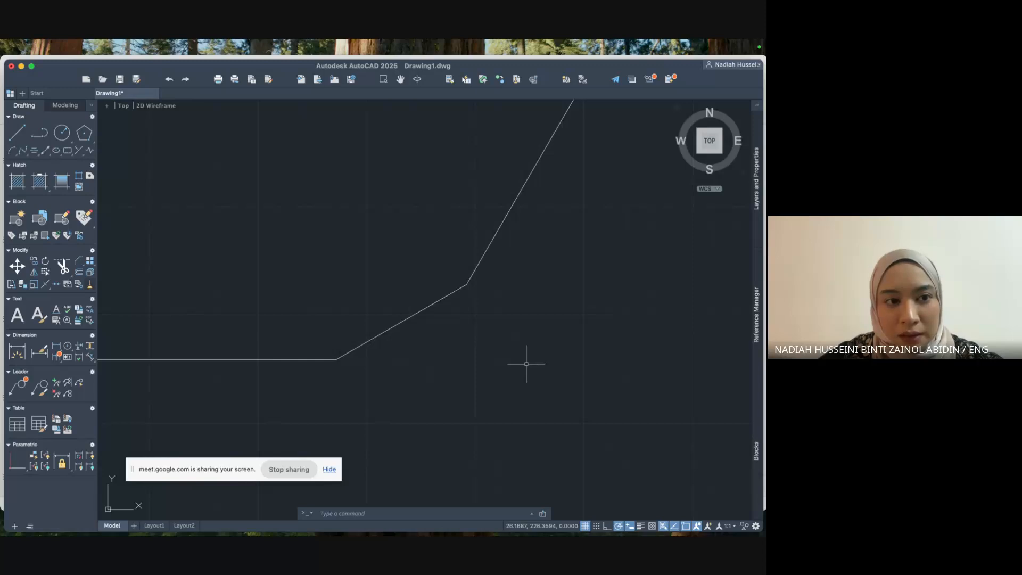
key(super+z)
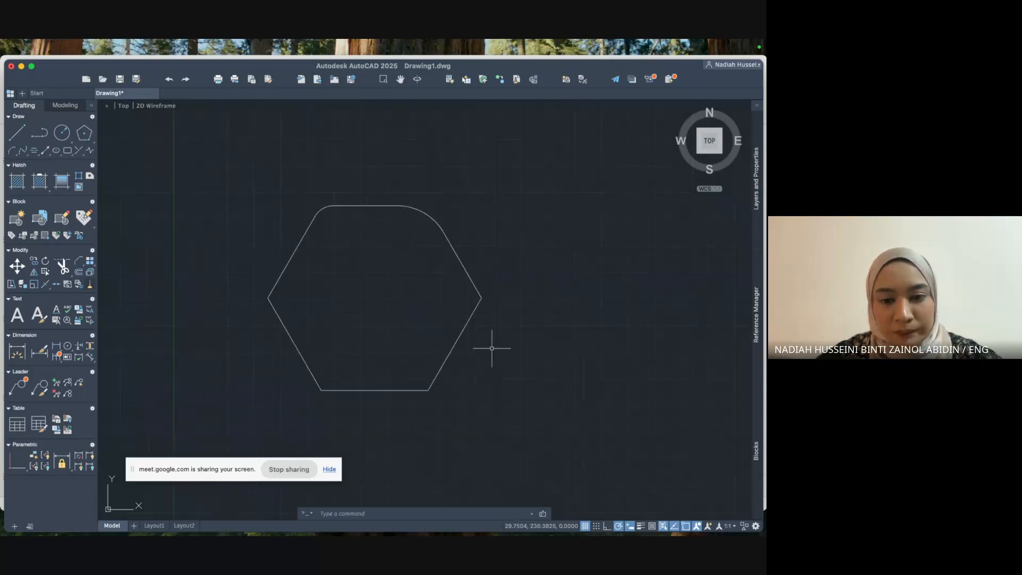
click(80, 261)
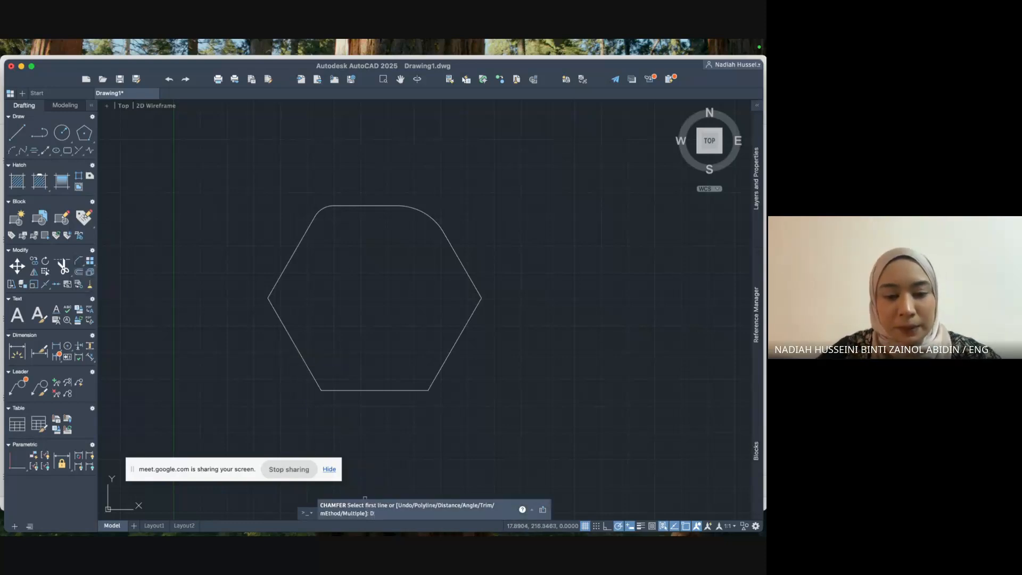
Set both chamfer distances to 2 and bevel the hexagon's lower-right corner.
text(d)
key(Return)
text(2)
key(Return)
text(2)
key(Return)
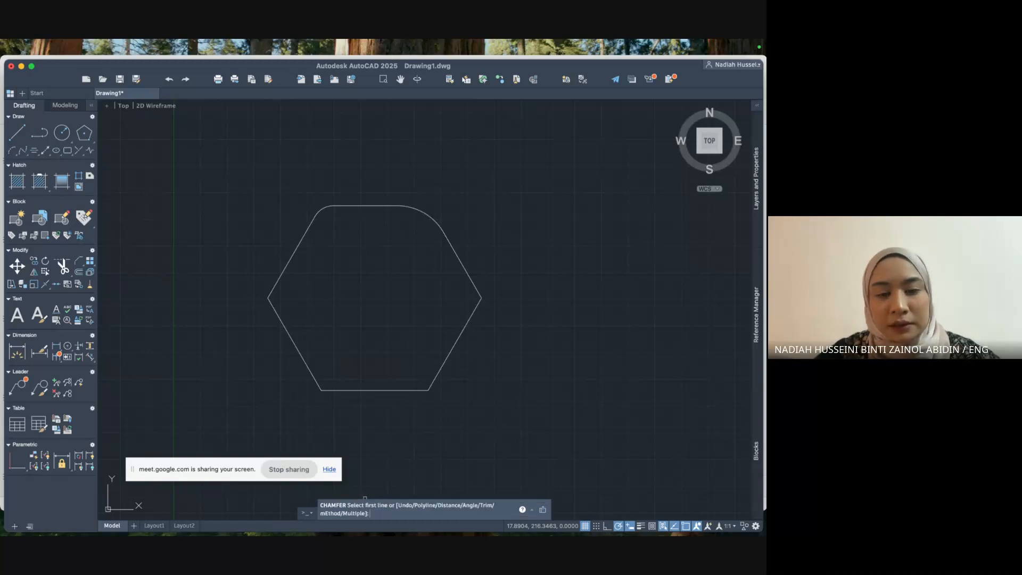
scroll(456, 342, up, 5)
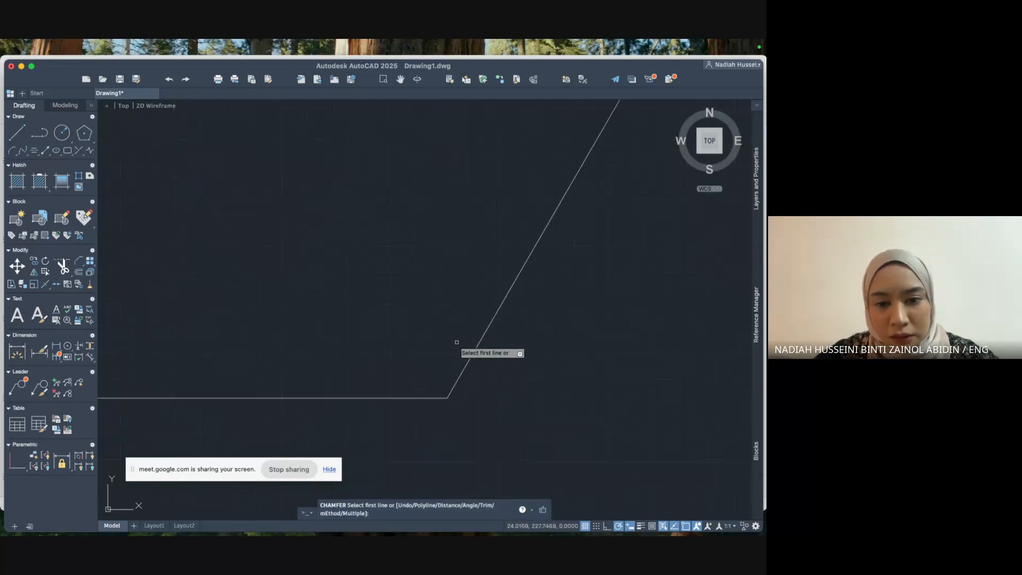
click(472, 351)
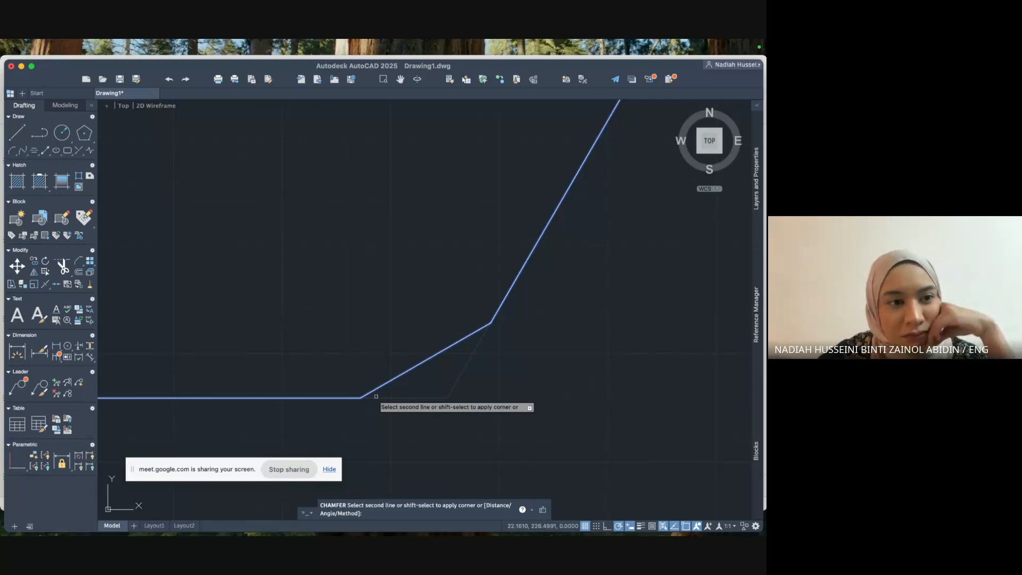
click(376, 397)
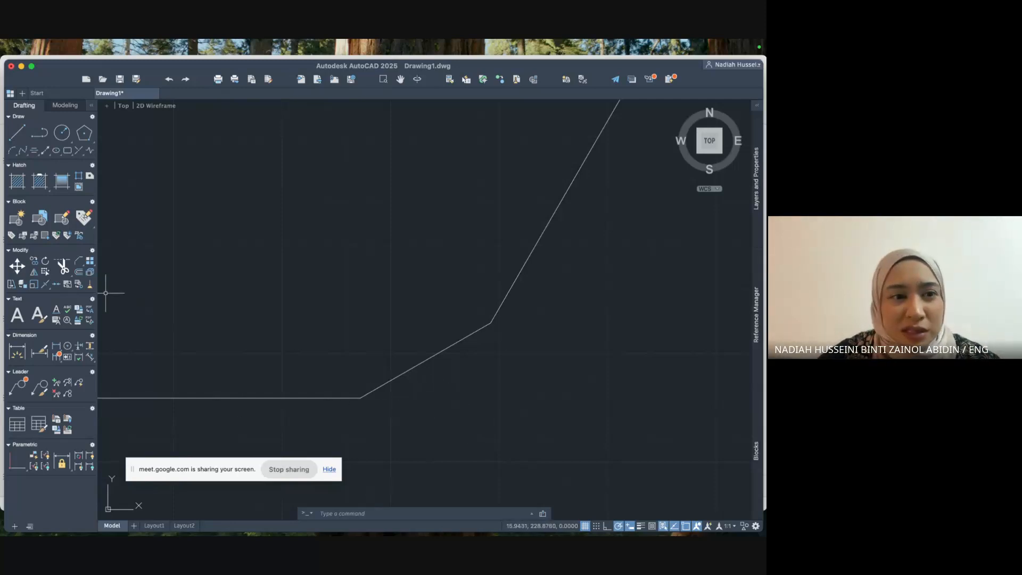
Bevel the lower-left corner between the bottom and lower-left edges, keeping distance 2.
click(79, 261)
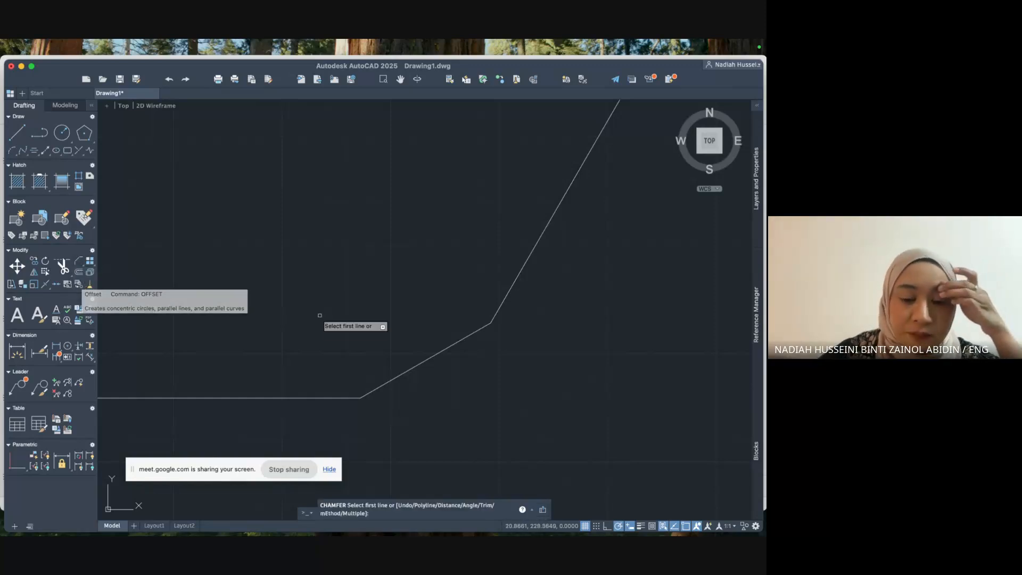
text(D)
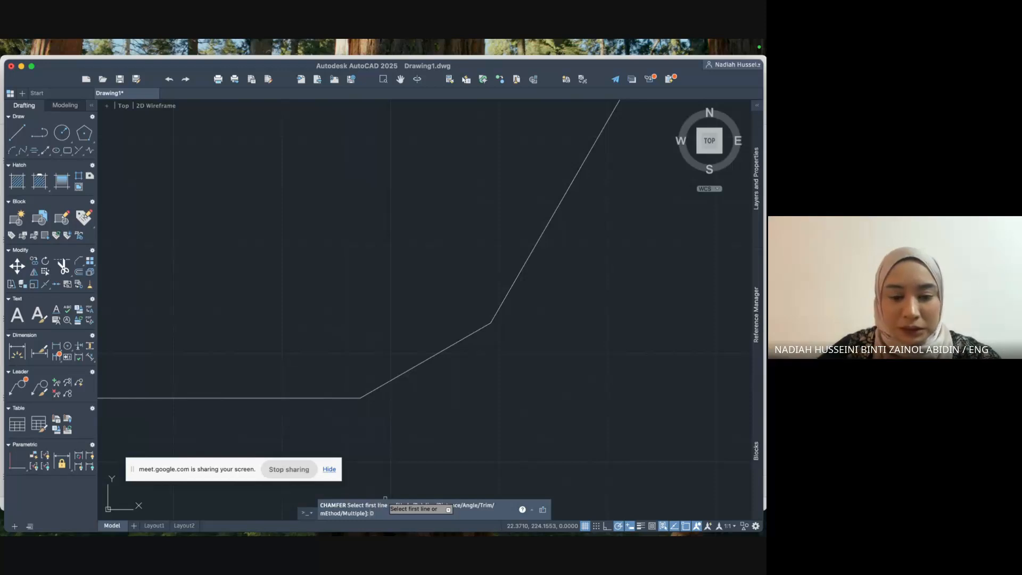
key(Return)
key(Return)
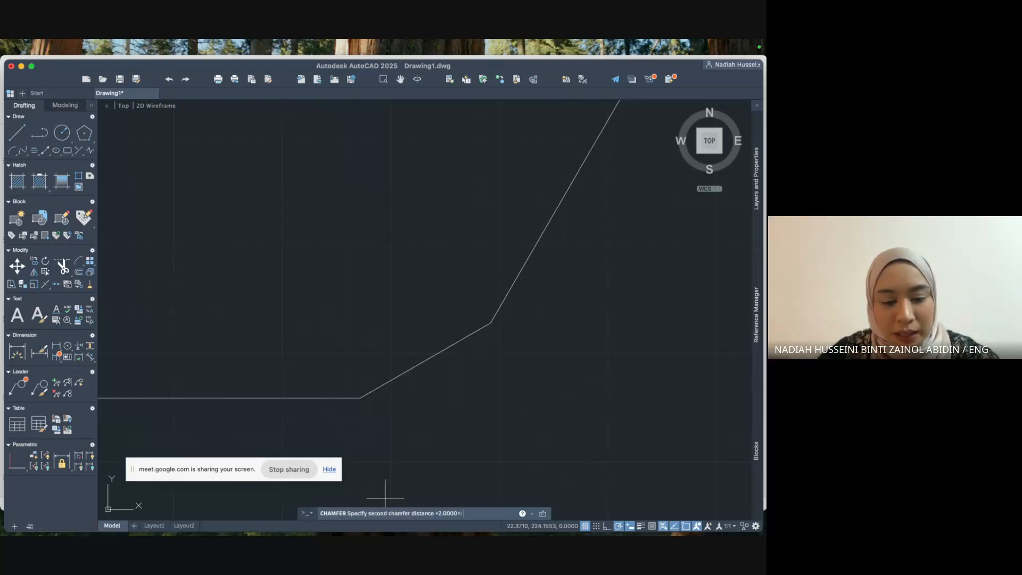
key(Return)
scroll(453, 468, down, 6)
scroll(426, 449, up, 2)
middle_drag(411, 440, 524, 344)
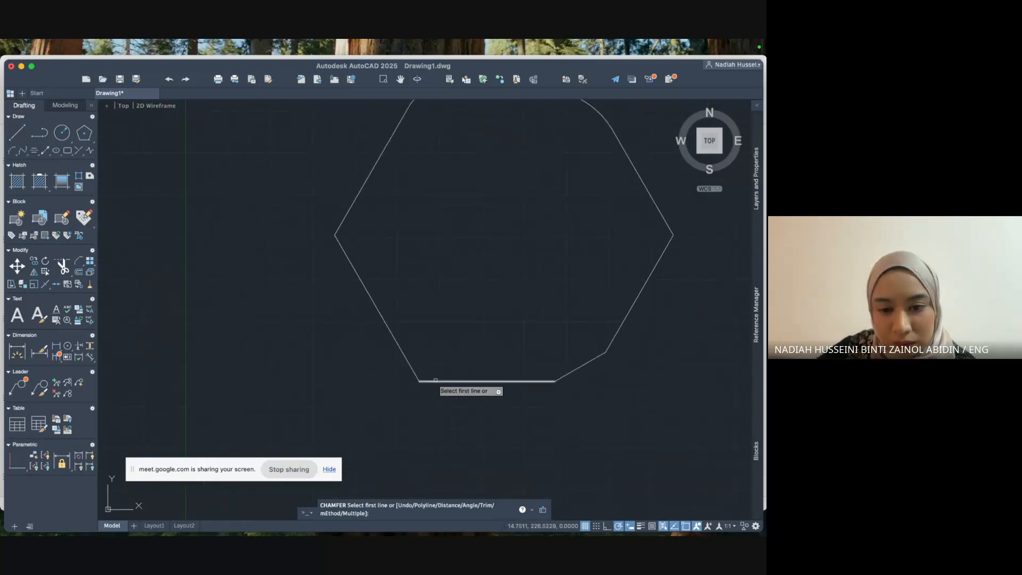
click(435, 380)
click(408, 364)
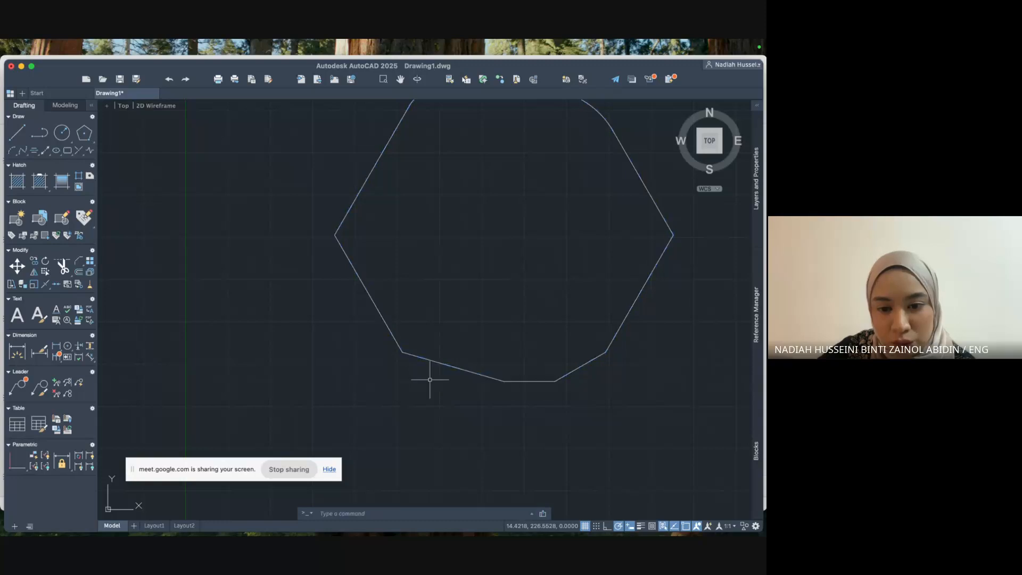
scroll(433, 398, up, 2)
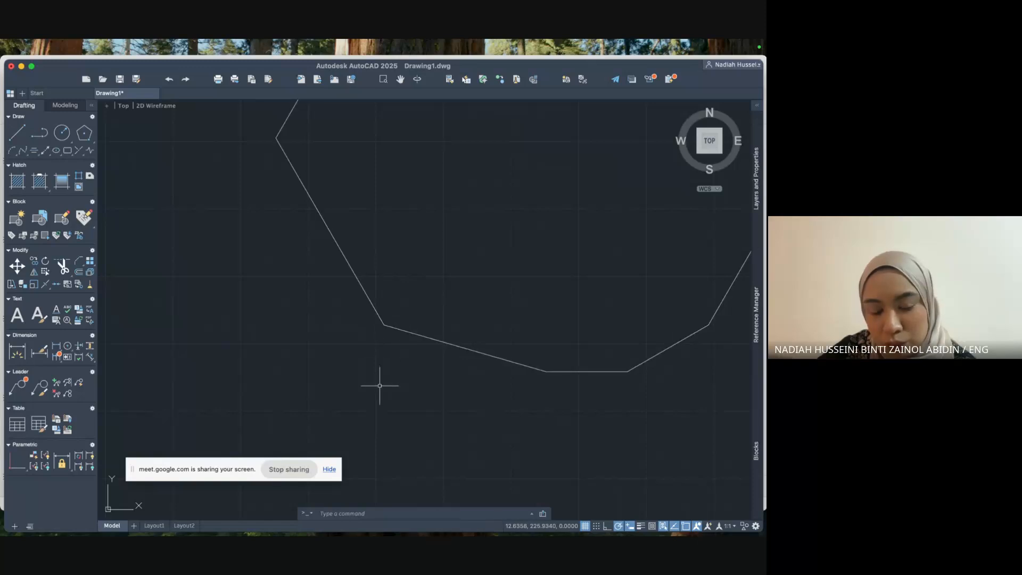
scroll(444, 382, down, 4)
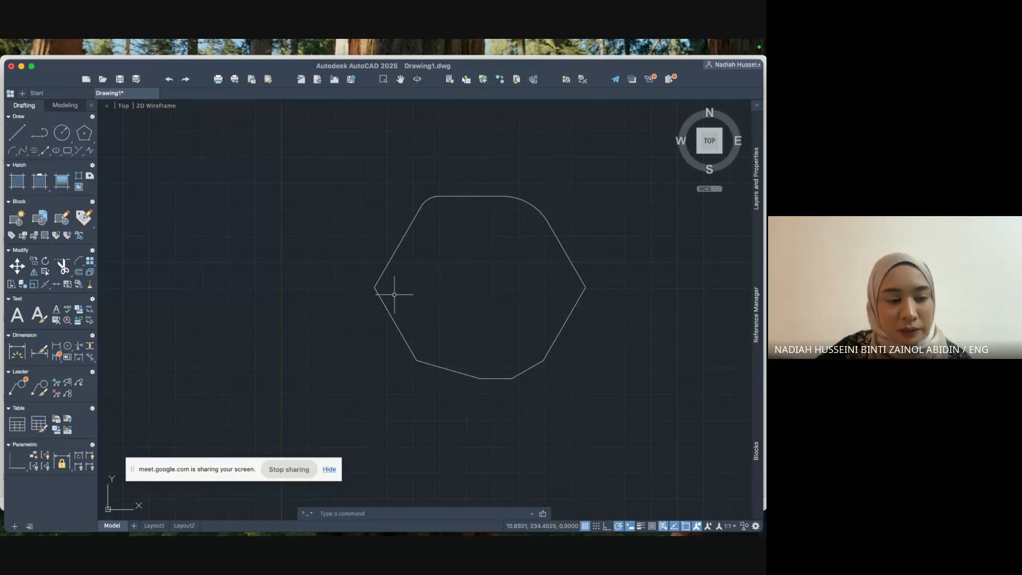
key(ctrl+Up)
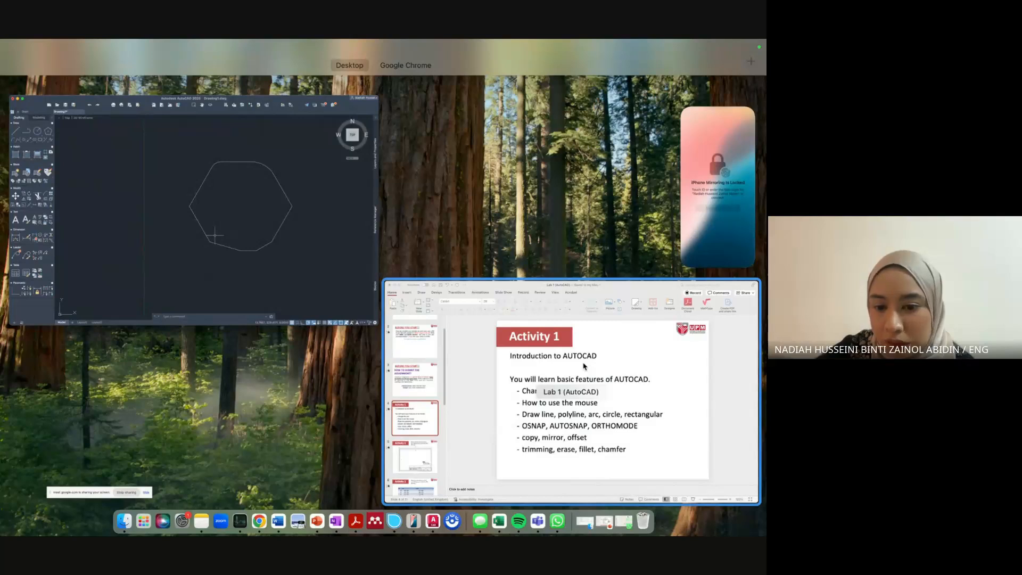
click(308, 187)
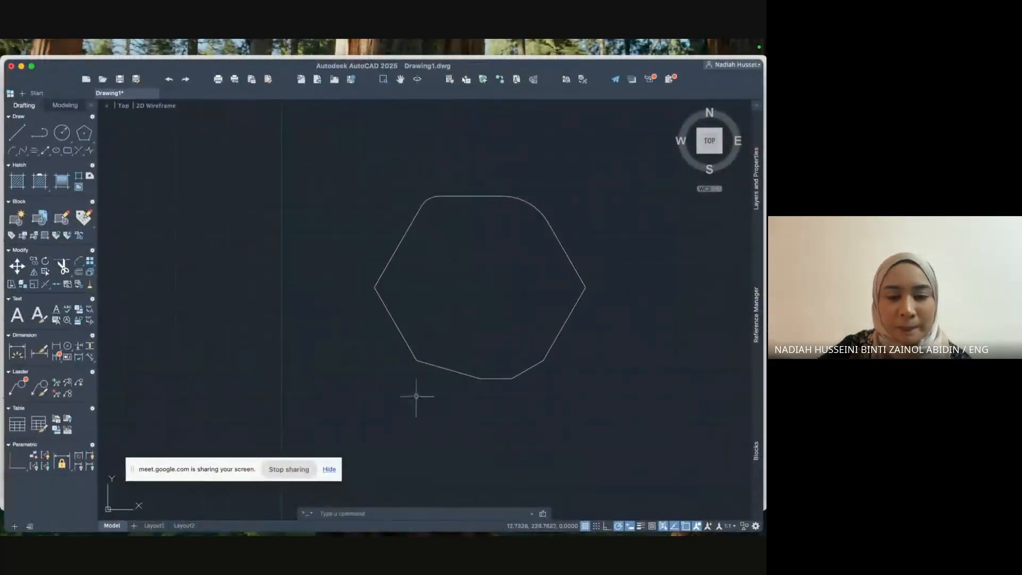
Erase the hexagon with ERASE, then undo to restore it.
text(erase)
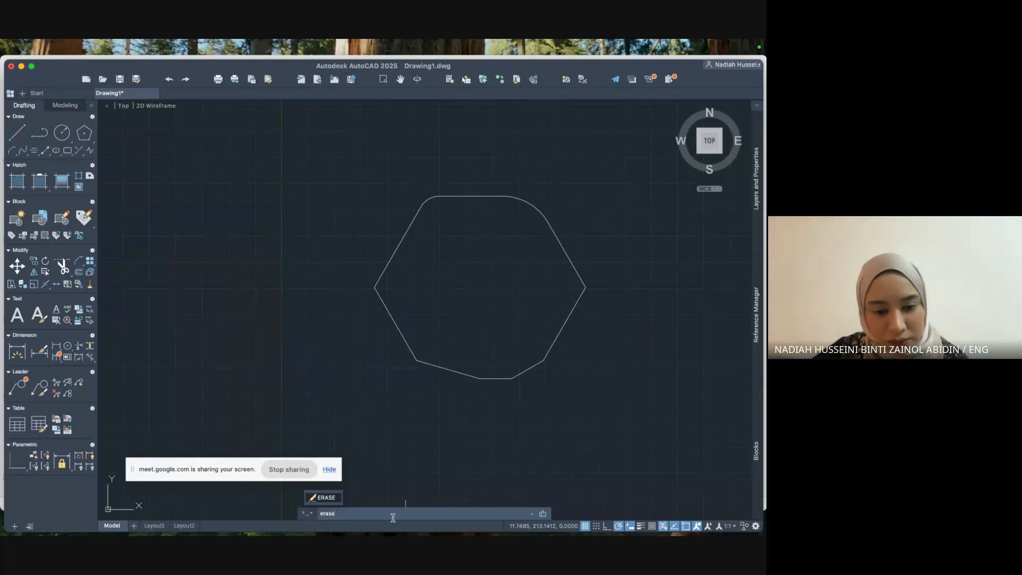
key(Return)
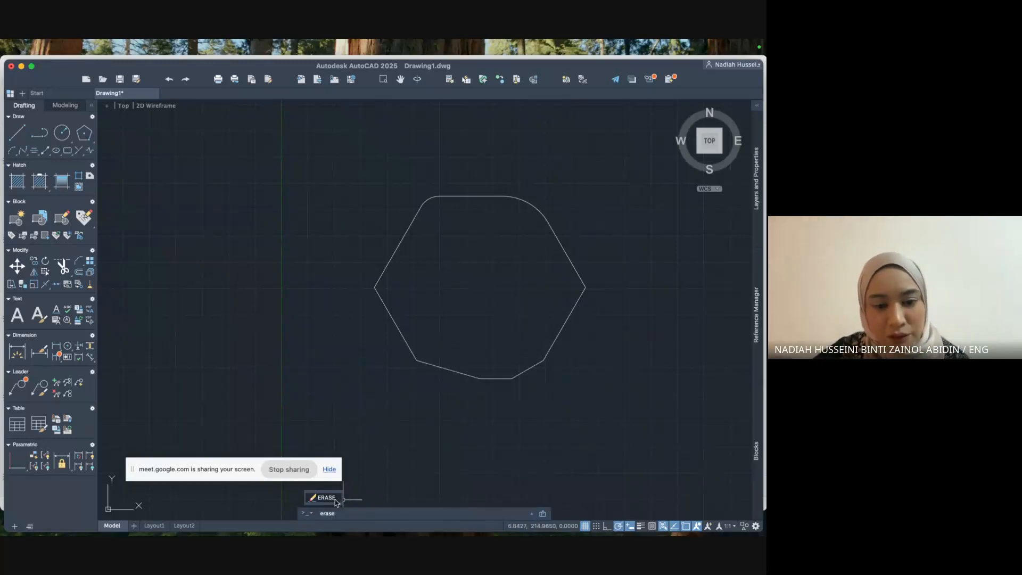
click(400, 336)
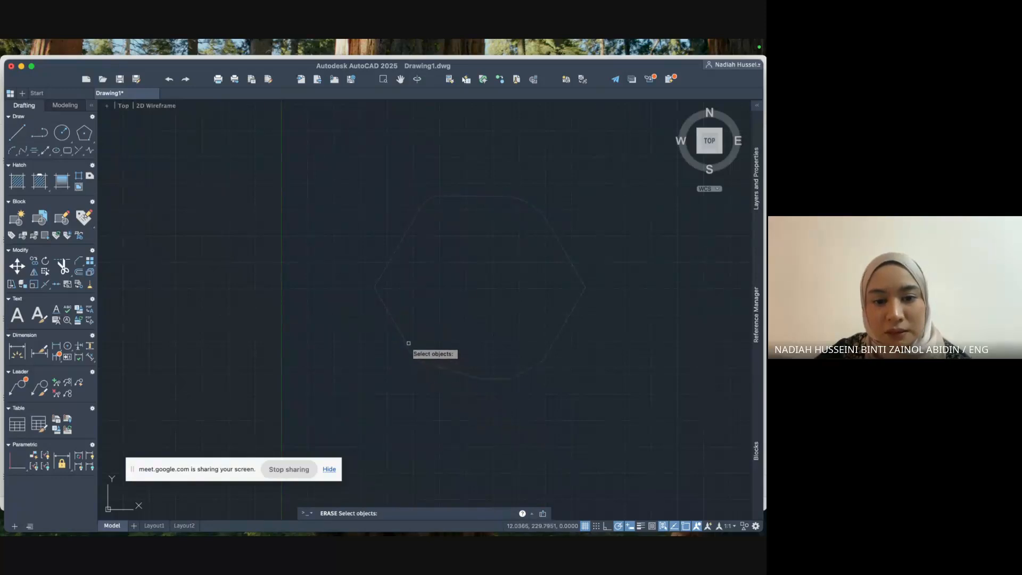
key(Return)
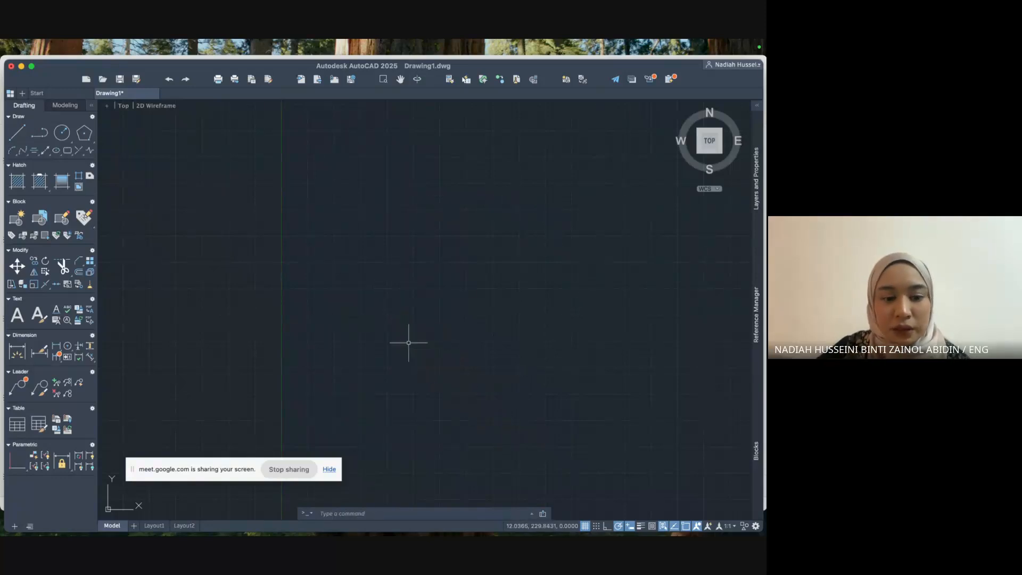
key(super+z)
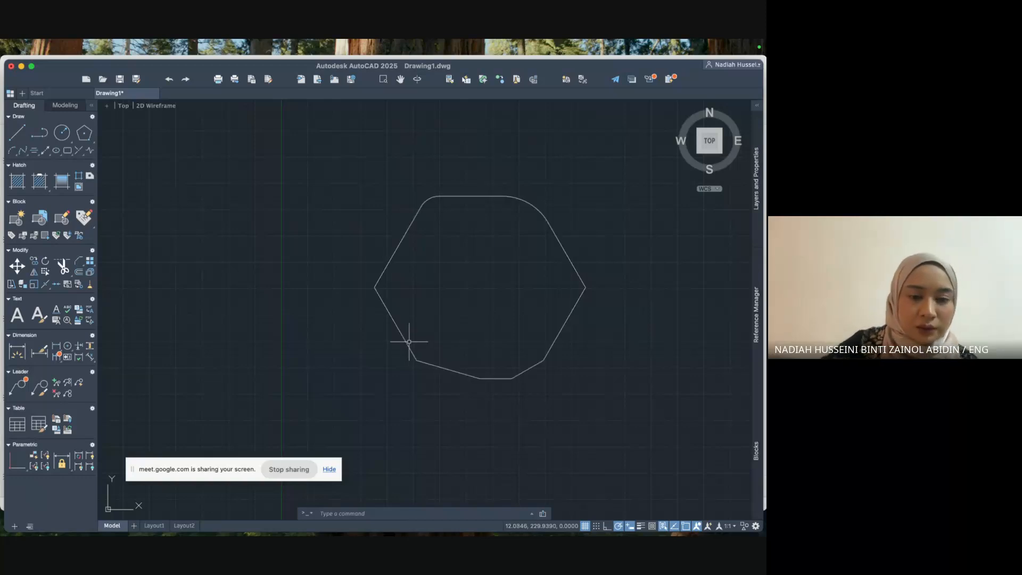
Trim away the hexagon's lower-left chamfer segment, leaving a gap in the outline.
text(trim)
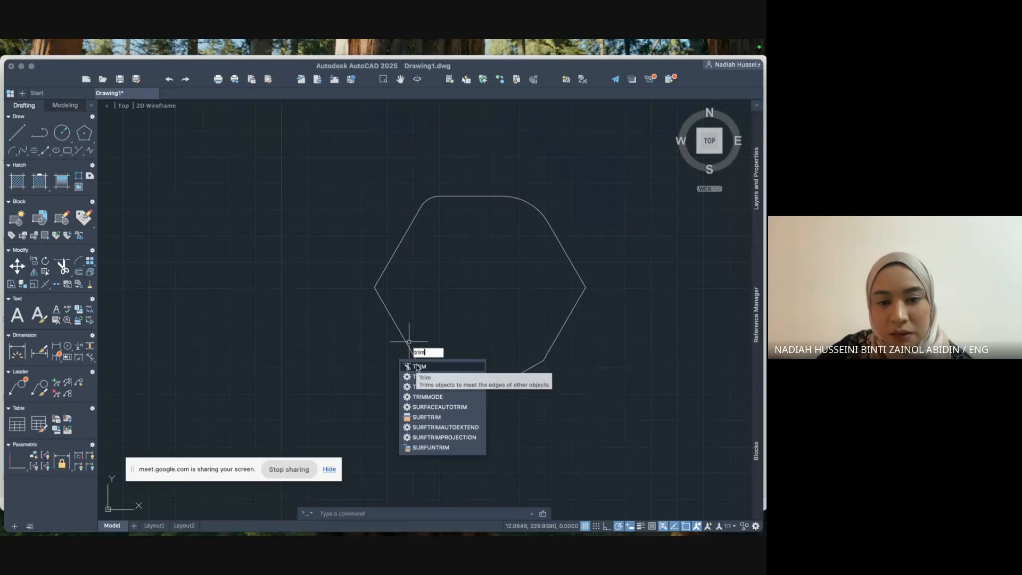
click(418, 367)
click(421, 360)
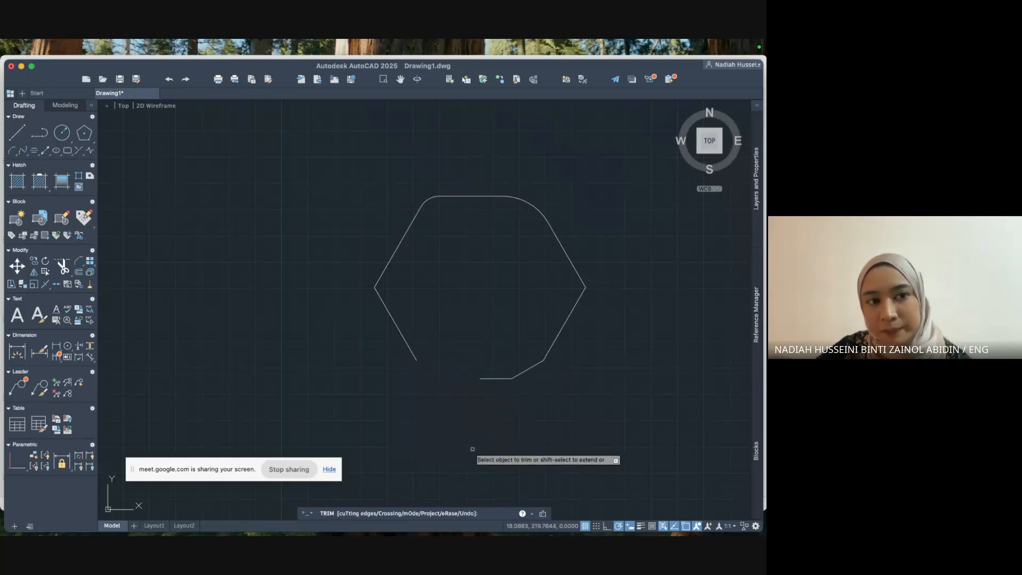
text(erase)
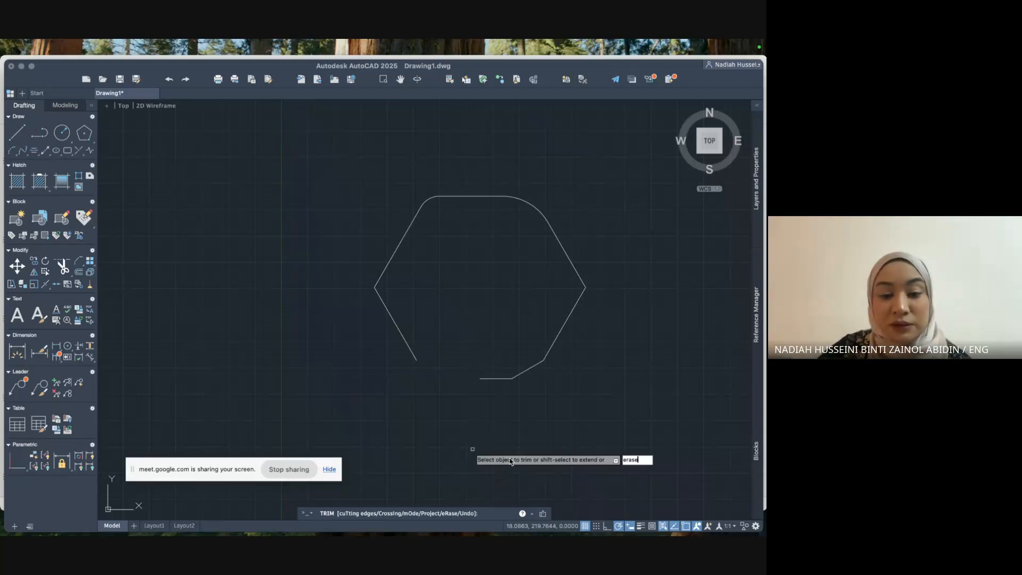
key(Escape)
text(erasew)
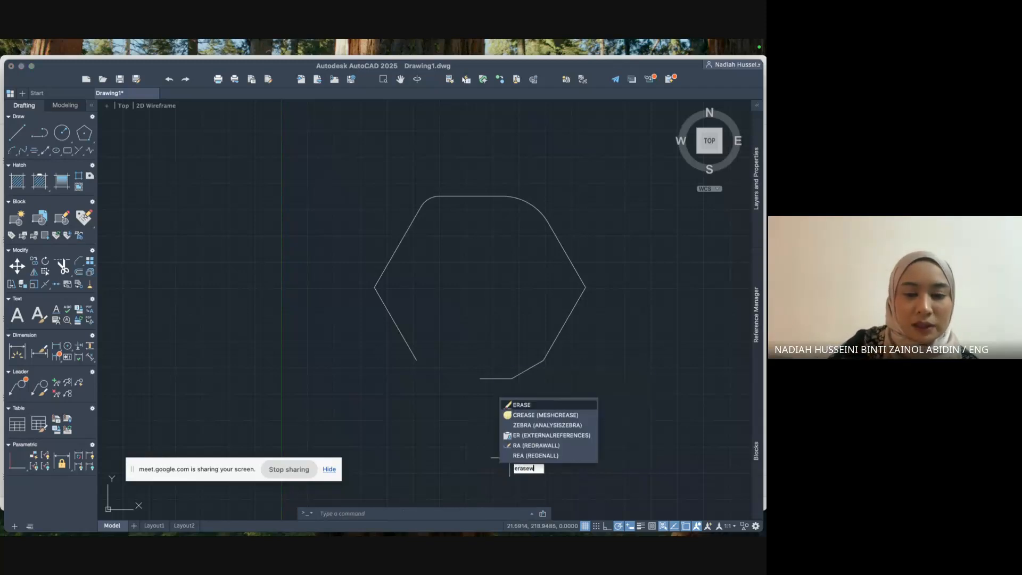
key(Return)
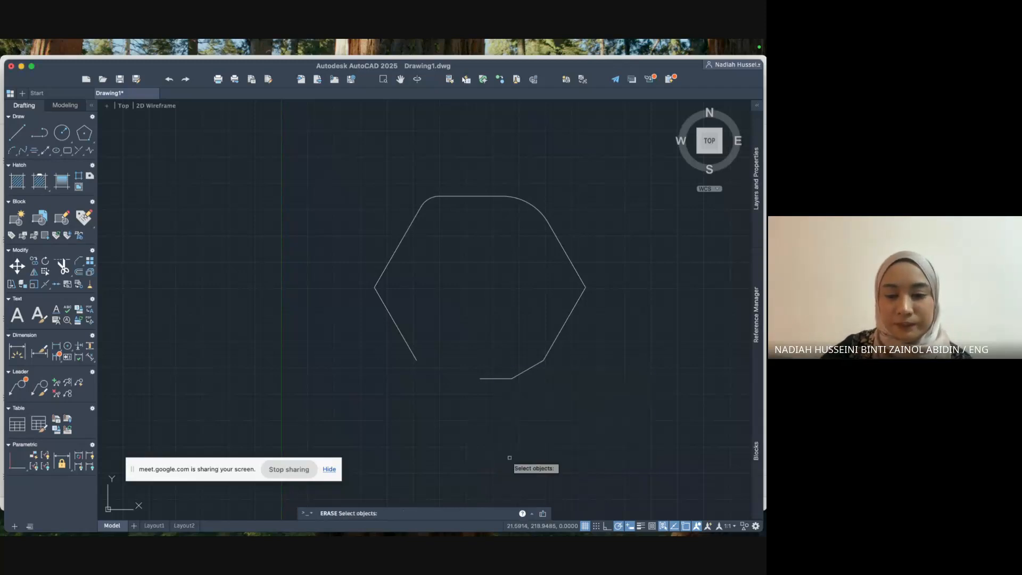
Erase the hexagon, leaving an empty AutoCAD canvas.
click(497, 376)
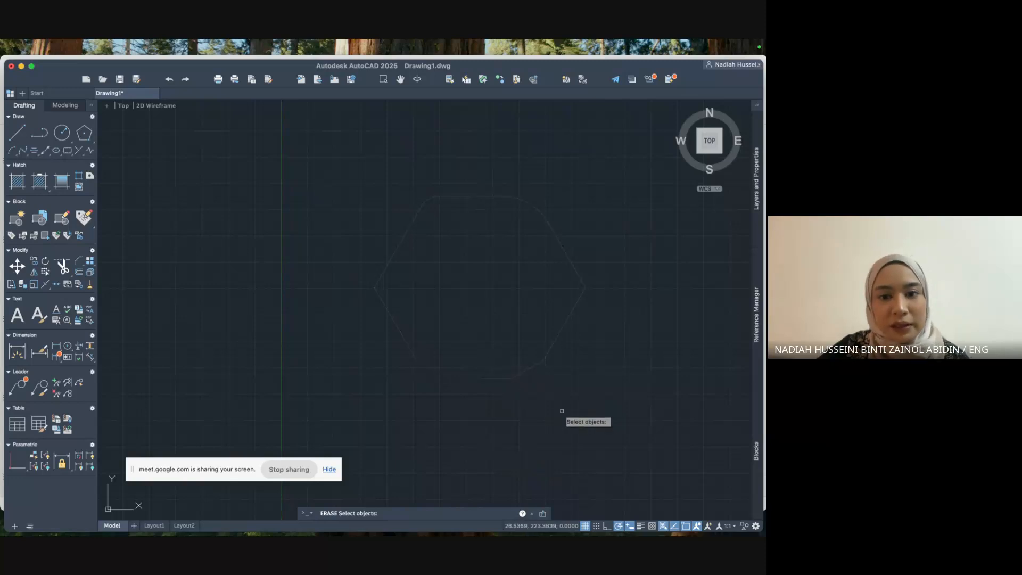
key(Return)
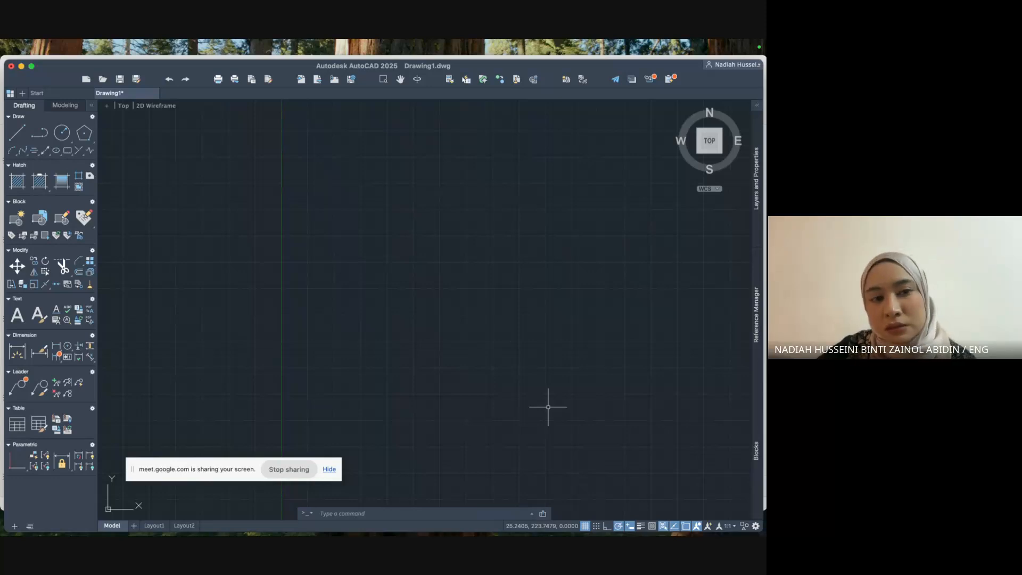
click(544, 411)
click(540, 409)
Bring the PowerPoint Activity 1 slide to the front through Mission Control.
click(378, 259)
click(412, 286)
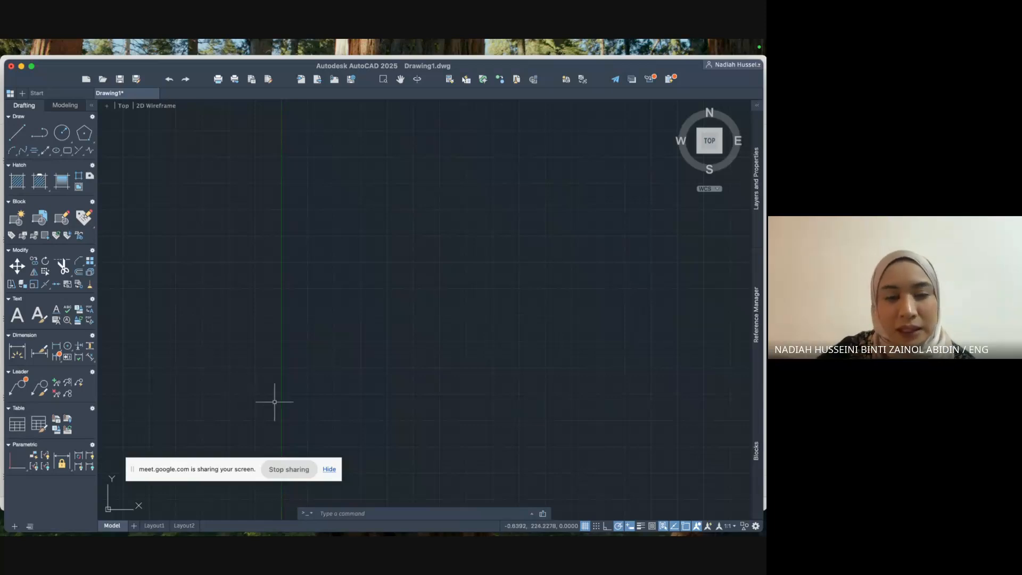
key(ctrl+Up)
click(543, 397)
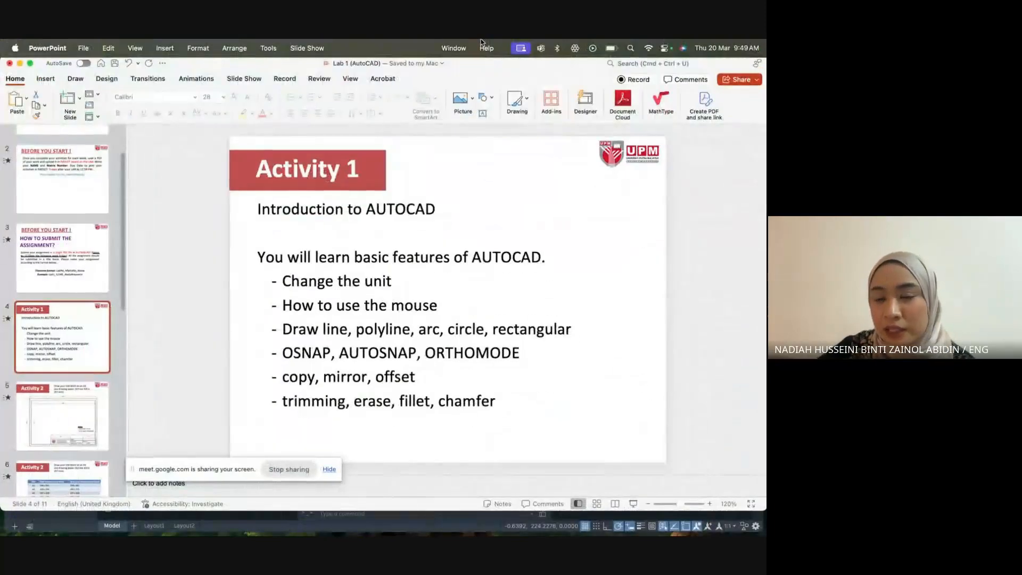
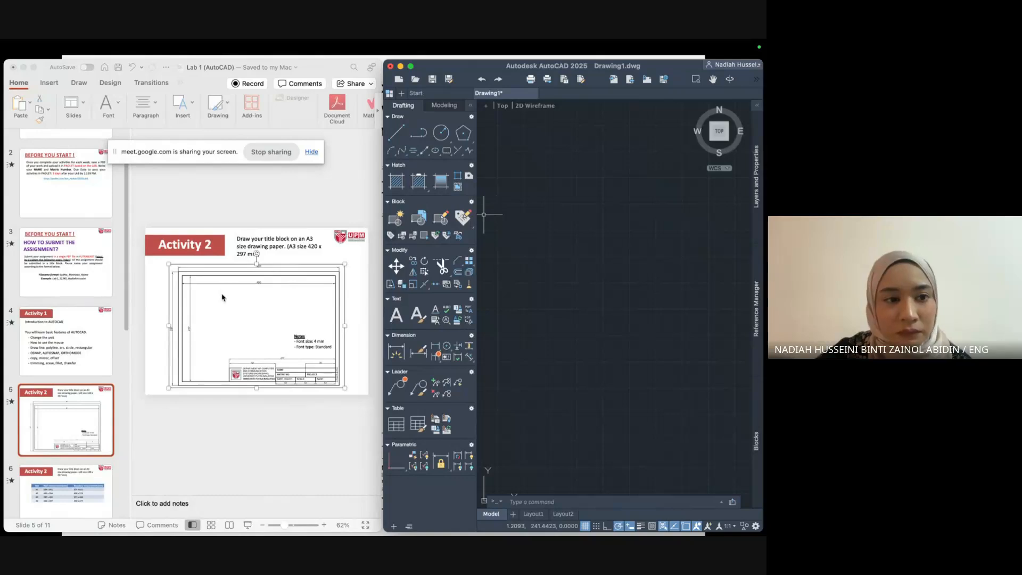
Narrow PowerPoint's thumbnail pane so the Activity 2 slide enlarges, then start LINE in AutoCAD.
click(134, 198)
drag(130, 196, 39, 190)
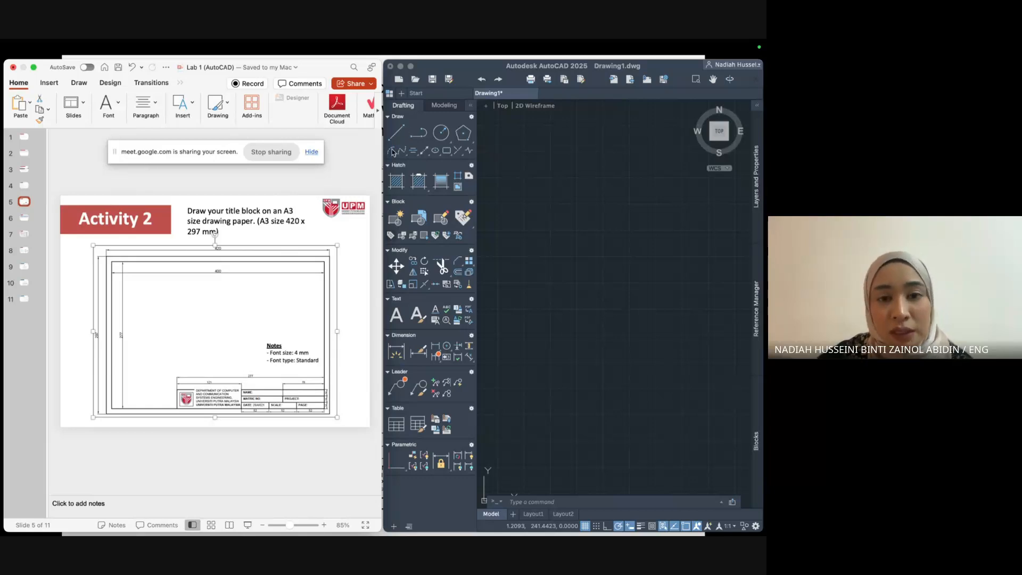
click(396, 132)
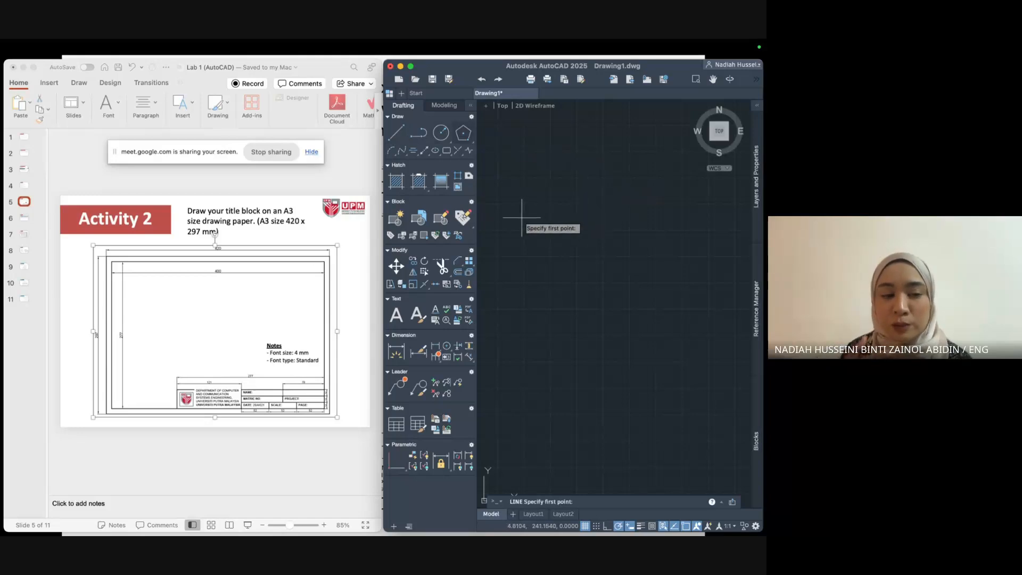
Start a line at 0,0, pan to find the old shapes, then cancel the line.
text(0,0)
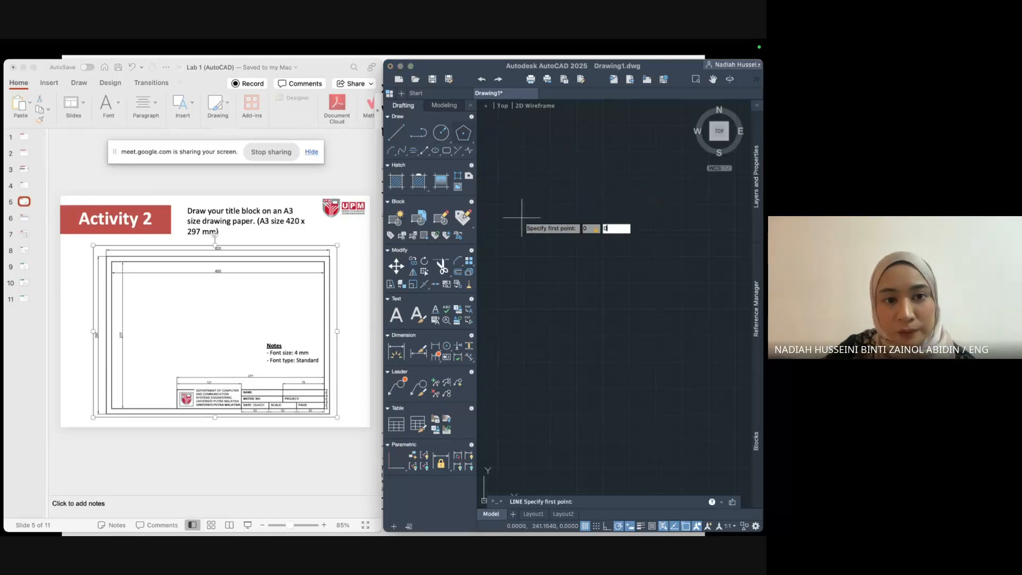
key(Return)
middle_drag(559, 237, 549, 133)
middle_drag(580, 270, 602, 122)
scroll(602, 124, down, 10)
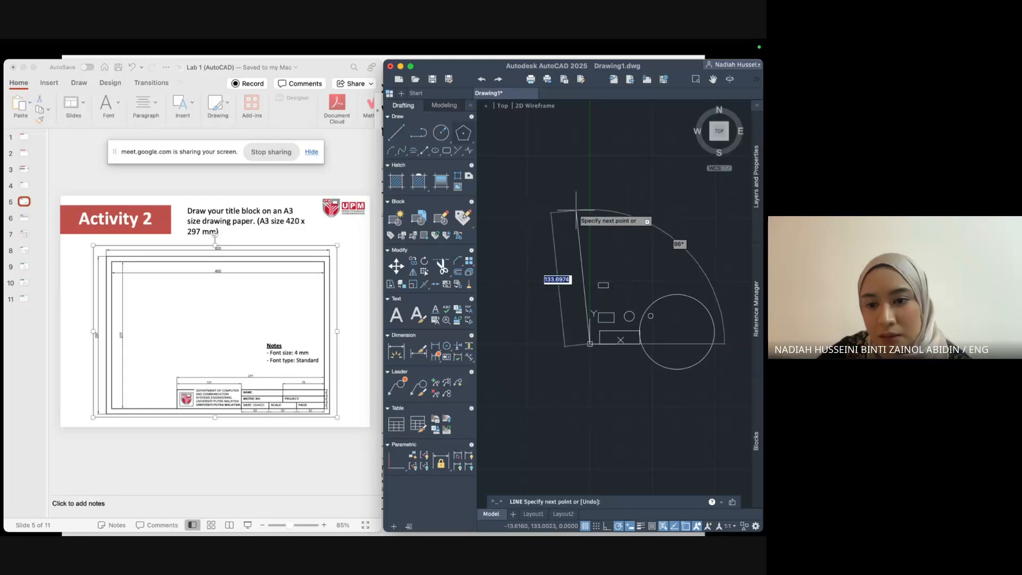
key(Escape)
Window-select the leftover rectangles and circle and delete them, moving the origin toward lower left.
click(587, 245)
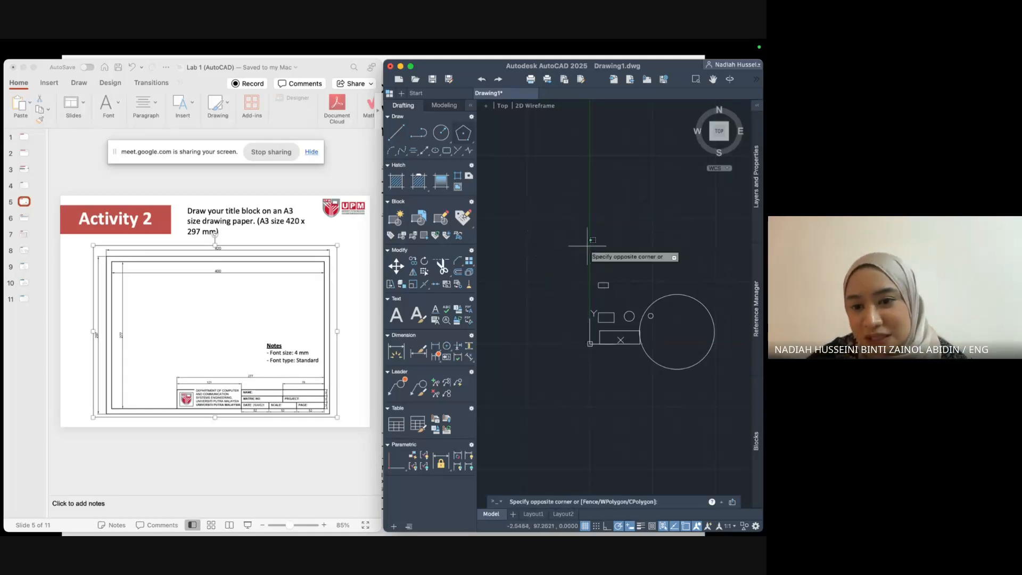
click(719, 381)
key(Delete)
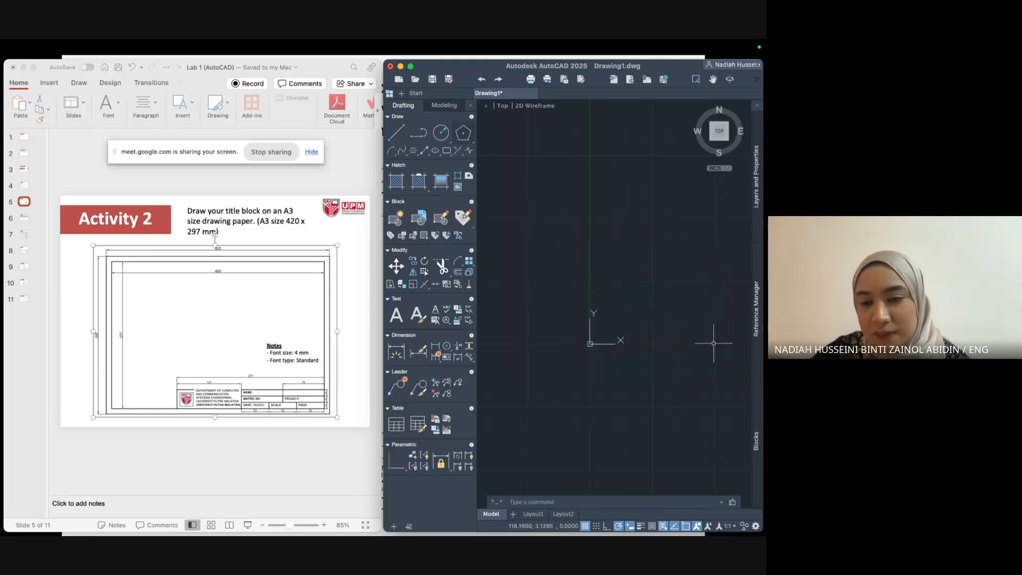
mouse_move(680, 338)
middle_down()
mouse_move(577, 406)
mouse_move(595, 410)
middle_up()
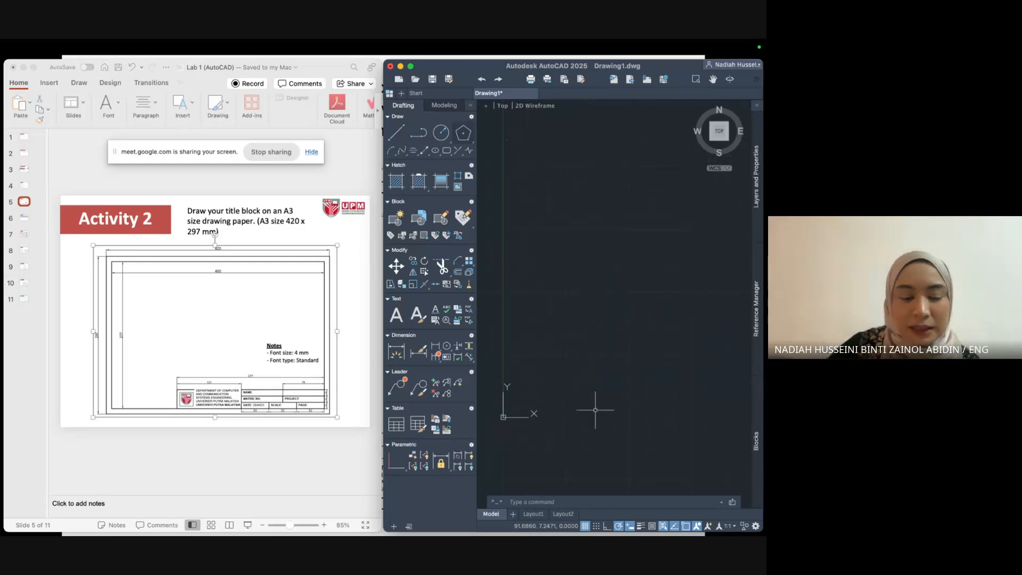
With Ortho on, draw lines from 0,0: a 297 vertical edge and a 420 top edge.
click(396, 133)
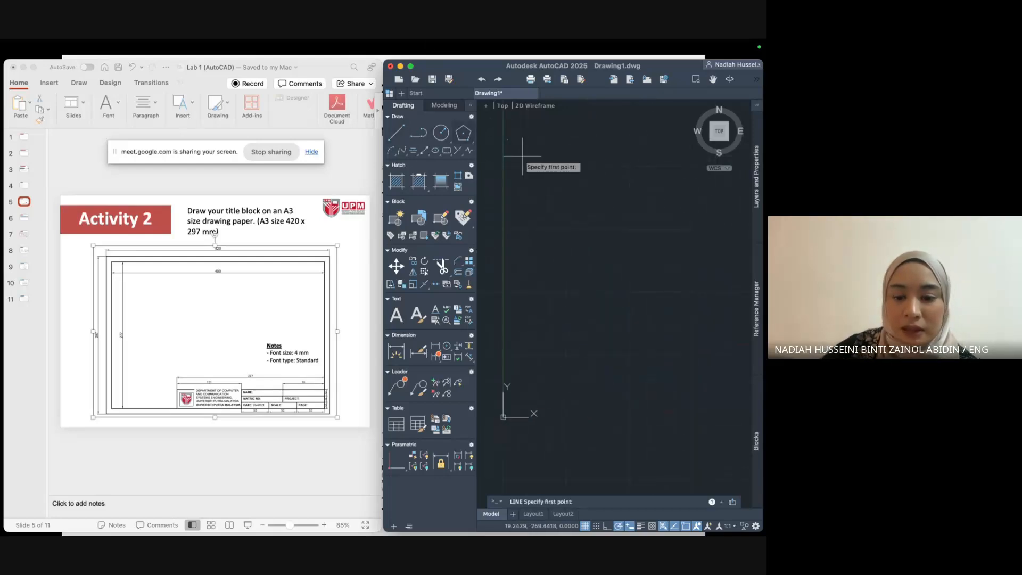
text(0,0)
key(Return)
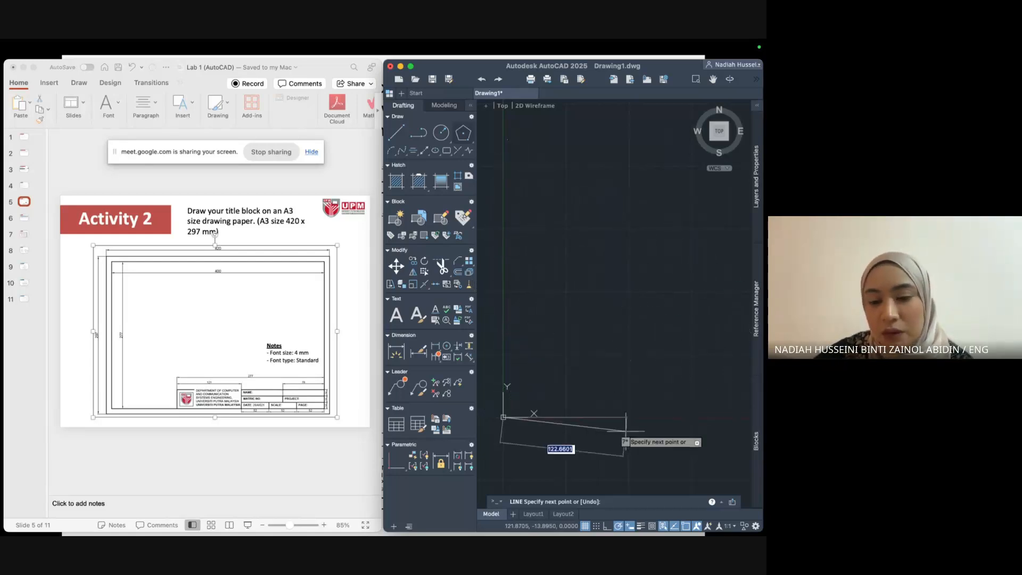
click(607, 526)
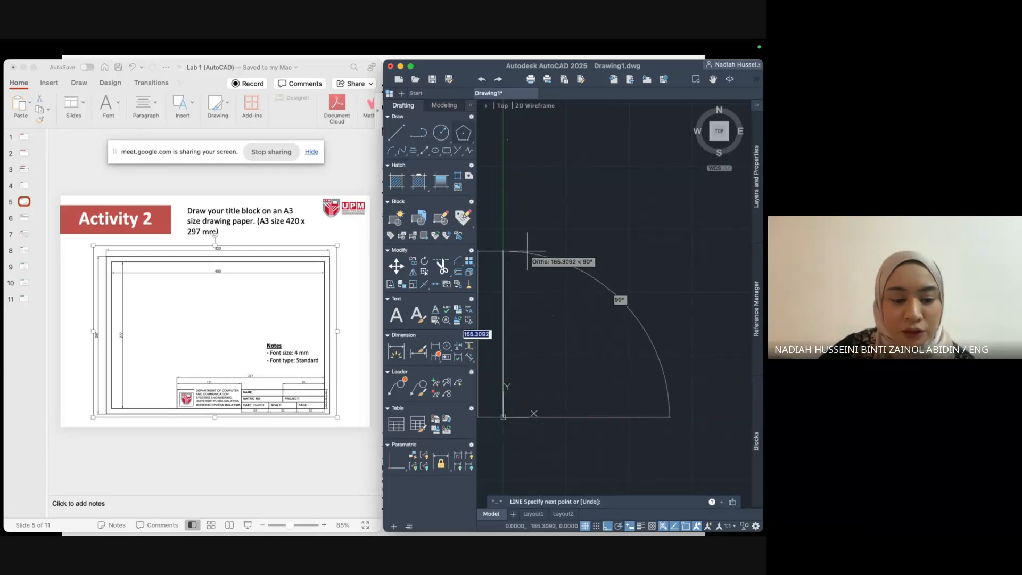
text(297)
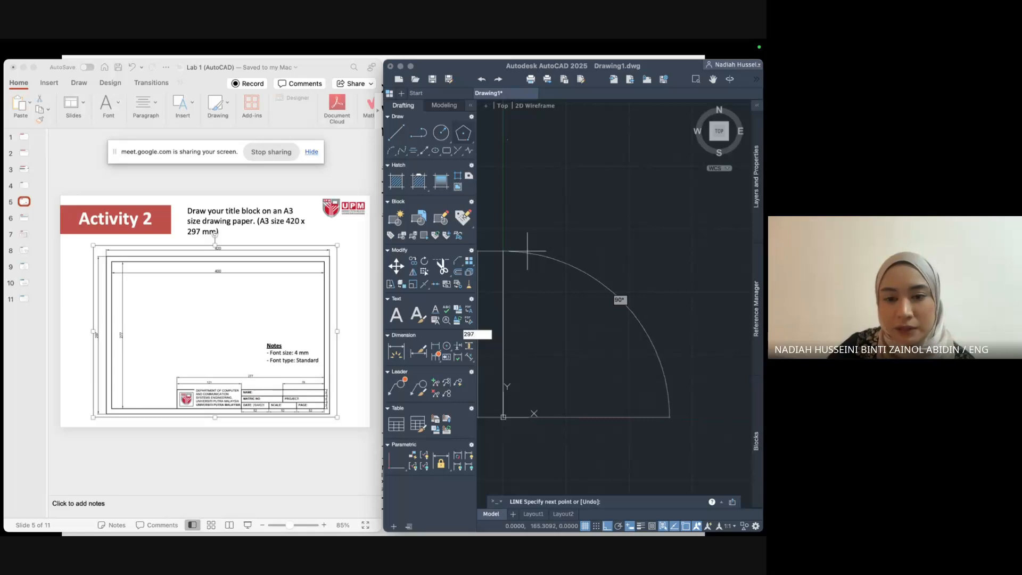
key(Return)
scroll(595, 225, down, 3)
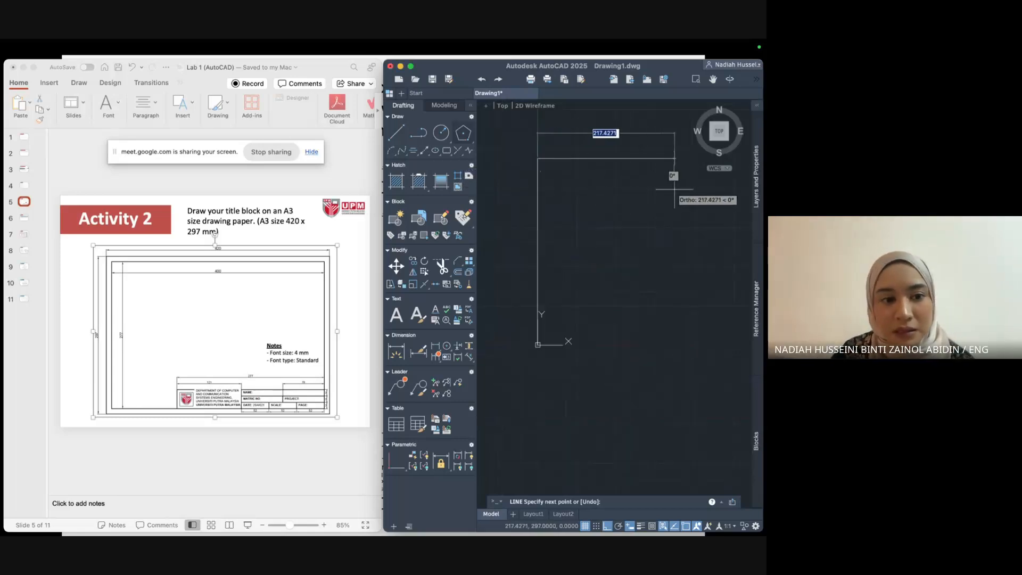
text(42)
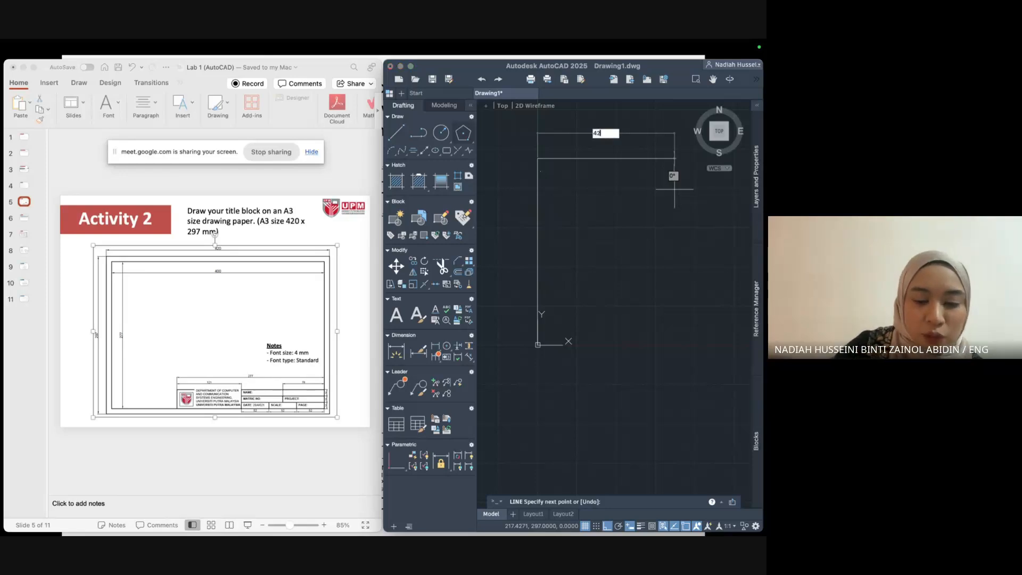
text(0)
key(Return)
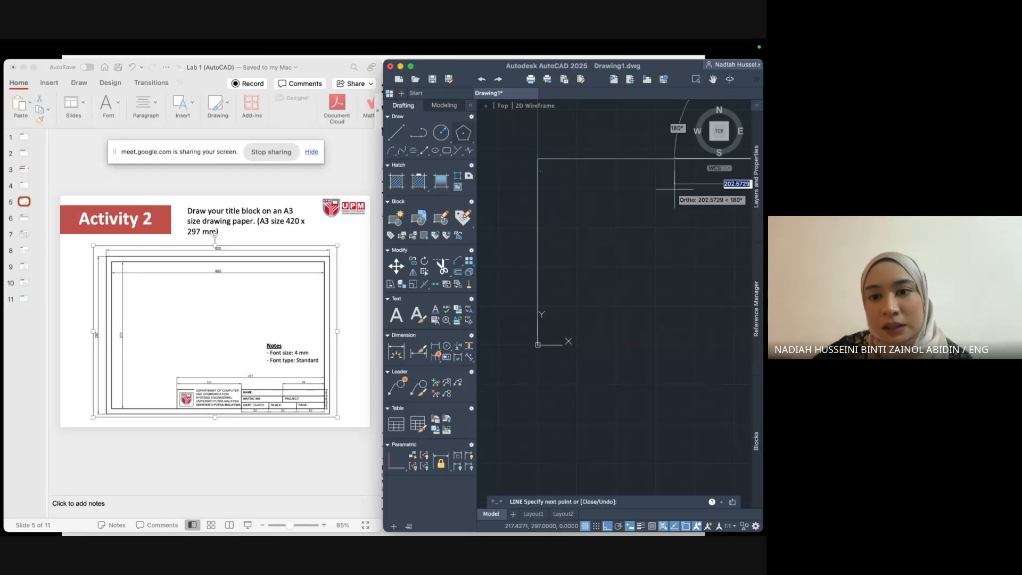
Add the right and bottom edges, closing the 420 × 297 rectangle at the origin.
scroll(661, 193, down, 3)
middle_drag(661, 197, 557, 230)
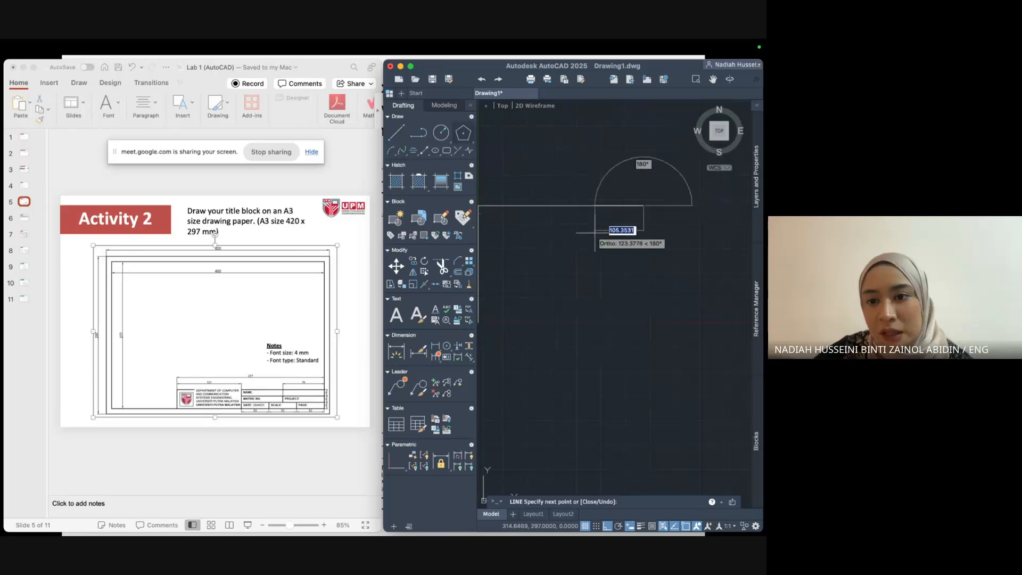
middle_drag(630, 264, 662, 238)
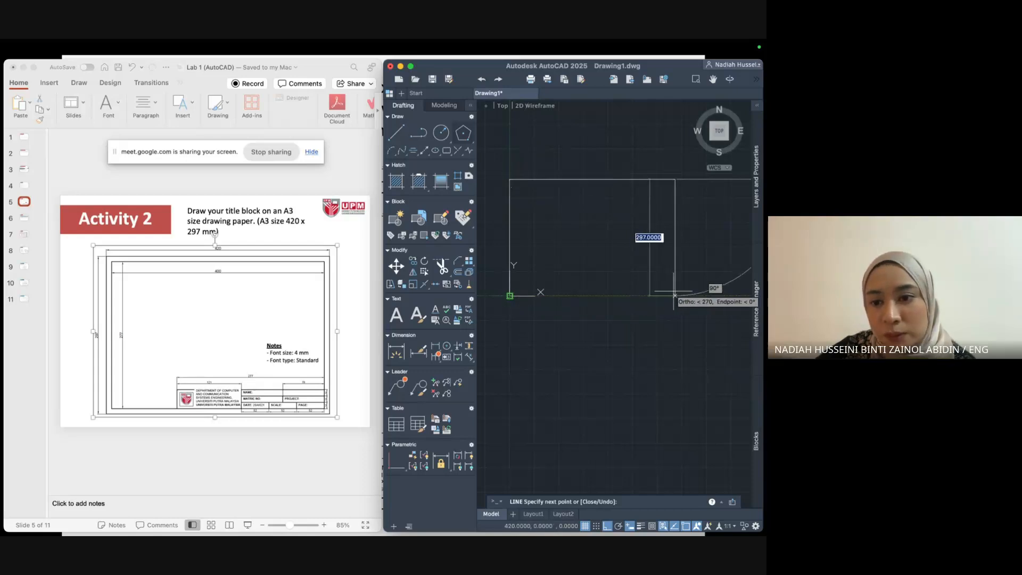
click(675, 180)
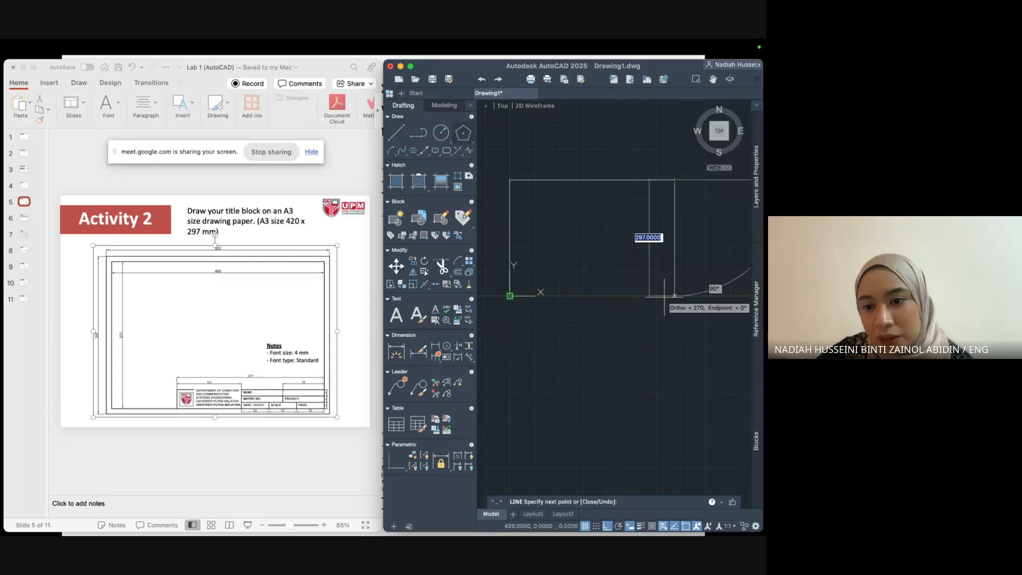
click(675, 295)
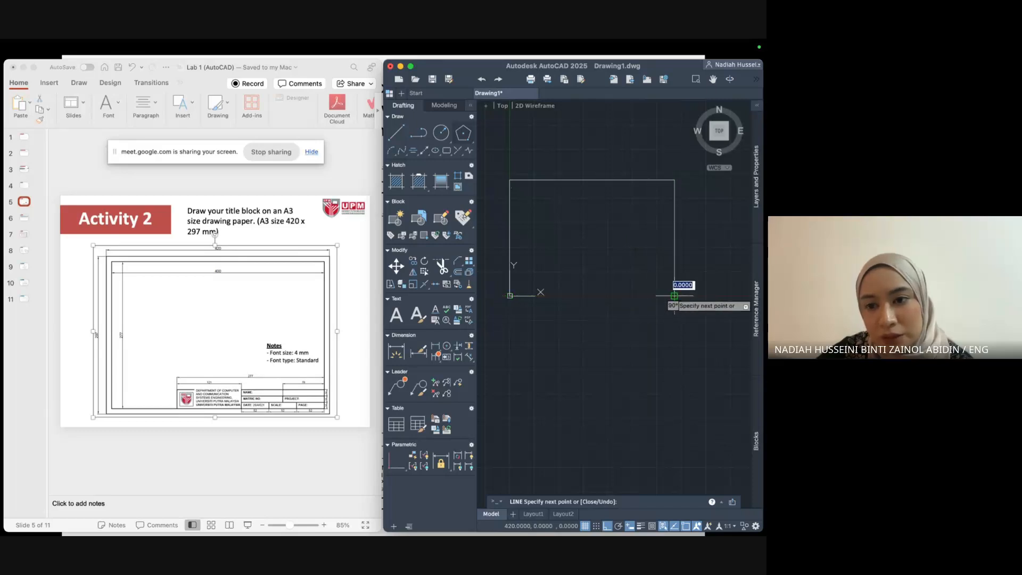
click(510, 295)
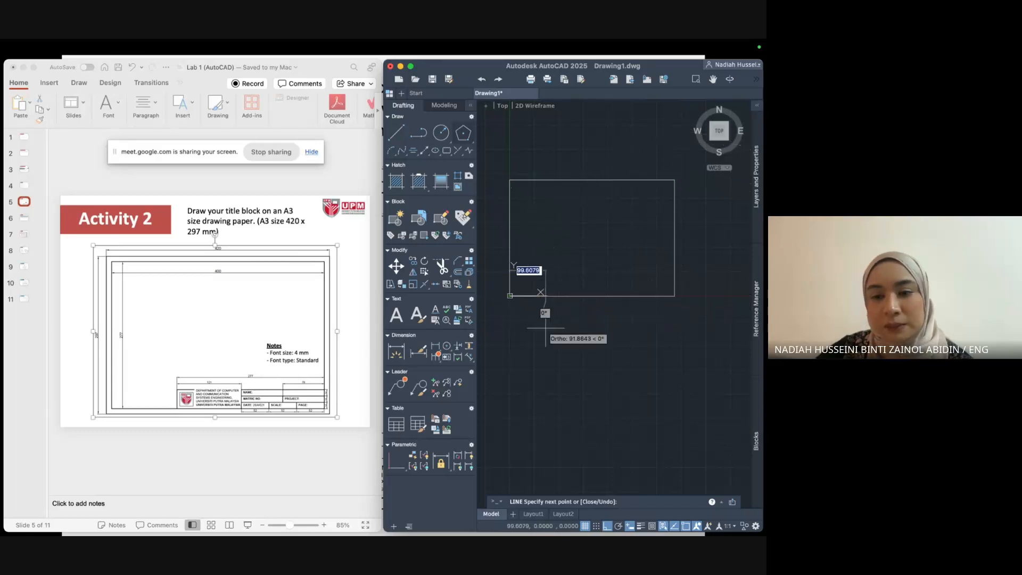
key(Return)
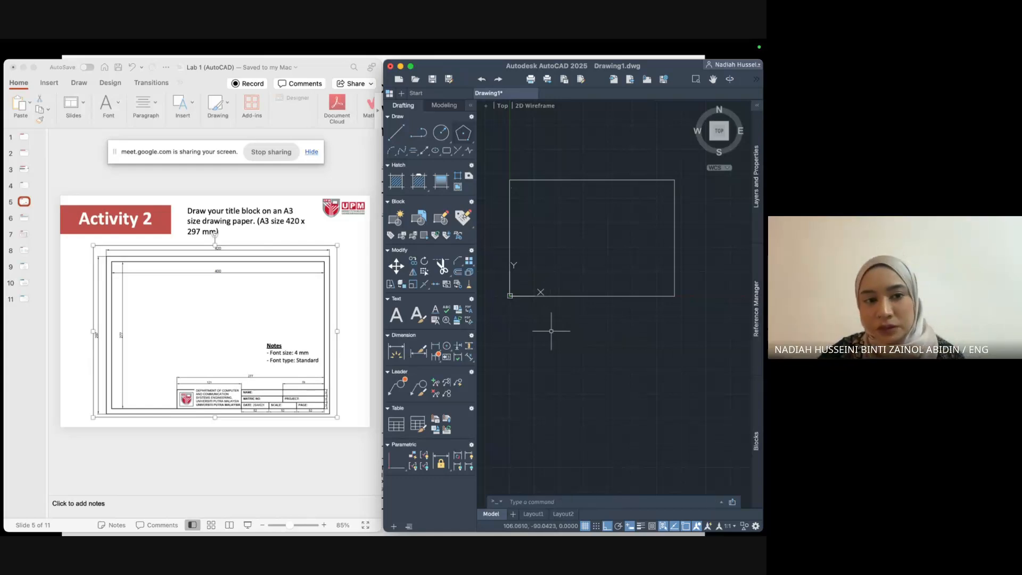
Reposition the view over the rectangle and window-select near its top-left corner.
mouse_move(559, 328)
middle_down()
mouse_move(570, 362)
mouse_move(564, 406)
middle_up()
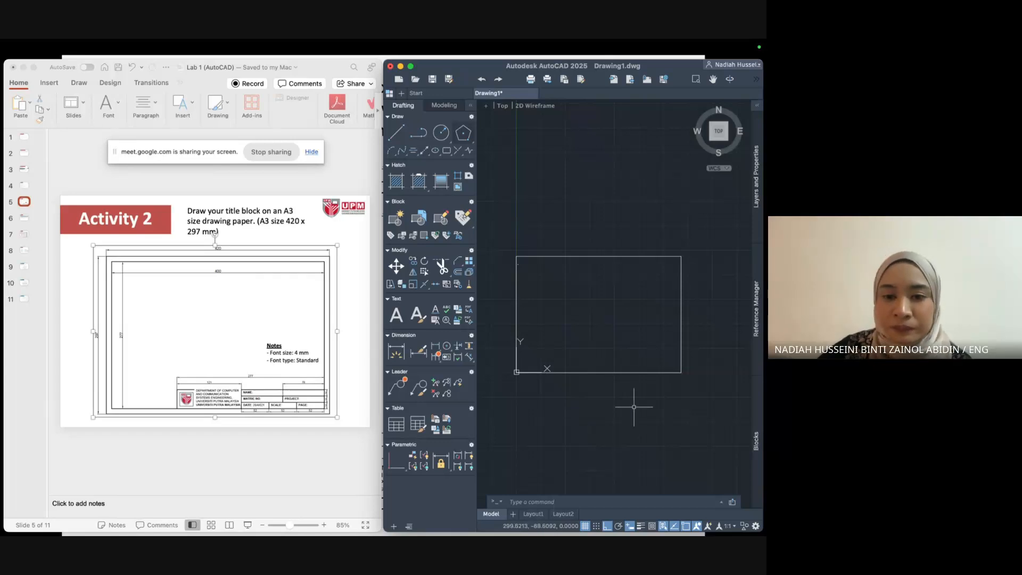
scroll(582, 319, up, 6)
middle_drag(534, 267, 597, 308)
click(569, 297)
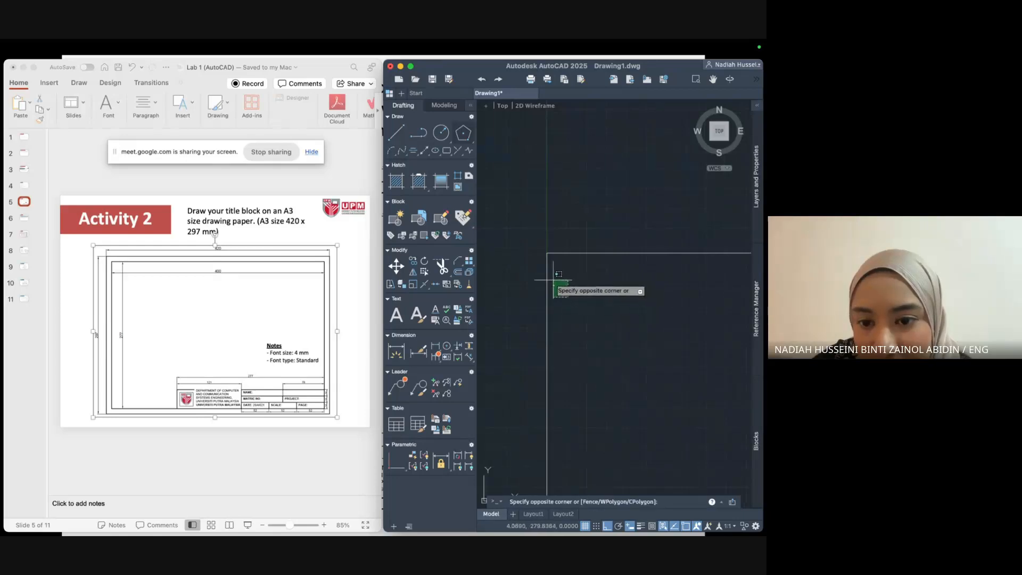
click(554, 280)
scroll(621, 320, down, 3)
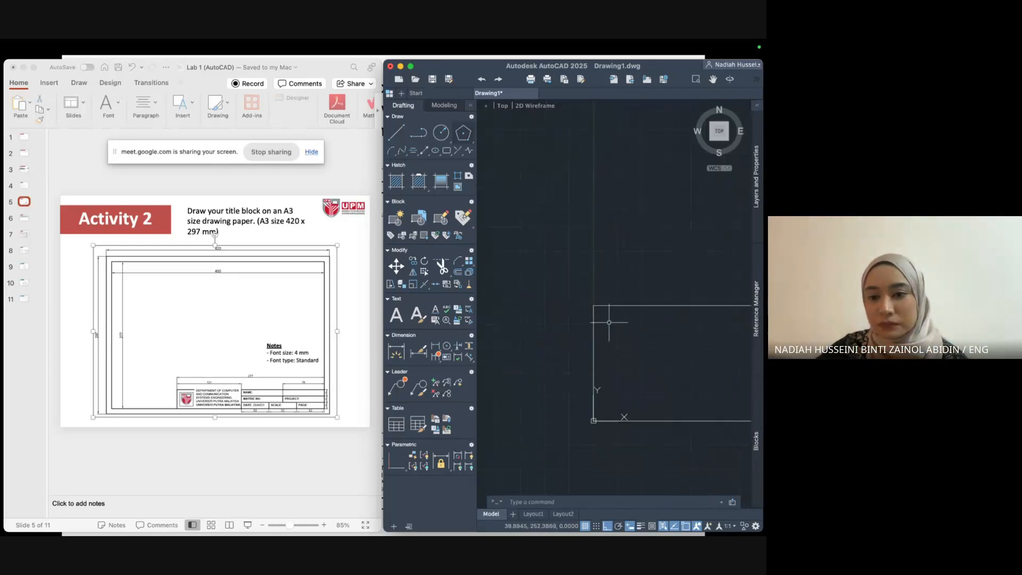
middle_drag(608, 319, 531, 292)
scroll(532, 297, up, 2)
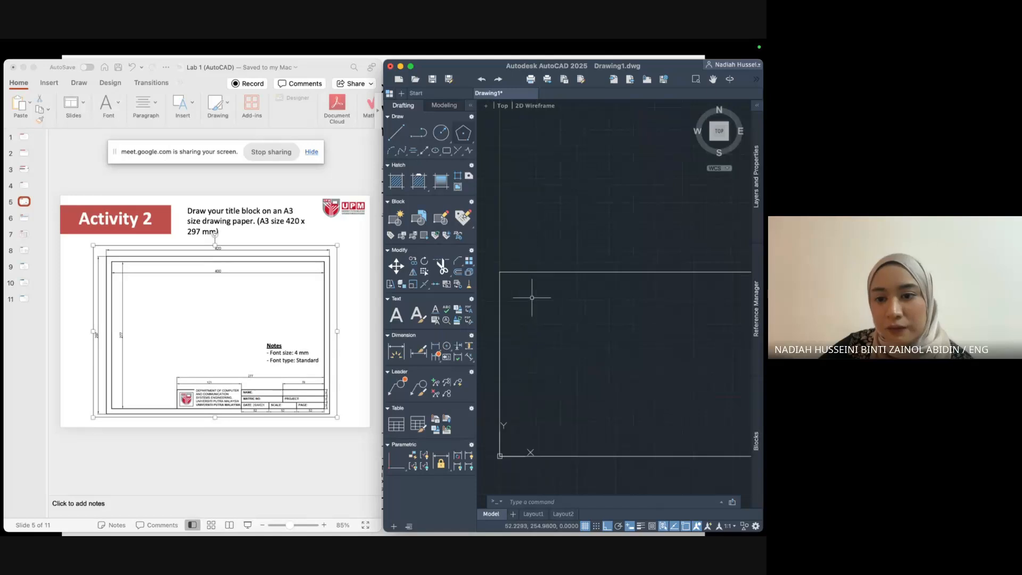
Start OFFSET with the default distance, then cancel it unfinished.
click(562, 506)
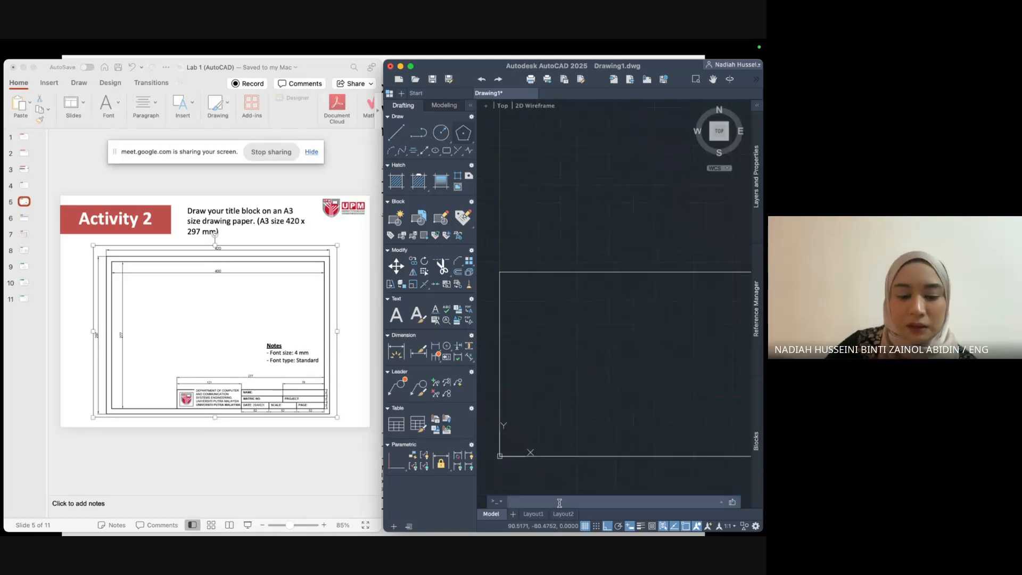
text(offset)
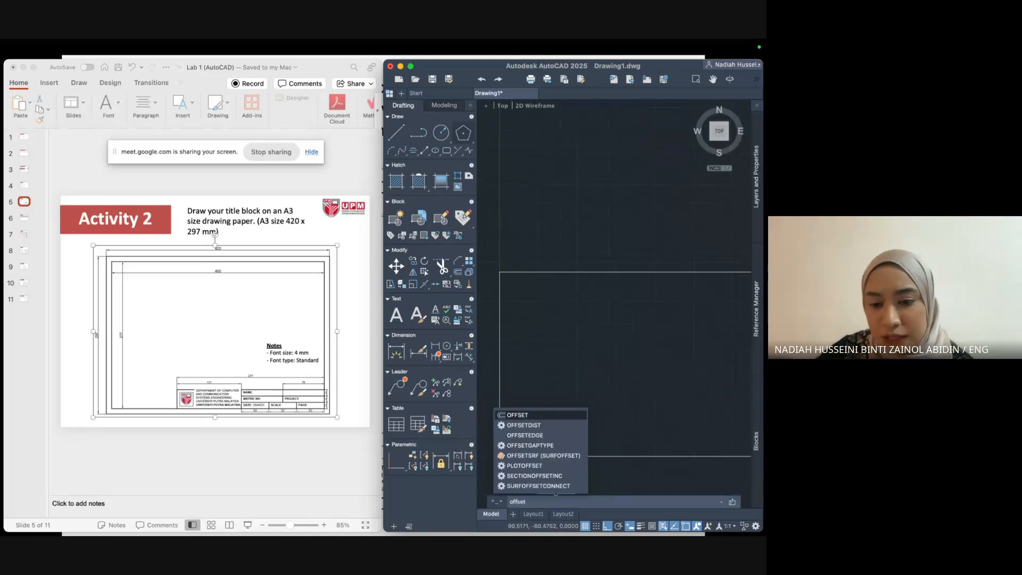
key(Return)
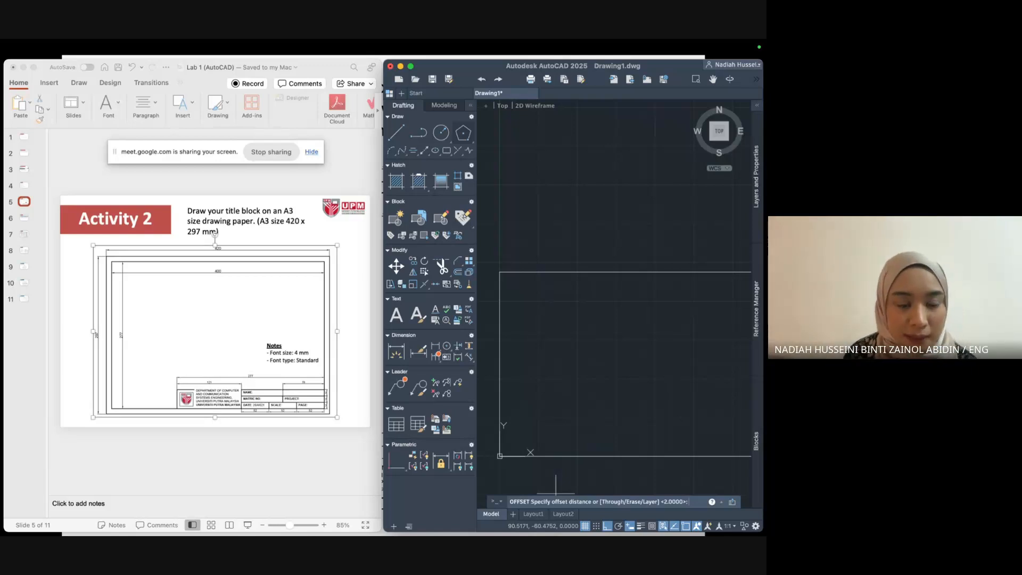
key(Return)
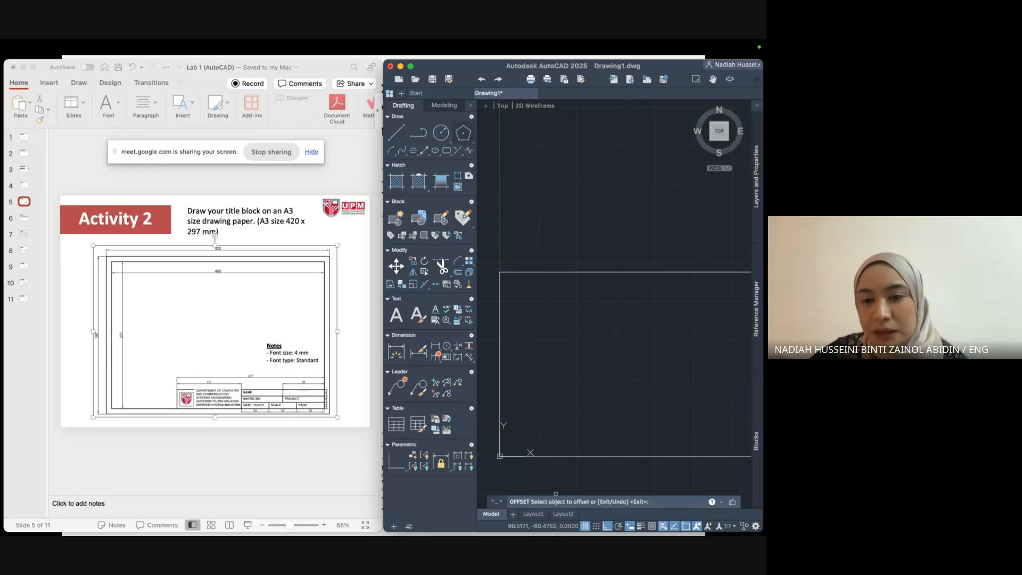
scroll(583, 297, down, 2)
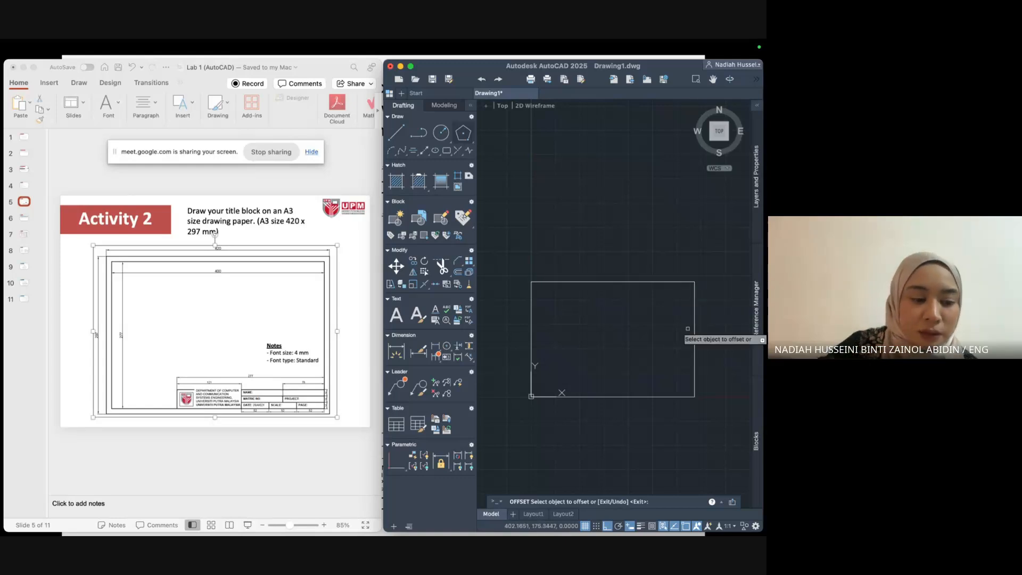
key(Escape)
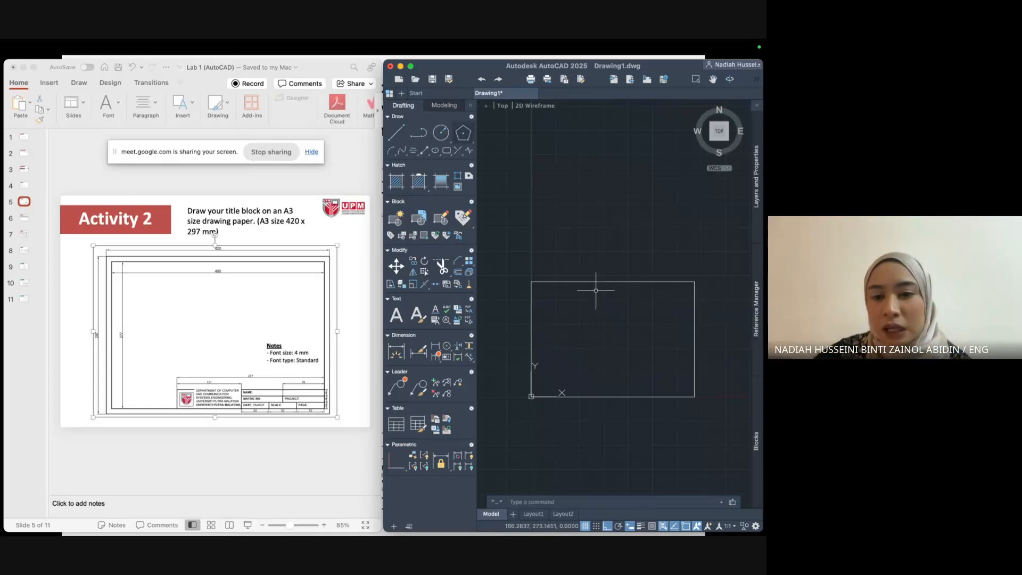
Window-select the whole rectangle and JOIN its four edges into one polyline.
click(524, 266)
click(726, 432)
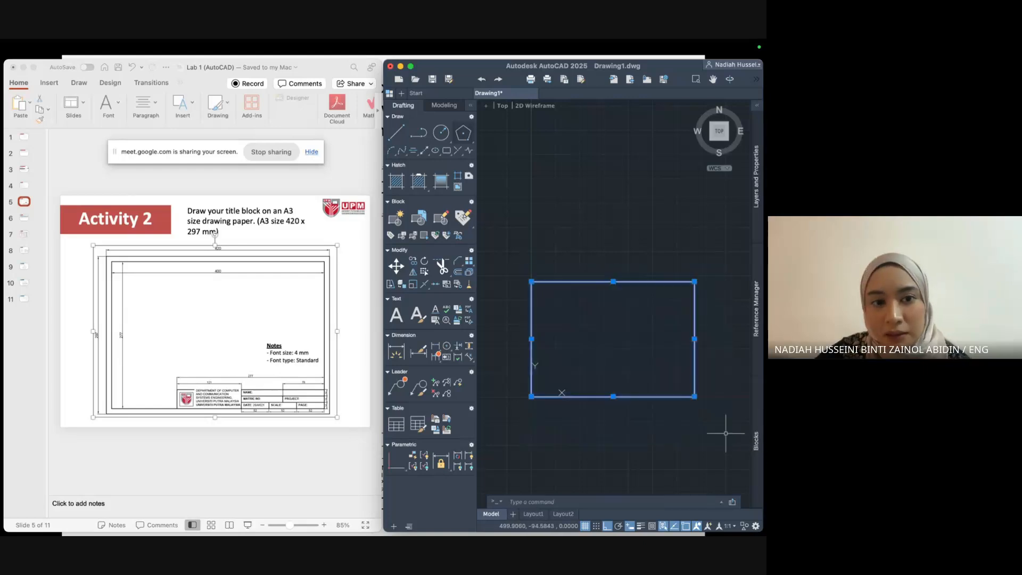
text(jo)
key(Return)
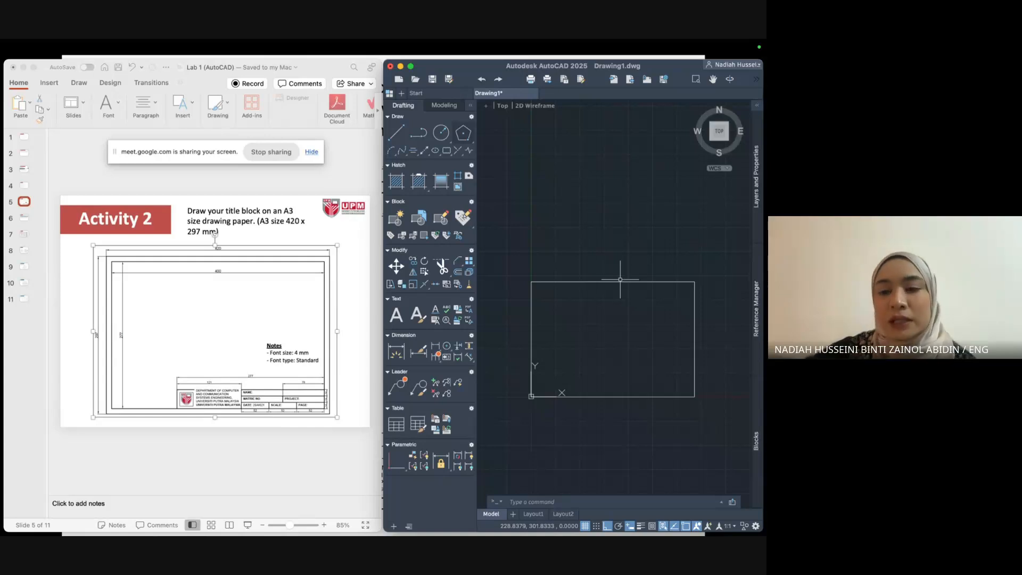
Offset the 420 × 297 outline 10 units inward to create the inner frame.
text(offset)
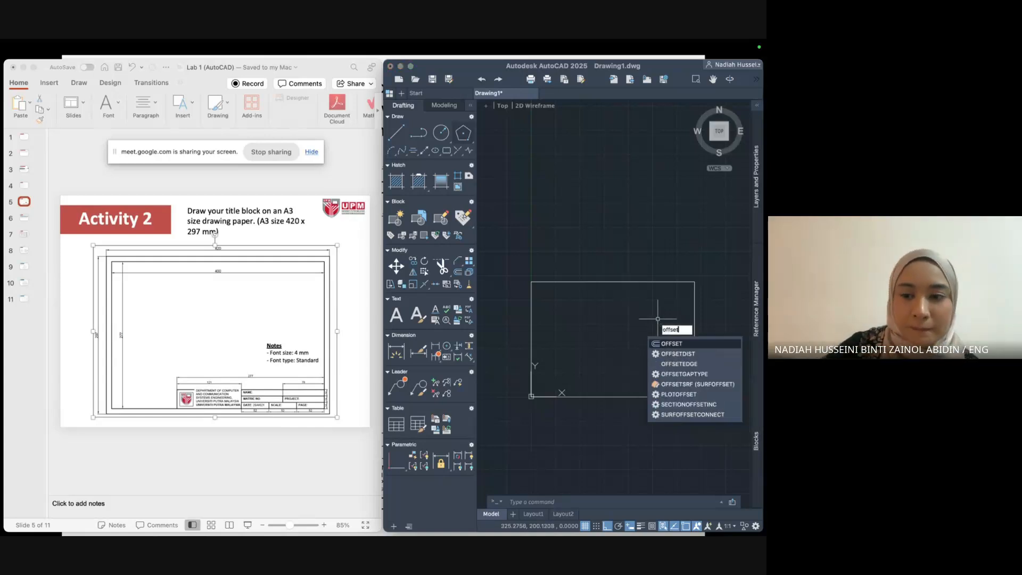
key(Return)
text(10)
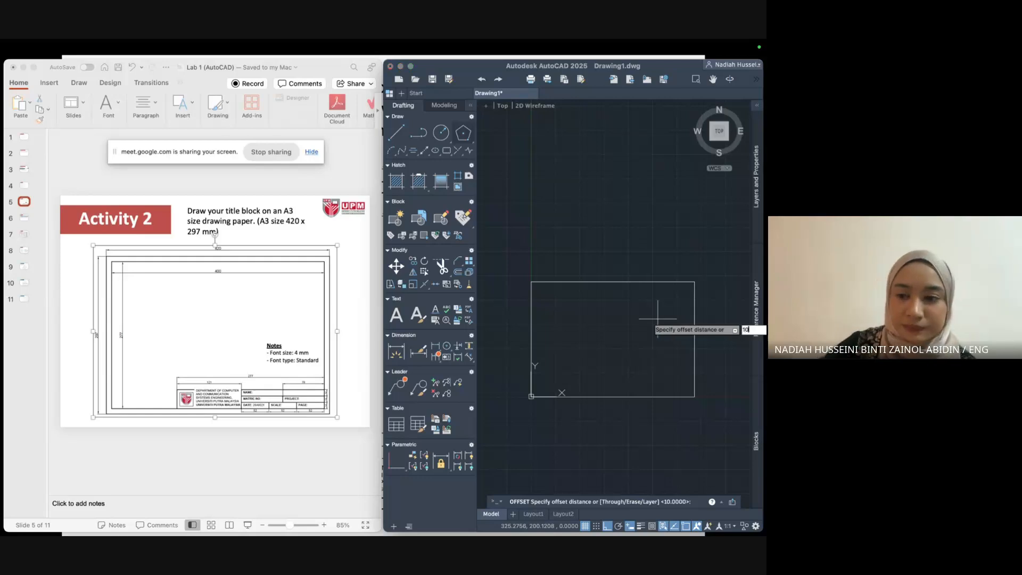
key(Return)
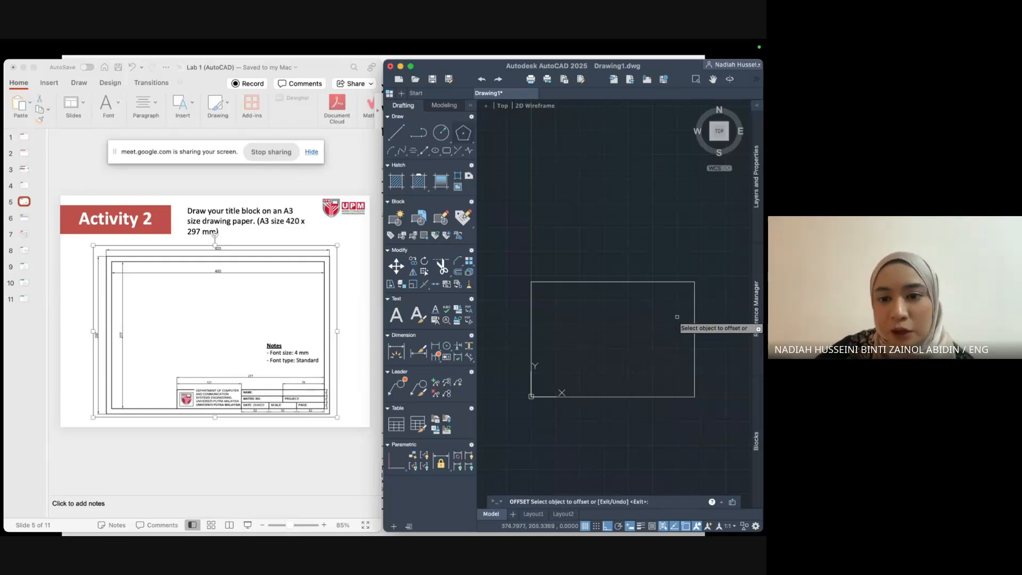
click(668, 281)
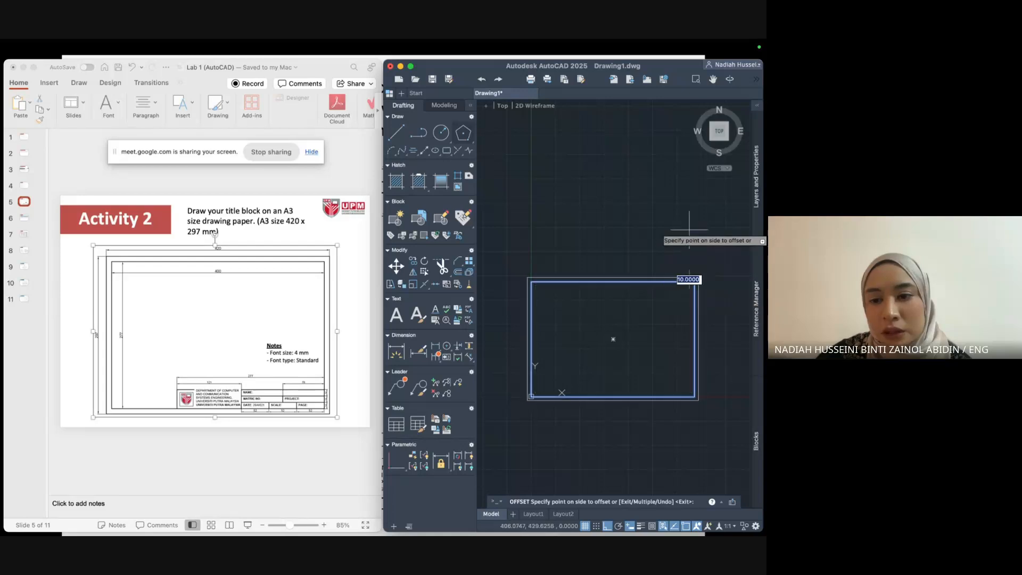
click(627, 331)
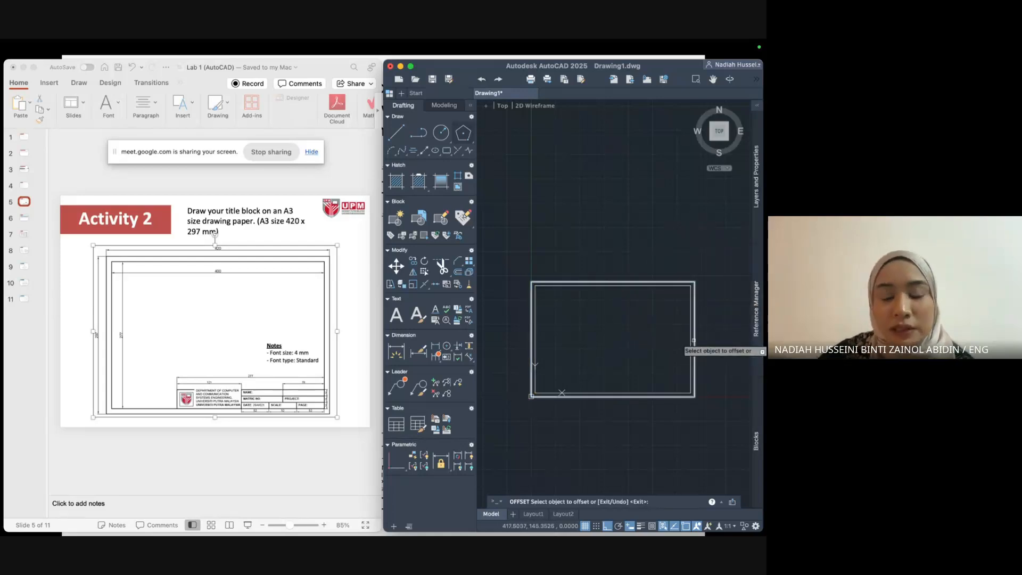
scroll(693, 341, up, 2)
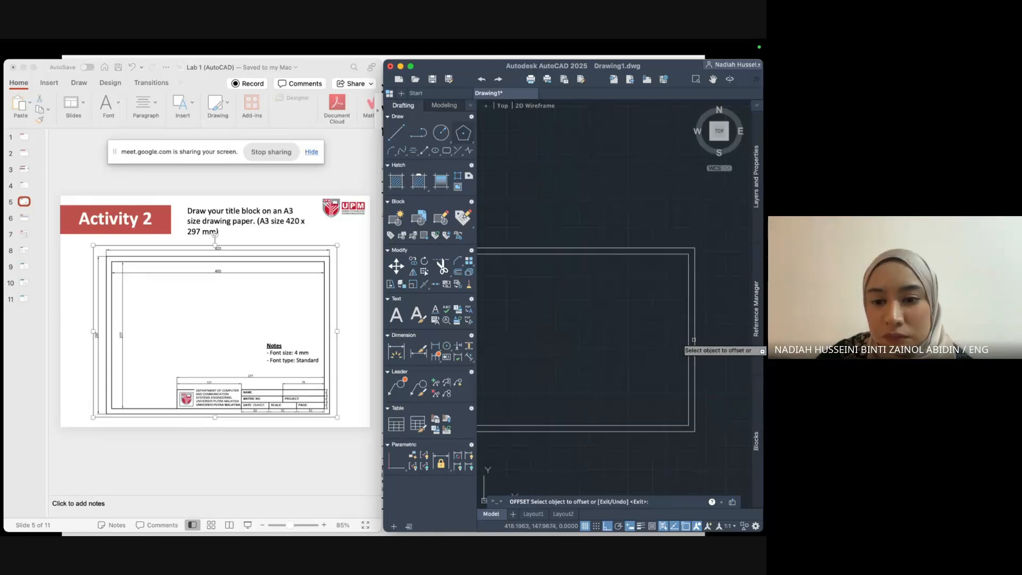
scroll(693, 339, down, 2)
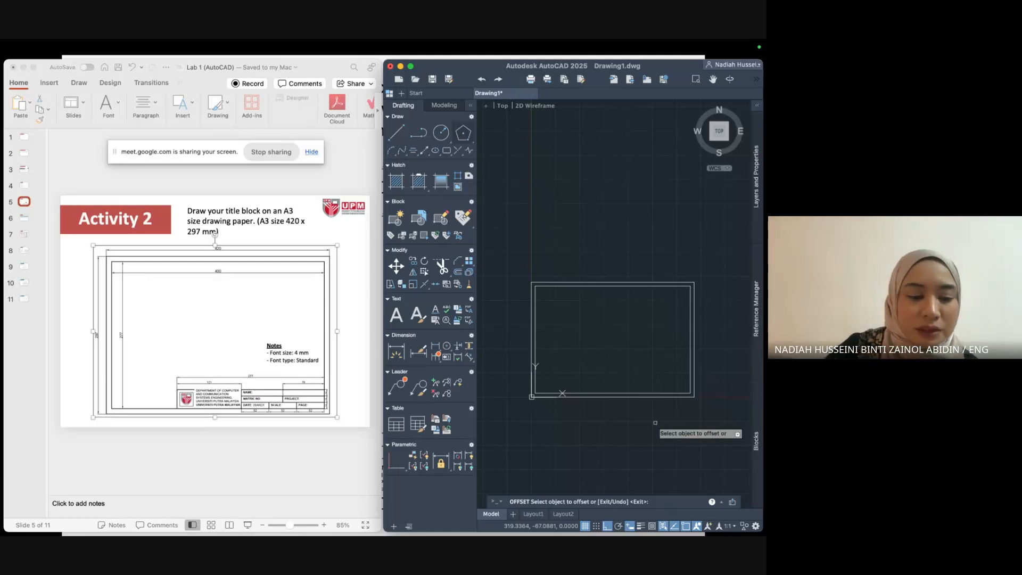
key(Escape)
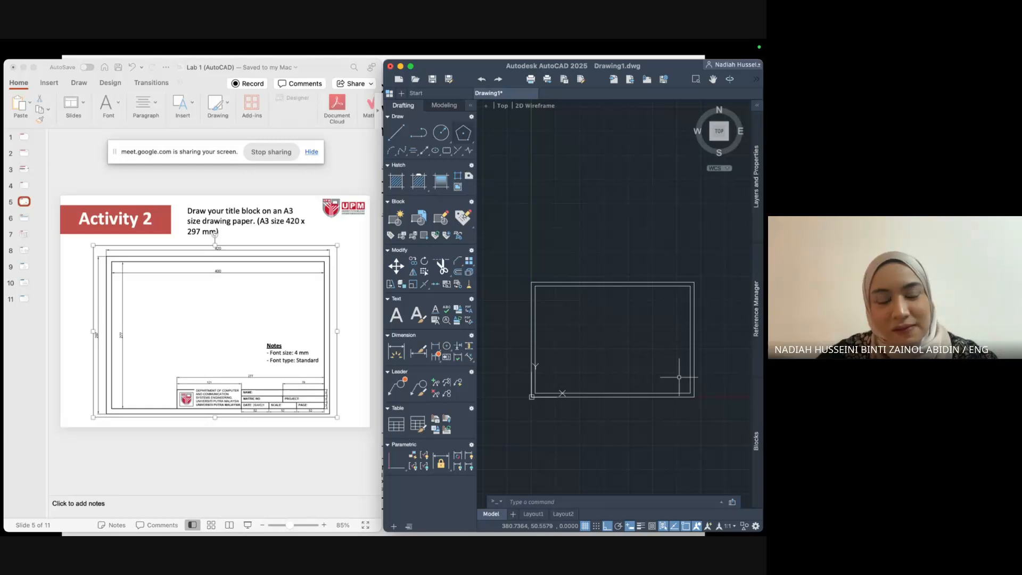
scroll(679, 376, up, 2)
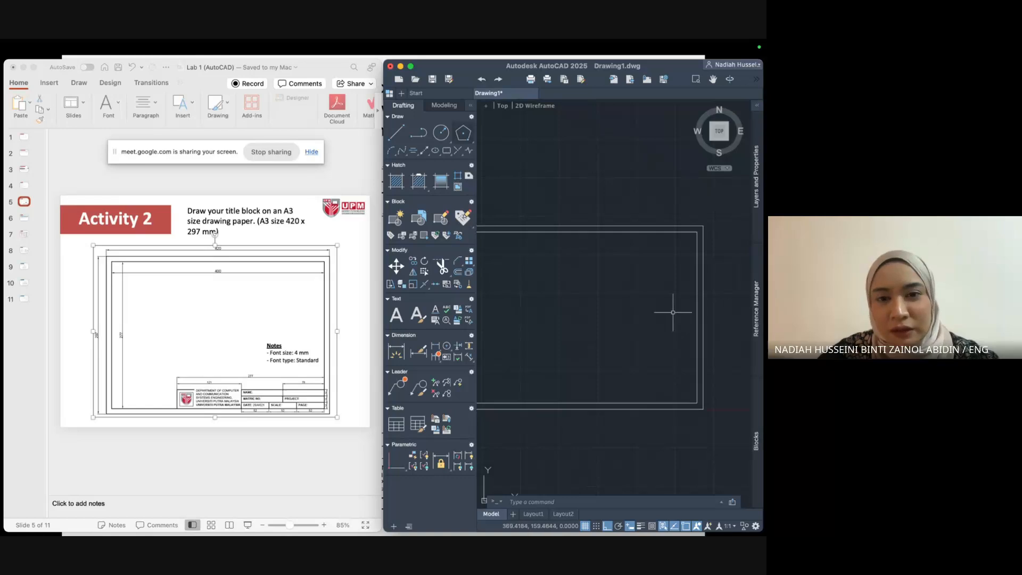
Draw a 12-unit line straight up from the inner frame's lower-right corner at 410,10.
click(396, 133)
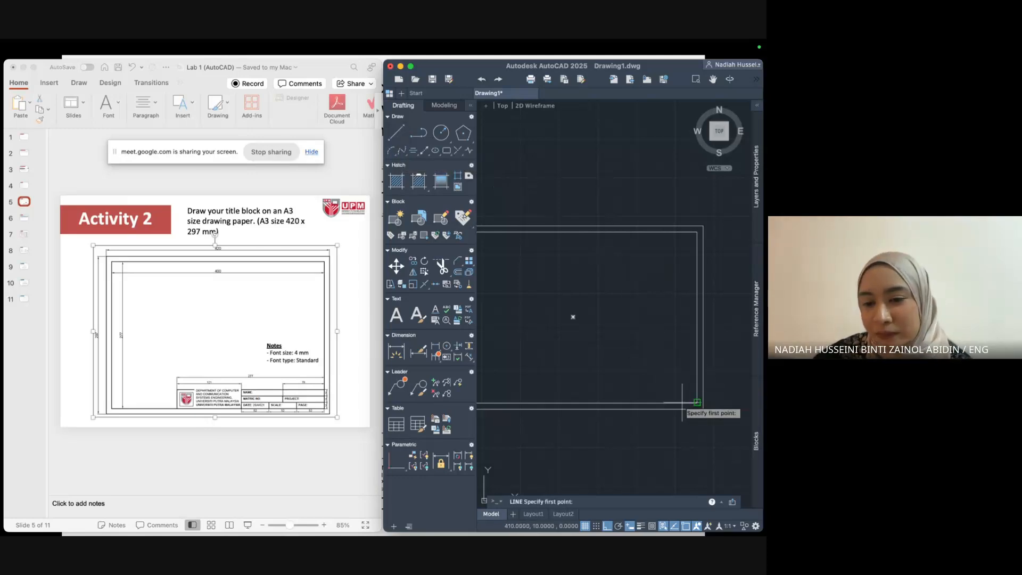
scroll(693, 403, up, 3)
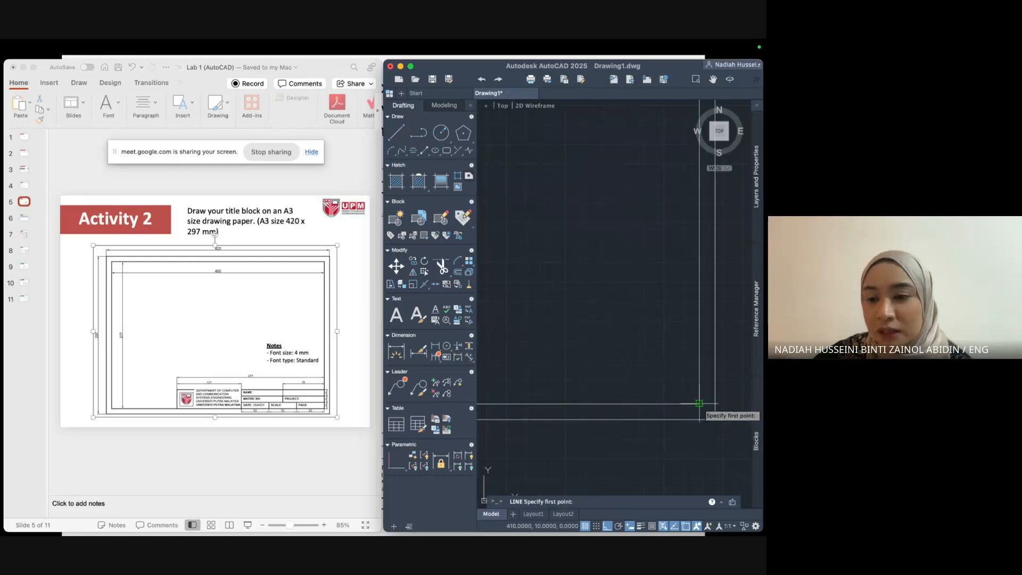
scroll(698, 403, up, 2)
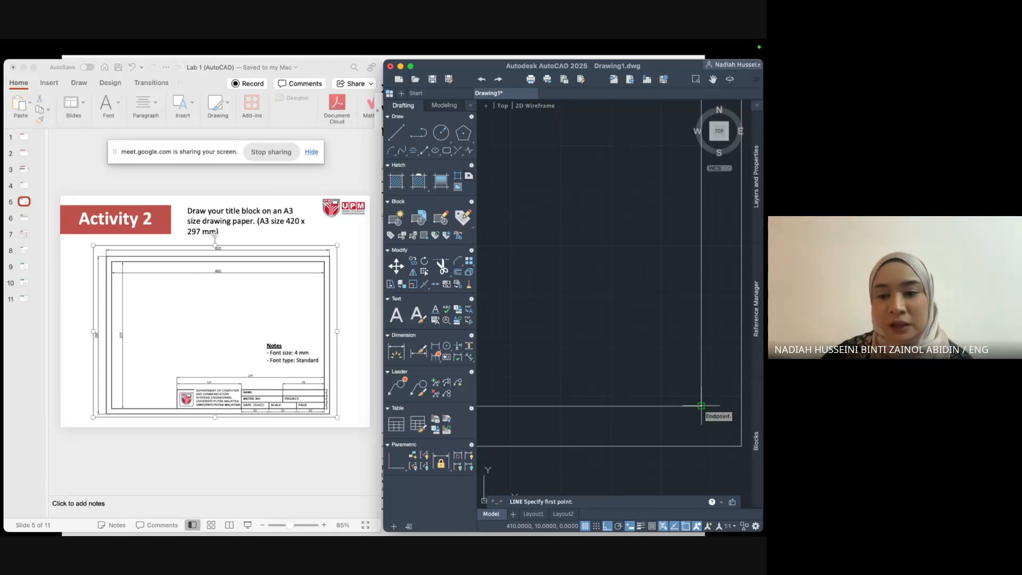
click(701, 405)
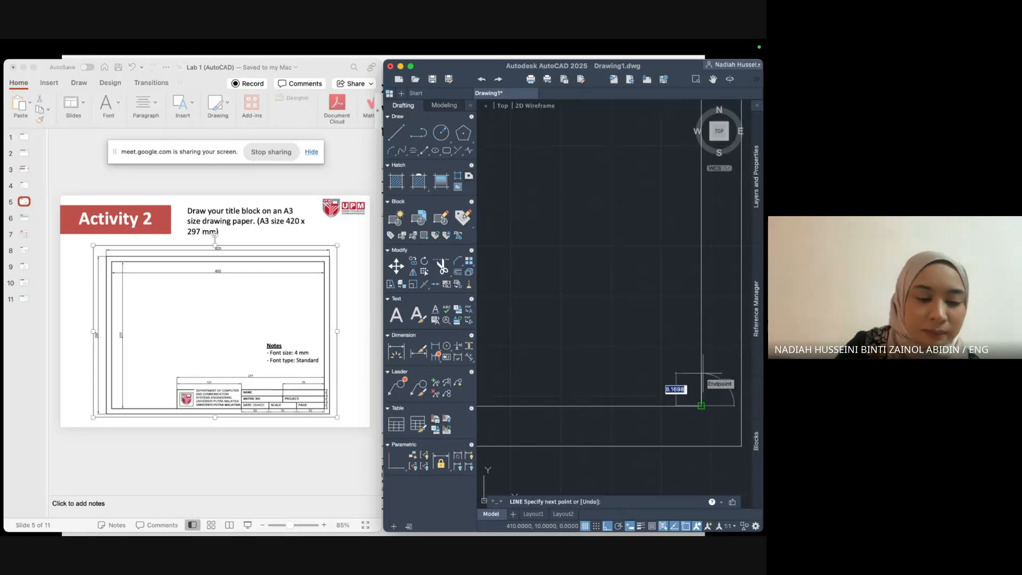
text(12)
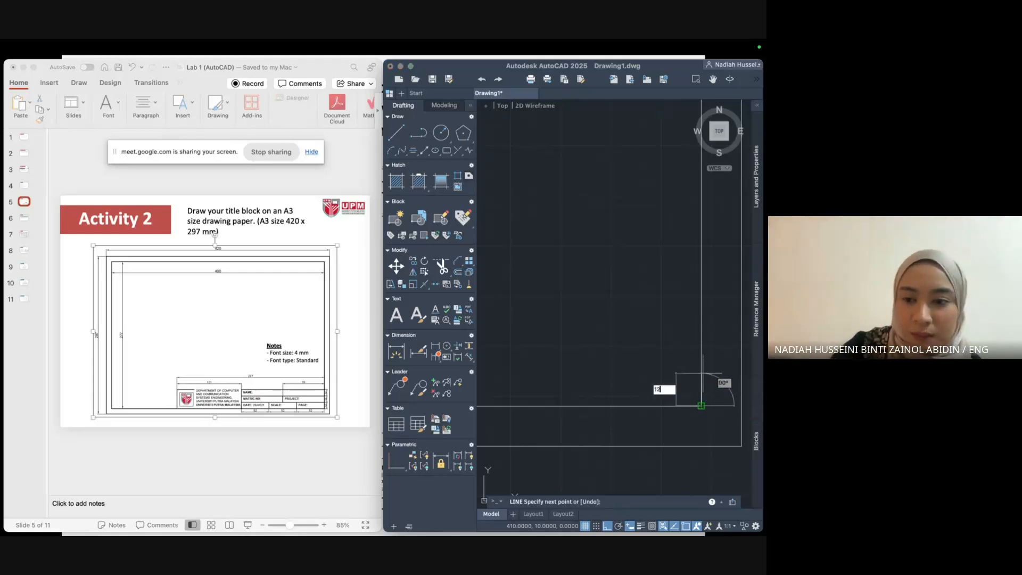
key(Return)
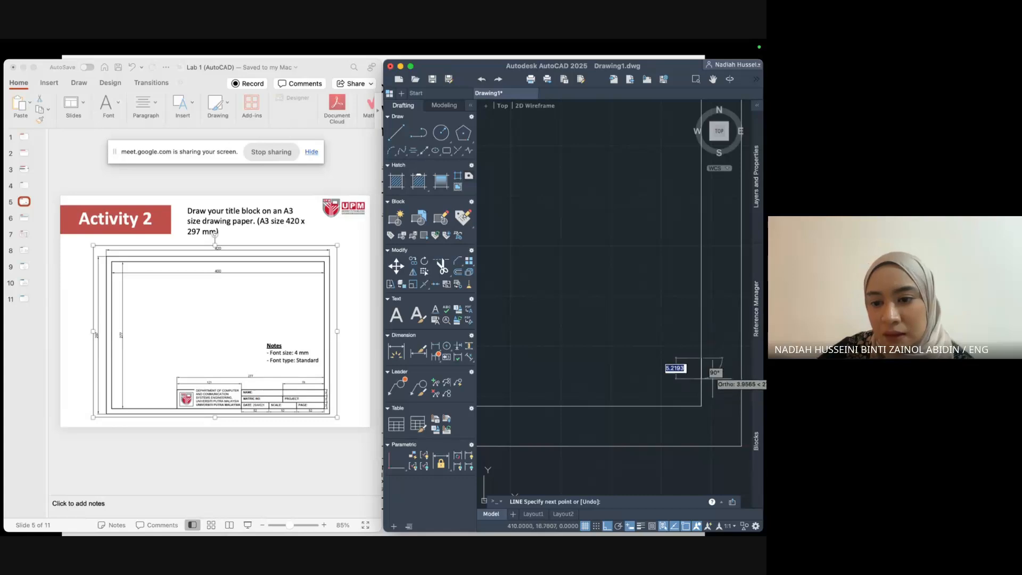
key(Escape)
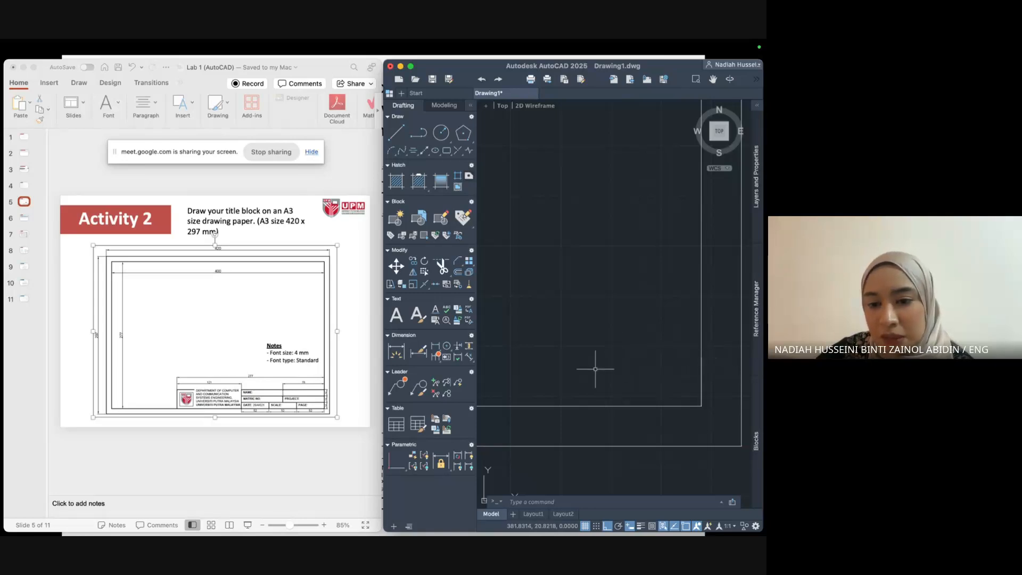
Zoom PowerPoint's Activity 2 slide to 217% on the title block, then select AutoCAD's new 12-unit line.
scroll(301, 397, down, 3)
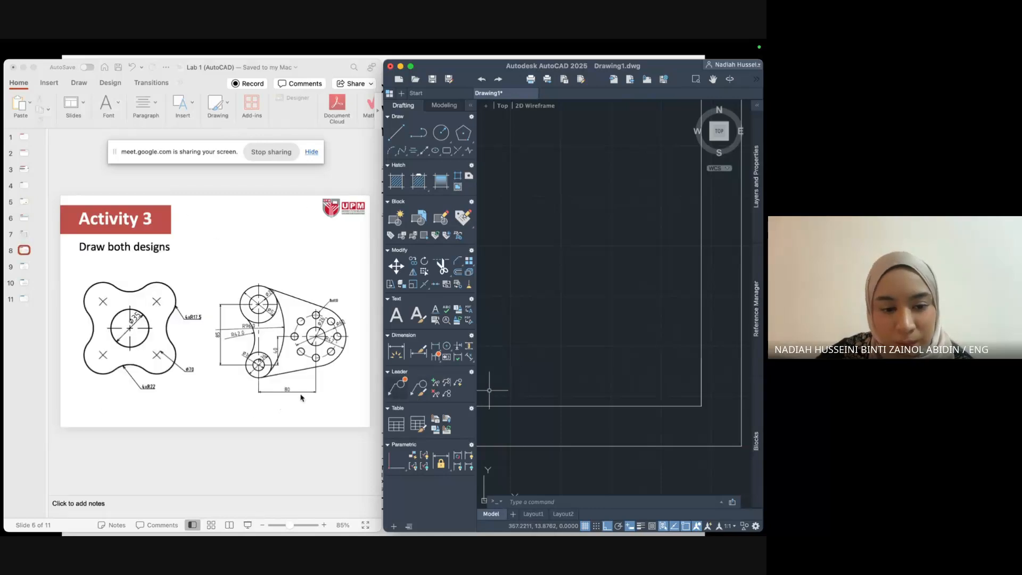
scroll(301, 397, up, 2)
click(29, 202)
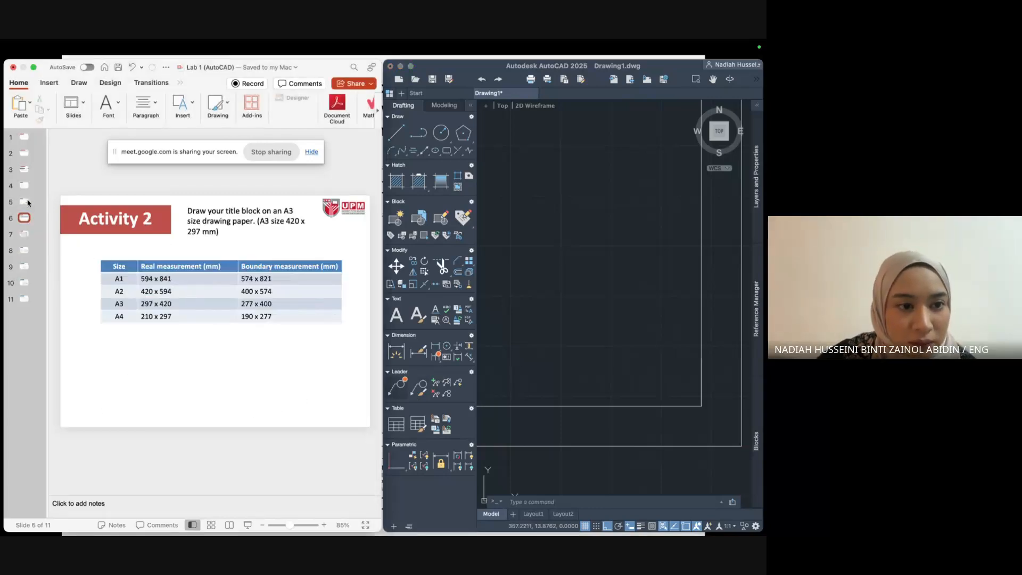
drag(288, 528, 299, 527)
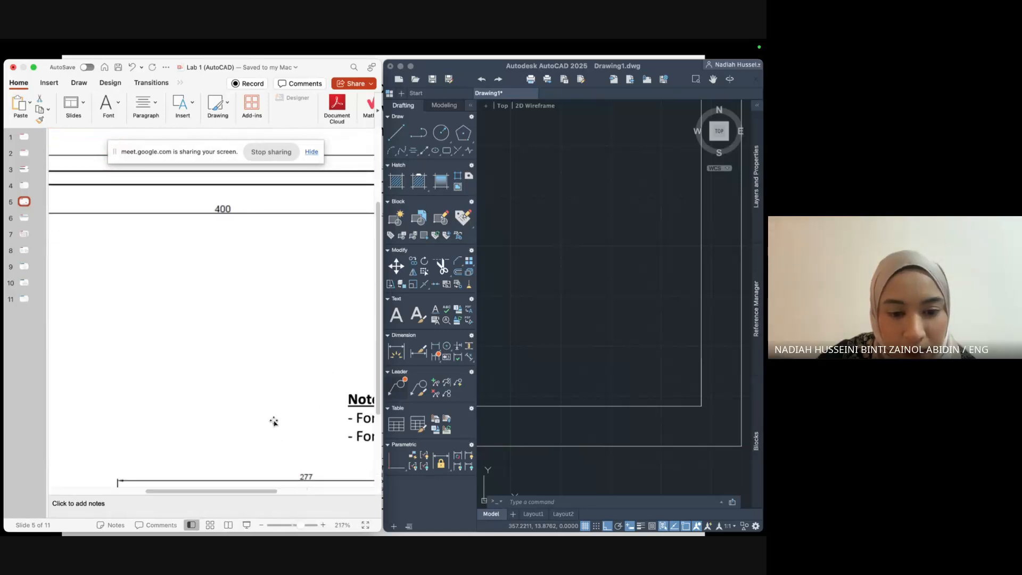
drag(267, 406, 97, 293)
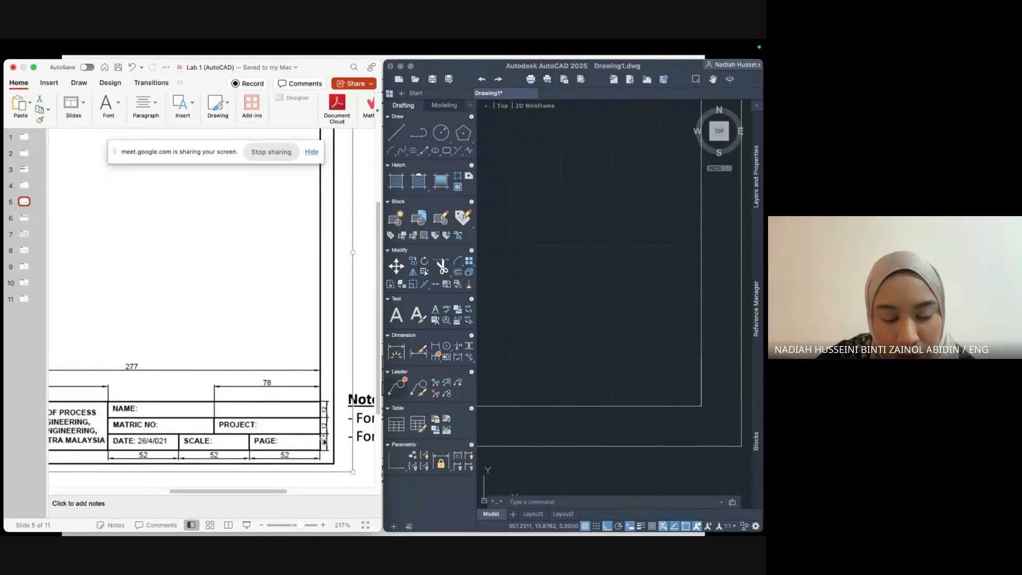
click(700, 382)
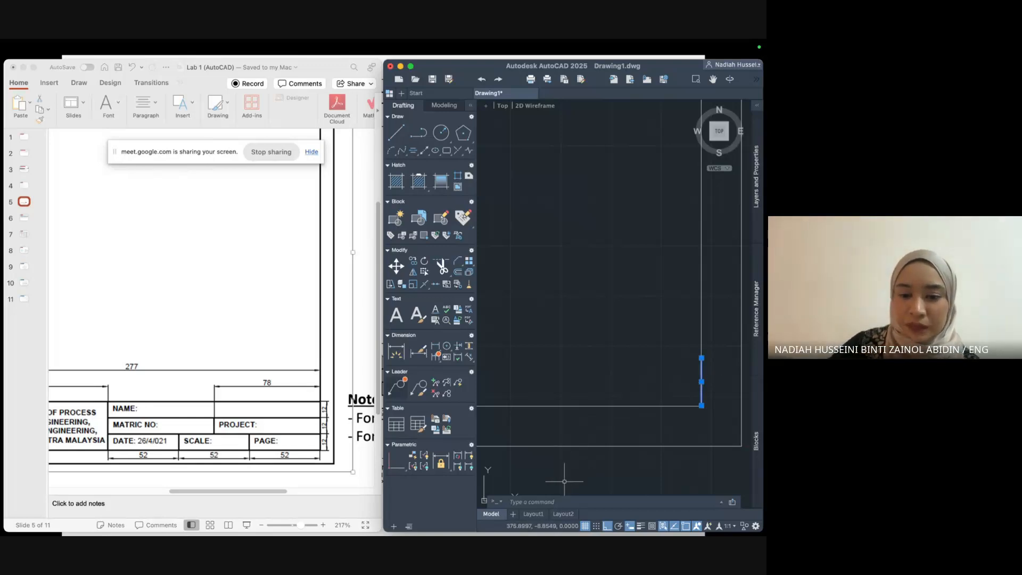
Offset the 12-unit vertical line 52 units to create the first cell divider.
click(548, 502)
text(offse)
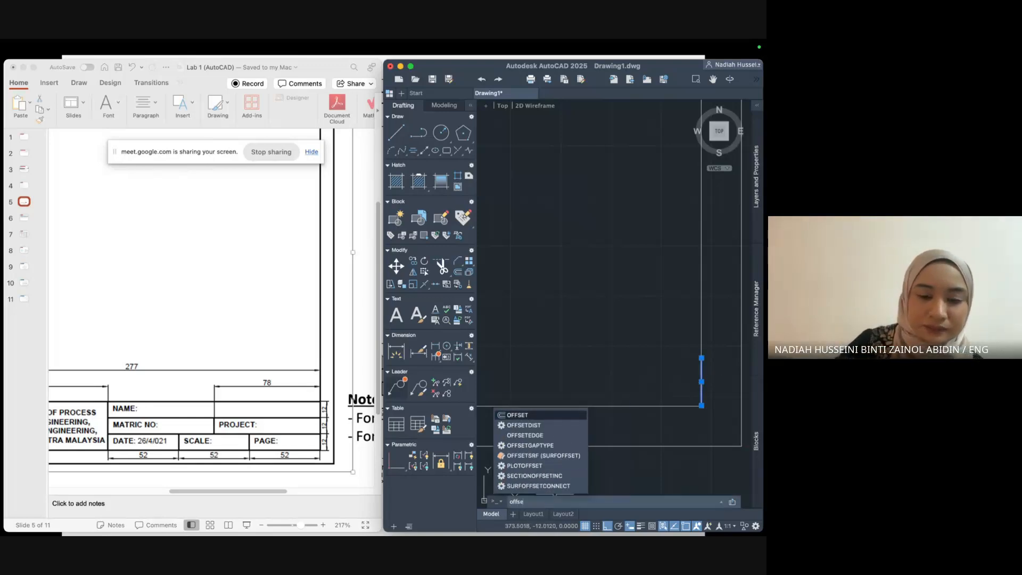
key(Return)
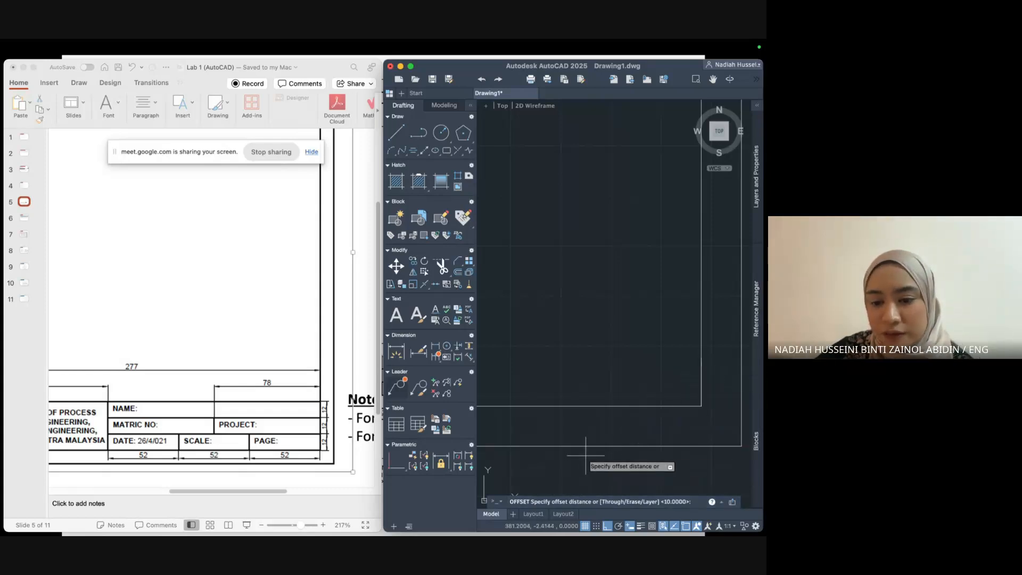
text(o)
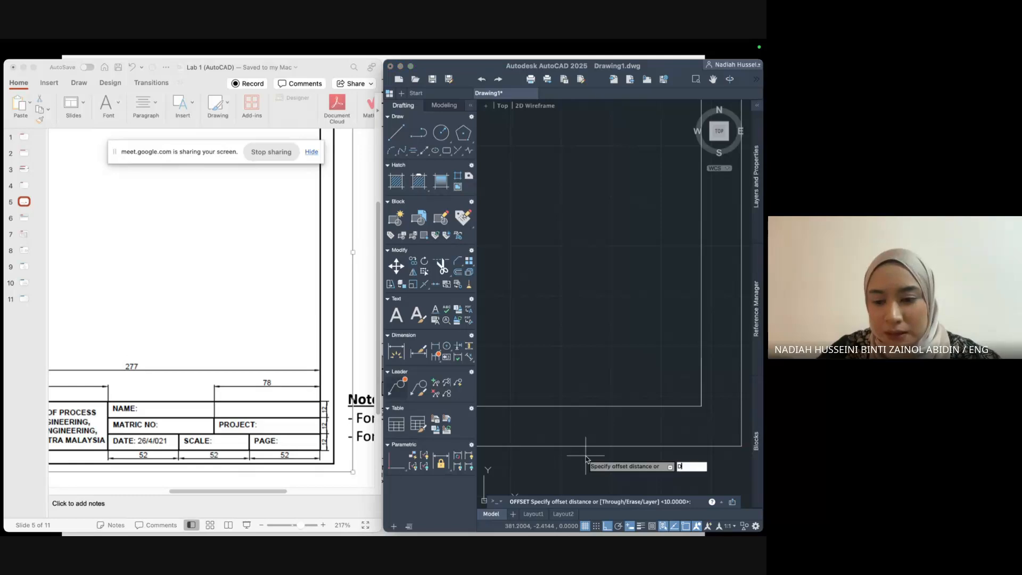
key(Return)
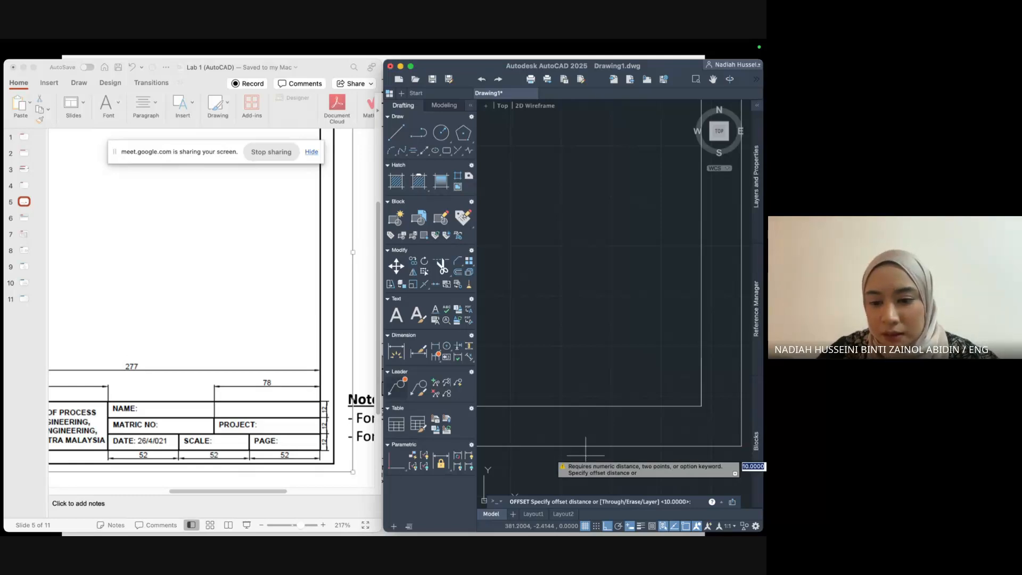
text(52)
key(Return)
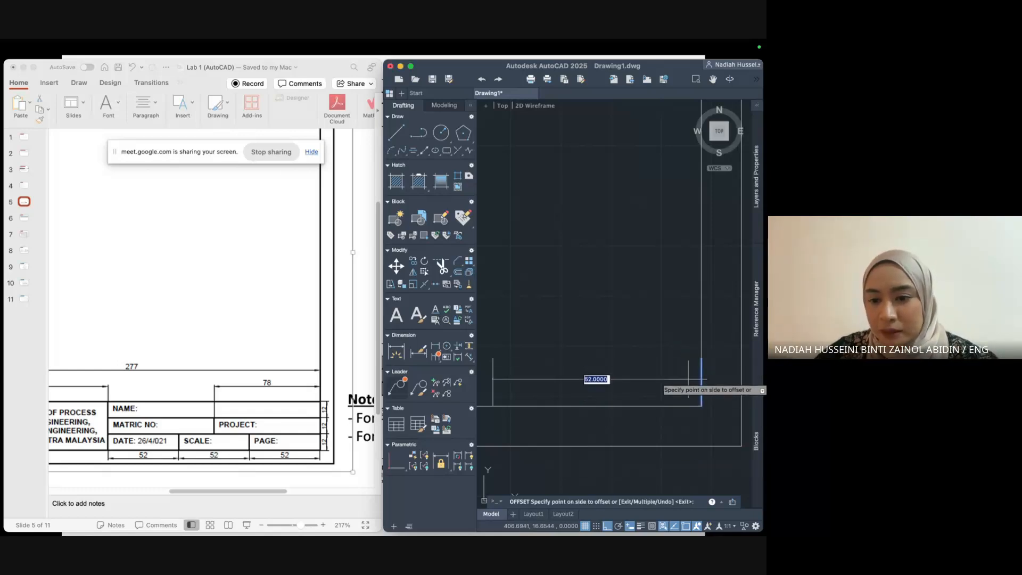
click(500, 385)
Make two more 52-unit offset copies of the dividers toward the left.
middle_drag(590, 387, 676, 398)
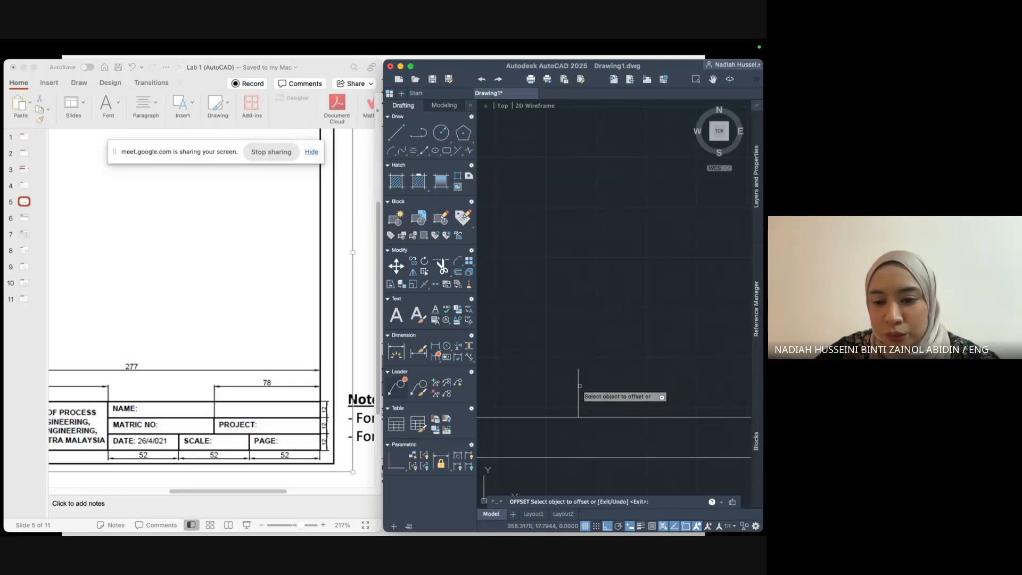
click(578, 385)
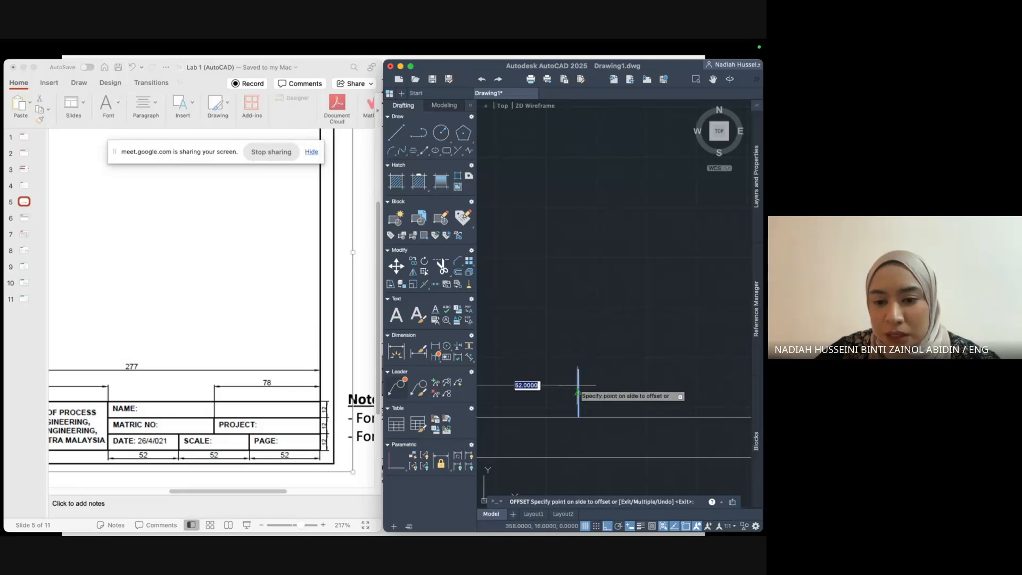
middle_drag(578, 385, 684, 380)
scroll(553, 376, down, 2)
click(507, 377)
scroll(605, 413, up, 2)
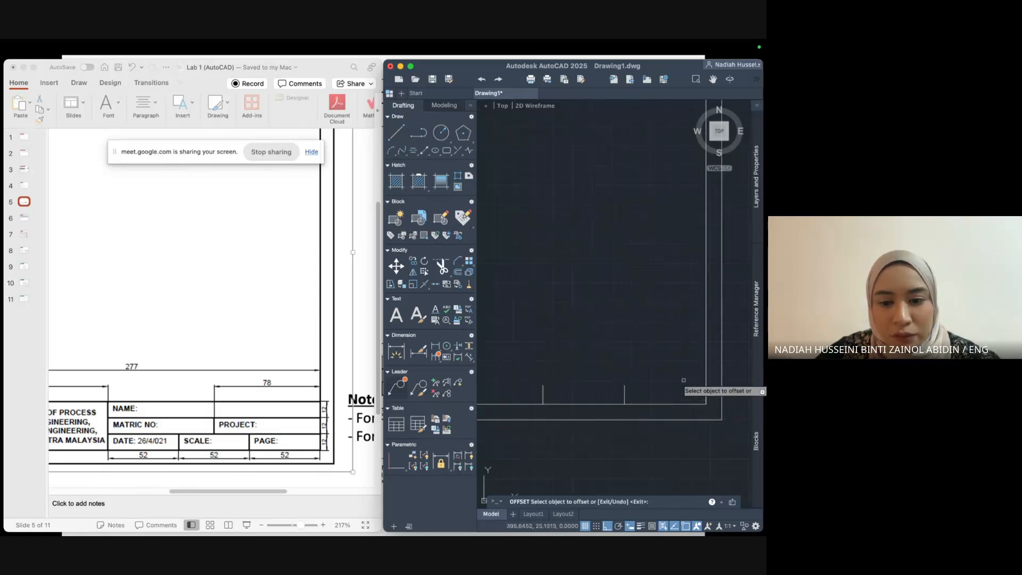
click(543, 393)
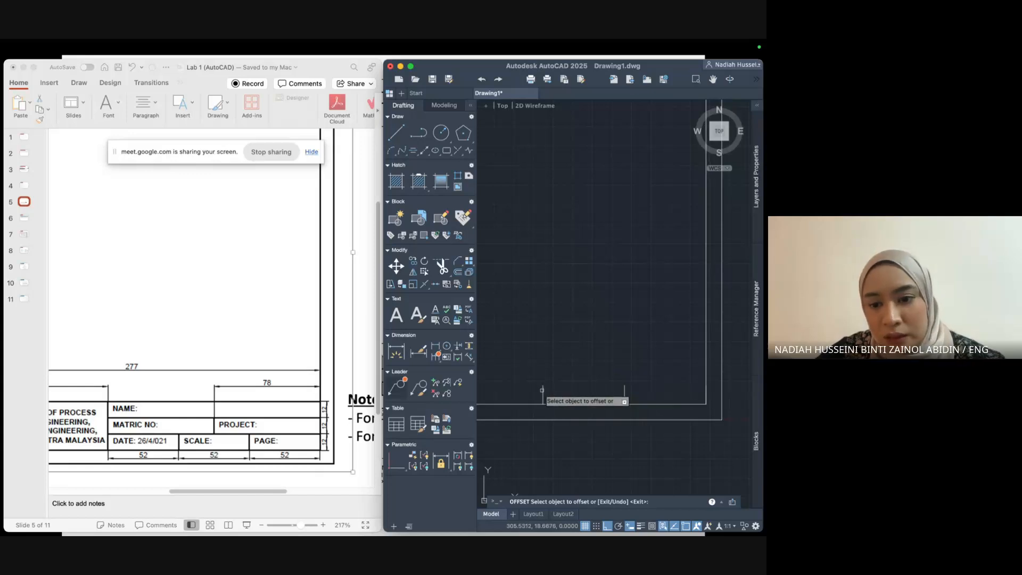
scroll(546, 391, up, 2)
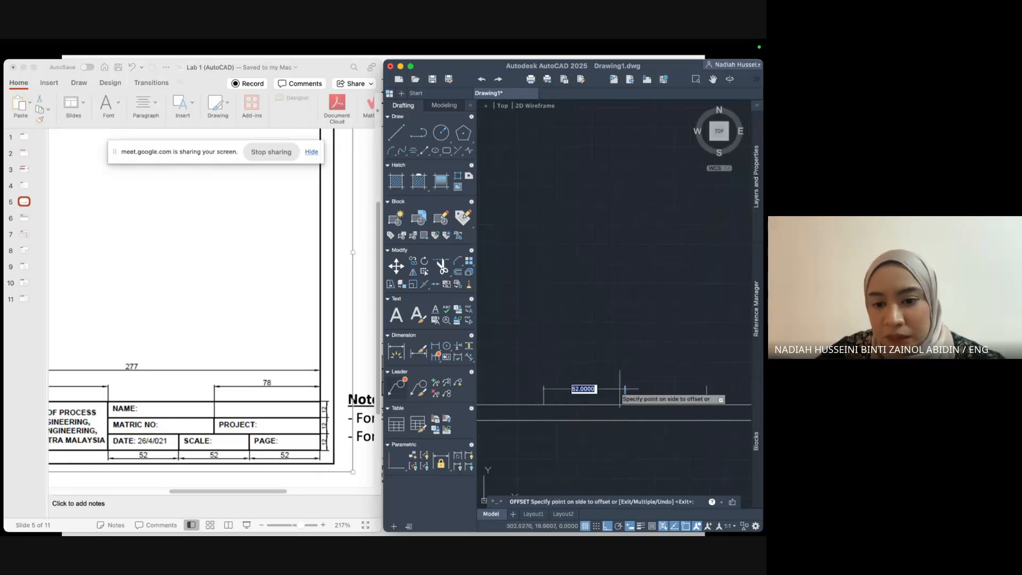
click(549, 388)
scroll(664, 430, down, 2)
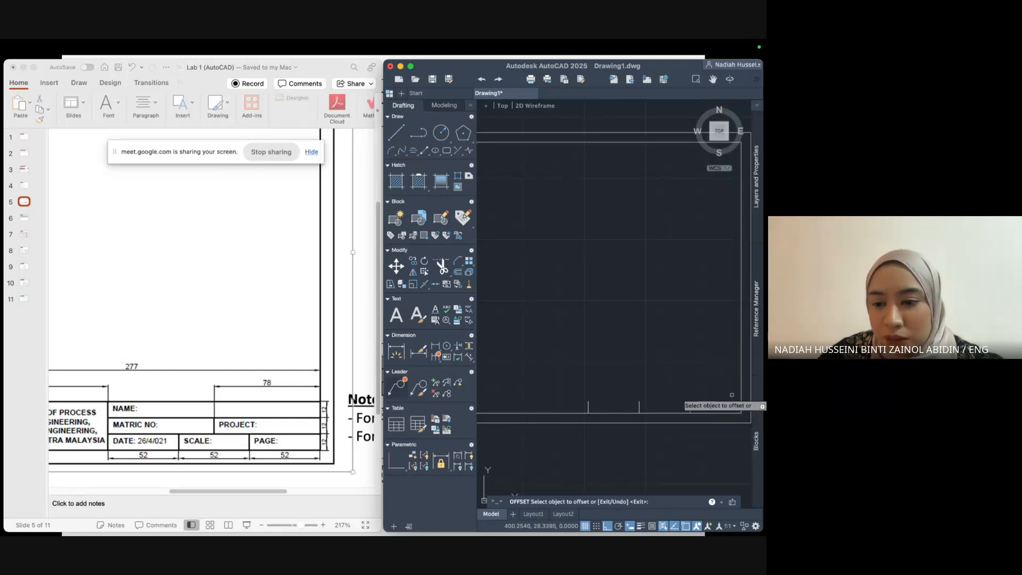
Draw a line across the dividers' tops to close the bottom row.
click(391, 137)
click(589, 400)
click(740, 400)
key(Return)
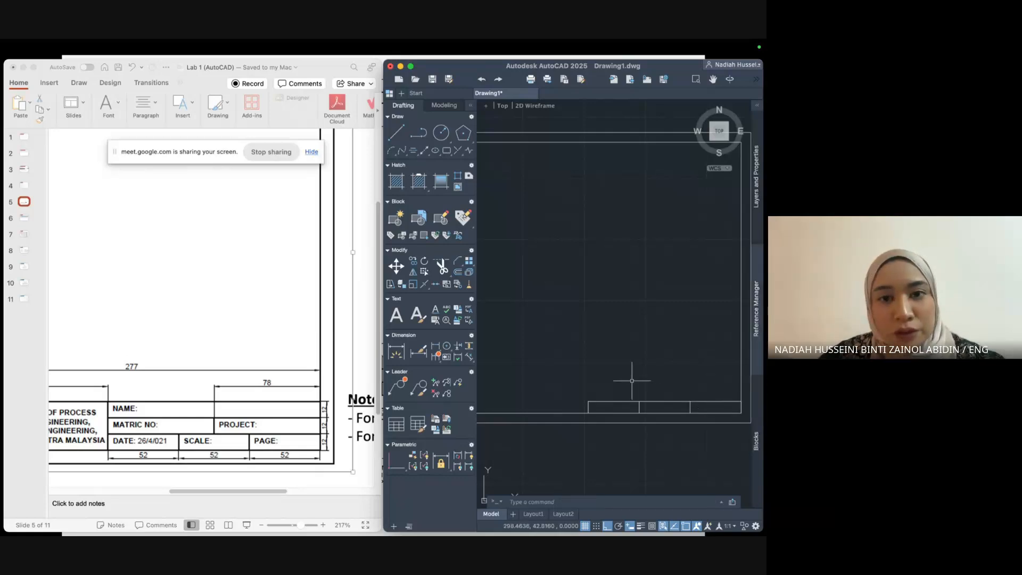
Draw a 12-unit vertical line up from the title block's right corner.
middle_drag(666, 365, 602, 377)
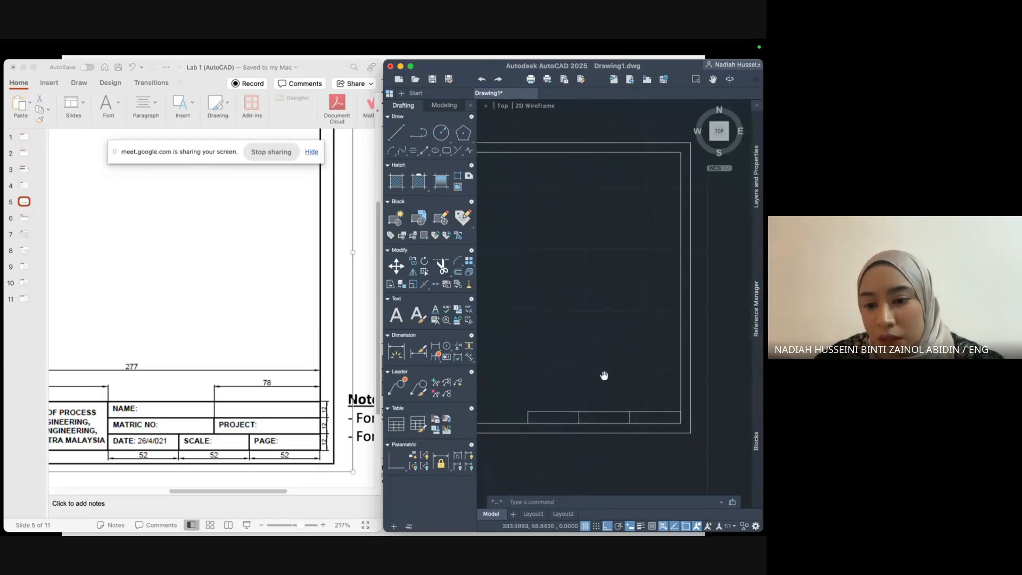
click(396, 133)
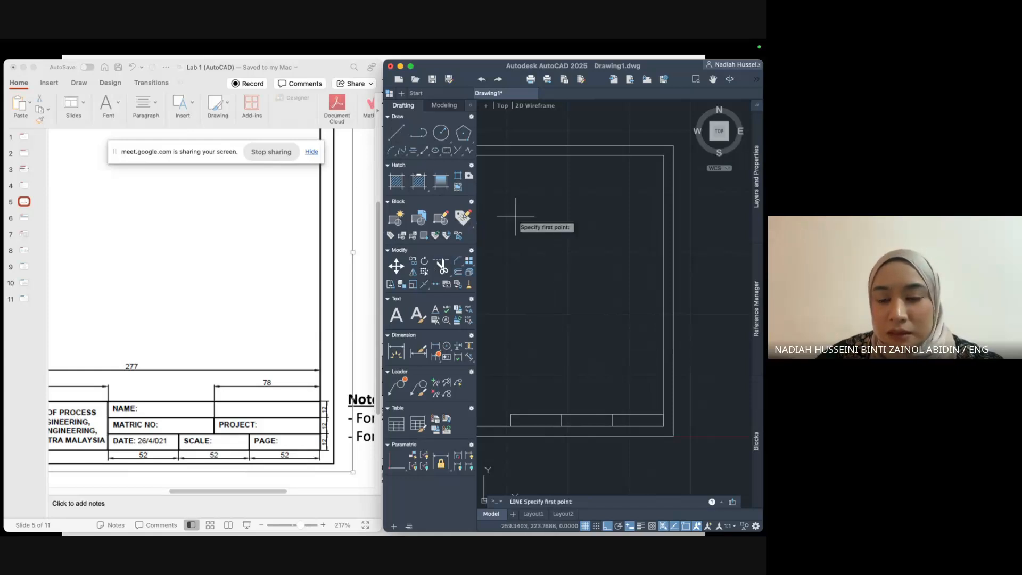
click(663, 425)
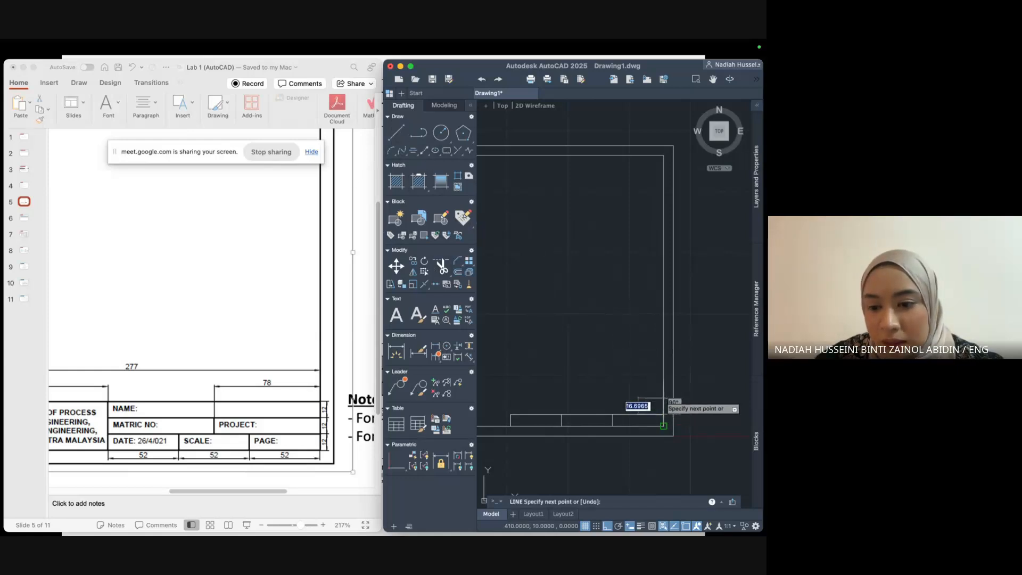
text(12)
key(Return)
key(Return)
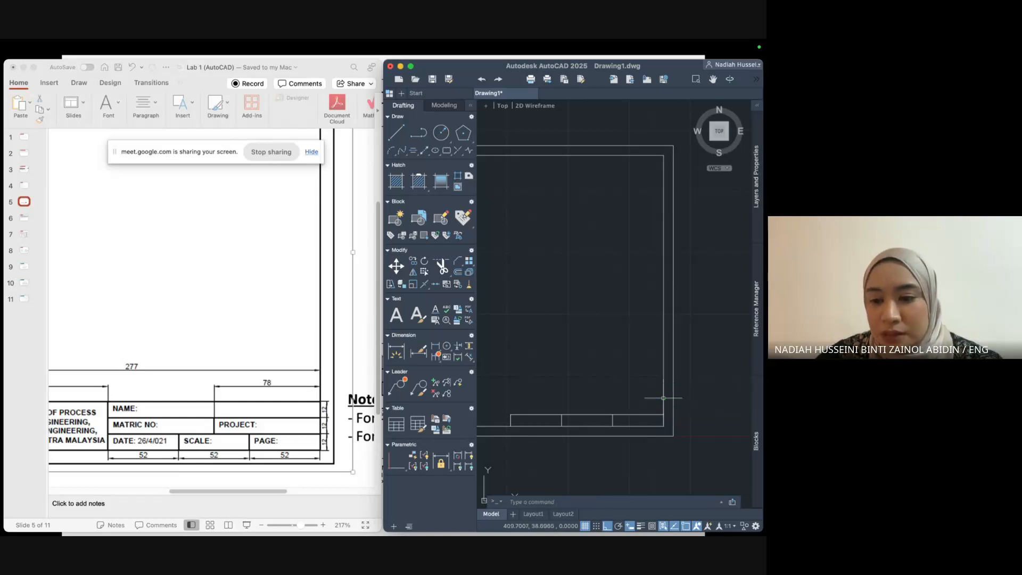
Offset that short line 78 units to the left.
click(663, 407)
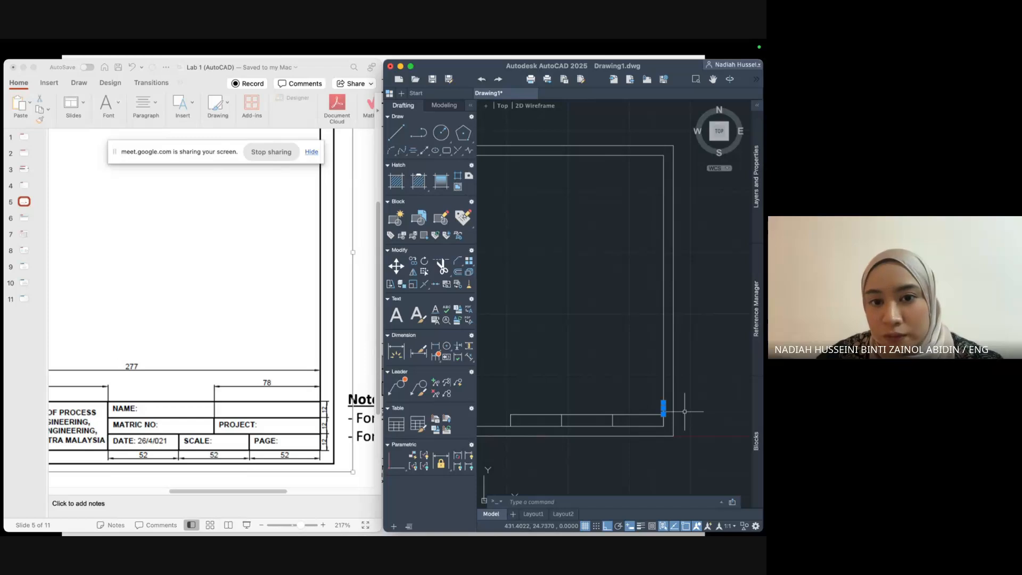
text(offse)
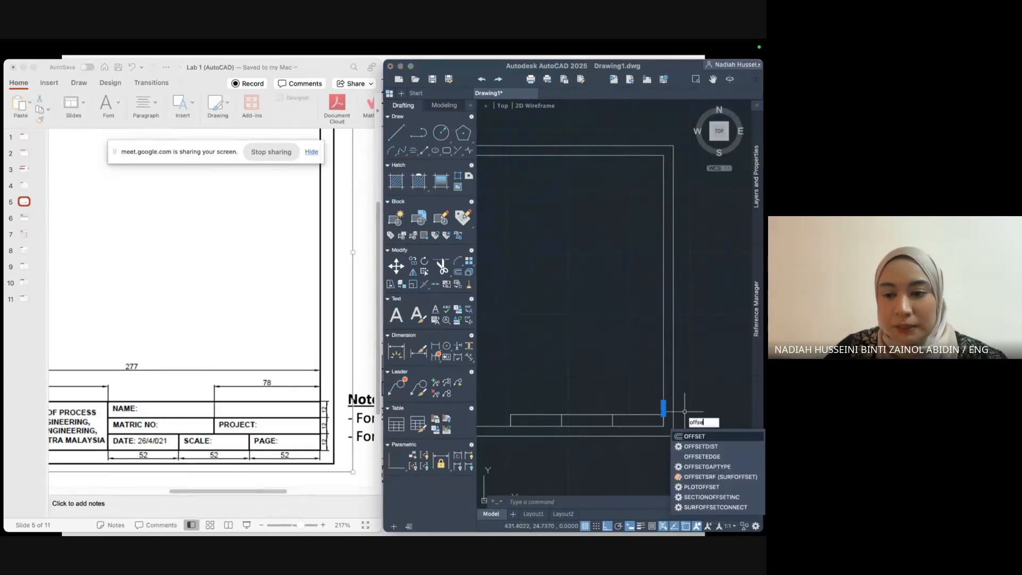
key(Return)
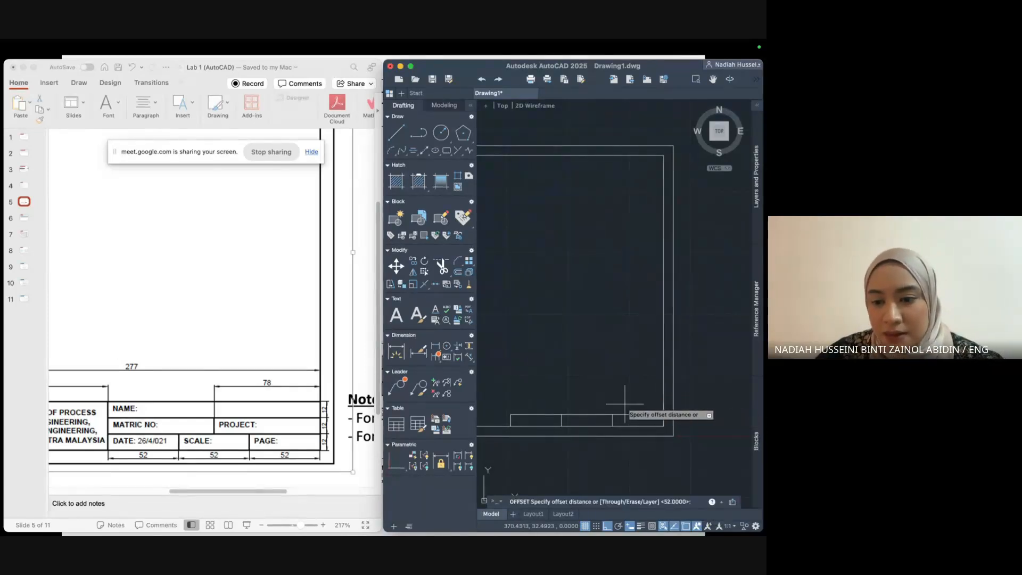
text(78)
key(Return)
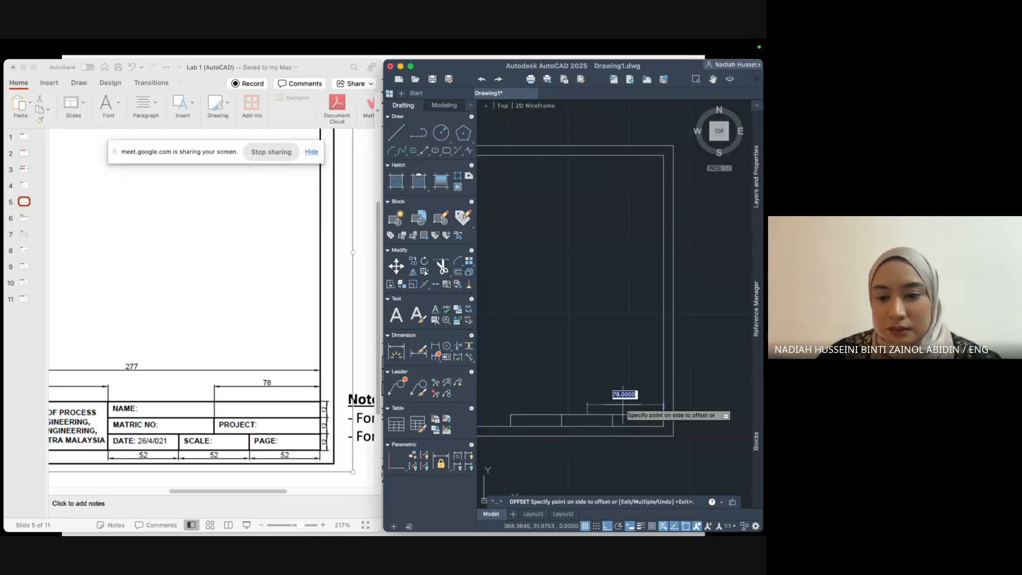
click(585, 414)
click(512, 407)
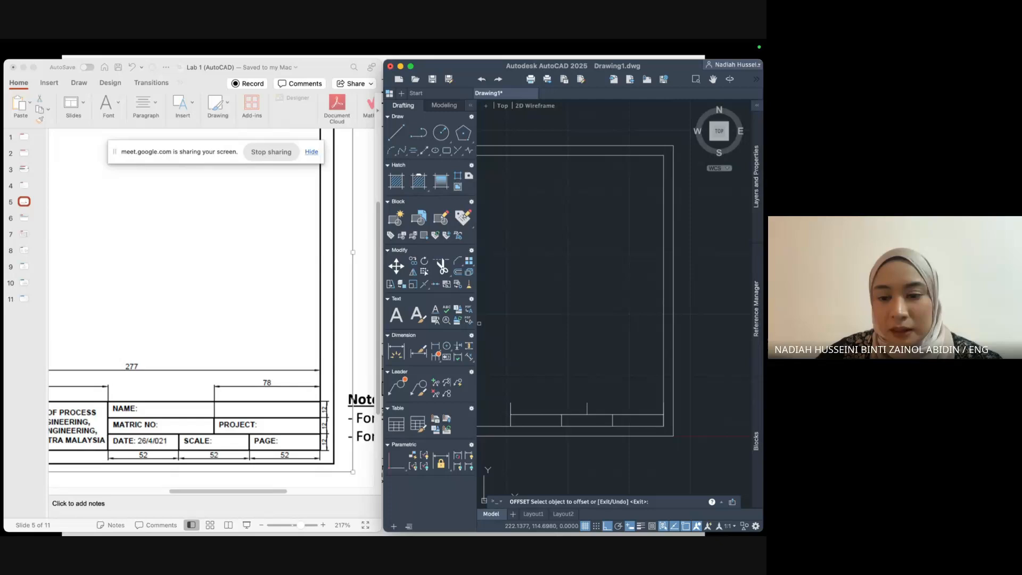
Draw the new row's top edge and extend the title block's left edge upward.
click(396, 132)
click(510, 404)
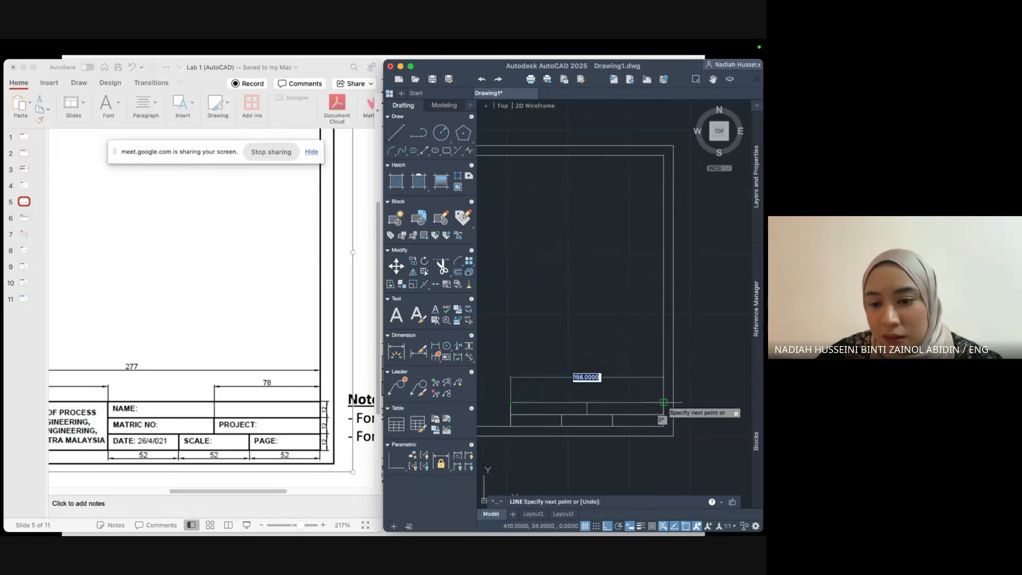
click(664, 403)
key(Return)
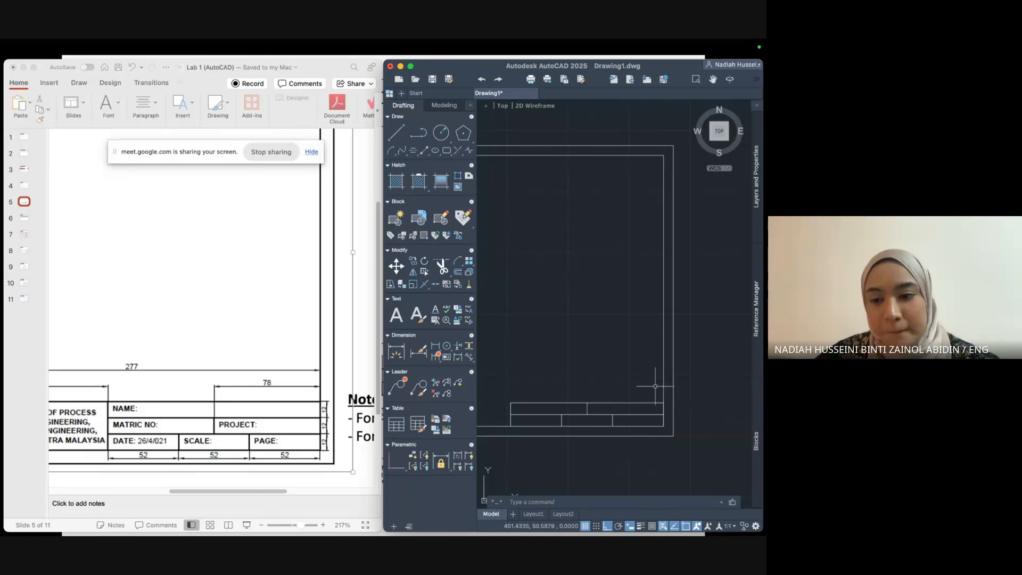
click(396, 132)
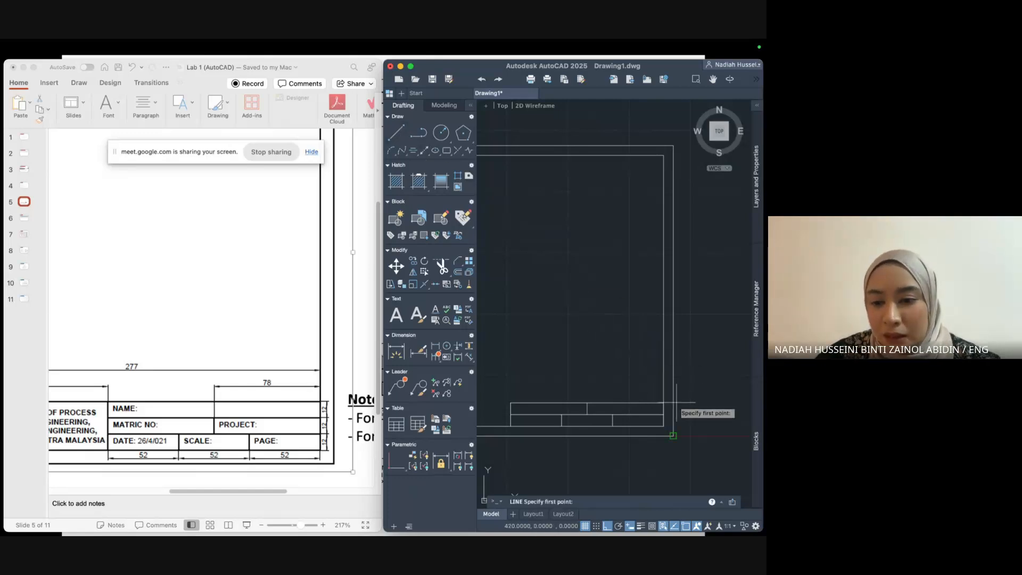
click(663, 426)
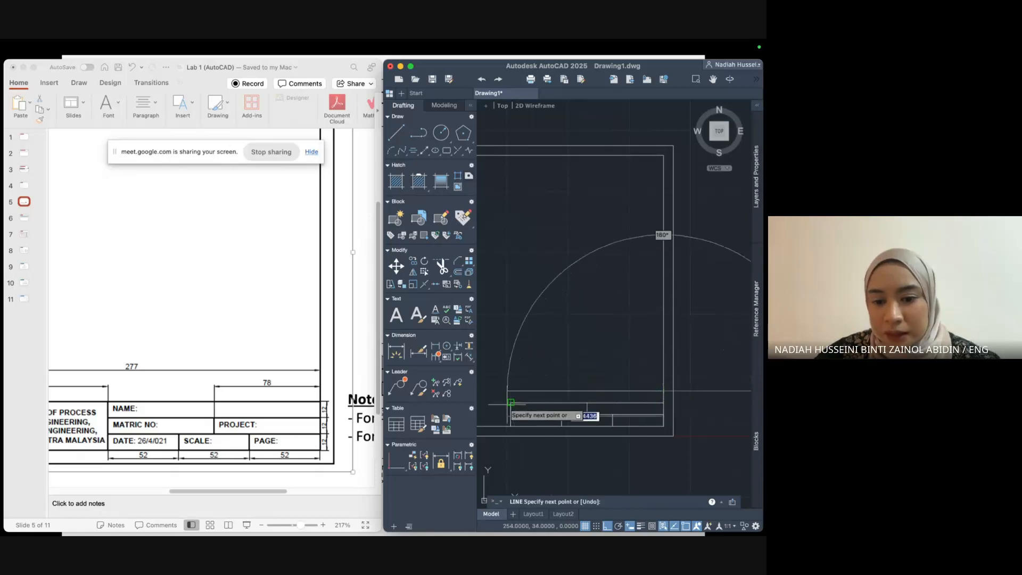
click(510, 391)
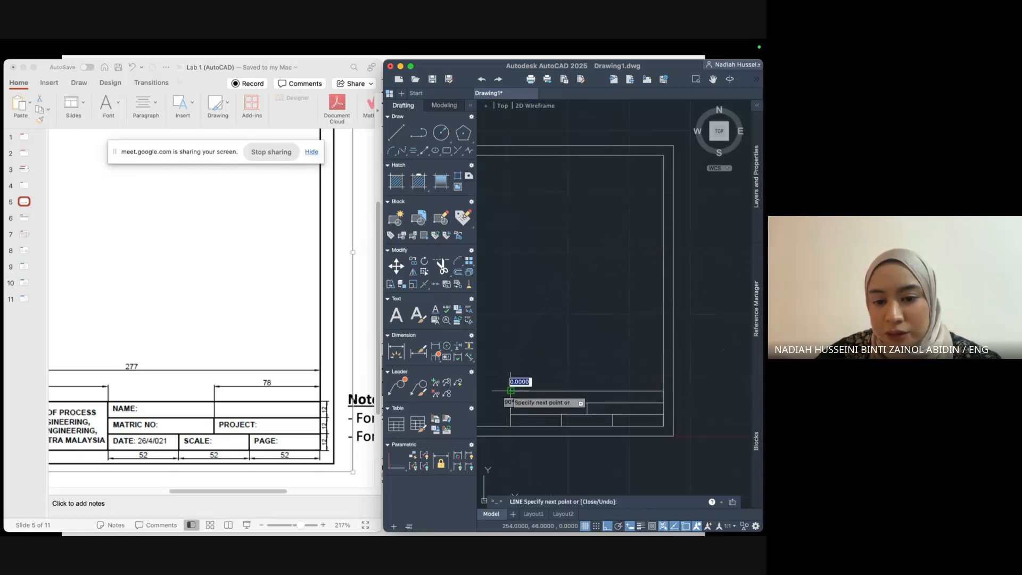
click(511, 426)
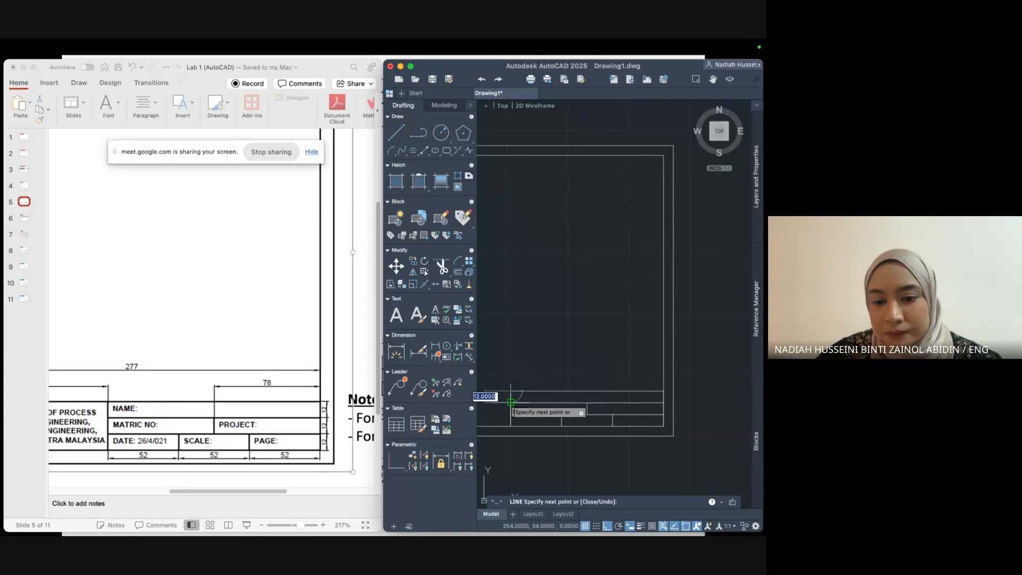
key(Escape)
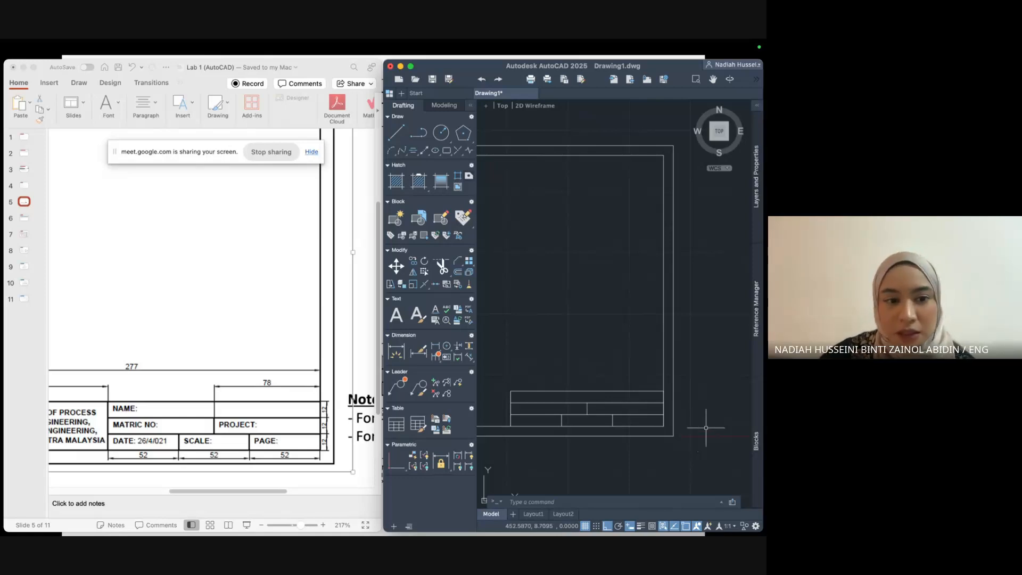
Pan to the title block and start the DIM command.
middle_drag(687, 416, 750, 424)
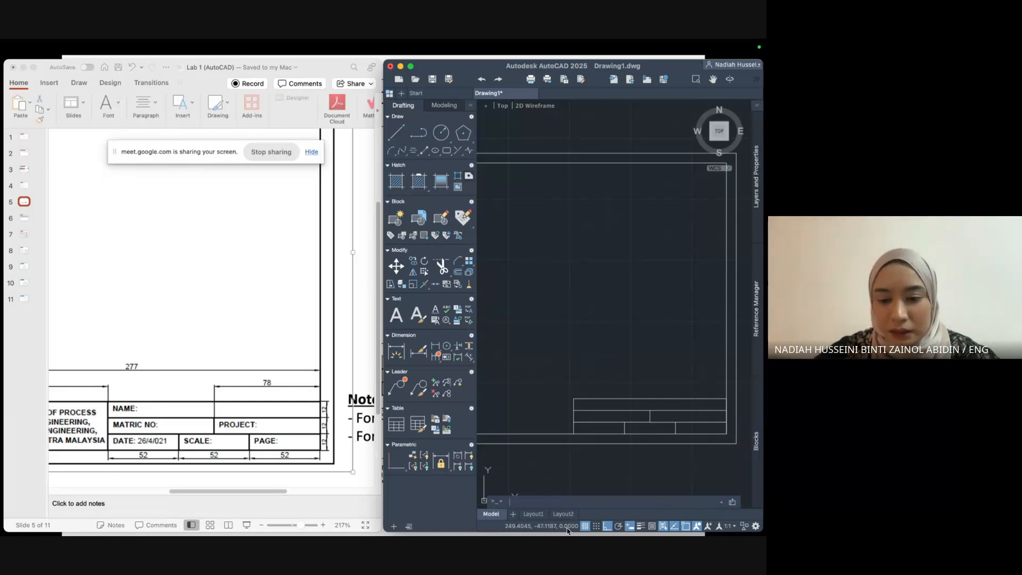
click(569, 505)
text(dim)
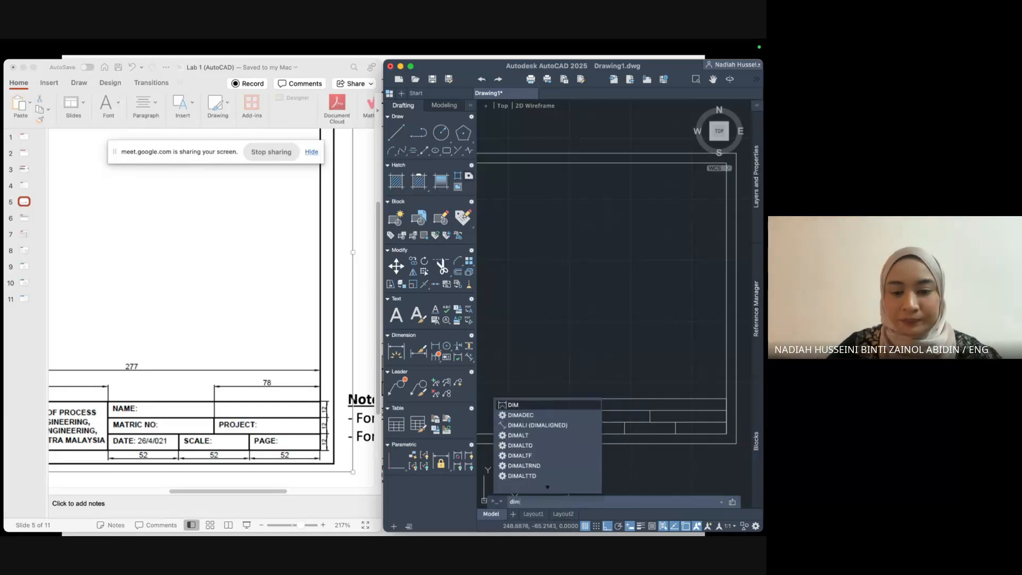
key(Return)
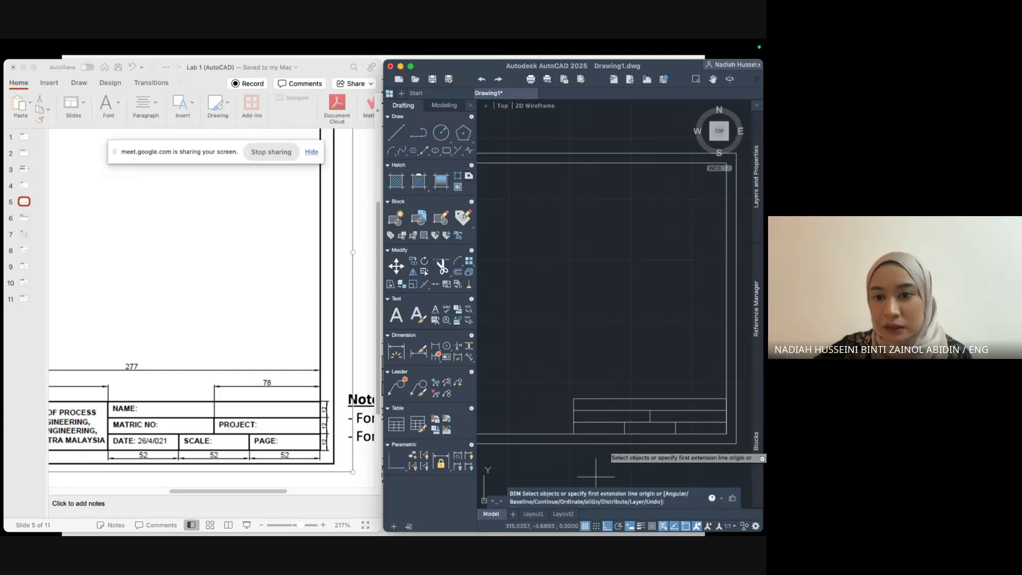
scroll(673, 317, down, 1)
middle_drag(673, 316, 707, 337)
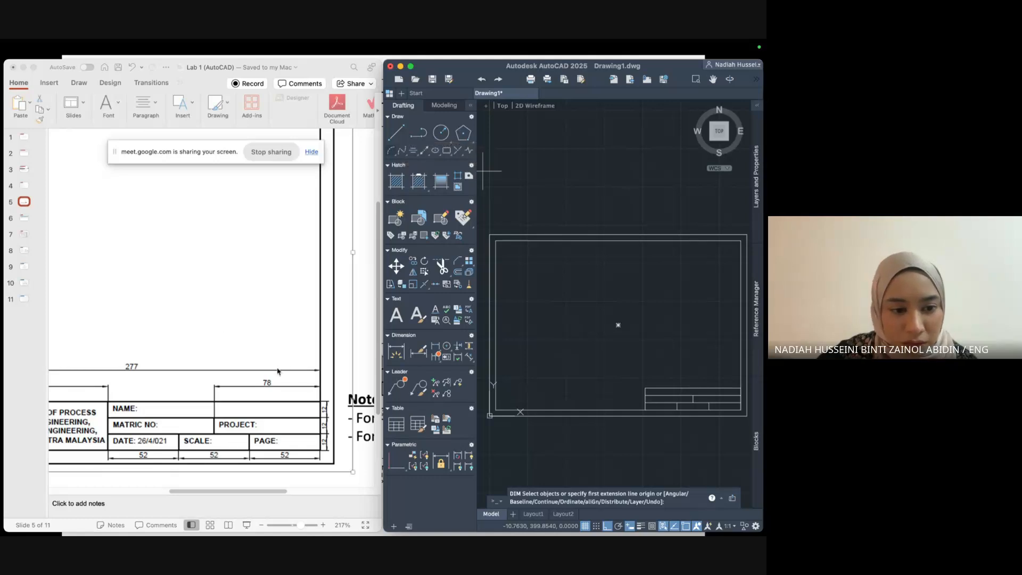
Draw a line 121 left from the title block line's midpoint, then down to the inner frame's bottom border.
drag(258, 491, 196, 491)
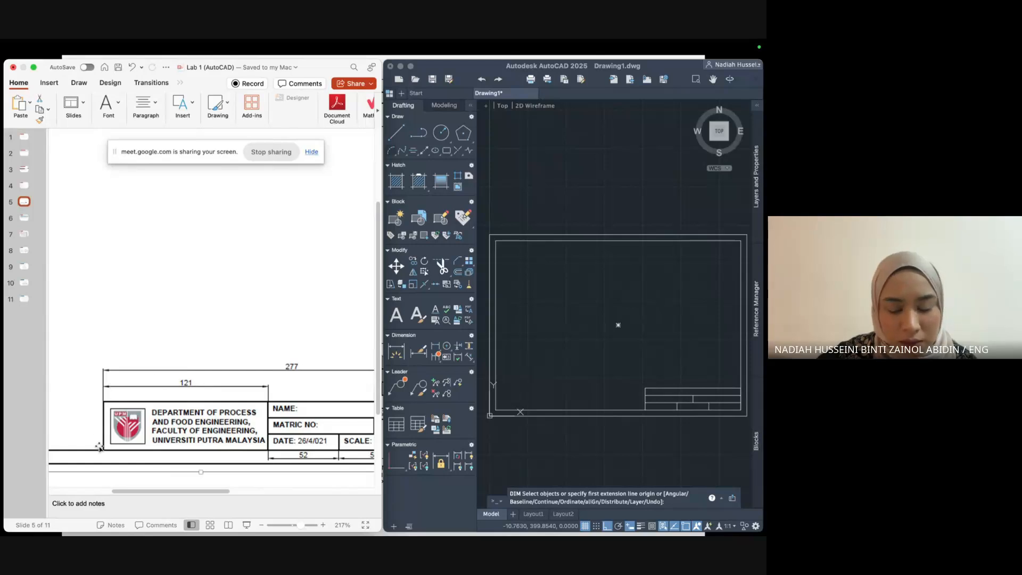
click(392, 135)
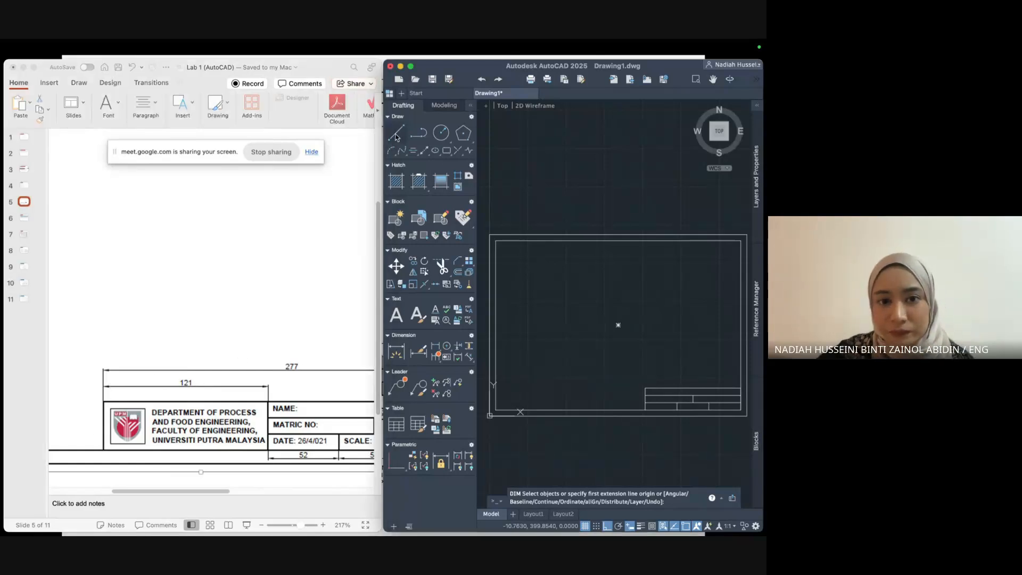
click(394, 134)
click(643, 390)
text(121)
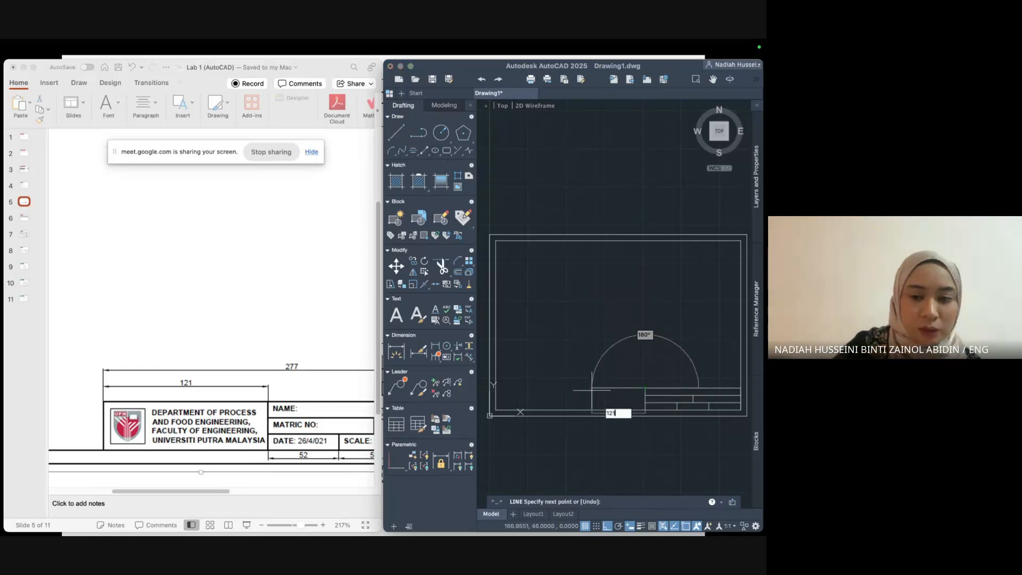
key(Return)
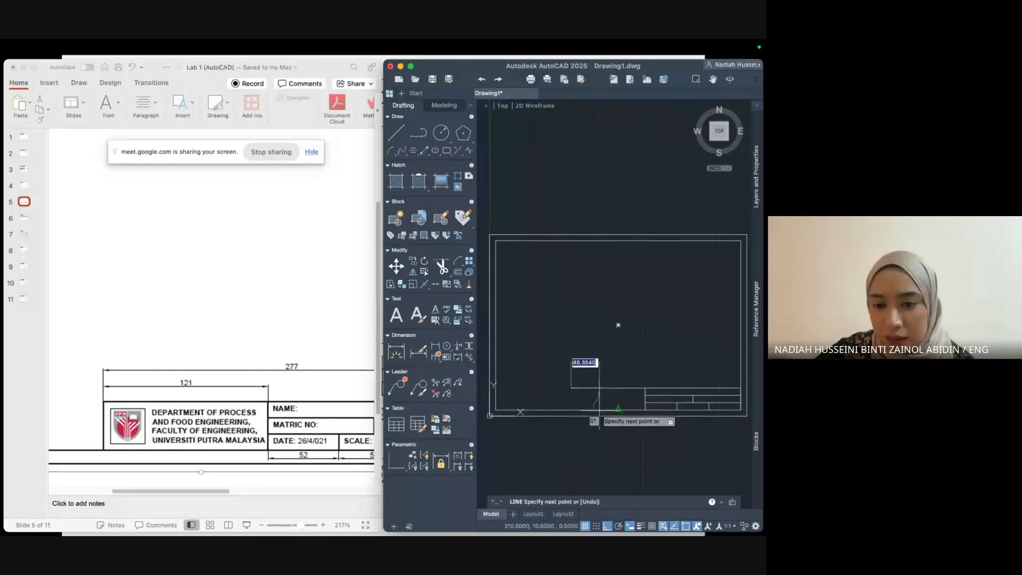
click(571, 409)
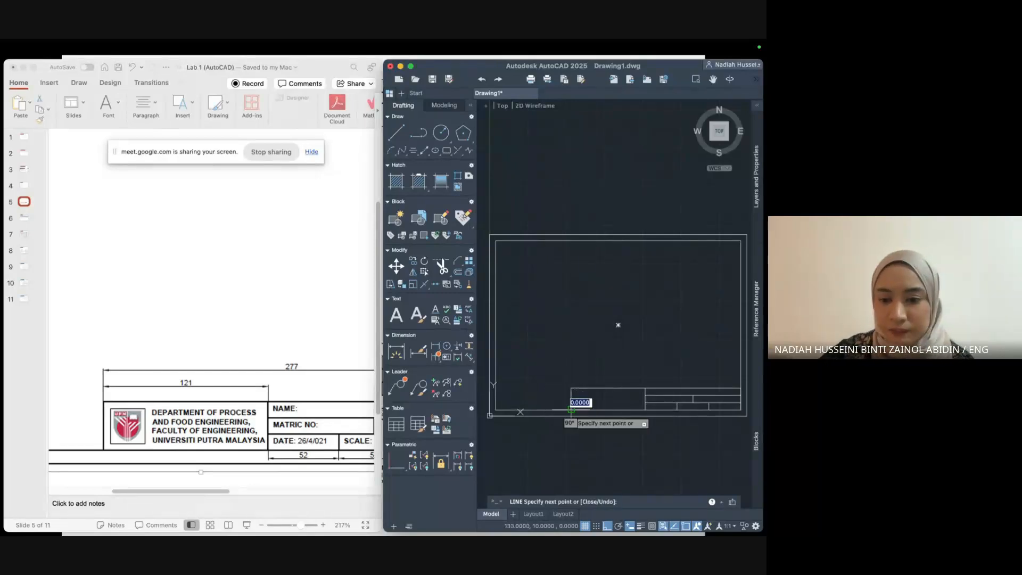
key(Return)
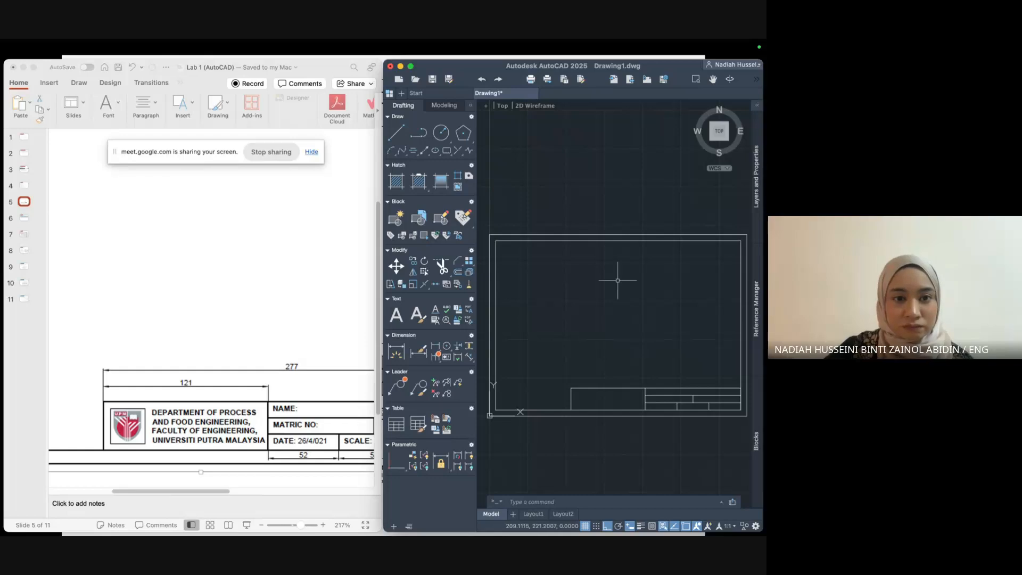
Dimension the frame's top edge between its corners, showing the 420 width.
click(311, 153)
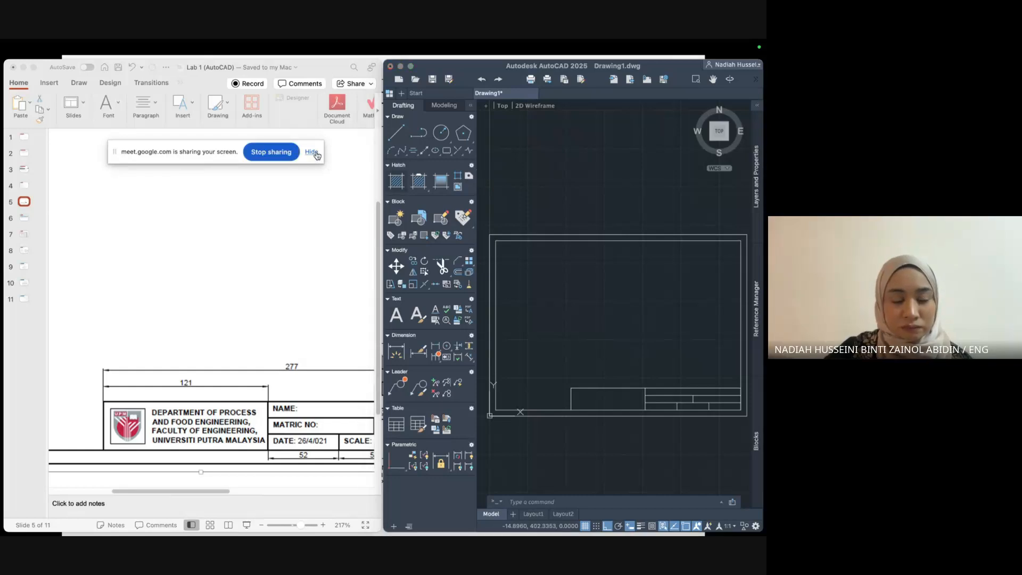
scroll(304, 434, right, 3)
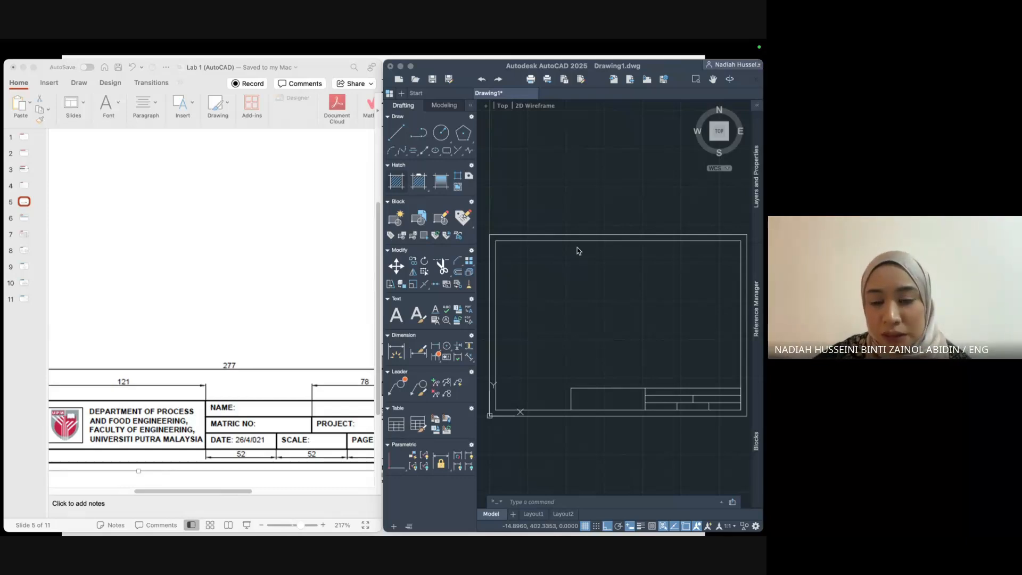
click(557, 501)
click(557, 501)
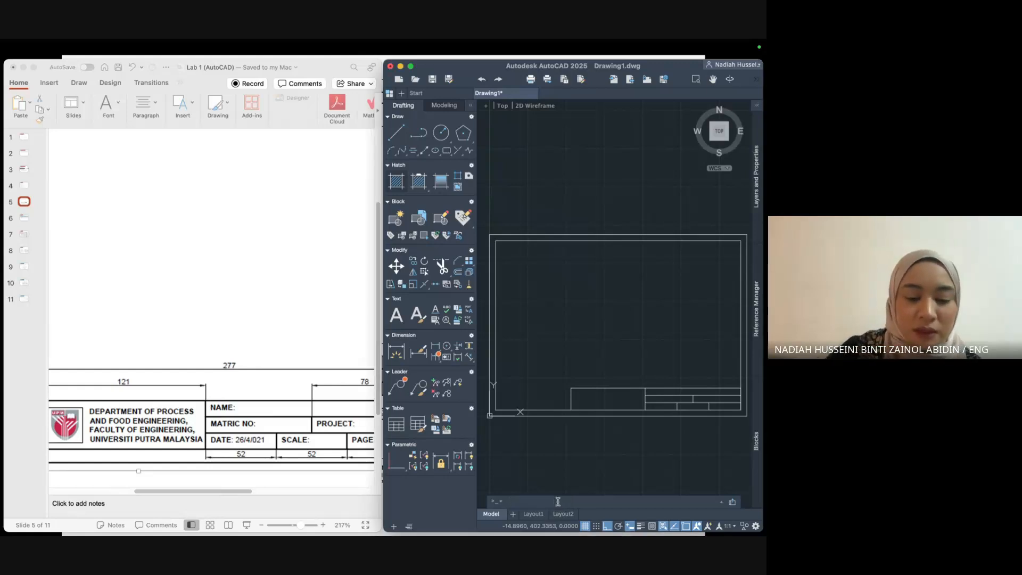
text(dim)
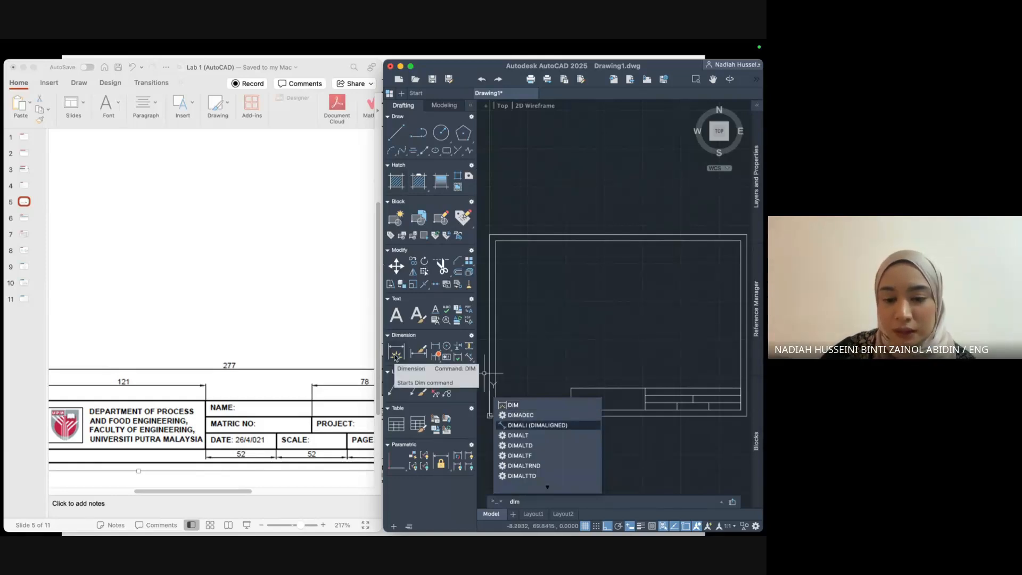
key(Return)
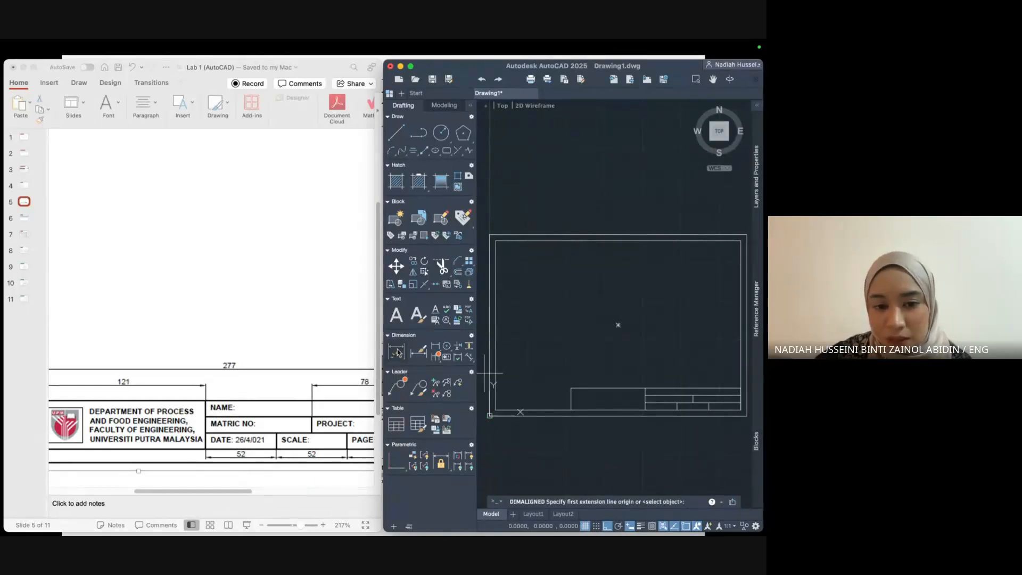
click(395, 351)
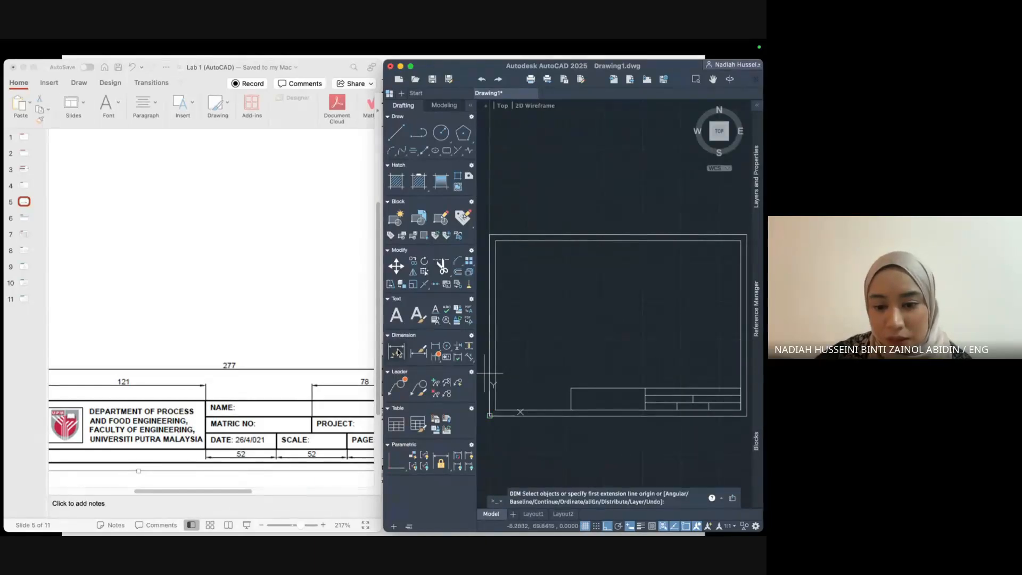
click(491, 234)
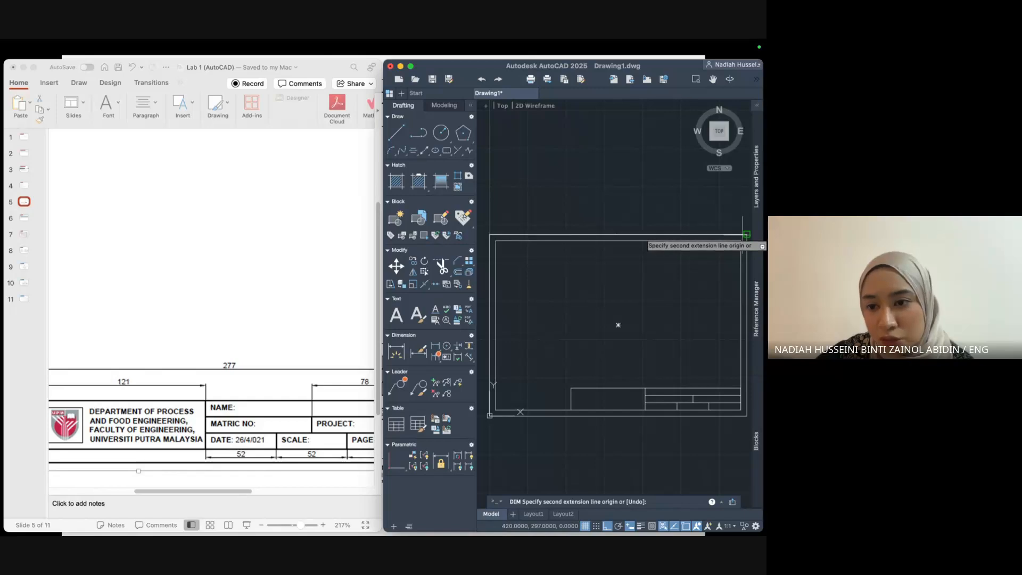
click(745, 235)
click(734, 202)
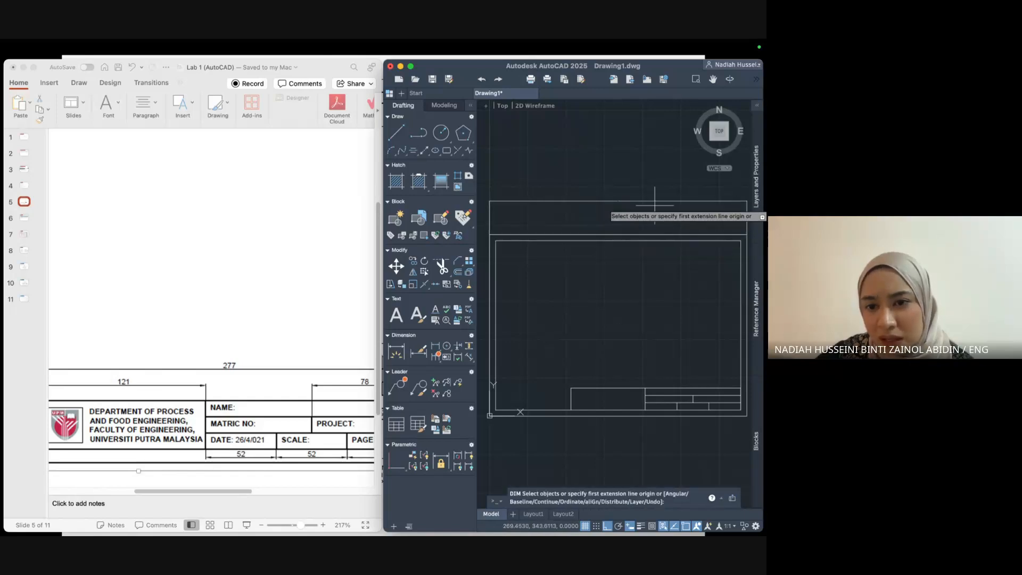
Add a small dimension right of the frame, then window-select and delete the dimensions above it.
scroll(617, 197, up, 3)
scroll(617, 239, up, 5)
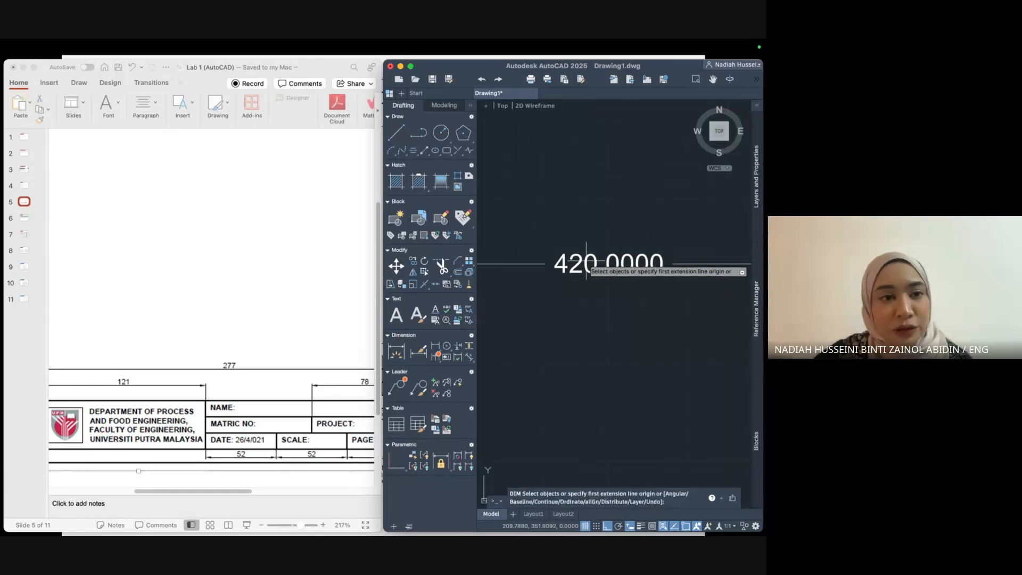
scroll(586, 263, down, 6)
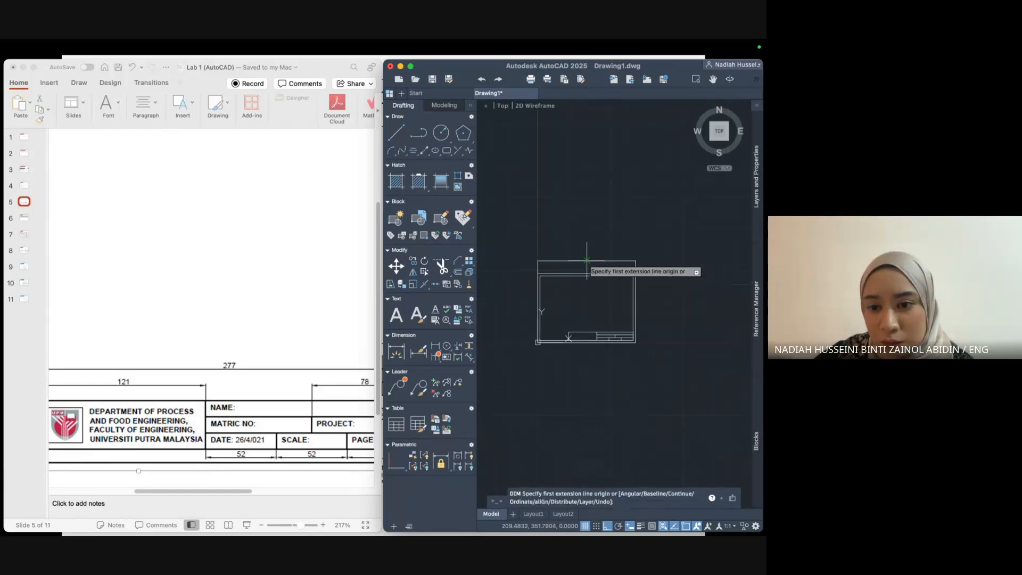
scroll(553, 271, up, 3)
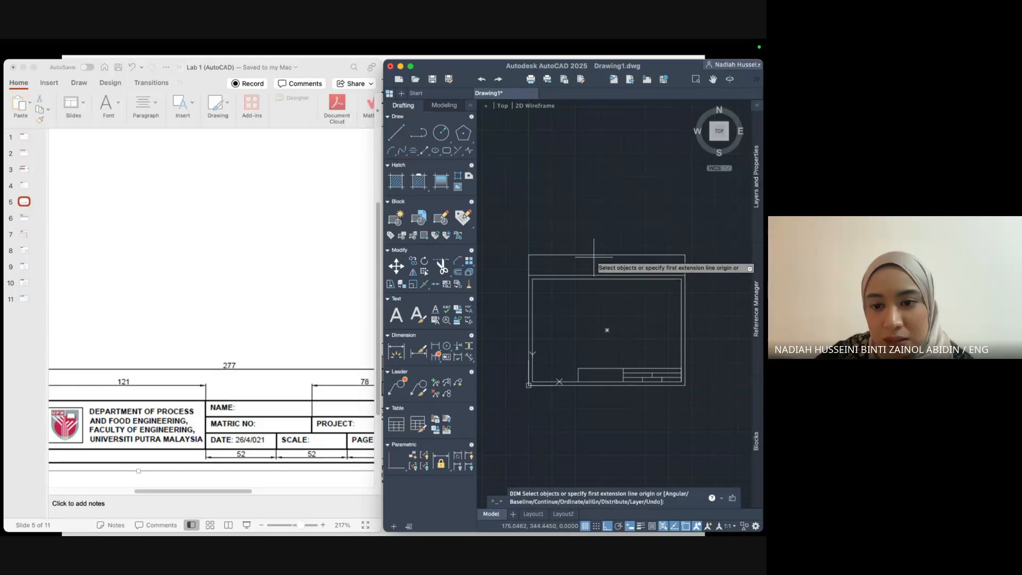
click(594, 256)
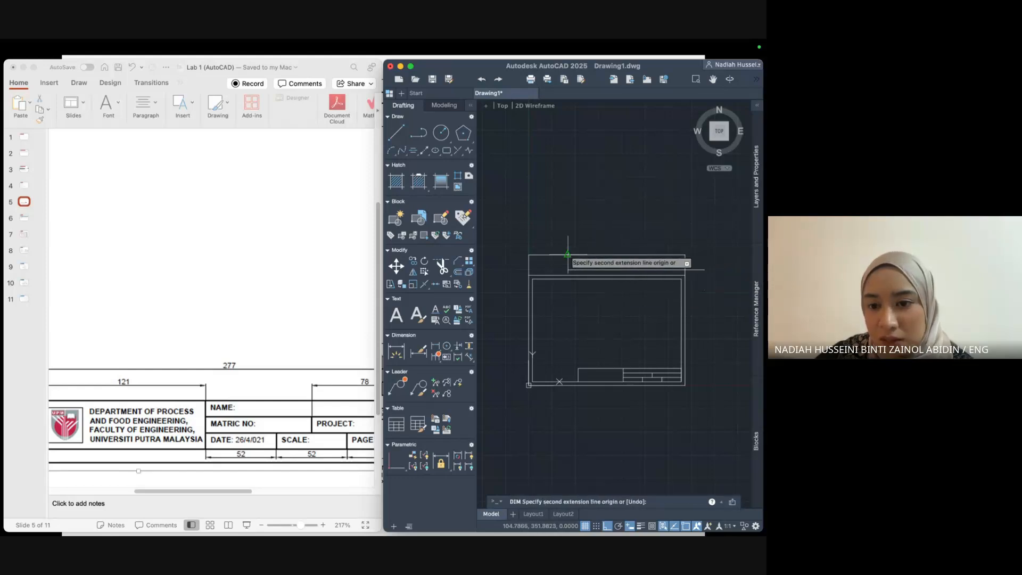
click(711, 259)
click(723, 268)
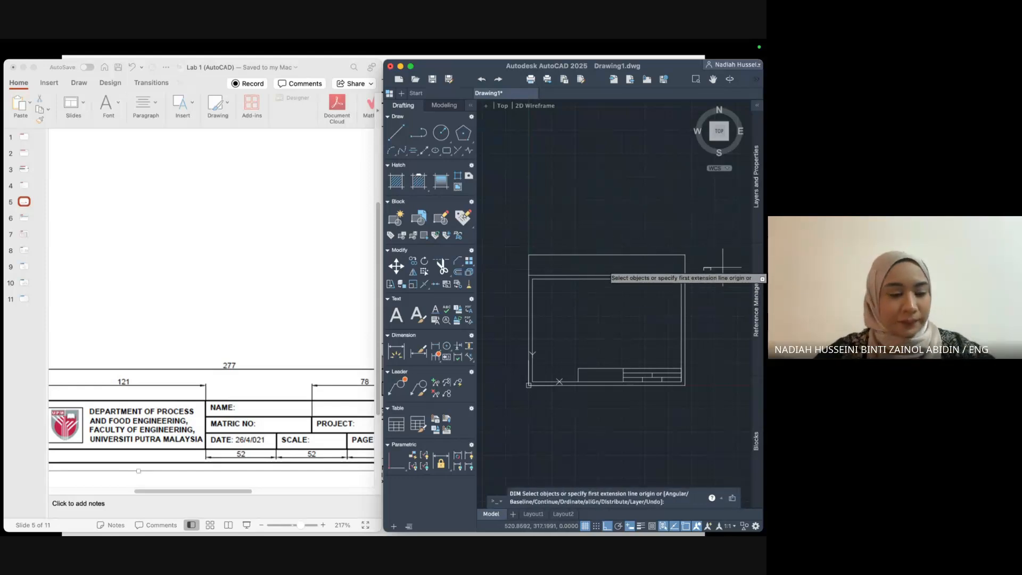
key(Escape)
click(512, 238)
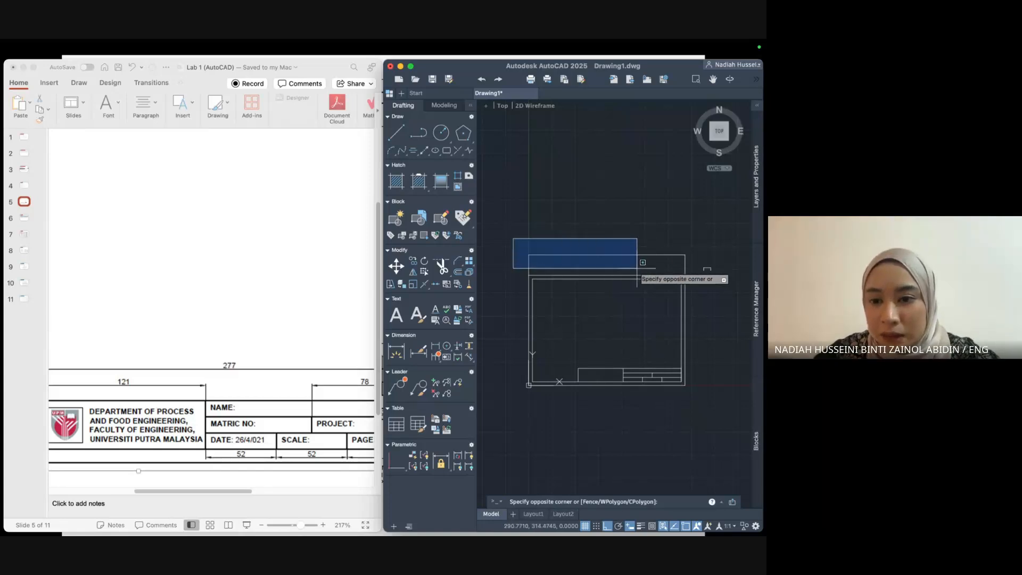
click(720, 272)
key(Delete)
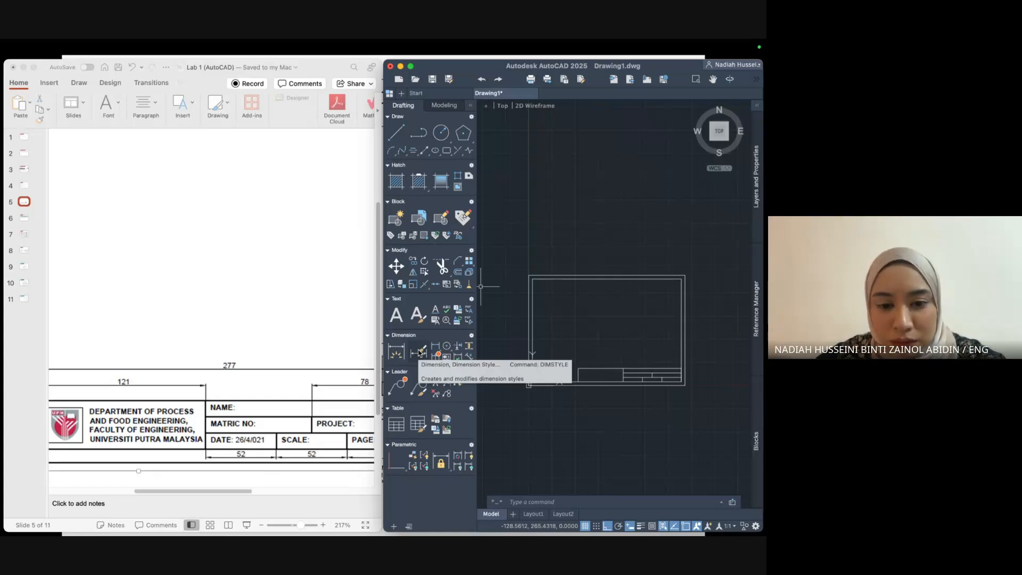
Open the Dimension Style Manager, select the Standard style, and show its Modify options.
click(421, 353)
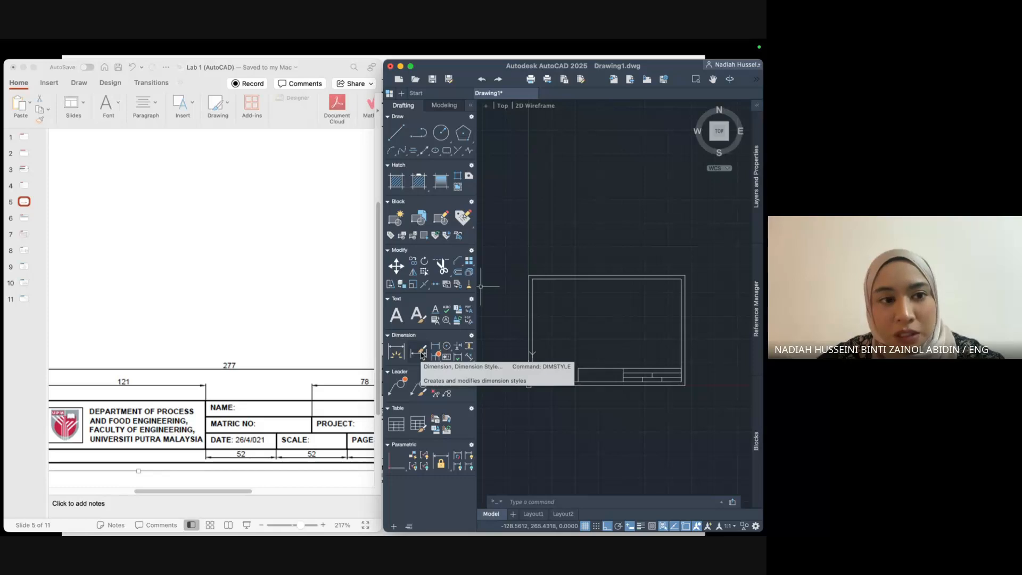
click(421, 352)
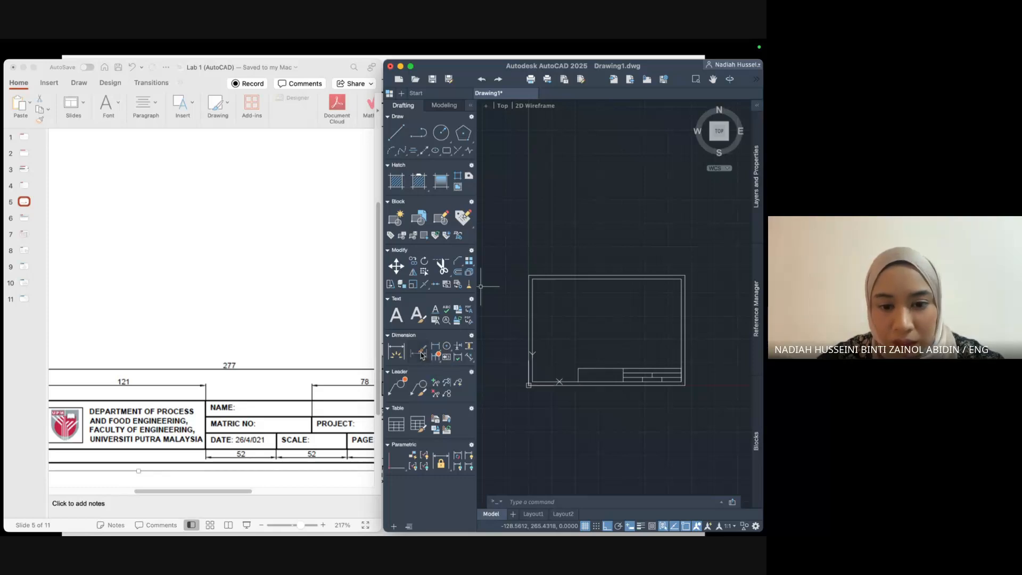
double_click(301, 200)
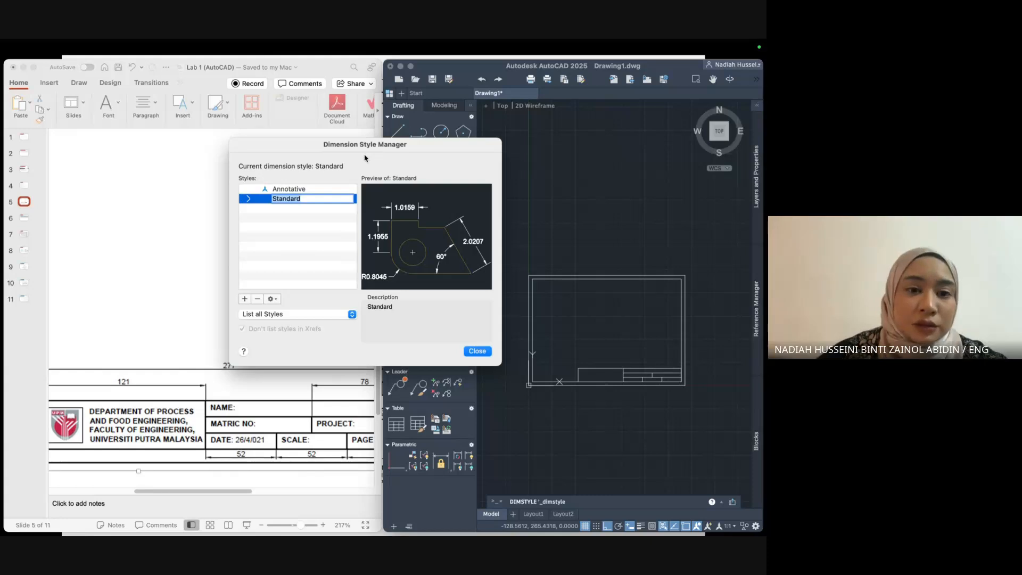
click(263, 203)
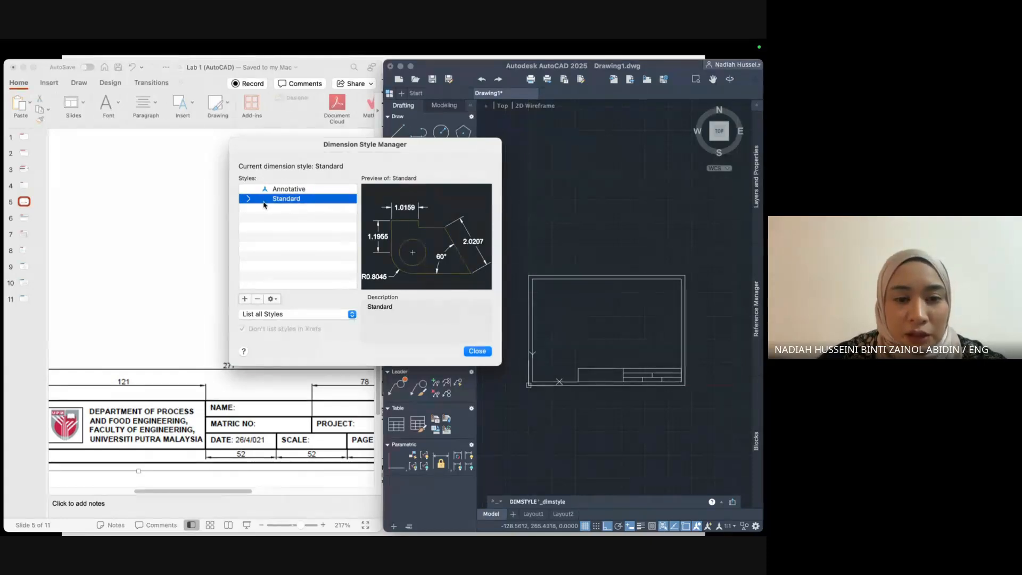
click(272, 299)
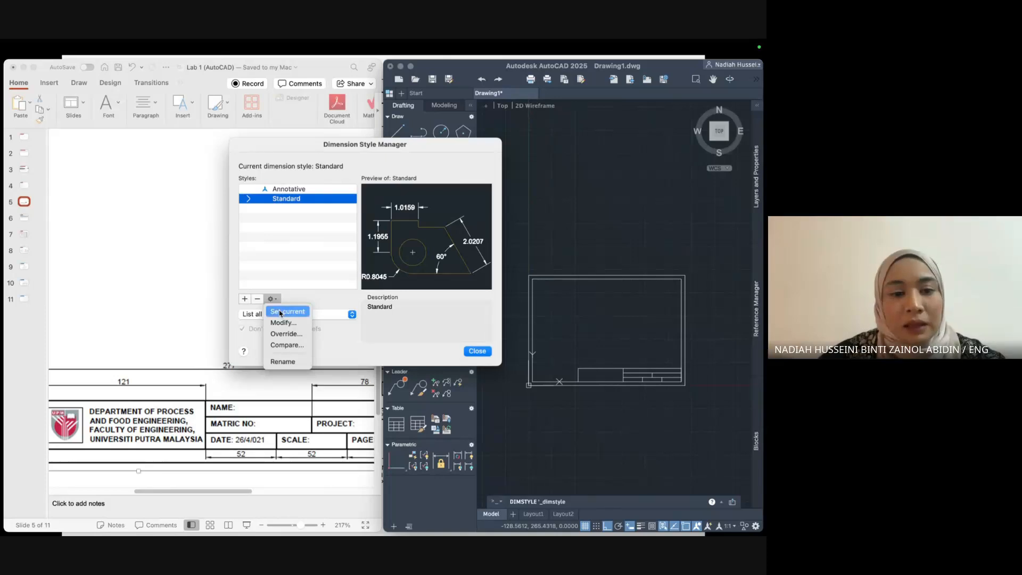
Edit the Standard dimension style and set its text height to 4.
click(282, 323)
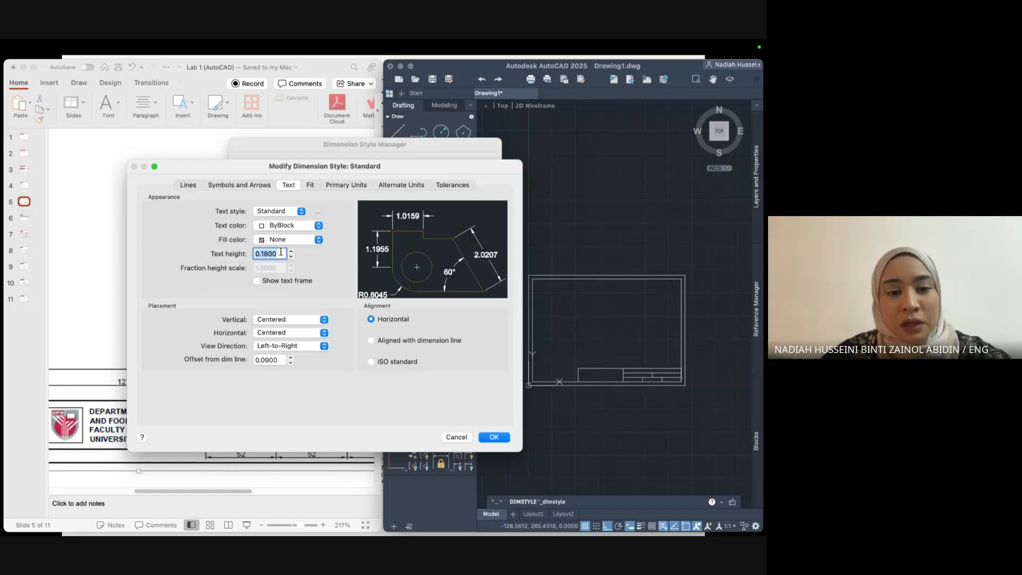
text(4)
key(Return)
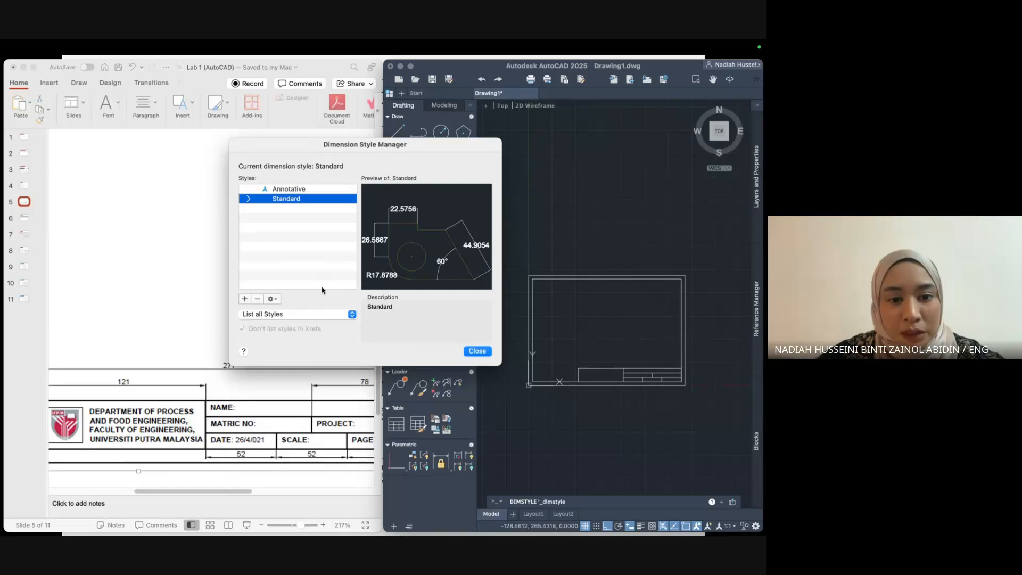
Reopen Standard, keep Standard text style, ByBlock colour and 0.0900 offset, and confirm.
click(273, 300)
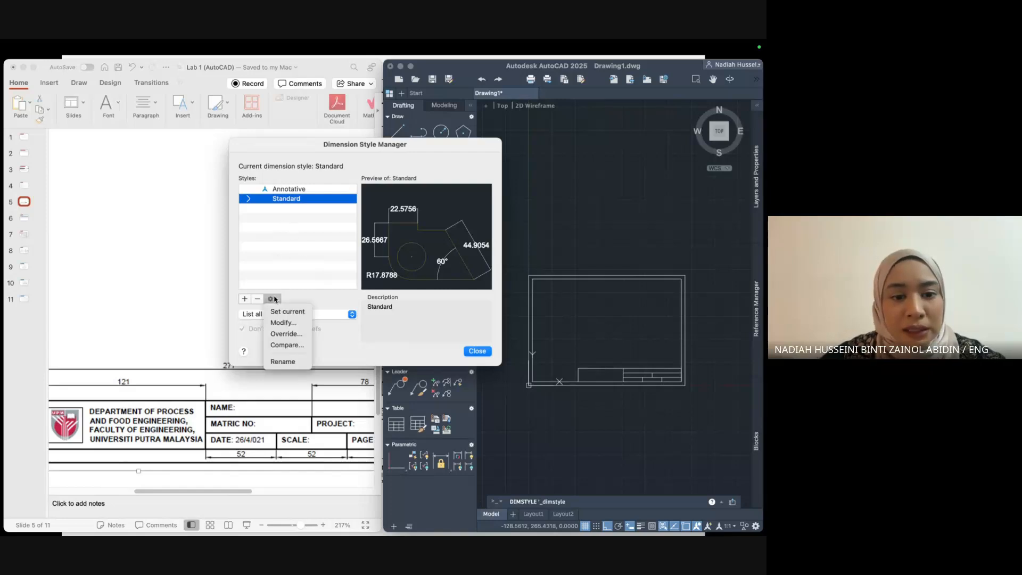
click(277, 323)
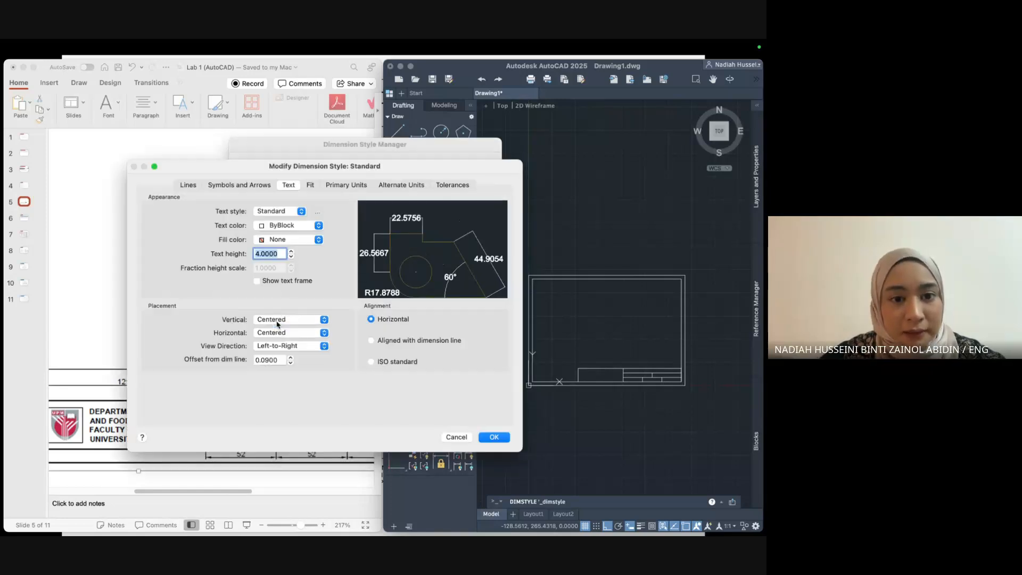
click(293, 214)
click(294, 212)
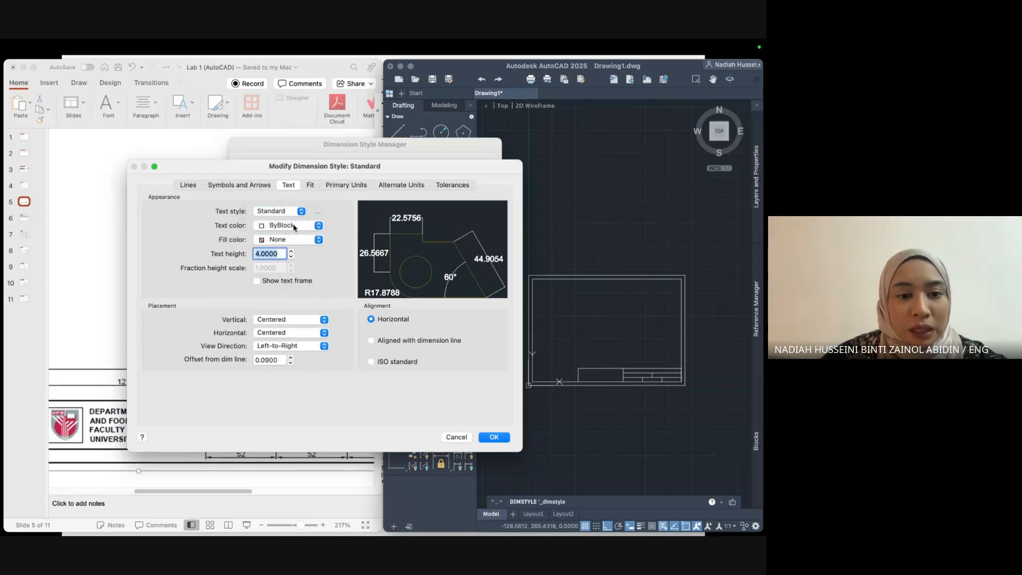
click(294, 228)
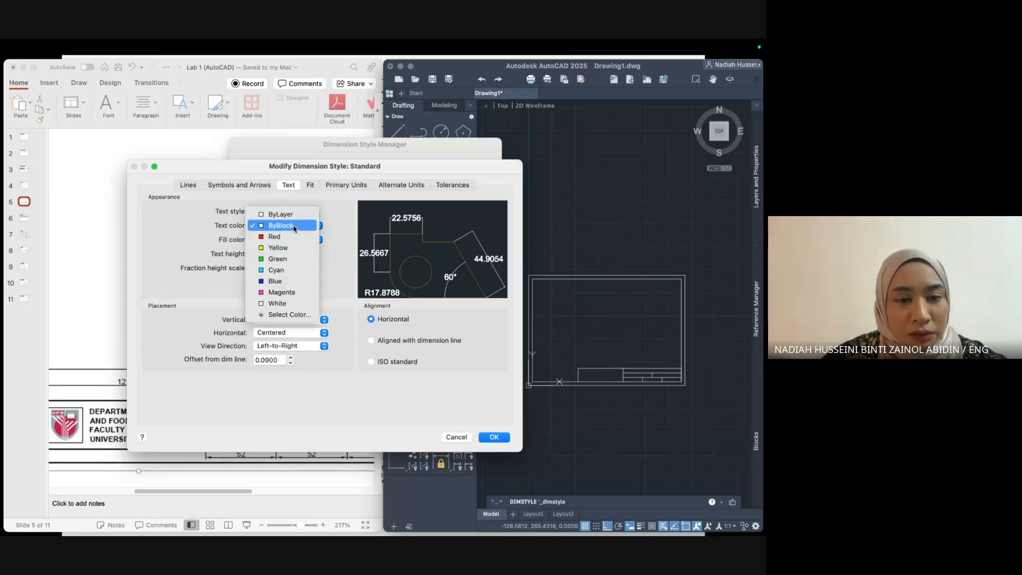
click(294, 227)
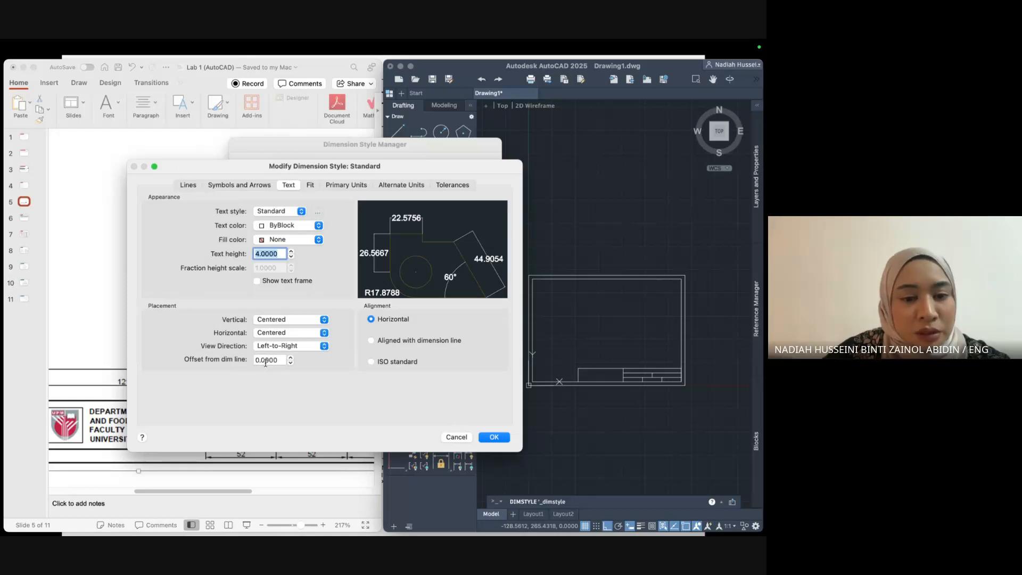
drag(276, 360, 253, 360)
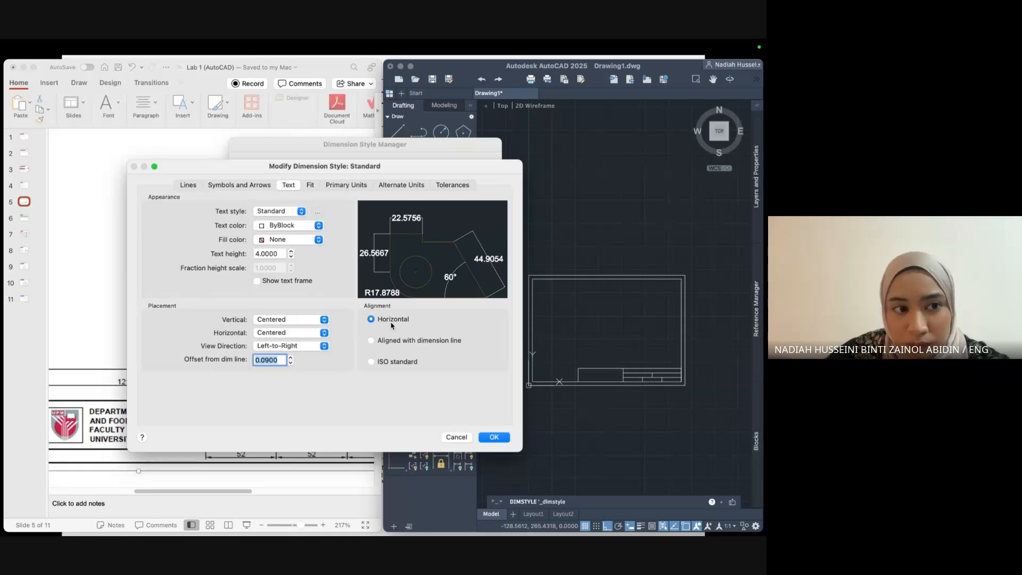
click(500, 438)
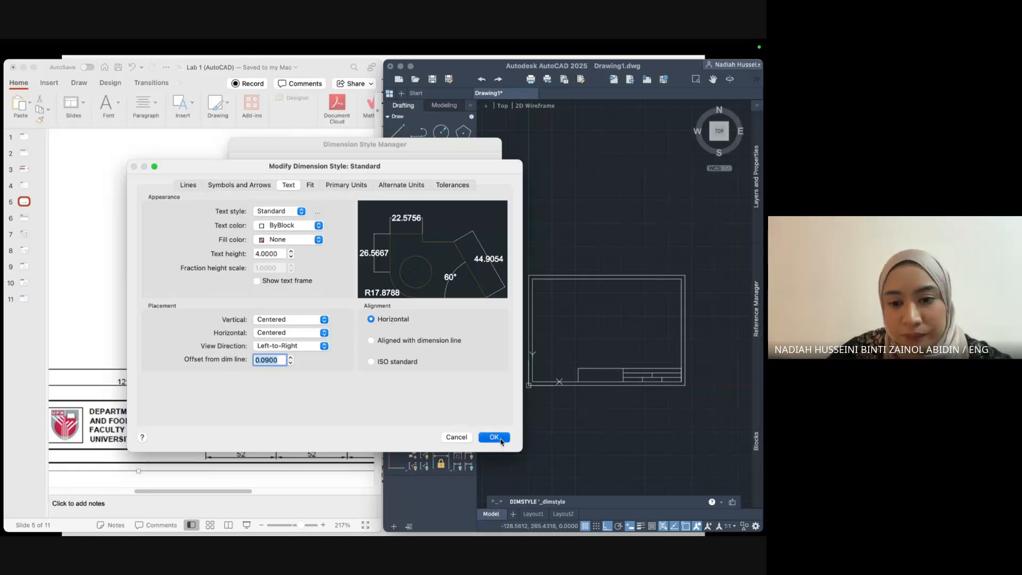
Close the style manager and dimension the outer border's top edge at 420.0000.
click(476, 350)
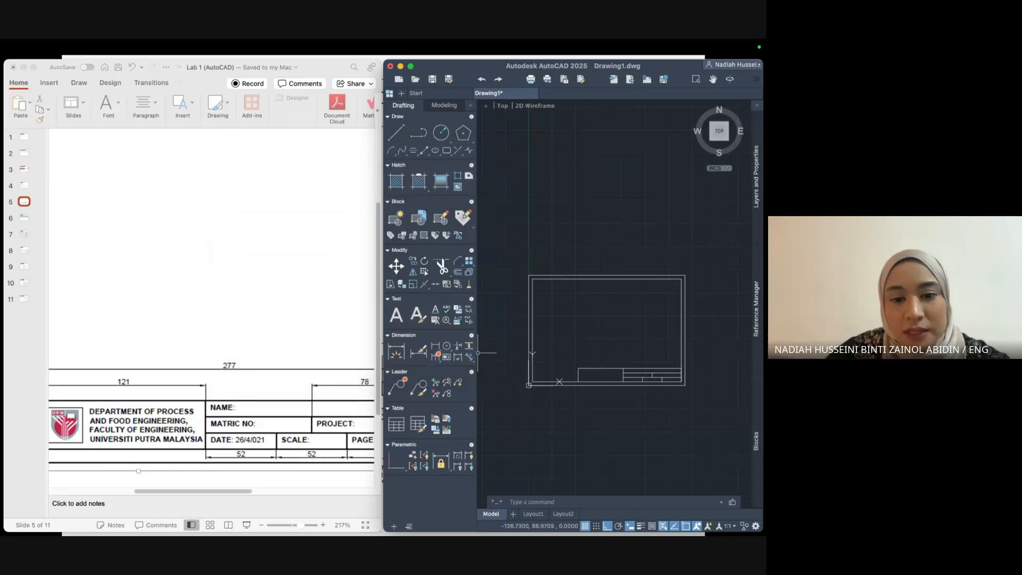
click(402, 356)
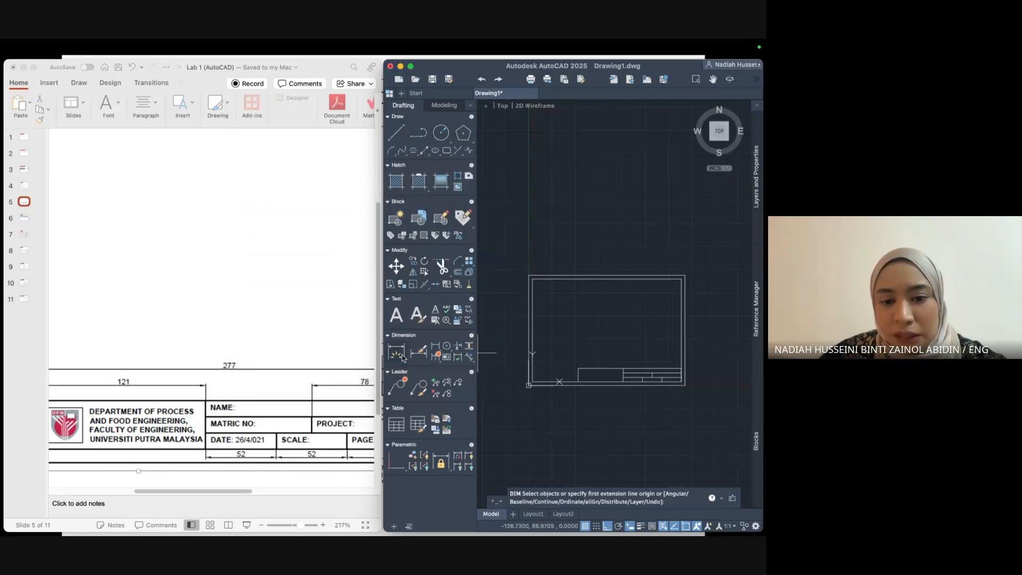
click(528, 276)
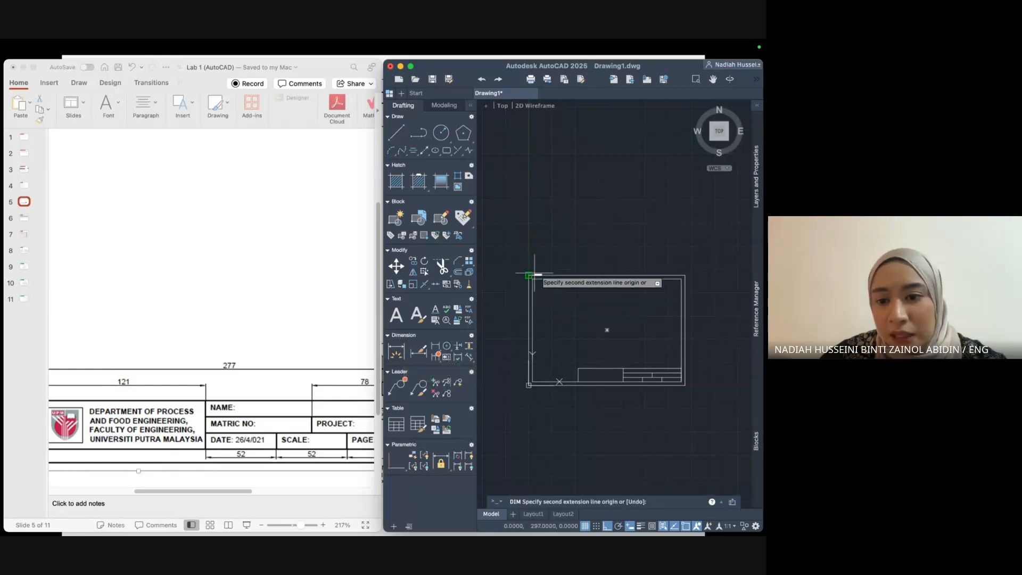
click(685, 275)
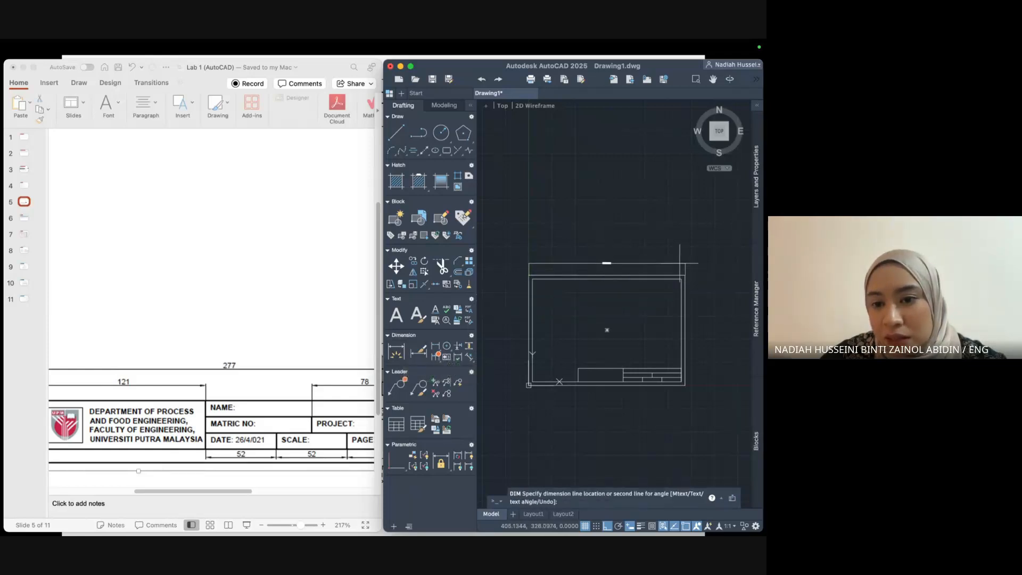
click(680, 263)
scroll(607, 254, up, 2)
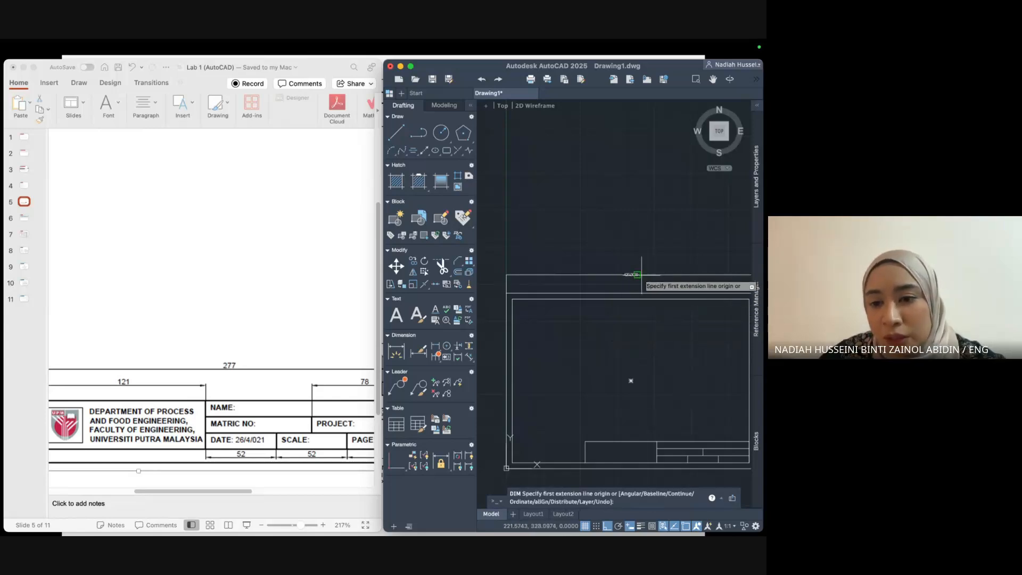
scroll(641, 274, up, 5)
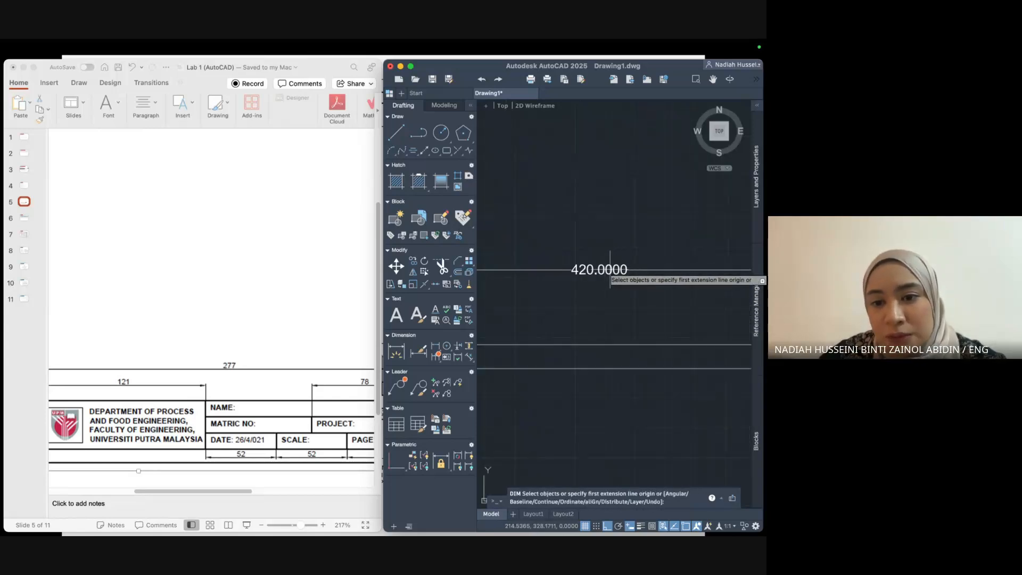
Open Modify for the Standard style and browse its tabs through to Primary Units.
click(420, 353)
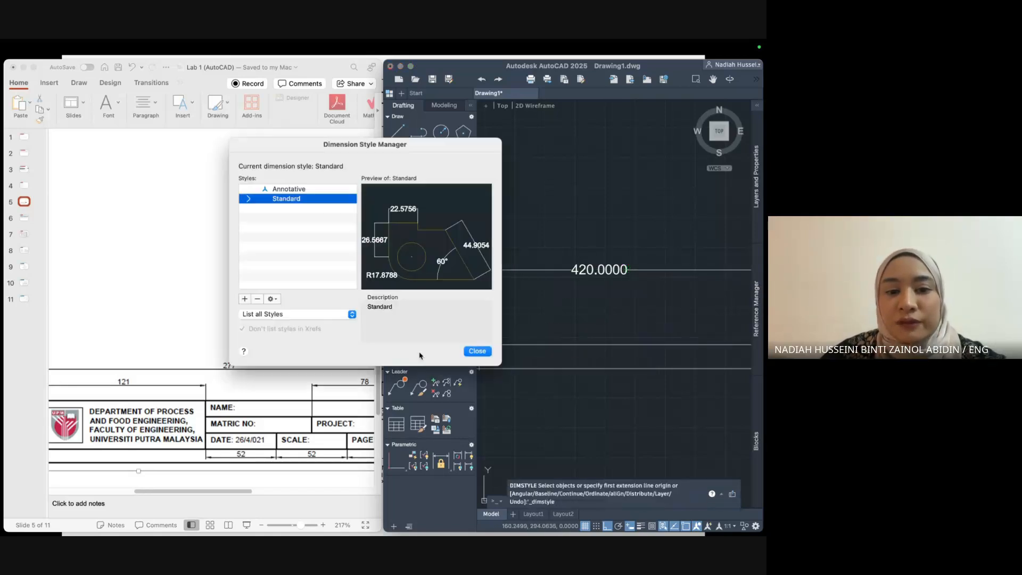
click(272, 299)
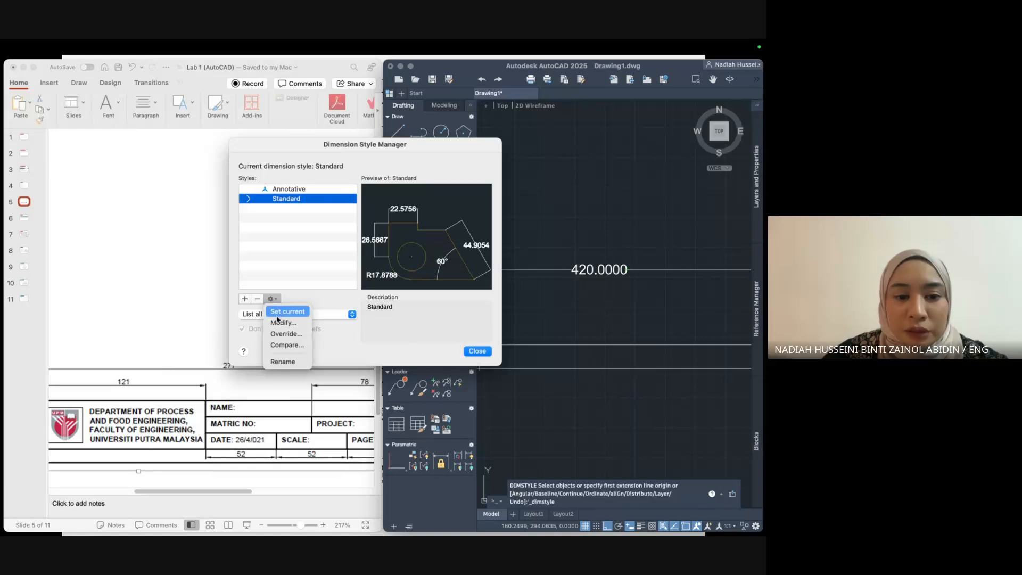
click(279, 322)
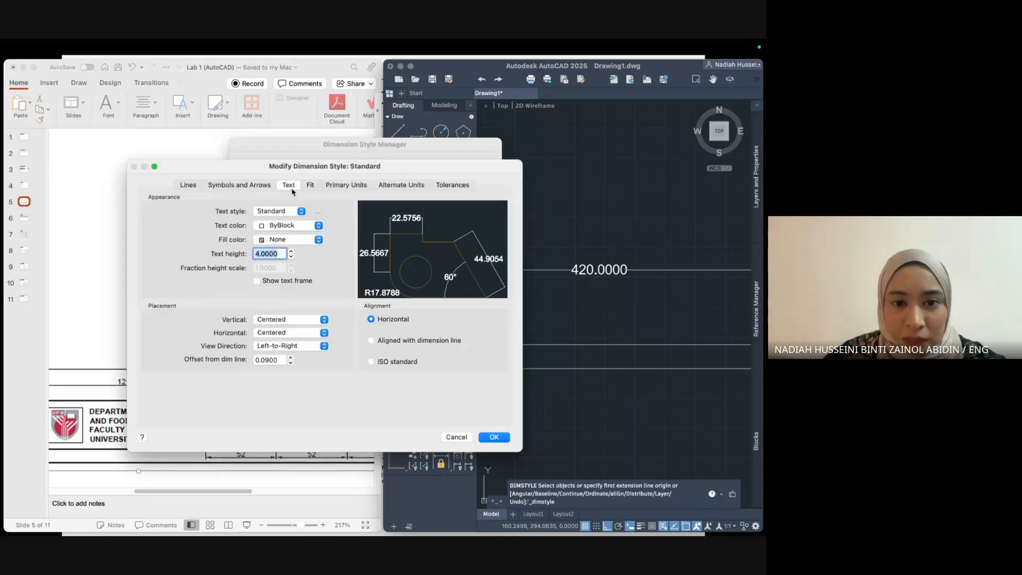
click(408, 189)
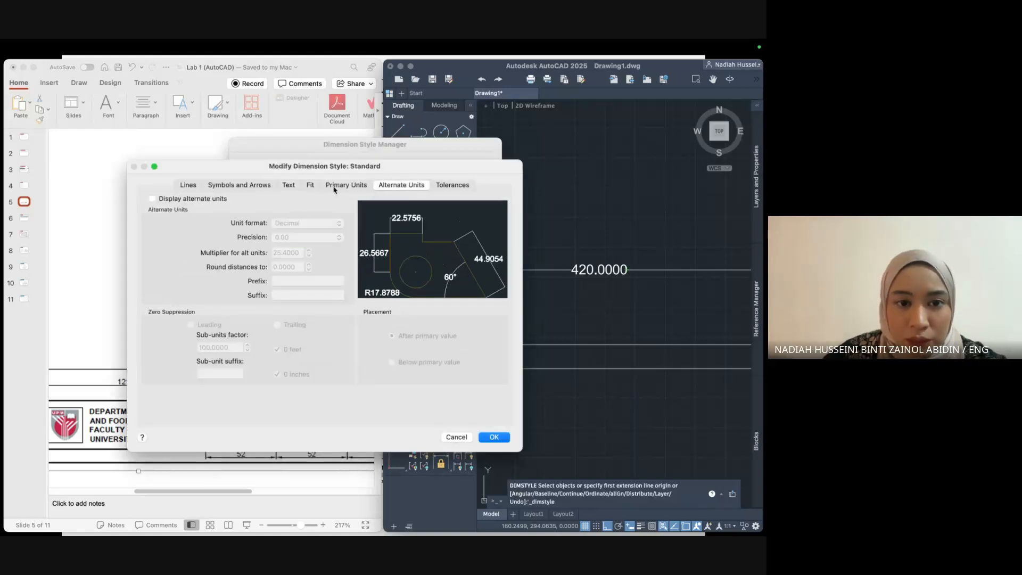
click(254, 189)
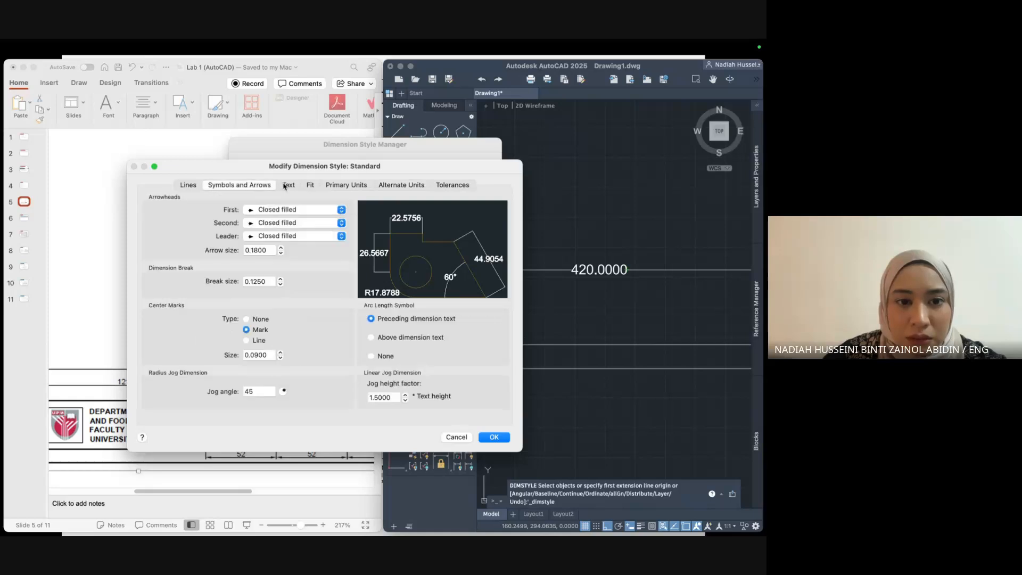
click(285, 186)
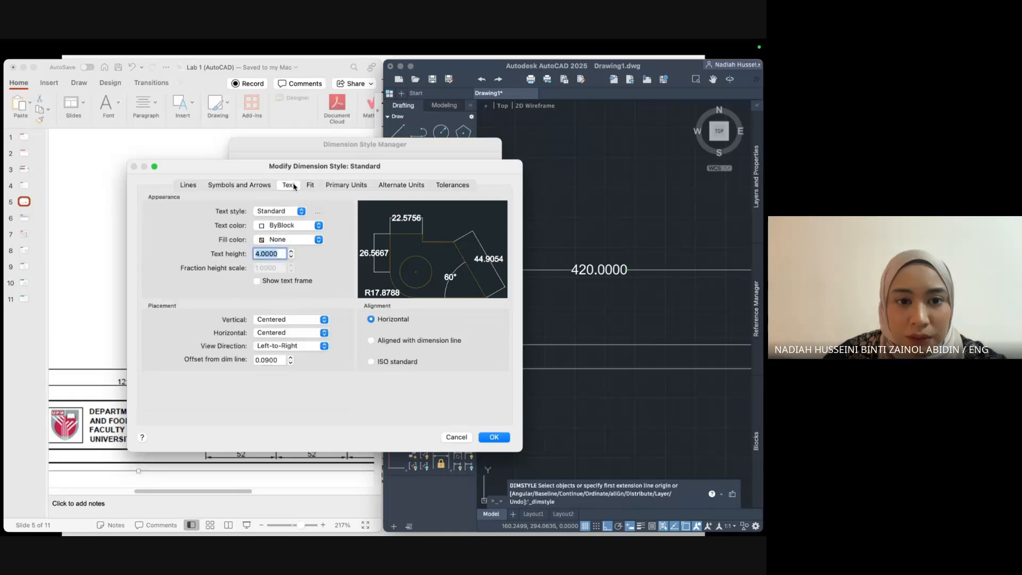
click(350, 190)
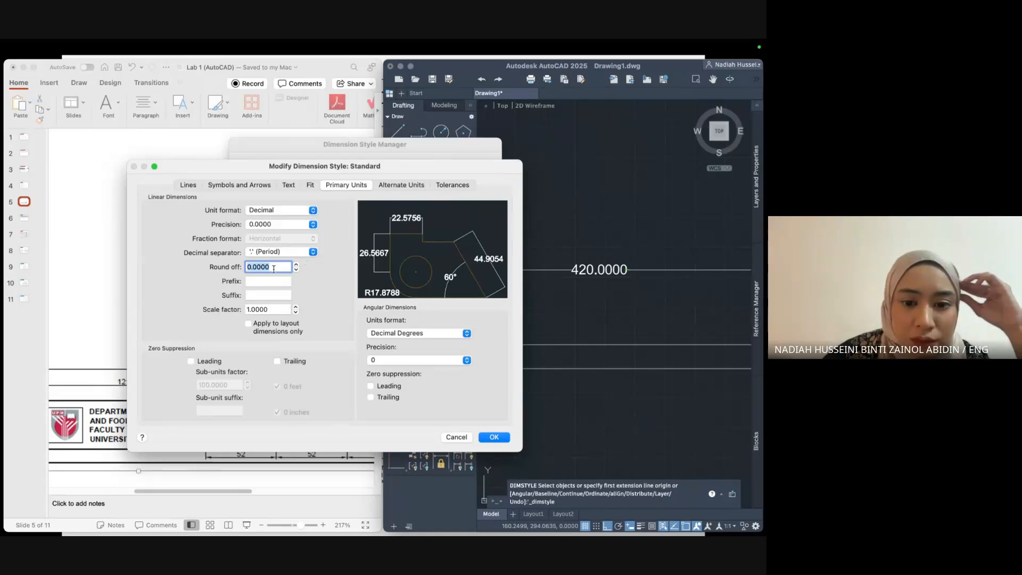
Set linear precision to 0.00 with Period decimal separator, confirm, and close the manager.
click(275, 225)
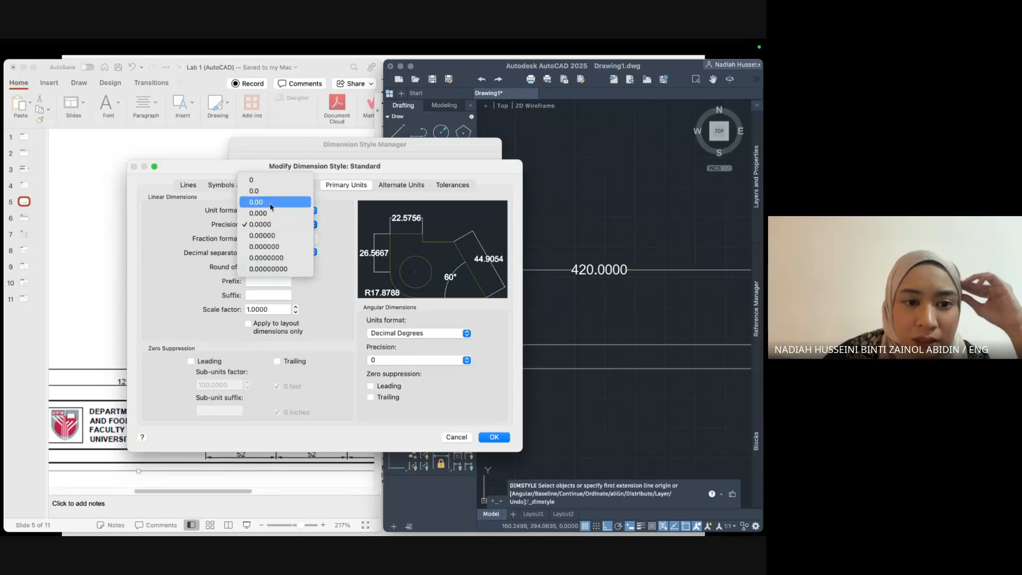
click(271, 203)
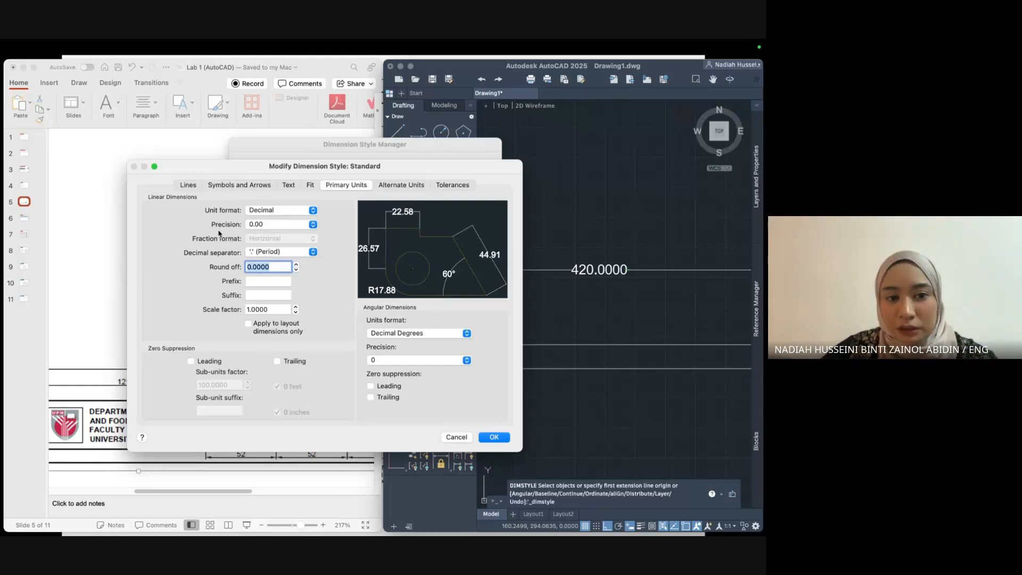
click(266, 226)
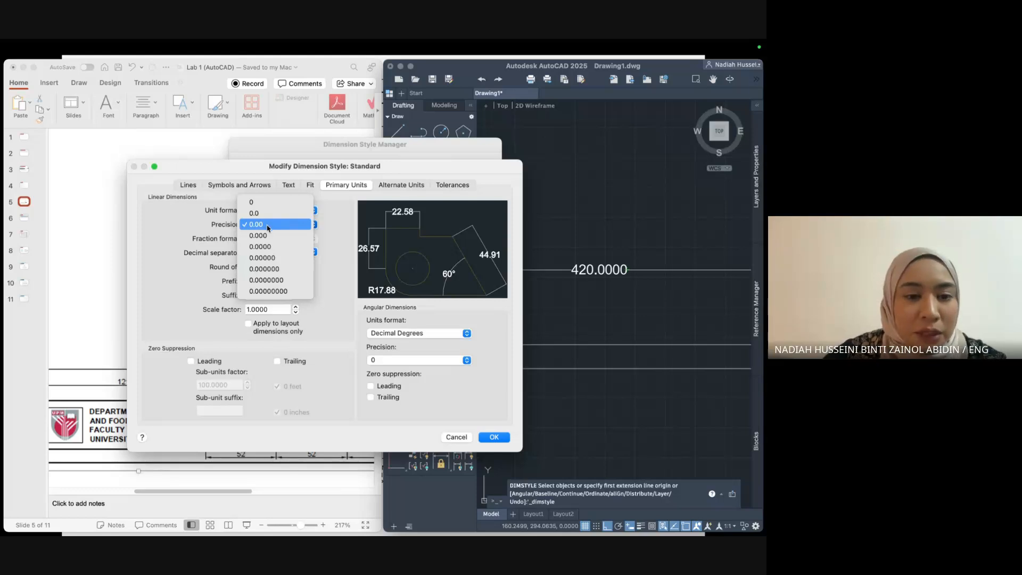
click(267, 228)
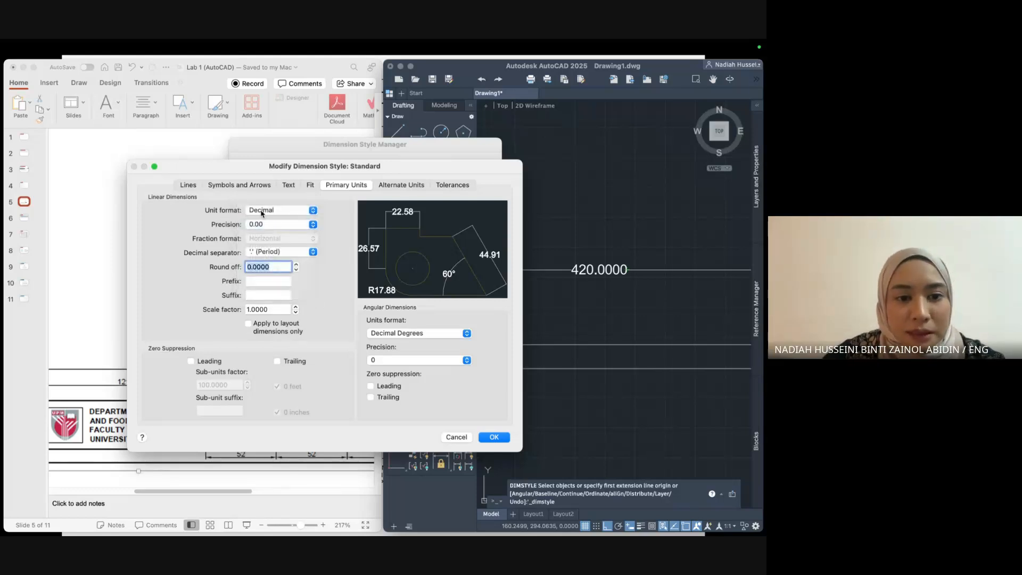
click(257, 254)
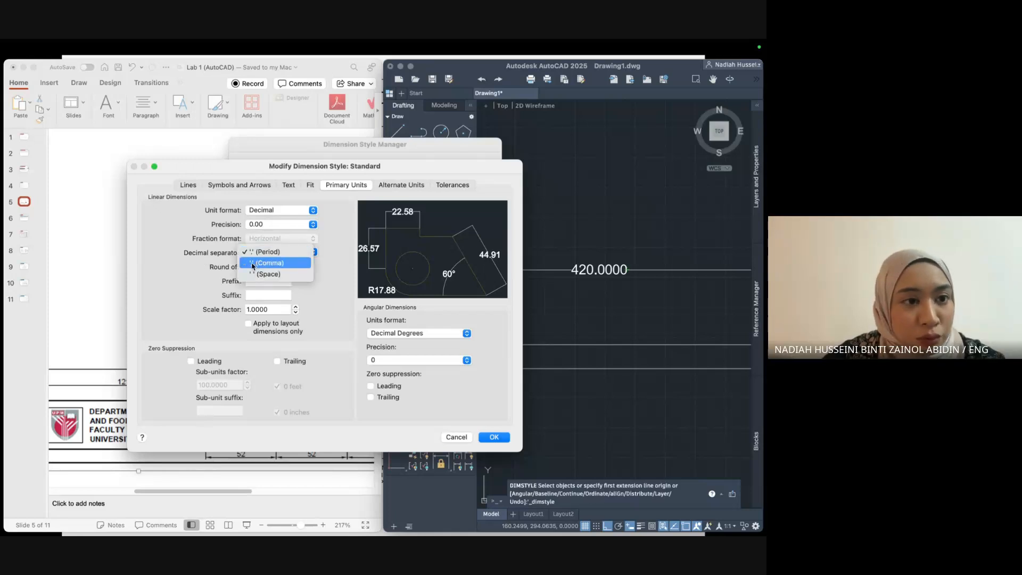
click(258, 256)
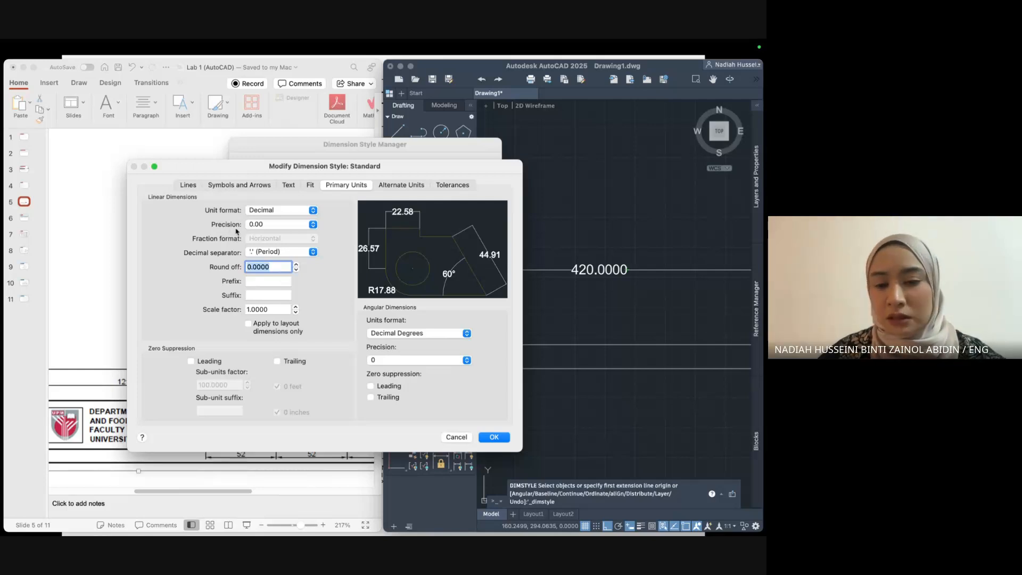
click(494, 437)
click(481, 350)
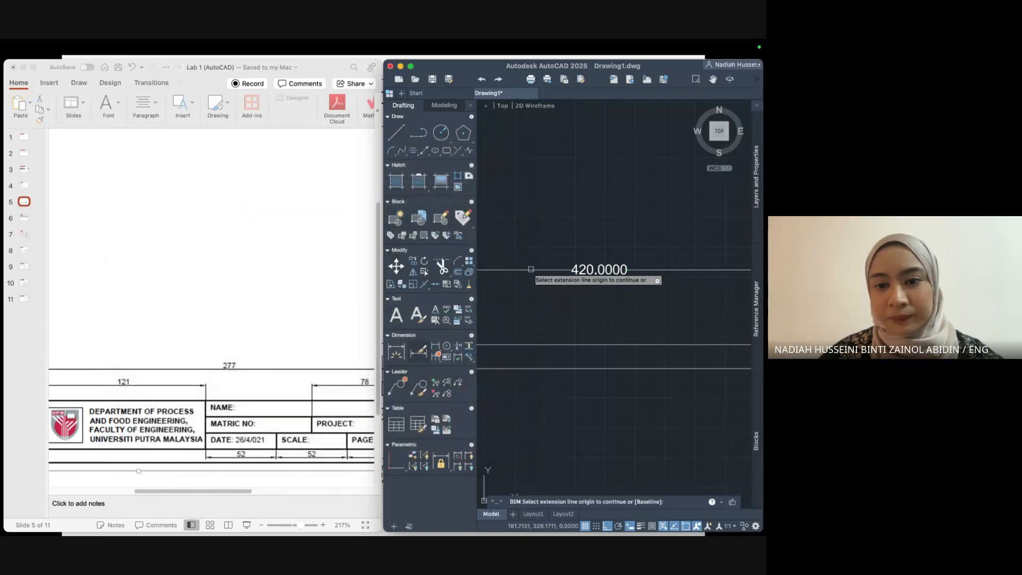
Delete the old 420.0000 dimension.
key(Escape)
click(578, 264)
click(579, 266)
key(Delete)
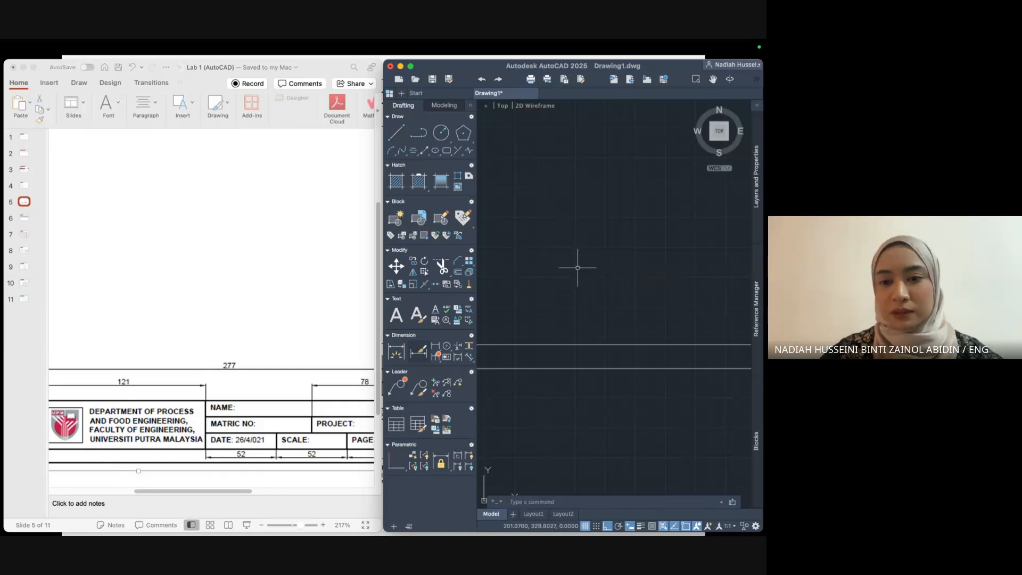
Dimension the frame's full top edge again with DIM, placing it above the frame.
scroll(579, 267, down, 6)
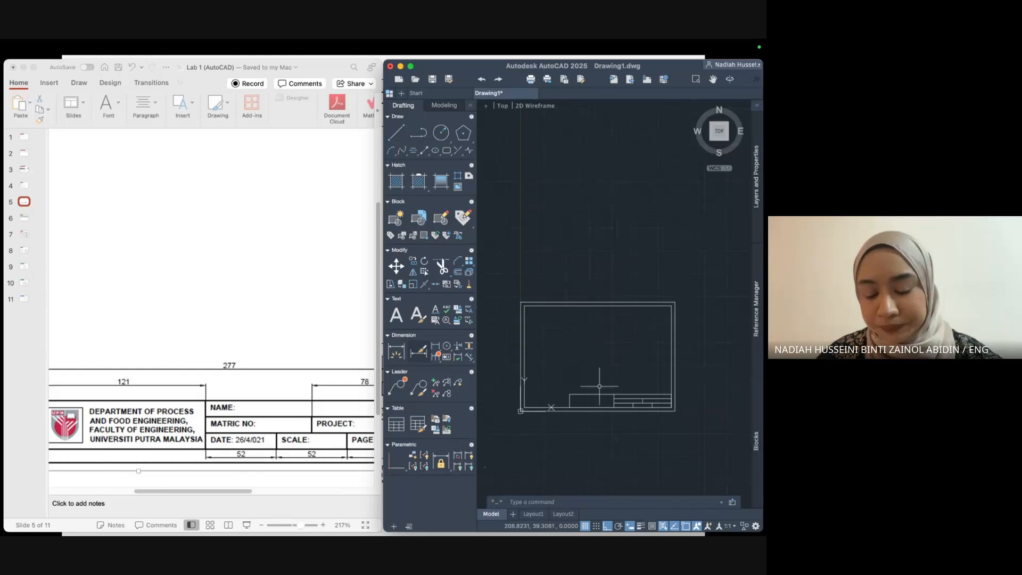
text(dim)
key(Return)
click(598, 355)
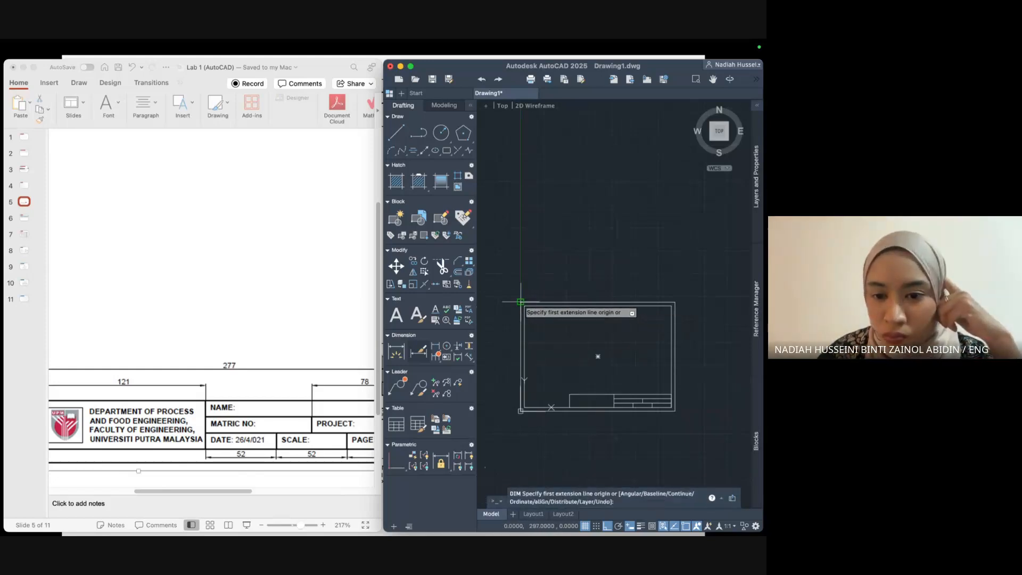
click(675, 301)
click(674, 298)
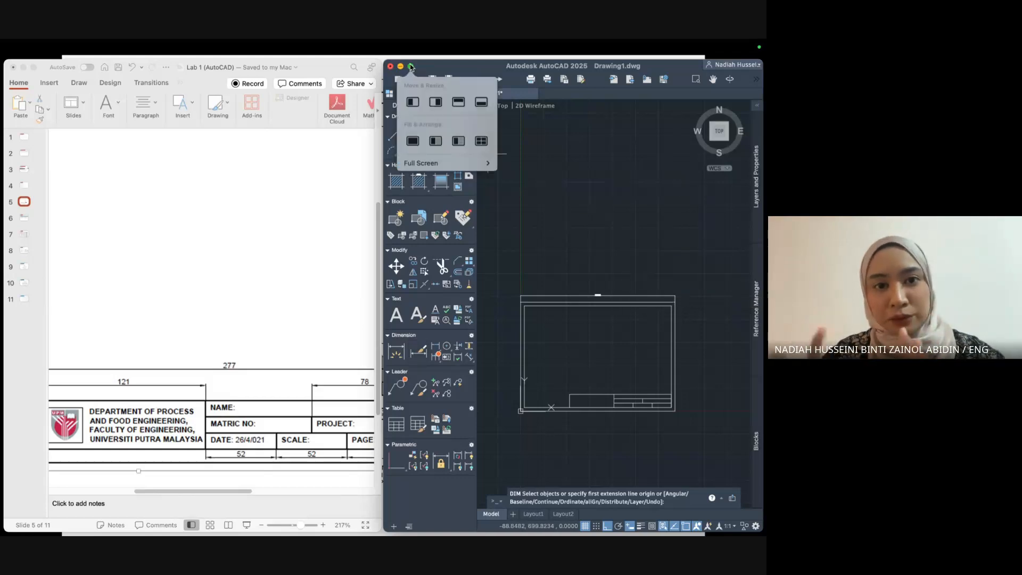
Maximize the AutoCAD window and pan and zoom onto the sheet's top edge.
click(411, 67)
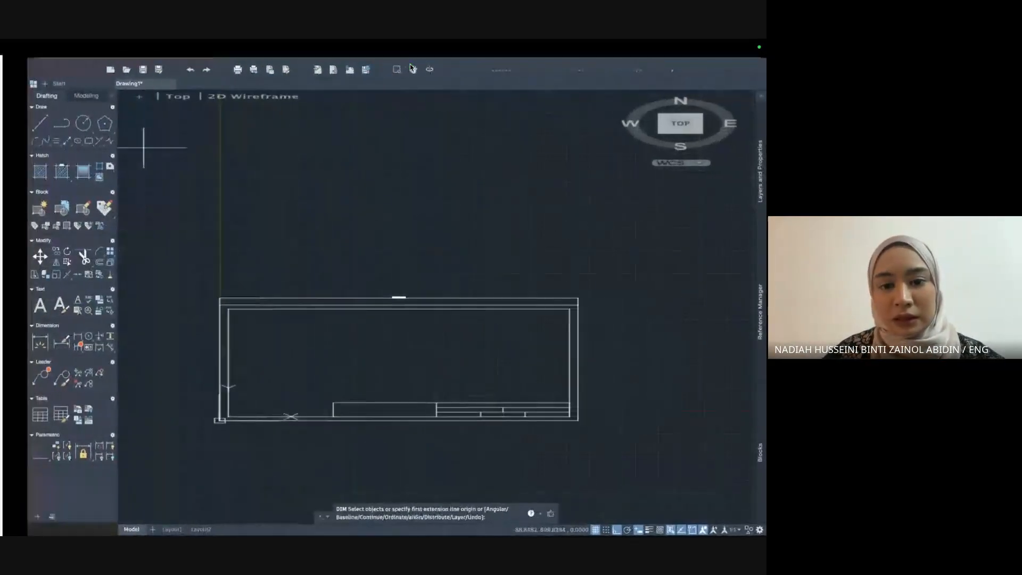
scroll(448, 239, up, 5)
middle_drag(448, 281, 540, 110)
scroll(542, 117, down, 2)
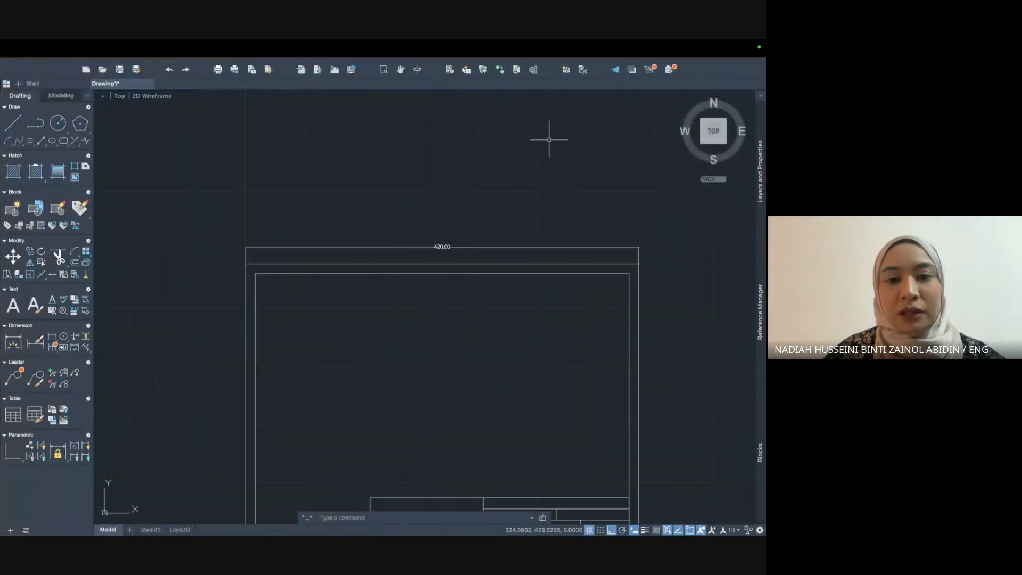
scroll(546, 260, down, 2)
scroll(546, 260, up, 2)
middle_drag(557, 284, 548, 200)
scroll(547, 201, up, 2)
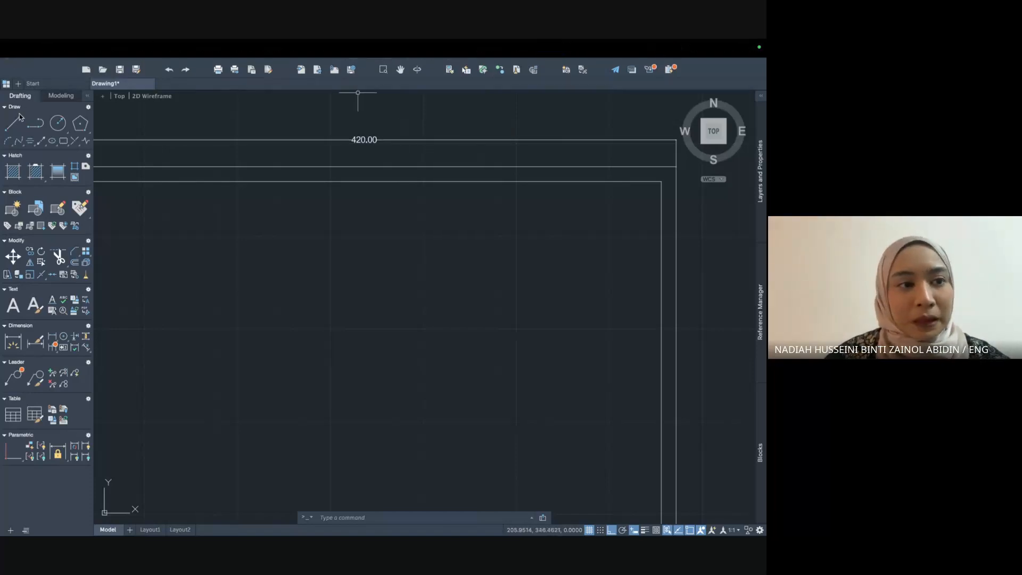
scroll(381, 162, up, 5)
mouse_move(376, 135)
middle_down()
mouse_move(347, 140)
mouse_move(359, 257)
middle_up()
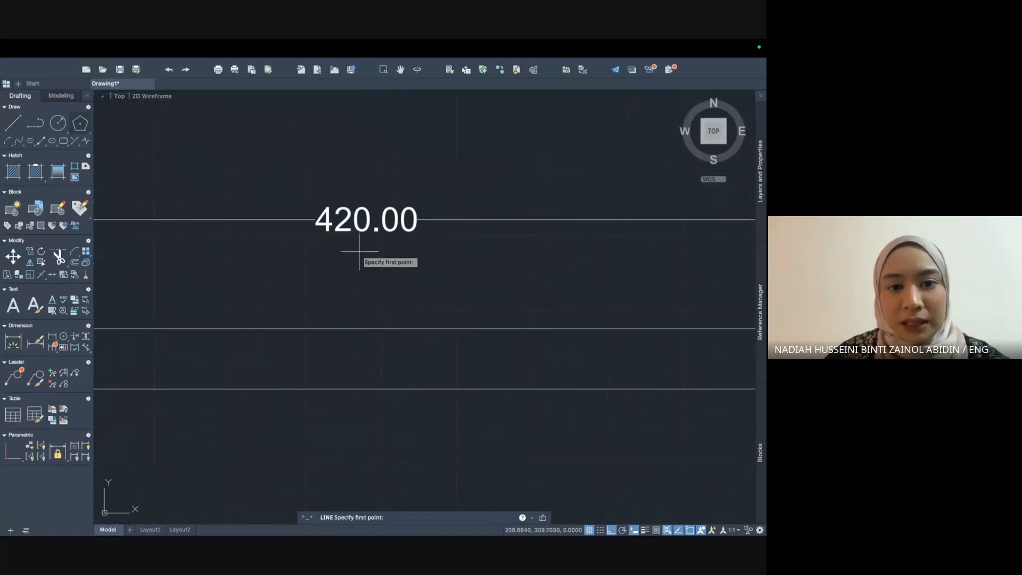
Draw a trial line and cancel it, select the 420.00 dimension, and zoom out to the full sheet.
click(315, 231)
click(316, 209)
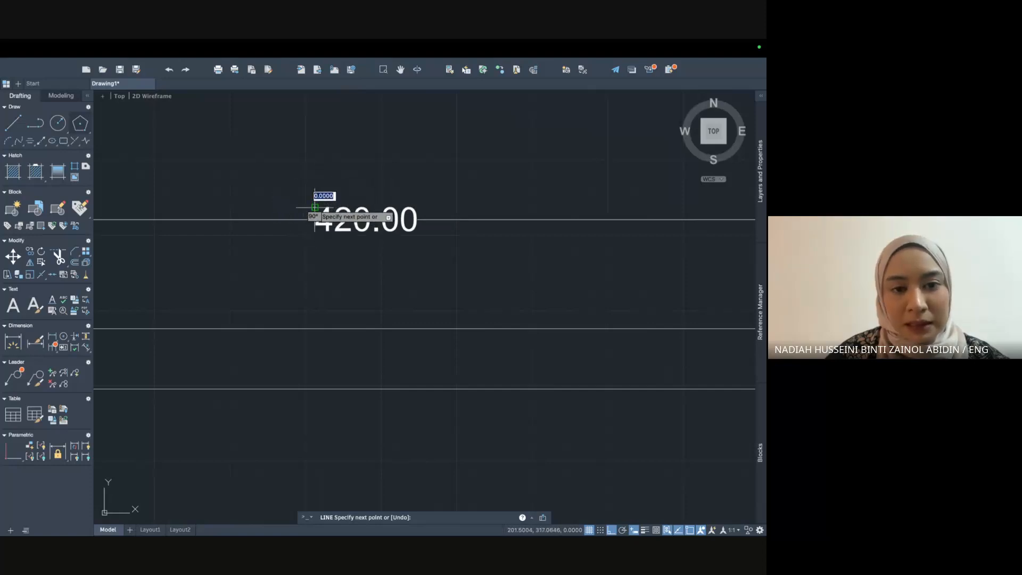
key(Escape)
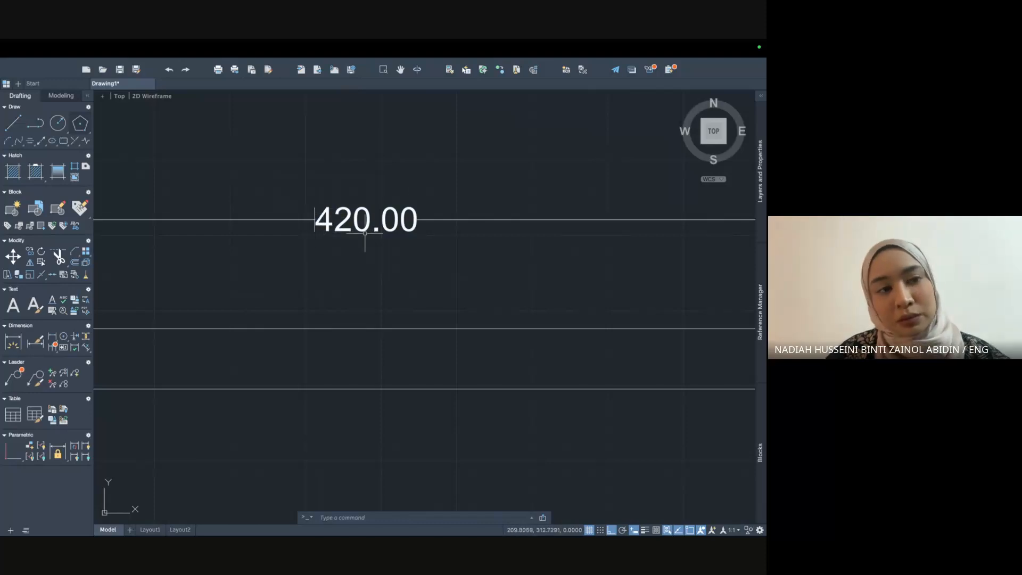
click(316, 216)
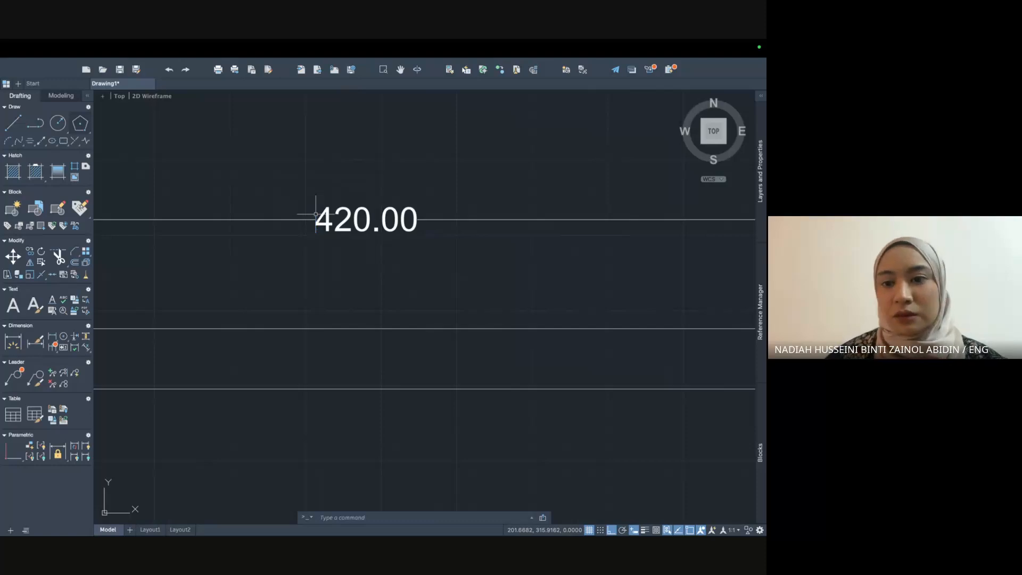
scroll(335, 213, down, 5)
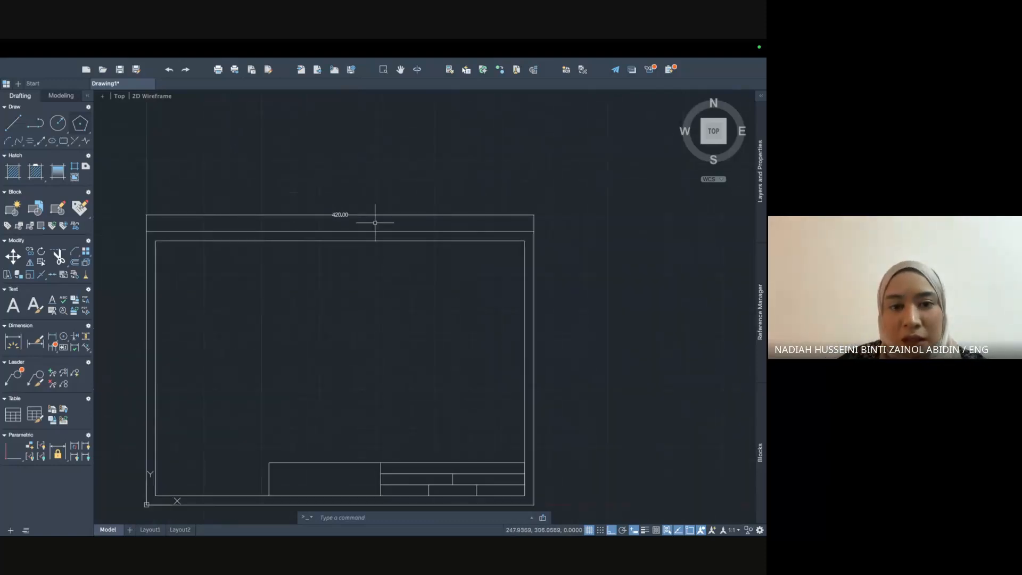
middle_drag(368, 292, 441, 232)
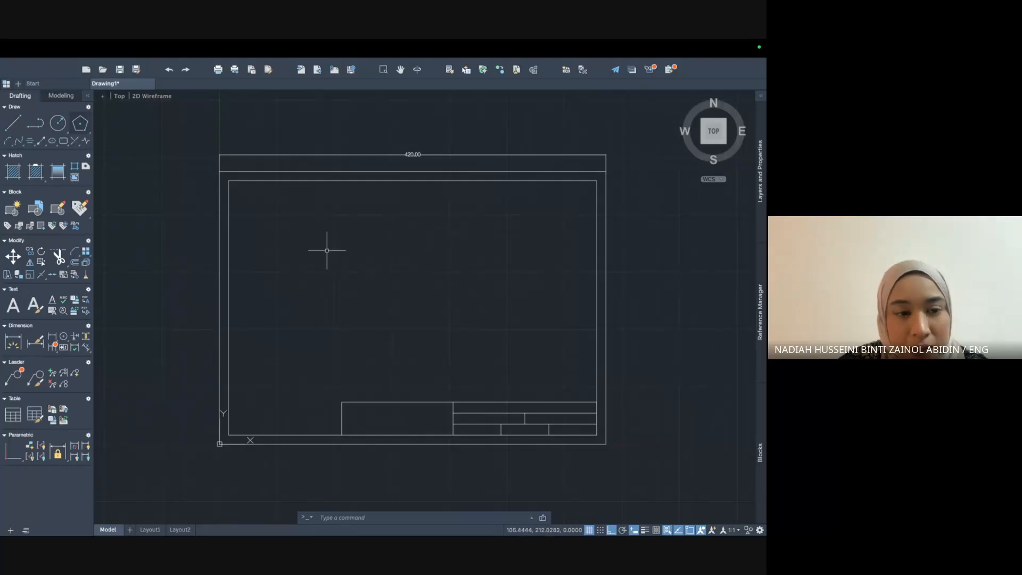
Dimension the sheet's left edge with a 297.00 height dimension.
text(im)
key(Return)
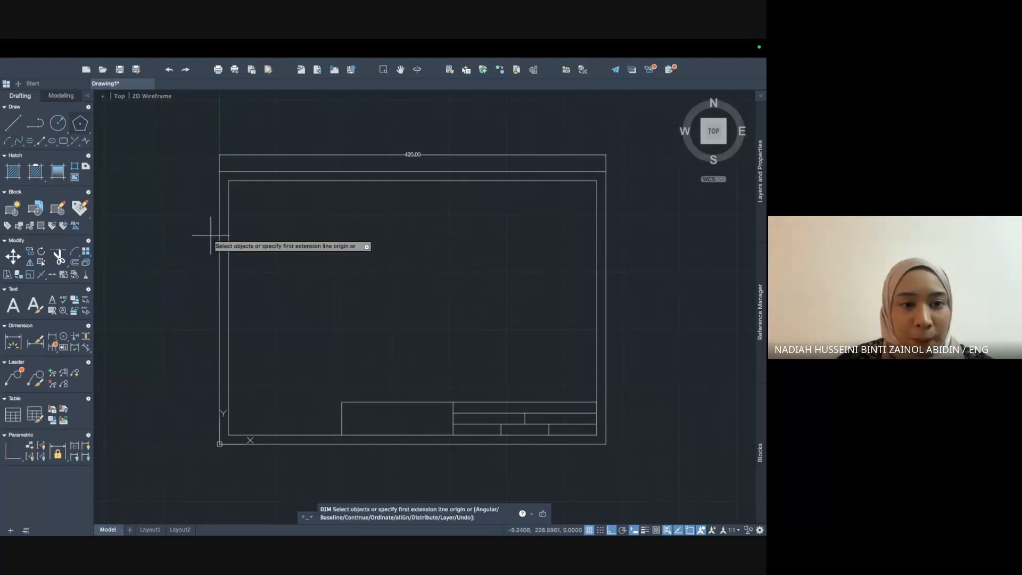
click(219, 171)
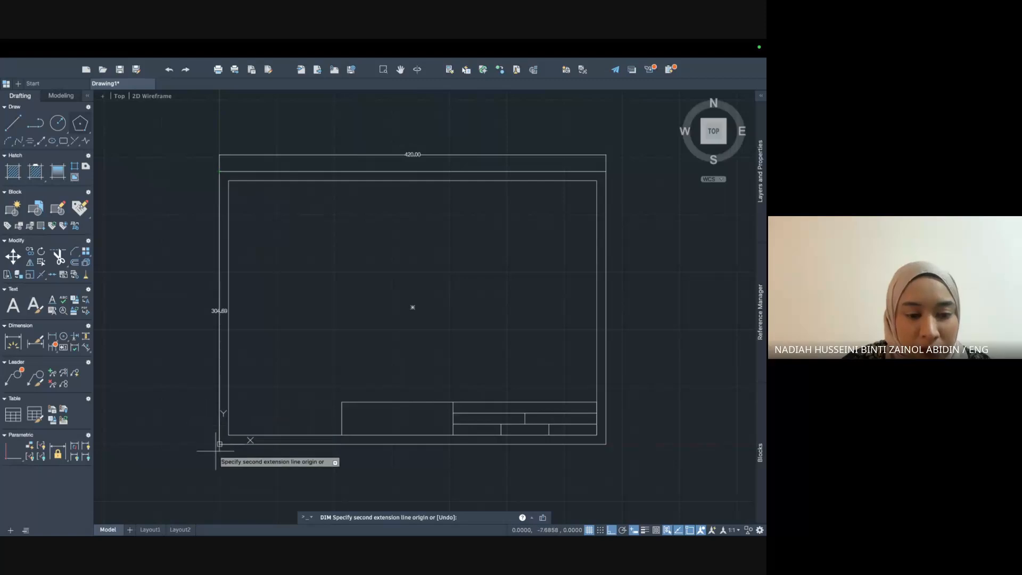
click(220, 444)
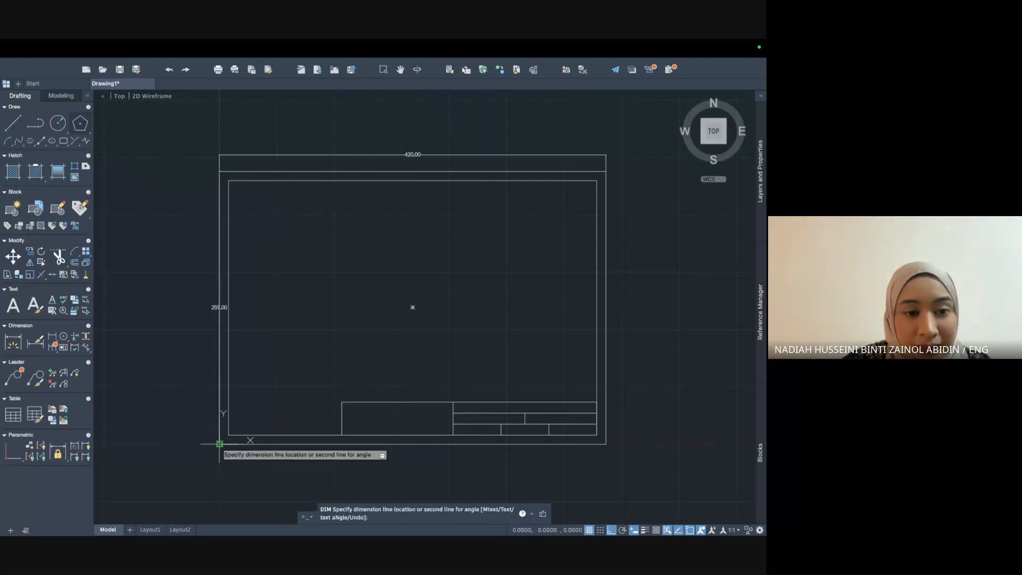
click(178, 442)
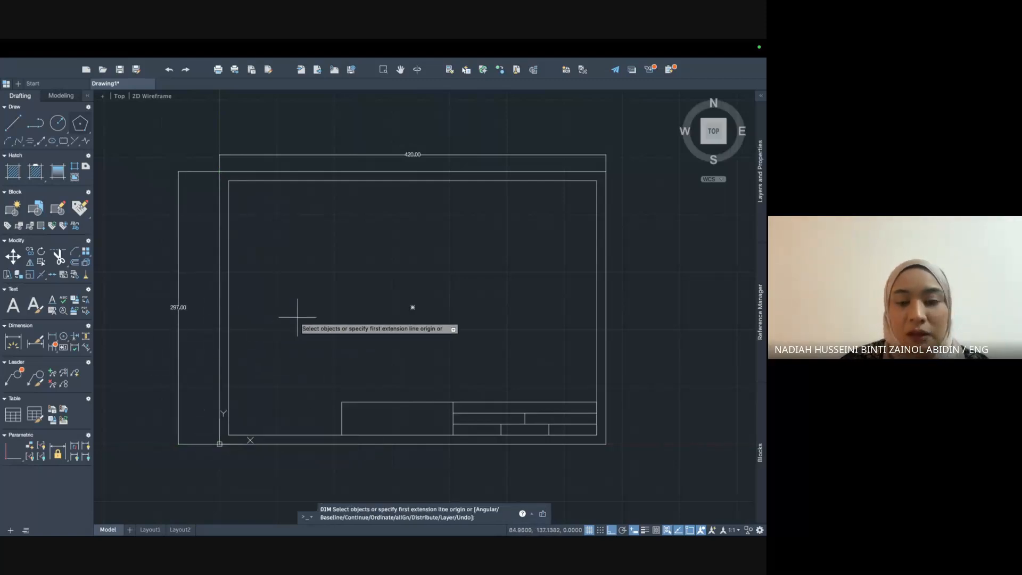
Dimension the title block's top cells at 121.00 and 156.00 wide.
click(342, 401)
click(453, 401)
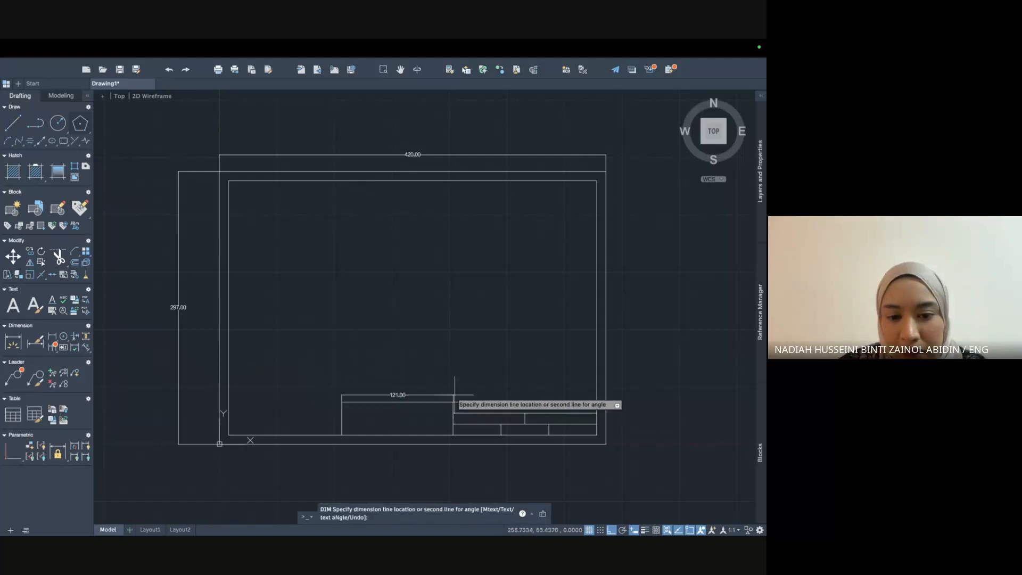
click(457, 388)
click(483, 398)
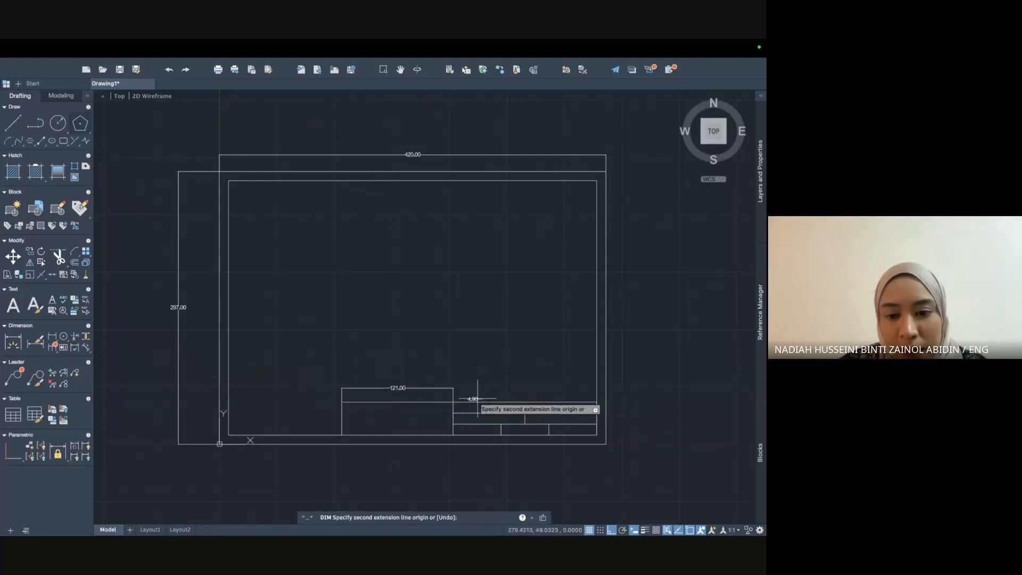
click(453, 401)
key(Escape)
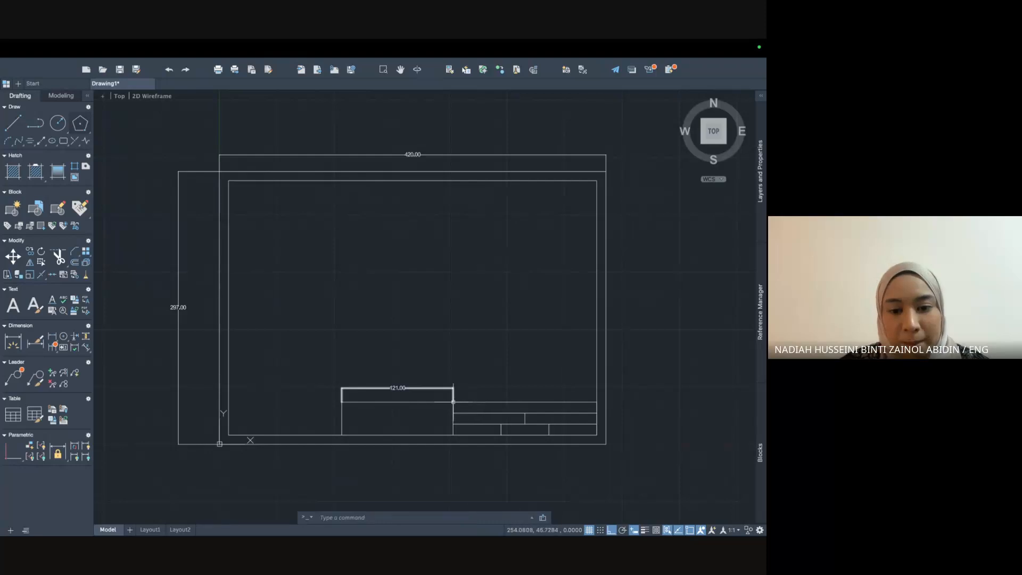
right_click(519, 339)
click(530, 358)
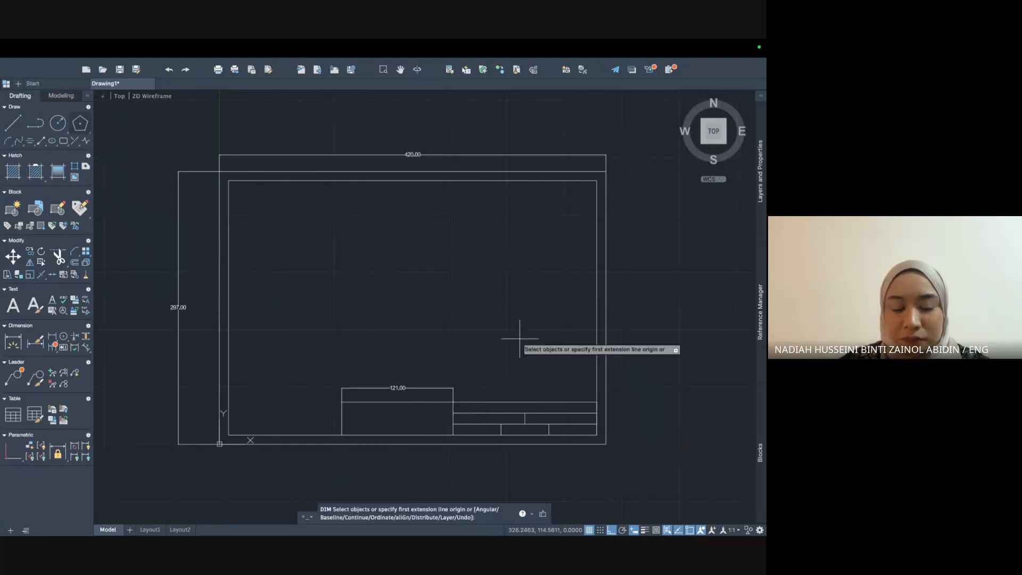
click(453, 406)
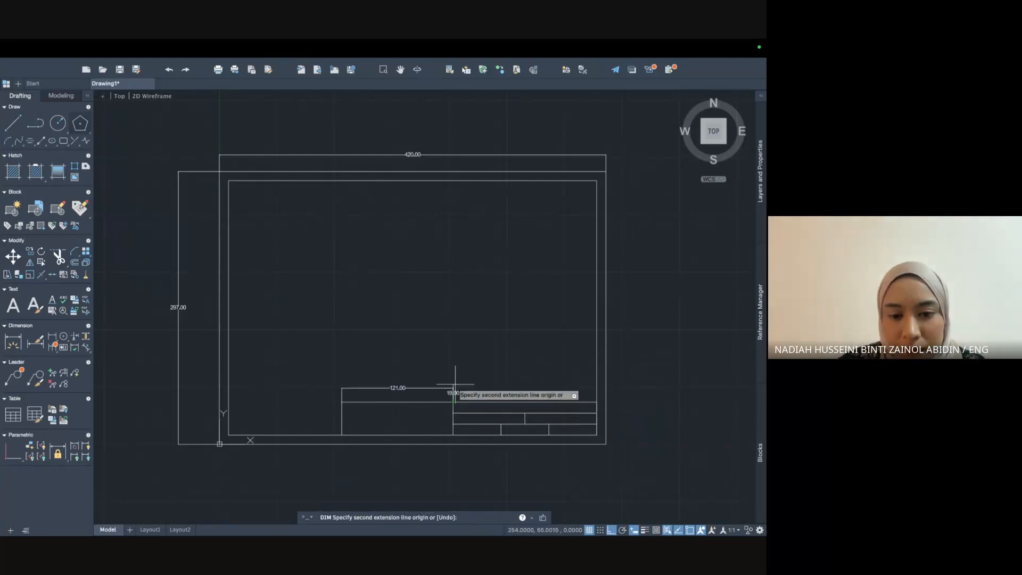
click(596, 400)
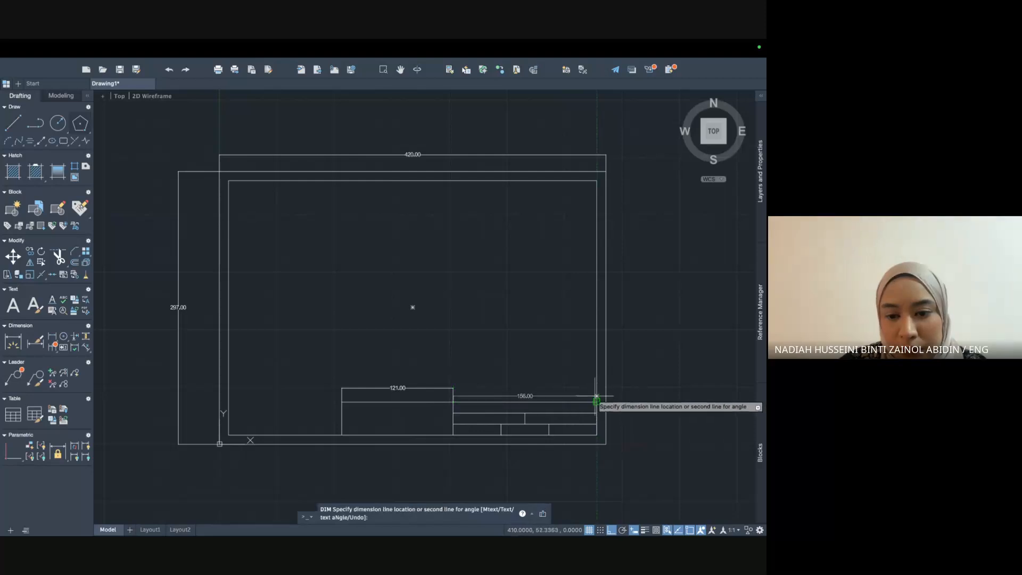
click(595, 387)
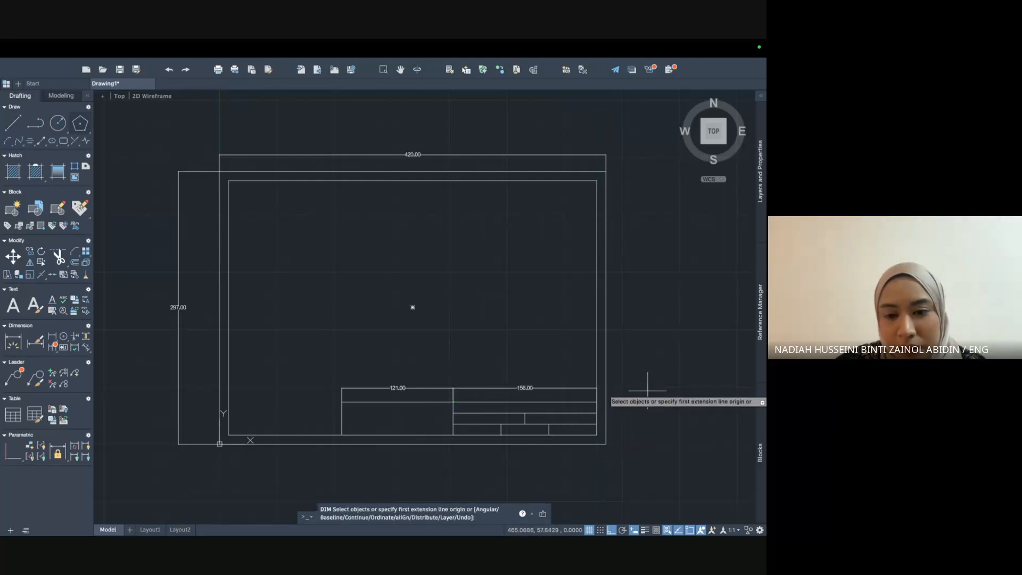
key(Return)
key(Return)
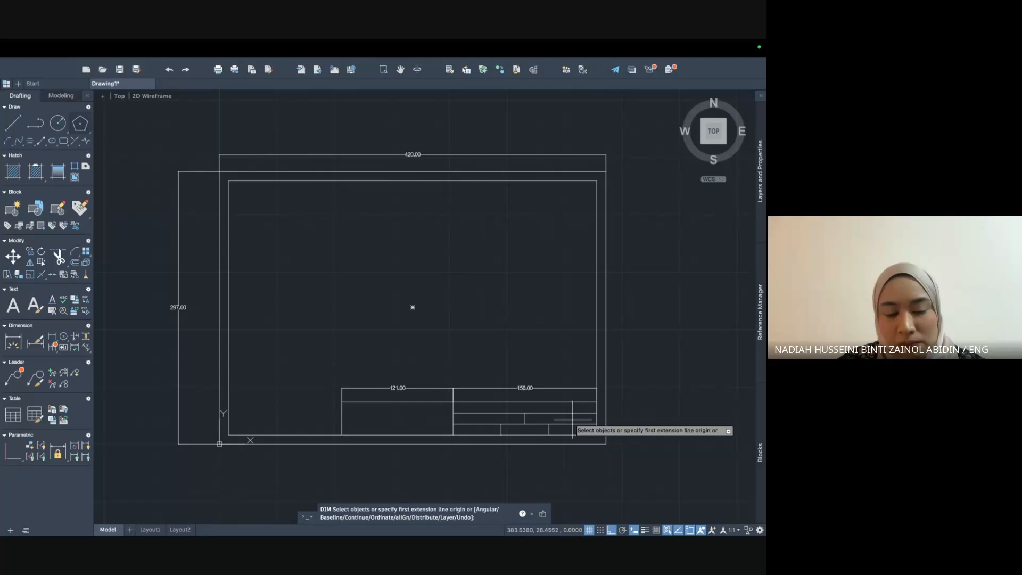
Zoom into the title block's right corner, abandoning the pending dimension.
click(596, 401)
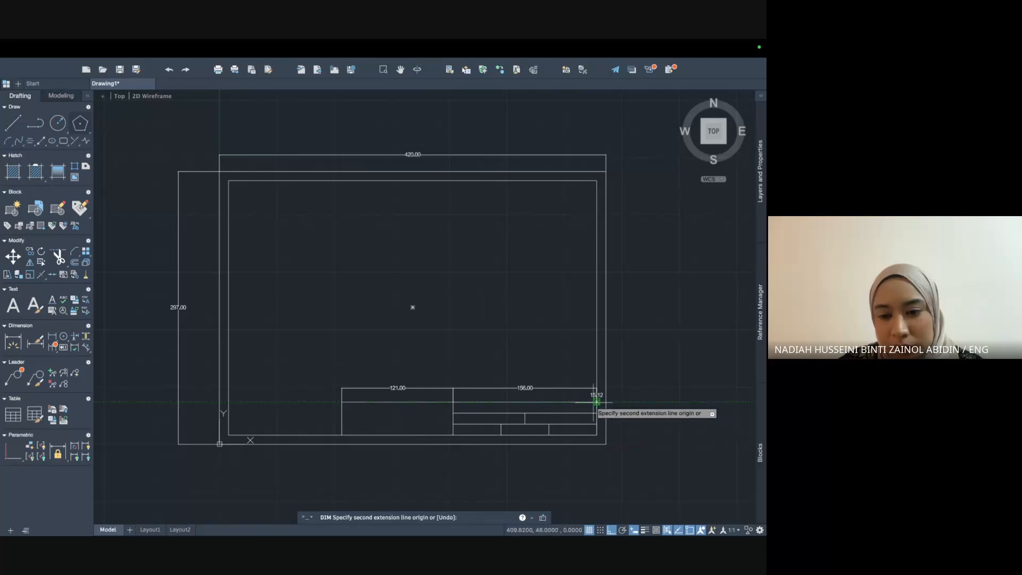
scroll(597, 402, up, 4)
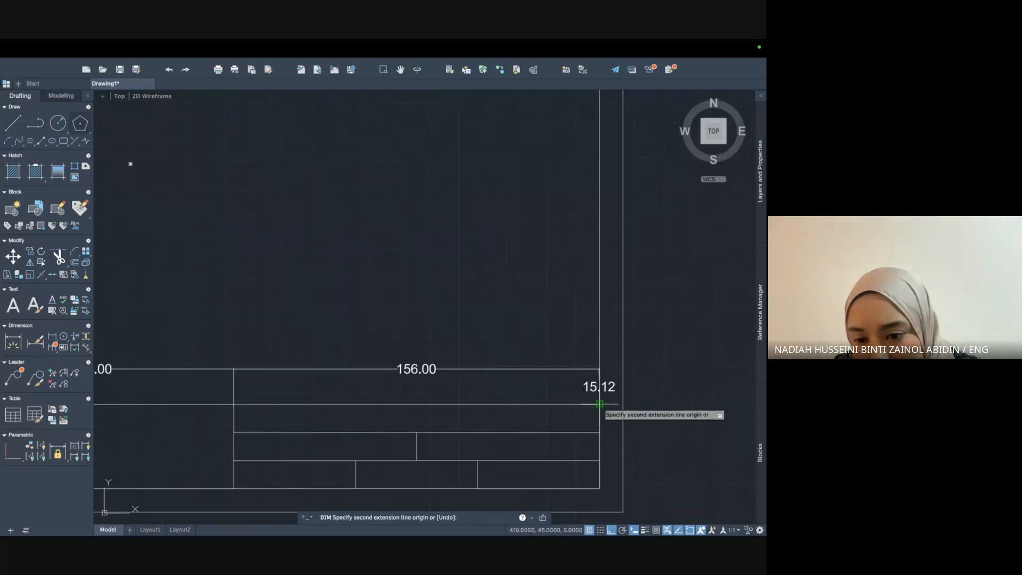
key(Escape)
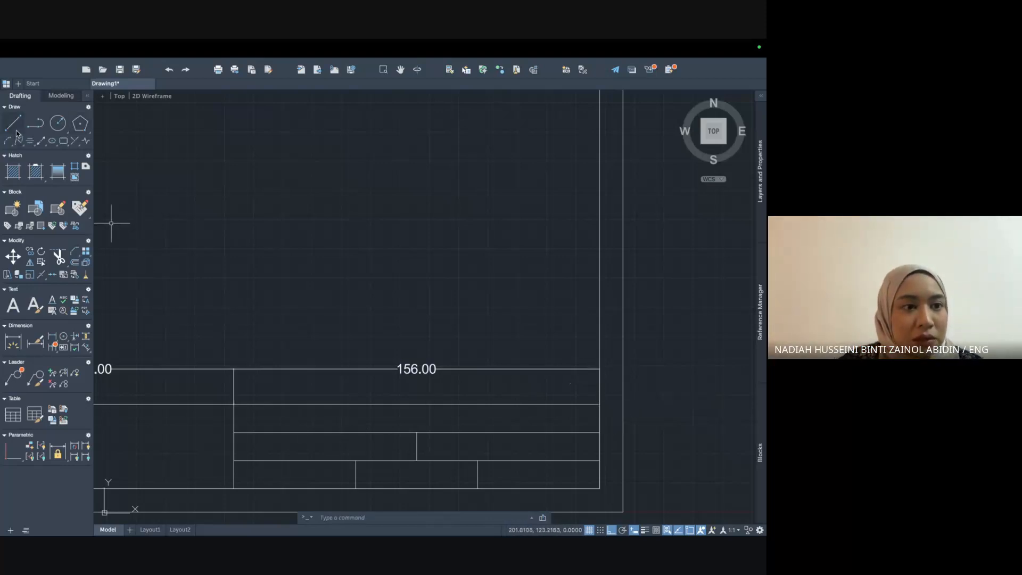
Dimension each of the three title block rows at 12.00 along its right side.
text(im)
key(Return)
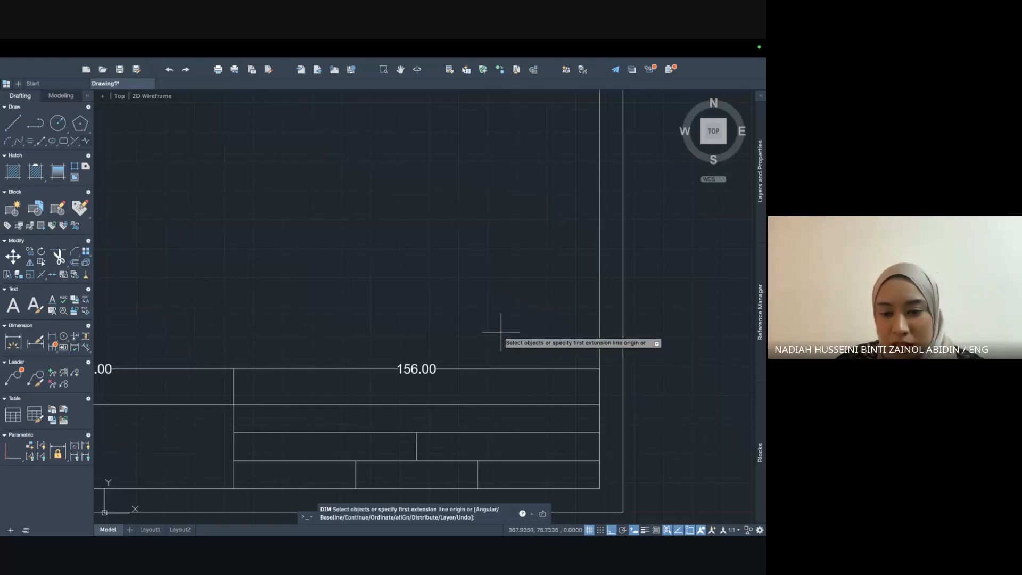
click(599, 405)
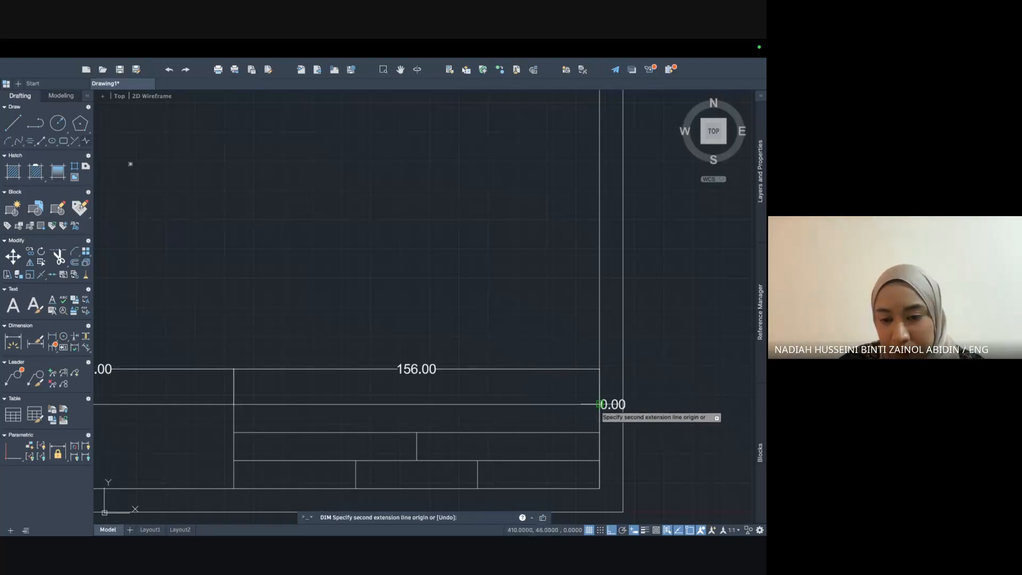
click(578, 432)
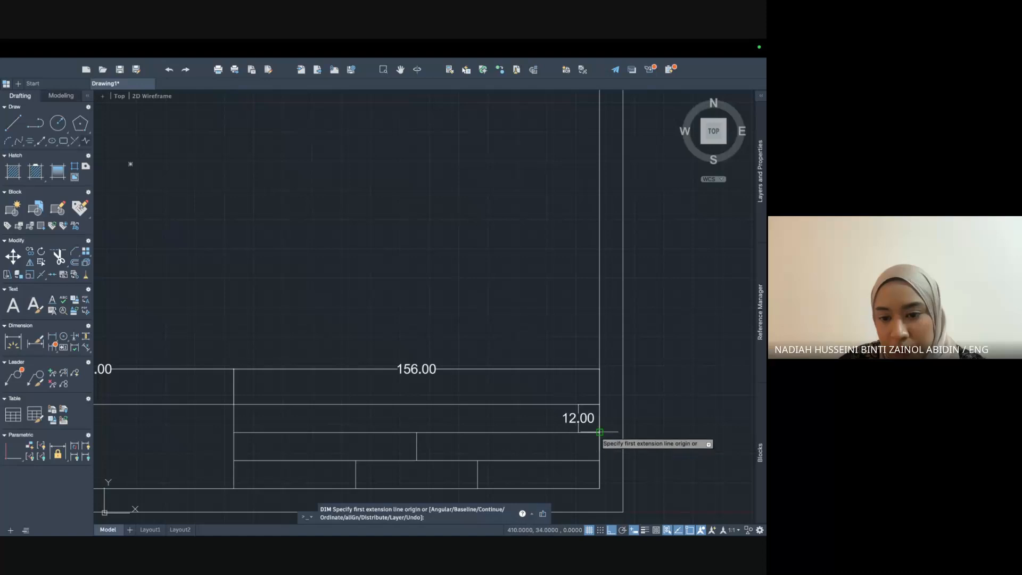
click(599, 432)
click(600, 460)
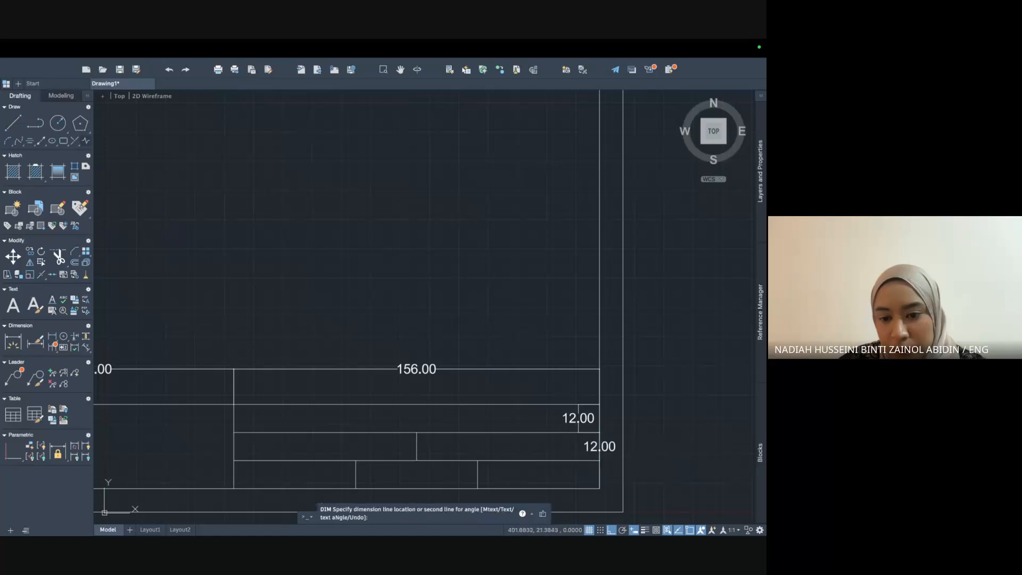
click(599, 460)
click(600, 488)
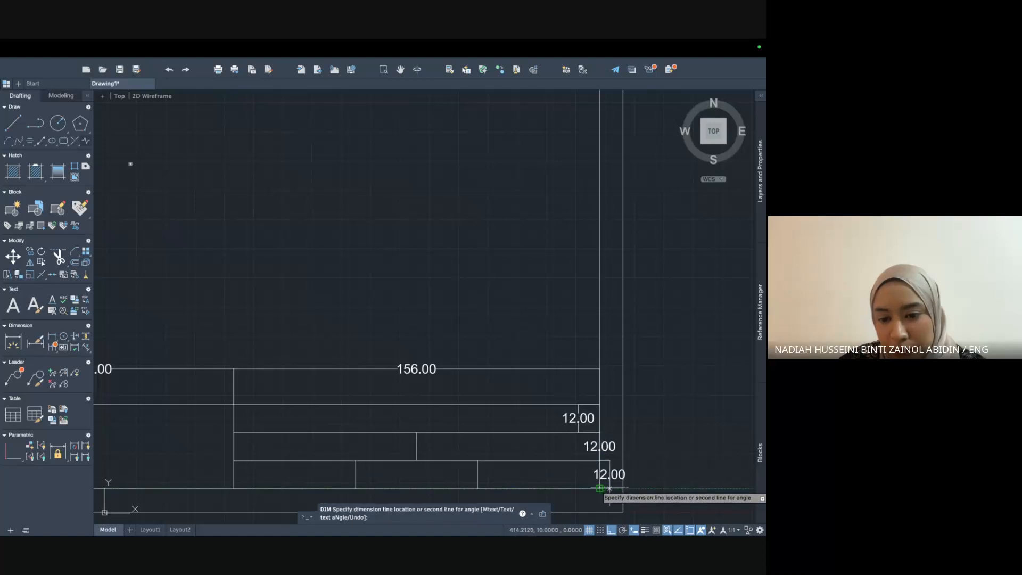
click(610, 479)
Dimension the bottom title-block cell width as 52.00, placed just below the cell.
scroll(479, 404, up, 2)
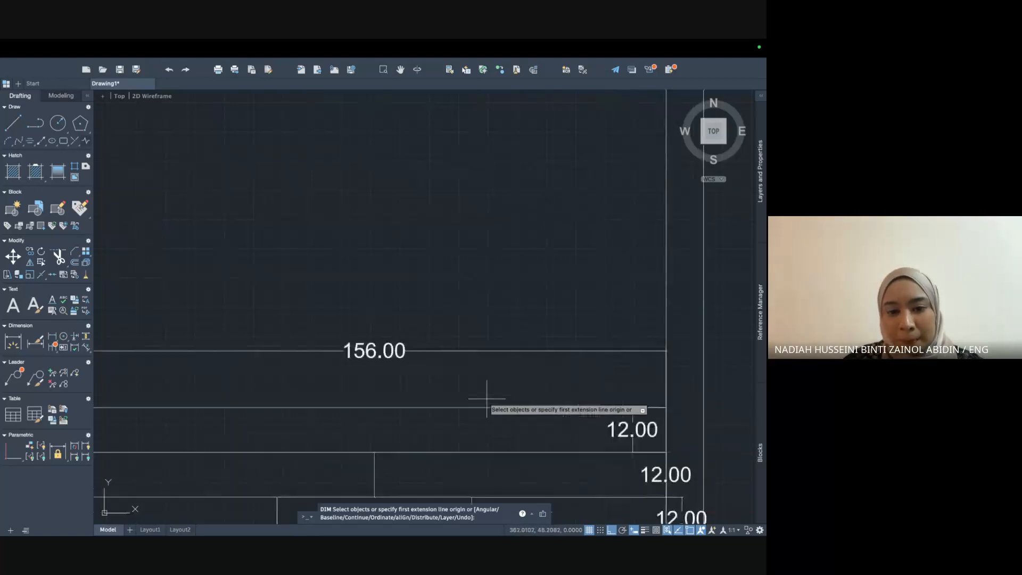
scroll(496, 414, down, 4)
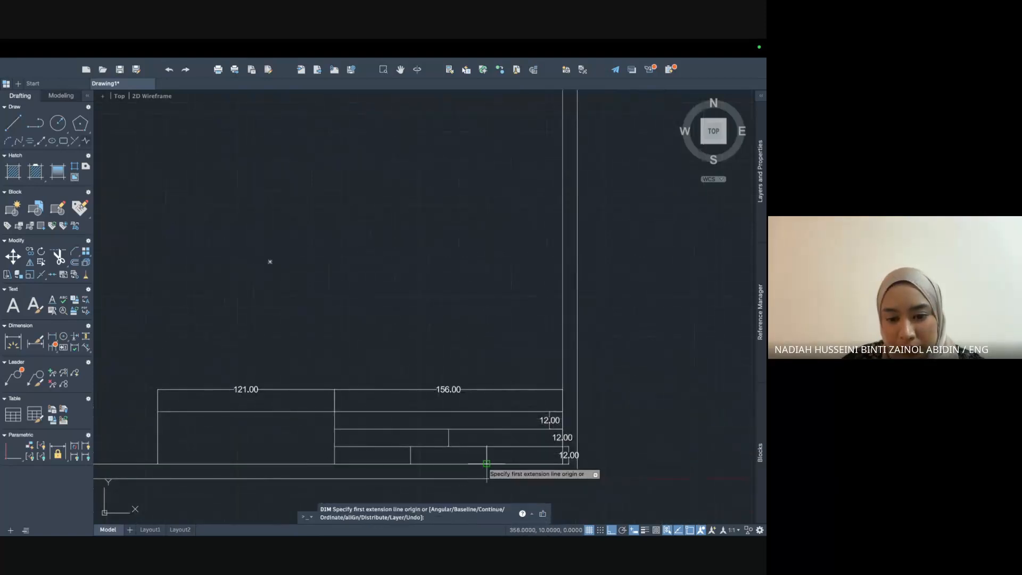
click(485, 463)
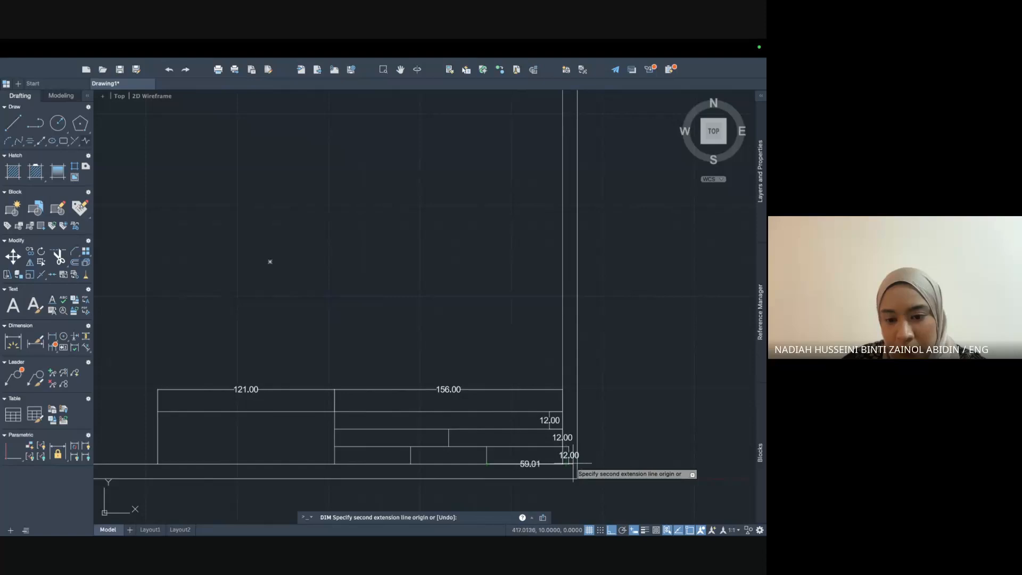
click(563, 464)
click(562, 469)
Drop an unfinished 77.82 attempt, then dimension the cell width as 77.97 instead.
click(449, 446)
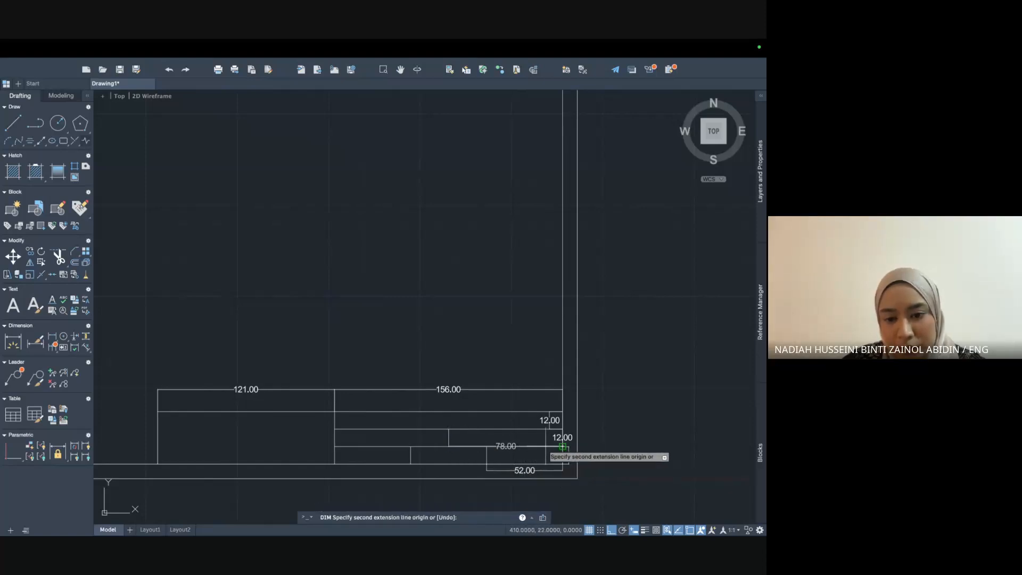
click(562, 446)
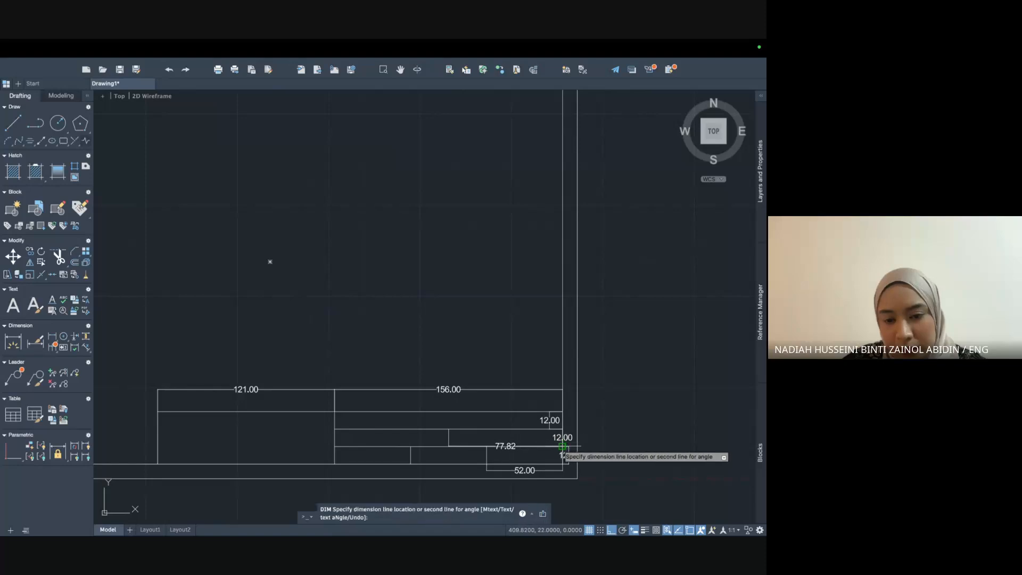
key(Escape)
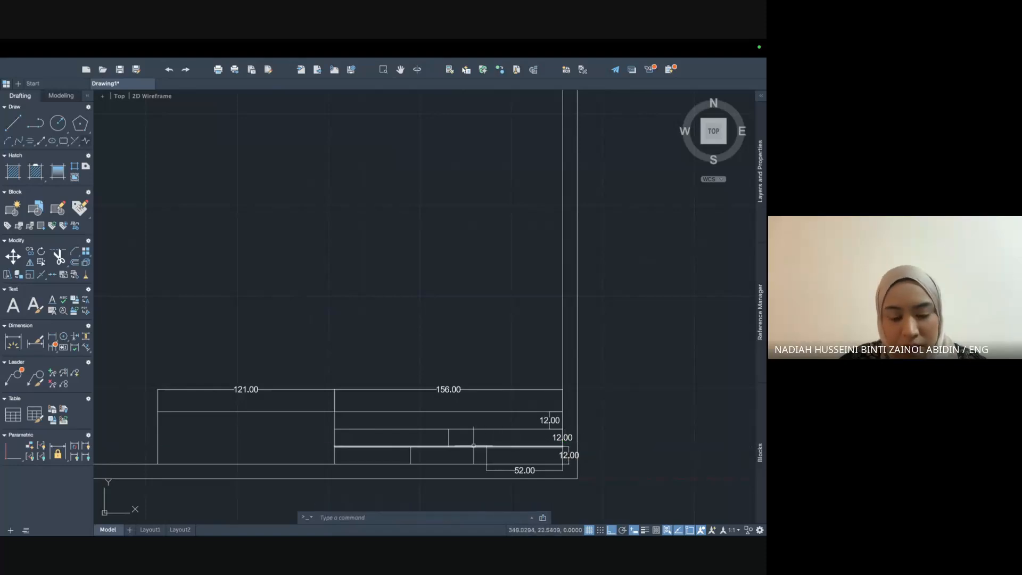
text(dim)
key(Return)
click(448, 446)
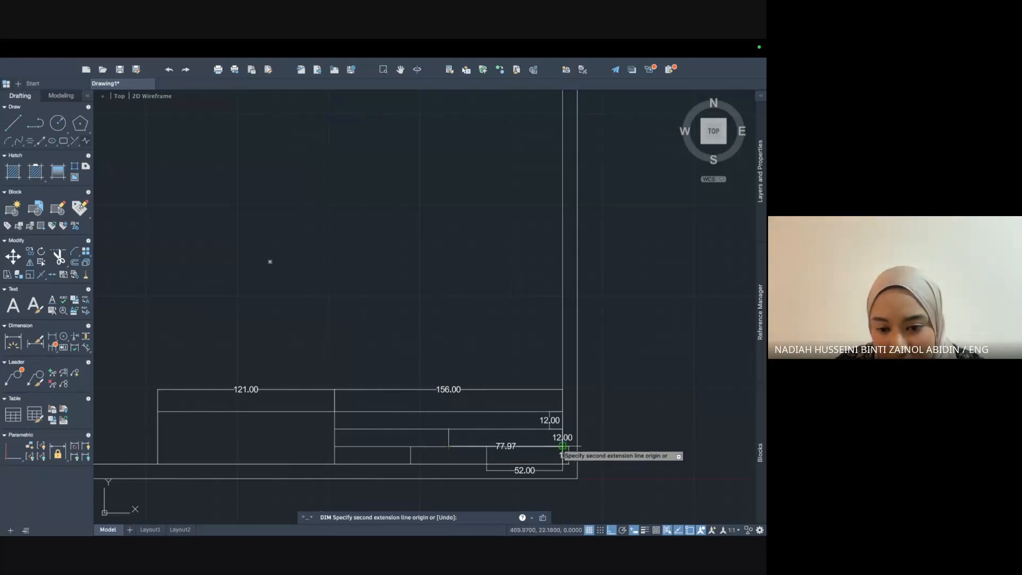
click(562, 446)
click(568, 455)
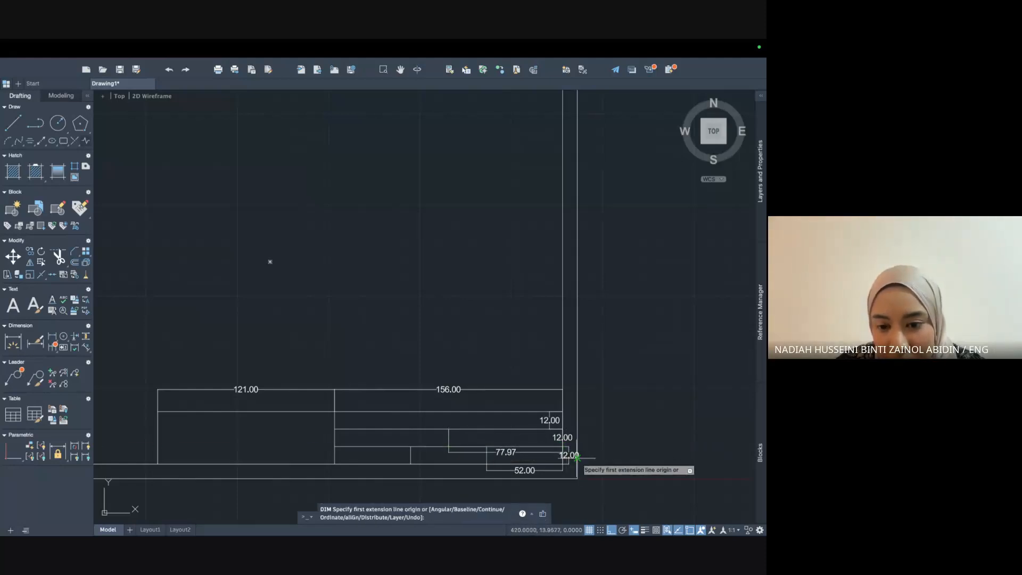
scroll(615, 400, up, 2)
scroll(509, 399, up, 2)
scroll(445, 444, down, 2)
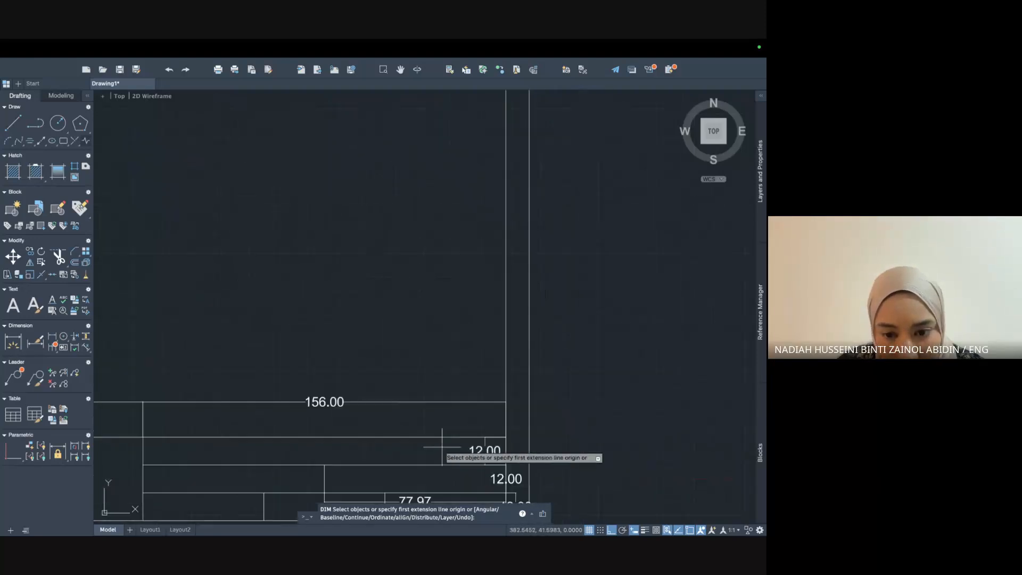
middle_drag(447, 439, 456, 349)
Place a stray 0.00 dimension on the title block's top edge, then undo that dimensioning.
scroll(456, 349, up, 2)
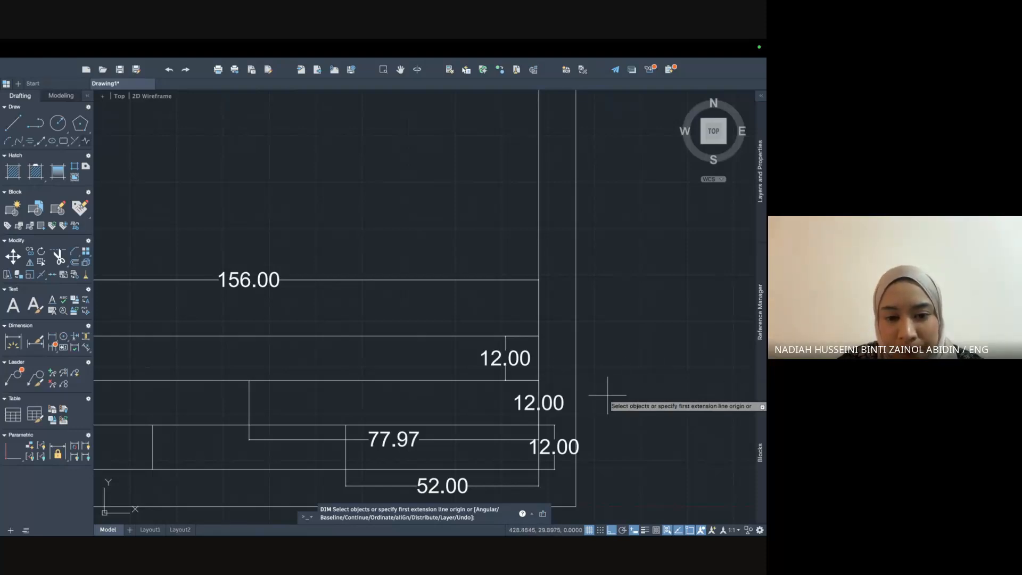
scroll(422, 332, down, 4)
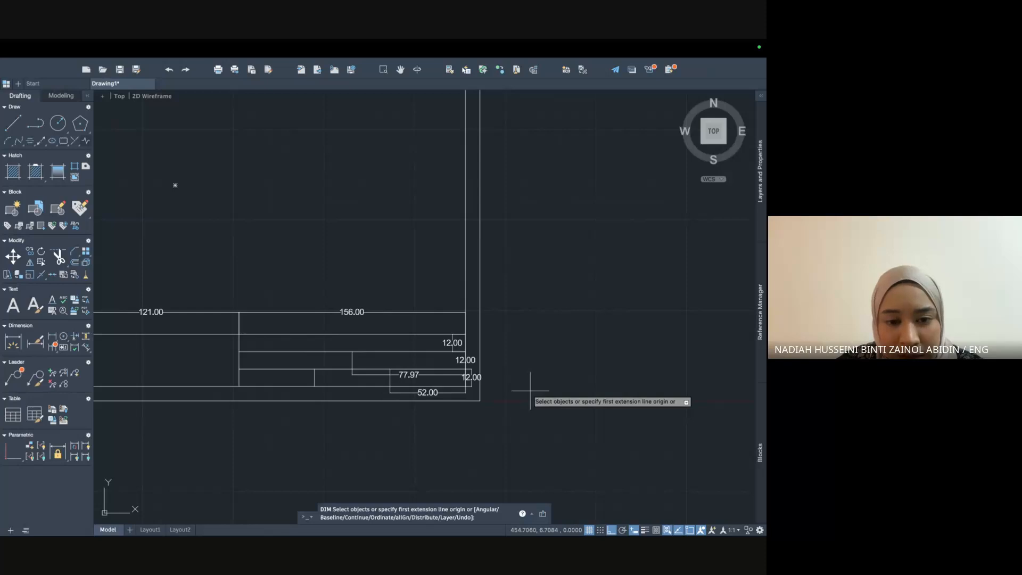
key(Return)
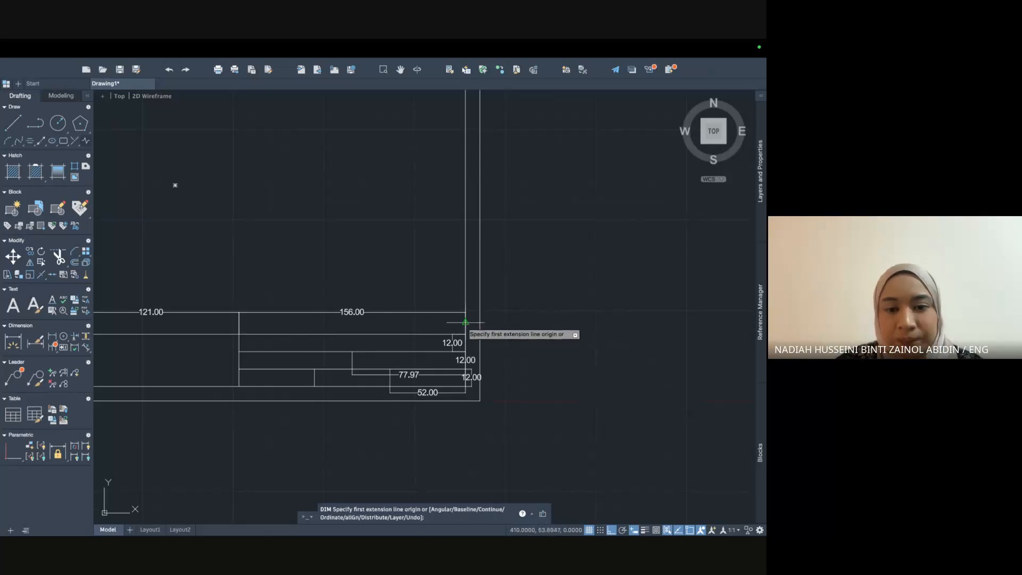
click(465, 323)
key(Return)
key(Return)
click(415, 312)
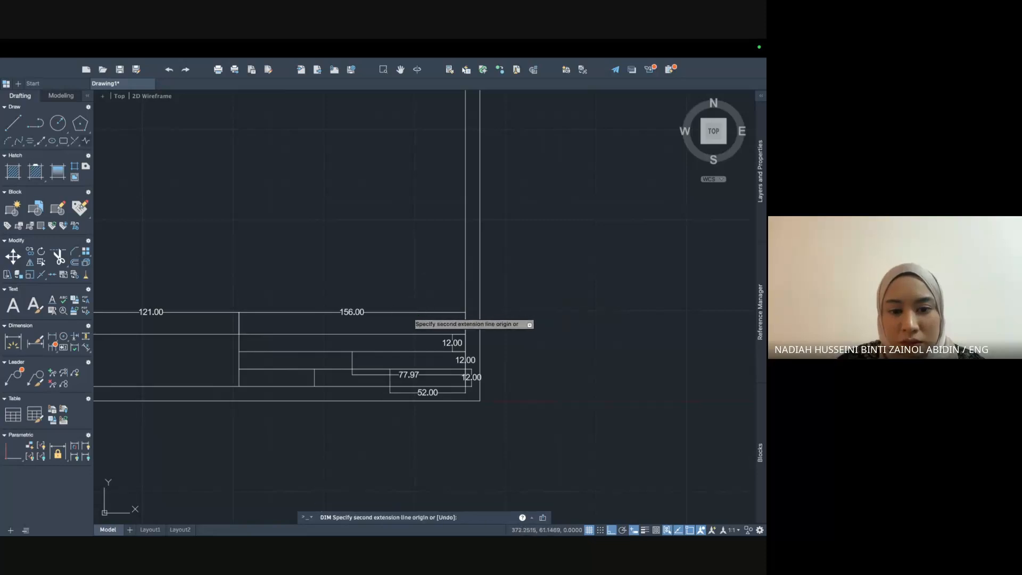
click(415, 312)
click(447, 312)
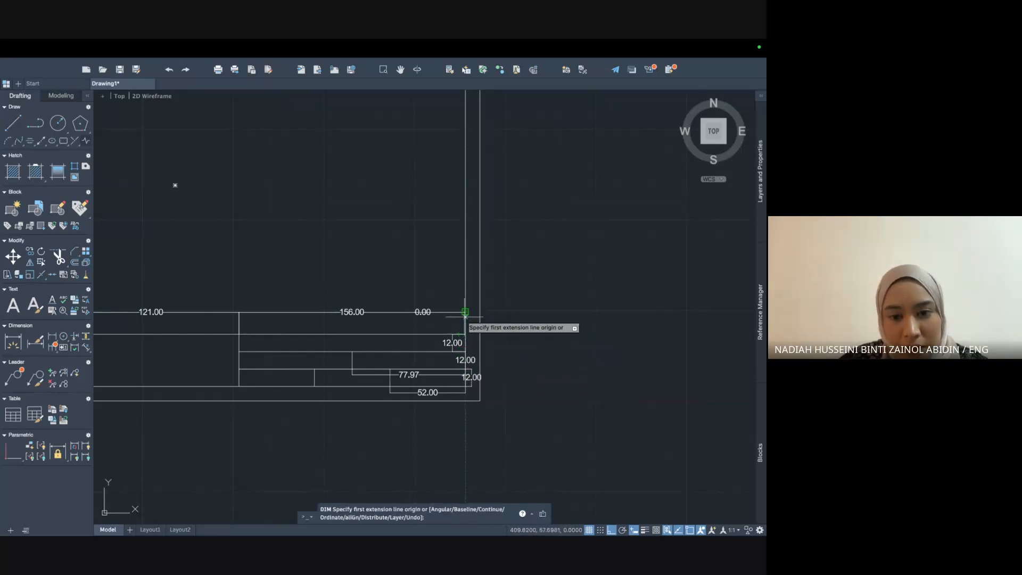
key(Escape)
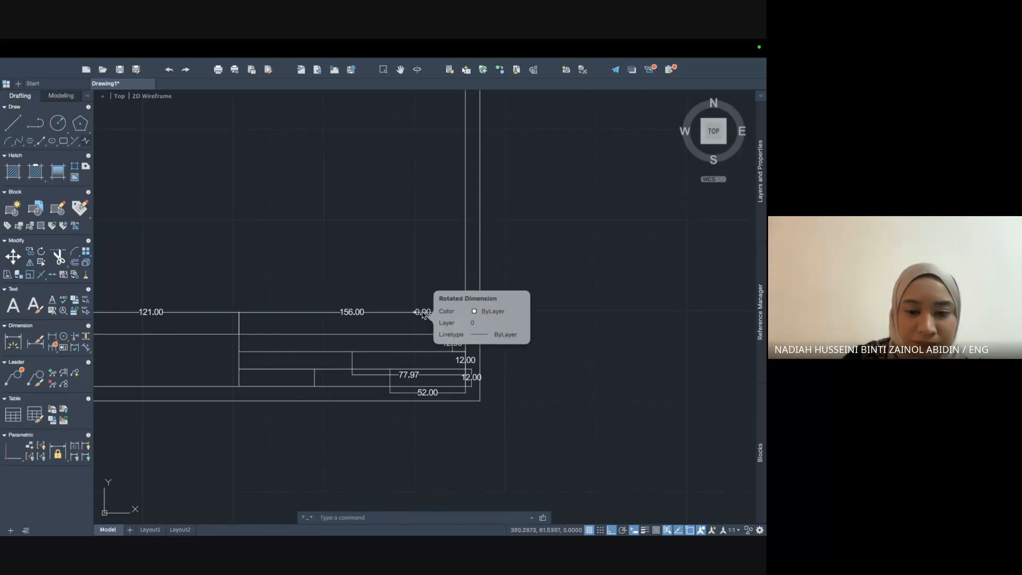
key(ctrl+z)
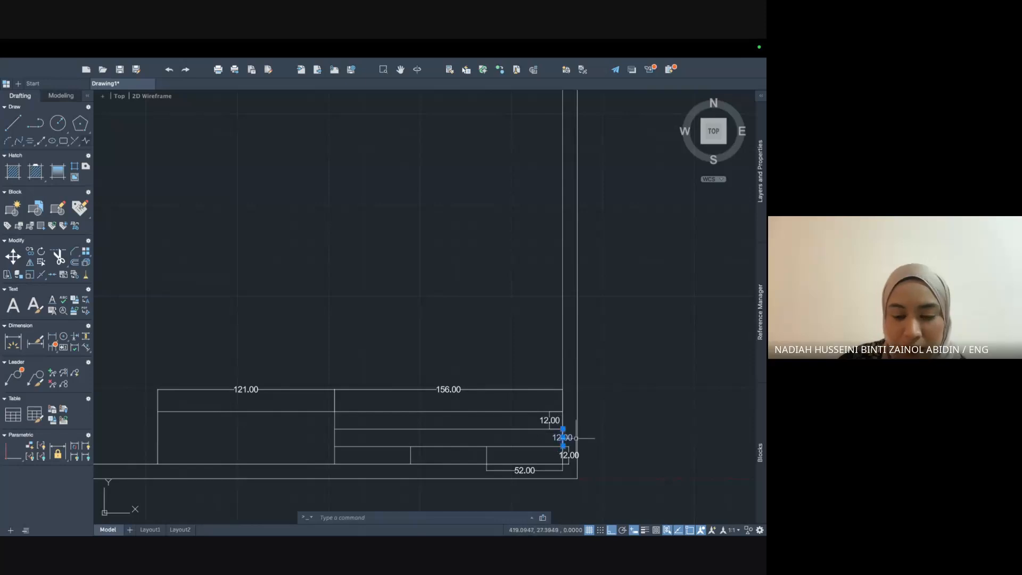
Abandon a 78 offset attempt and delete the short vertical line with its 12.00 dimension.
text(ffset)
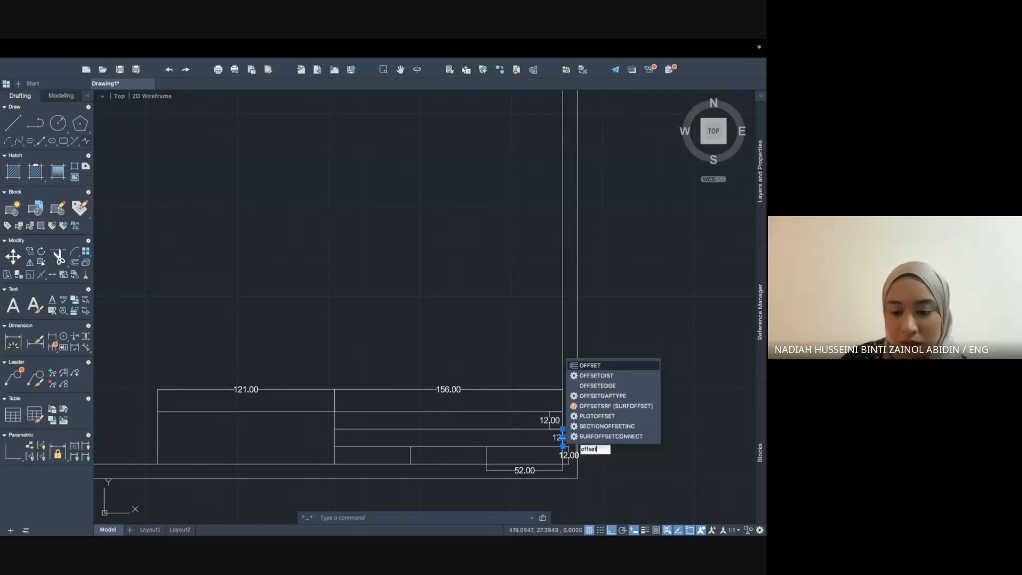
key(Return)
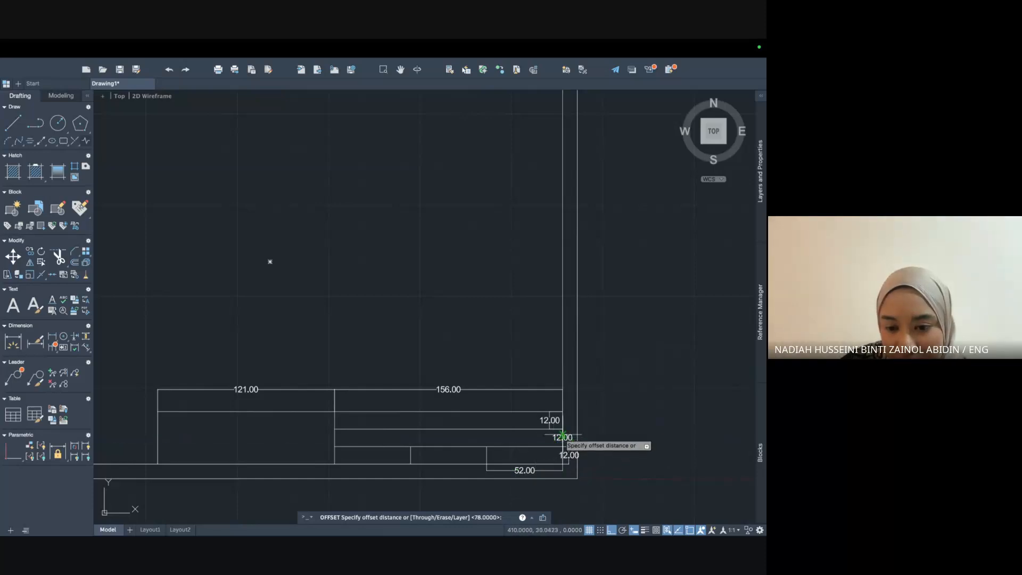
key(Return)
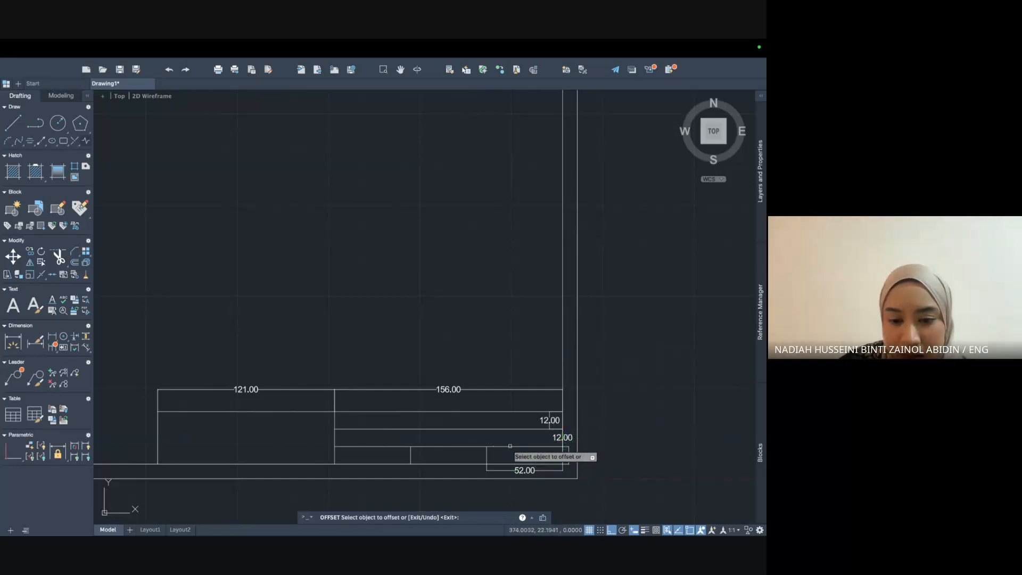
click(566, 427)
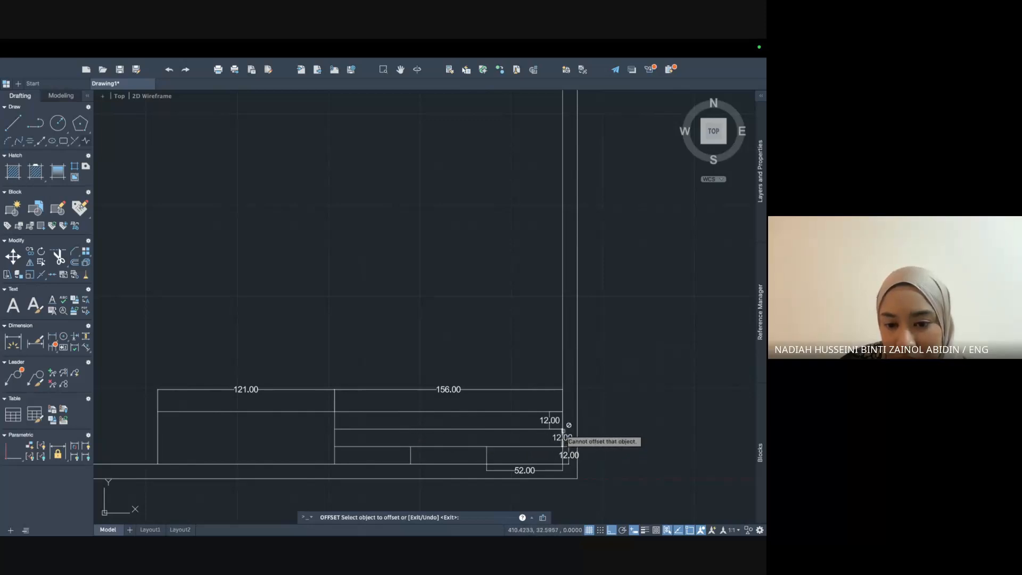
scroll(554, 434, up, 5)
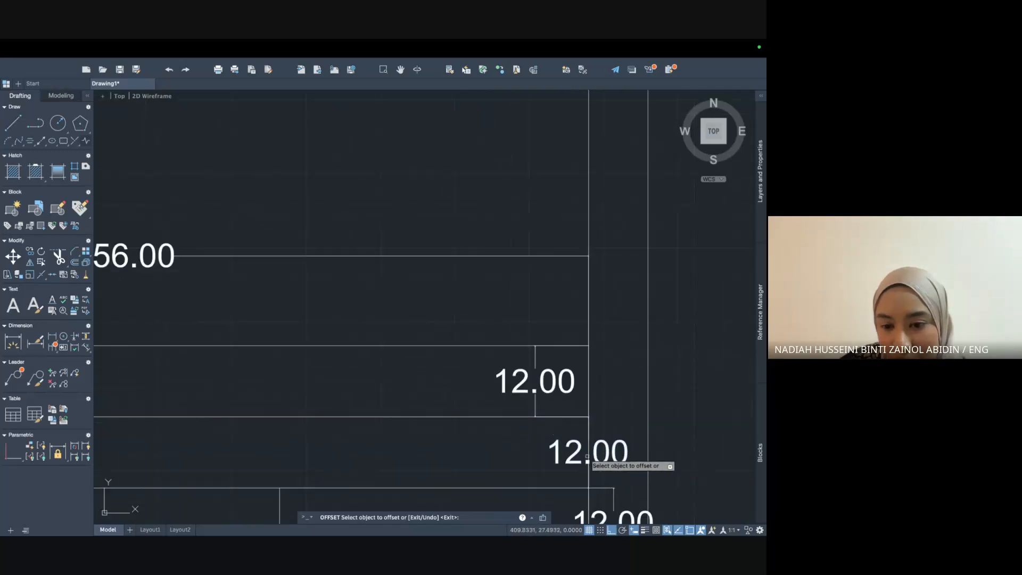
key(Escape)
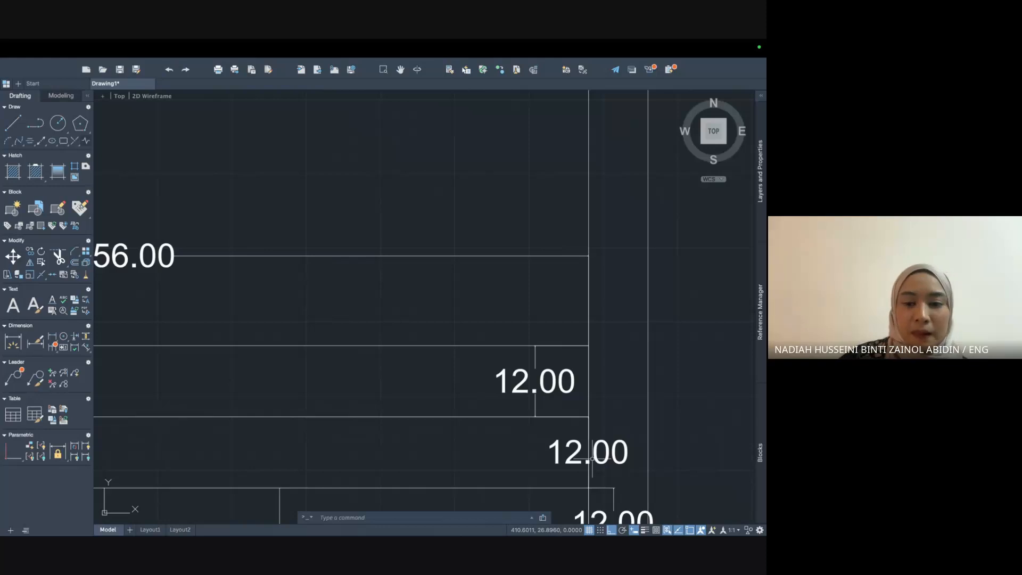
click(582, 455)
key(Delete)
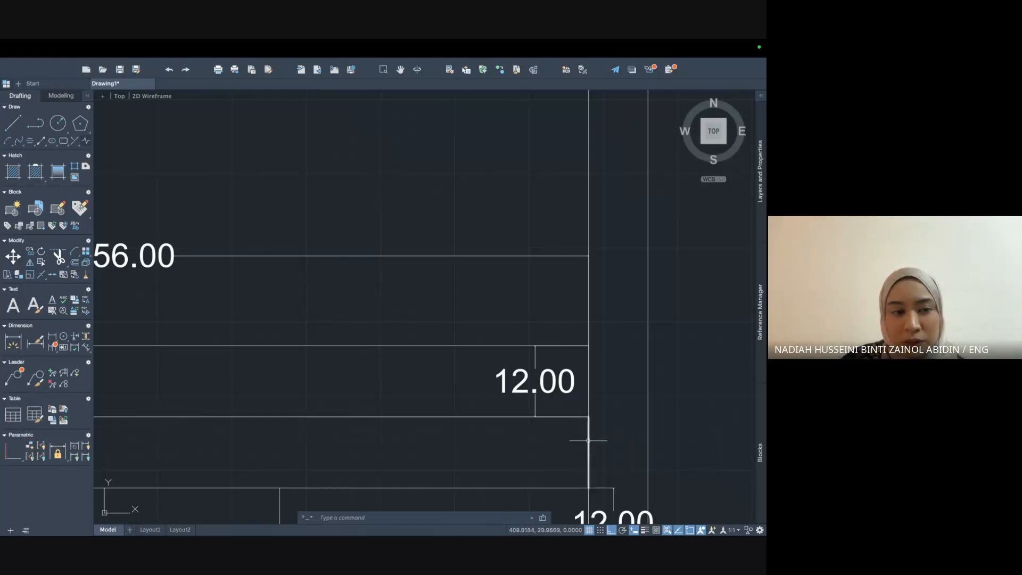
Offset the short vertical line 78 units to the left to divide the lower cell.
text(offset)
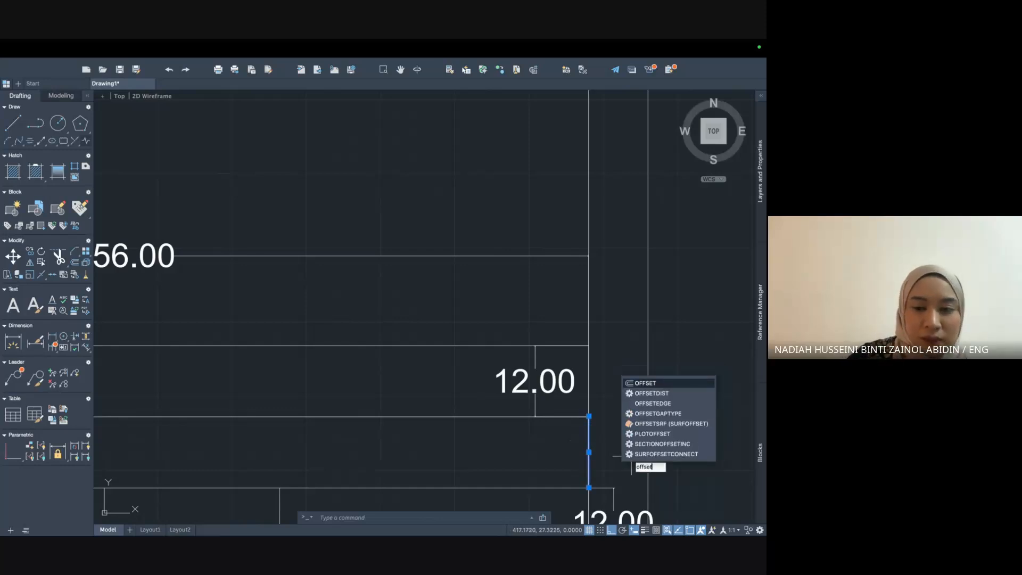
key(Return)
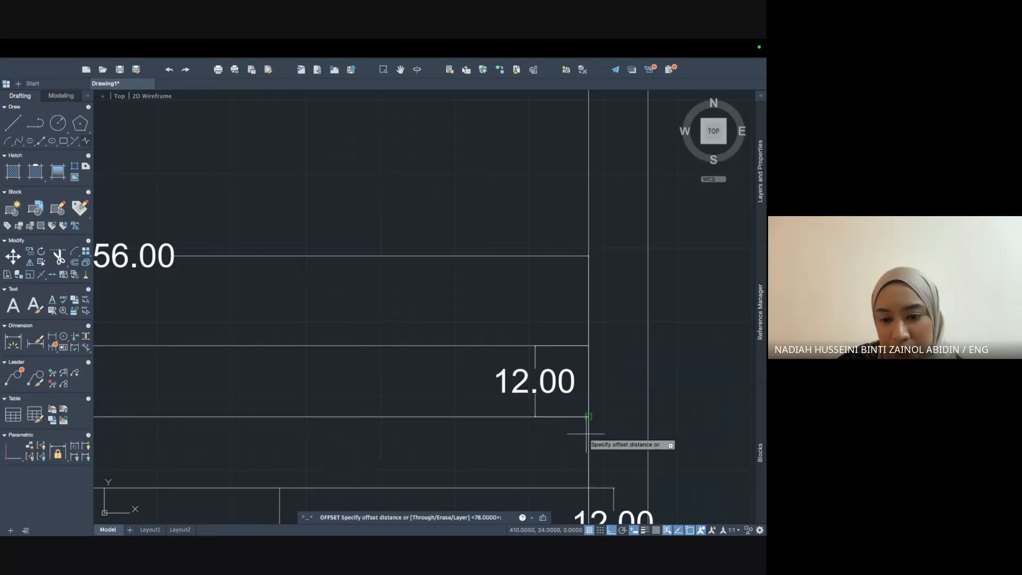
scroll(526, 469, down, 3)
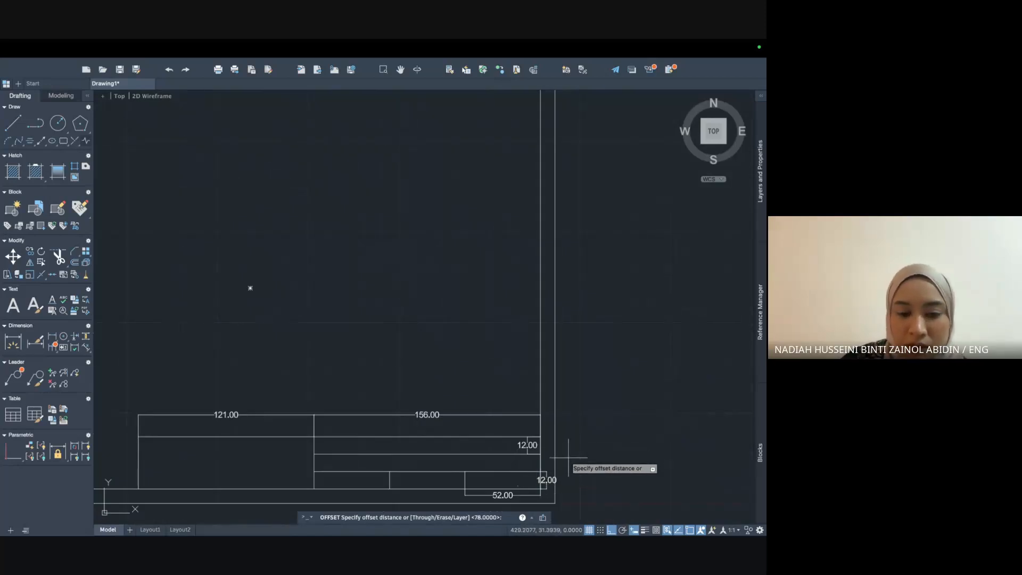
key(Return)
click(541, 463)
click(472, 466)
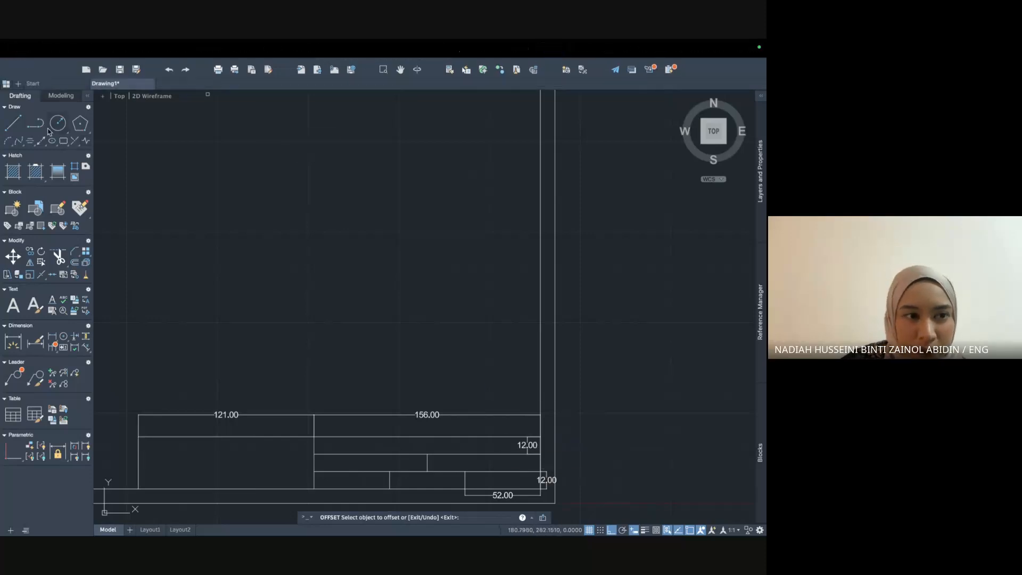
text(d)
key(BackSpace)
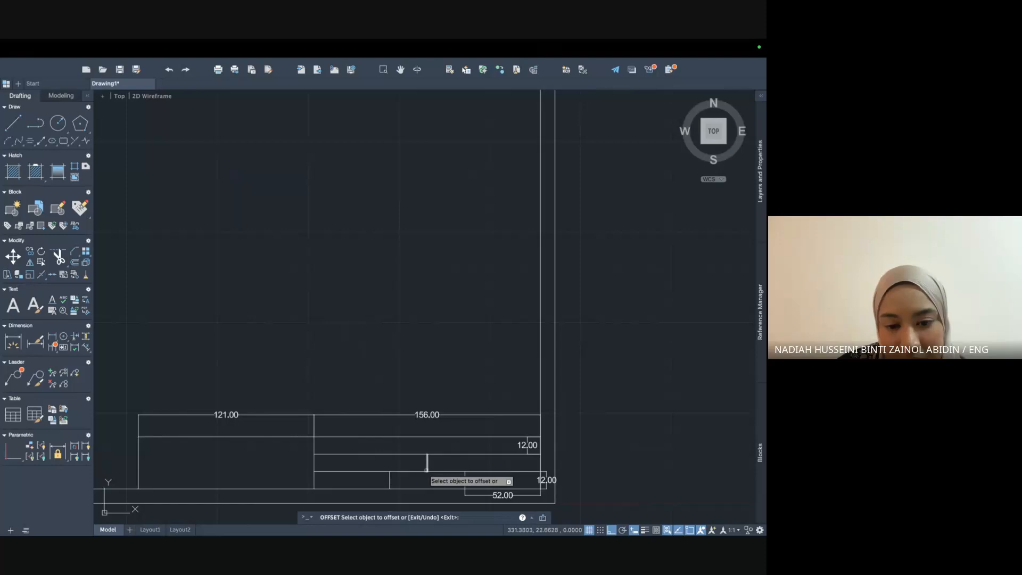
key(Escape)
Dimension the middle row's right cell as 78.00, placed above the title block.
text(dim)
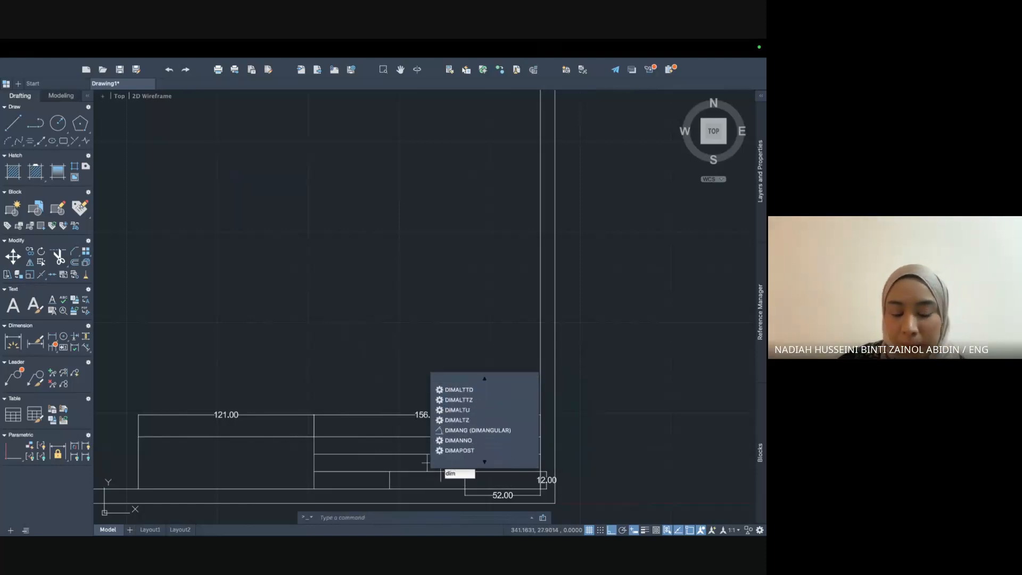
key(Return)
click(428, 454)
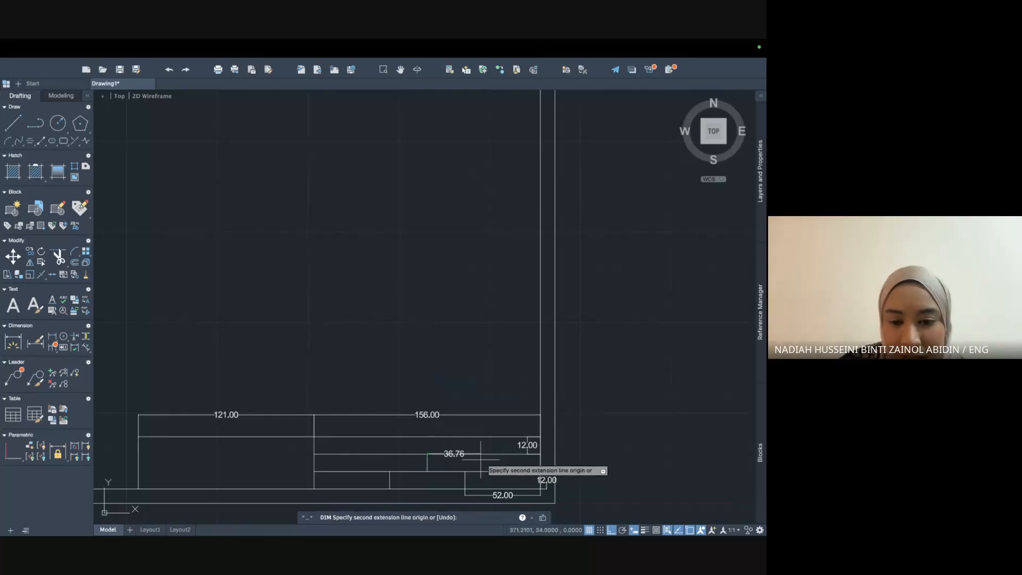
click(540, 454)
click(557, 388)
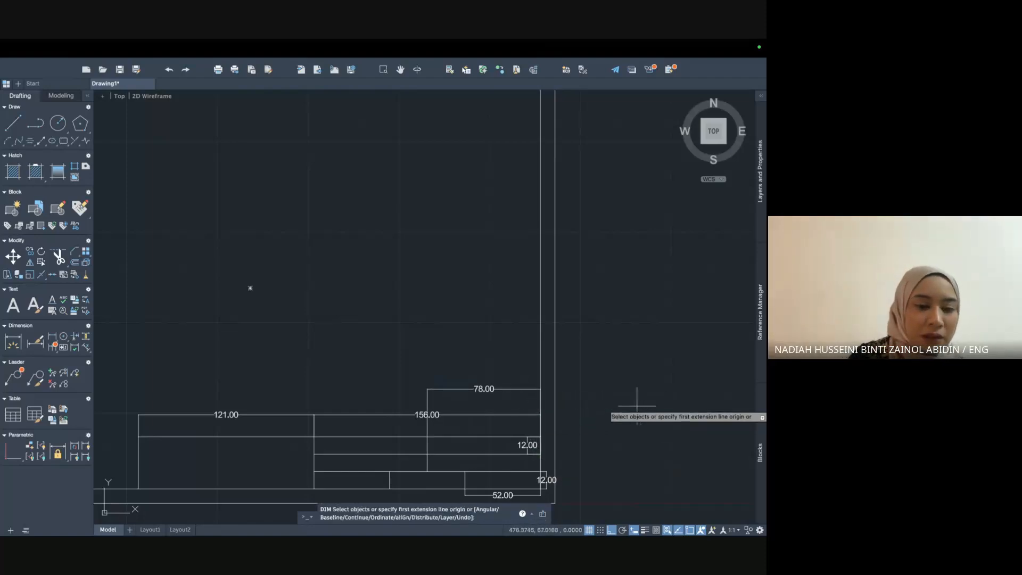
key(Escape)
scroll(510, 394, down, 1)
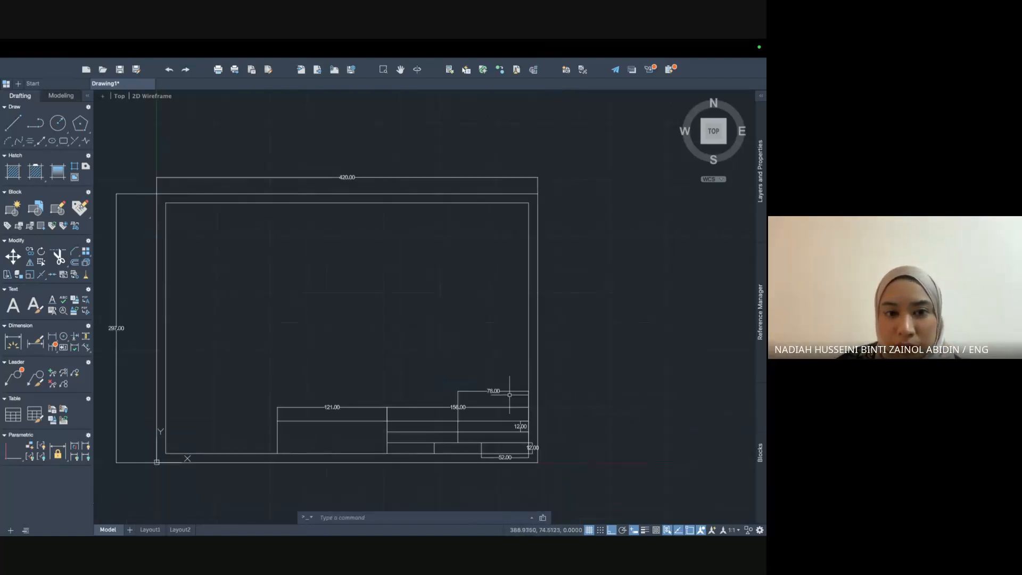
Delete the 78.00, 156.00, 121.00 and both 12.00 dimensions.
click(469, 390)
key(Delete)
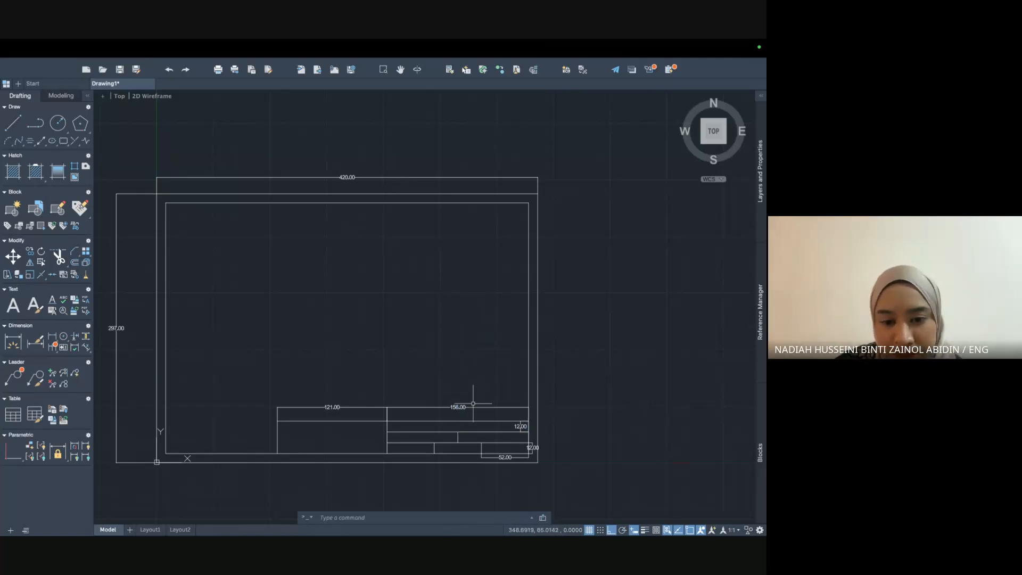
click(472, 403)
key(Delete)
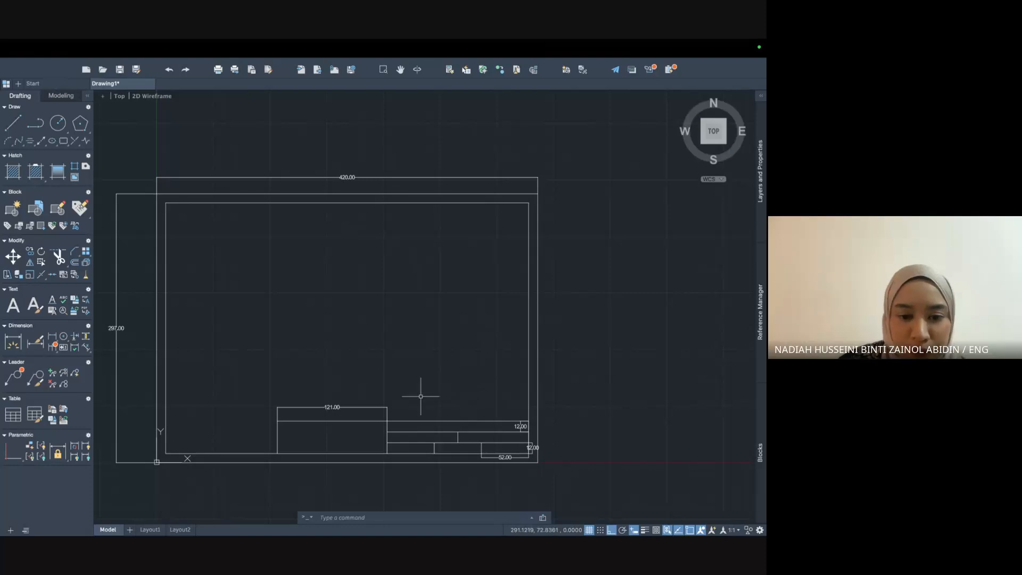
click(373, 406)
key(Delete)
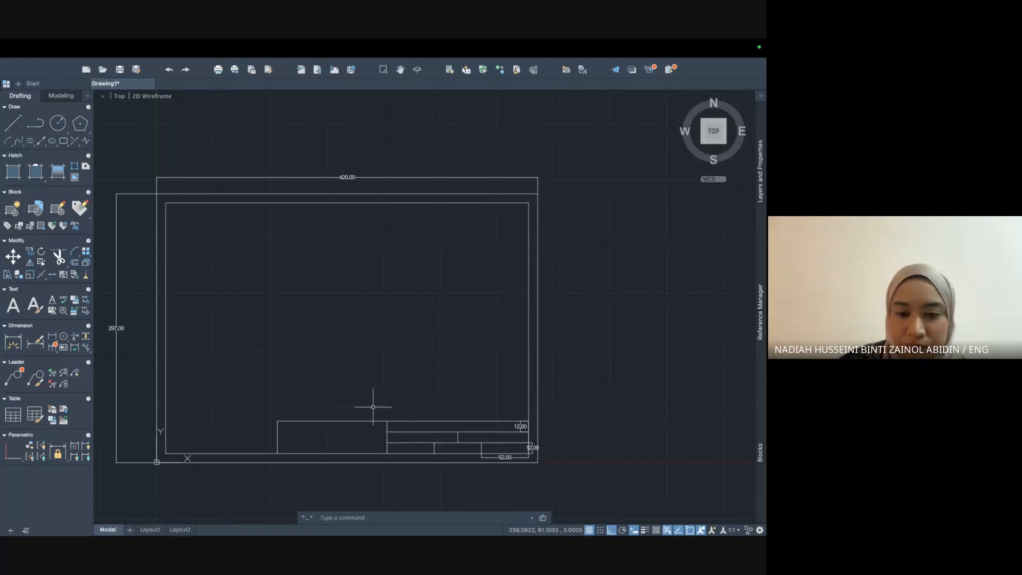
click(520, 425)
mouse_move(521, 426)
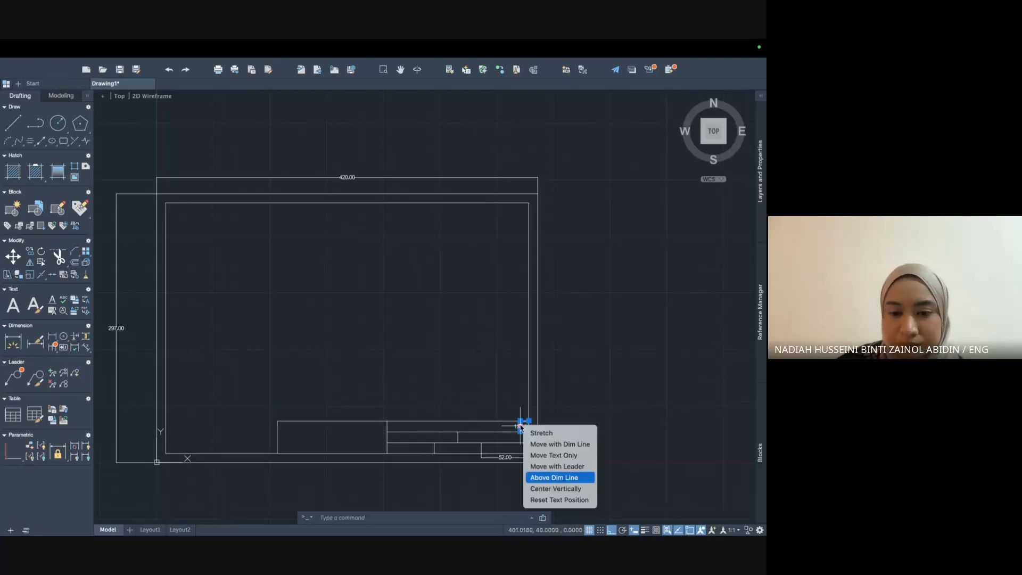
scroll(545, 412, down, 2)
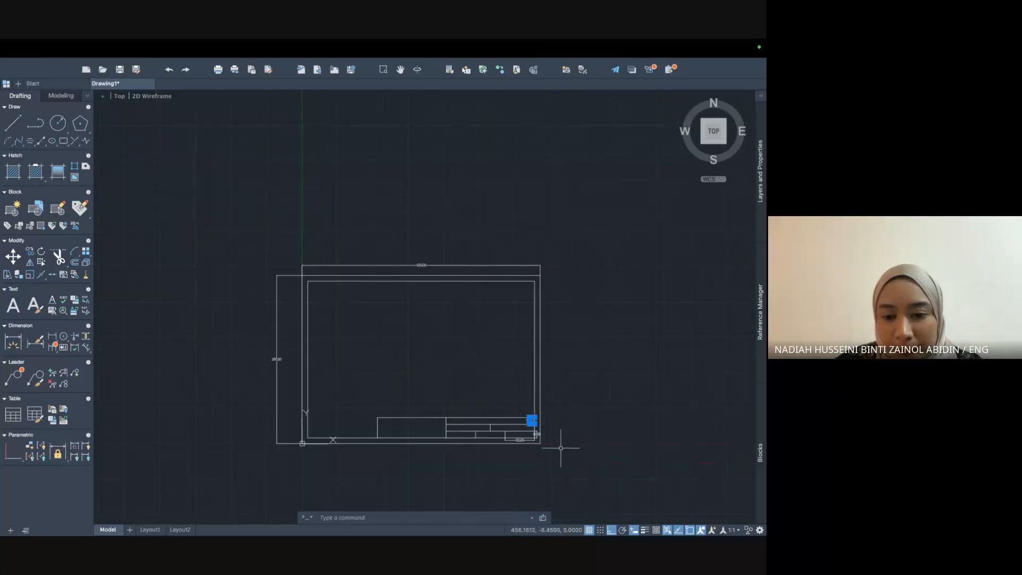
scroll(560, 448, up, 5)
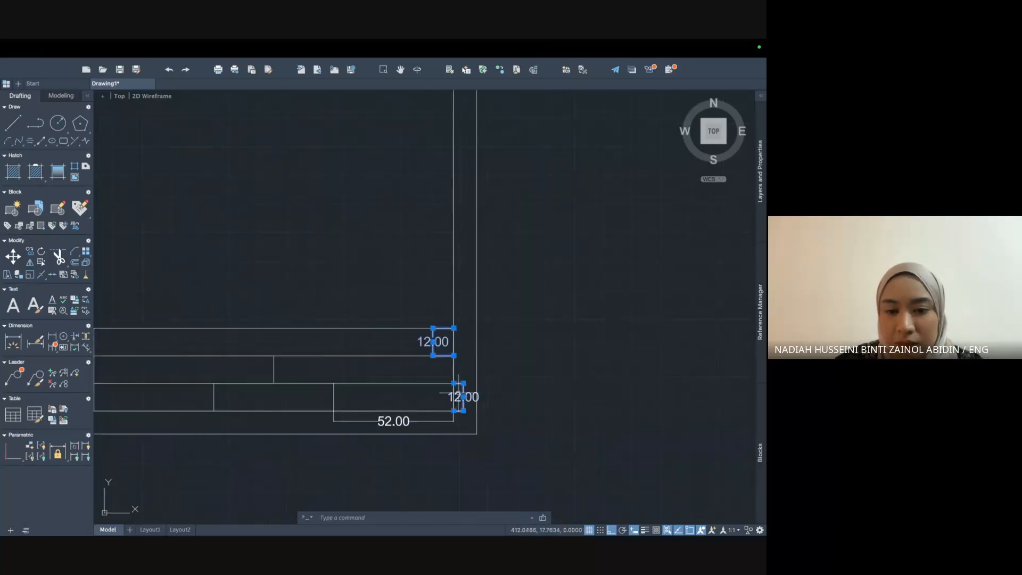
key(Delete)
Delete the 52.00 dimension and window-select and delete the sheet's outer 297/420 dimensions.
click(404, 420)
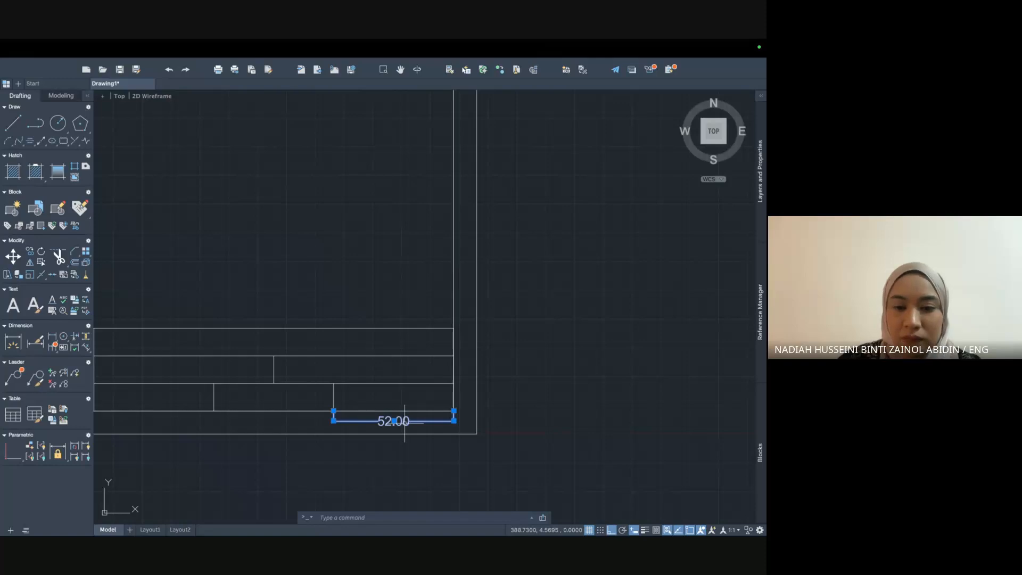
key(Delete)
scroll(400, 417, down, 5)
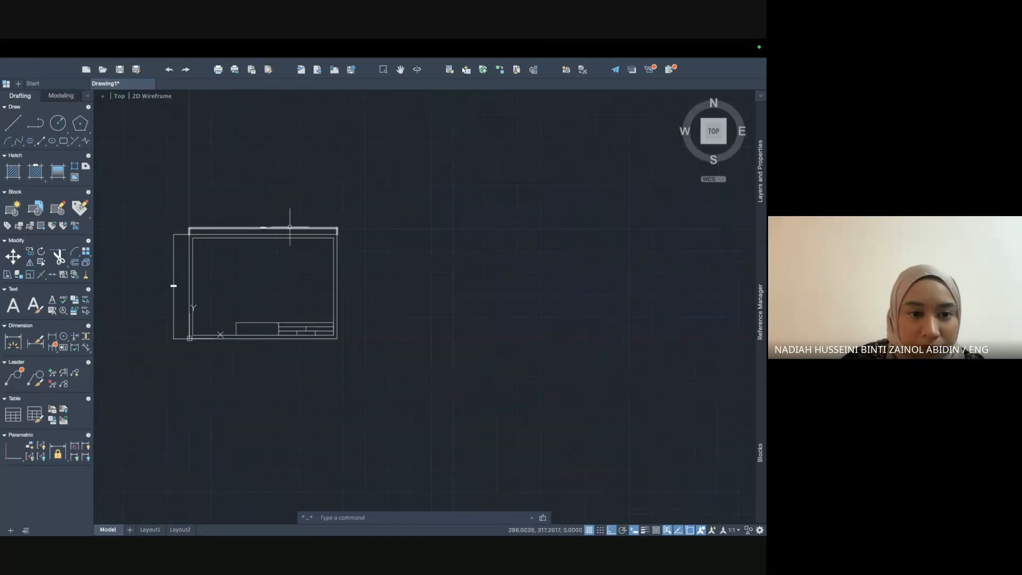
scroll(290, 227, up, 3)
scroll(282, 218, down, 1)
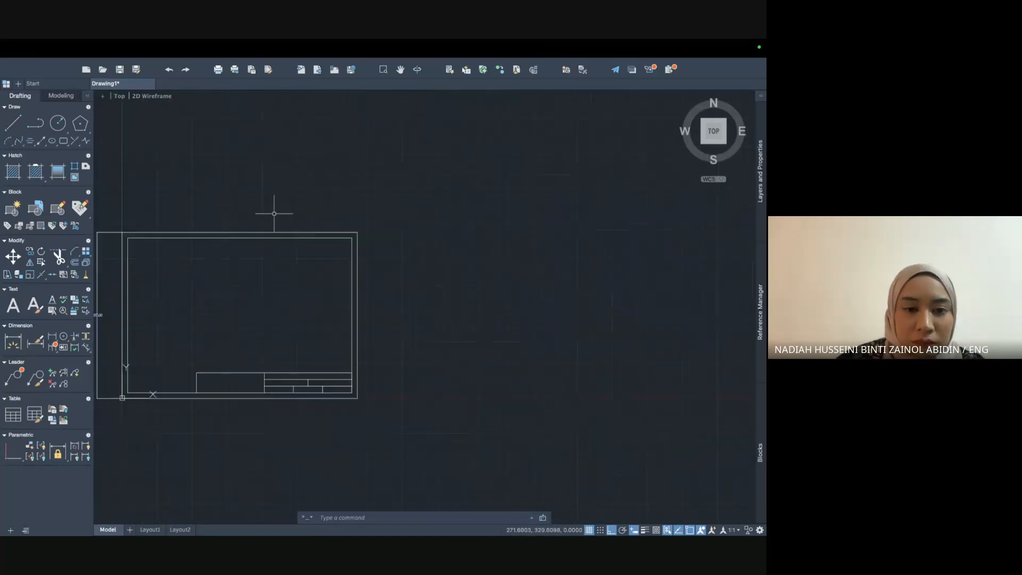
click(118, 225)
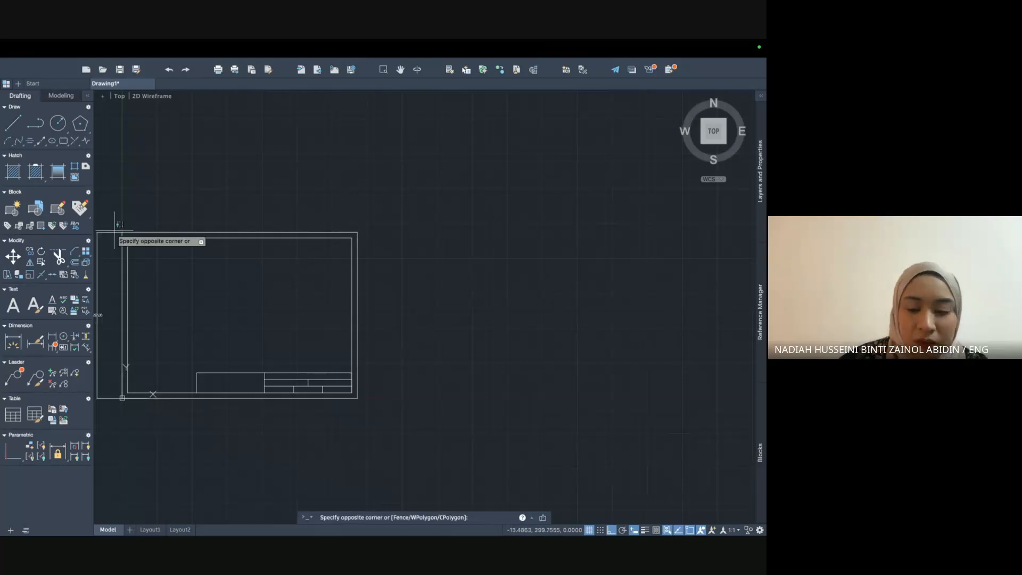
click(99, 402)
key(Delete)
scroll(169, 240, up, 3)
scroll(296, 210, down, 3)
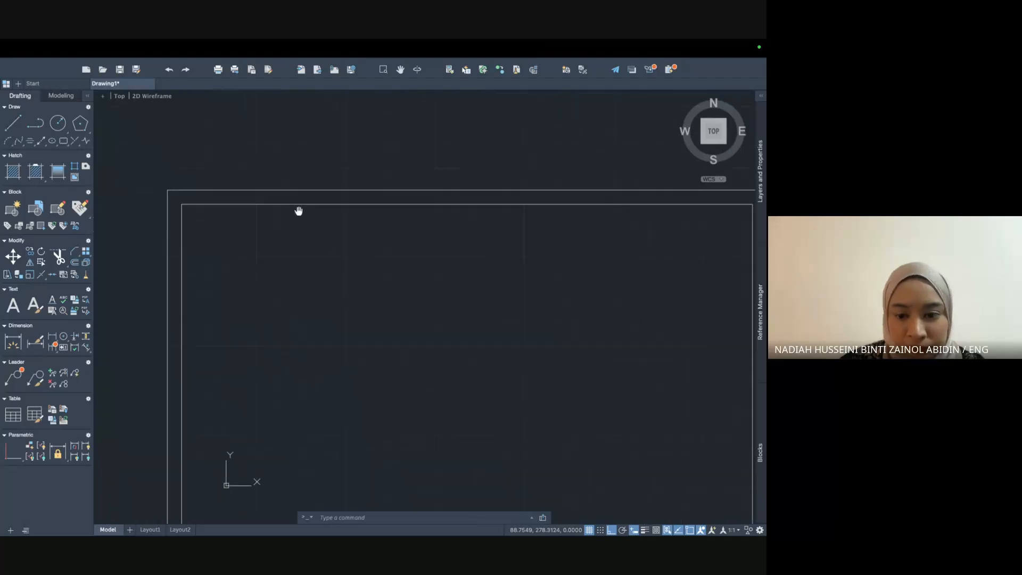
scroll(233, 103, down, 2)
middle_drag(241, 136, 241, 201)
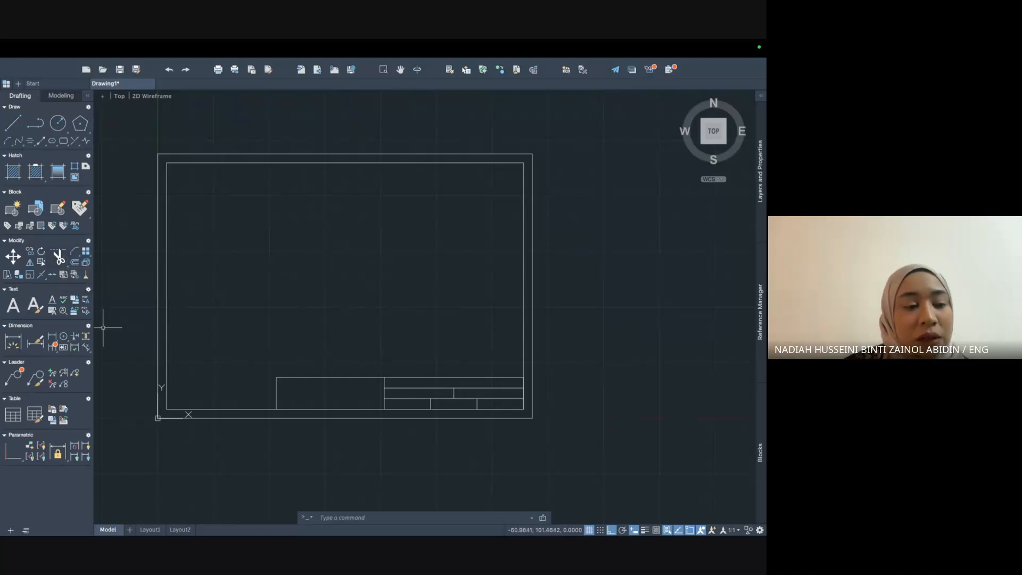
Start a multiline text box with its first corner at the top-left of the title block's top row.
click(12, 309)
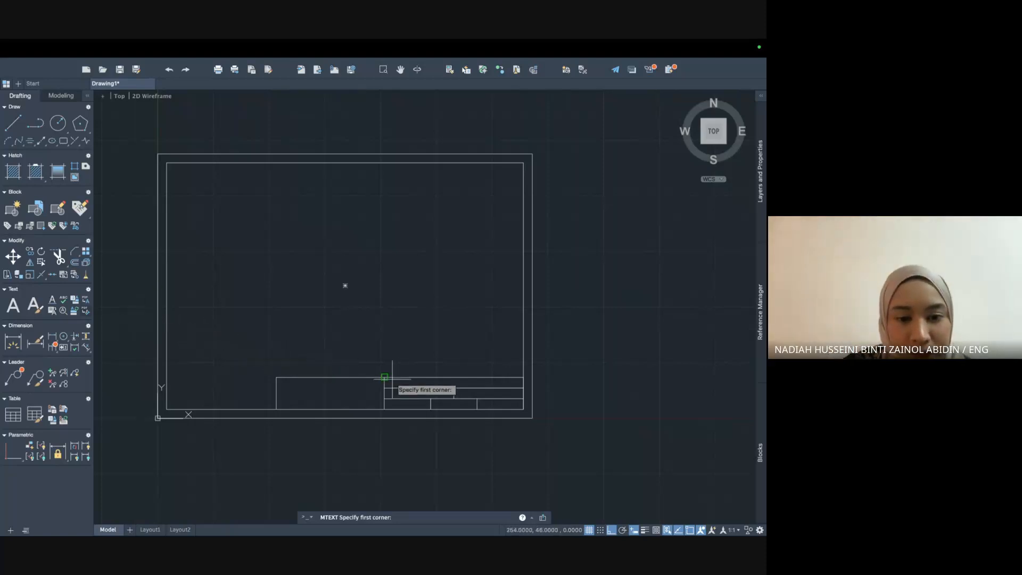
scroll(392, 379, up, 6)
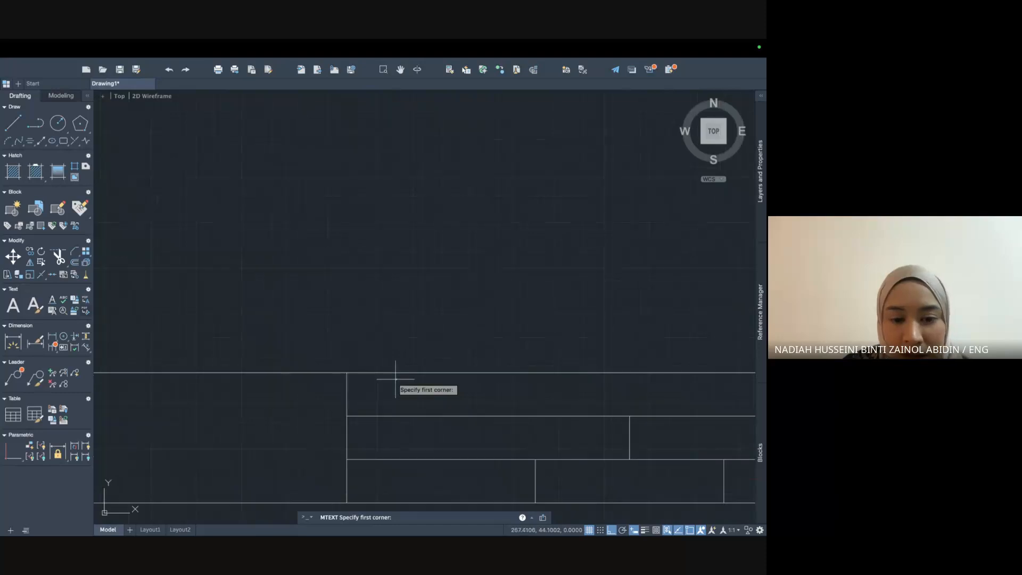
middle_drag(395, 378, 227, 287)
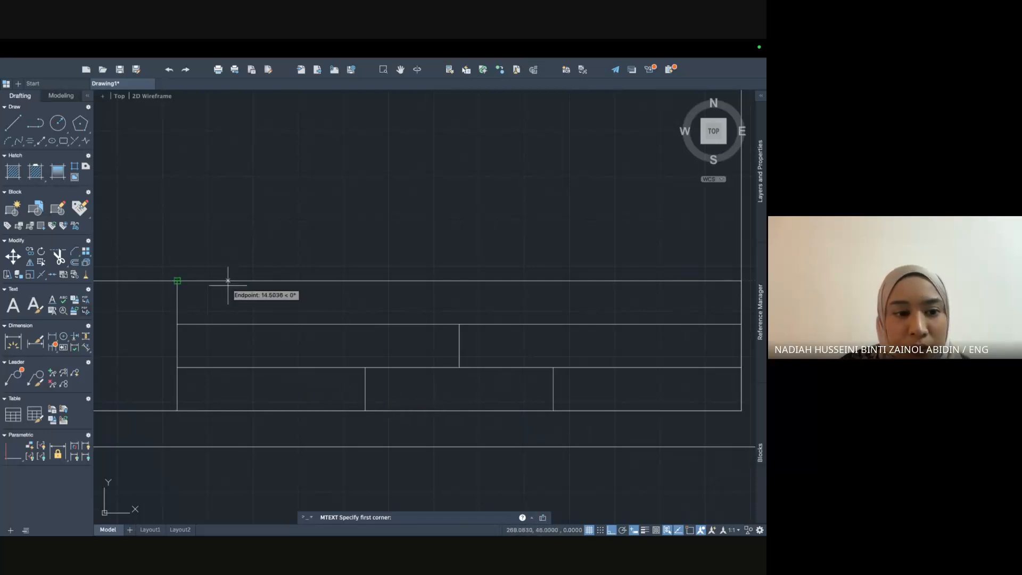
click(183, 287)
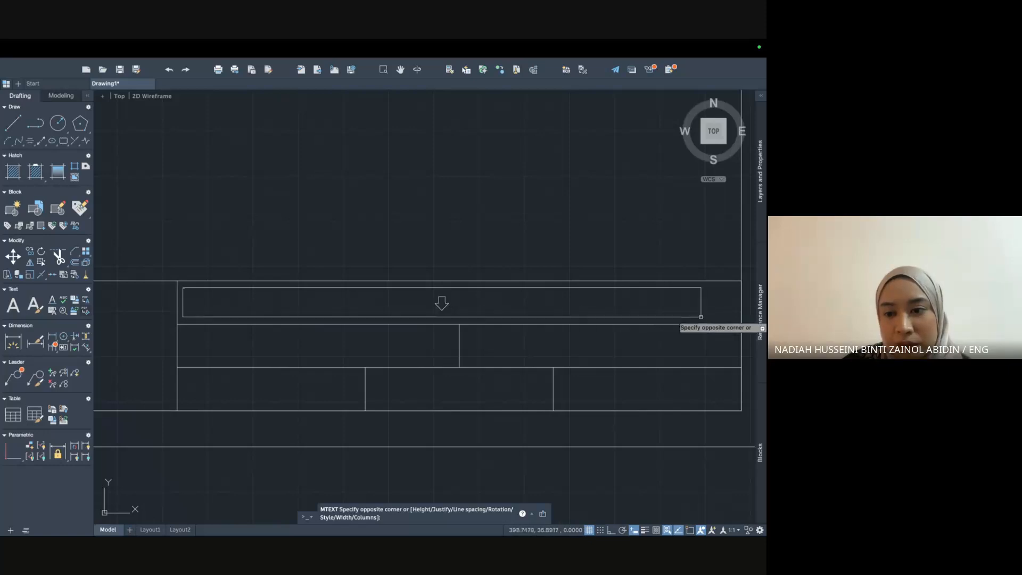
click(737, 319)
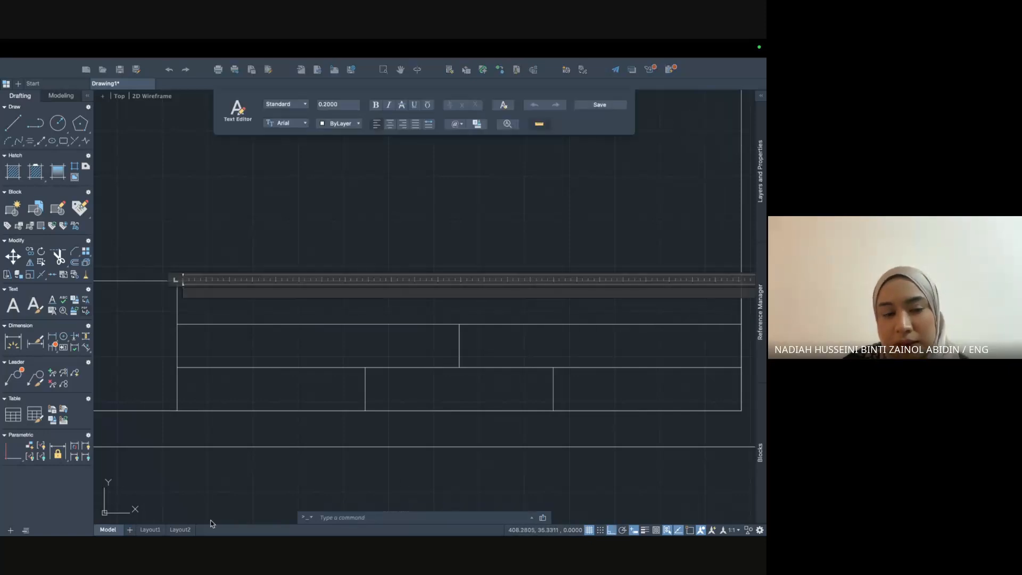
text(NAME: Dr)
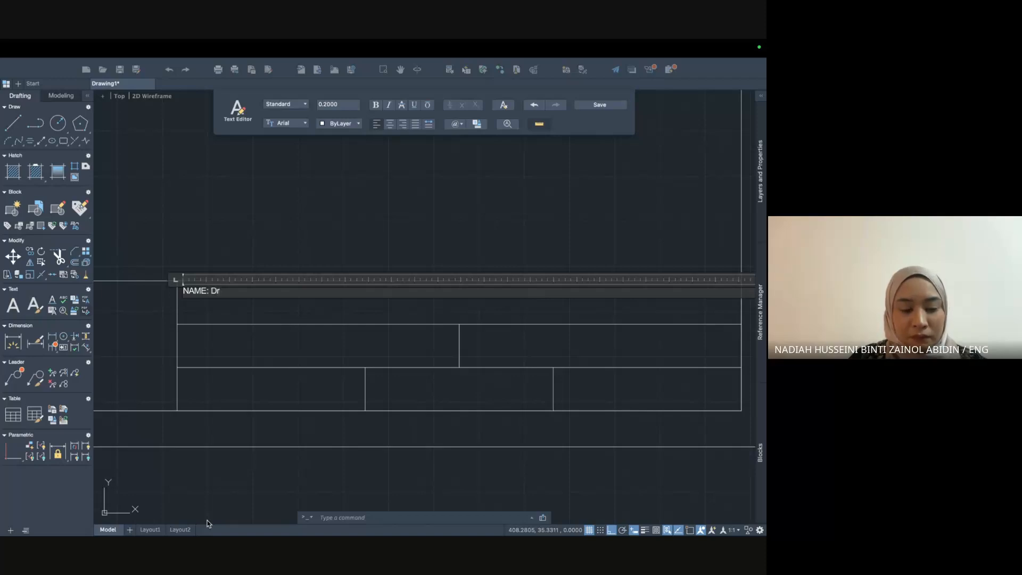
key(Caps_Lock)
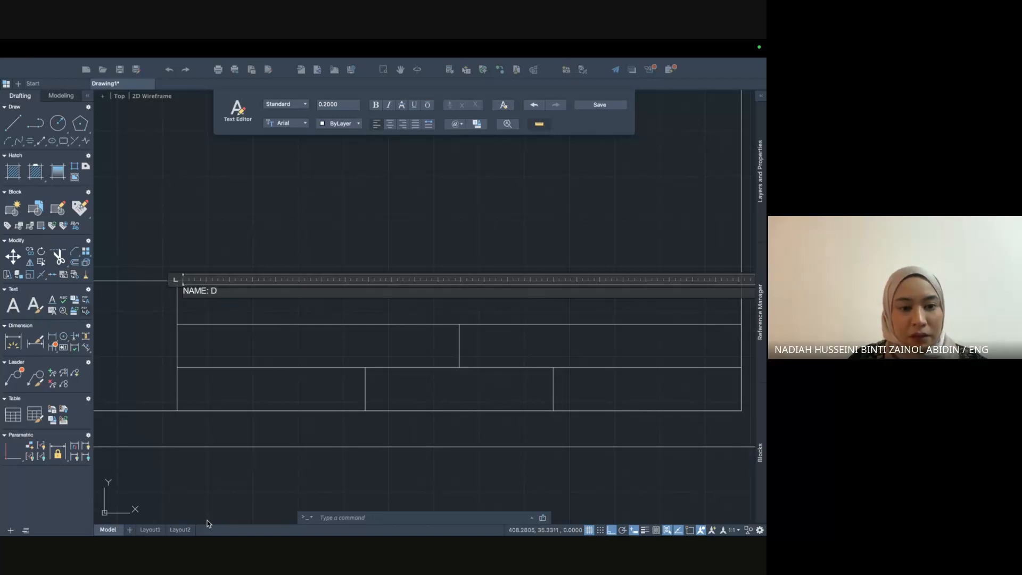
text(r. Na)
key(BackSpace)
key(BackSpace)
key(BackSpace)
key(BackSpace)
key(BackSpace)
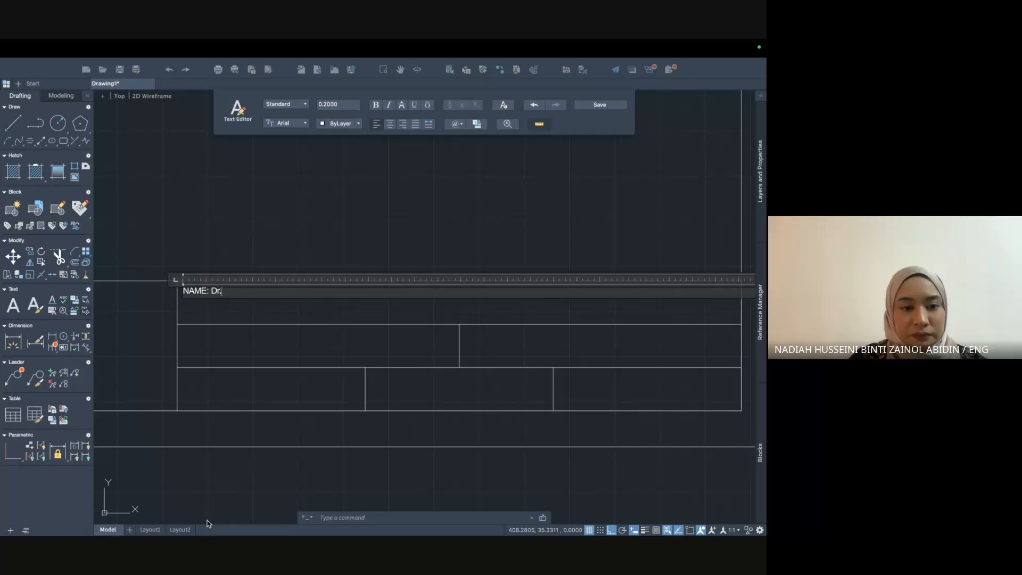
key(Caps_Lock)
text(R.)
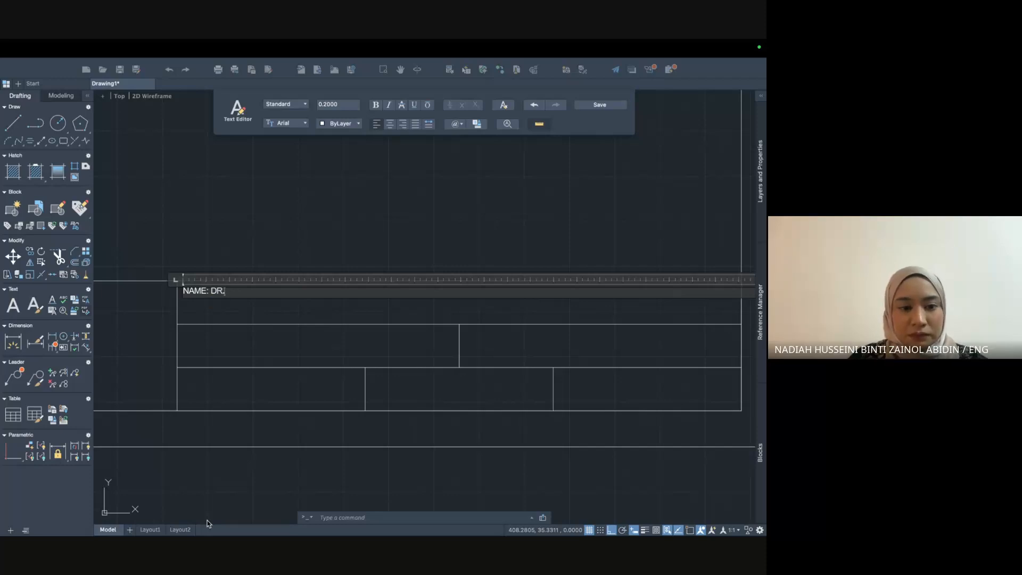
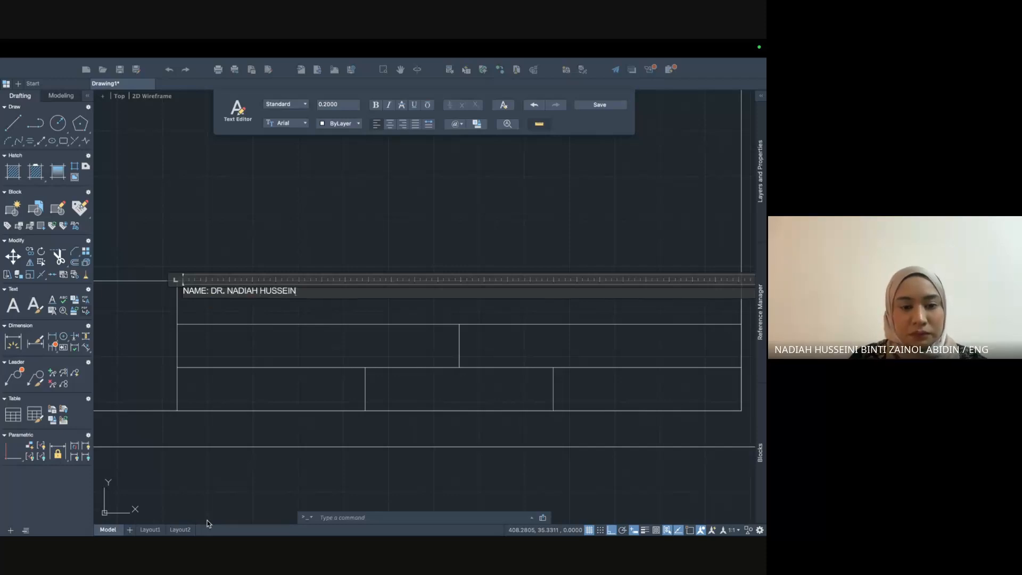
key(Caps_Lock)
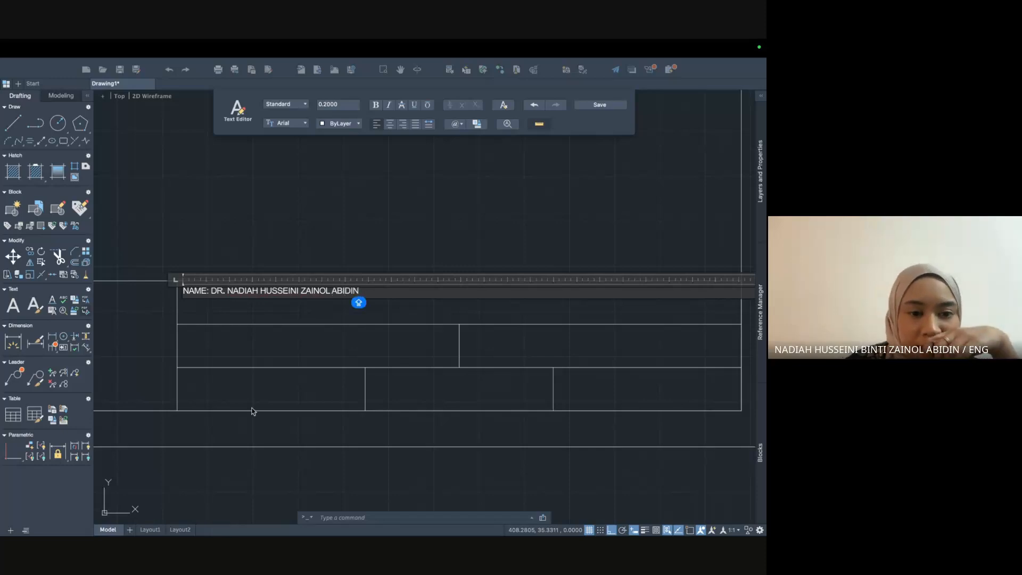
click(280, 312)
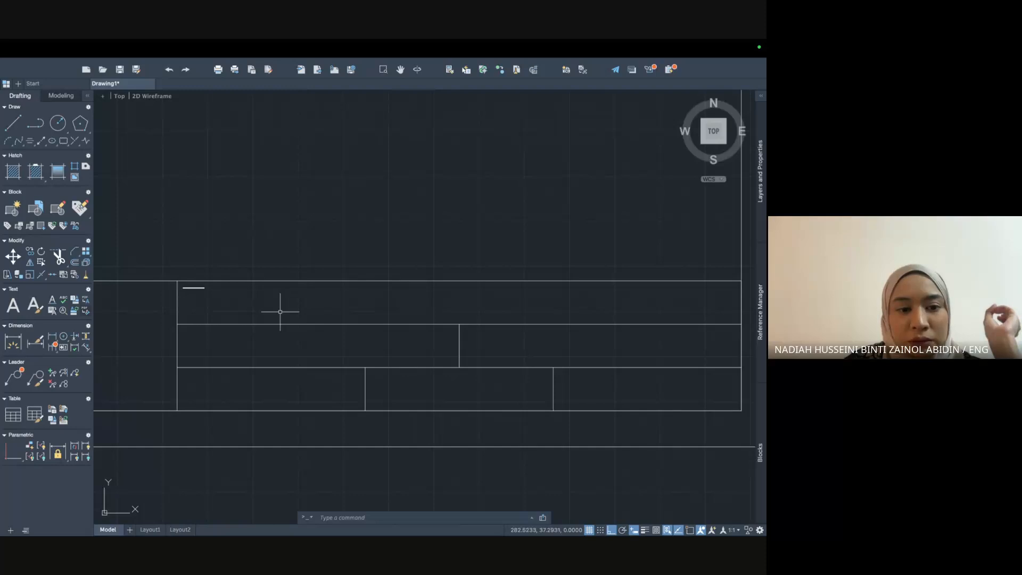
click(200, 288)
key(Delete)
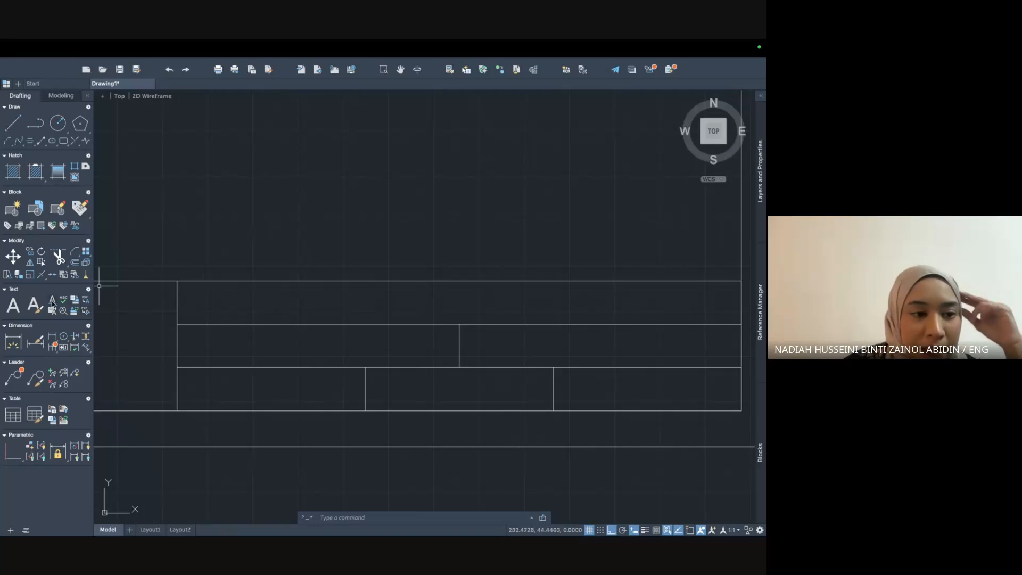
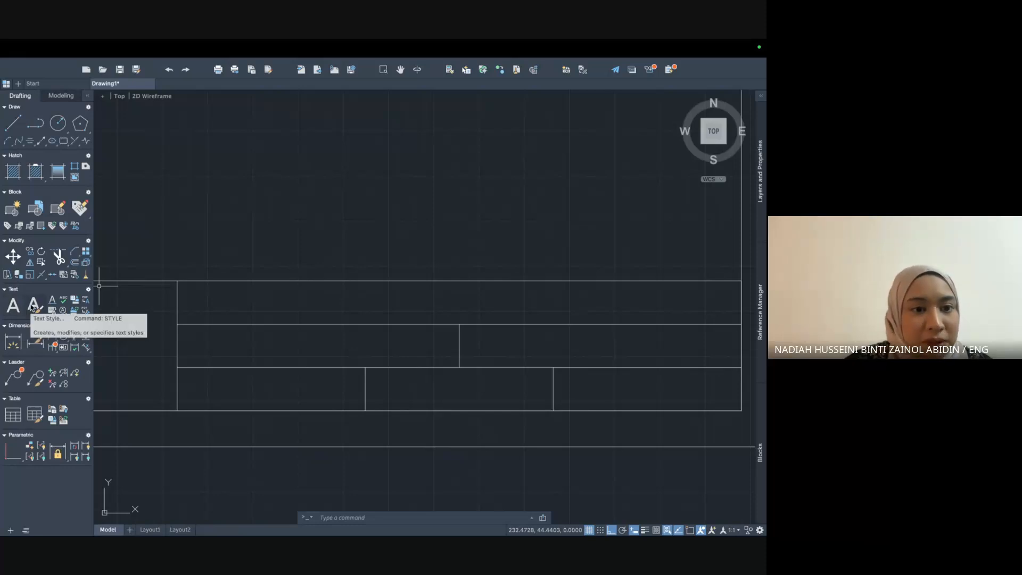
Give the Standard text style (Arial Regular) a text height of 4 and apply it.
click(33, 305)
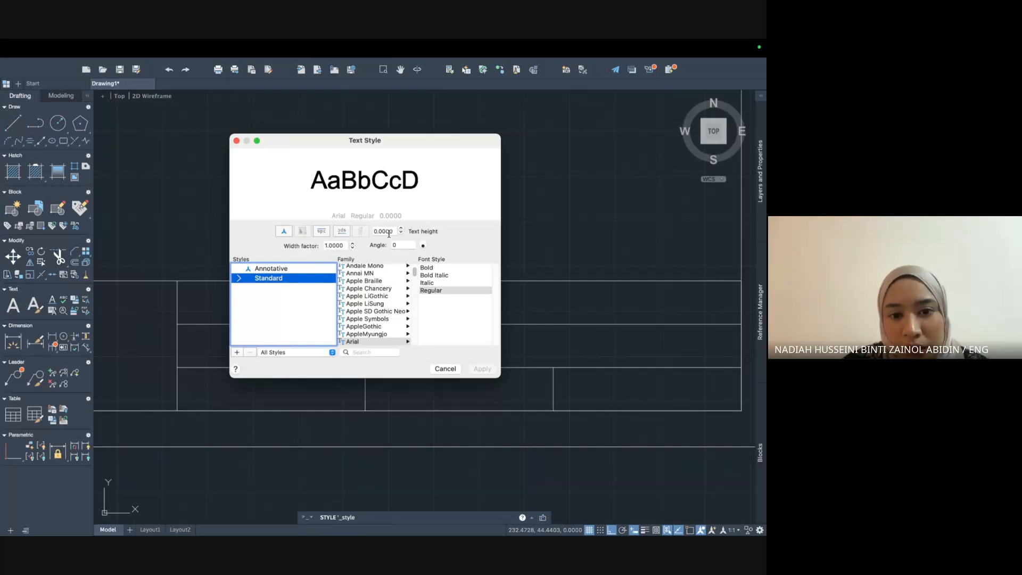
click(385, 231)
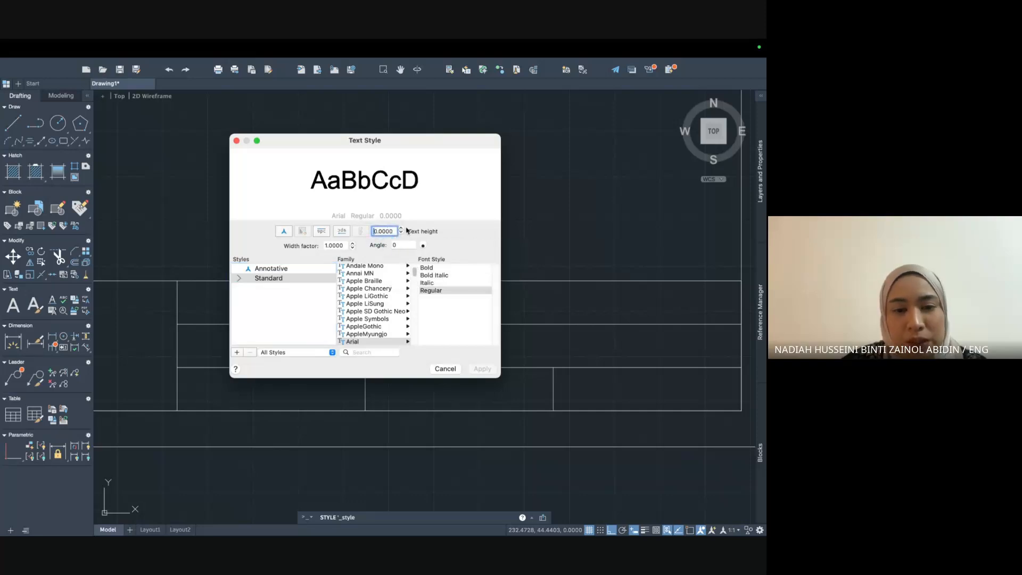
drag(393, 229, 341, 236)
text(4)
key(Return)
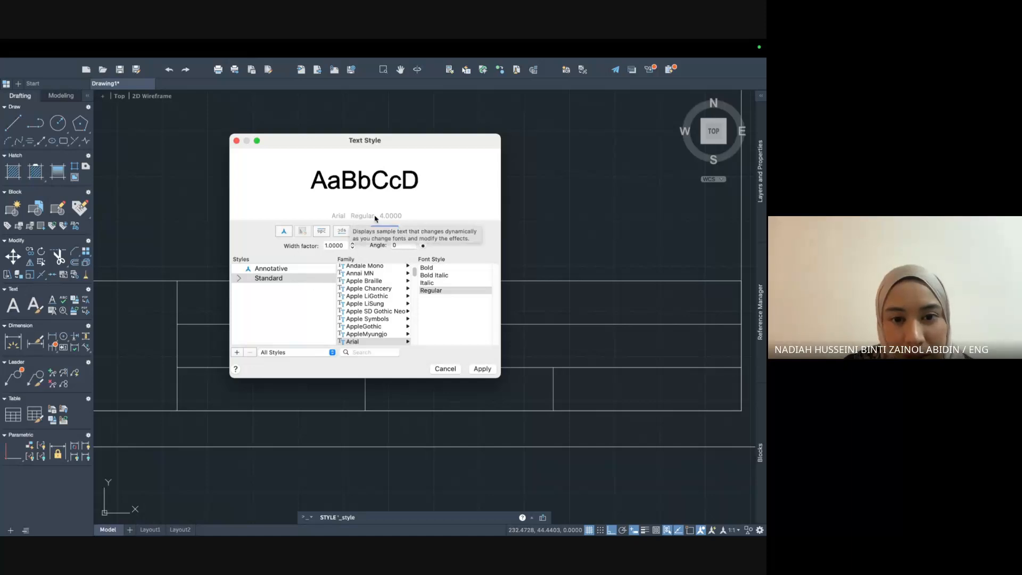
click(481, 369)
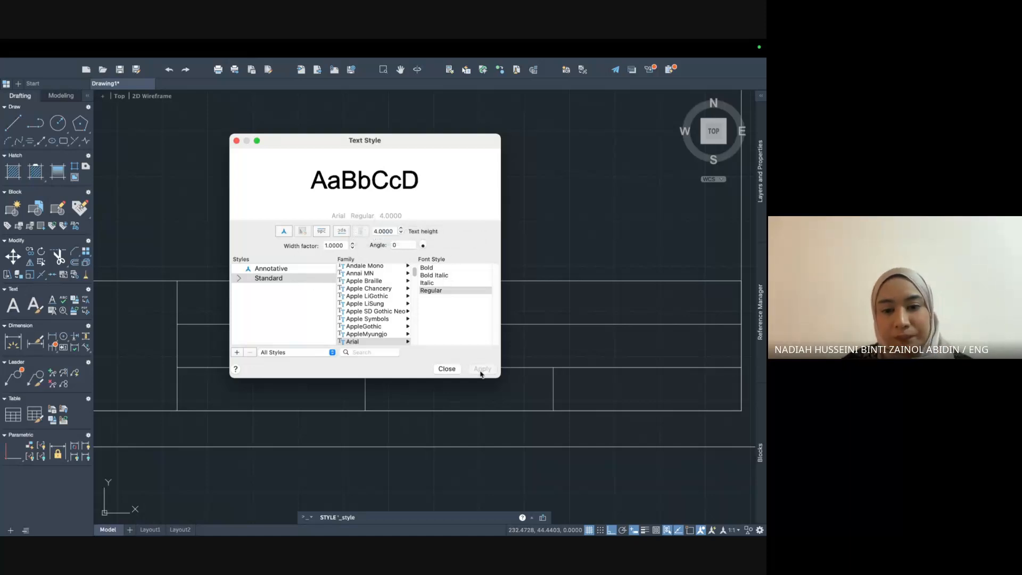
click(447, 369)
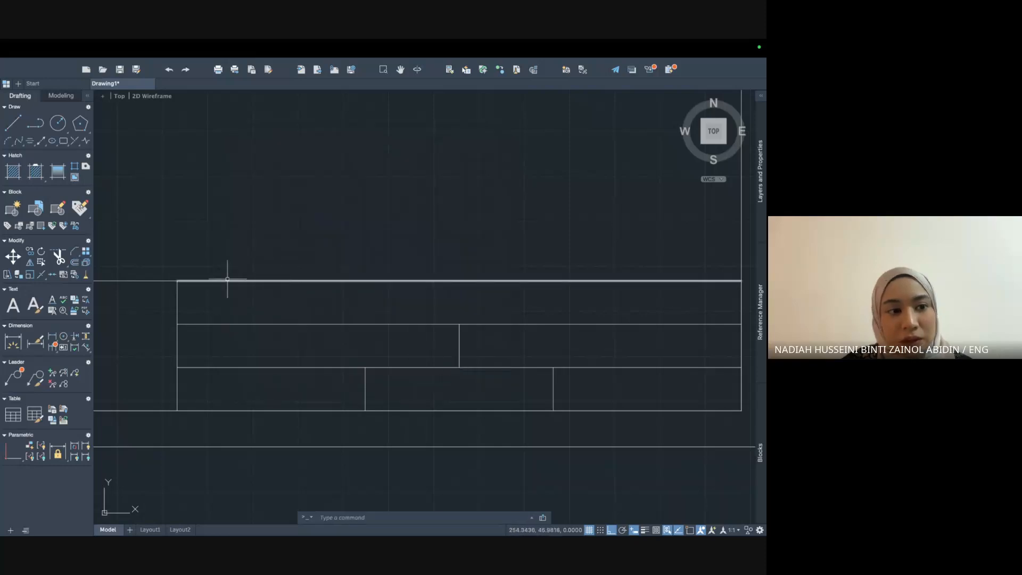
Draw a multiline text box across the top row and type 'NAME:' followed by the drafter's full name.
click(18, 304)
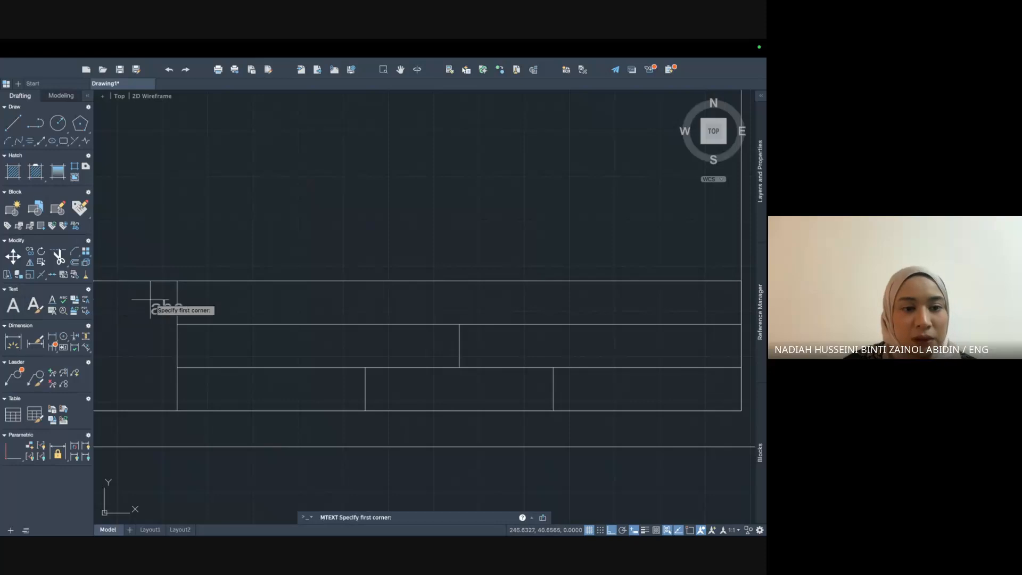
click(183, 287)
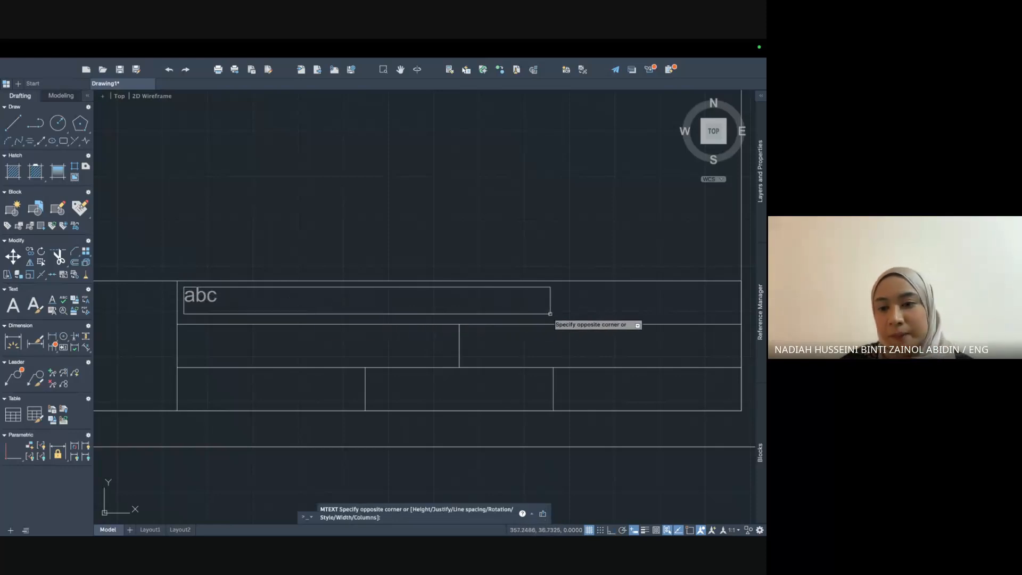
click(734, 318)
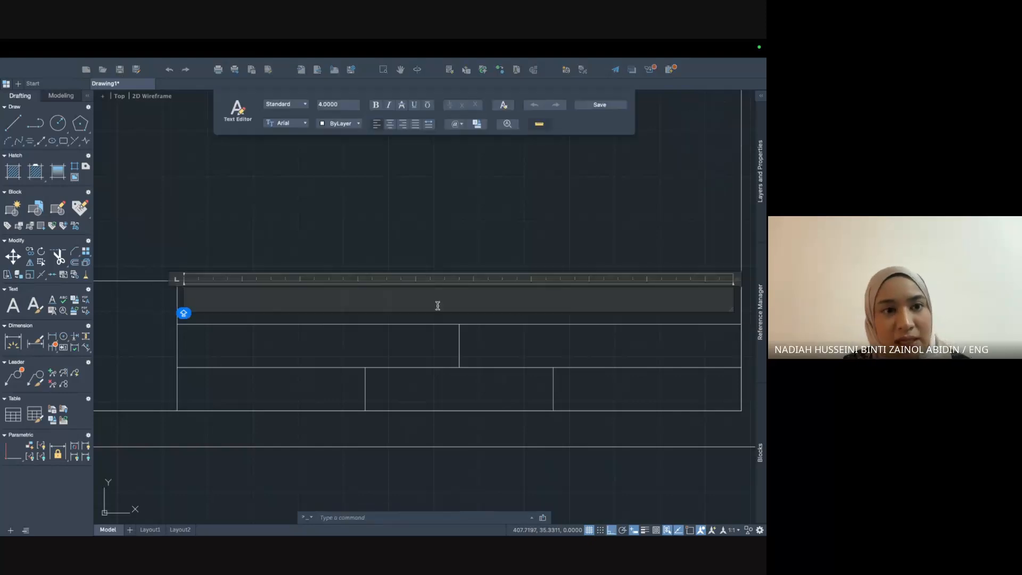
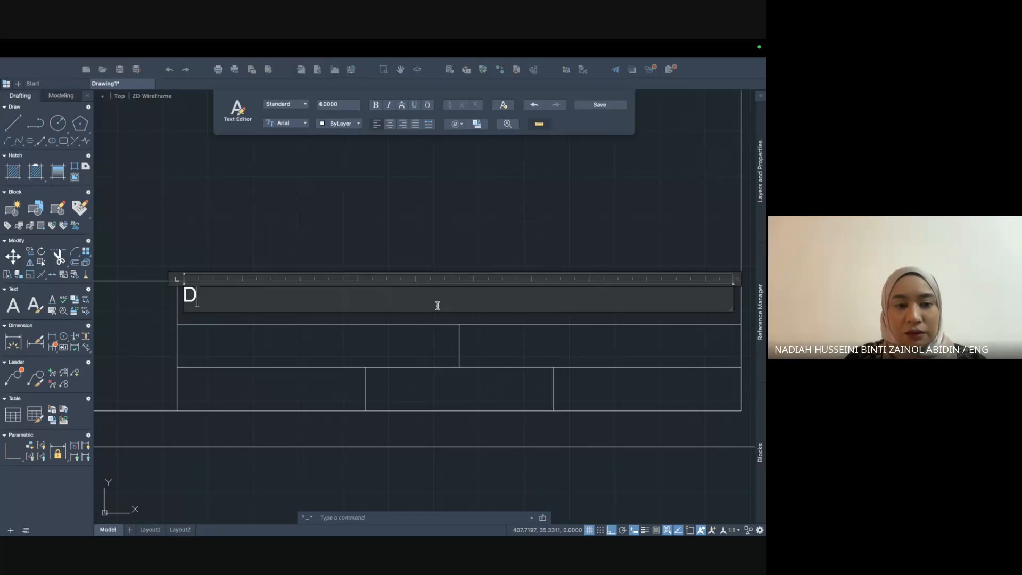
key(BackSpace)
key(BackSpace)
key(BackSpace)
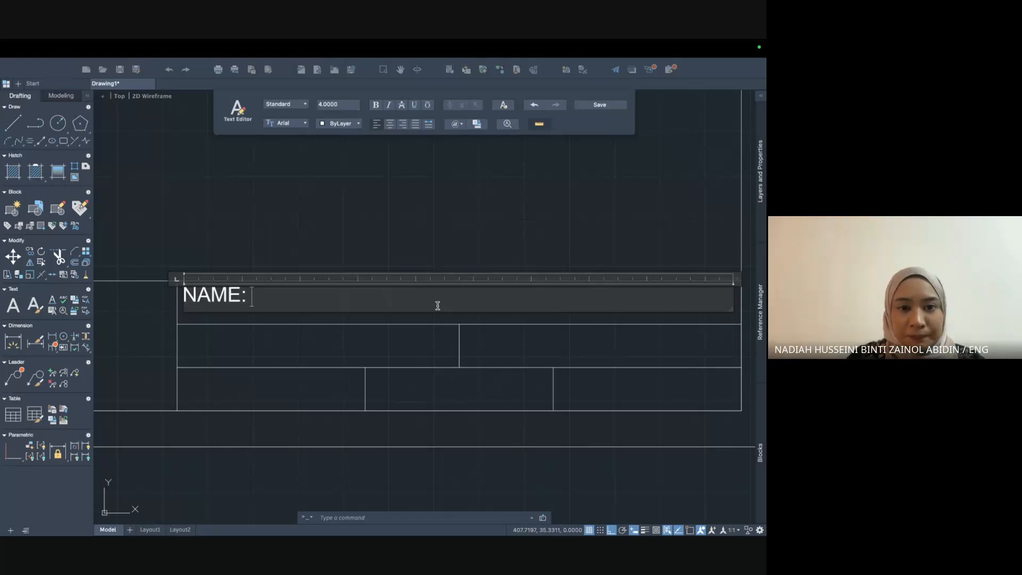
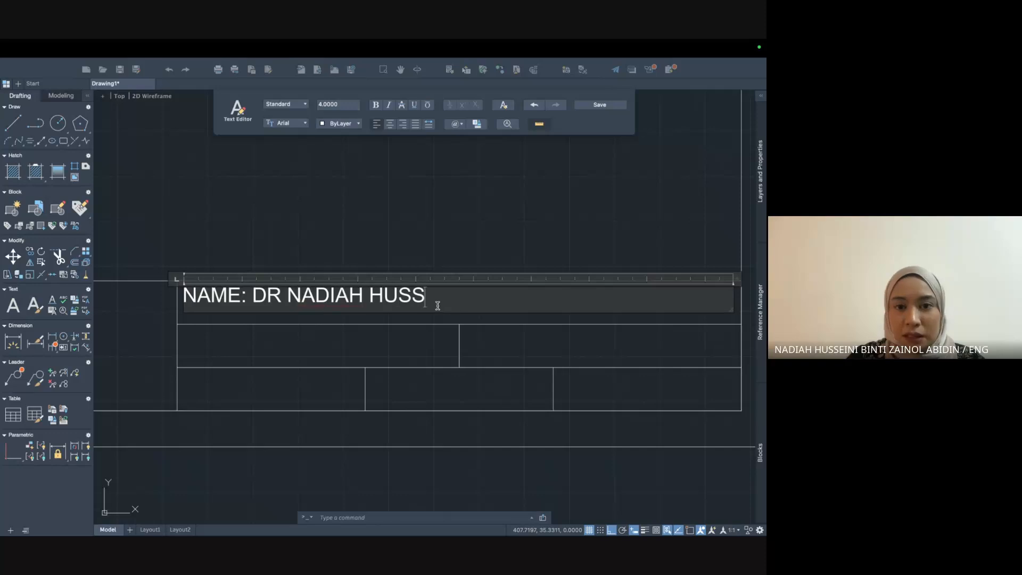
key(BackSpace)
key(BackSpace)
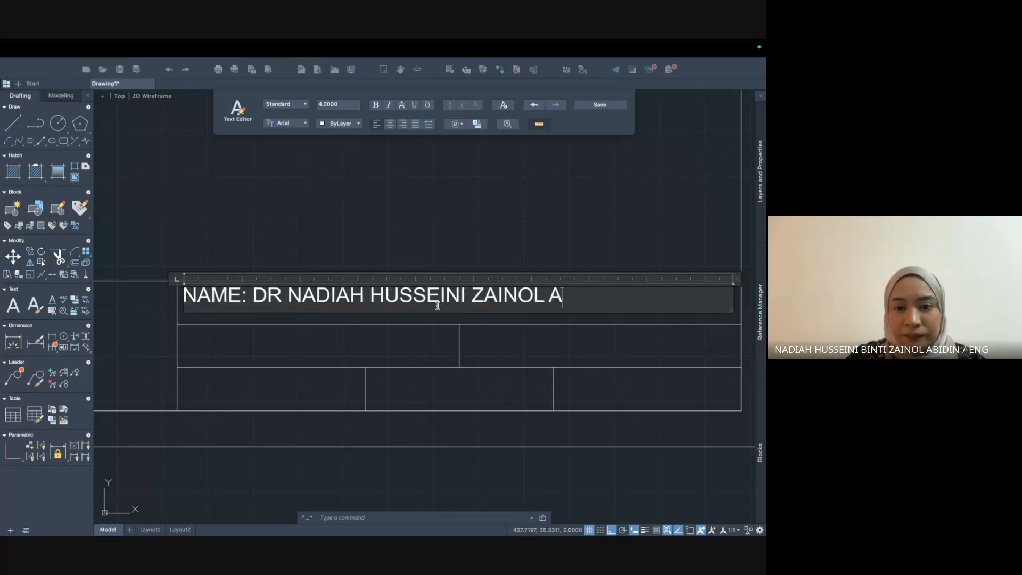
key(BackSpace)
key(BackSpace)
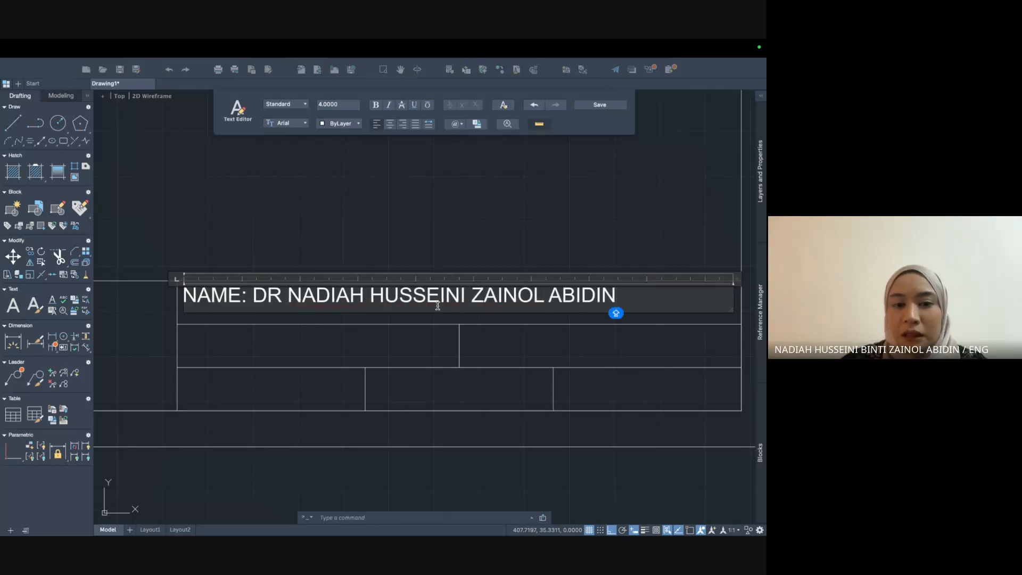
Bold the NAME: label, then shift the name text slightly lower within its row.
drag(250, 301, 188, 304)
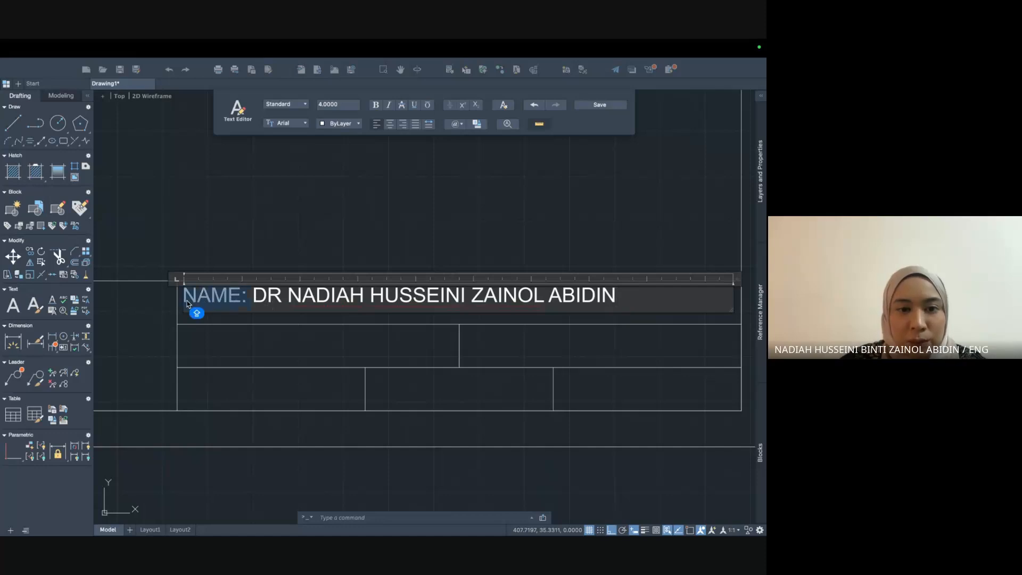
click(375, 104)
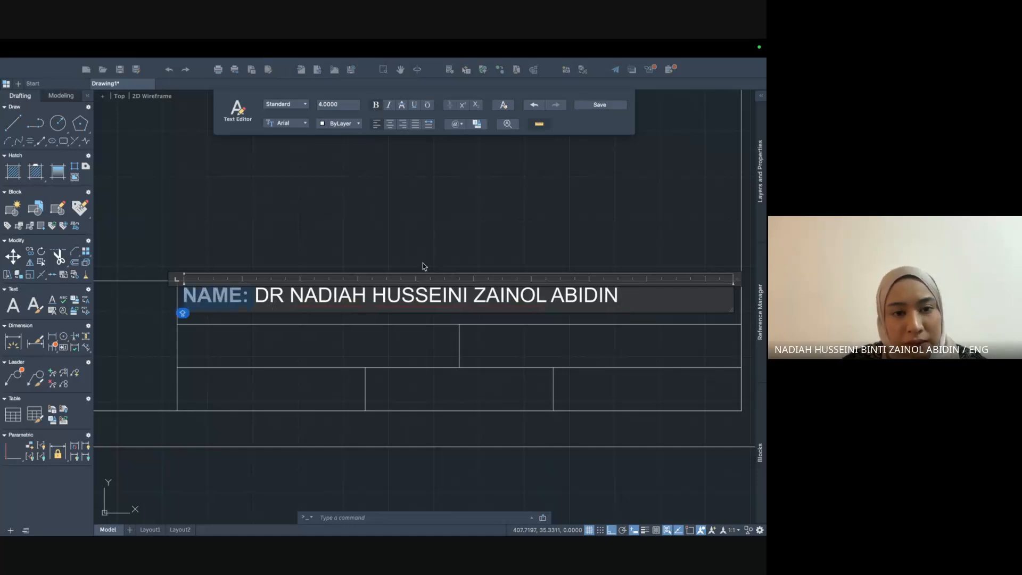
click(350, 340)
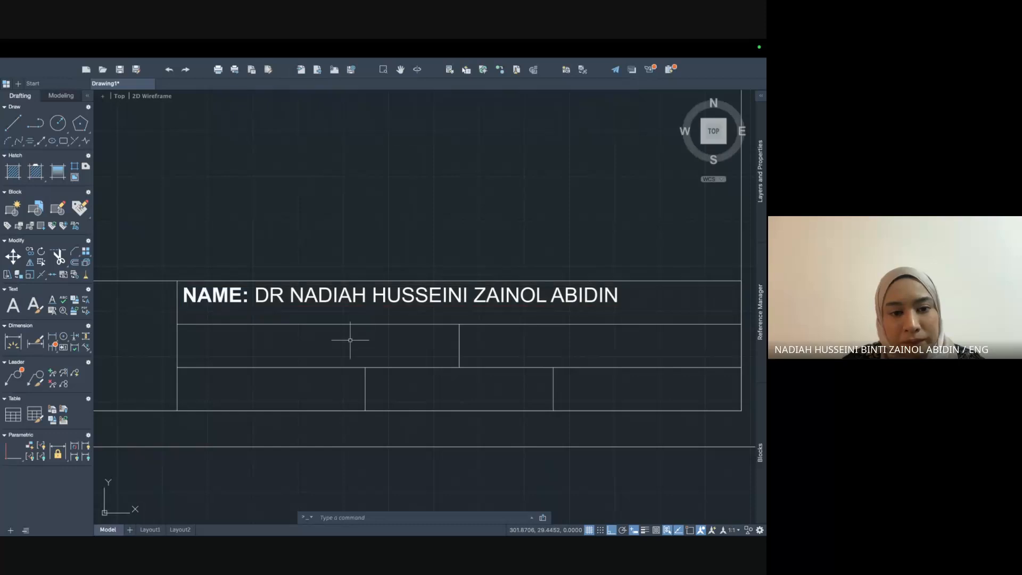
click(349, 299)
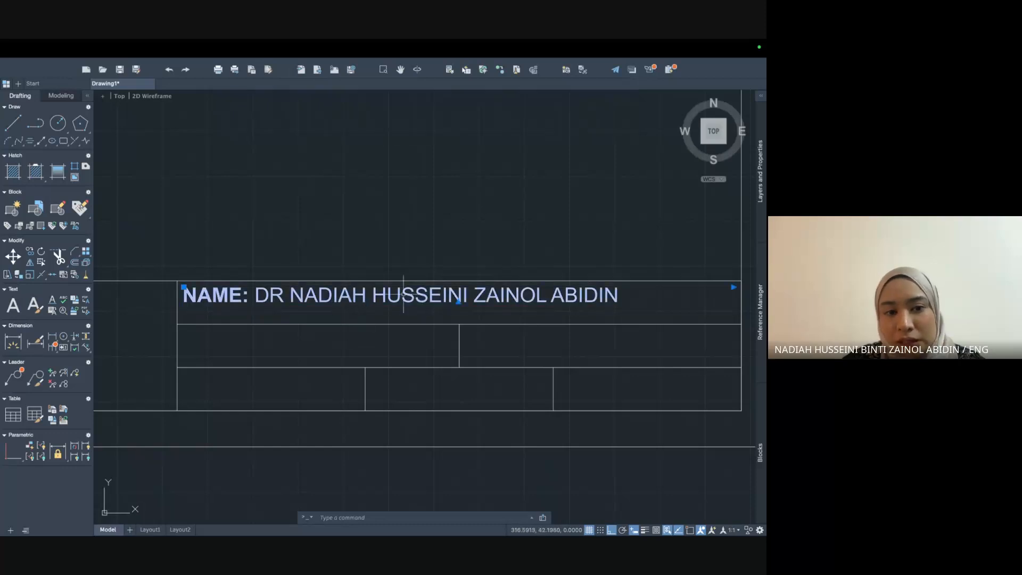
click(184, 287)
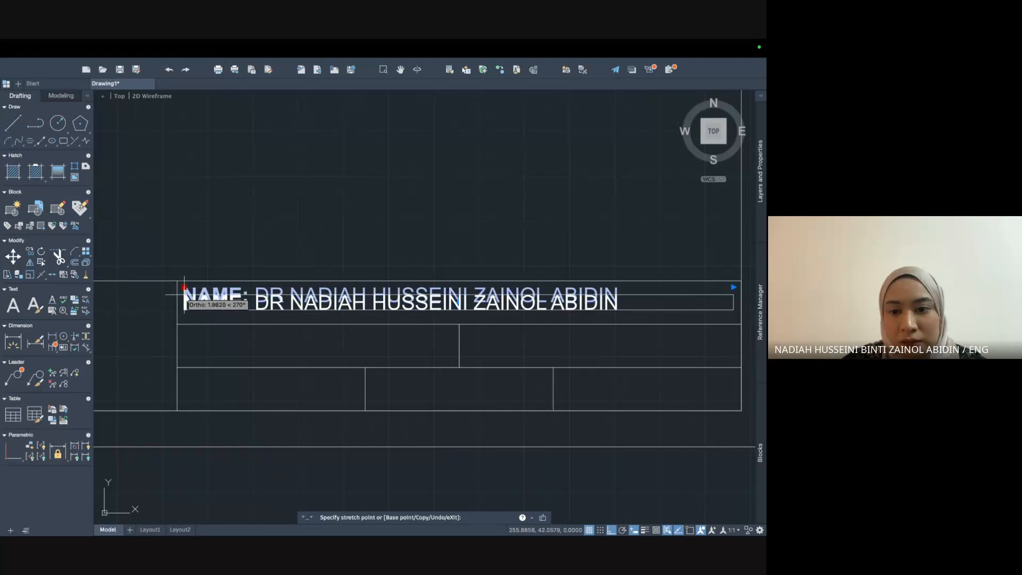
click(183, 295)
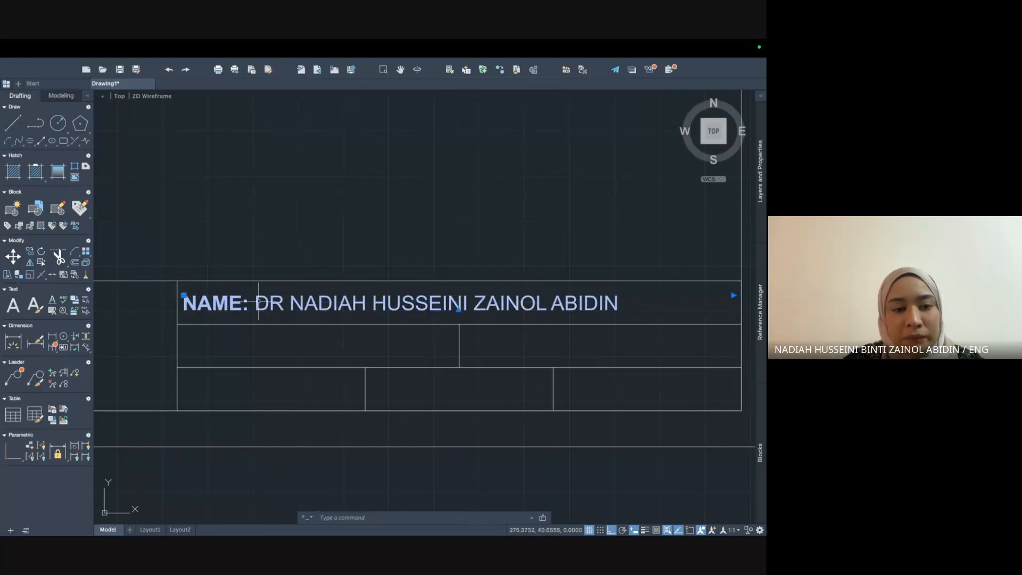
click(184, 295)
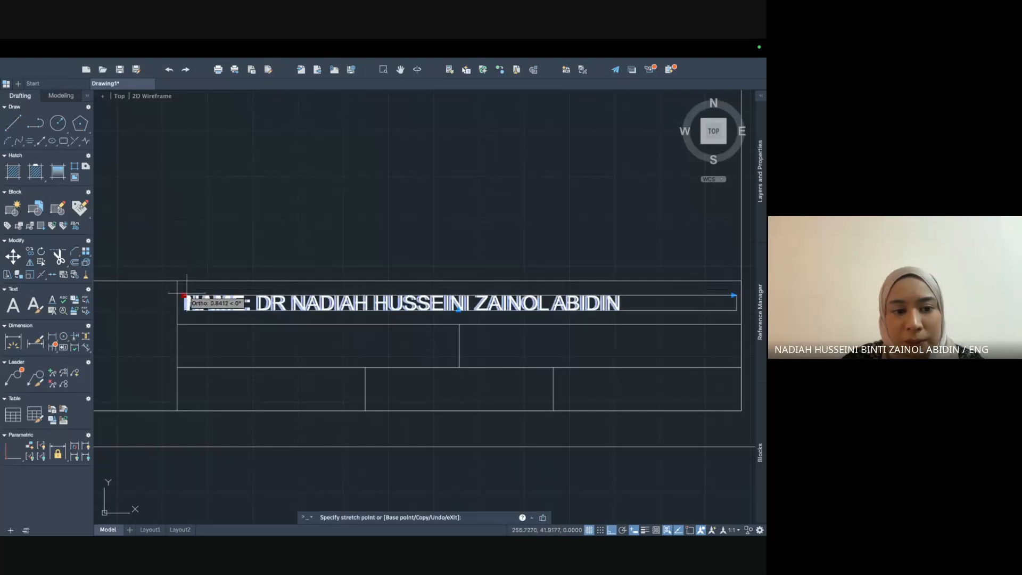
click(184, 295)
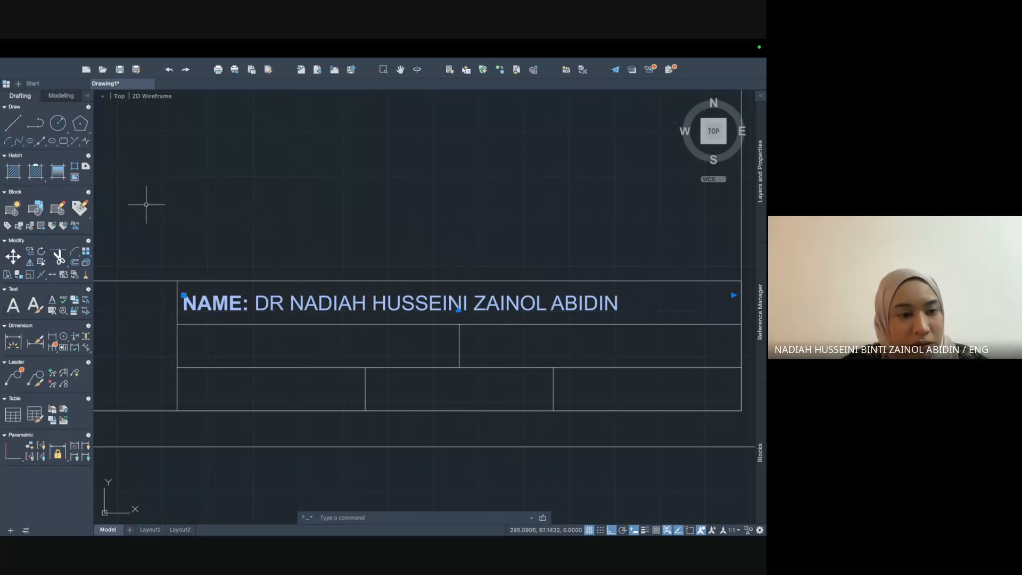
Add a multiline text box in the cell under the name reading 'STAFF ID: XXXXXX'.
click(12, 305)
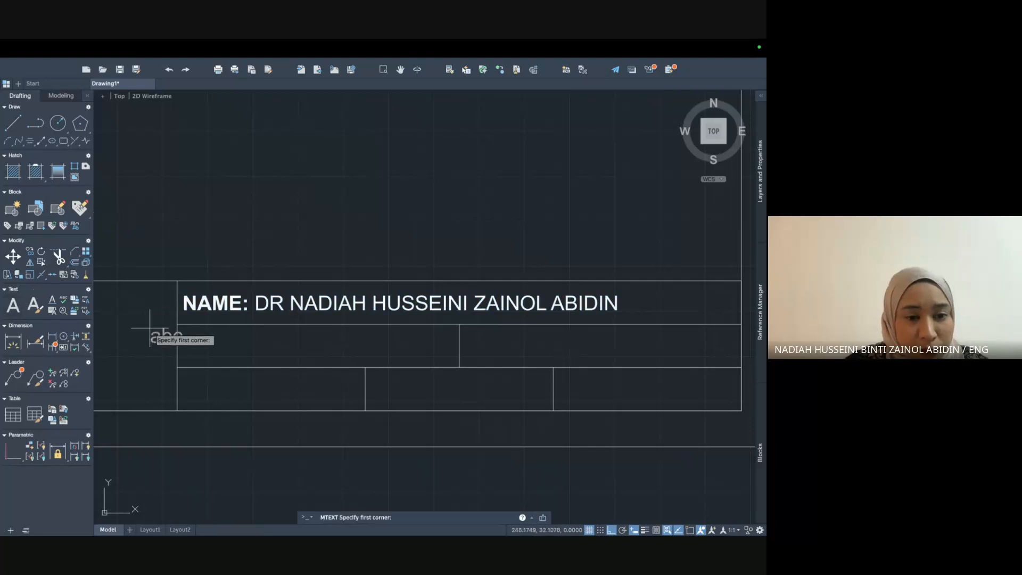
click(183, 332)
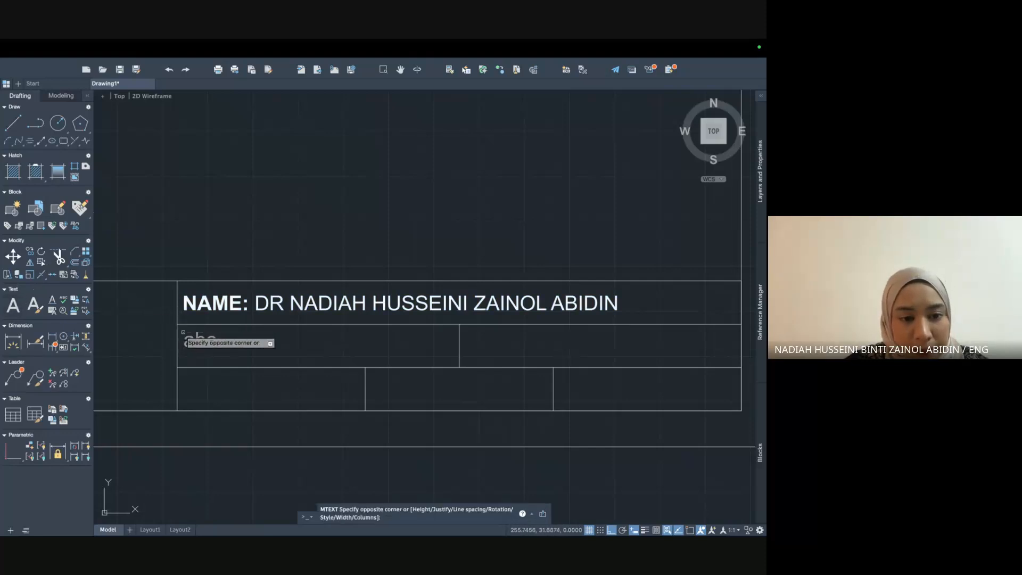
click(447, 364)
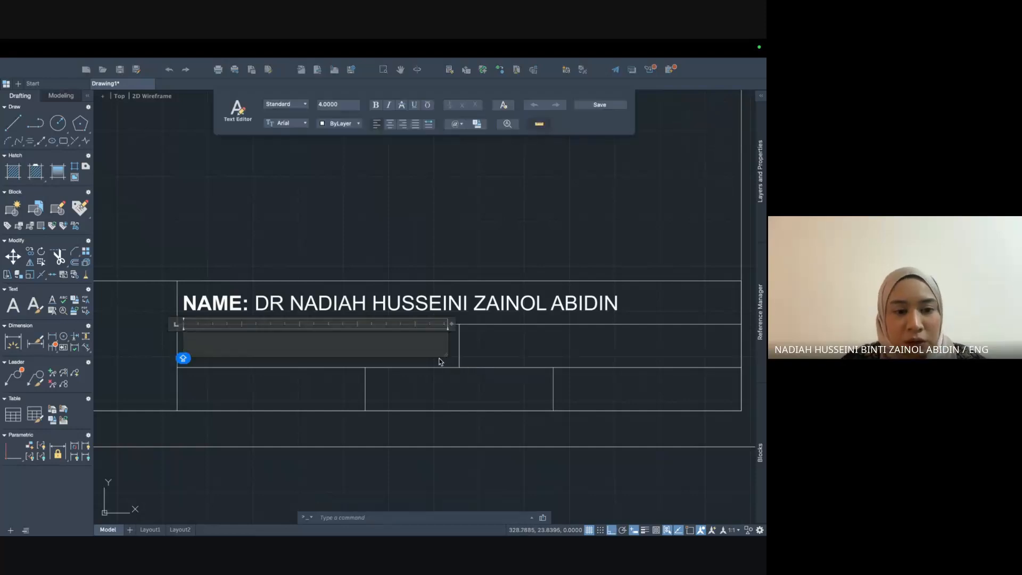
key(ctrl+Up)
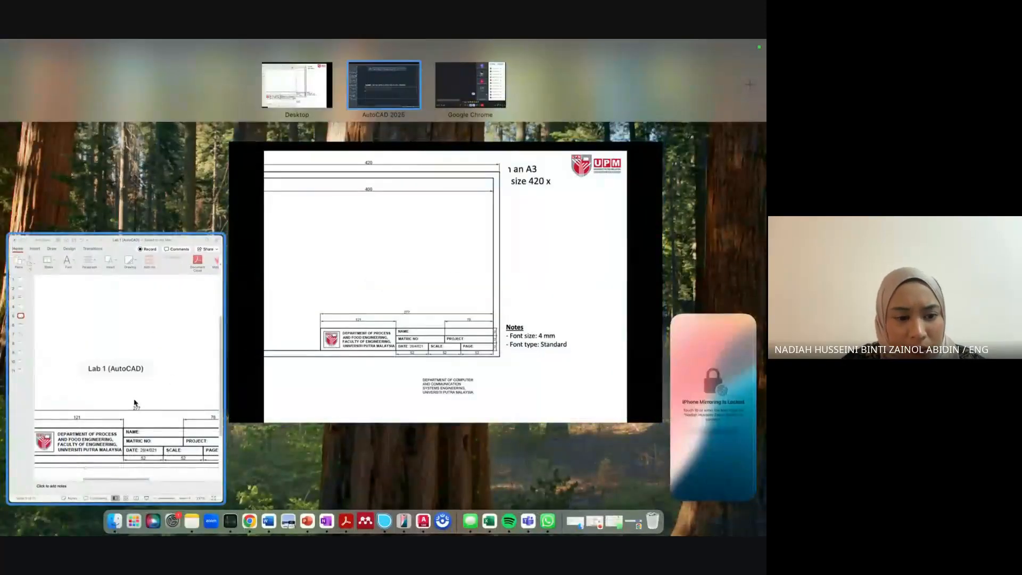
click(383, 85)
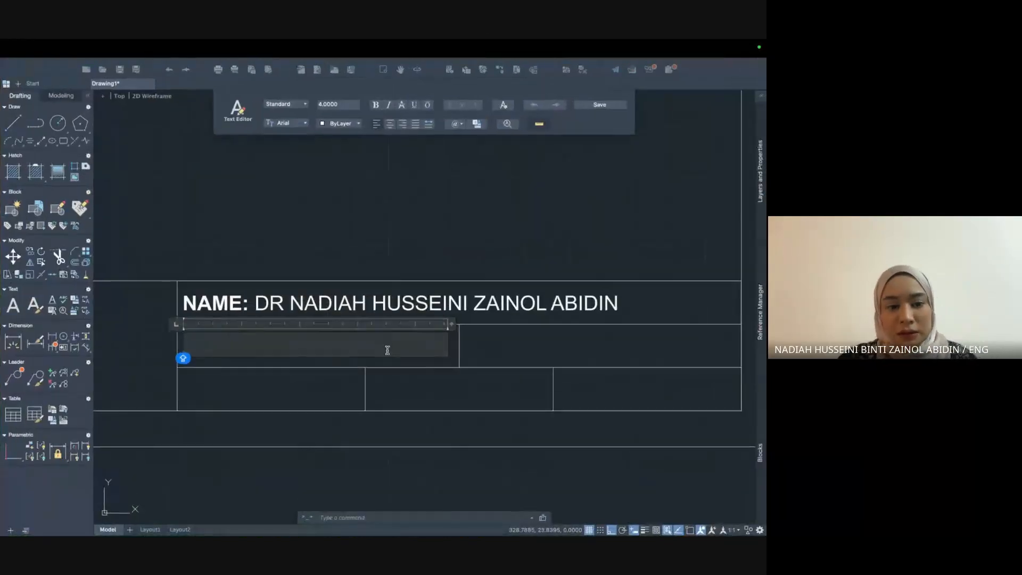
text(MATRIC ID)
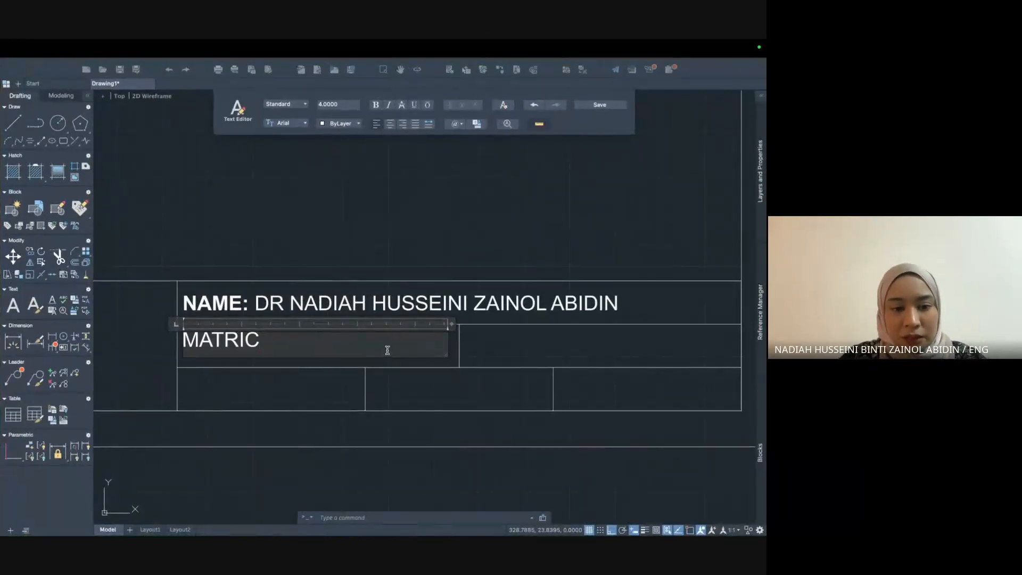
key(BackSpace)
key(BackSpace)
key(BackSpace)
key(BackSpace)
key(BackSpace)
key(BackSpace)
key(BackSpace)
key(BackSpace)
key(BackSpace)
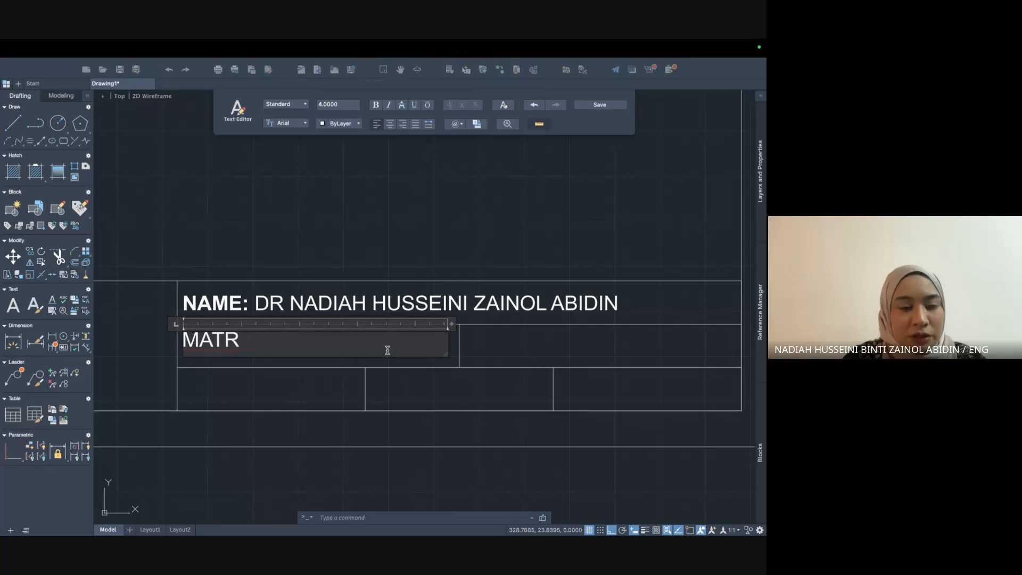
text(STAFF IF)
key(BackSpace)
text(D:)
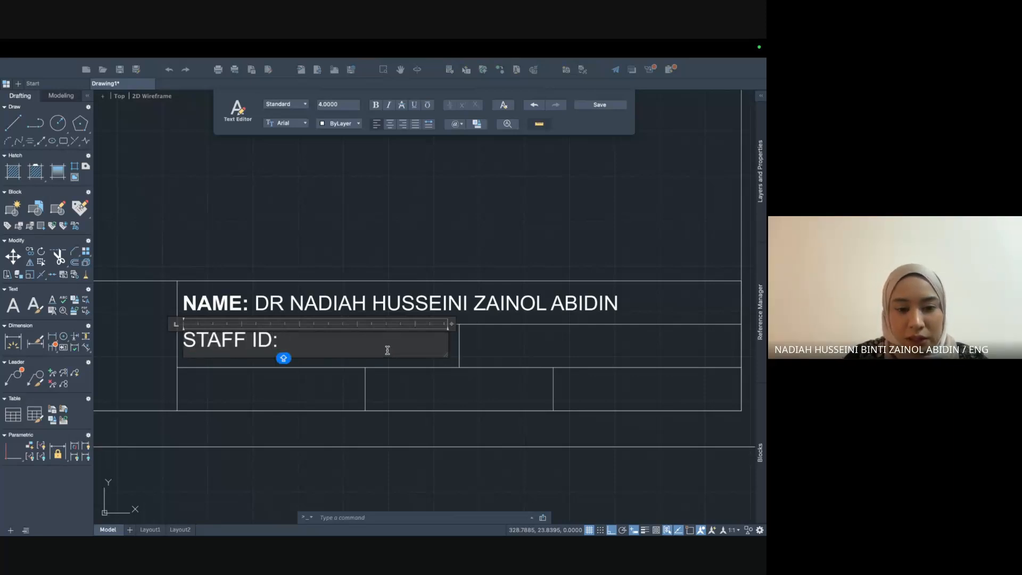
text( XXXXXX)
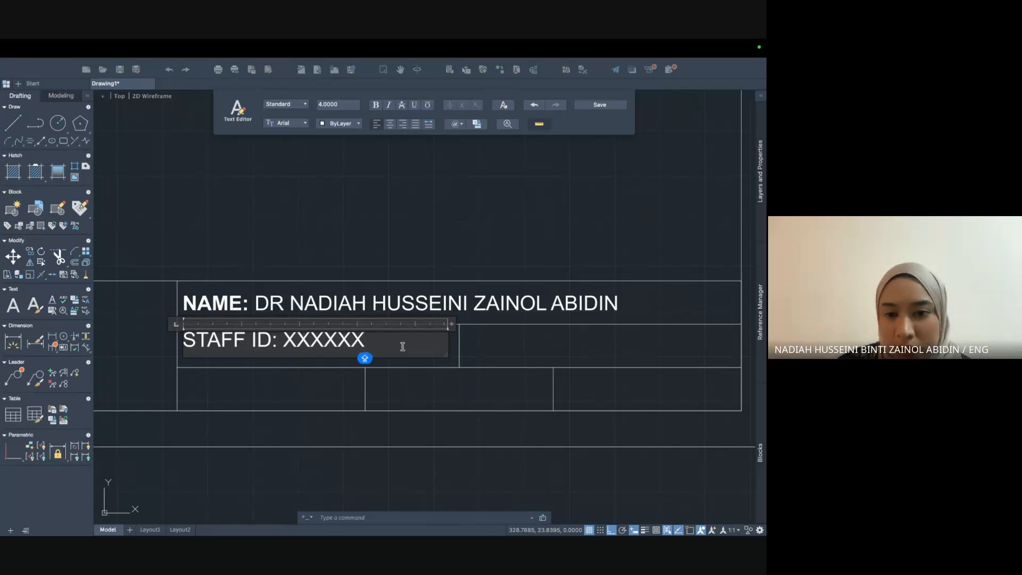
click(483, 356)
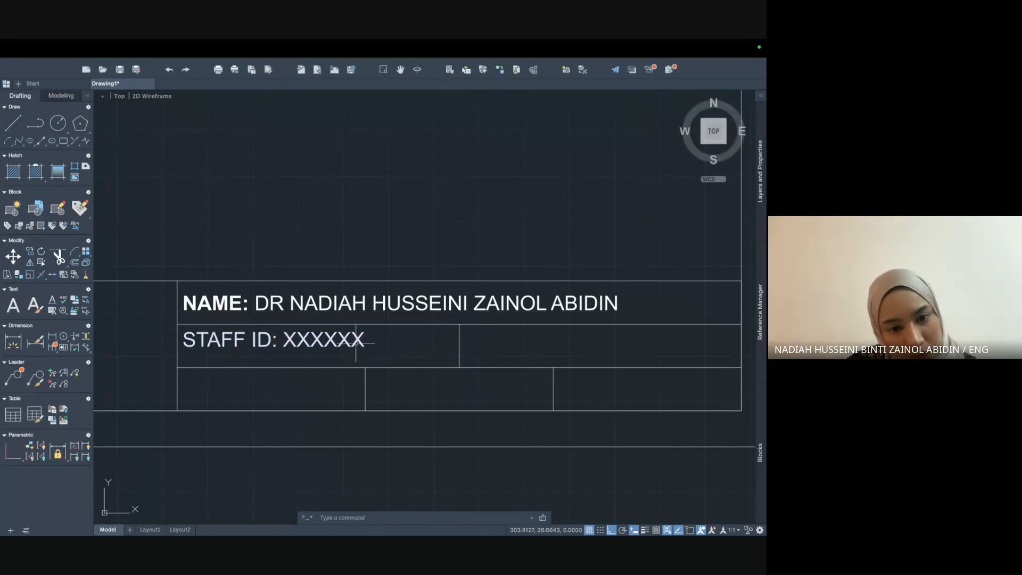
Nudge the STAFF ID text slightly lower and paste a copy into the right middle cell.
click(331, 340)
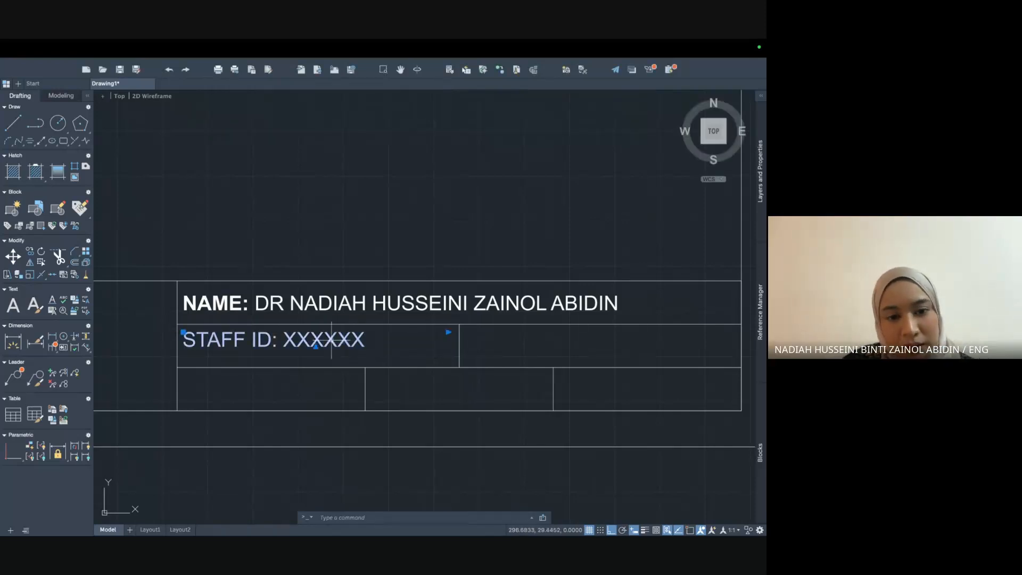
click(183, 332)
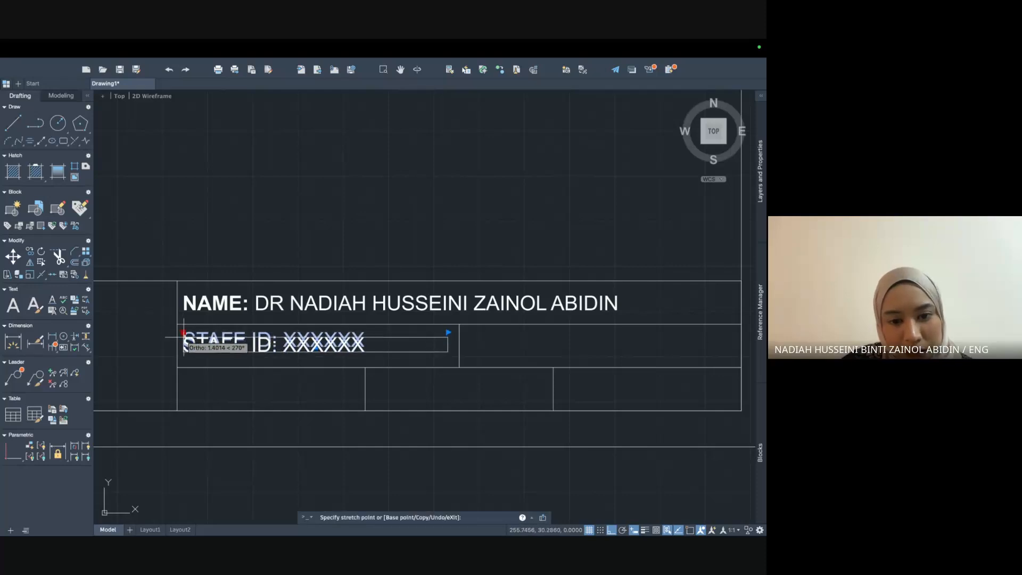
click(184, 337)
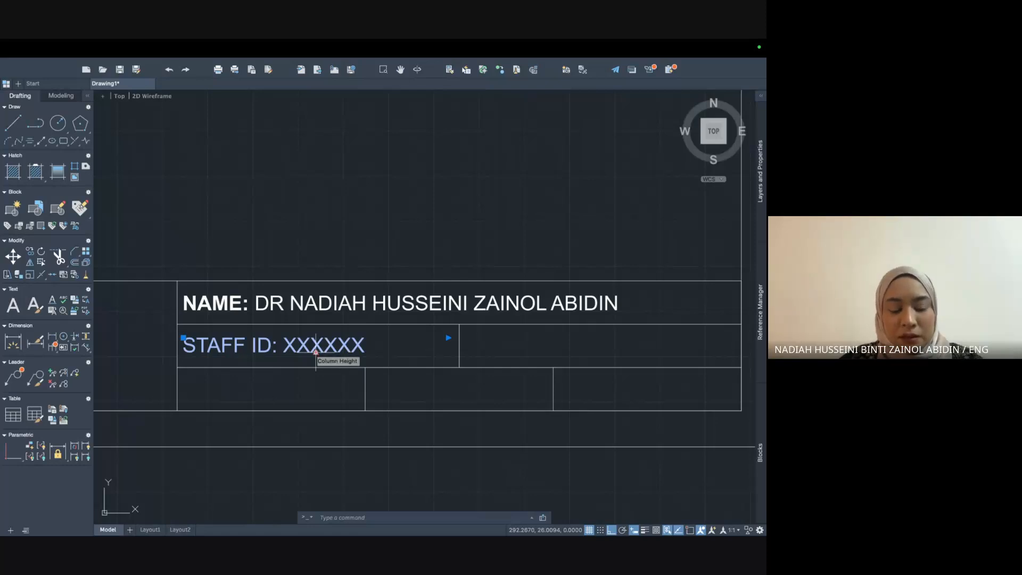
key(ctrl+c)
key(ctrl+v)
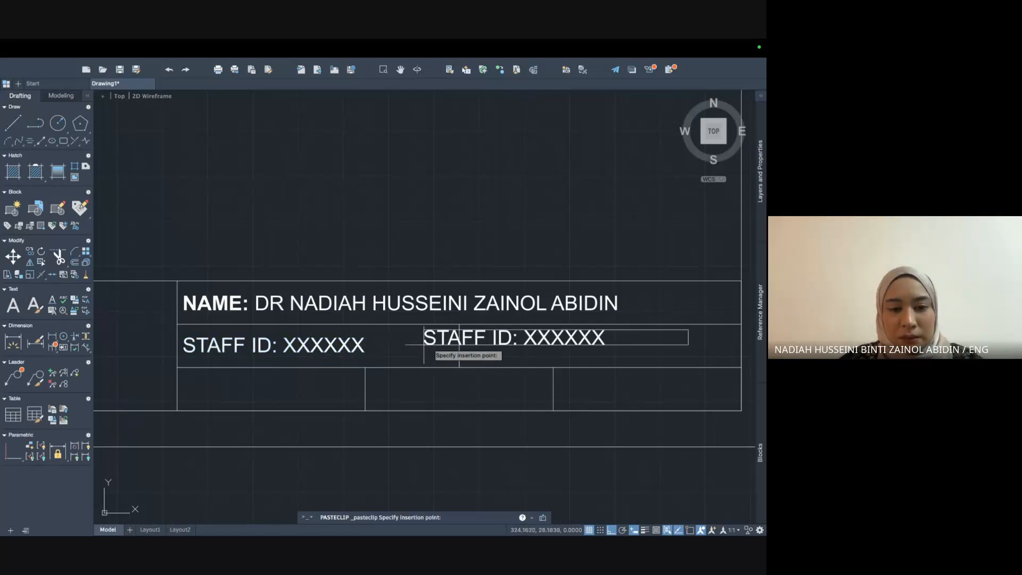
click(468, 354)
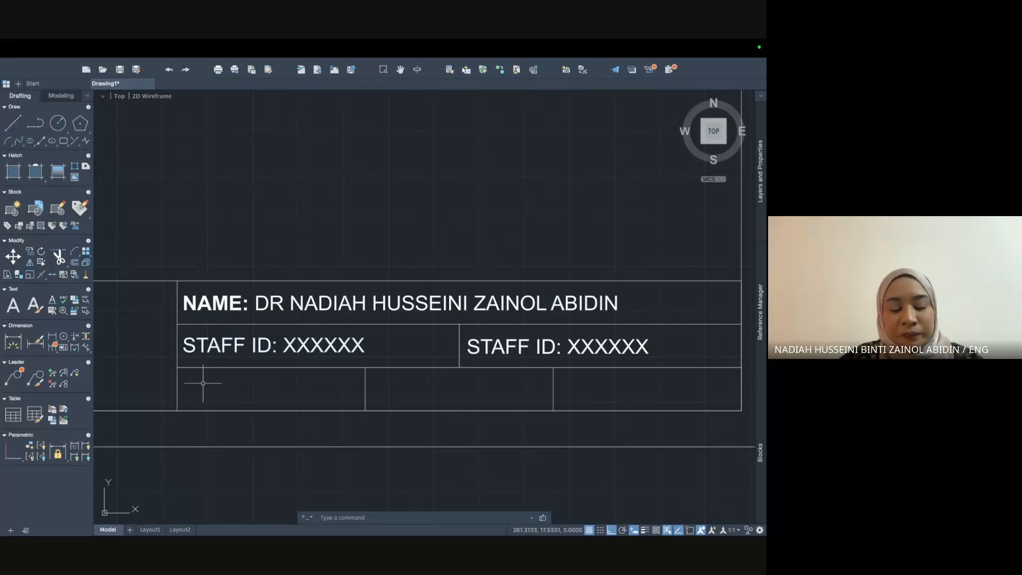
Paste three more STAFF ID copies into the bottom-left, bottom-middle and bottom-right cells.
key(ctrl+v)
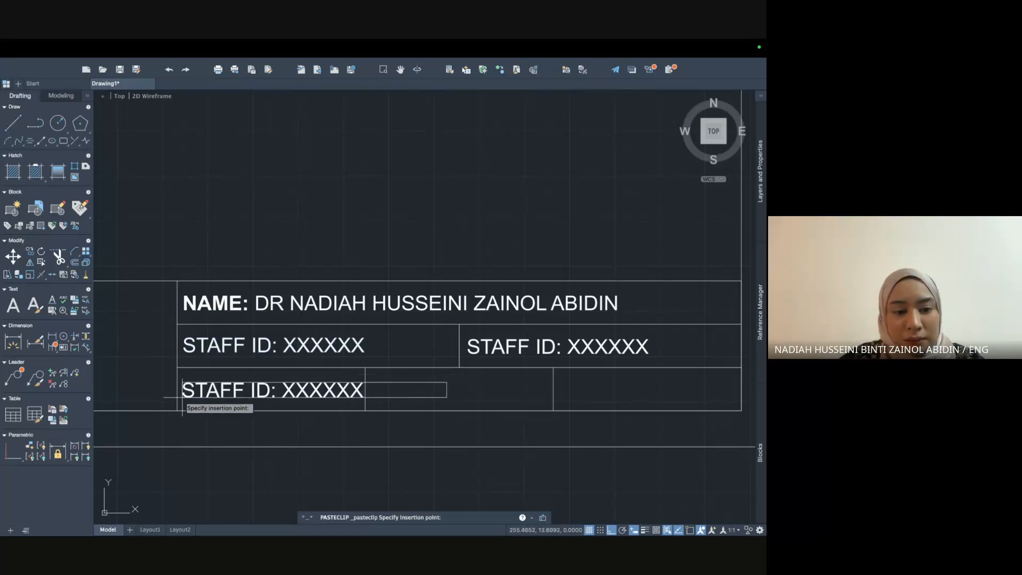
click(182, 397)
key(ctrl+v)
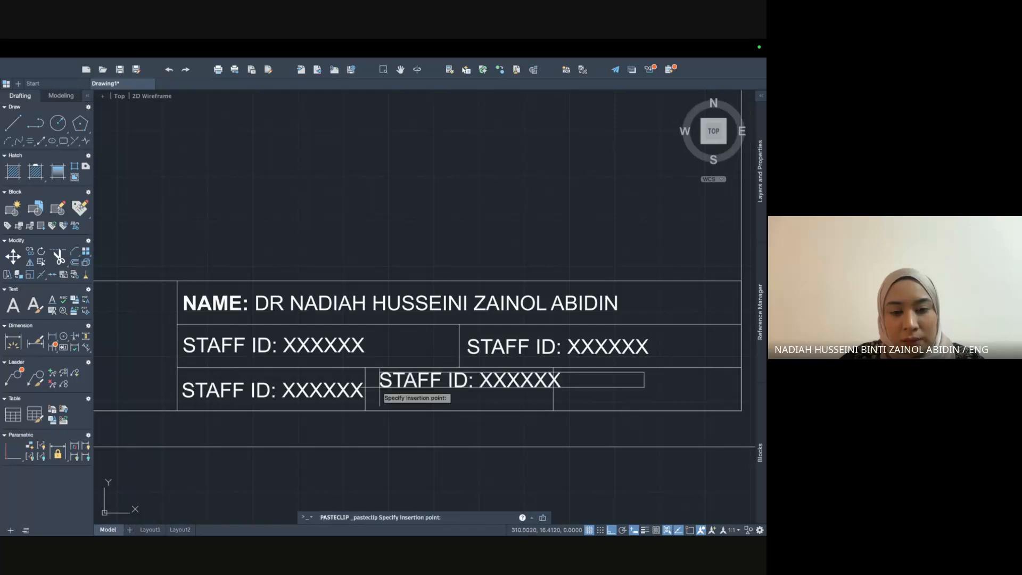
click(371, 398)
key(ctrl+v)
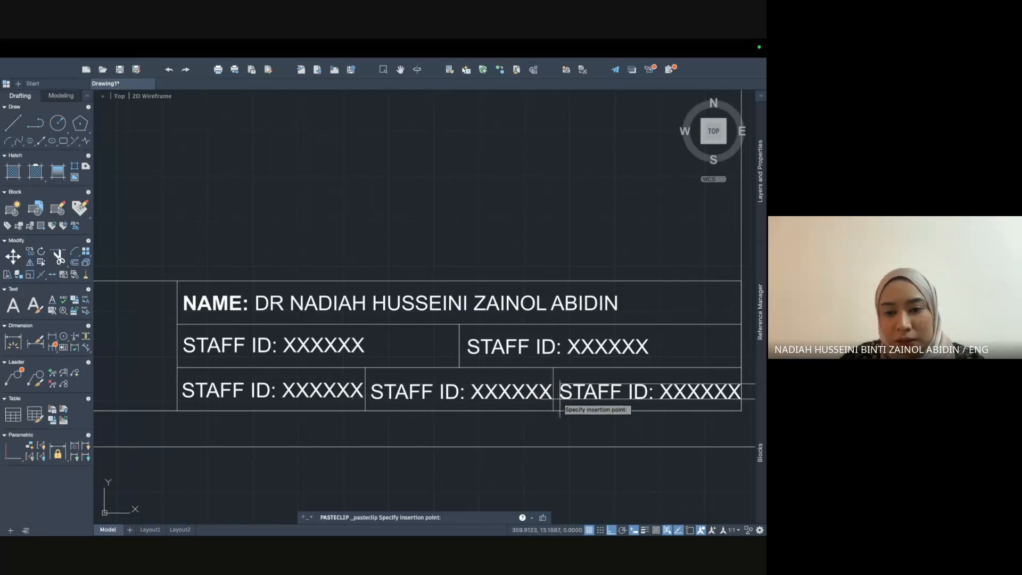
click(562, 398)
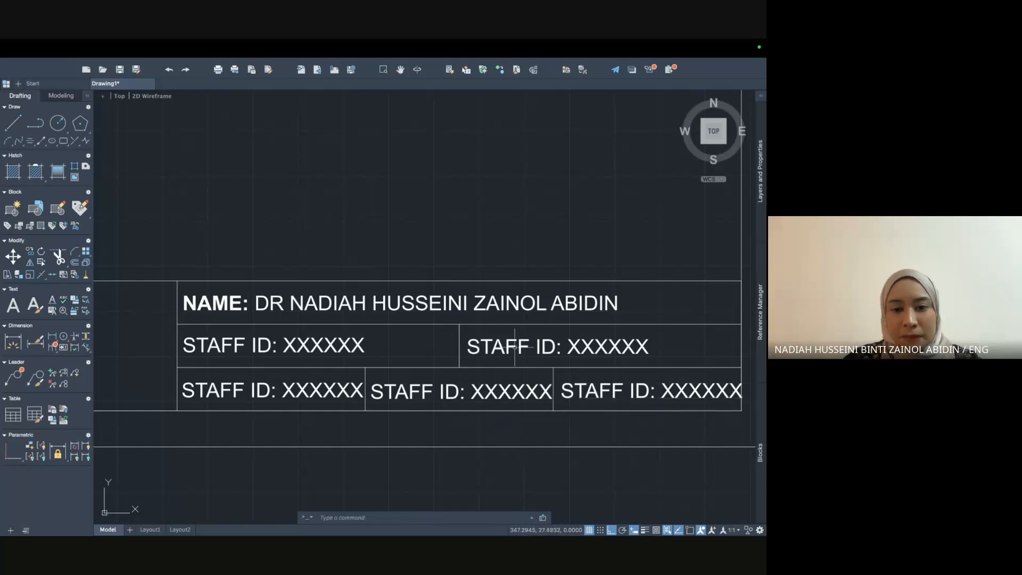
Replace the right middle cell's copy with 'PROJECT: LAB 1 ACT 2'.
click(570, 346)
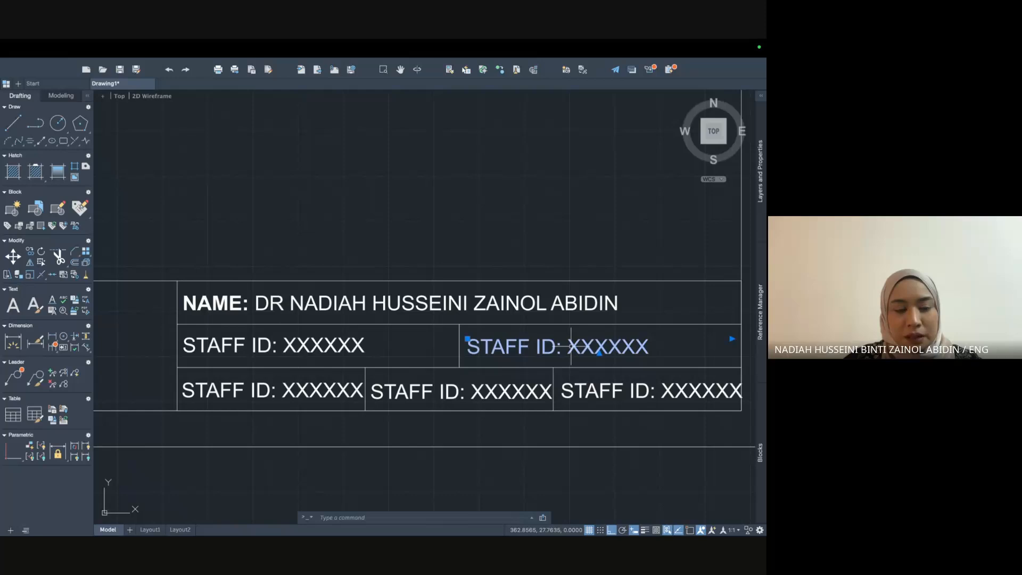
key(ctrl+Up)
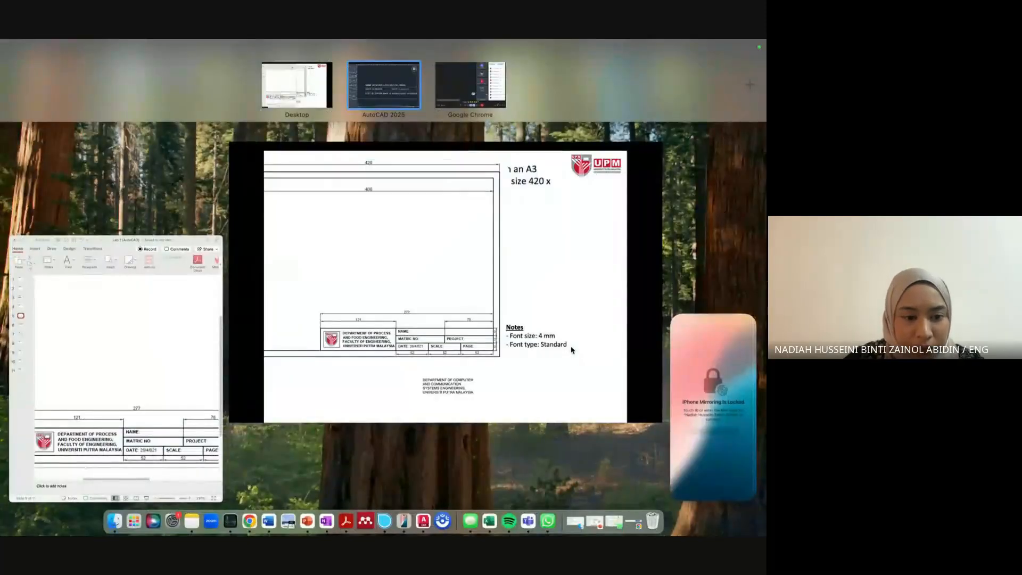
click(373, 89)
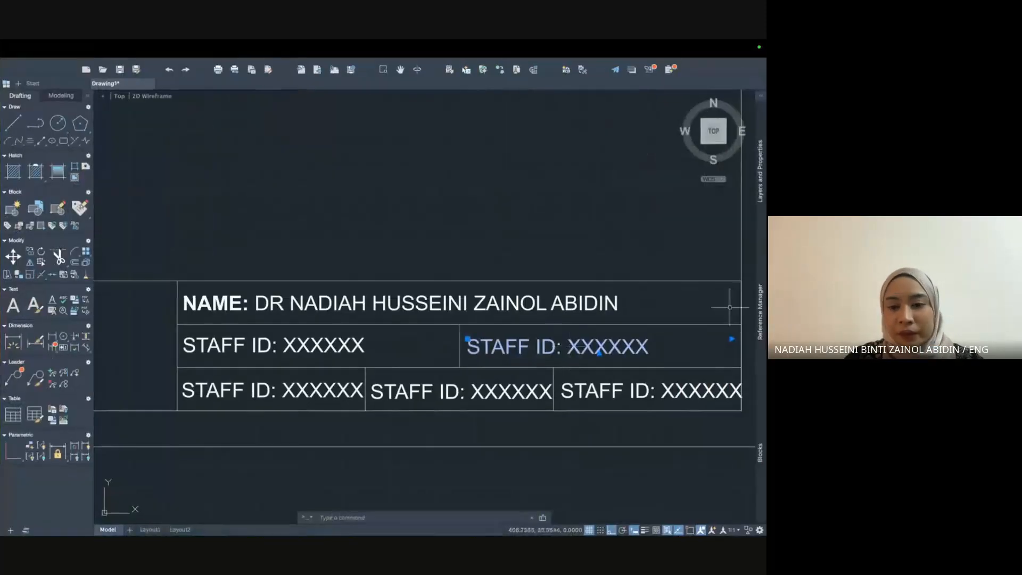
double_click(555, 347)
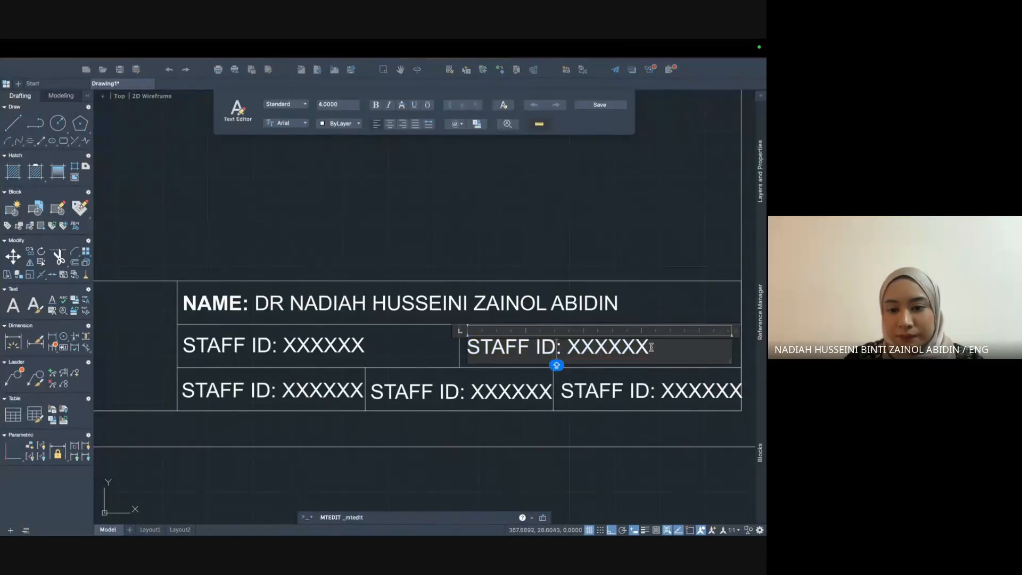
drag(650, 347, 472, 348)
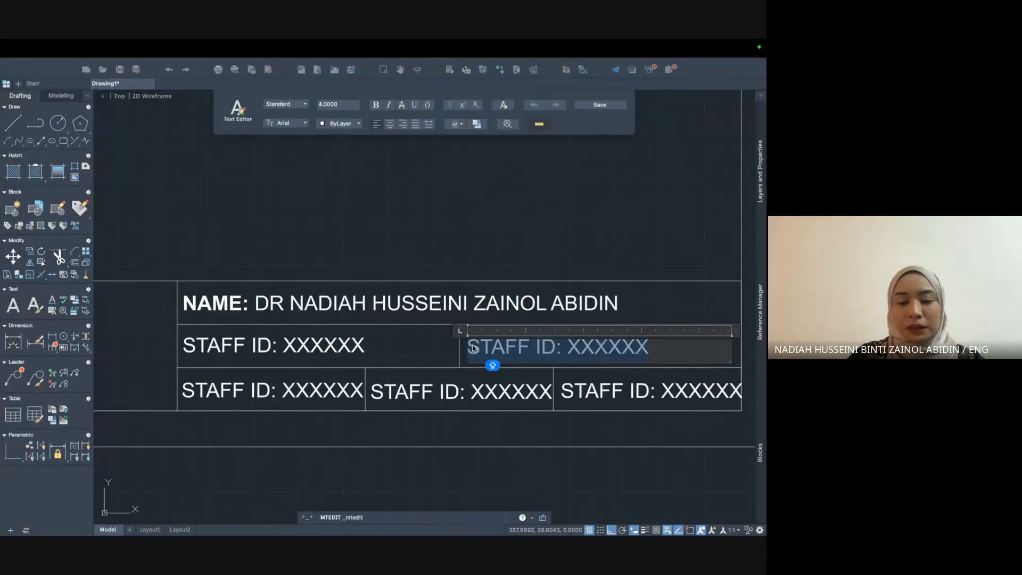
text(PROJECT:)
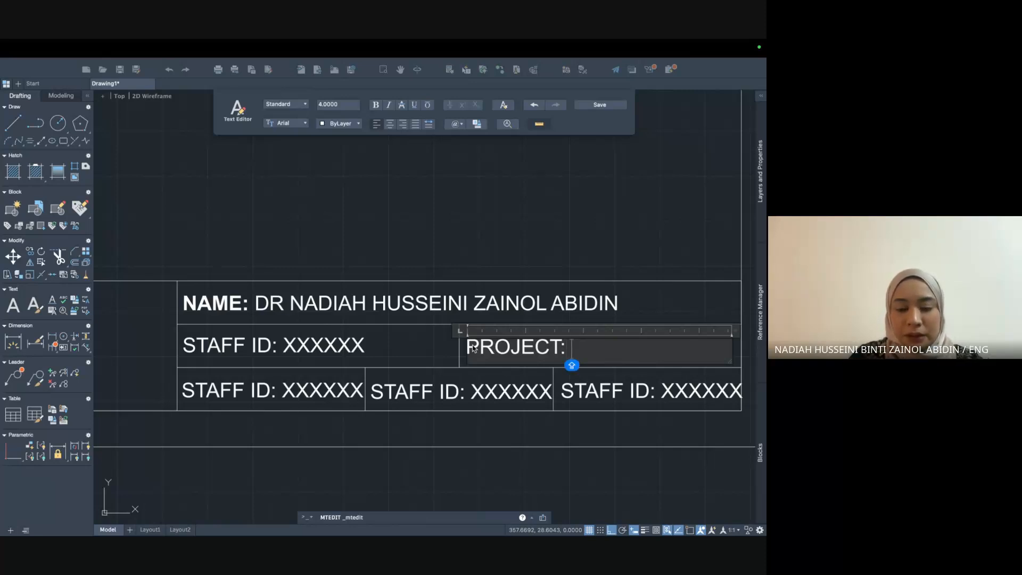
text(LAB 1 ACTI)
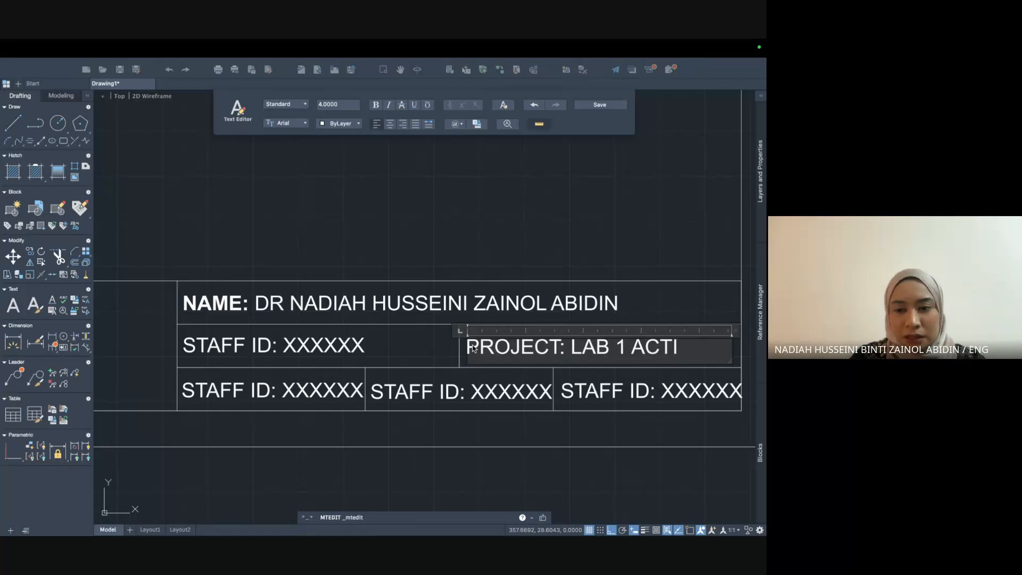
text(VITY 2)
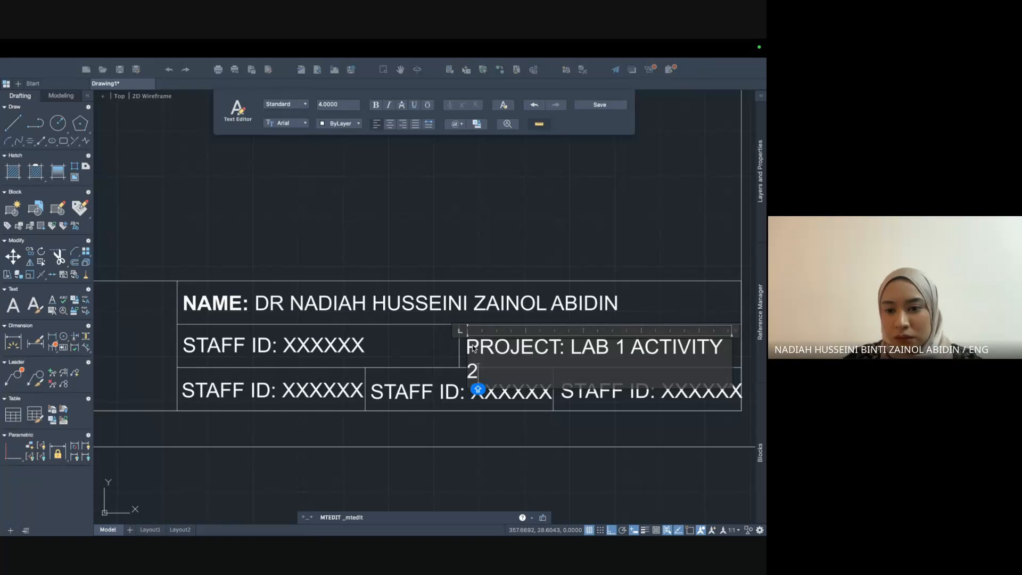
key(super+z)
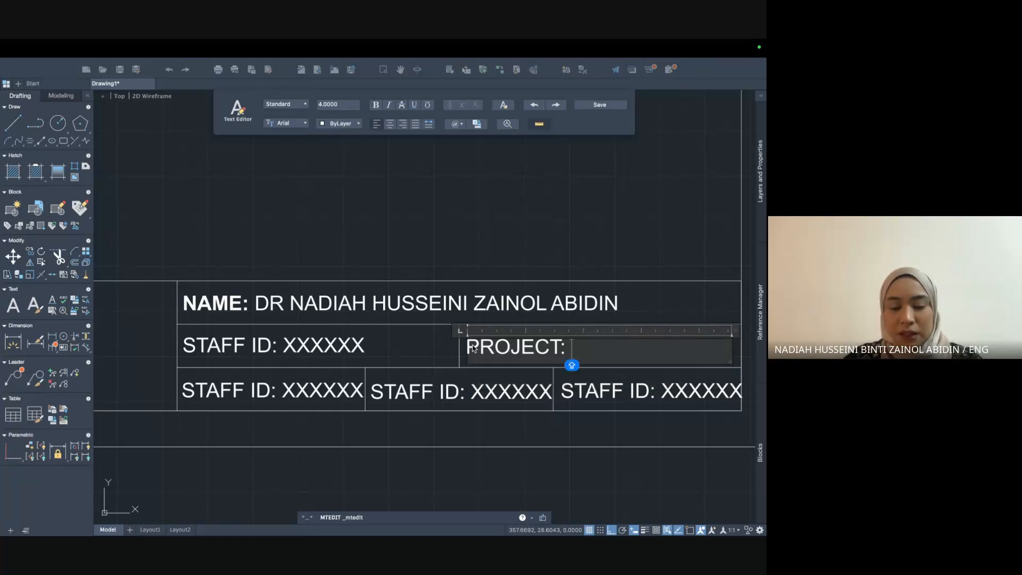
text(LAB)
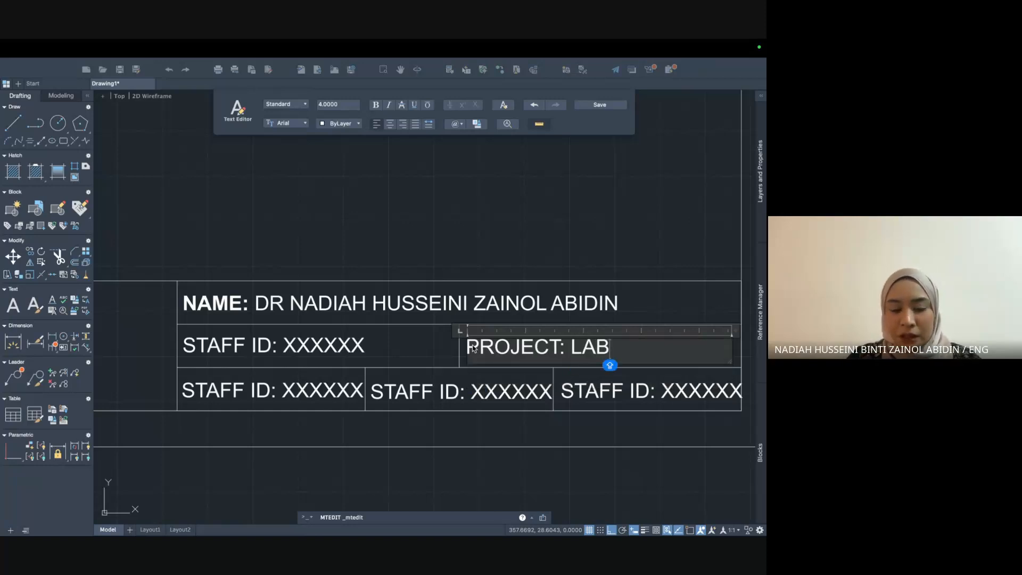
text( 1 ACT 2)
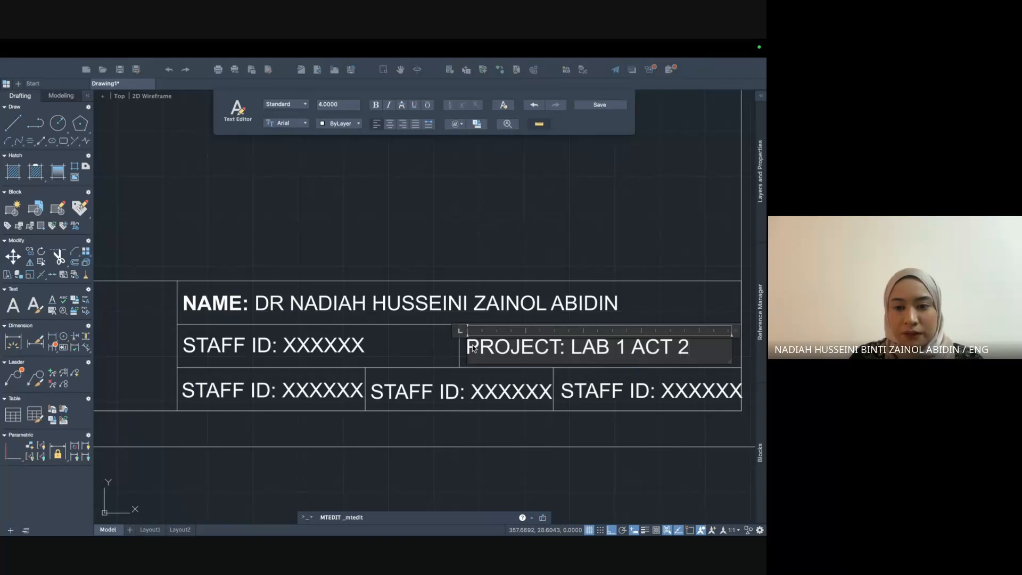
click(500, 389)
double_click(291, 391)
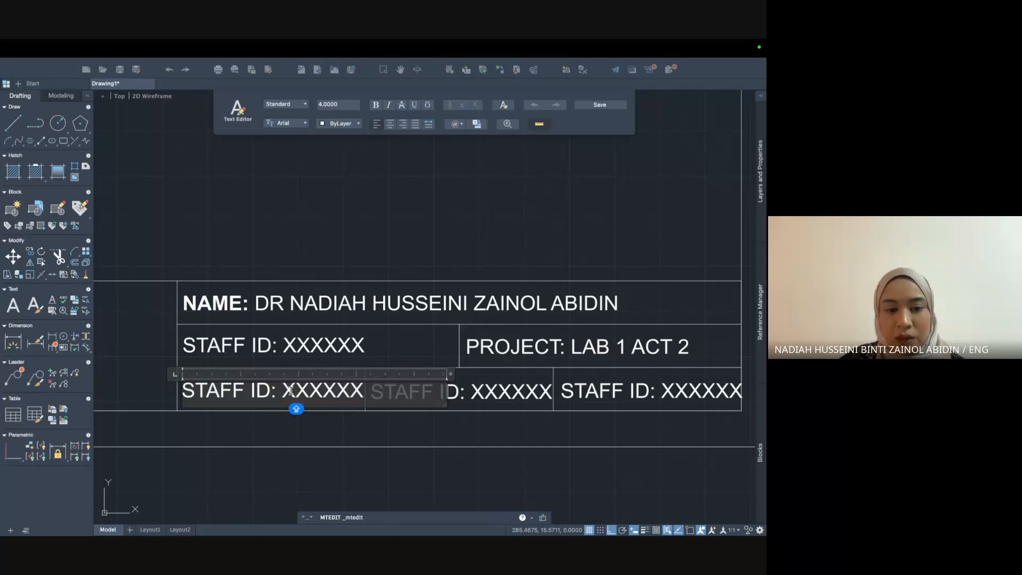
Change the bottom-left cell's placeholder text to 'DATE:'.
drag(182, 390, 361, 395)
key(ctrl+Up)
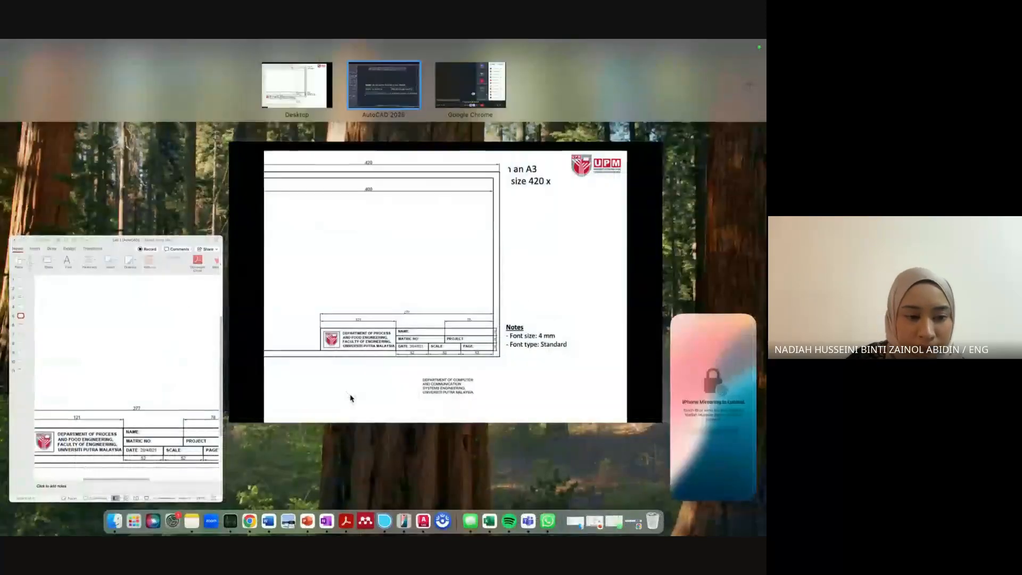
click(392, 96)
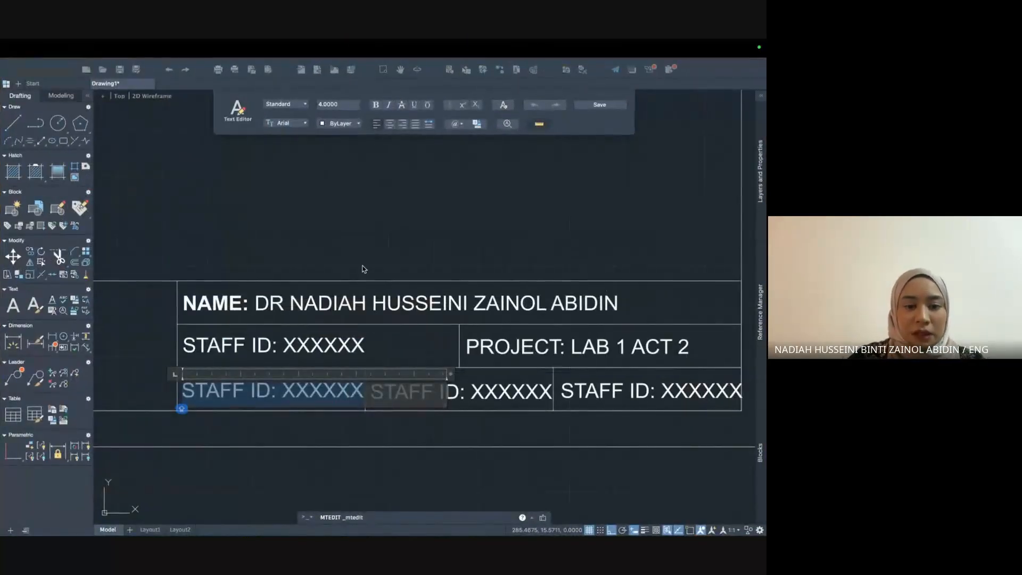
double_click(266, 404)
double_click(293, 392)
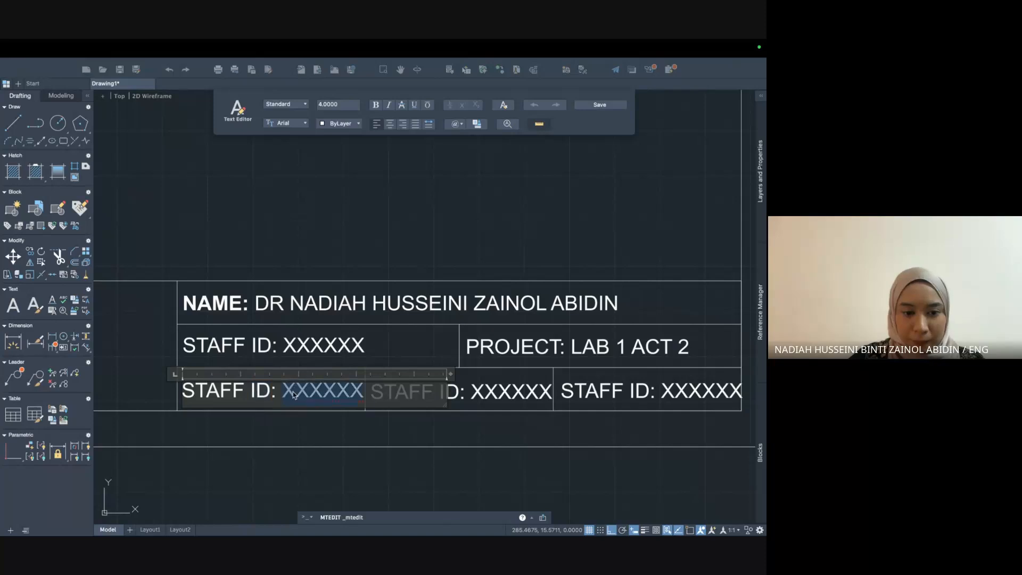
key(BackSpace)
key(BackSpace)
key(BackSpace)
key(BackSpace)
key(BackSpace)
key(BackSpace)
key(BackSpace)
key(BackSpace)
key(BackSpace)
key(BackSpace)
key(BackSpace)
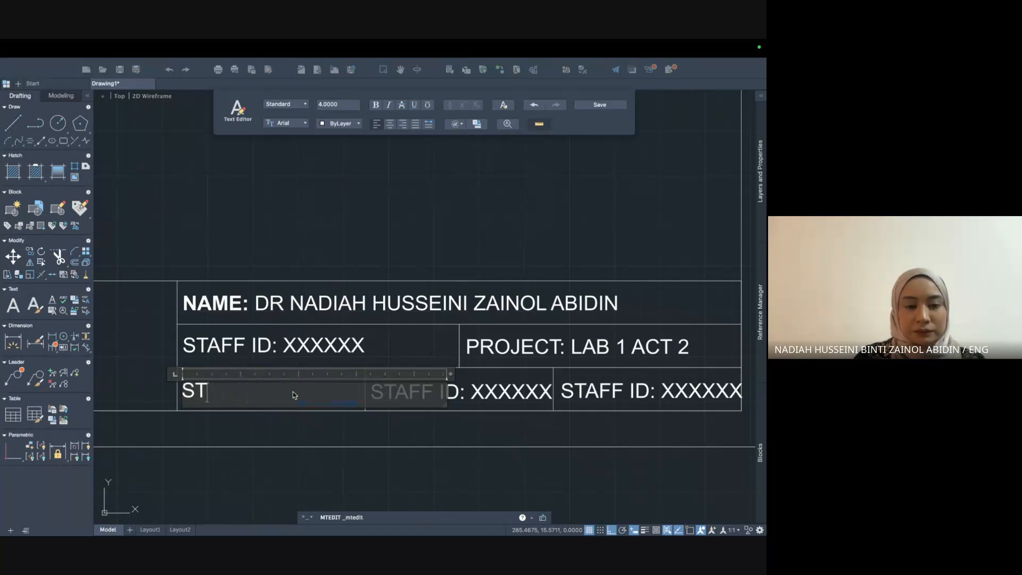
text(DATE:)
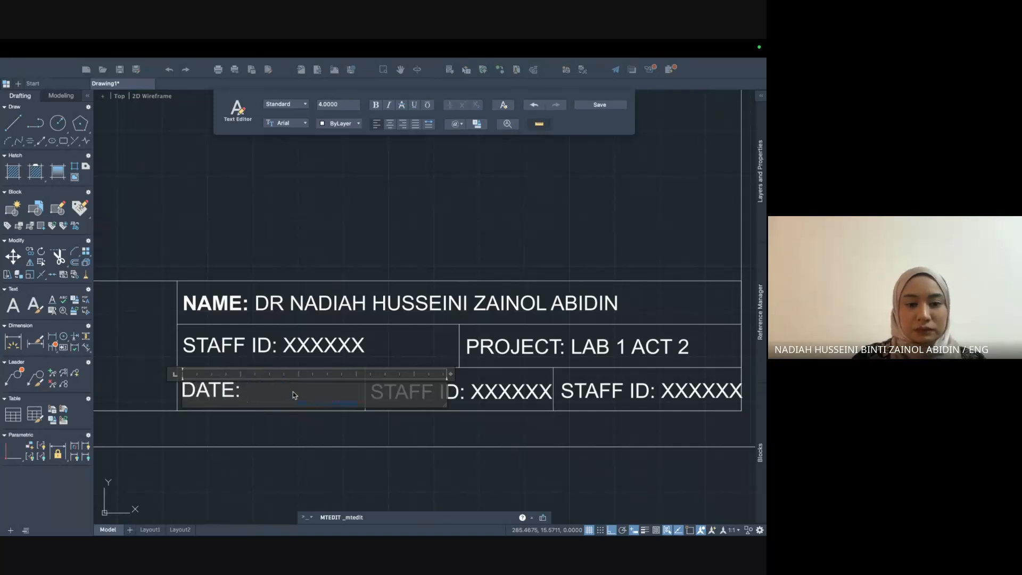
click(468, 393)
click(433, 394)
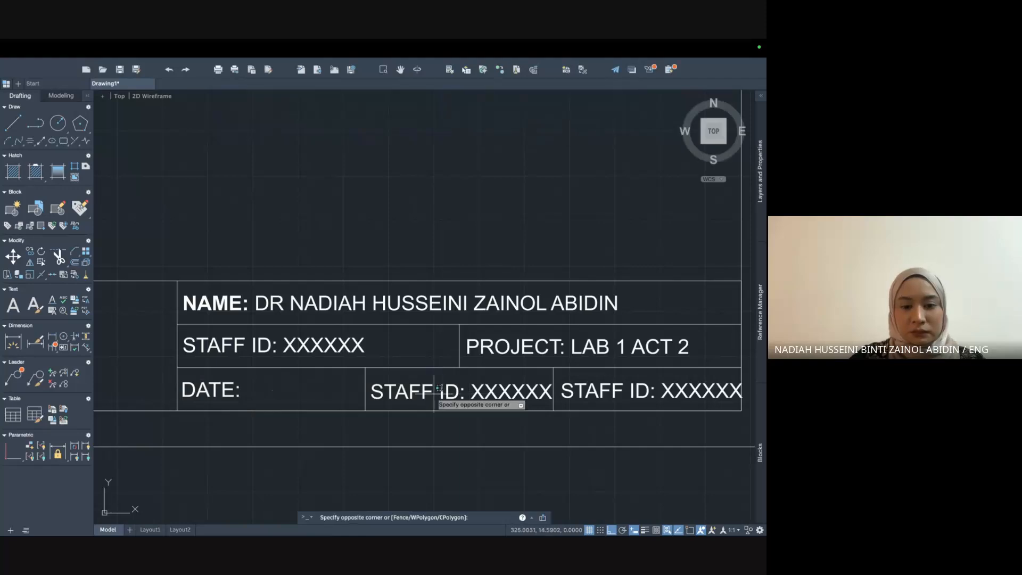
Change the bottom-middle cell's placeholder text to 'SCALE:'.
double_click(401, 393)
double_click(381, 391)
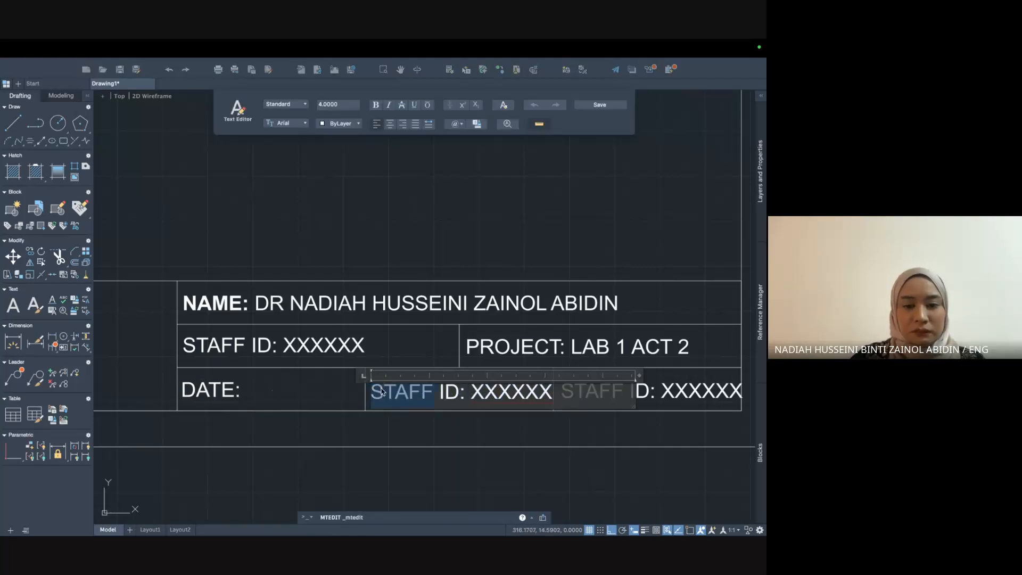
text(SCALE)
key(Caps_Lock)
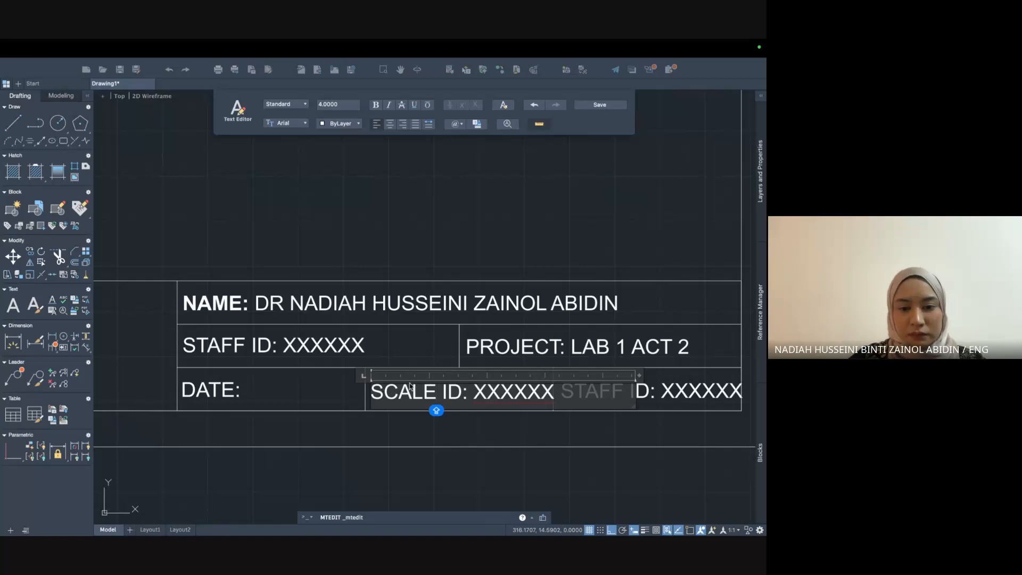
drag(442, 387, 563, 394)
key(BackSpace)
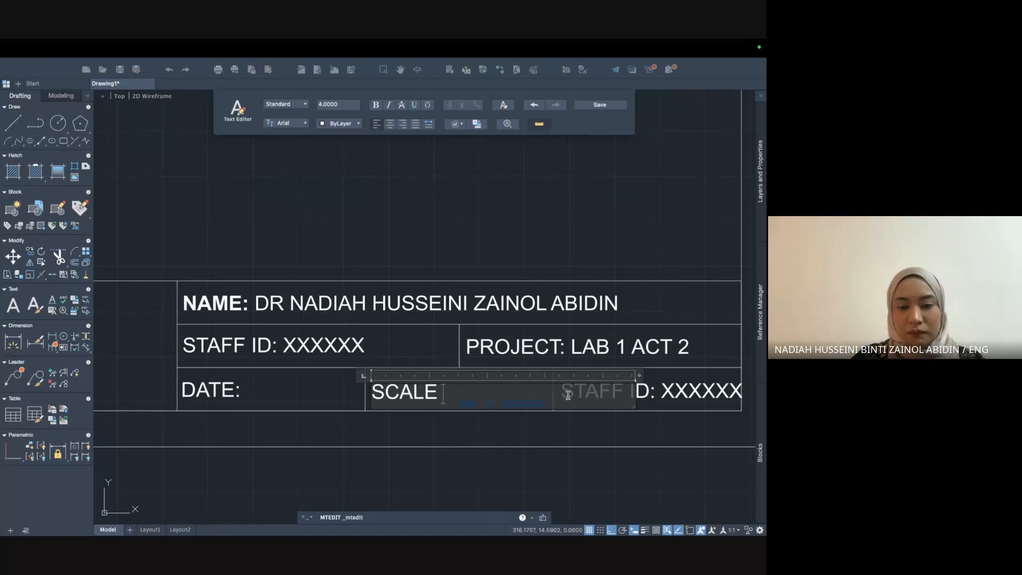
click(568, 394)
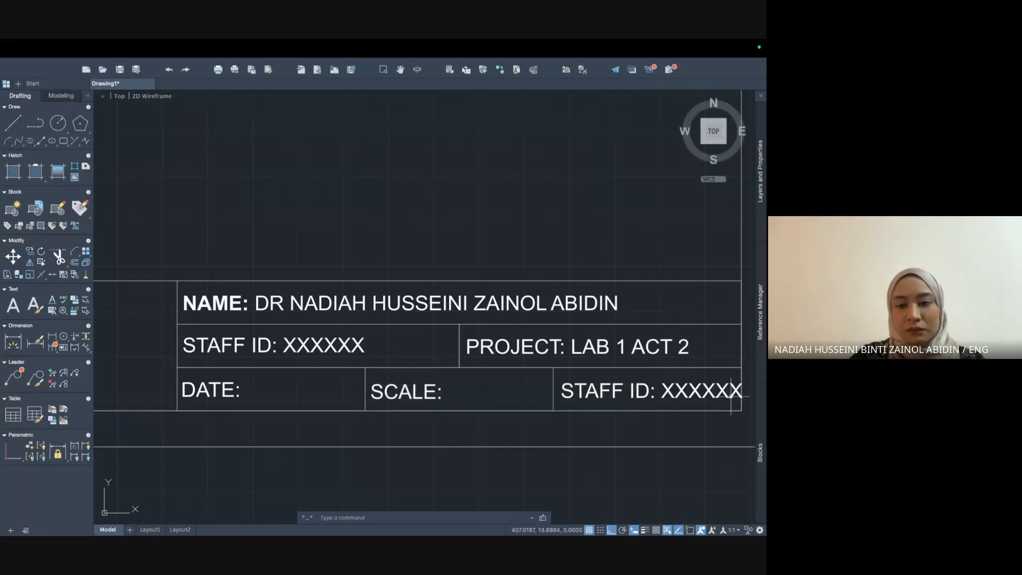
Replace the bottom-right cell's text with 'PAGE:'.
double_click(589, 392)
key(super+a)
text(PAGE:)
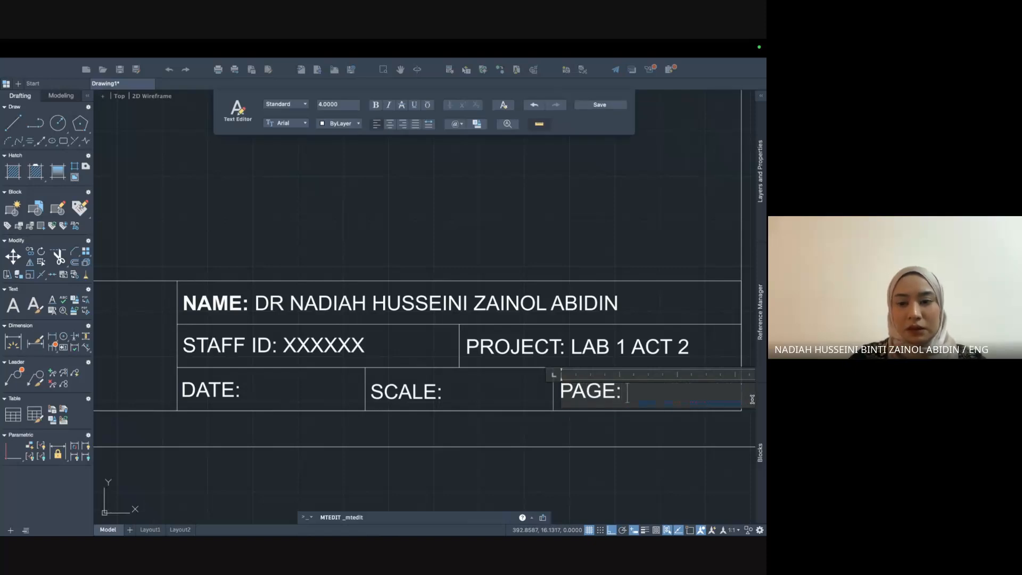
click(634, 449)
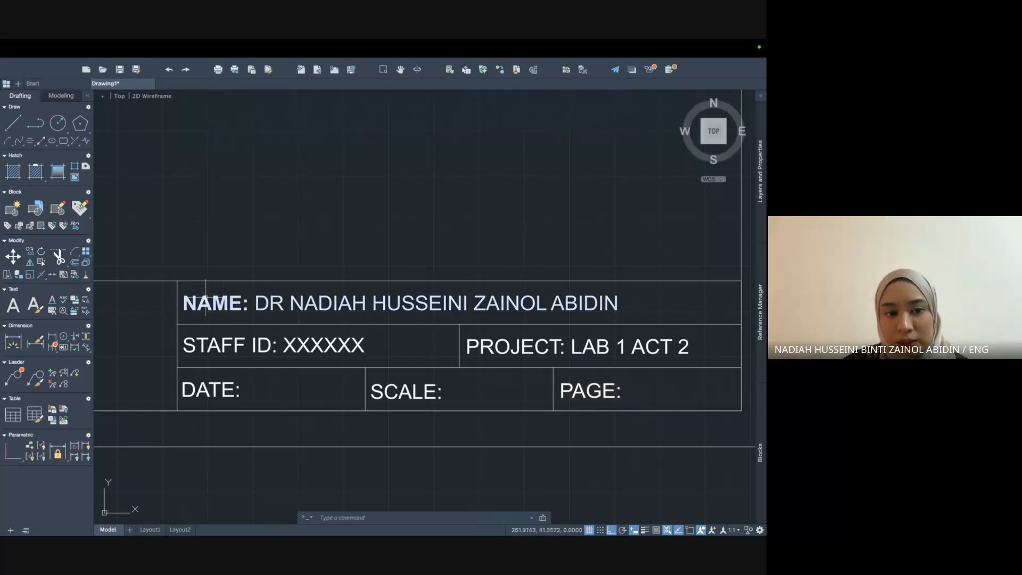
Make the STAFF ID and DATE labels bold.
click(222, 344)
click(249, 344)
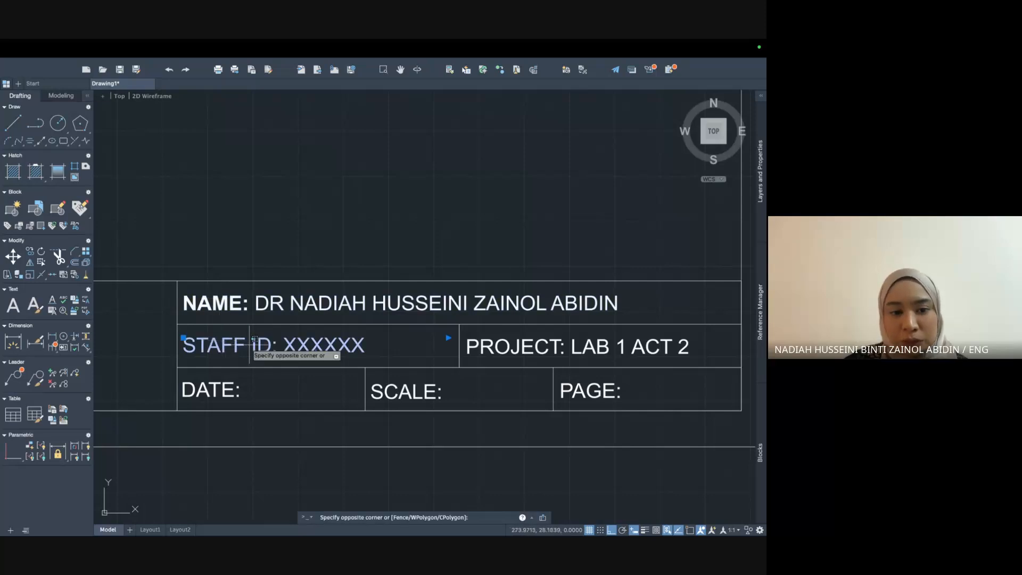
double_click(258, 345)
drag(273, 343, 185, 342)
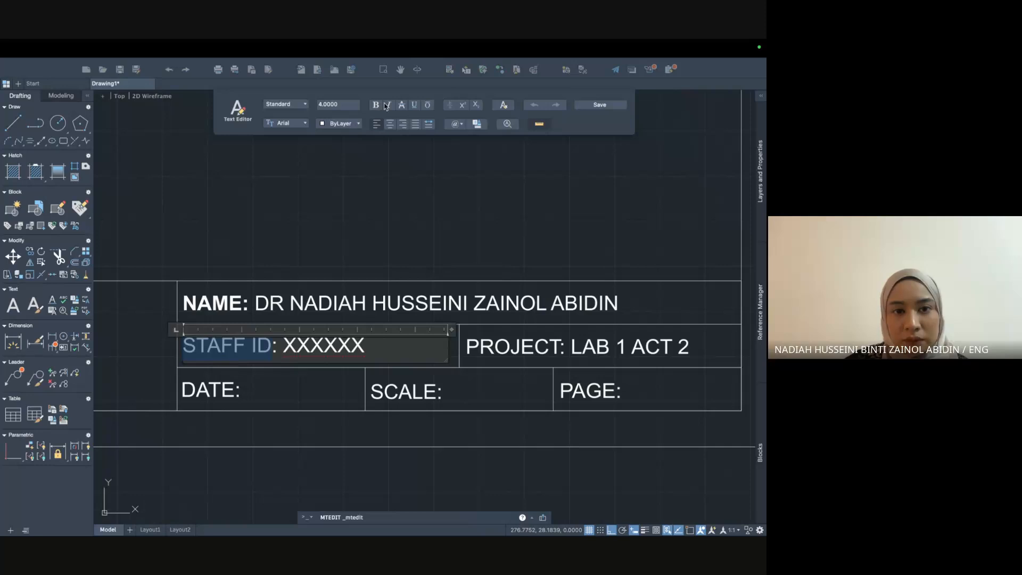
click(376, 105)
click(183, 360)
click(212, 382)
click(214, 385)
double_click(223, 393)
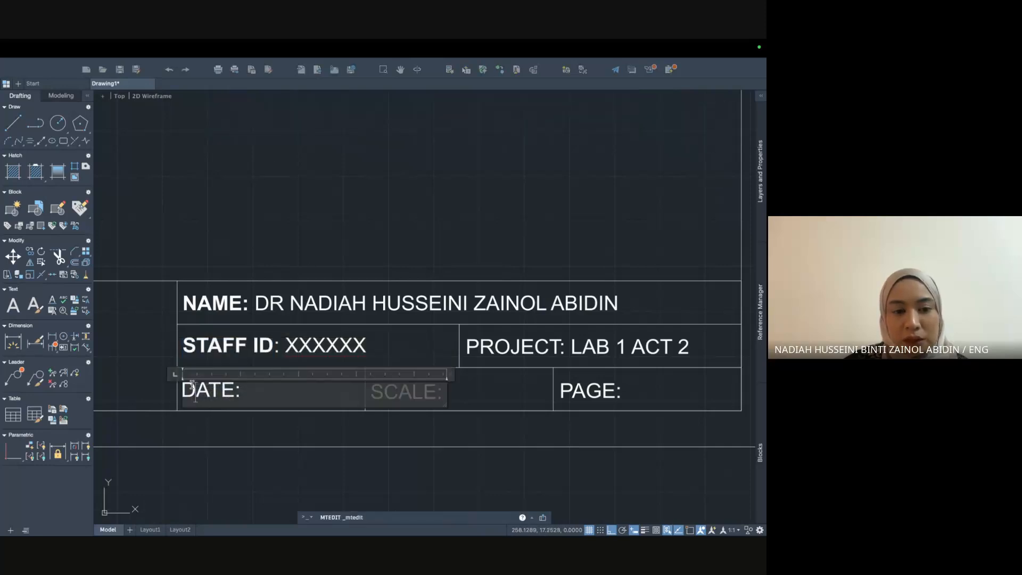
drag(234, 391, 186, 387)
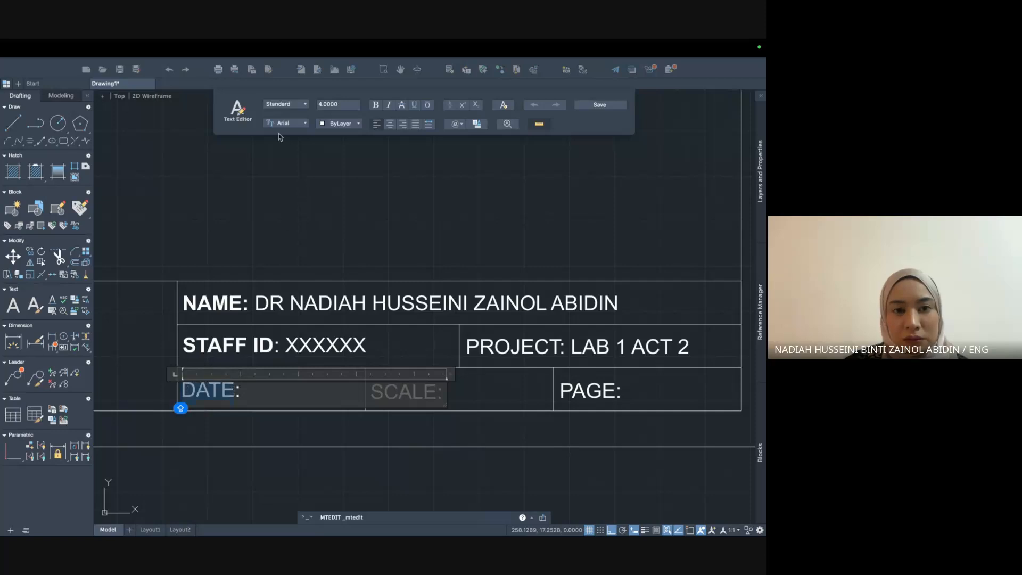
click(377, 105)
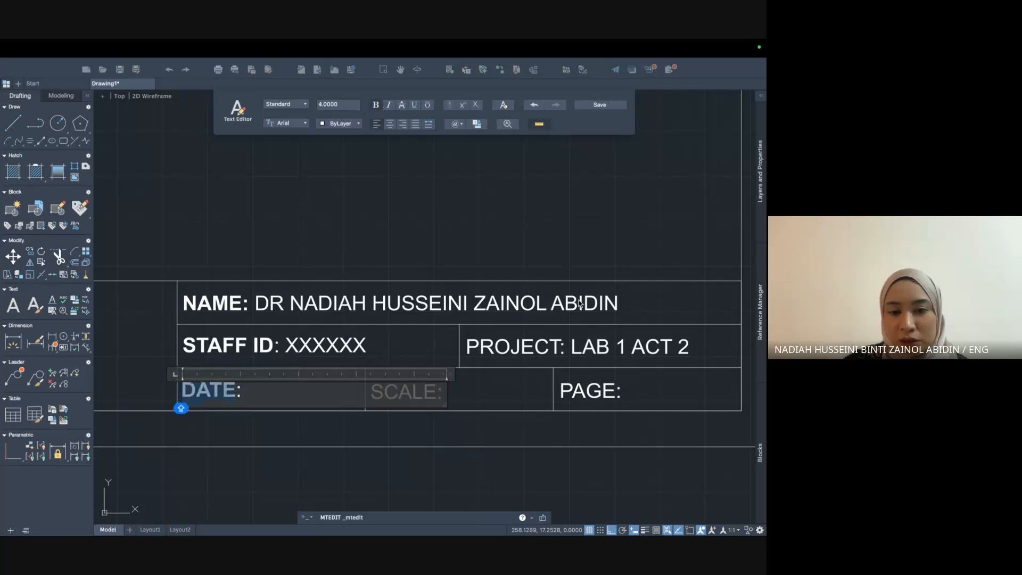
click(534, 349)
Make the PROJECT and PAGE labels bold.
click(543, 347)
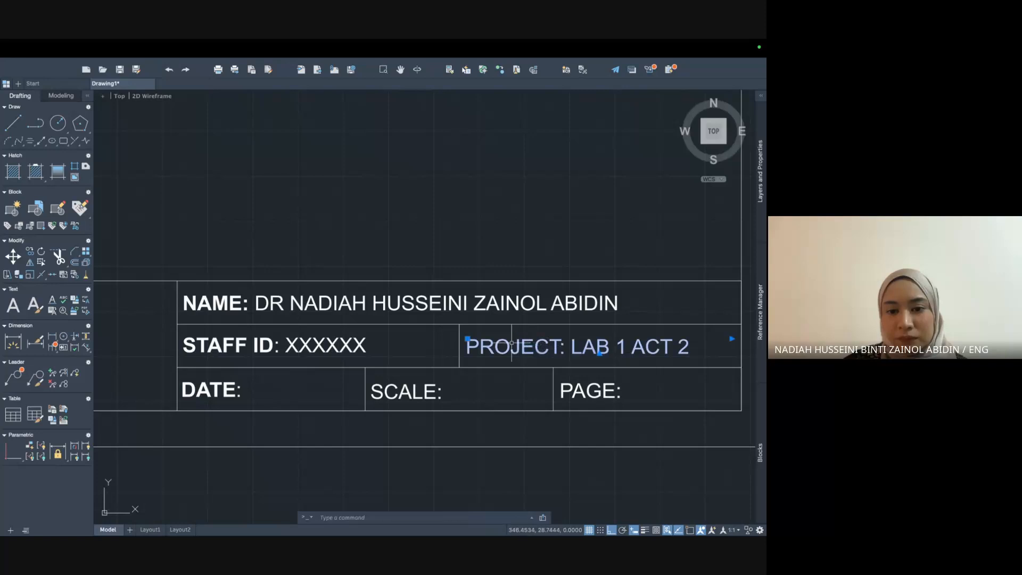
double_click(556, 347)
drag(561, 347, 467, 346)
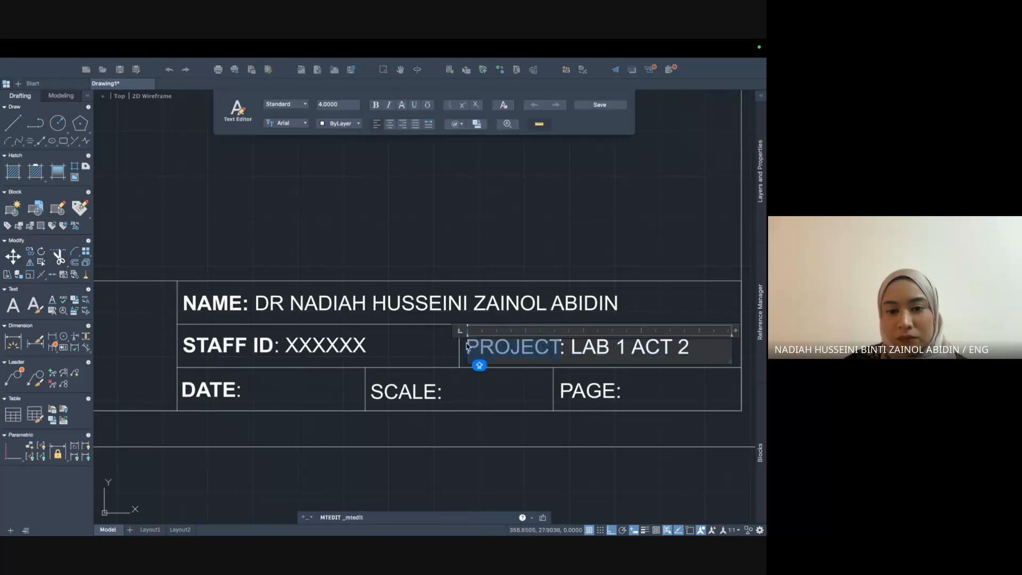
click(376, 106)
click(596, 387)
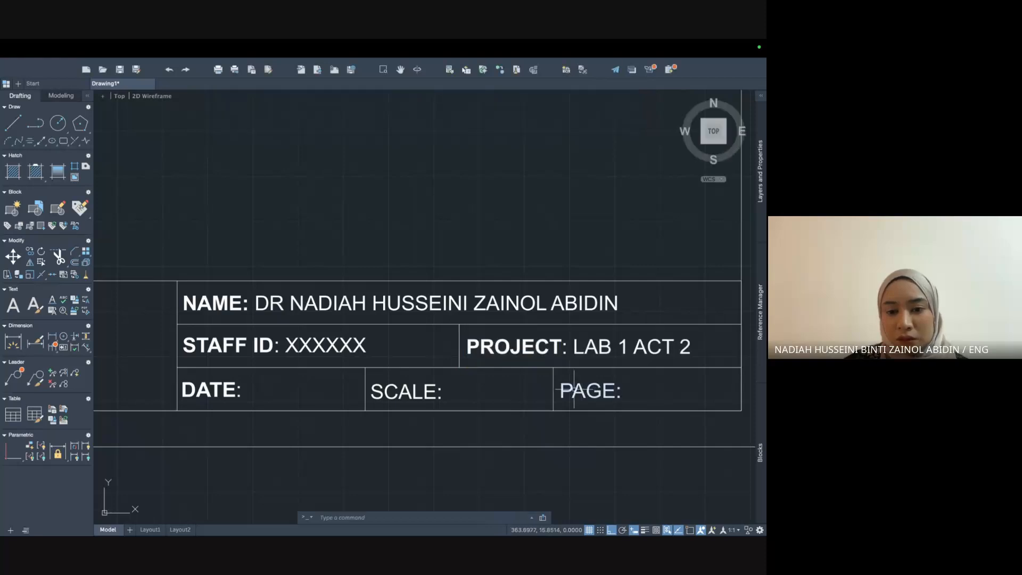
double_click(574, 389)
drag(561, 388, 613, 391)
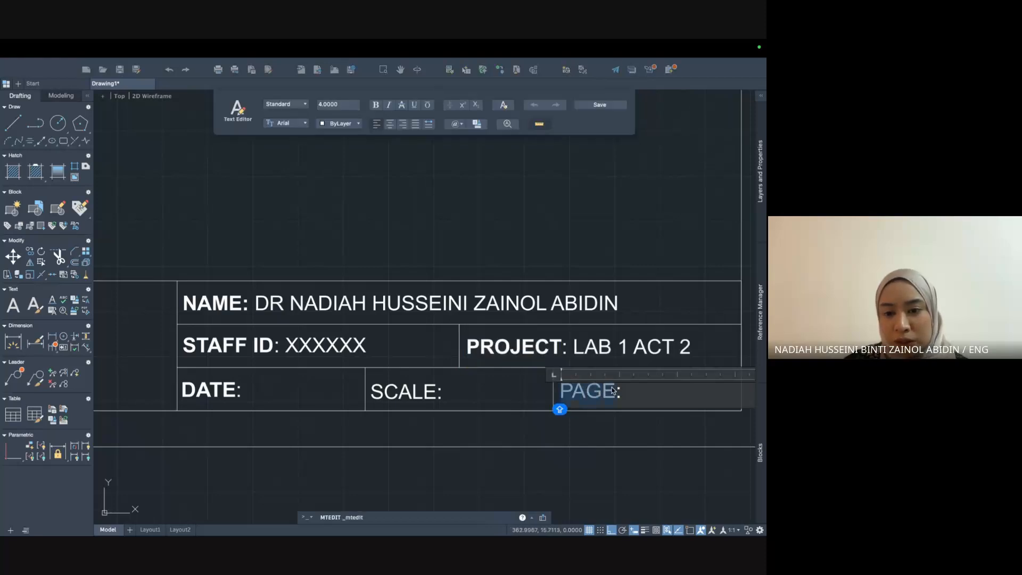
click(375, 105)
click(449, 401)
Make the SCALE label bold.
double_click(434, 393)
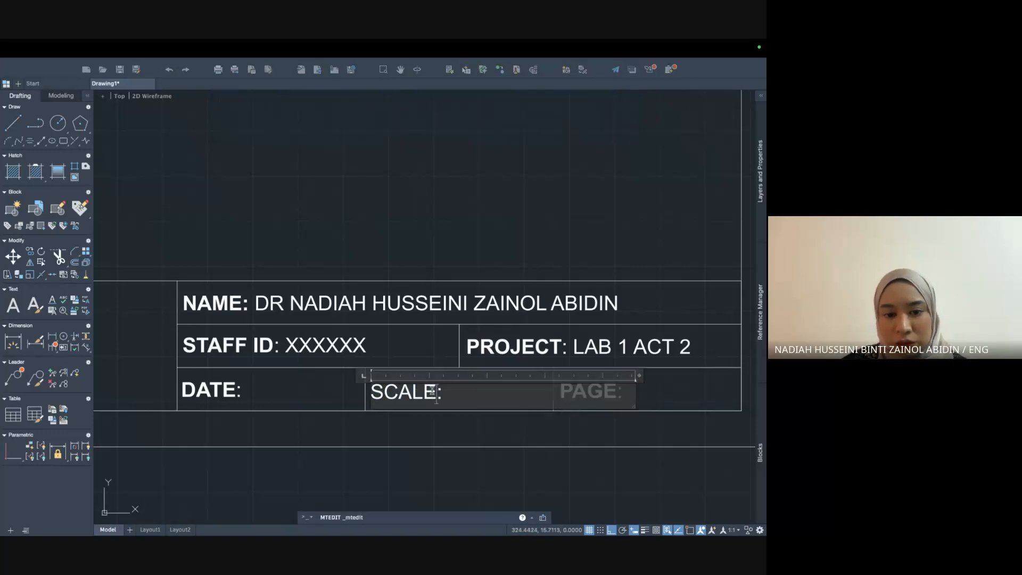
scroll(432, 391, up, 2)
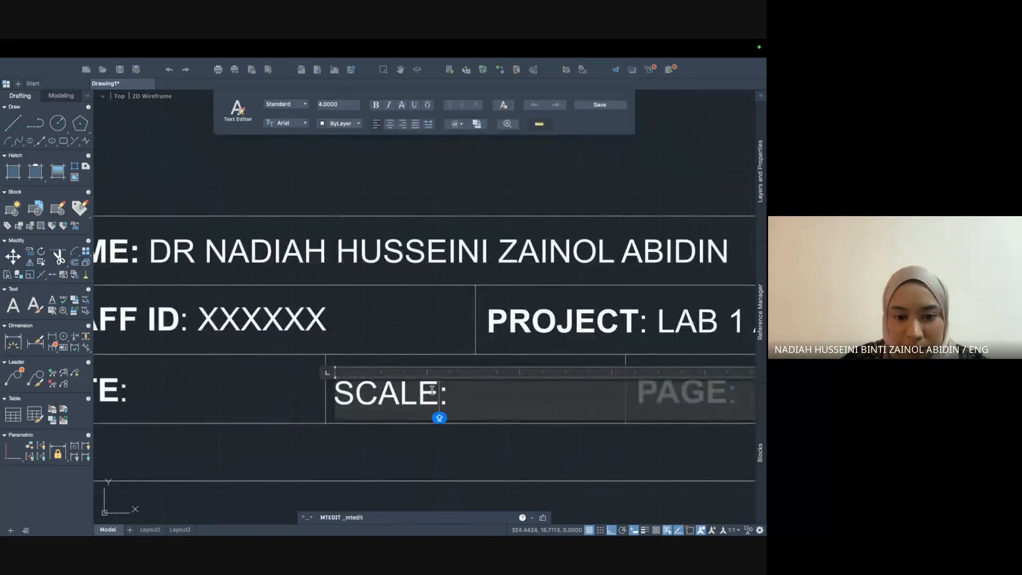
drag(437, 393, 331, 393)
key(super+b)
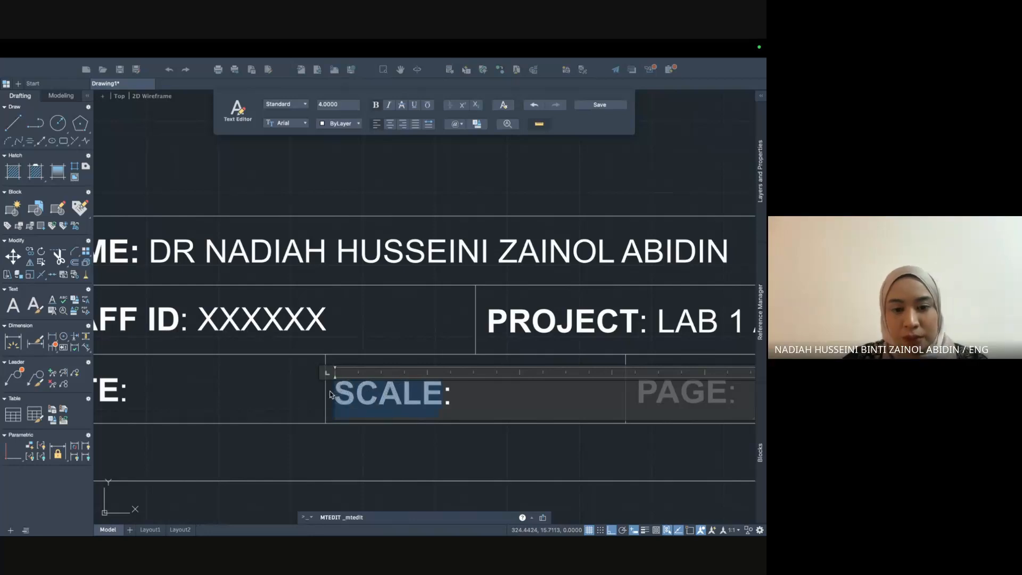
click(519, 435)
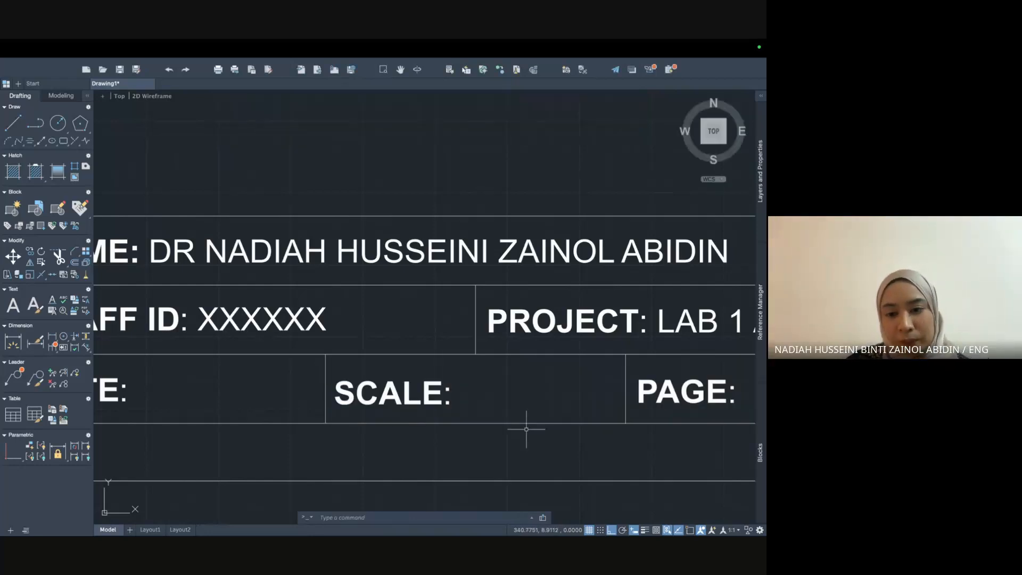
scroll(527, 426, down, 2)
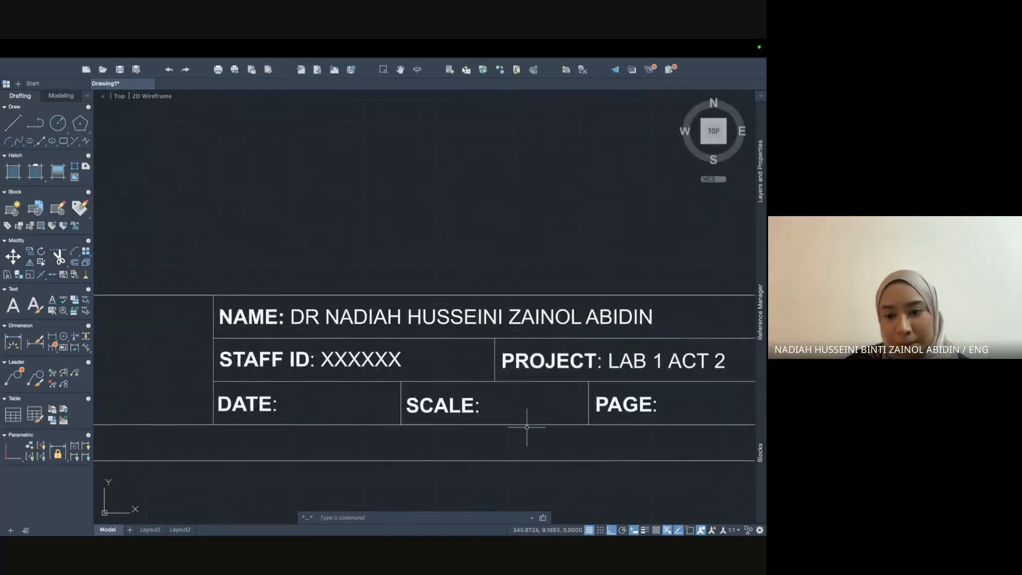
Enter 20/03/25, 1:1 and 1/1 after the DATE, SCALE and PAGE labels.
double_click(275, 401)
text(20 MAR)
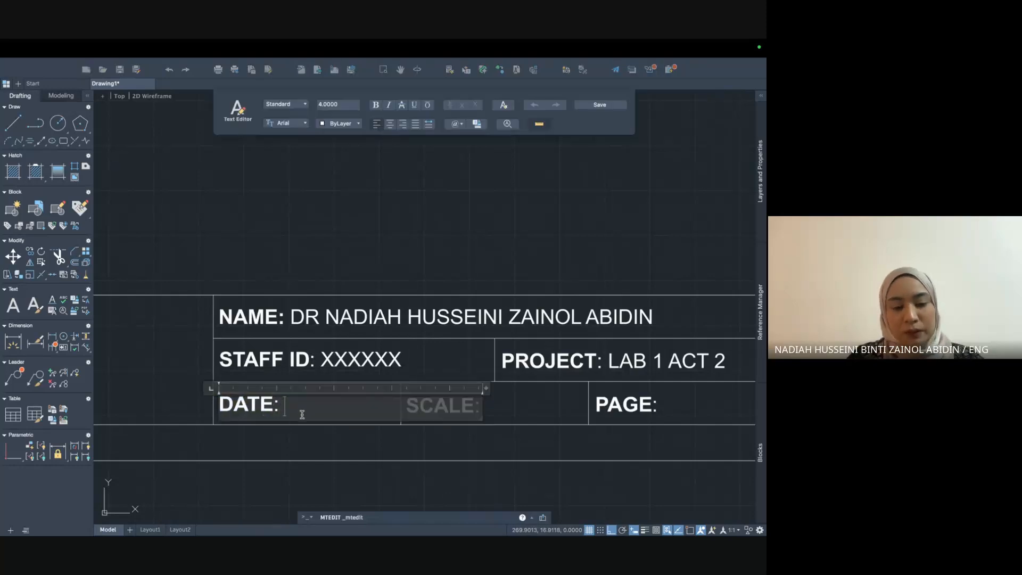
text(CH 2)
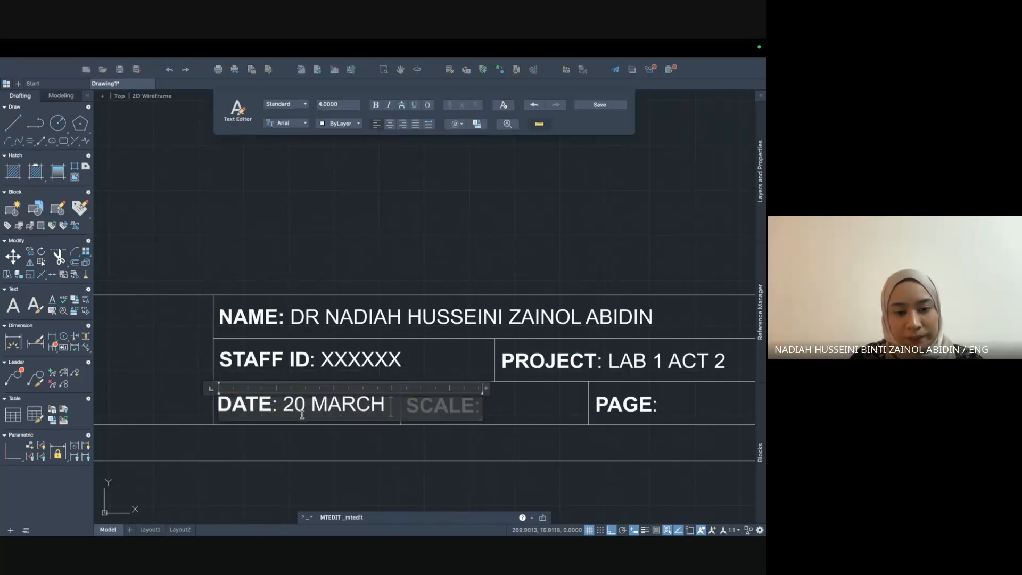
key(BackSpace)
key(BackSpace)
key(BackSpace)
key(BackSpace)
key(BackSpace)
key(BackSpace)
key(BackSpace)
key(BackSpace)
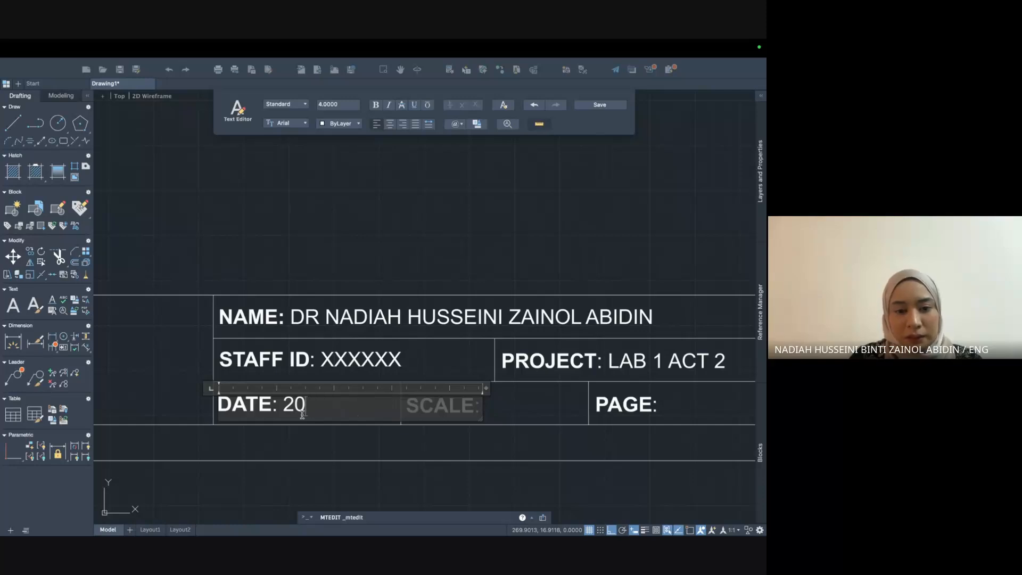
text(/03/25)
double_click(465, 413)
click(500, 410)
double_click(474, 405)
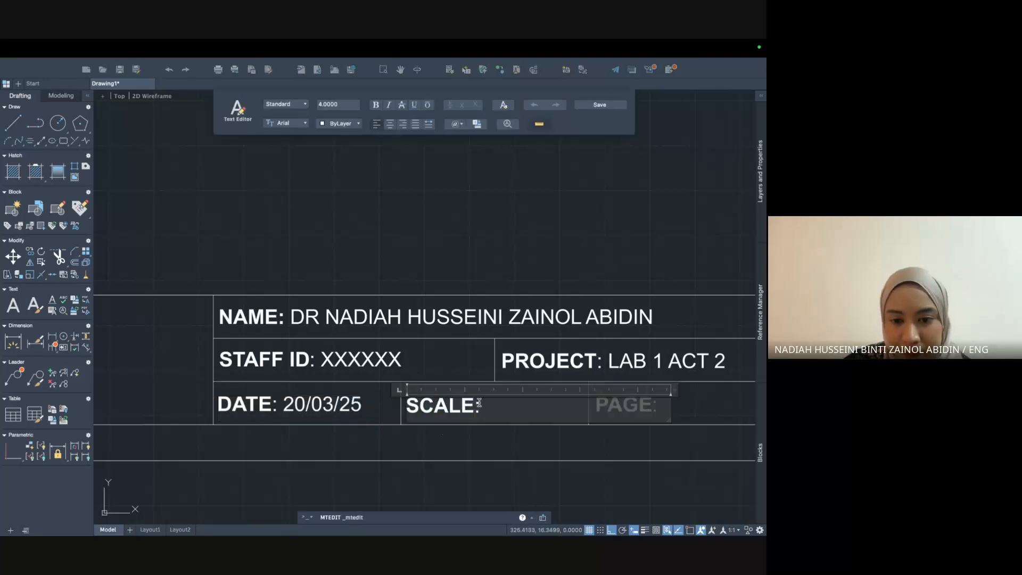
text(1:)
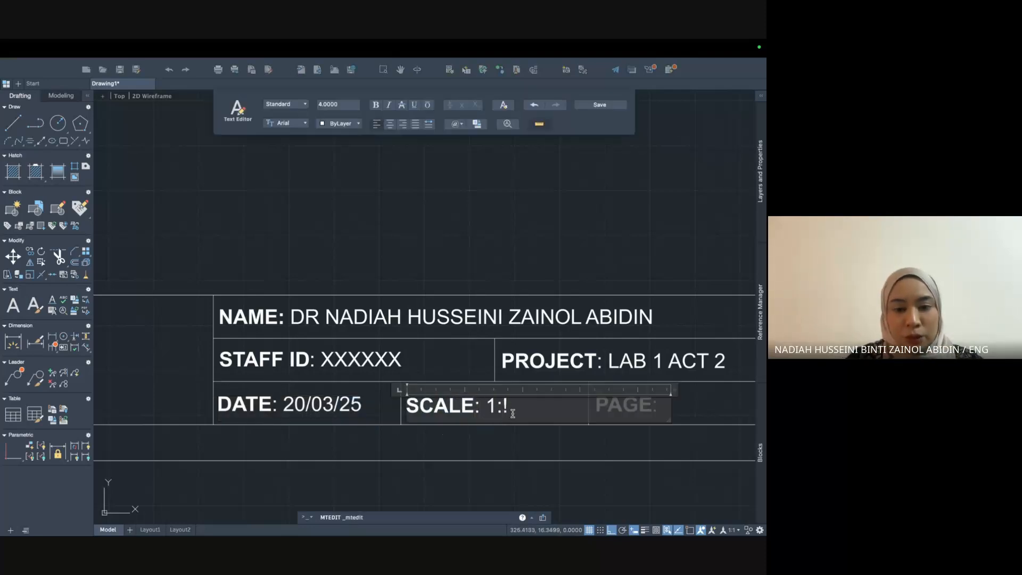
text(1)
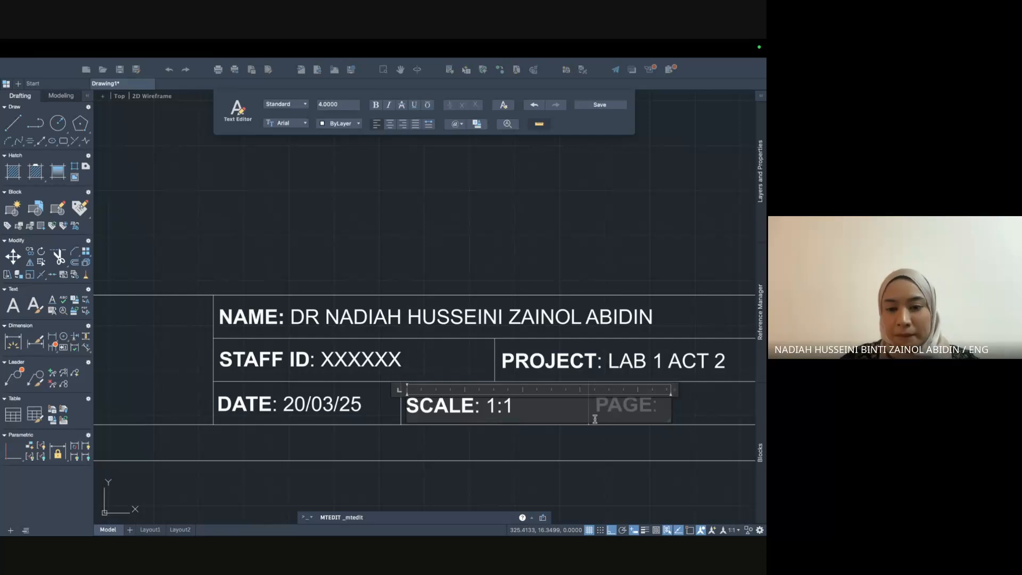
click(638, 440)
double_click(638, 406)
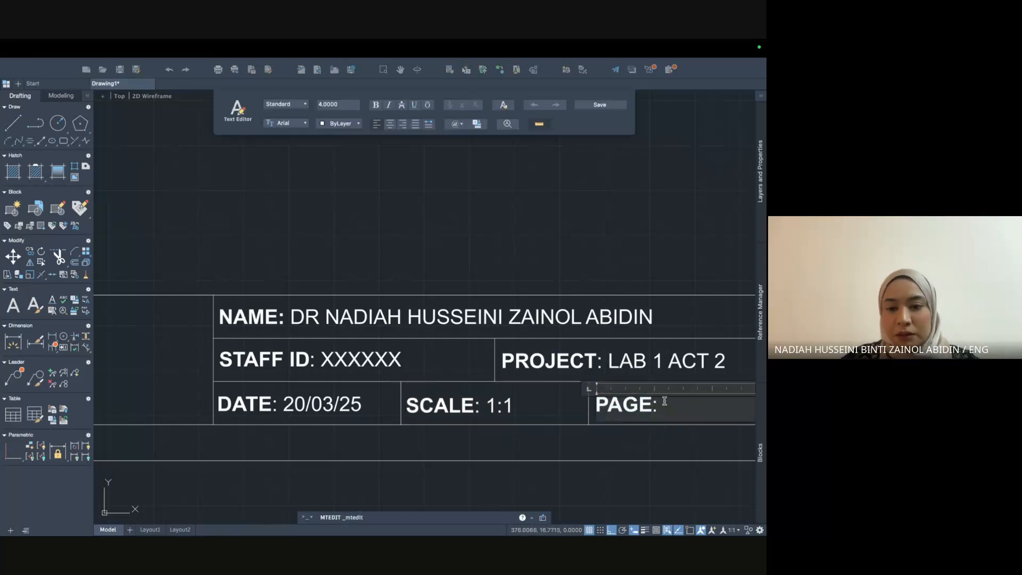
text(1)
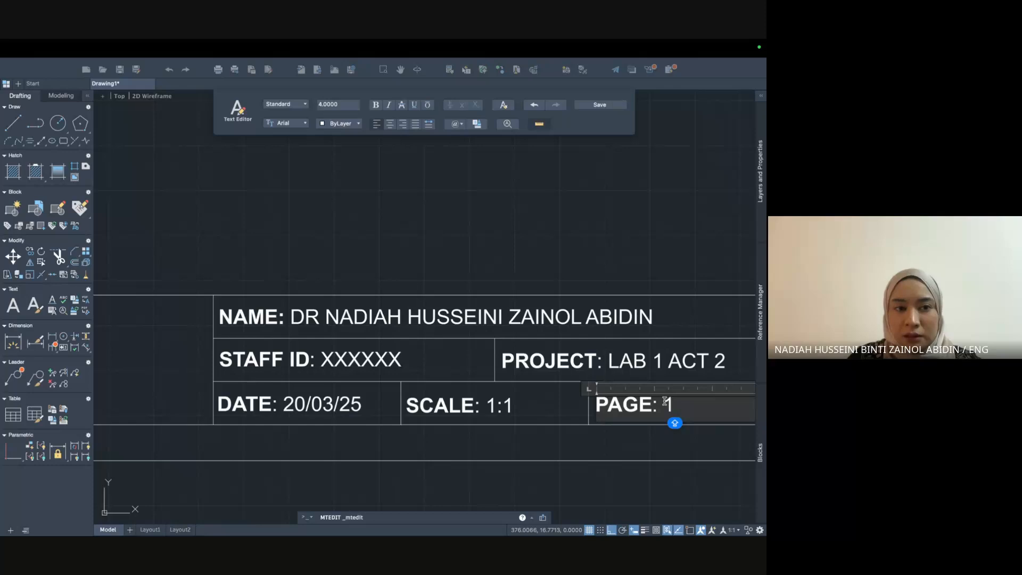
text(/1)
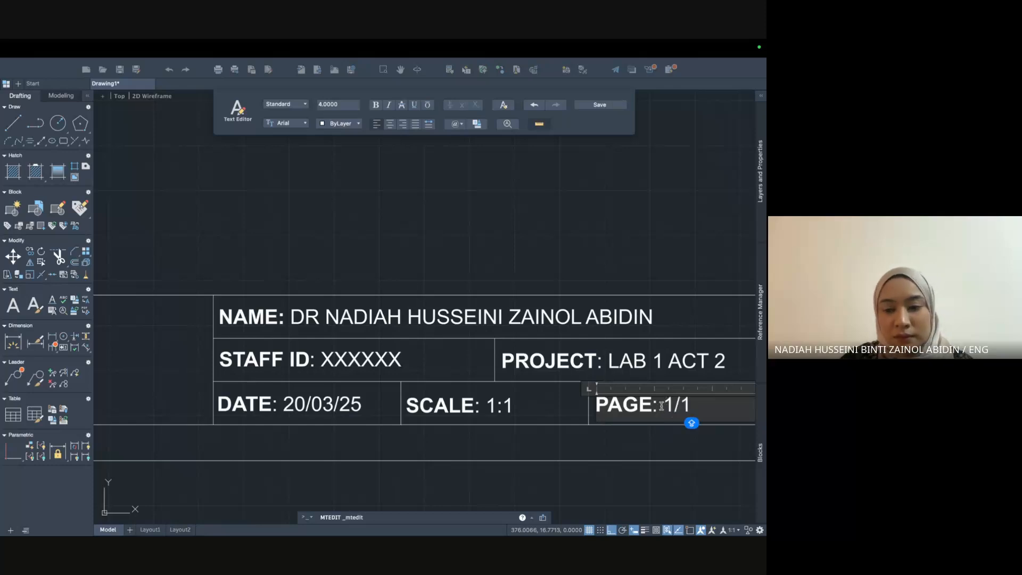
click(646, 435)
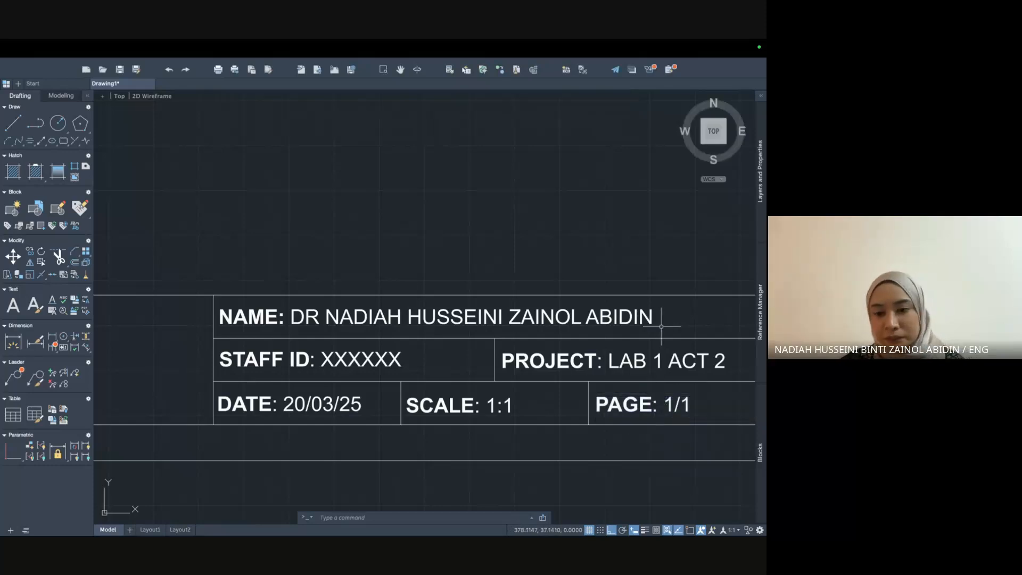
Add a text block in the empty title-block area with the department, faculty and university names in capitals.
scroll(661, 329, down, 2)
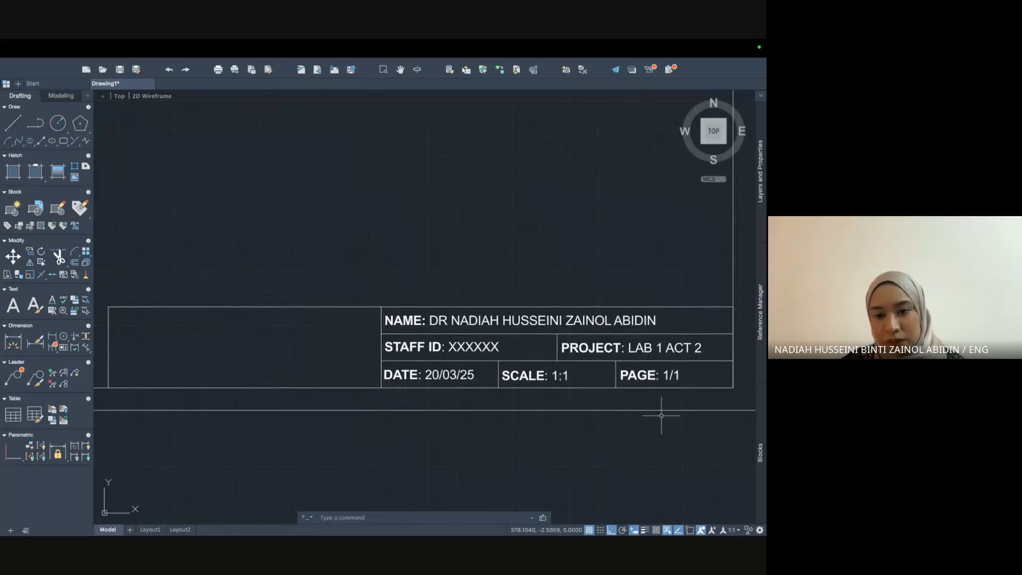
scroll(661, 415, down, 2)
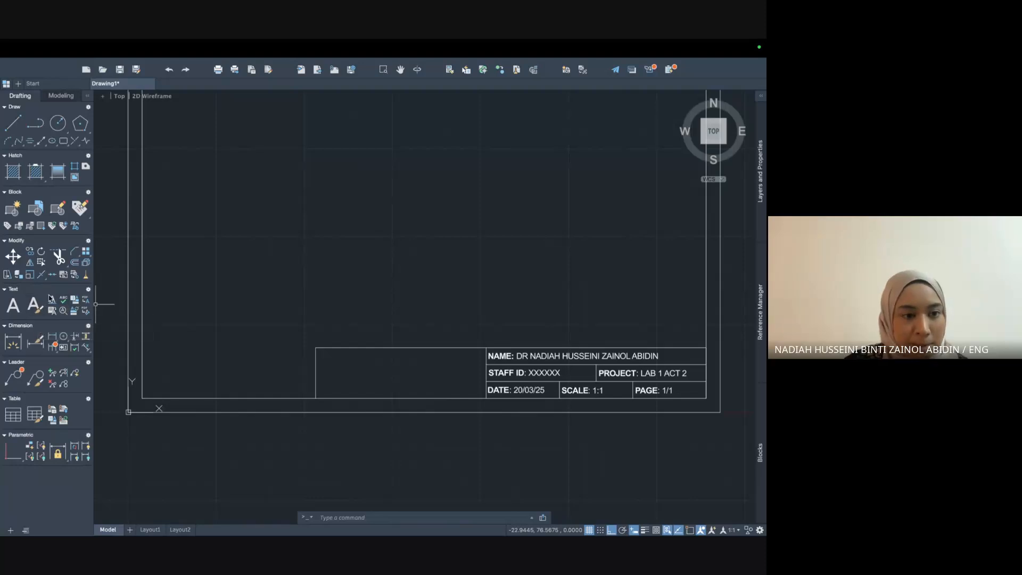
click(13, 306)
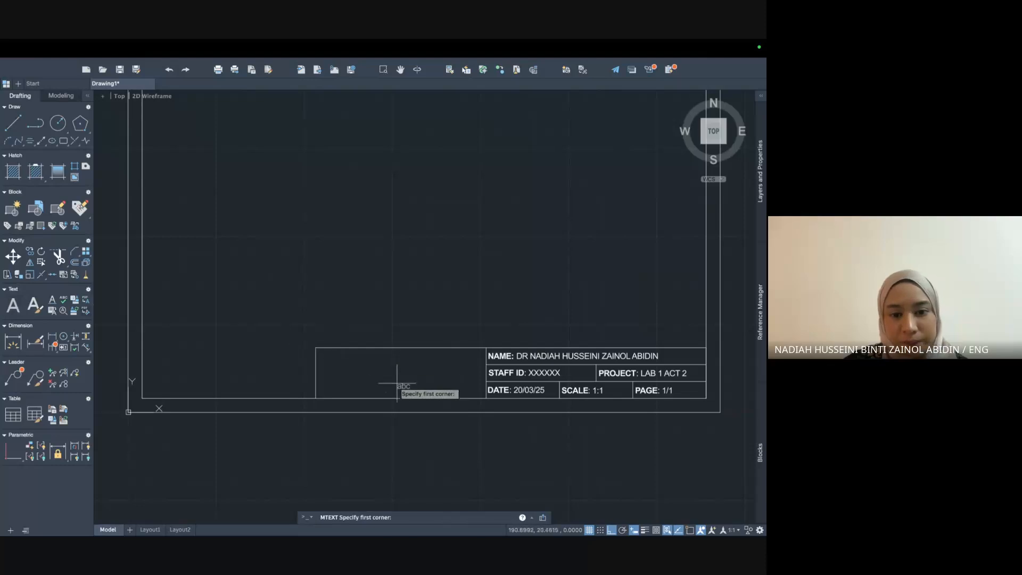
click(376, 355)
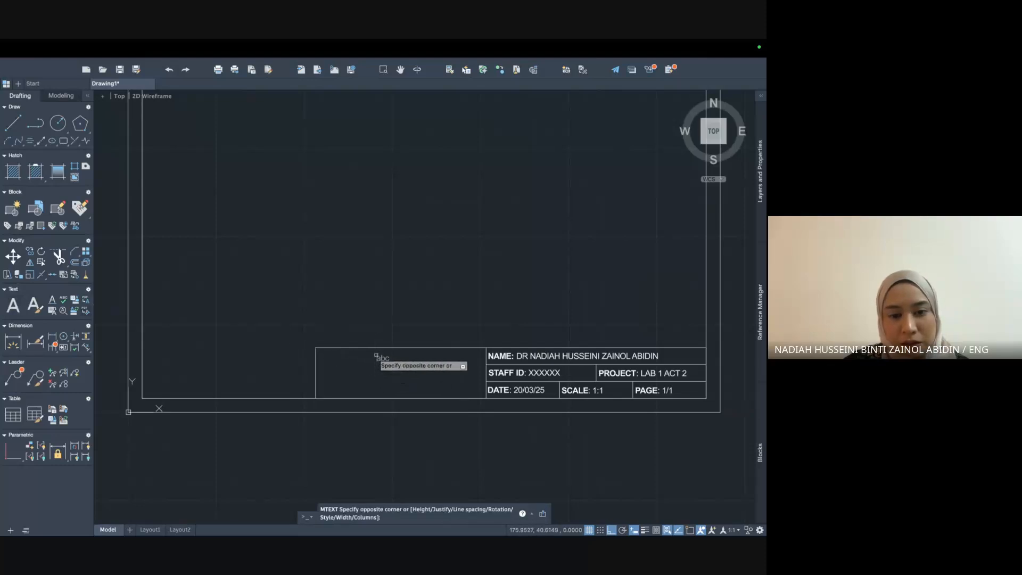
click(479, 390)
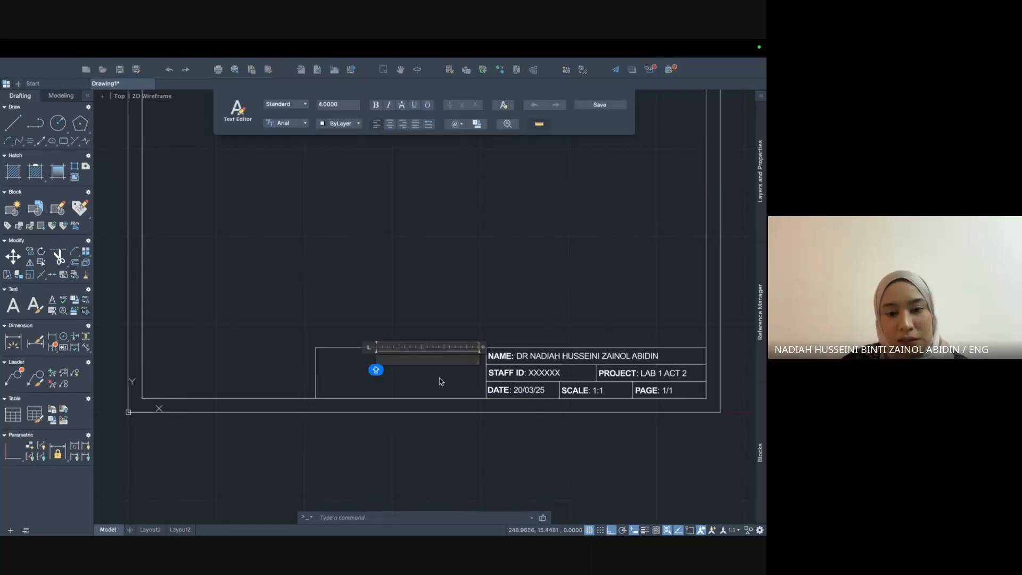
text(DEPART)
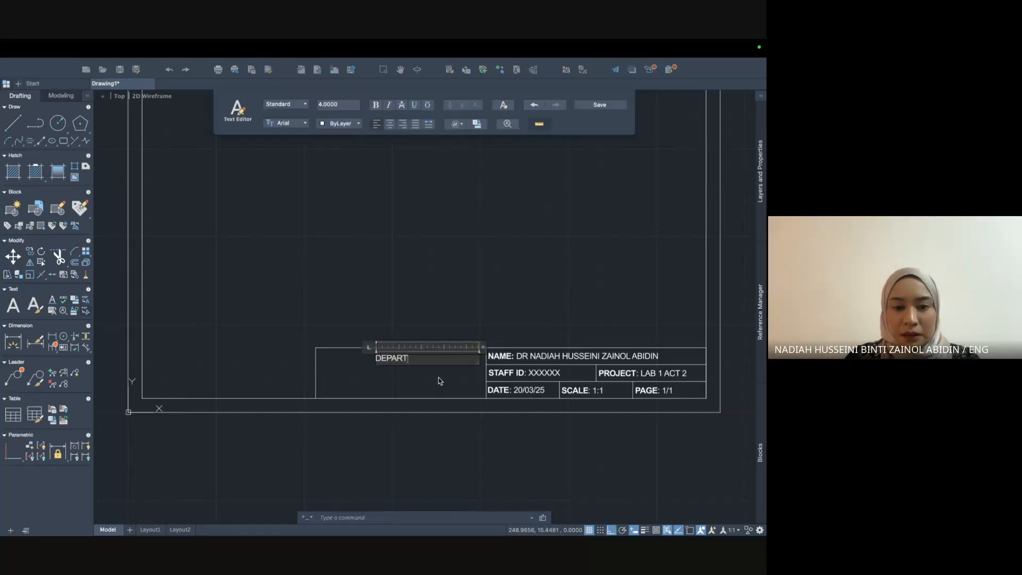
text(MENT OF COMPUTER A)
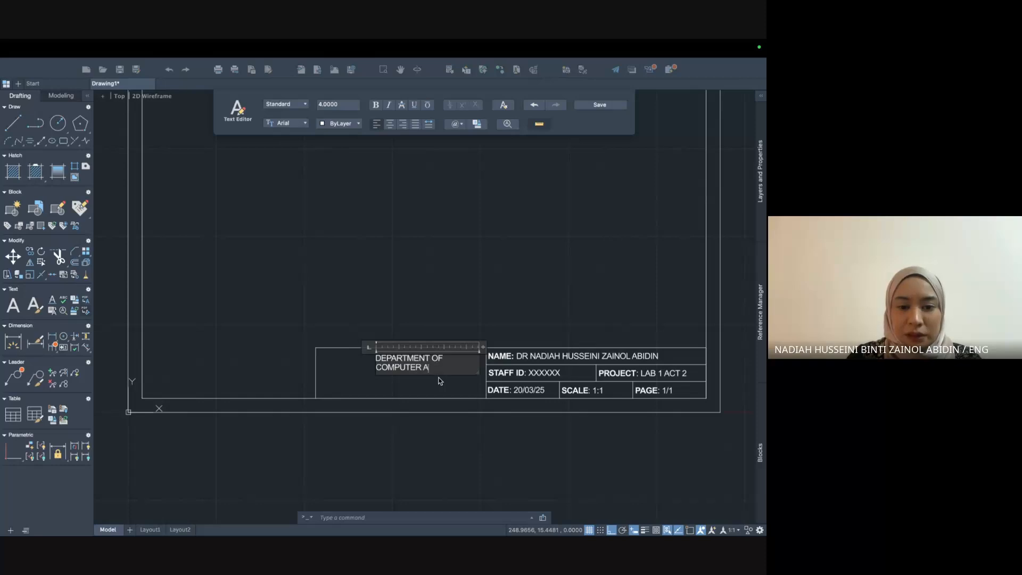
text(ND COMMUNICATION SYSTEMS ENGINEERING)
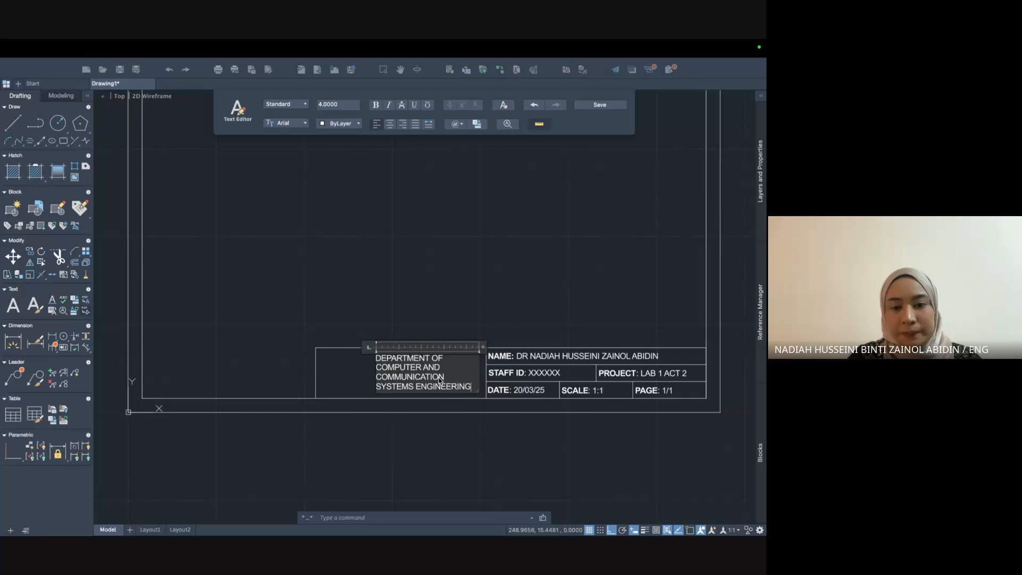
key(Caps_Lock)
text(NGINEERING,)
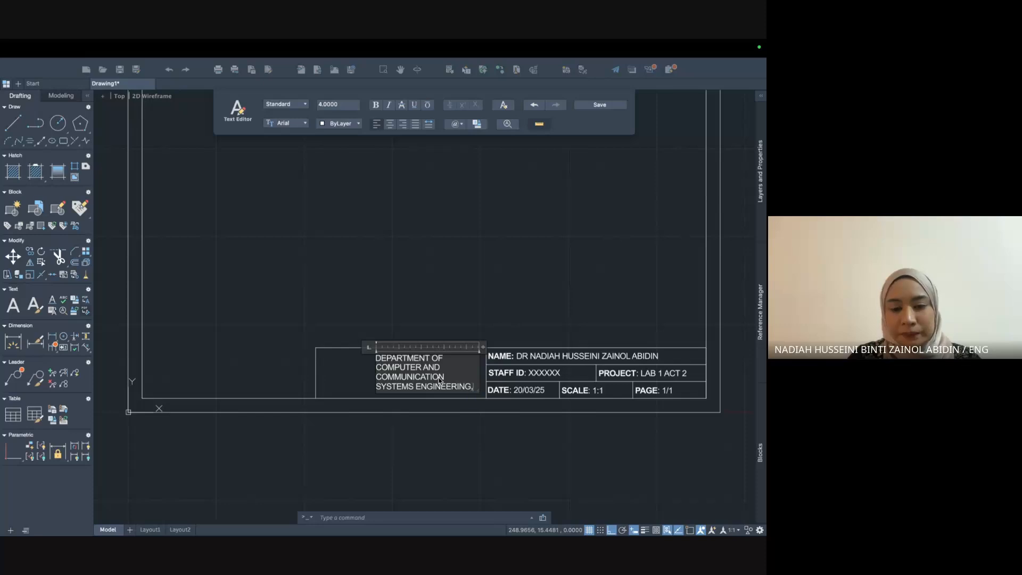
key(ctrl+Up)
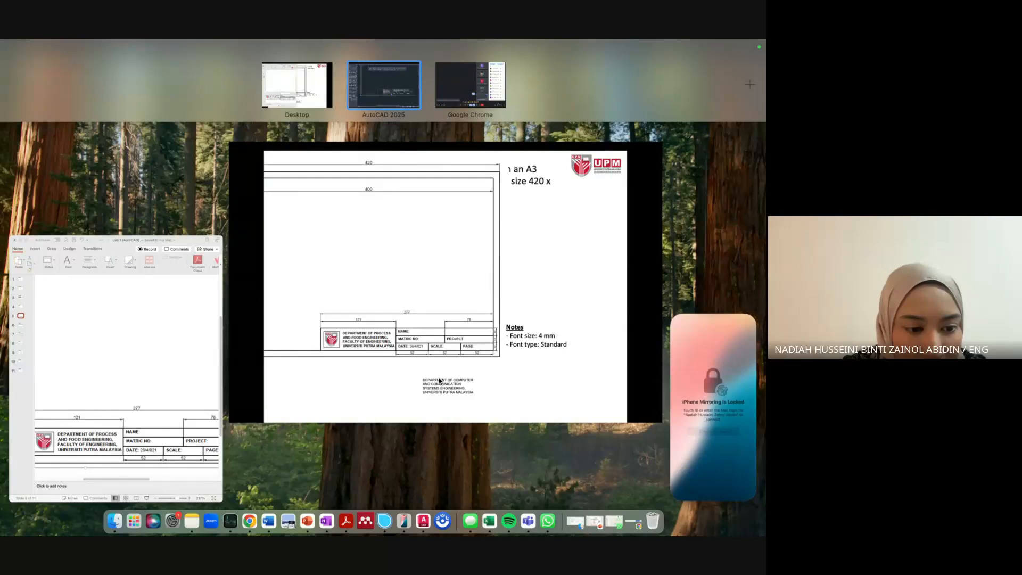
key(ctrl+Up)
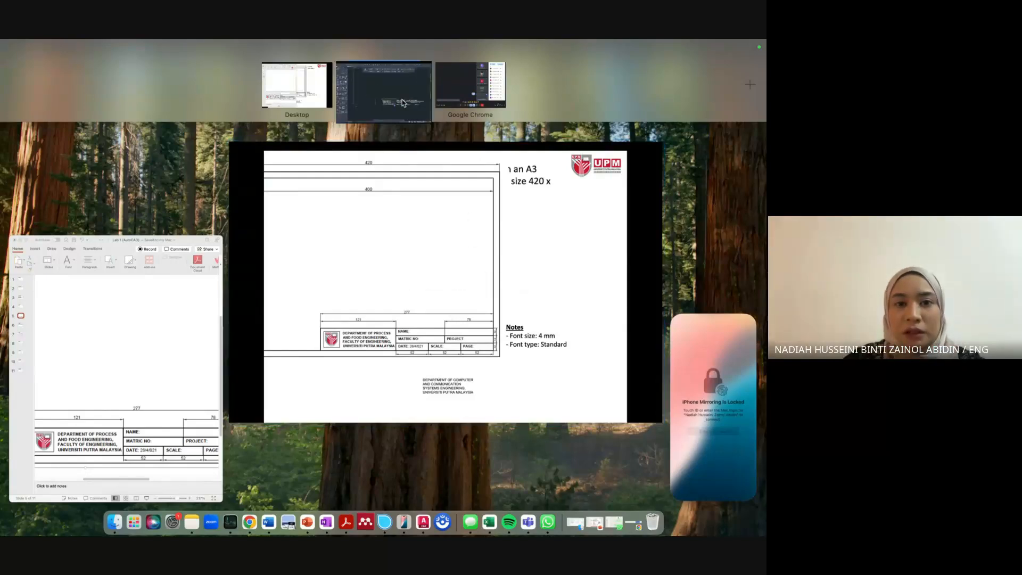
text(, FACULTY OF ENGI)
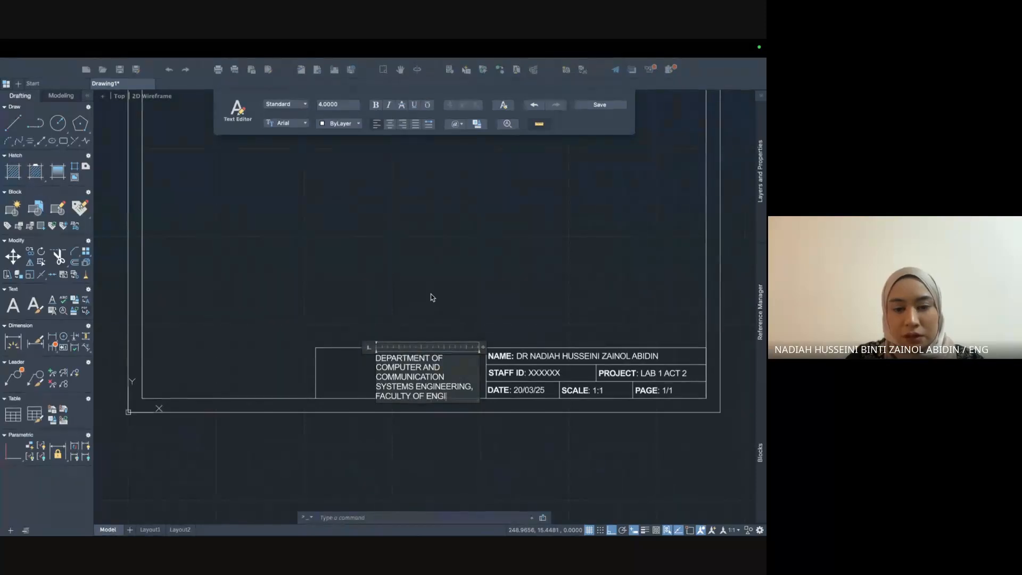
text(NEERING, UNIVER)
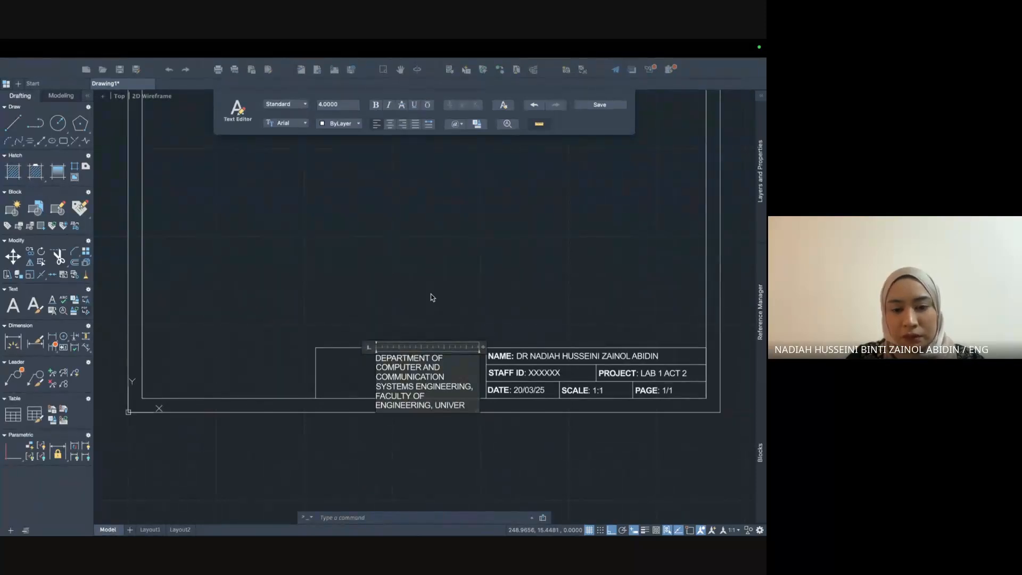
text(SITI PUTRA MALAYSIA)
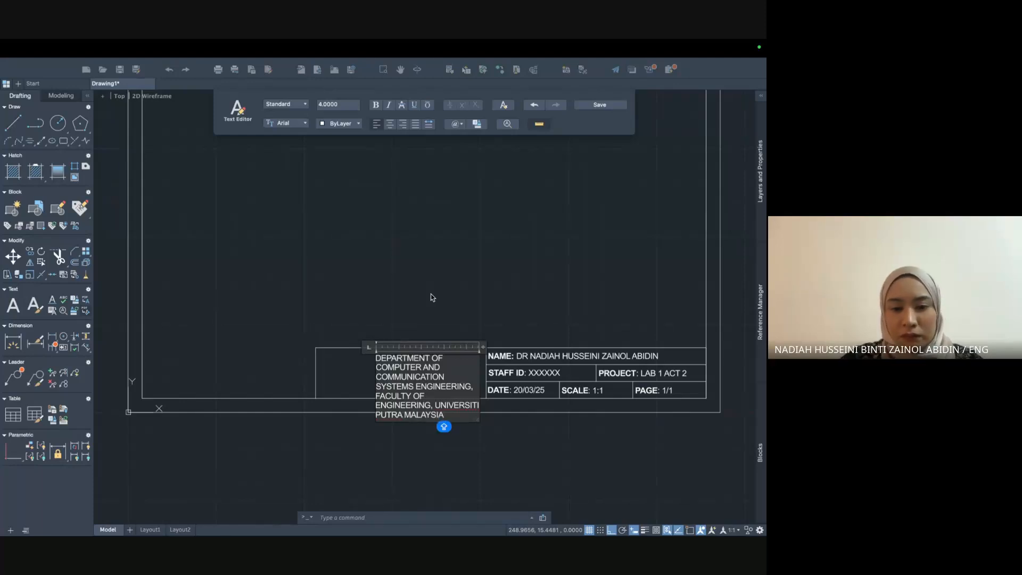
click(455, 344)
click(455, 387)
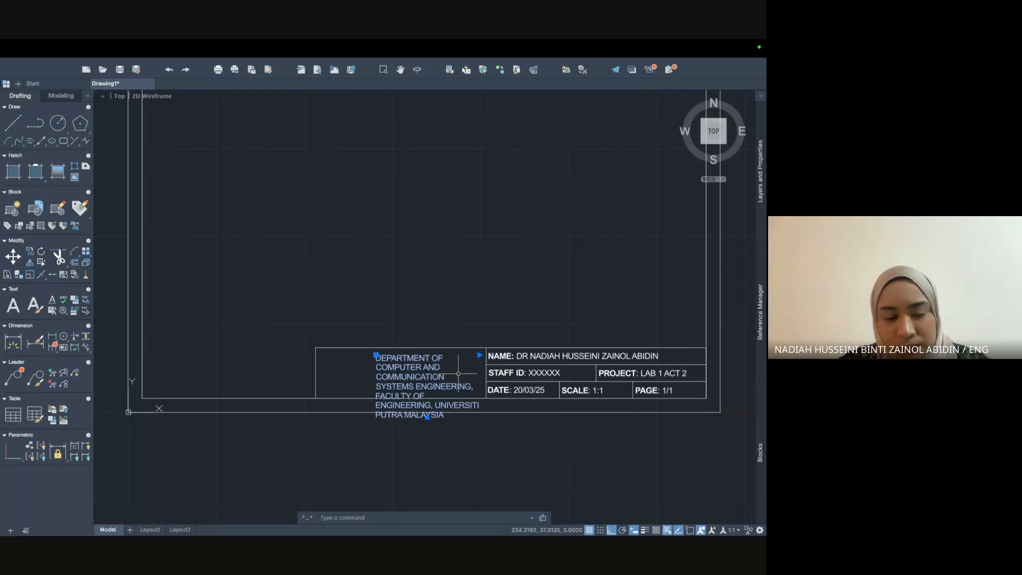
Check the reference slide and trial-widen the department text, undoing the first width attempt.
key(ctrl+Up)
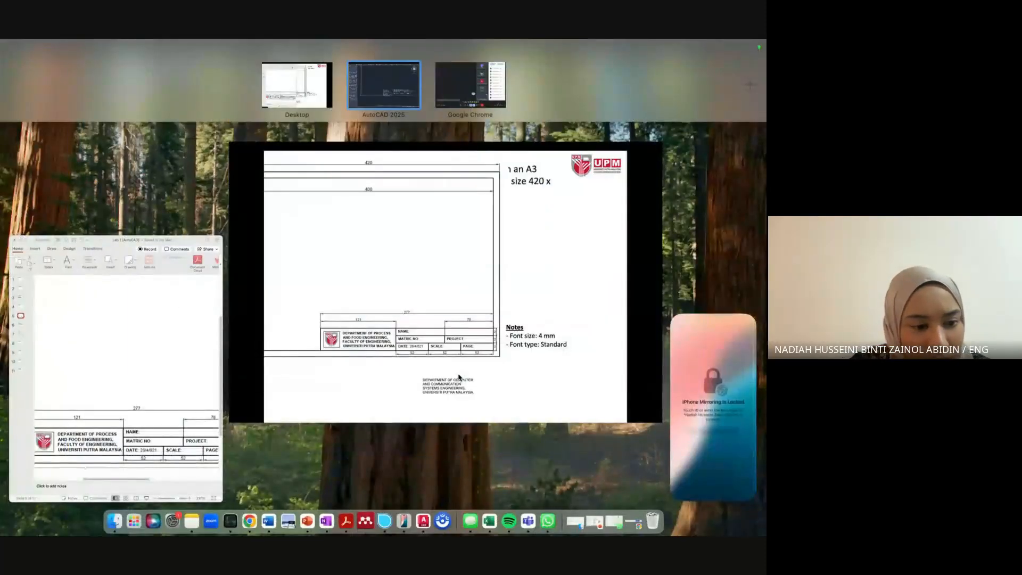
click(395, 102)
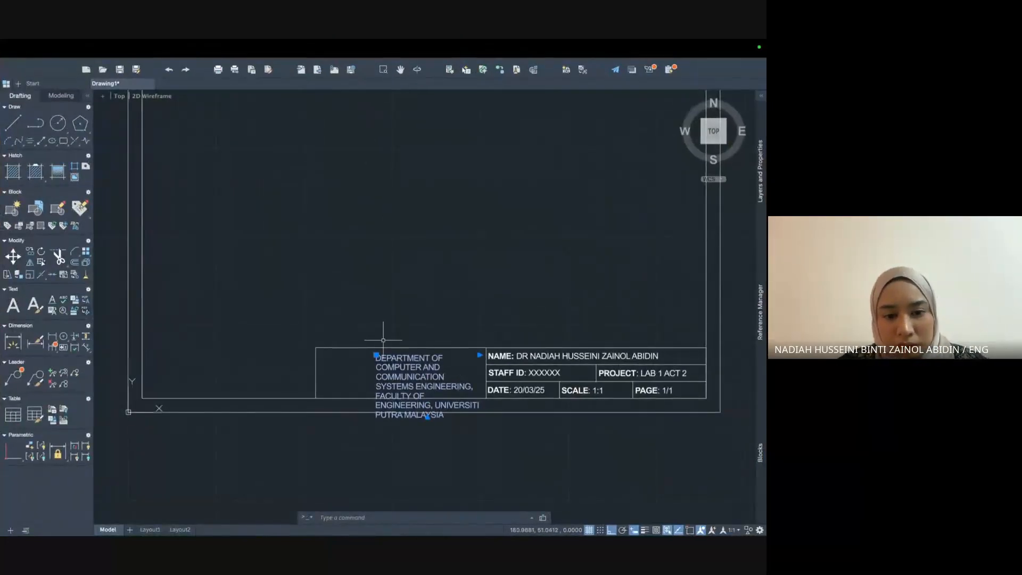
click(376, 355)
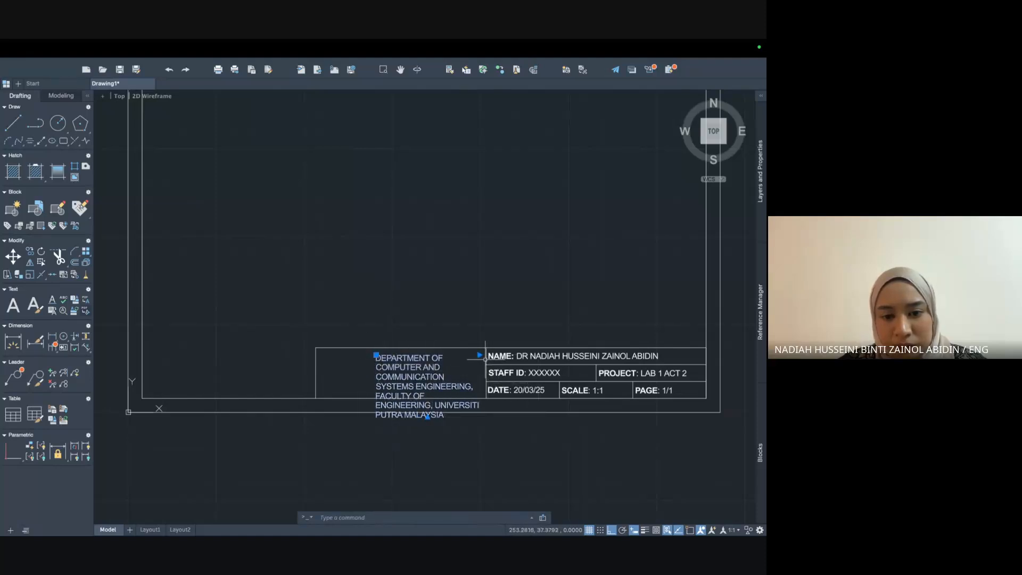
click(514, 356)
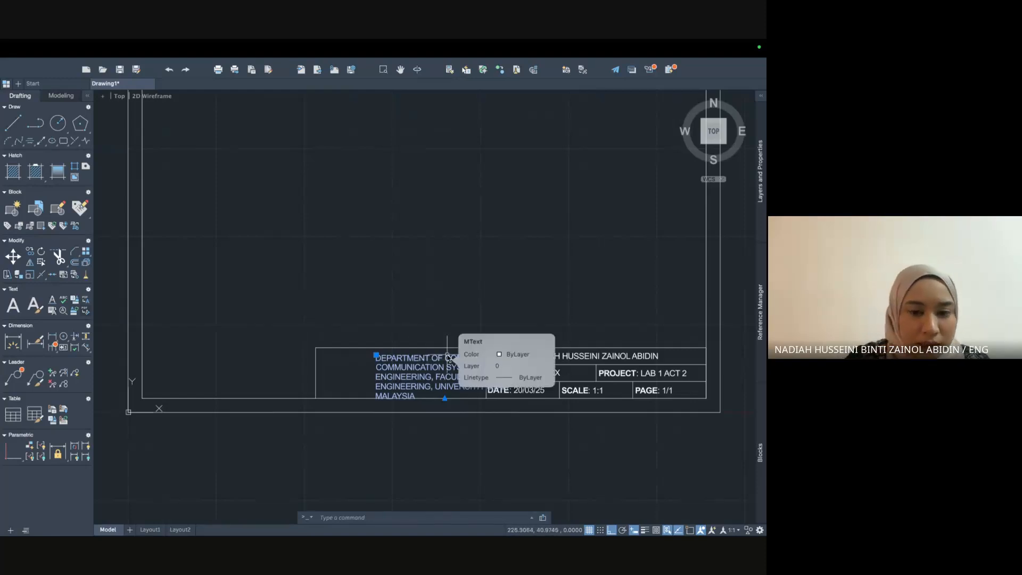
key(super+z)
click(431, 366)
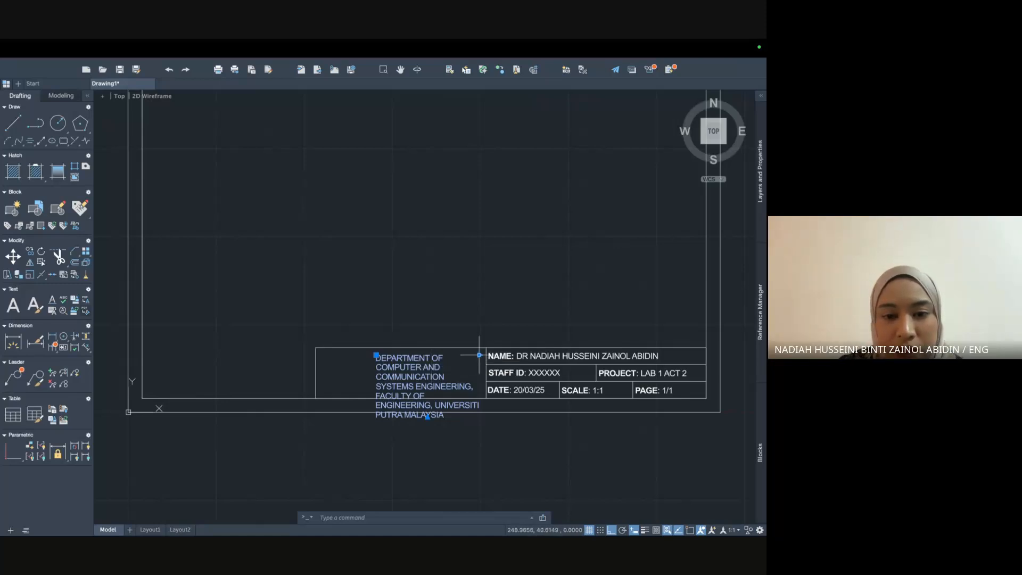
click(480, 354)
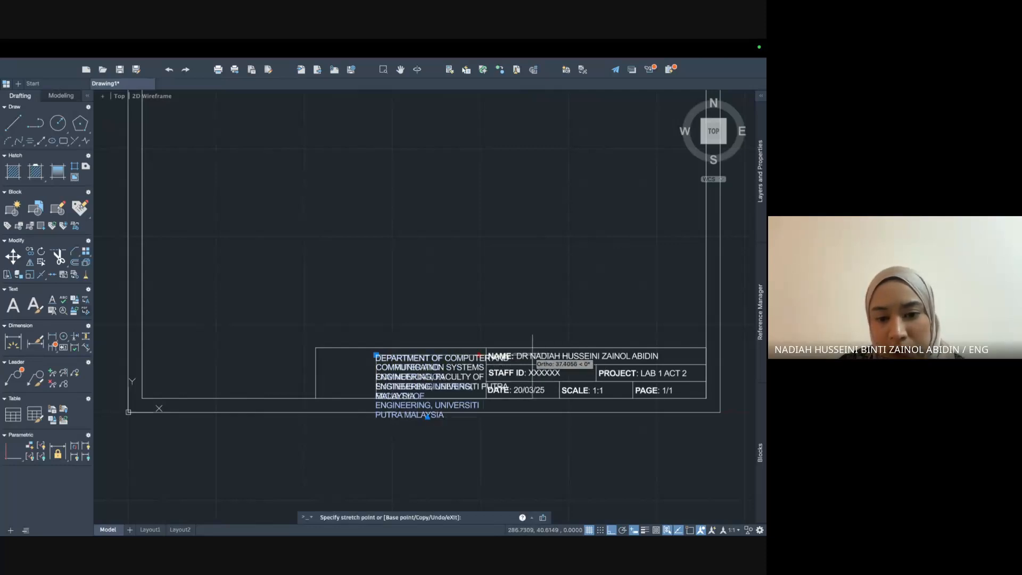
click(548, 363)
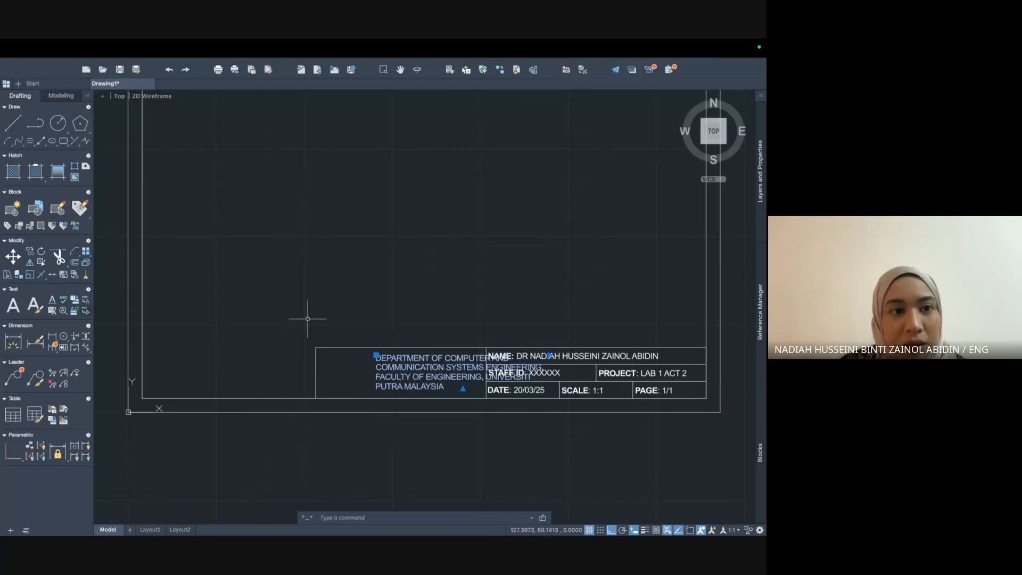
Recheck the reference and narrow the department text so it ends just before the NAME column.
key(ctrl+Up)
click(400, 72)
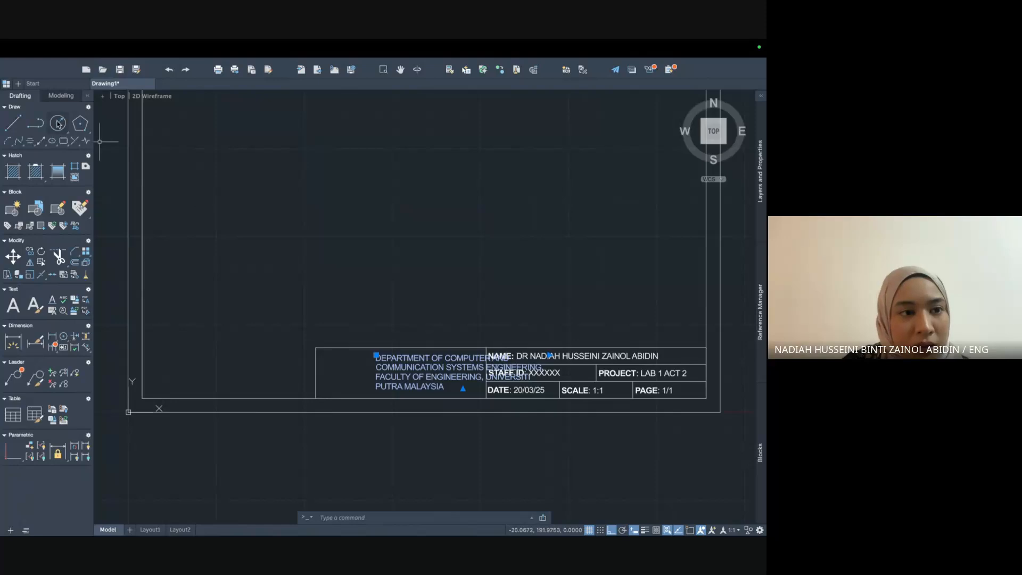
key(ctrl+Up)
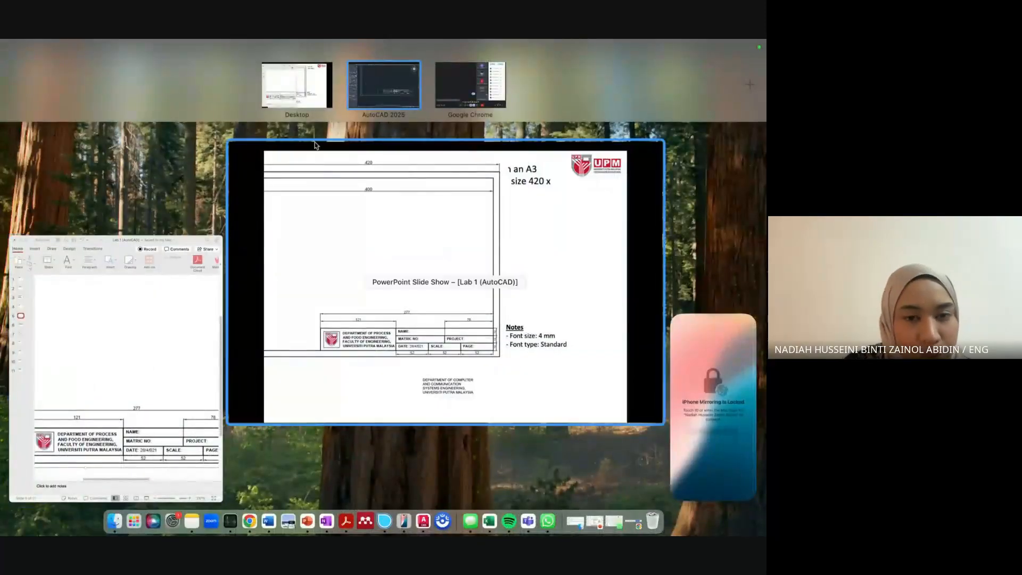
click(408, 81)
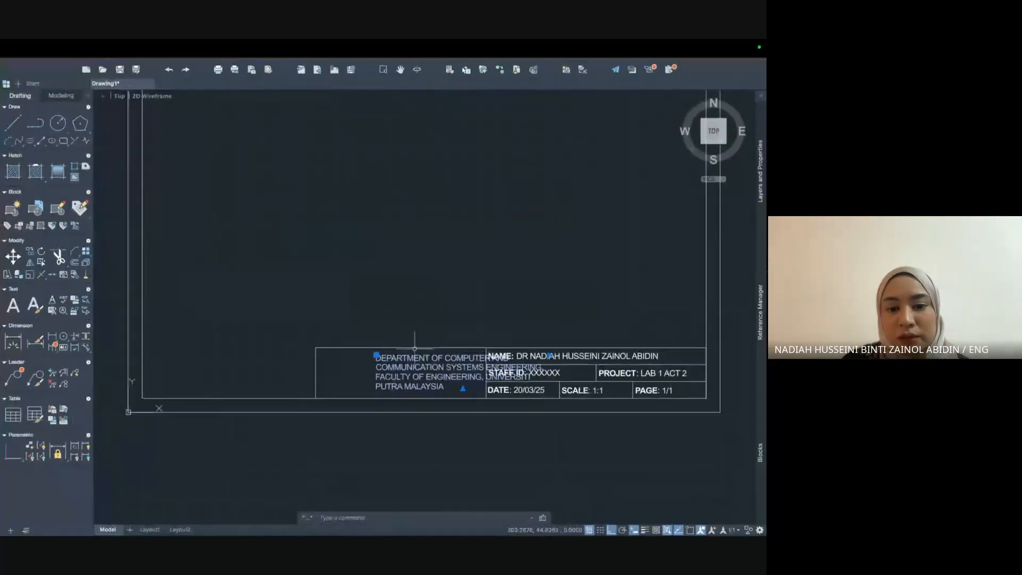
click(376, 355)
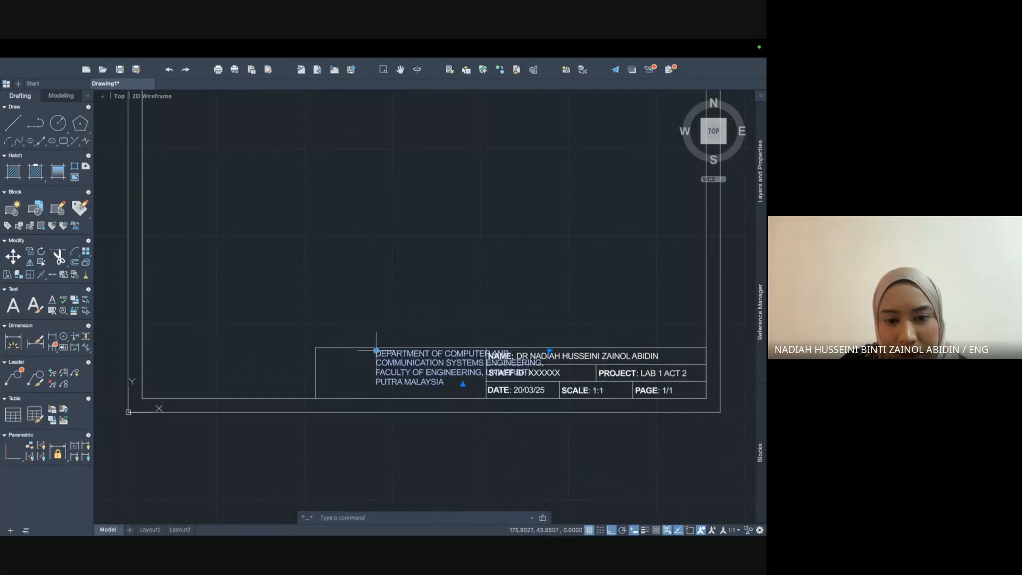
click(485, 349)
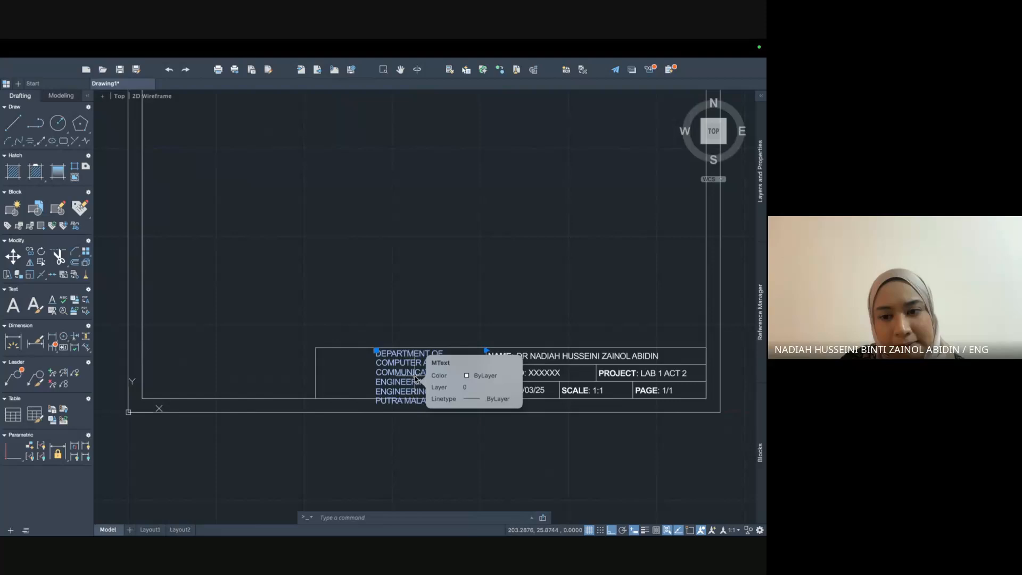
Select all the department text and set its height to 3 in the Text Editor.
double_click(402, 365)
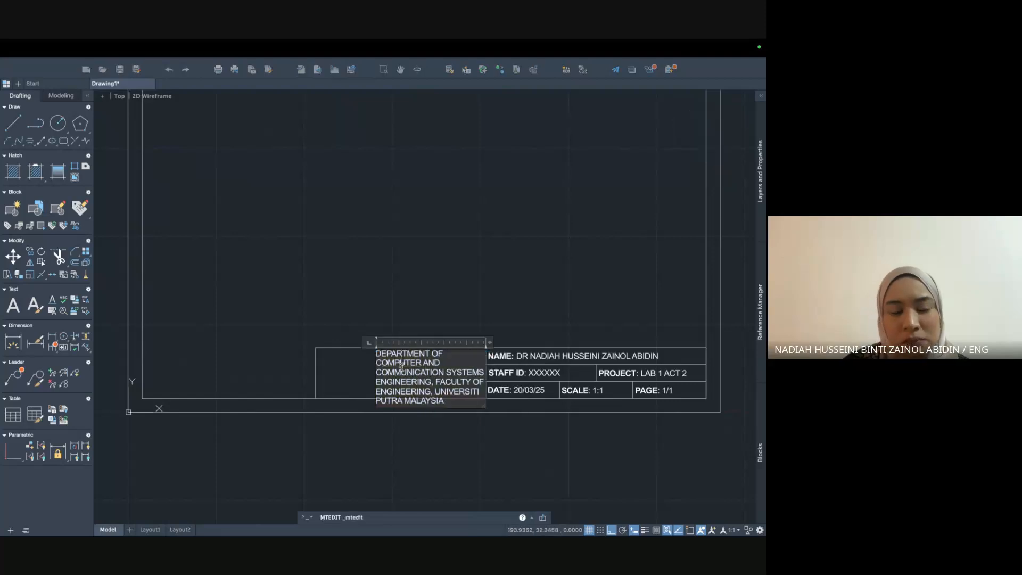
drag(445, 402, 387, 355)
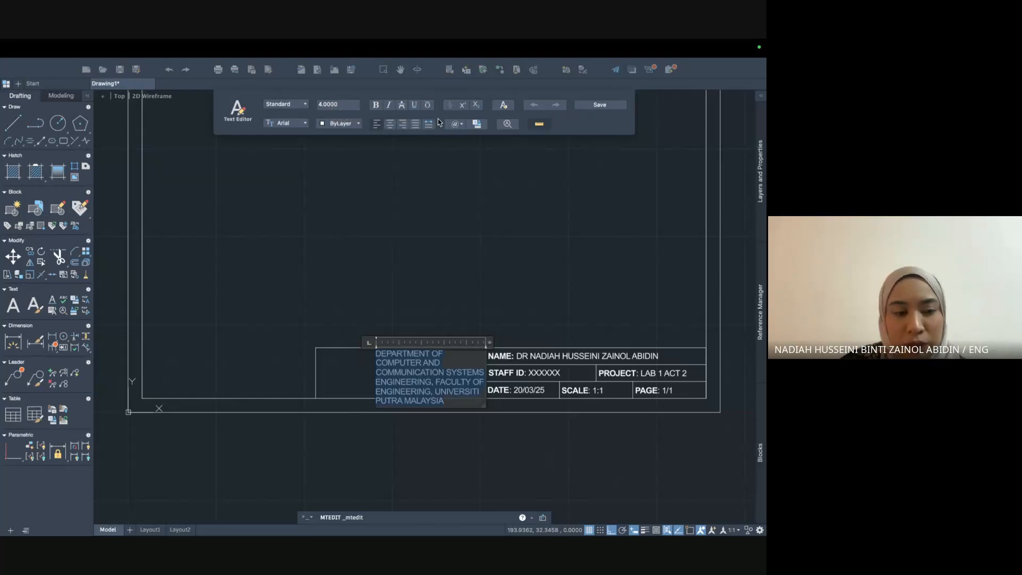
click(322, 105)
key(BackSpace)
text(3)
key(Return)
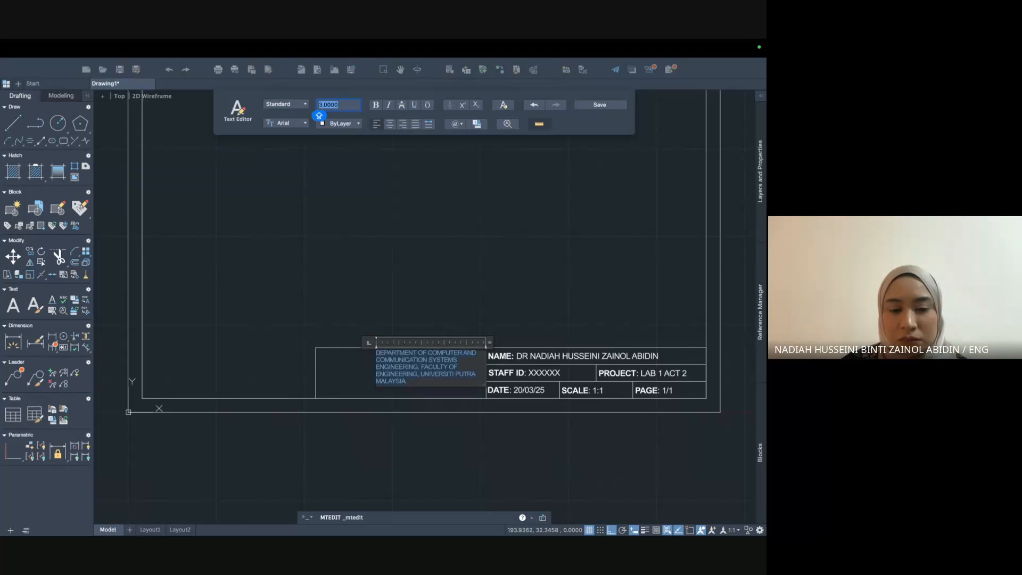
click(525, 266)
Nudge the department text's corner grip to reposition it slightly in the title block.
click(431, 374)
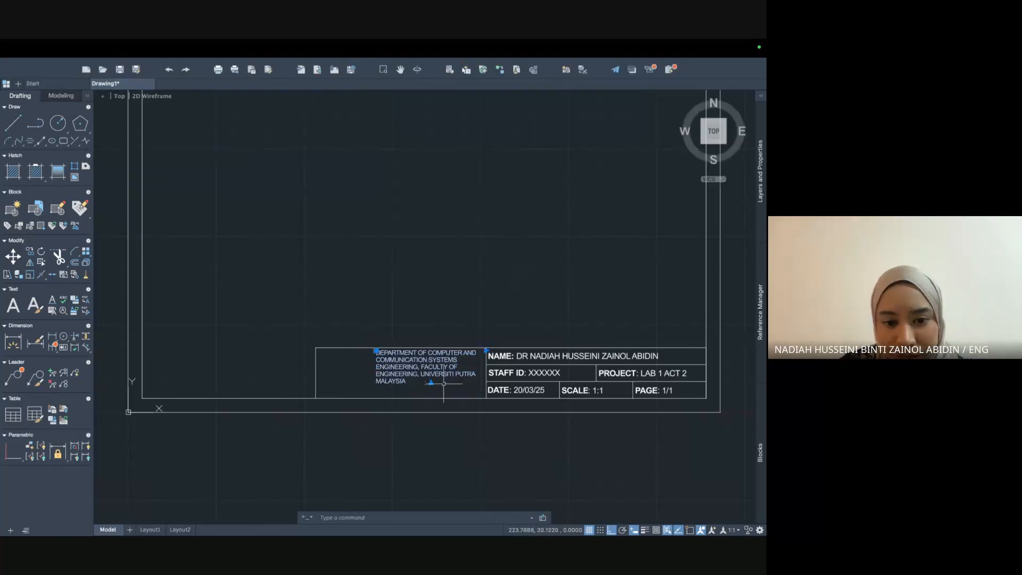
click(375, 351)
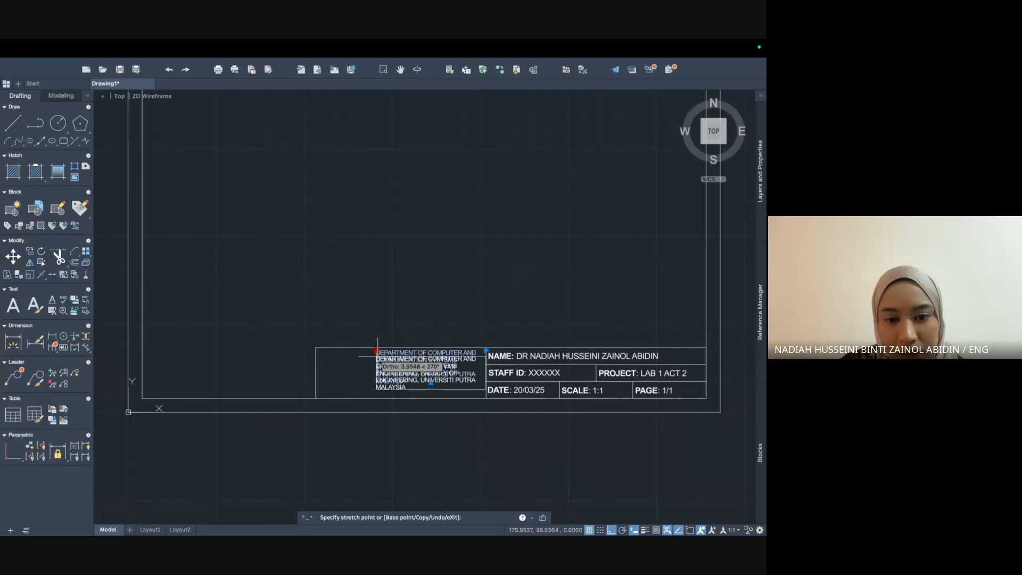
click(376, 358)
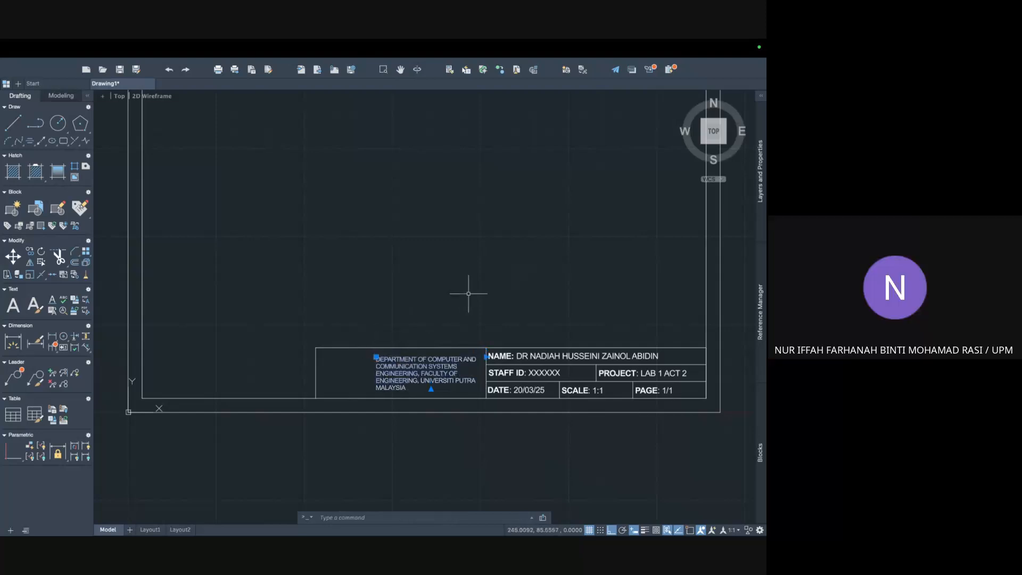
key(Escape)
click(387, 360)
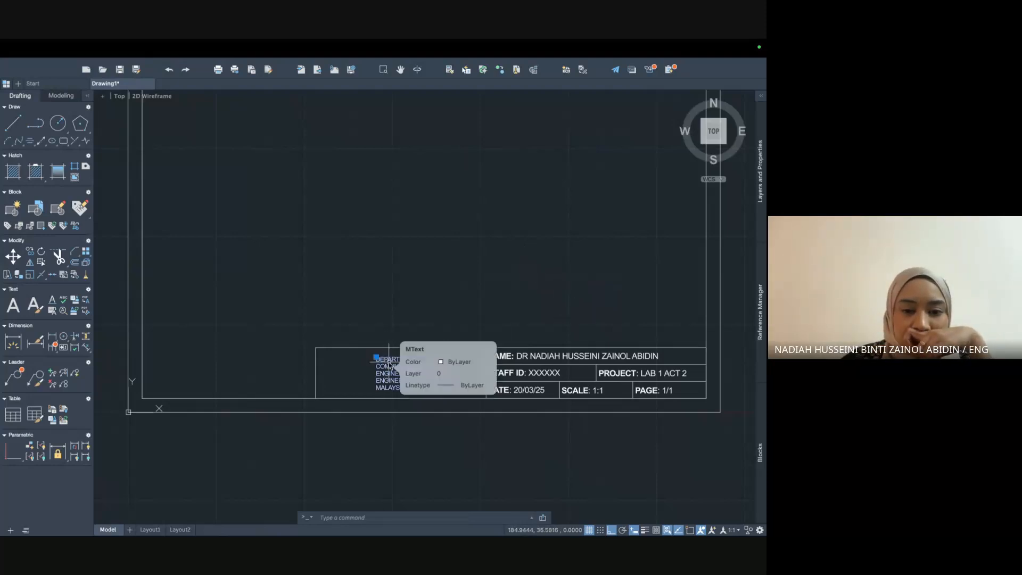
right_click(389, 365)
key(Escape)
Reopen the department text and apply a 3.5 text height to all of it.
double_click(390, 362)
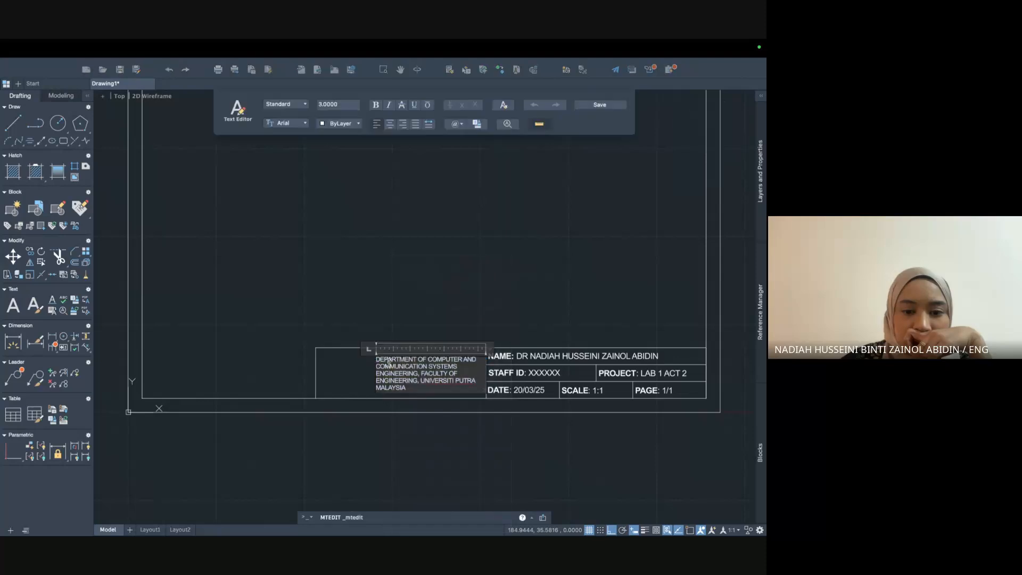
click(325, 103)
text(3.5)
key(Return)
drag(406, 388, 377, 361)
key(Caps_Lock)
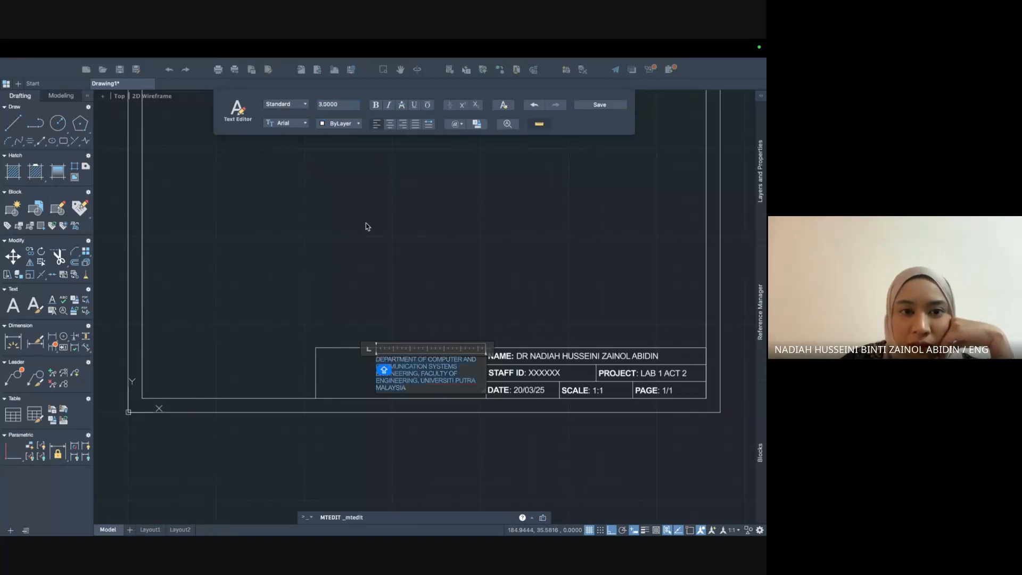
click(345, 106)
key(BackSpace)
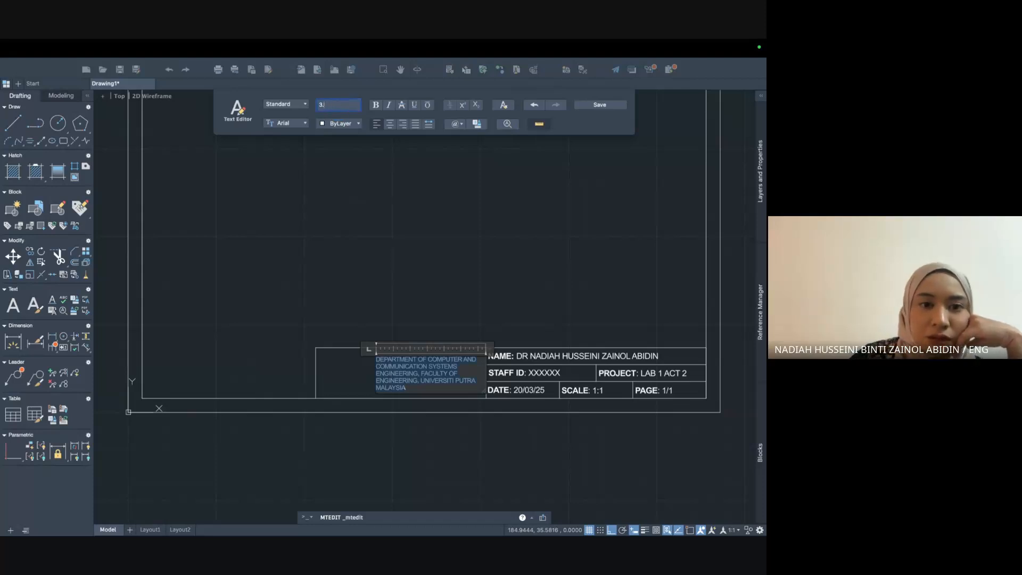
key(Return)
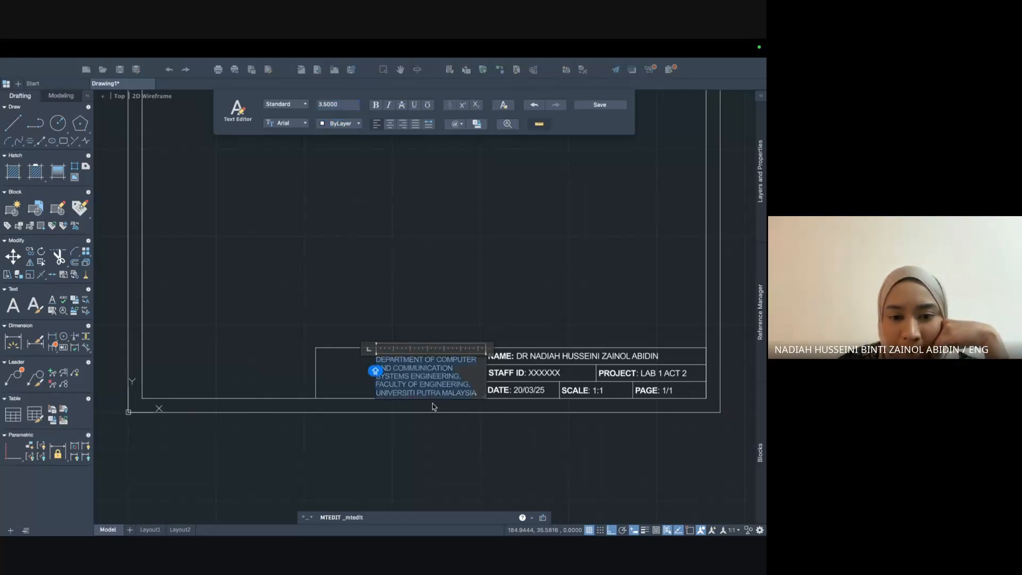
click(433, 406)
click(432, 395)
Stretch the department text block's top-left corner slightly higher and adjust its right-edge width.
click(376, 356)
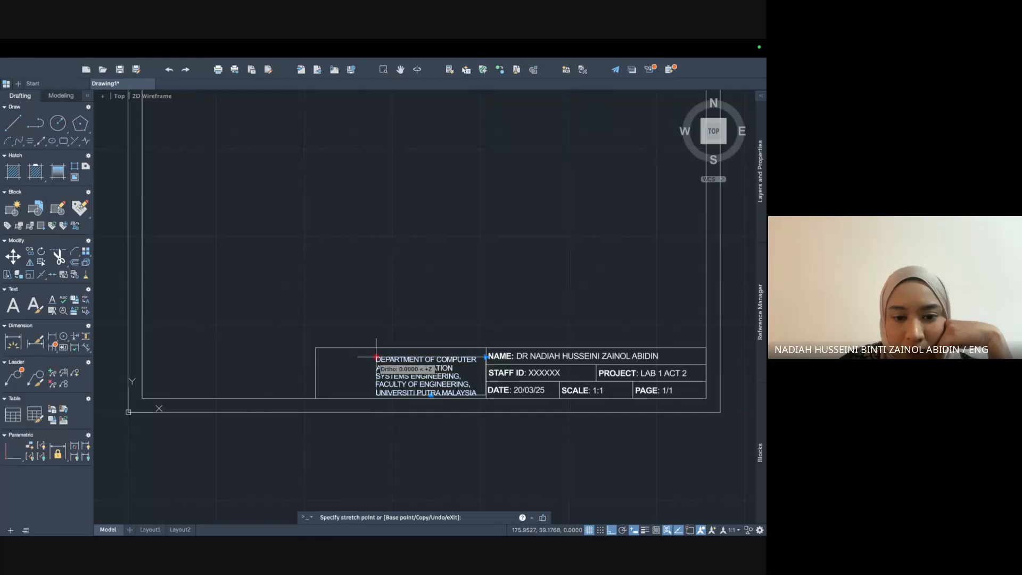
click(376, 354)
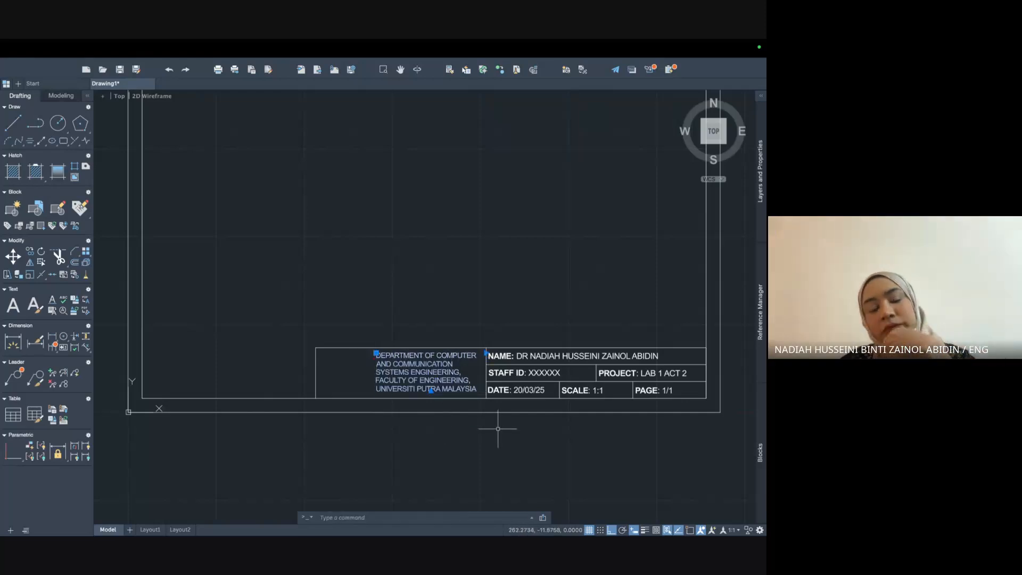
click(485, 353)
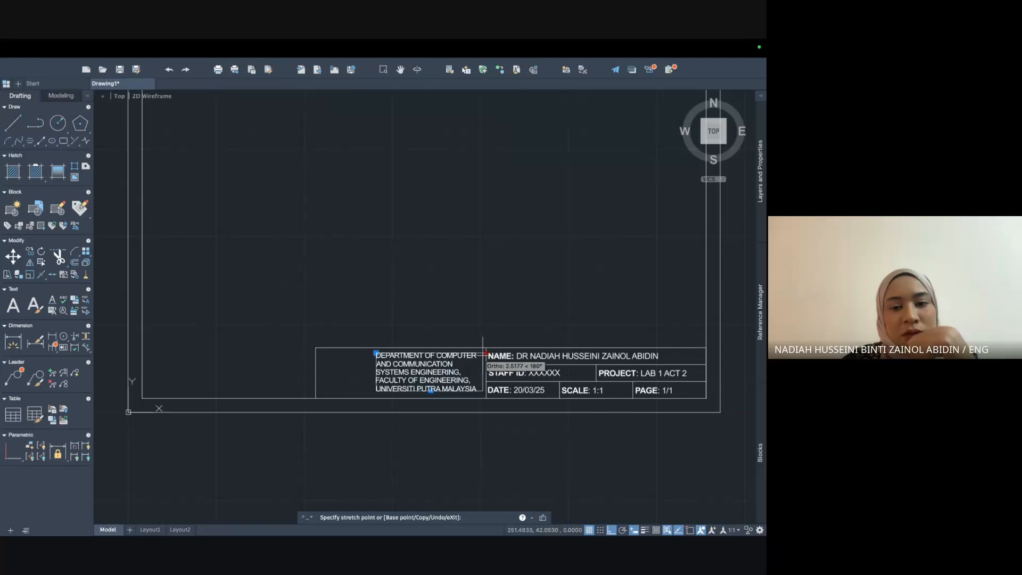
click(485, 353)
Dismiss the stray selection windows left in the drawing area.
click(493, 445)
click(463, 422)
click(476, 299)
click(439, 336)
click(441, 322)
click(440, 322)
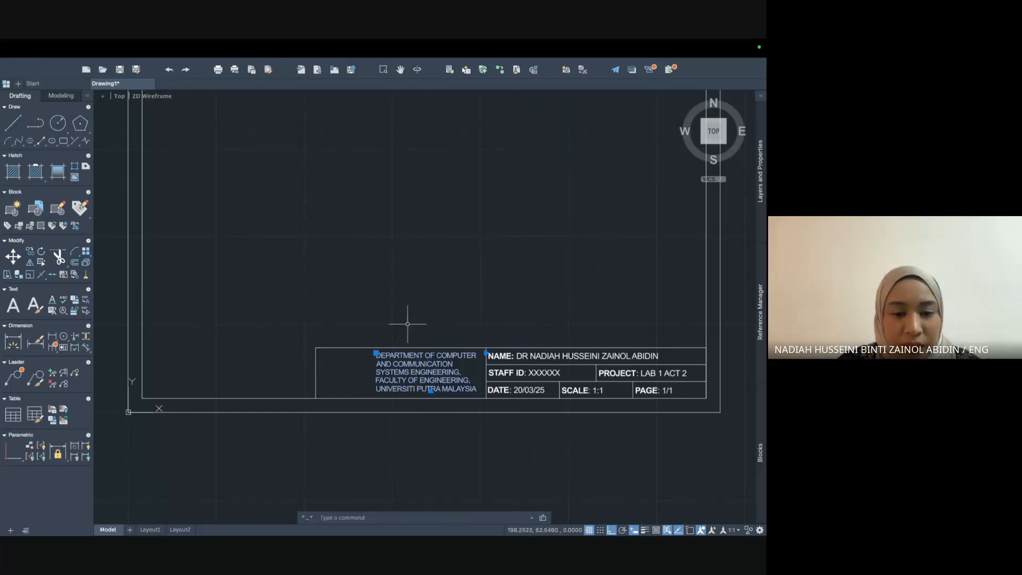
click(336, 308)
click(366, 337)
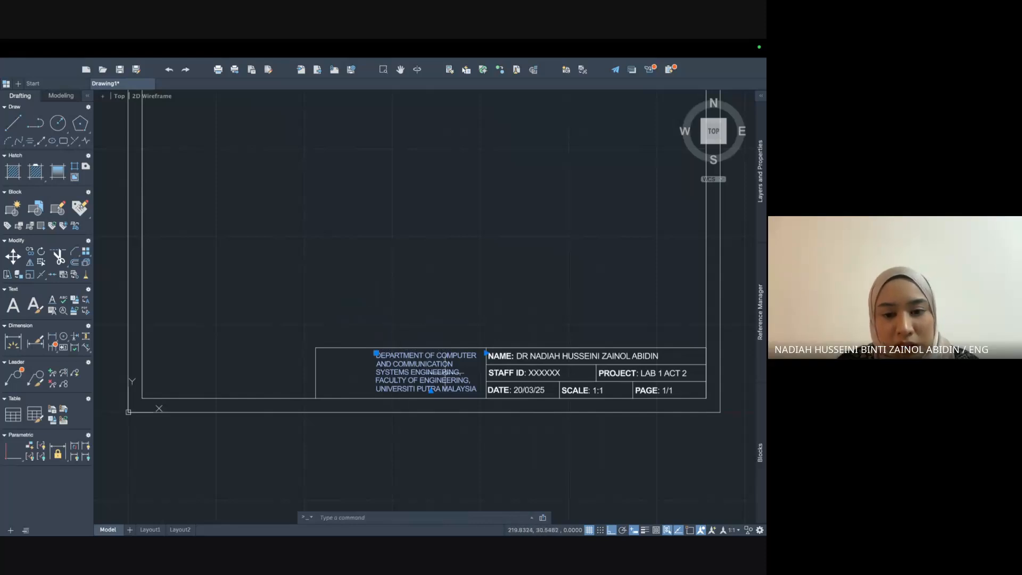
Switch from AutoCAD to the Chrome space showing the Google Meet call.
mouse_move(375, 43)
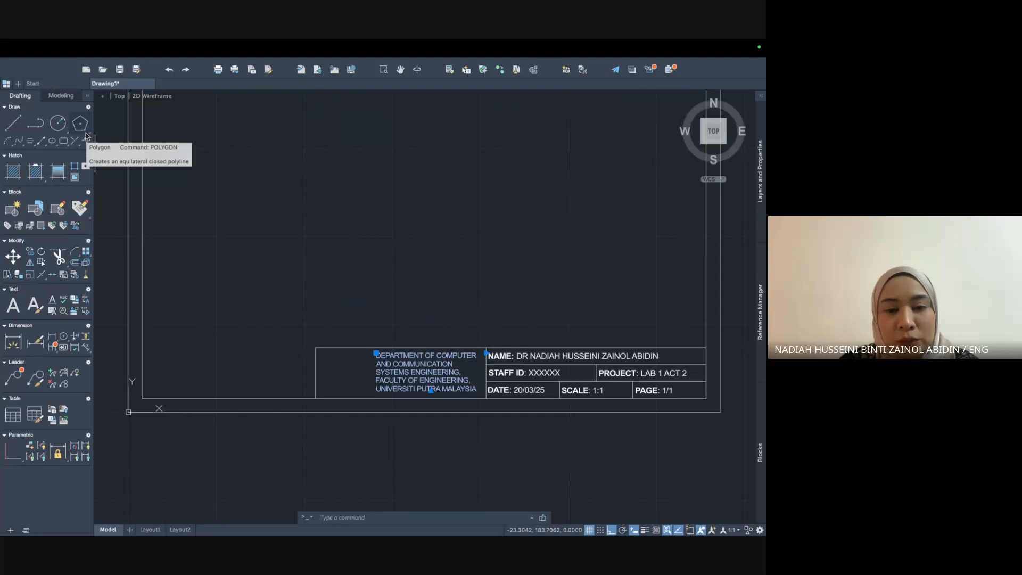
key(ctrl+Up)
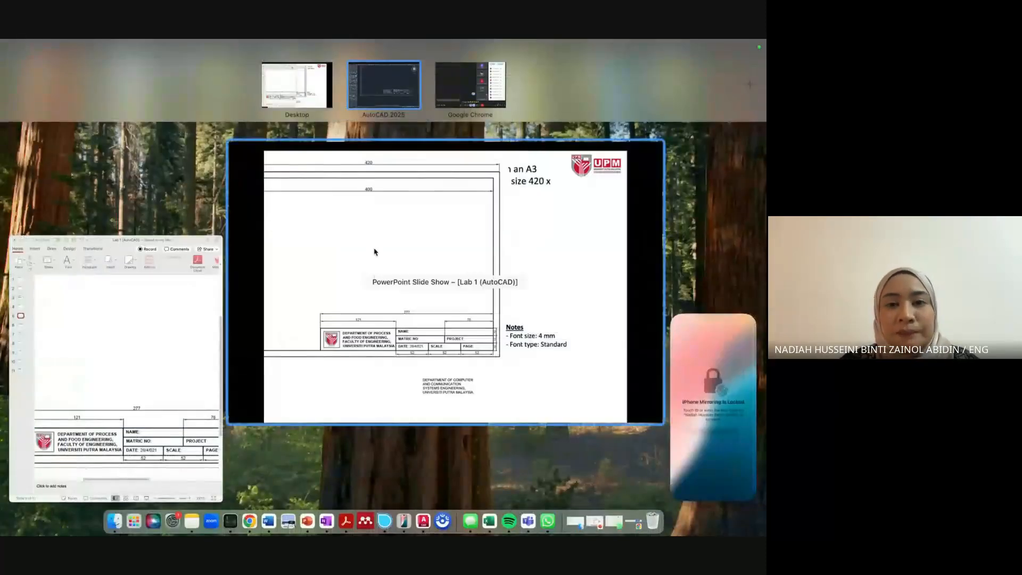
click(386, 84)
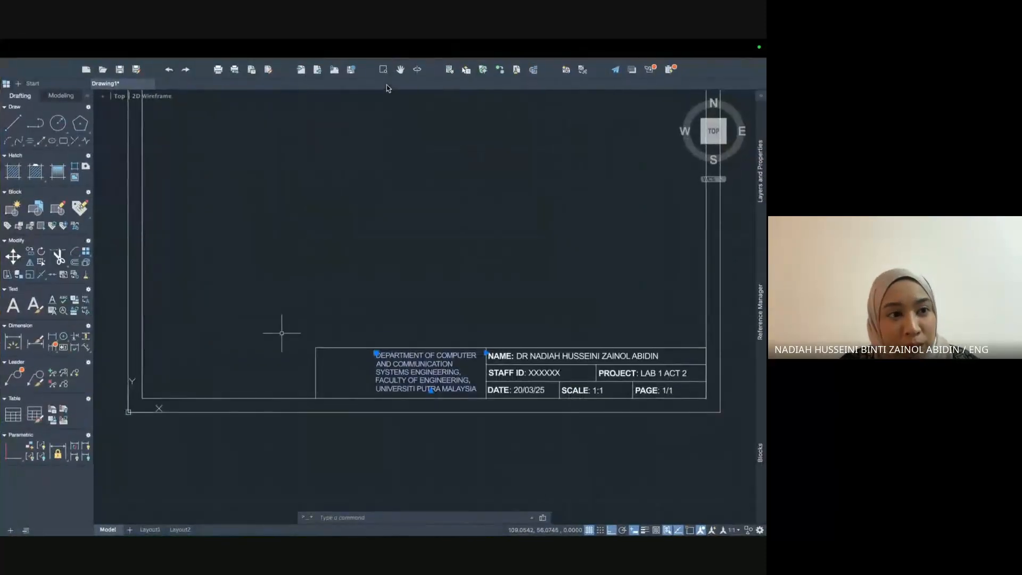
key(ctrl+Up)
click(471, 99)
Search Google for 'UPM Logo' in a new tab and preview the Wikipedia logo image.
mouse_move(468, 41)
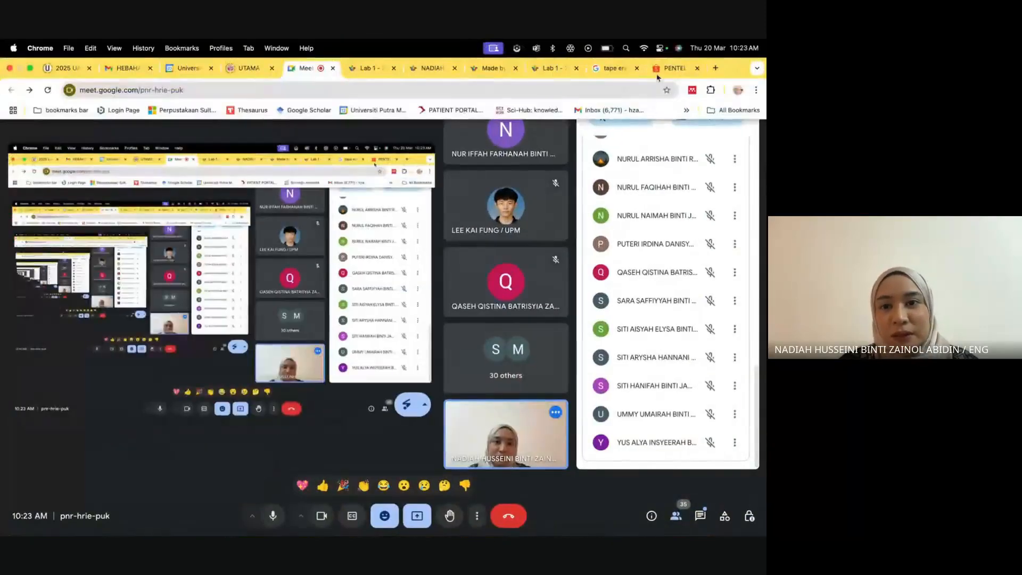
click(716, 69)
text(UPM L)
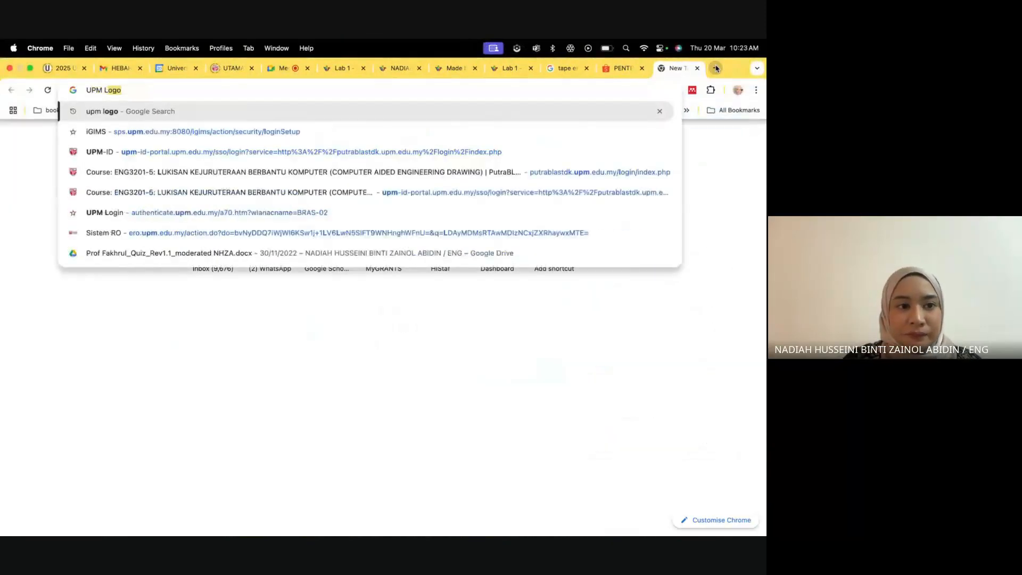
text(ogo)
key(Return)
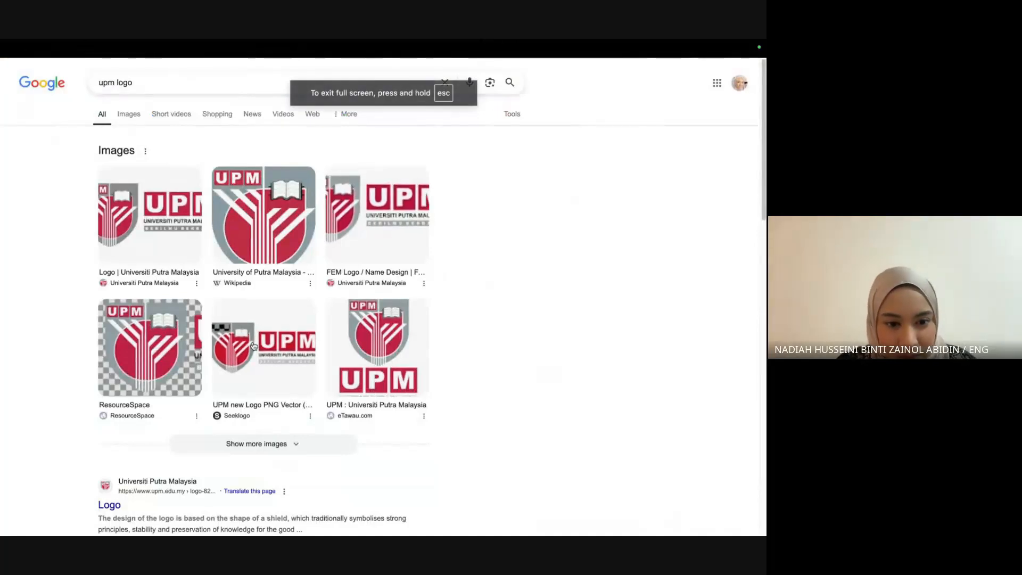
click(265, 205)
Save the logo image as LOGO UPM.png.
right_click(537, 304)
click(570, 414)
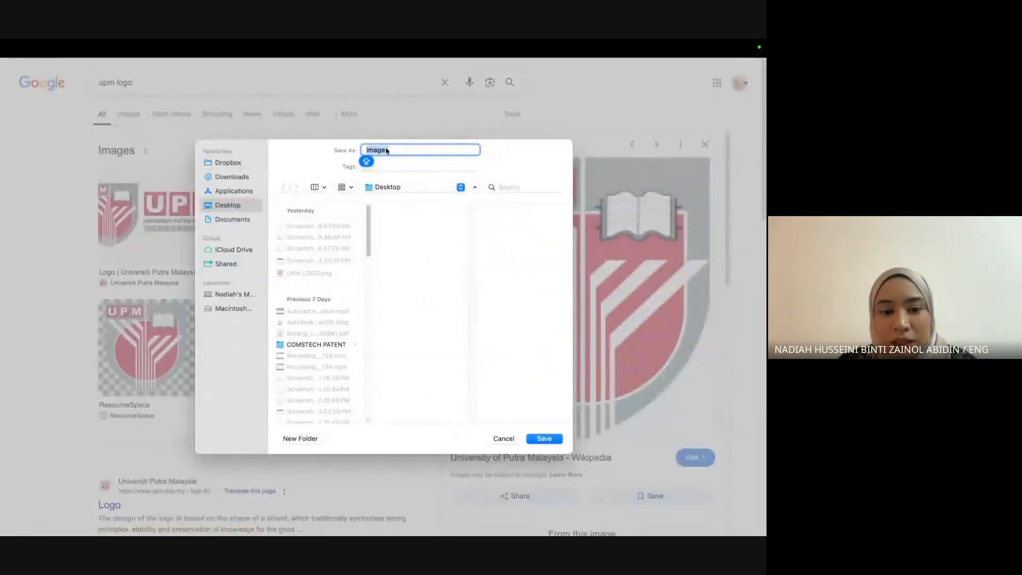
text(LOGO UPM)
key(Return)
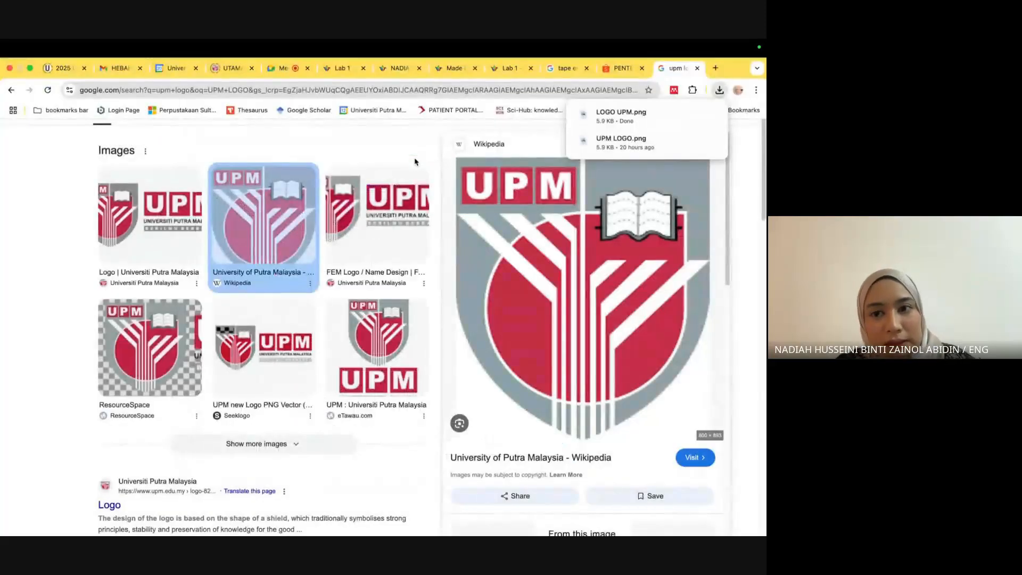
mouse_move(639, 111)
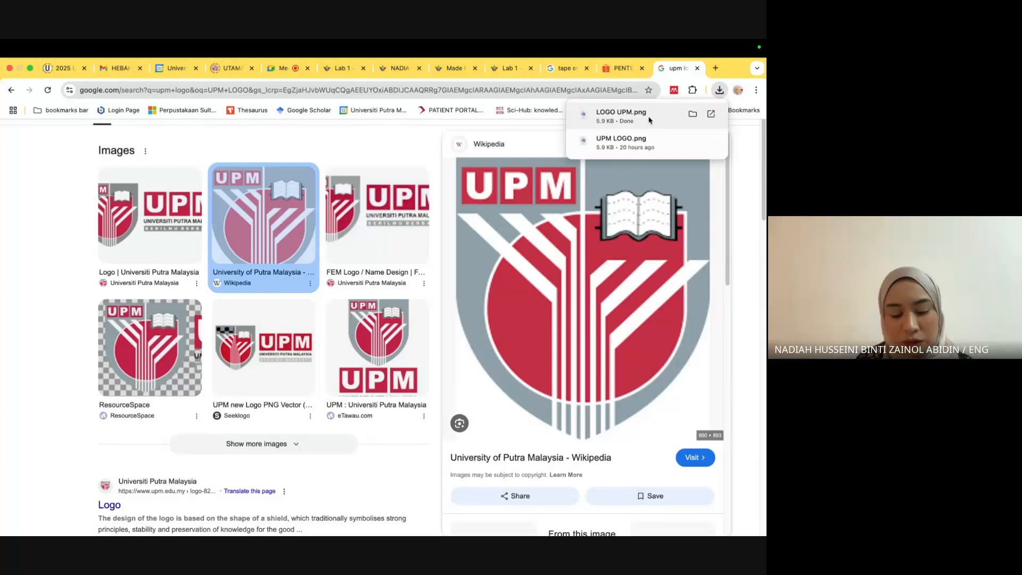
key(ctrl+Up)
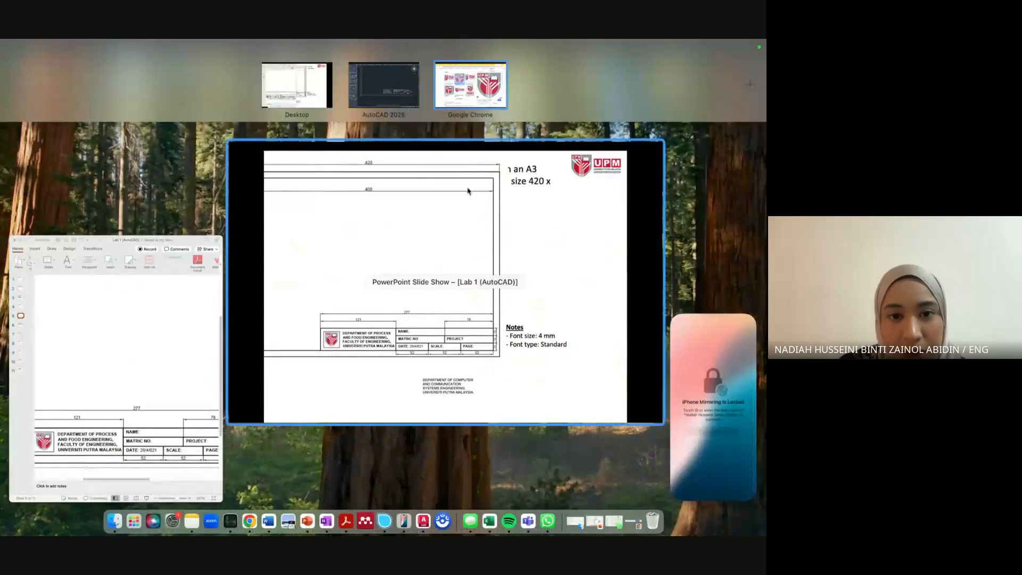
Back in AutoCAD, run ATTACH and choose LOGO UPM.png as the image to attach.
click(407, 85)
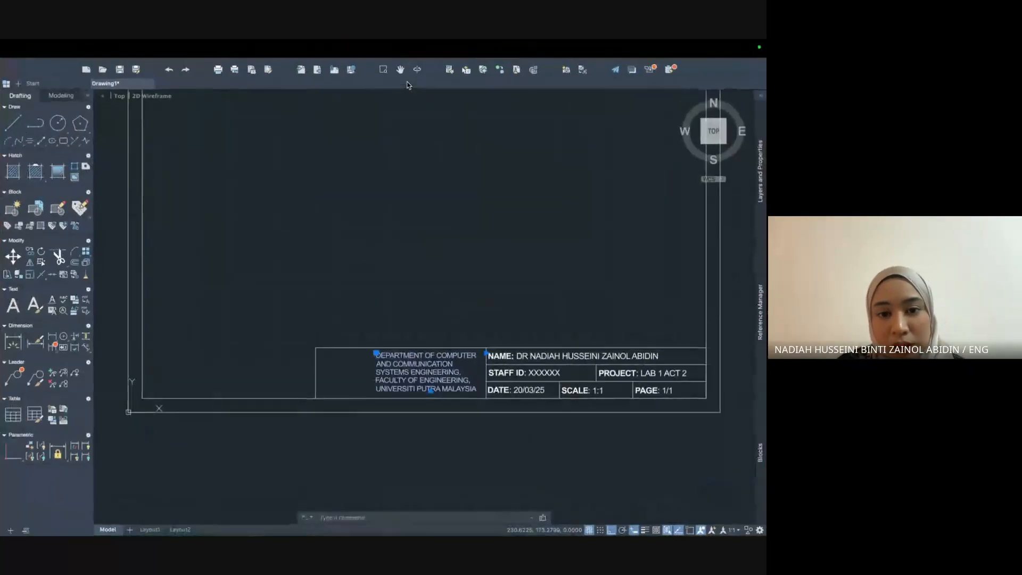
click(458, 260)
click(458, 261)
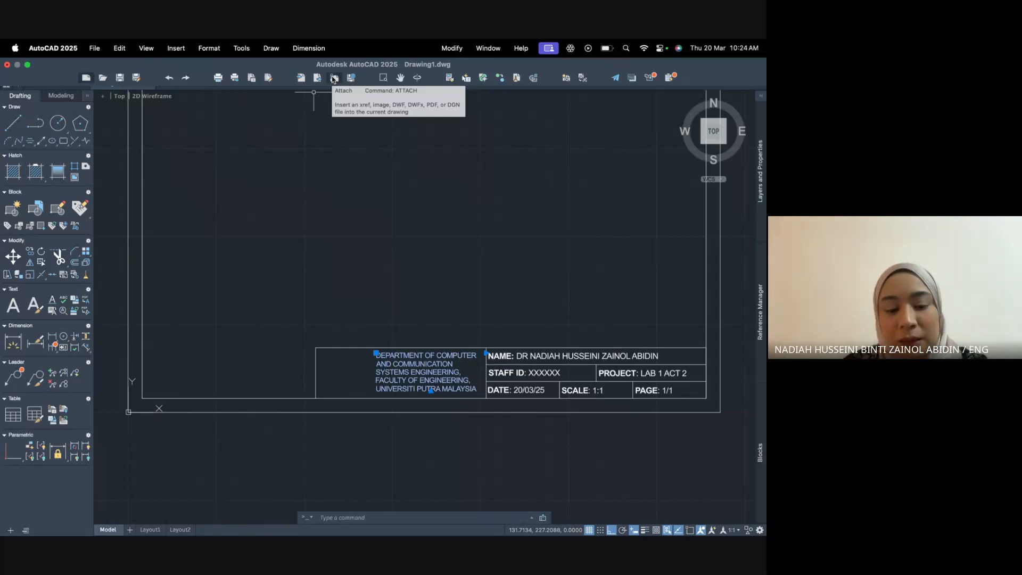
click(387, 517)
text(ATTACH)
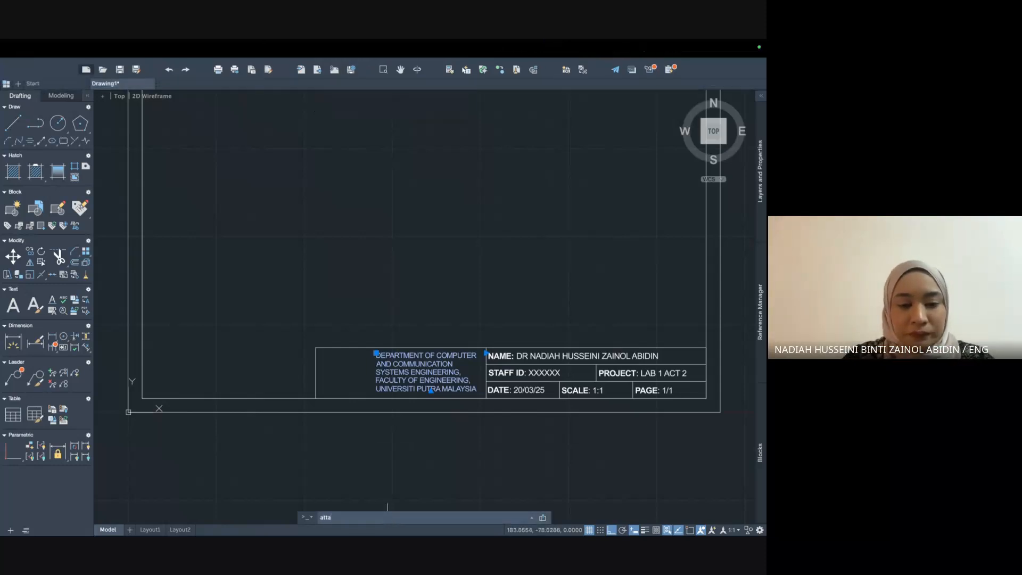
key(Return)
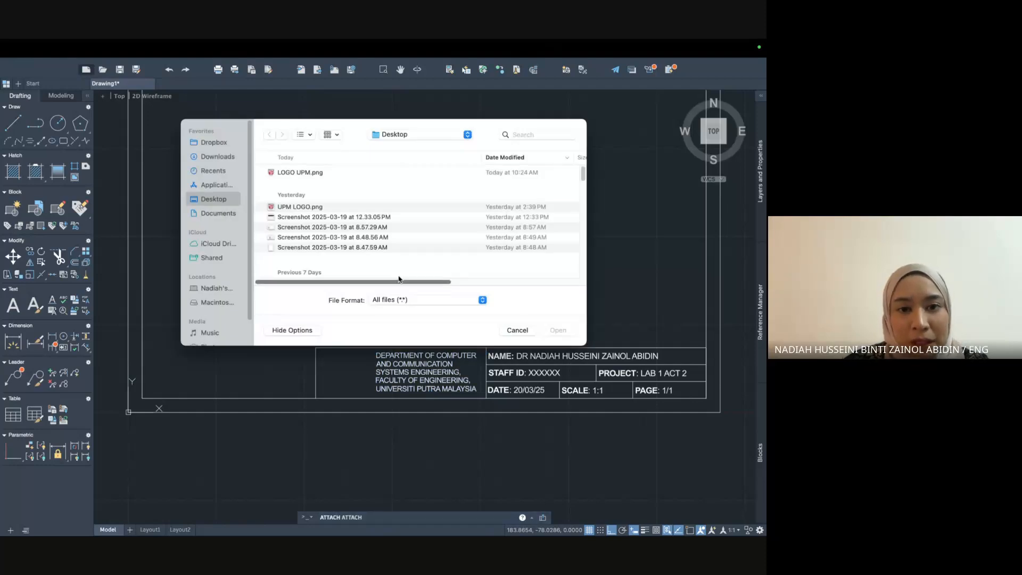
double_click(297, 173)
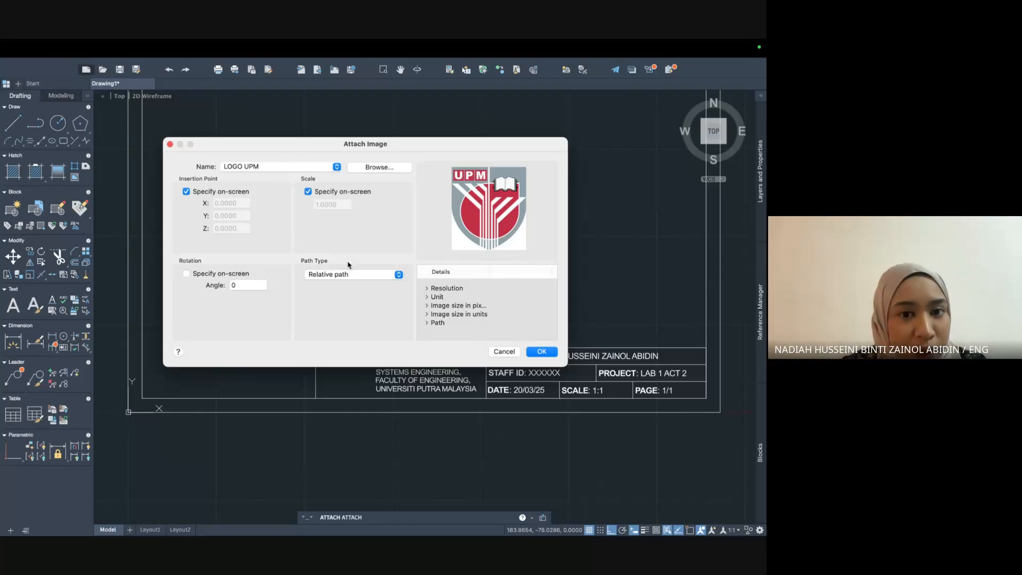
Confirm the attach and place the UPM logo in the left title-block cell, scaled to fit.
click(541, 351)
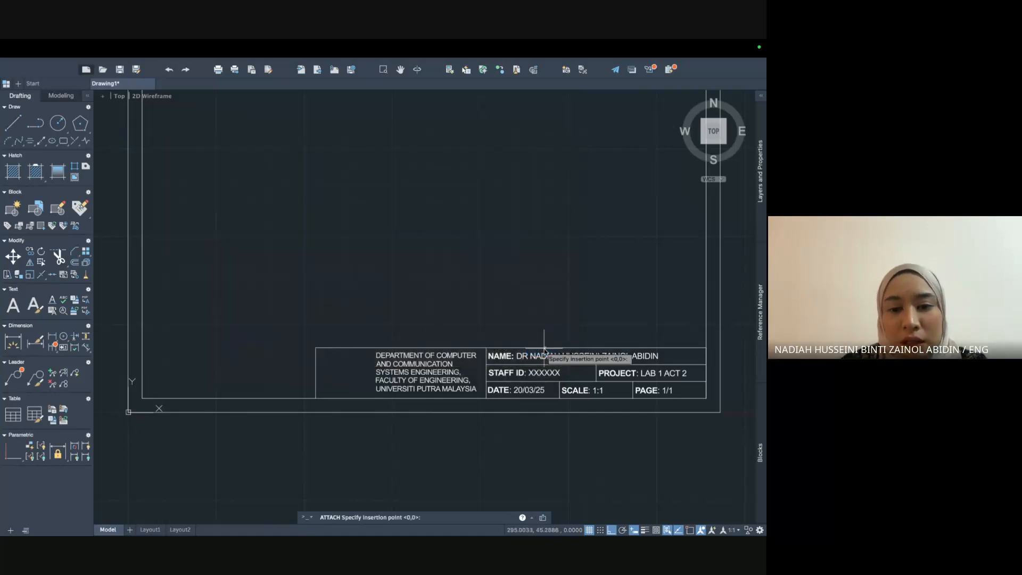
click(321, 379)
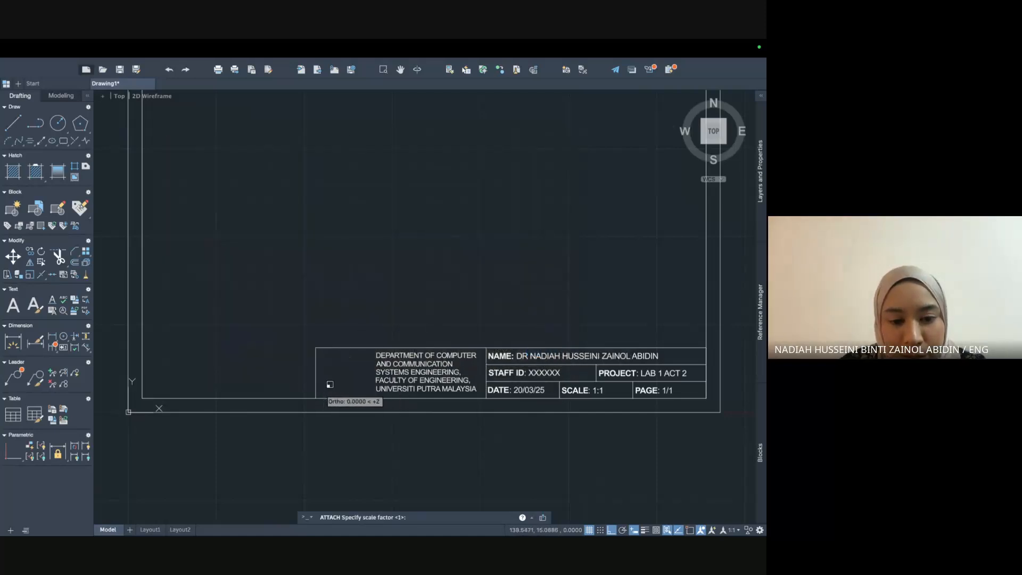
click(363, 360)
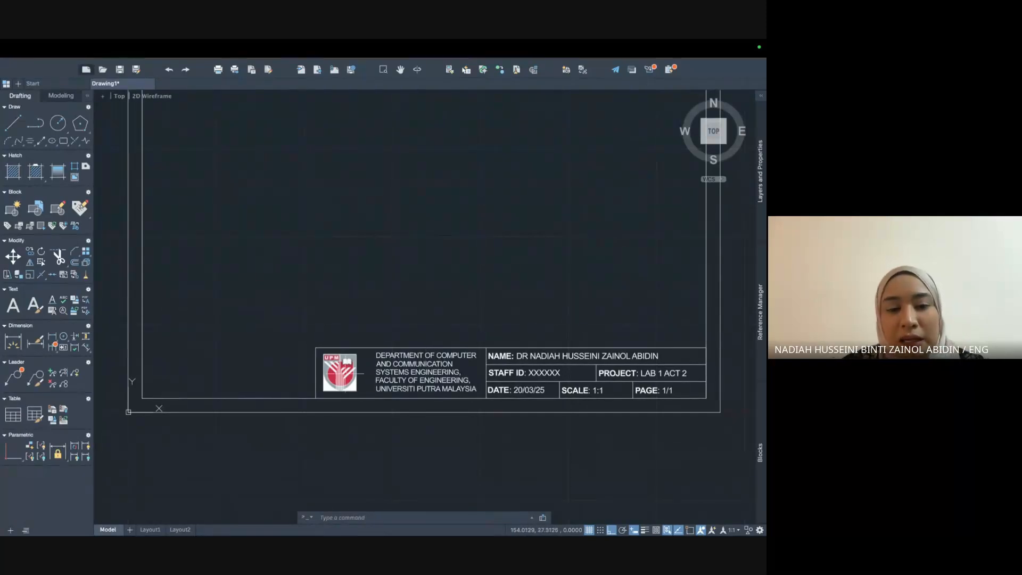
click(386, 353)
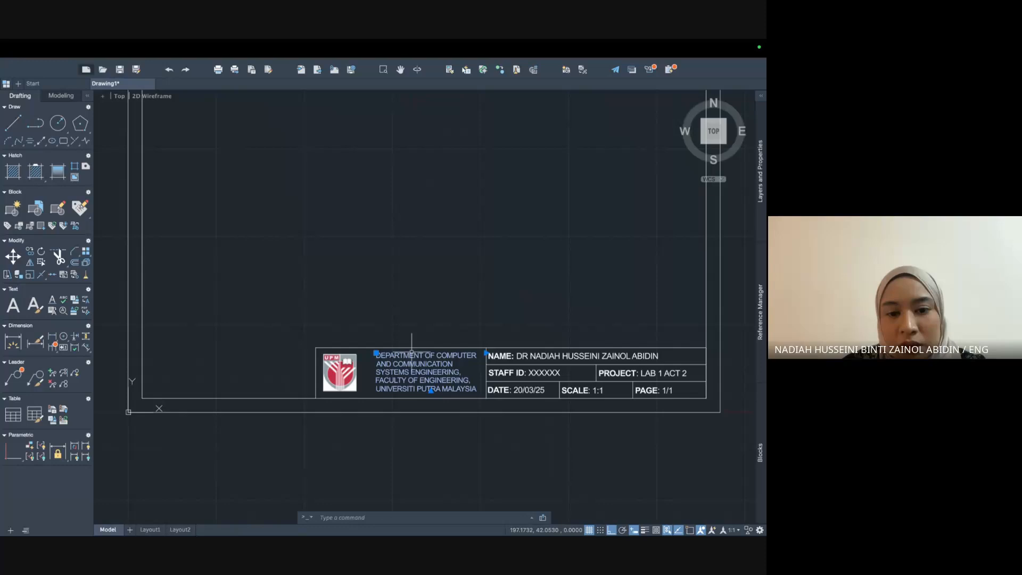
Move the department text left beside the logo and widen its text box.
click(376, 352)
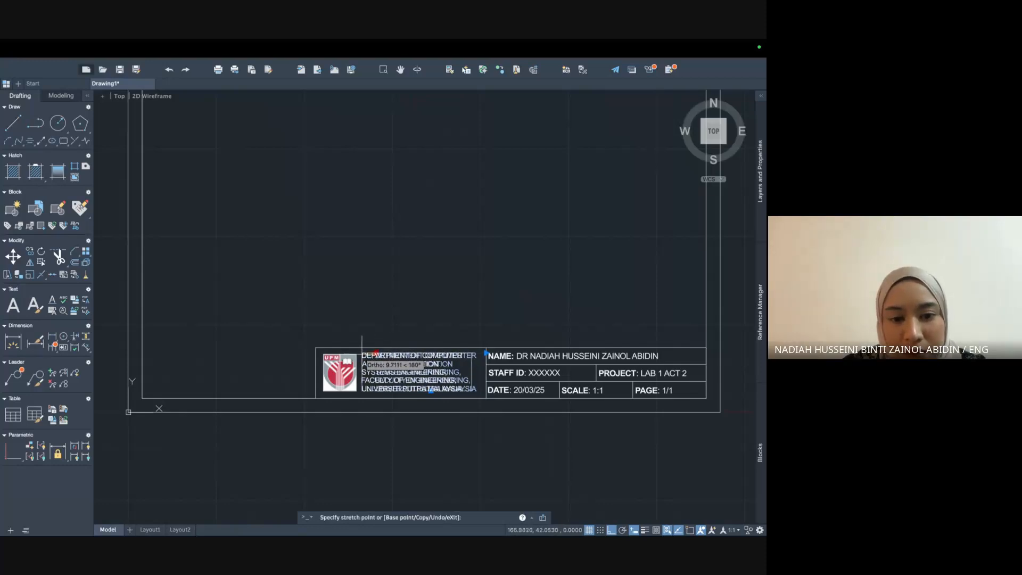
click(363, 352)
click(472, 353)
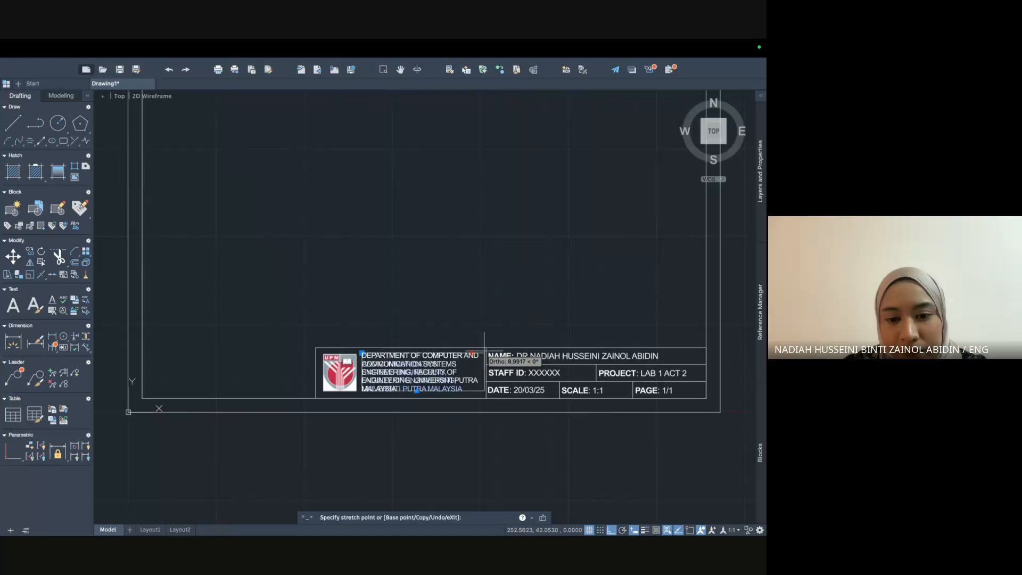
click(484, 353)
click(424, 393)
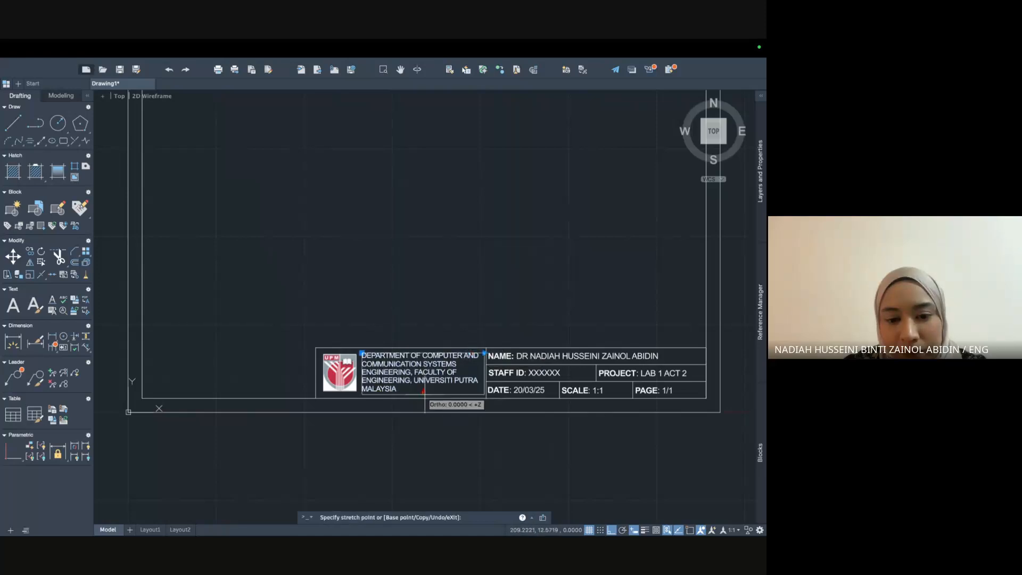
key(Escape)
Set all the department text to a height of 4 in the Text Editor.
double_click(418, 374)
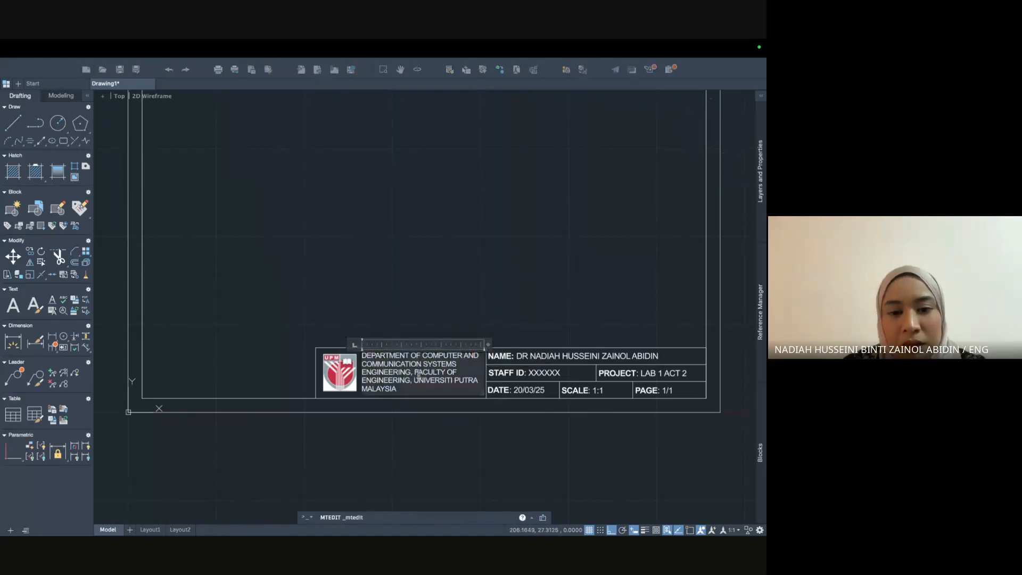
drag(399, 392, 356, 355)
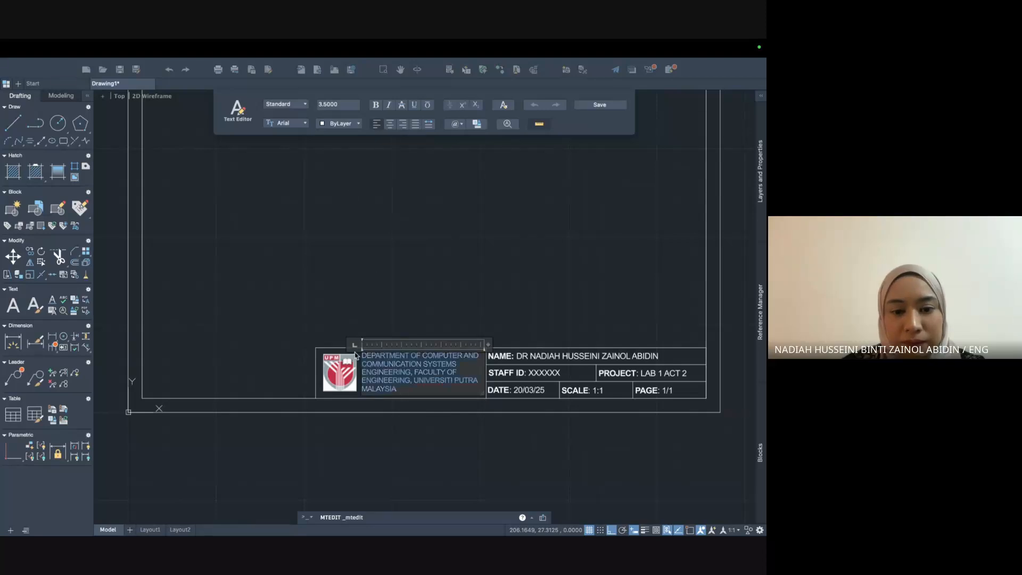
drag(341, 105, 296, 105)
text(4)
key(Return)
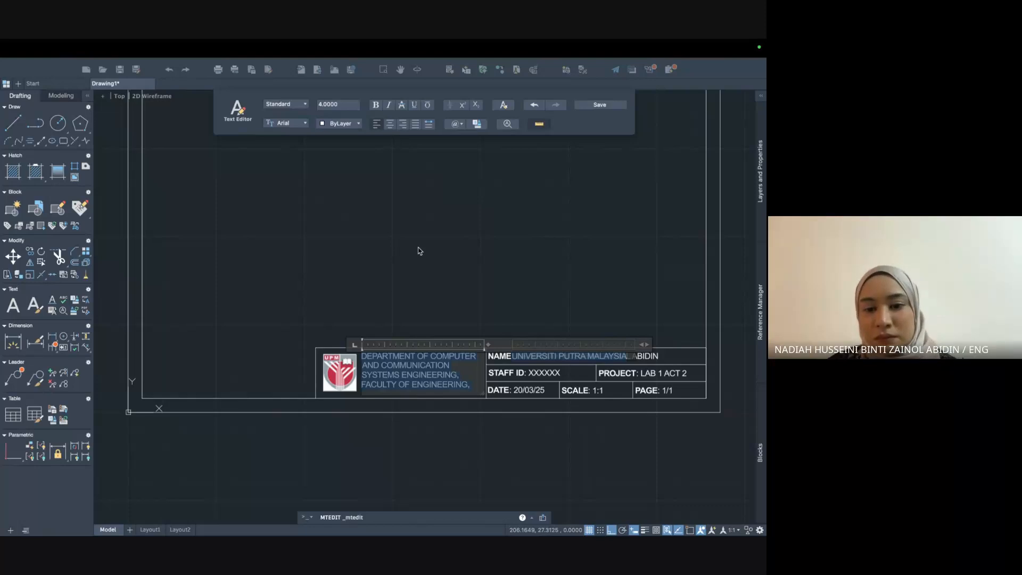
click(415, 247)
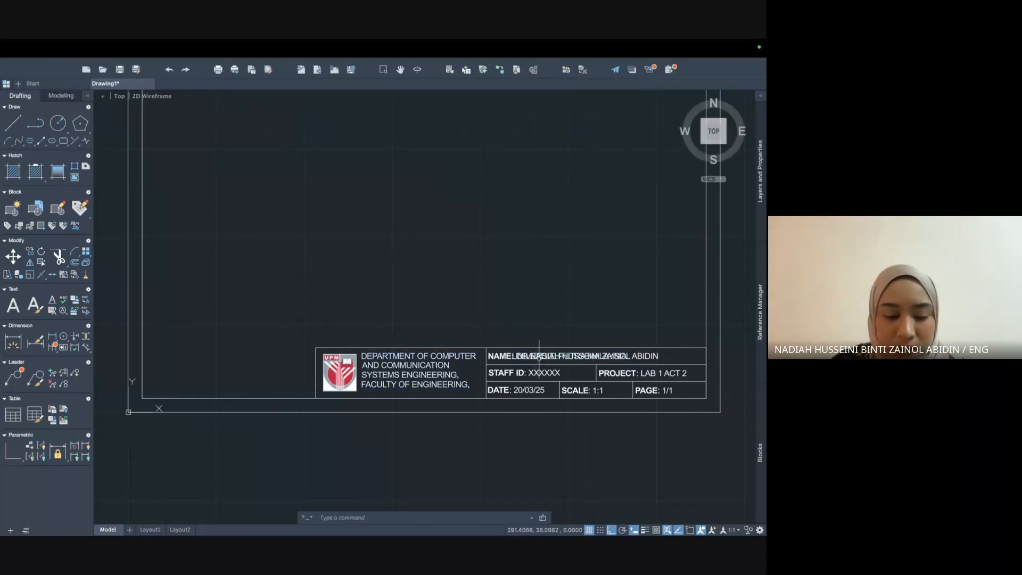
Drop the text block's bottom edge slightly lower and reposition its top-left corner.
click(426, 372)
click(423, 395)
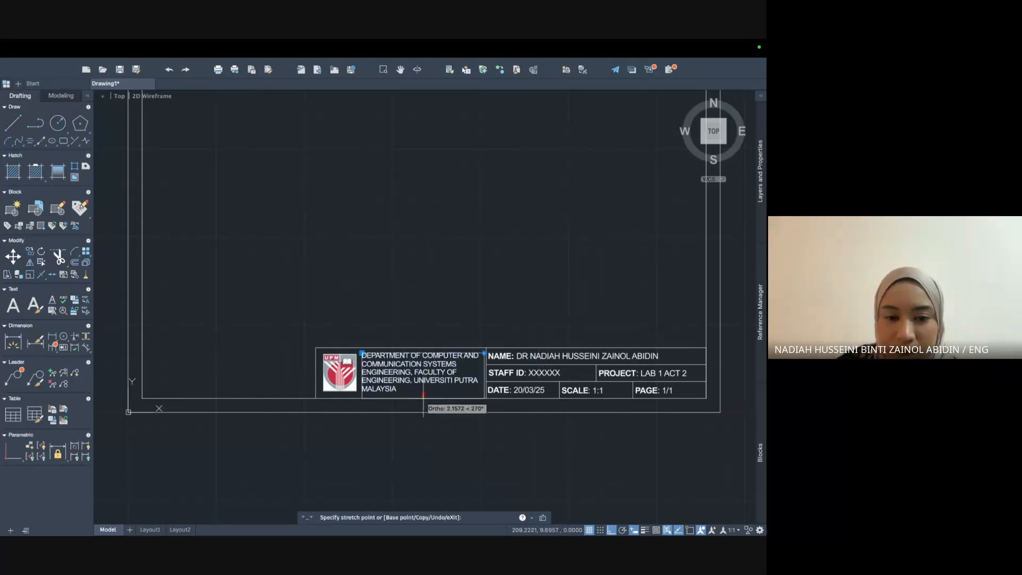
click(423, 398)
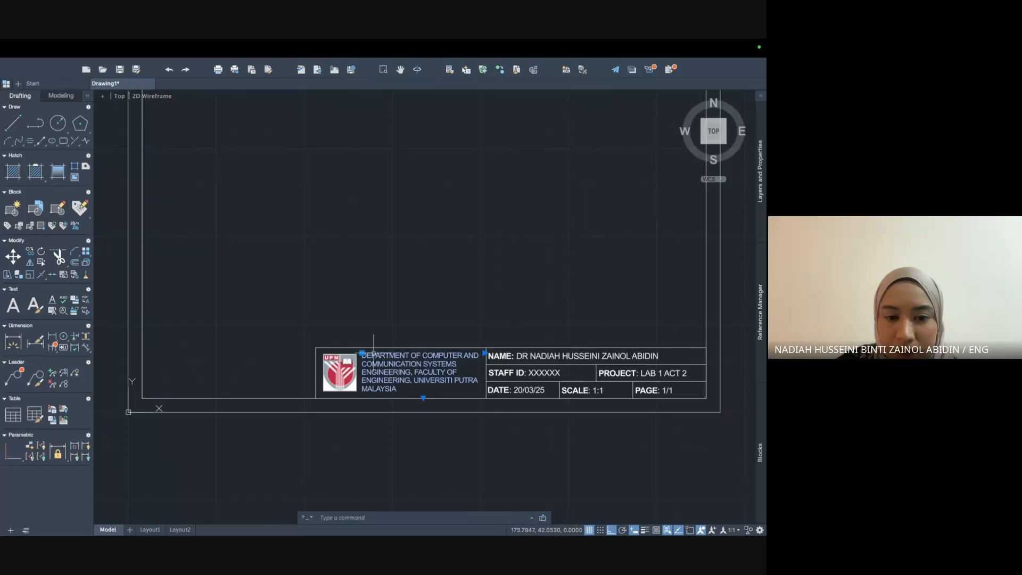
click(362, 352)
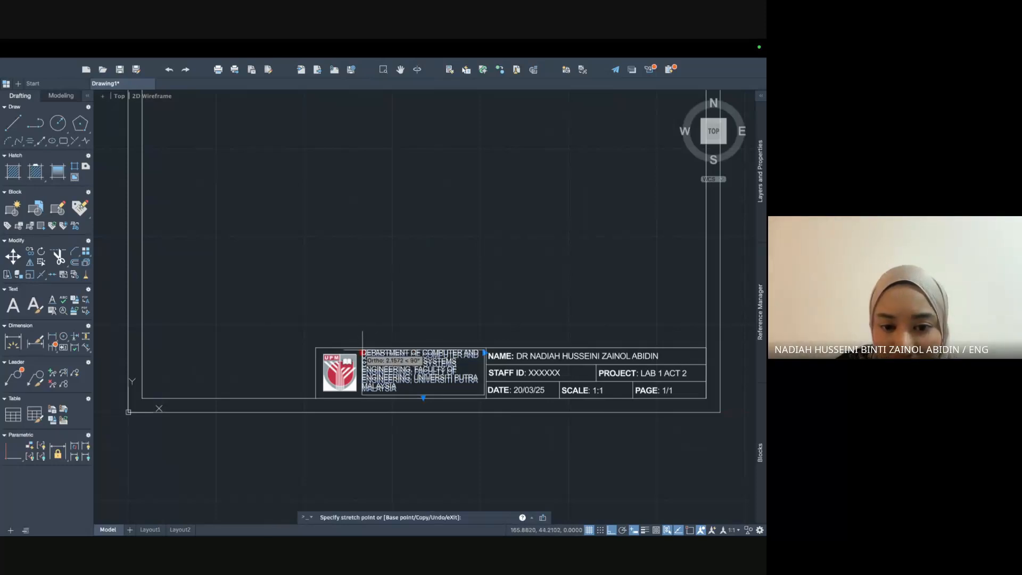
scroll(362, 353, up, 2)
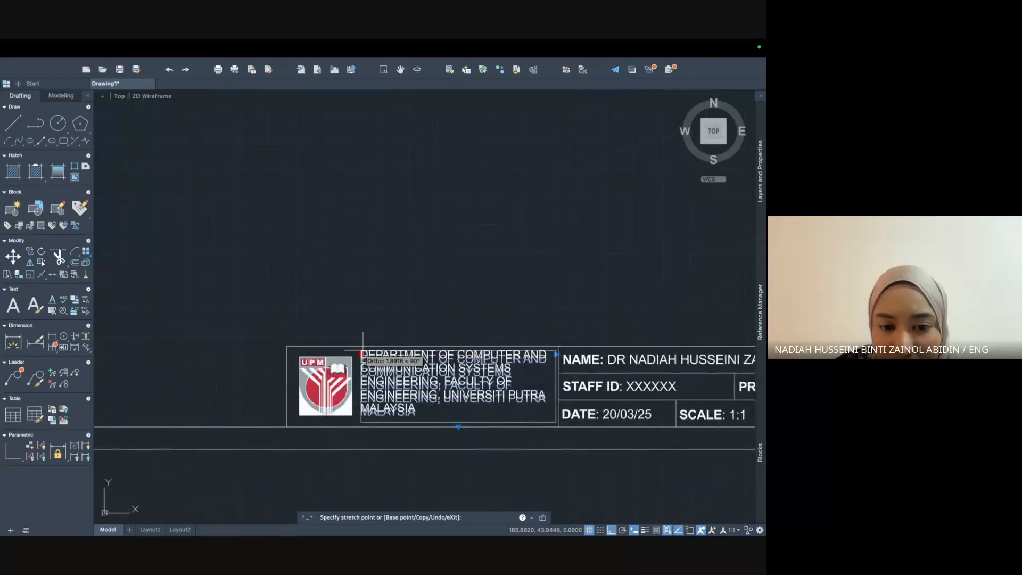
click(362, 353)
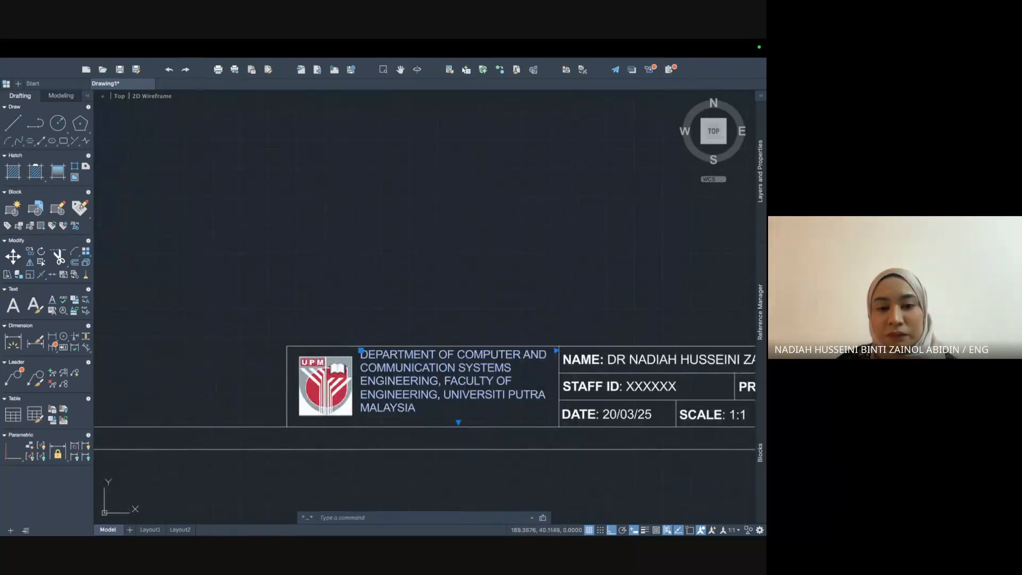
Reapply a height of 4 to the whole department text so UNIVERSITI PUTRA MALAYSIA ends the last line.
double_click(414, 359)
double_click(422, 414)
click(420, 411)
drag(419, 410, 365, 362)
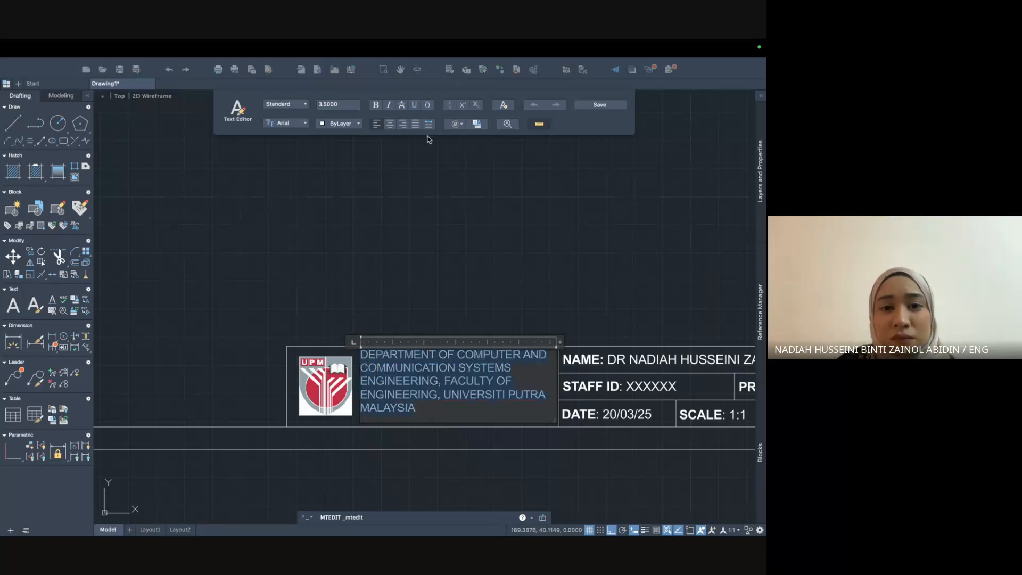
click(344, 106)
key(BackSpace)
key(BackSpace)
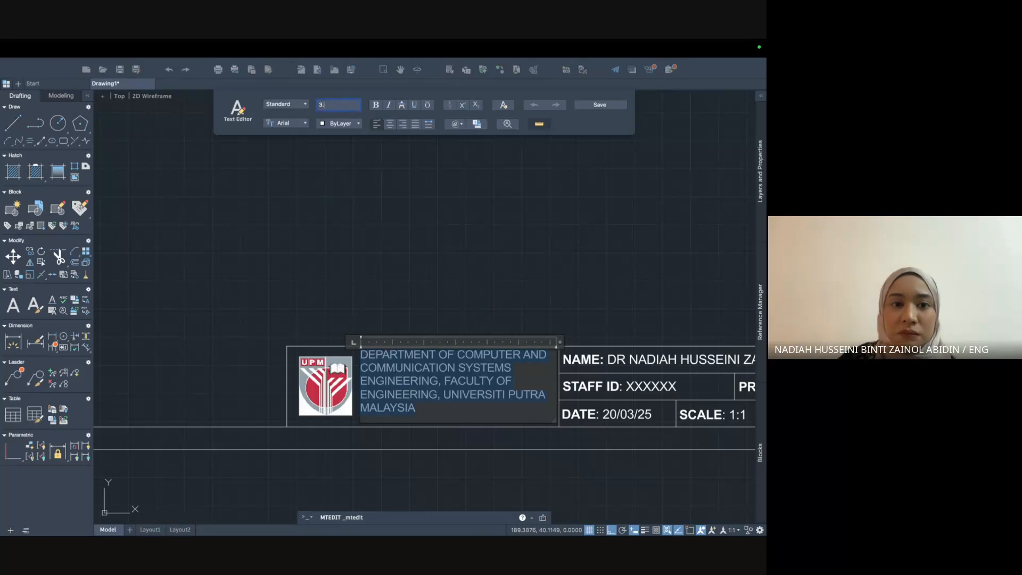
text(7)
key(Return)
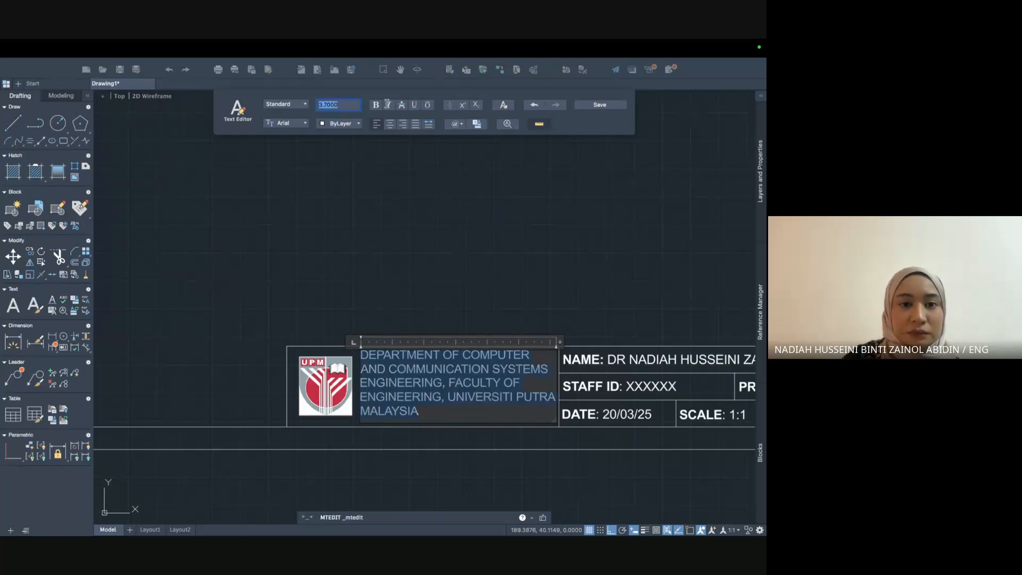
text(5)
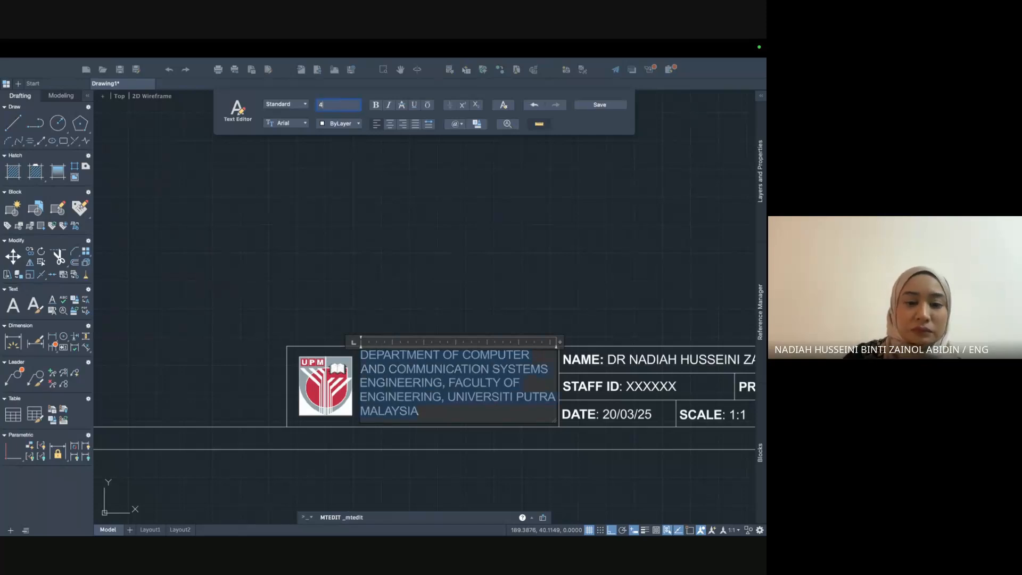
key(Return)
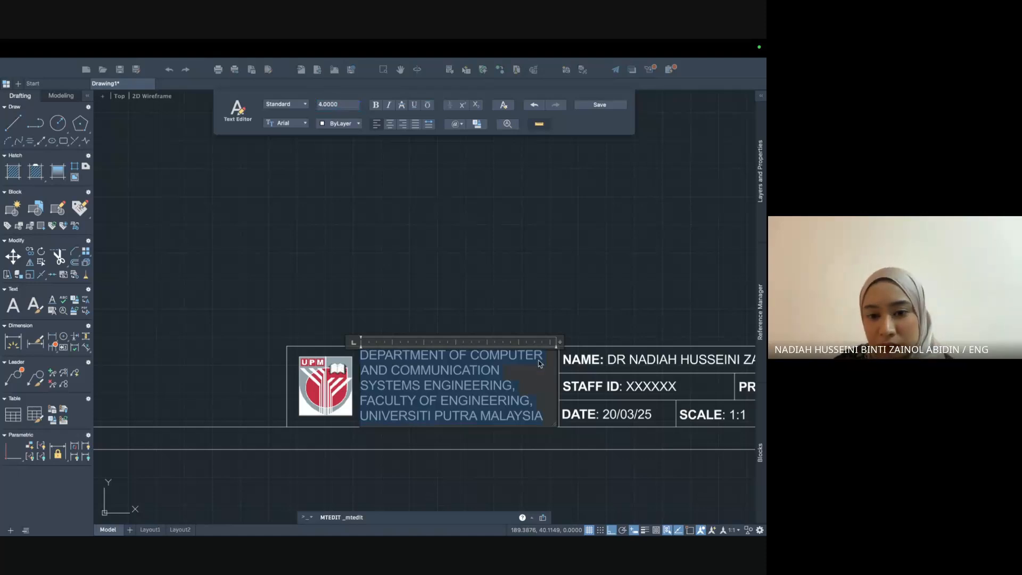
click(512, 441)
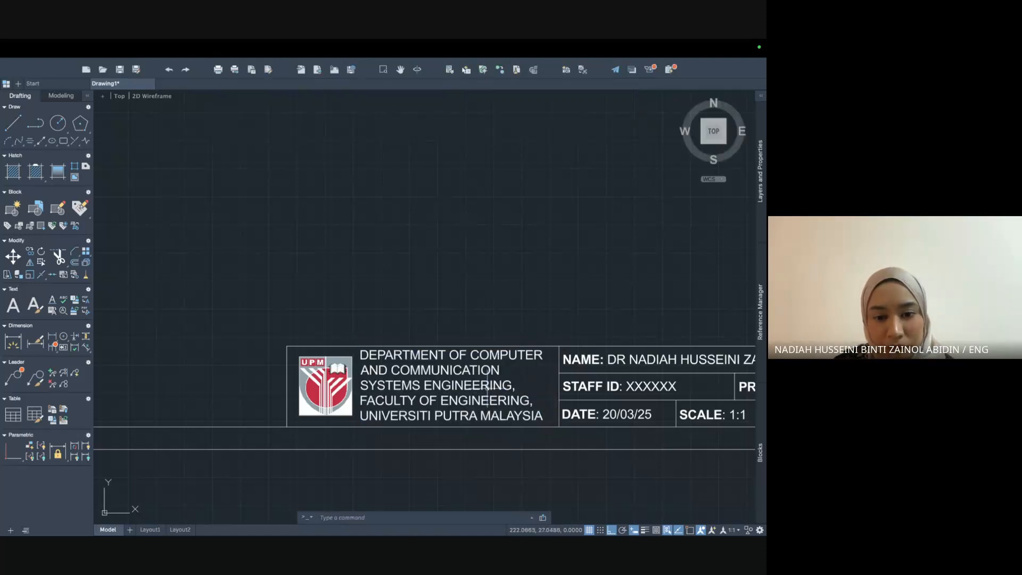
click(447, 370)
Move the department text's top-left corner so it aligns beside the logo.
click(361, 350)
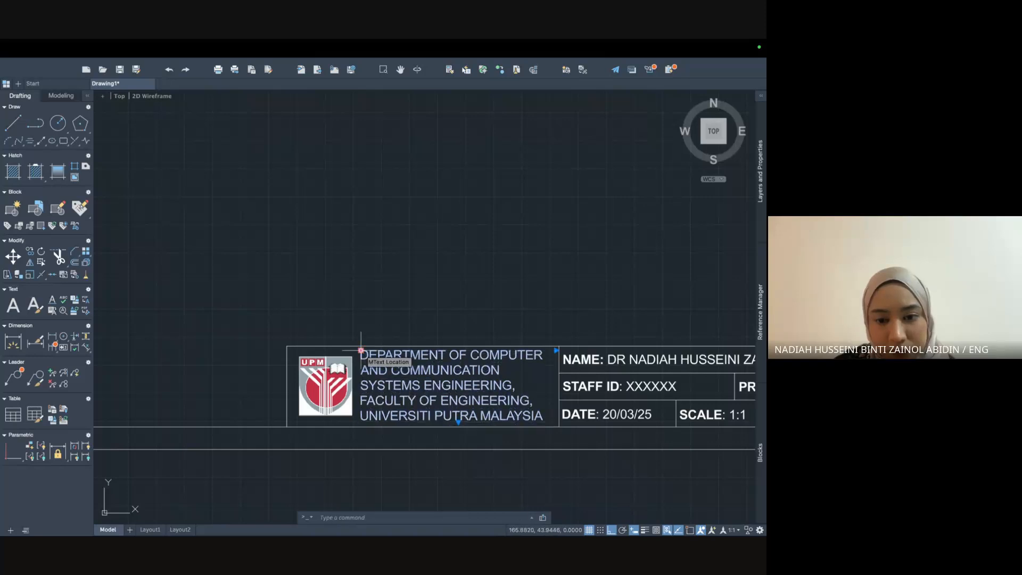
scroll(360, 351, up, 3)
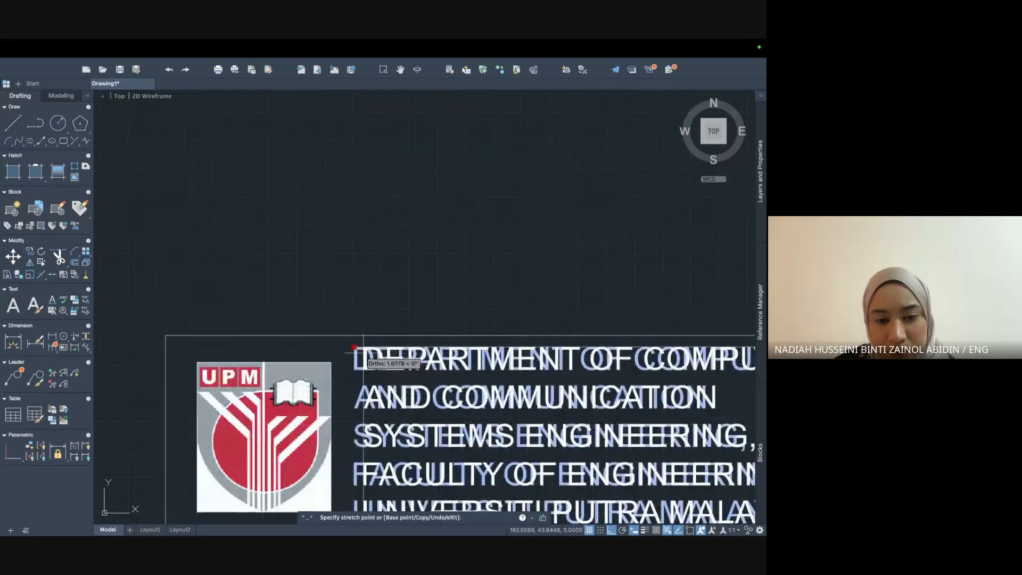
click(361, 350)
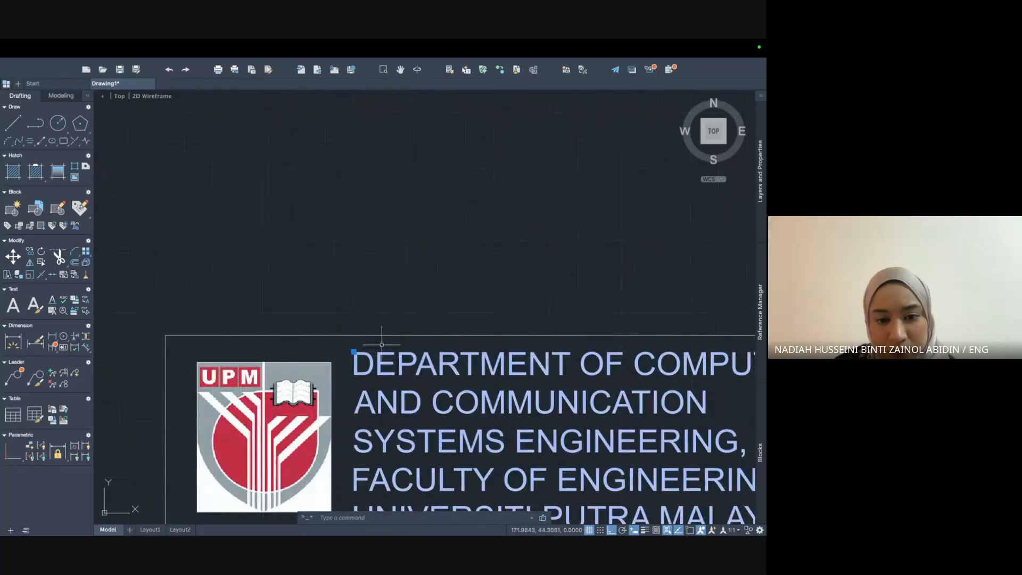
scroll(405, 346, down, 2)
scroll(571, 289, down, 2)
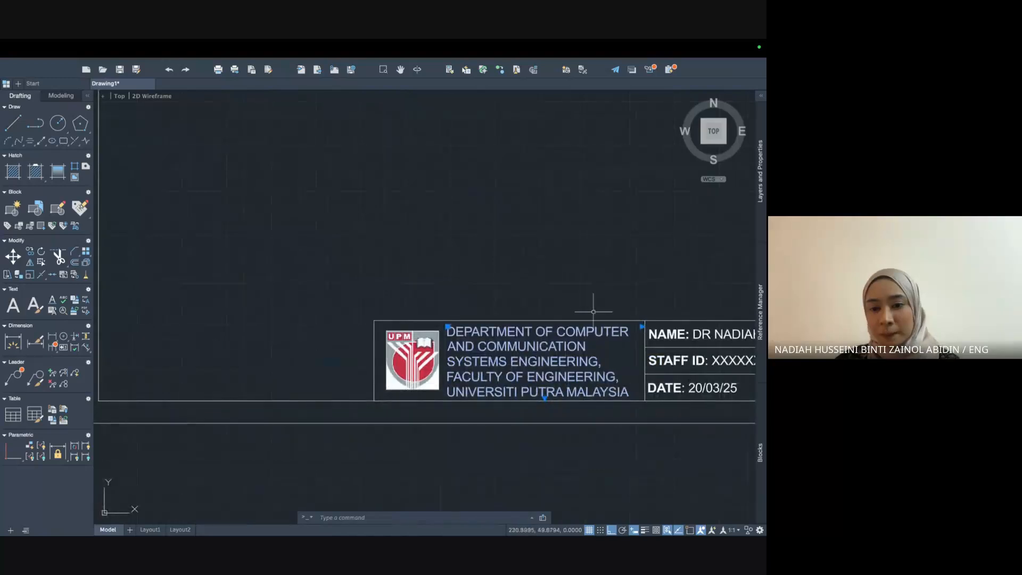
middle_drag(575, 367, 394, 342)
scroll(394, 342, up, 2)
scroll(502, 428, down, 2)
scroll(502, 427, down, 2)
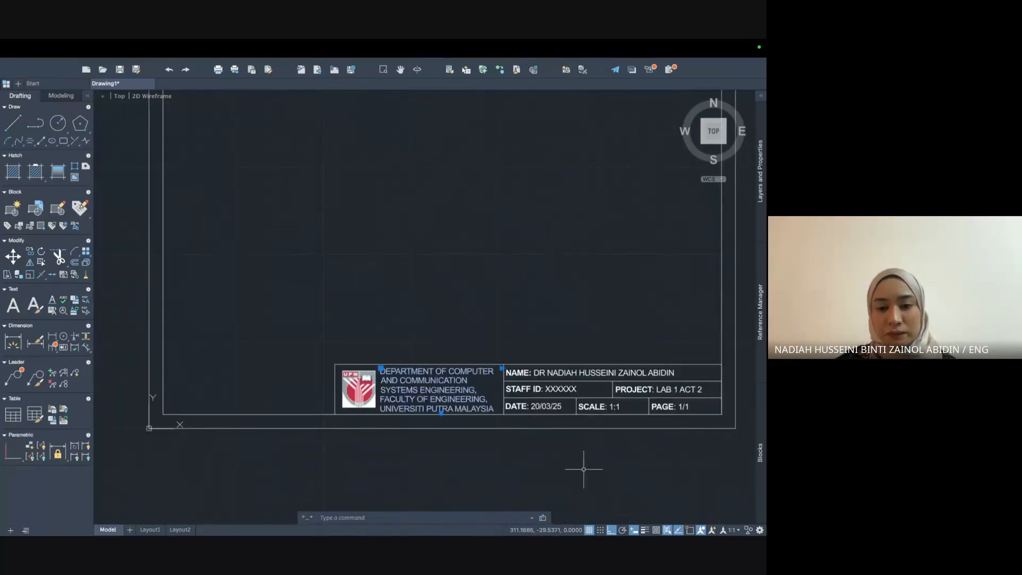
key(Escape)
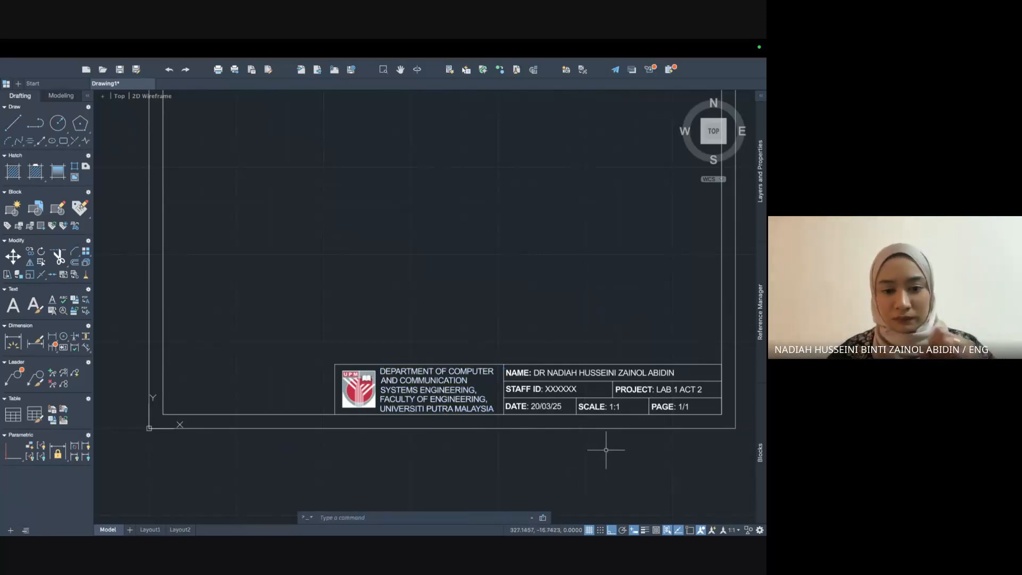
Zoom out to view the completed title block within the whole A3 border.
scroll(607, 450, down, 2)
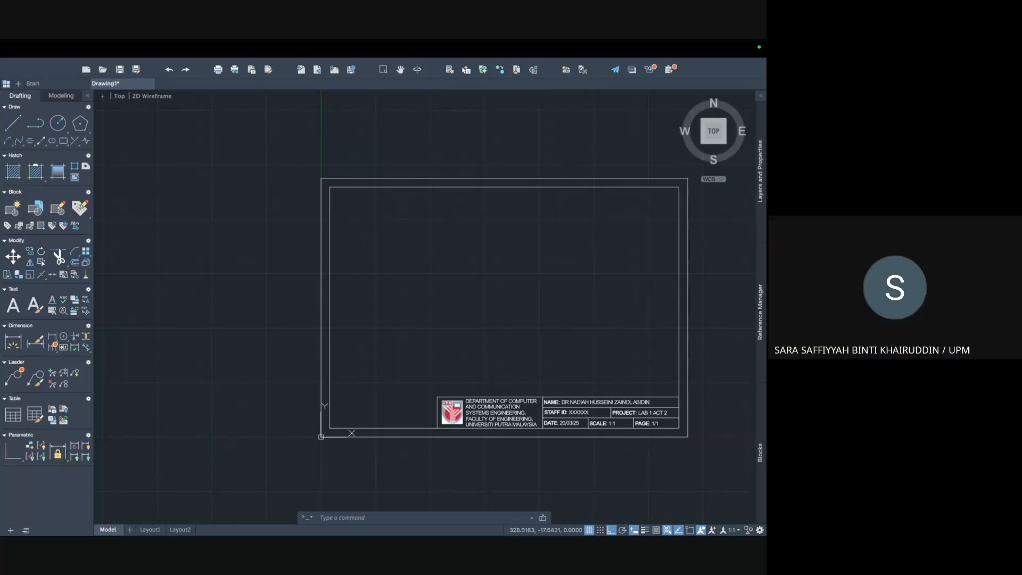
scroll(608, 451, up, 5)
scroll(607, 452, down, 2)
scroll(608, 451, down, 2)
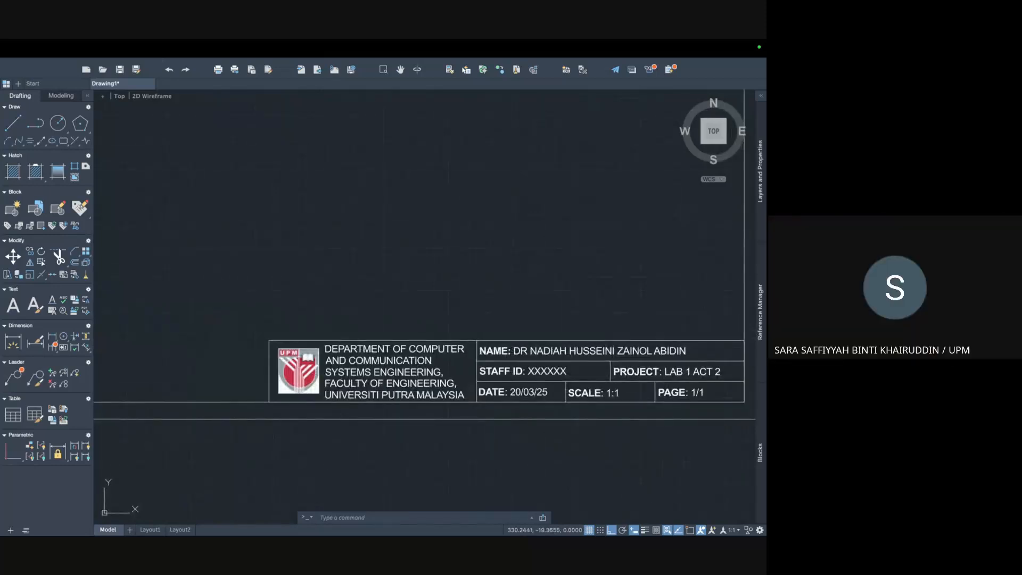
scroll(607, 451, down, 2)
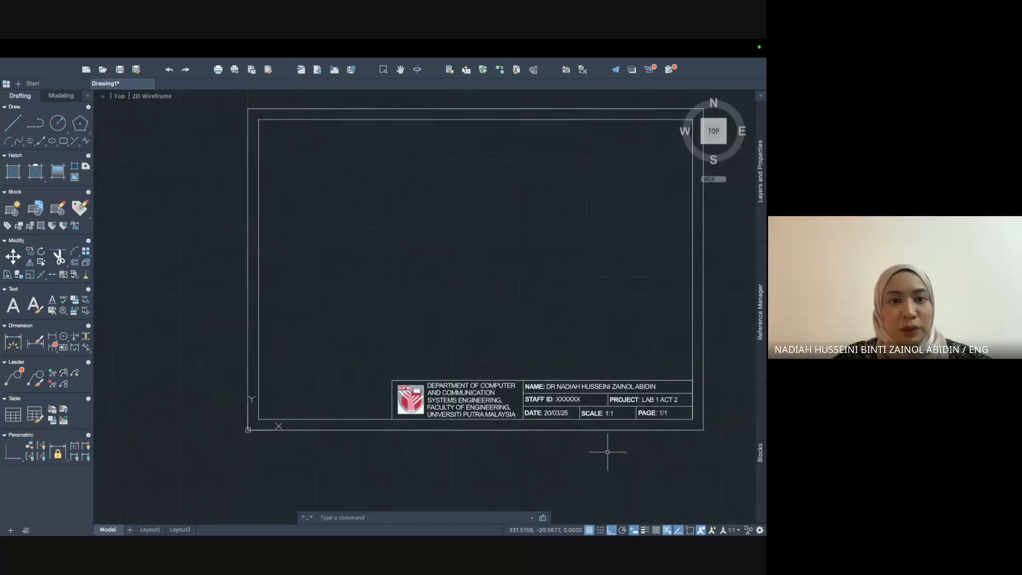
key(ctrl+Up)
Return to the Chrome space and bring the Google Meet call tab to the front.
mouse_move(371, 109)
click(399, 87)
key(ctrl+Up)
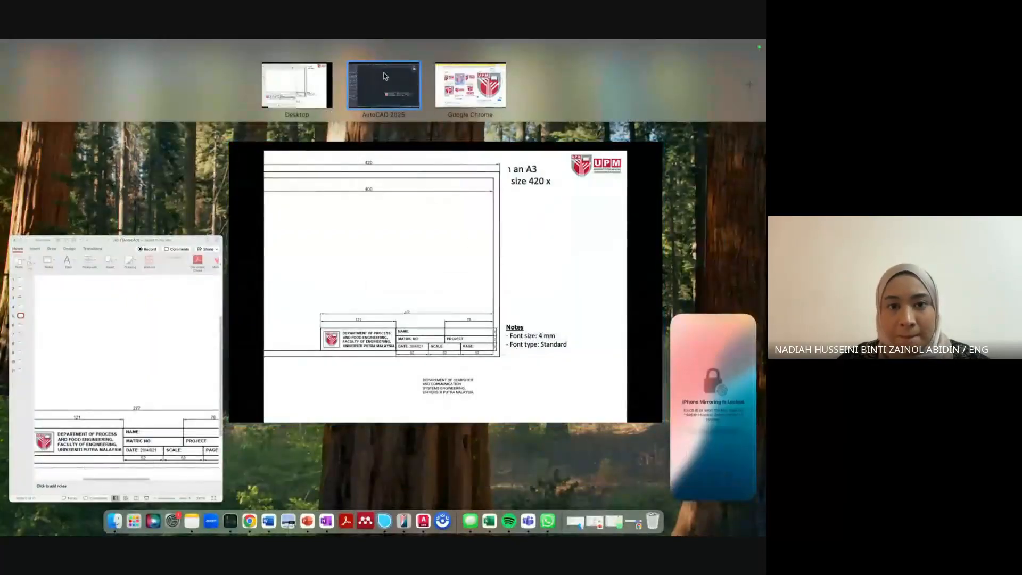
click(397, 85)
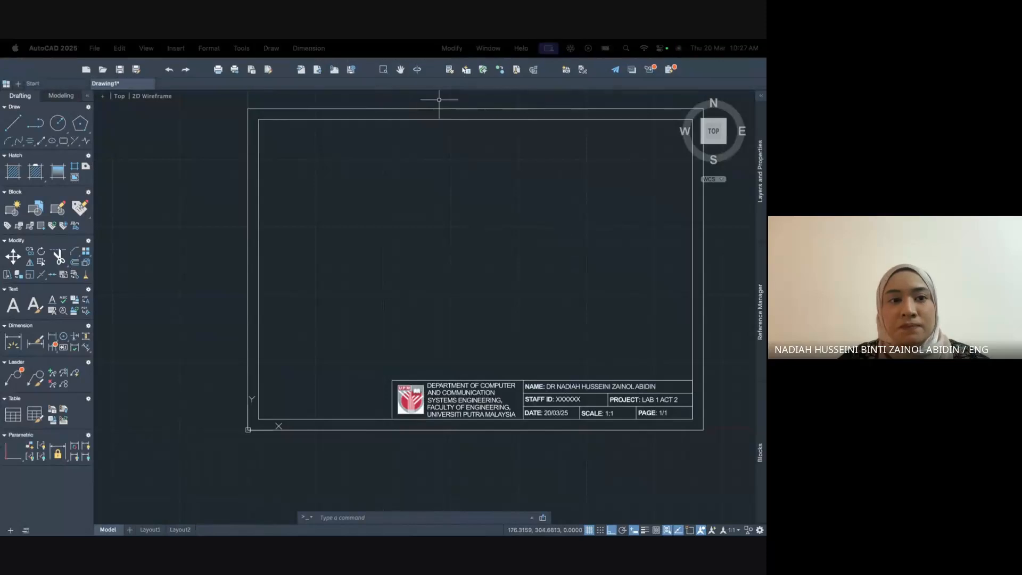
mouse_move(367, 40)
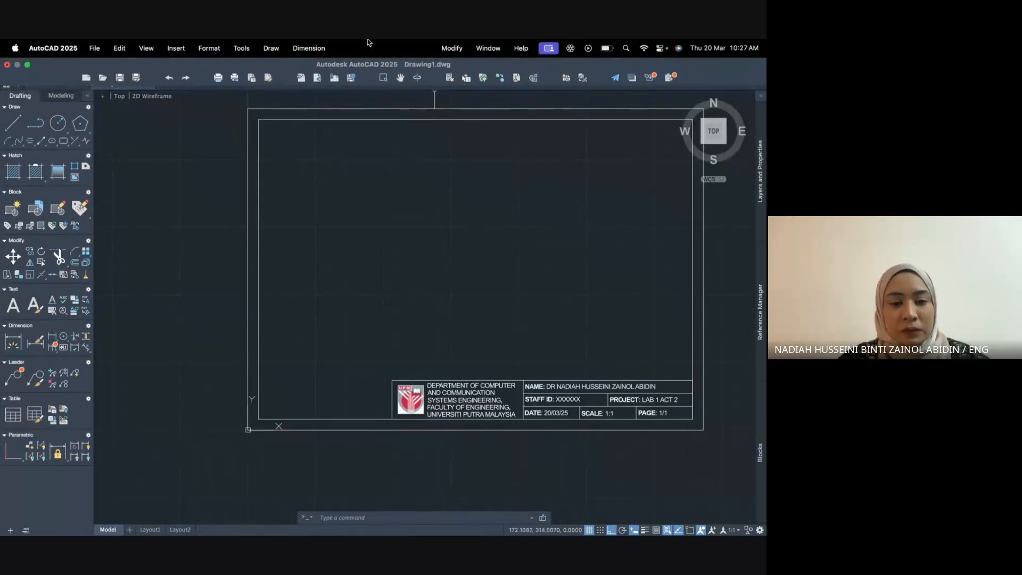
key(ctrl+Up)
click(458, 78)
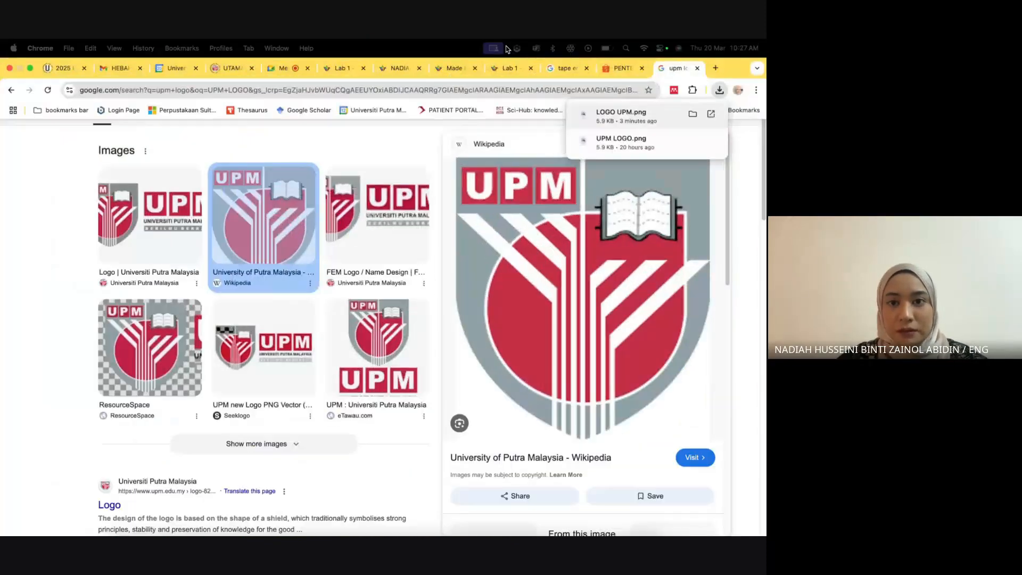
click(286, 68)
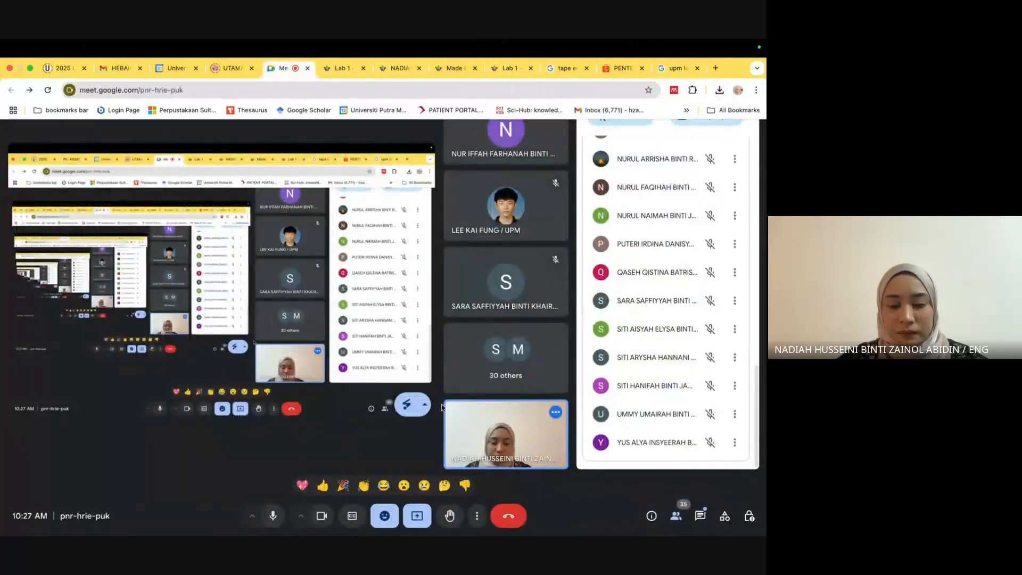
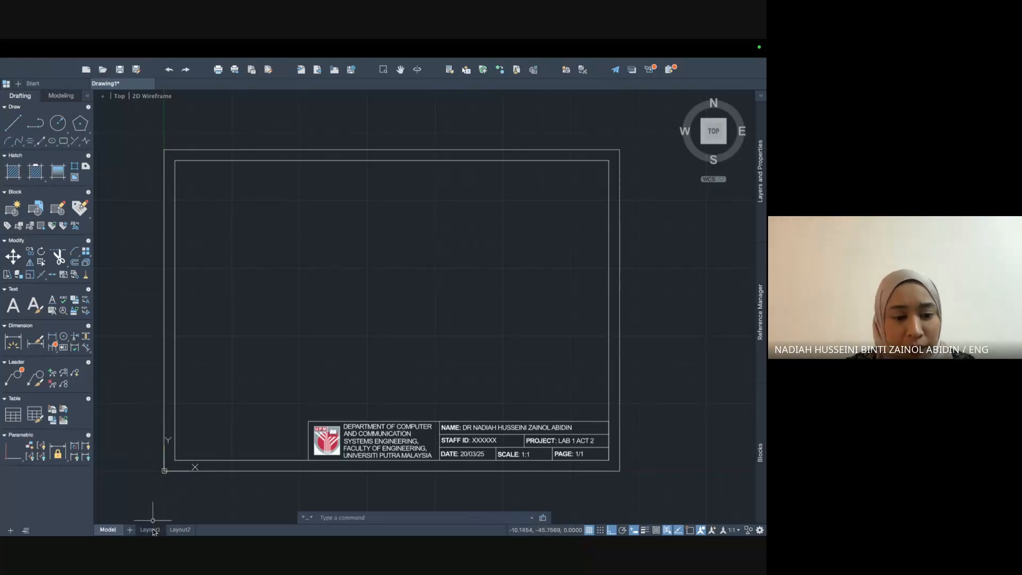
Switch from model space to the Layout1 paper sheet.
click(152, 530)
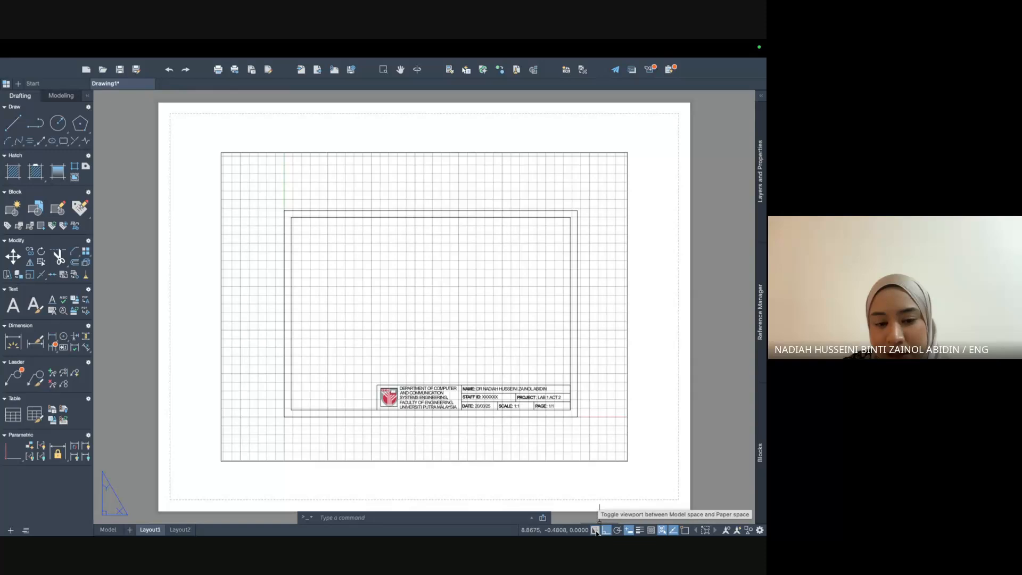
Open Layout1's Page Setup from the tab's right-click menu.
right_click(150, 530)
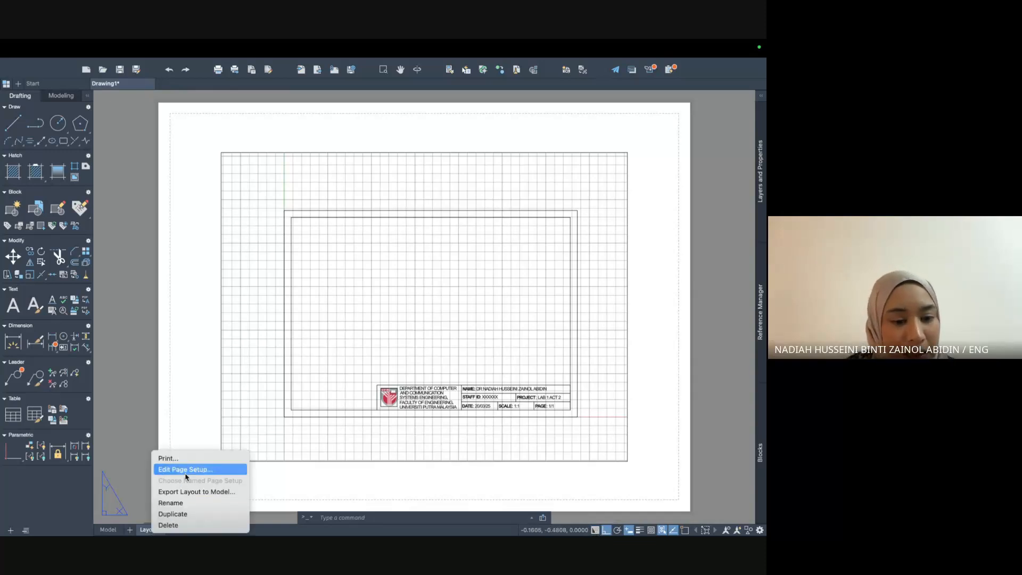
click(278, 491)
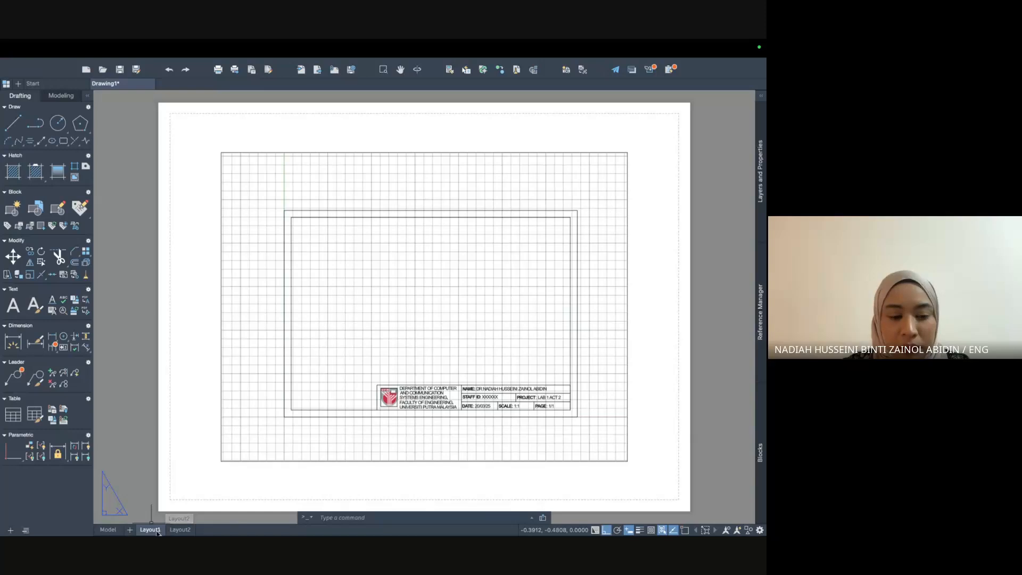
right_click(153, 531)
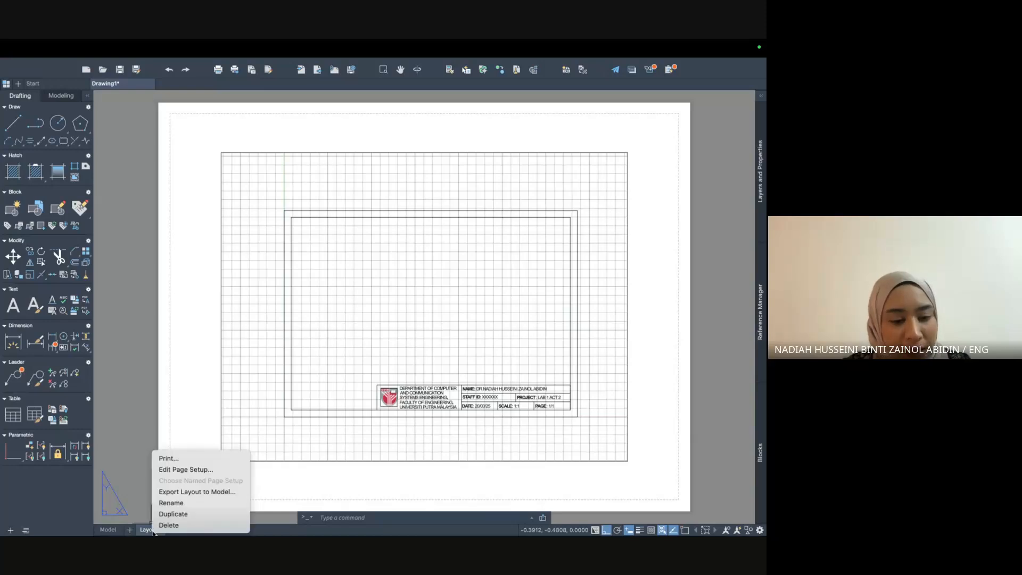
click(165, 474)
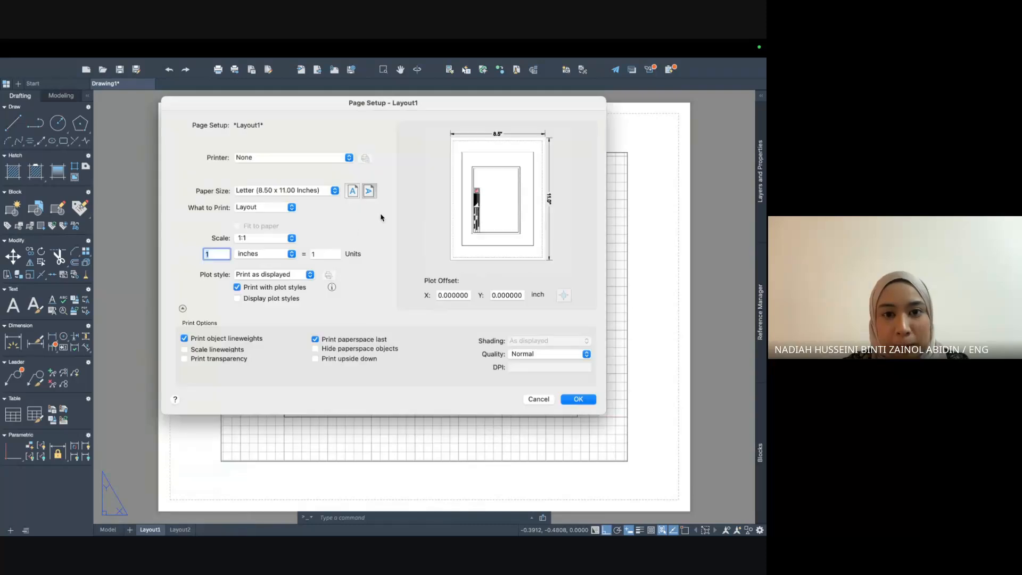
Set Layout1 to DWG To PDF.pc3 with ISO full bleed A3 (420 x 297 mm) paper and apply it.
drag(474, 105, 550, 156)
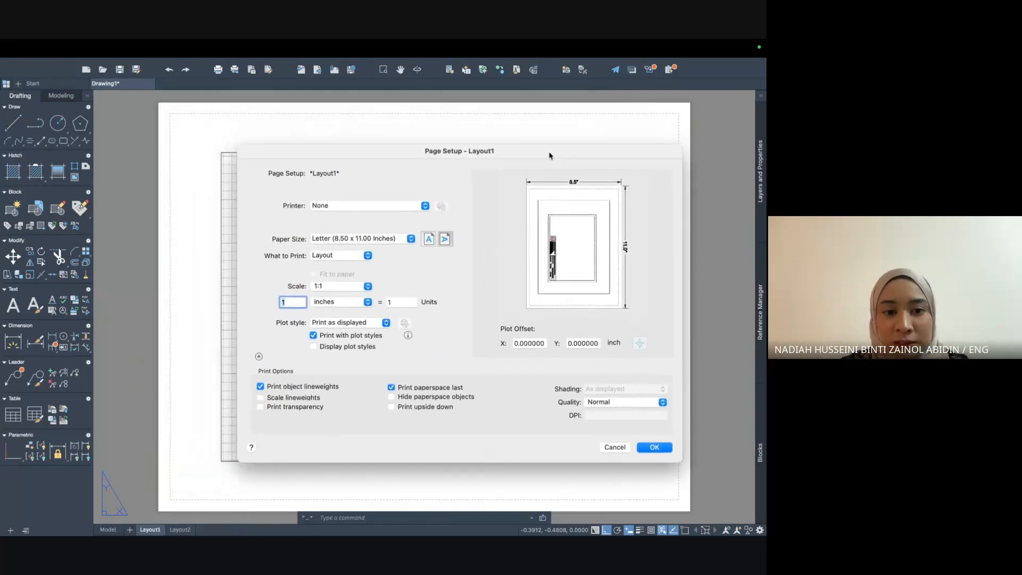
click(402, 207)
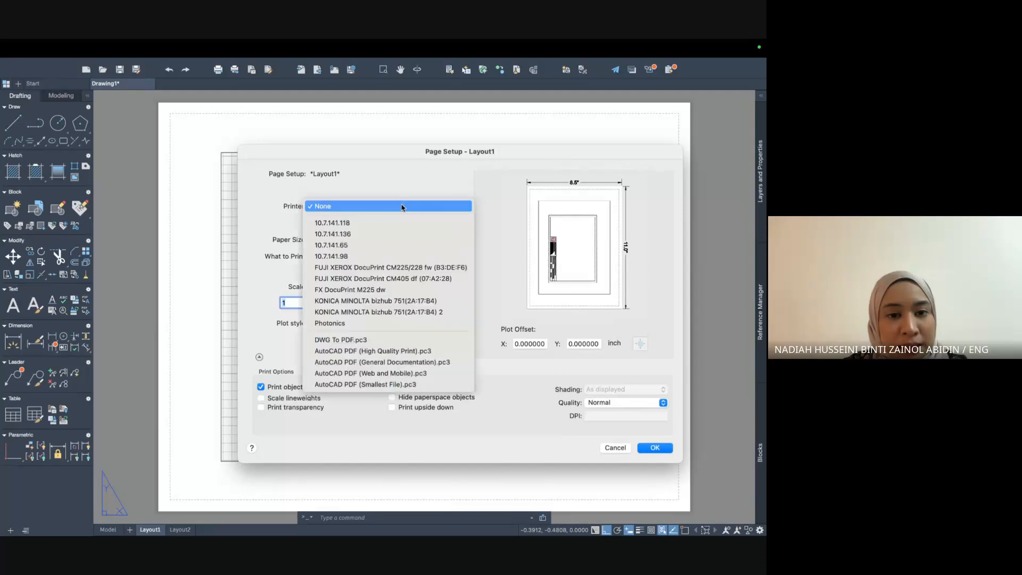
click(392, 340)
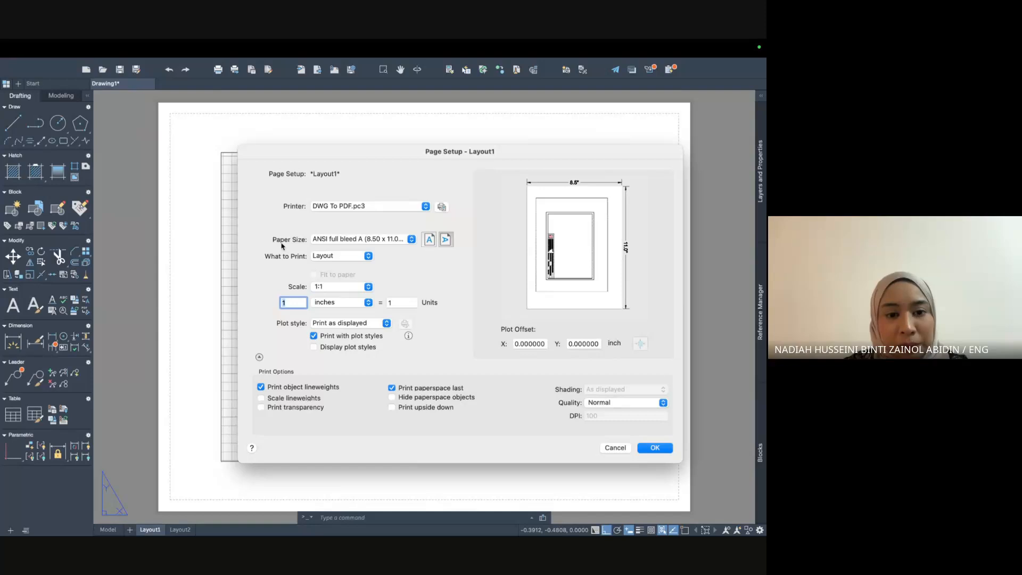
click(337, 240)
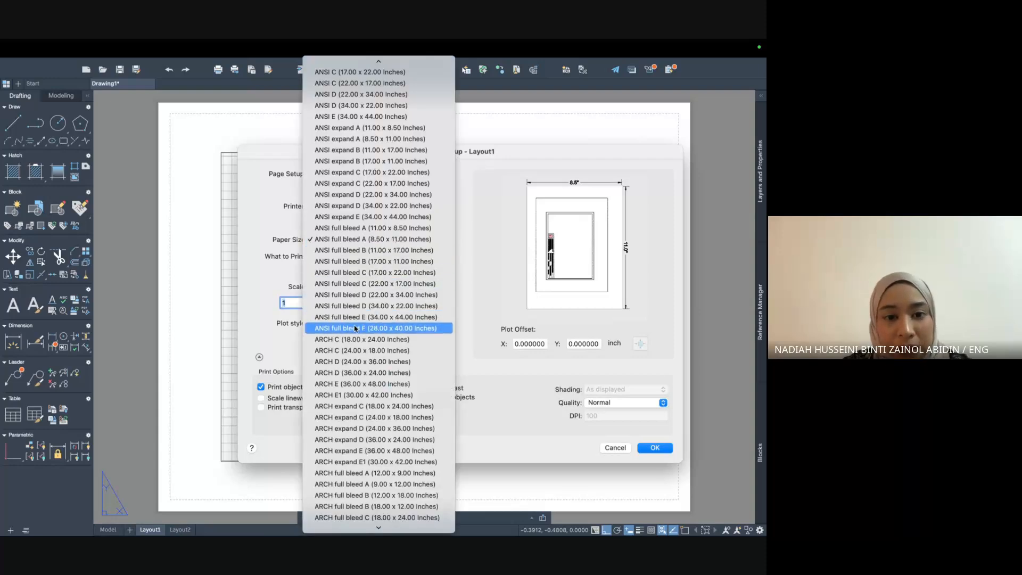
scroll(355, 327, up, 2)
scroll(356, 326, down, 10)
scroll(355, 328, down, 2)
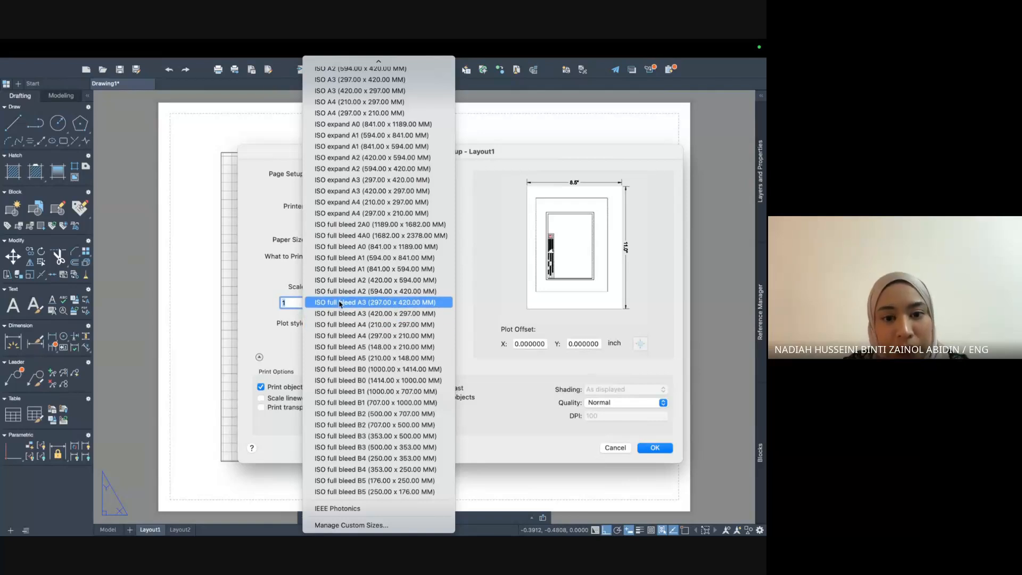
click(397, 317)
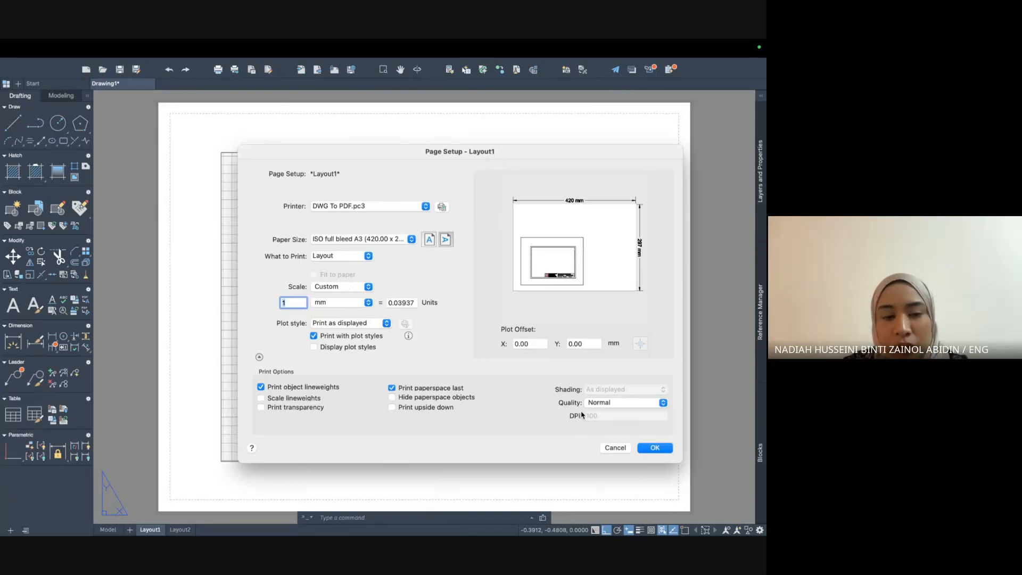
click(656, 449)
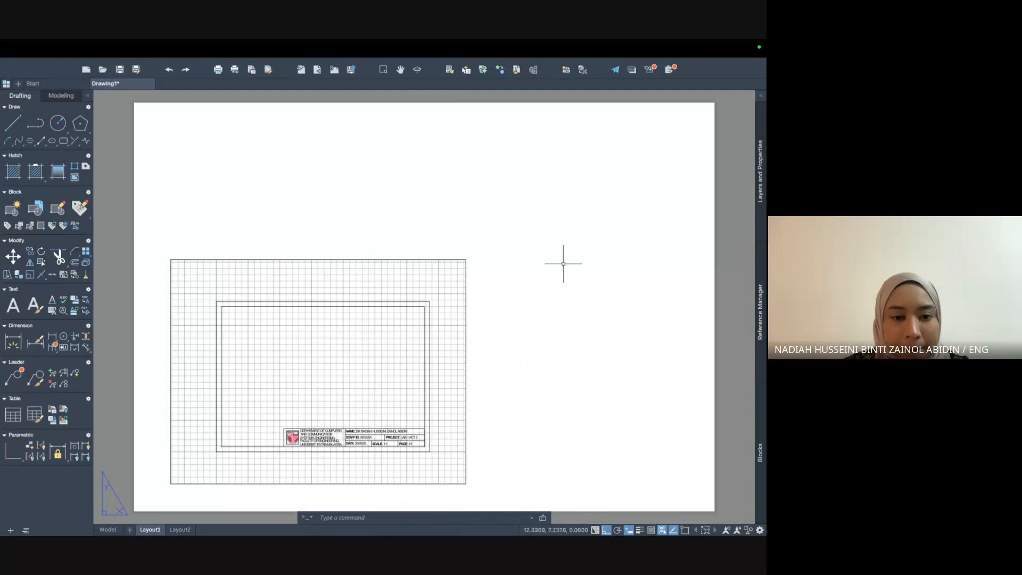
Delete Layout1's viewport so the sheet is empty, then return to model space.
click(145, 240)
click(538, 499)
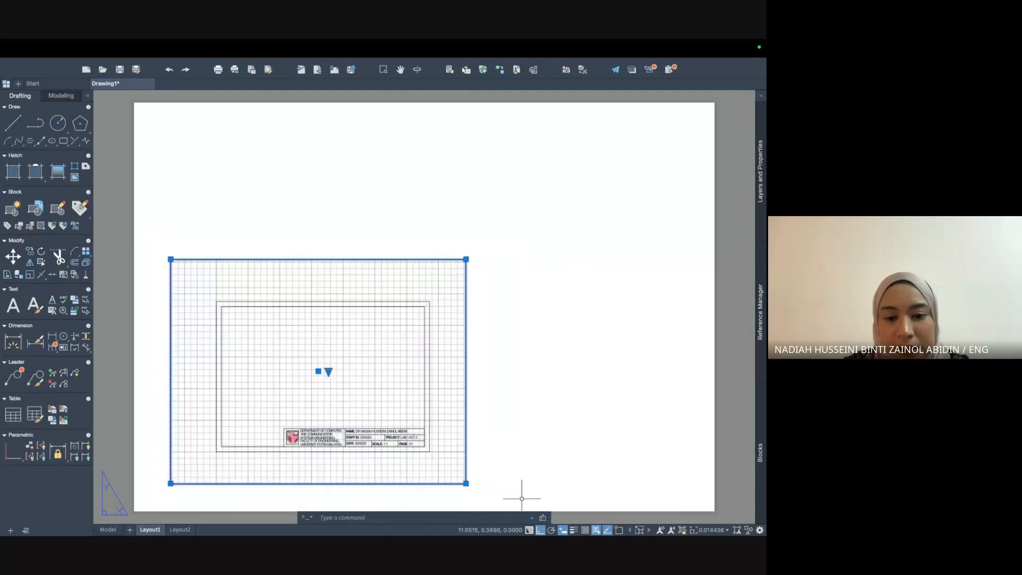
key(Delete)
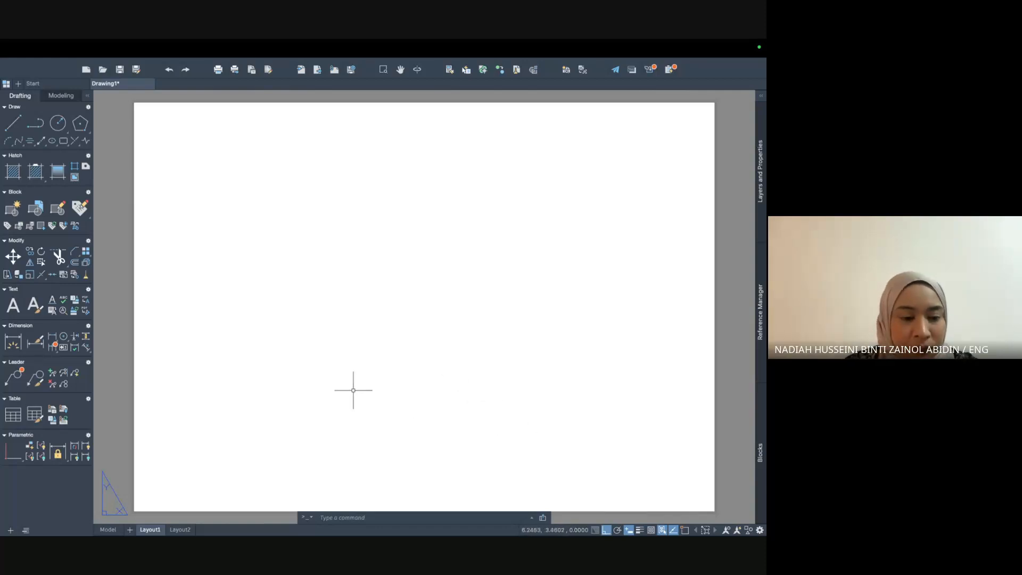
click(107, 529)
Copy the border frames and title block, then paste them at Layout1's lower-left corner.
click(152, 132)
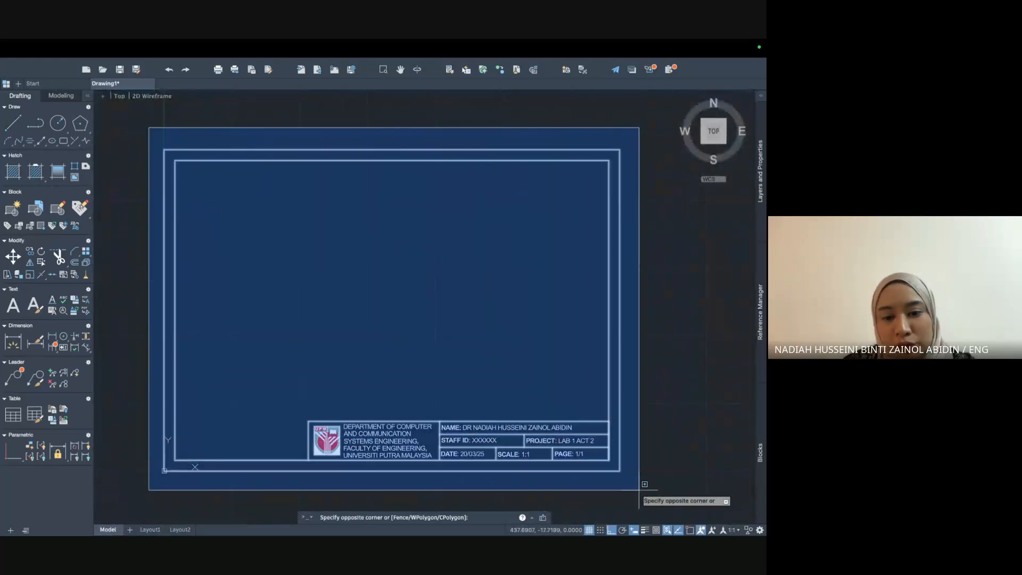
click(643, 485)
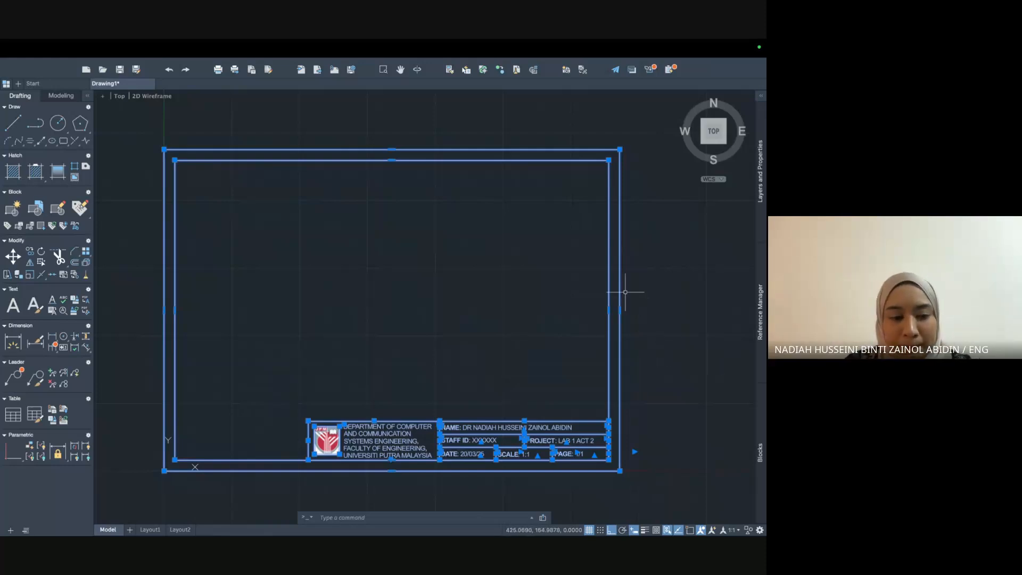
click(150, 530)
key(super+v)
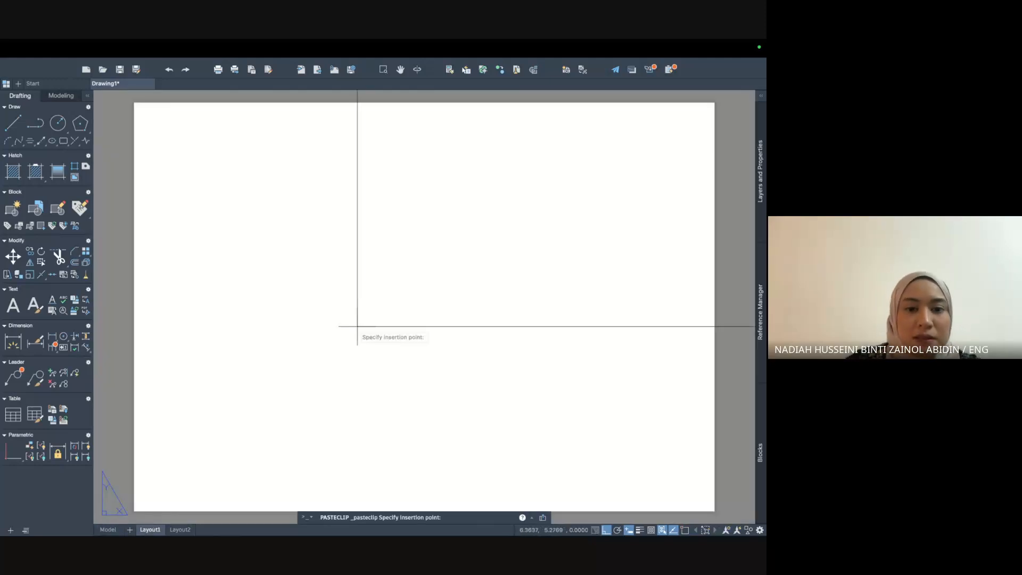
scroll(295, 357, down, 2)
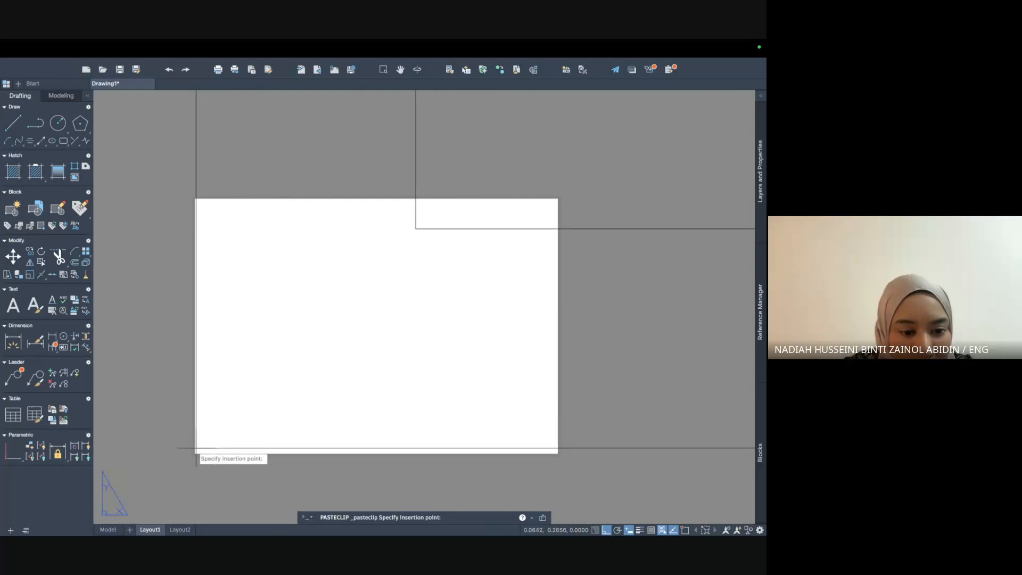
scroll(195, 450, up, 2)
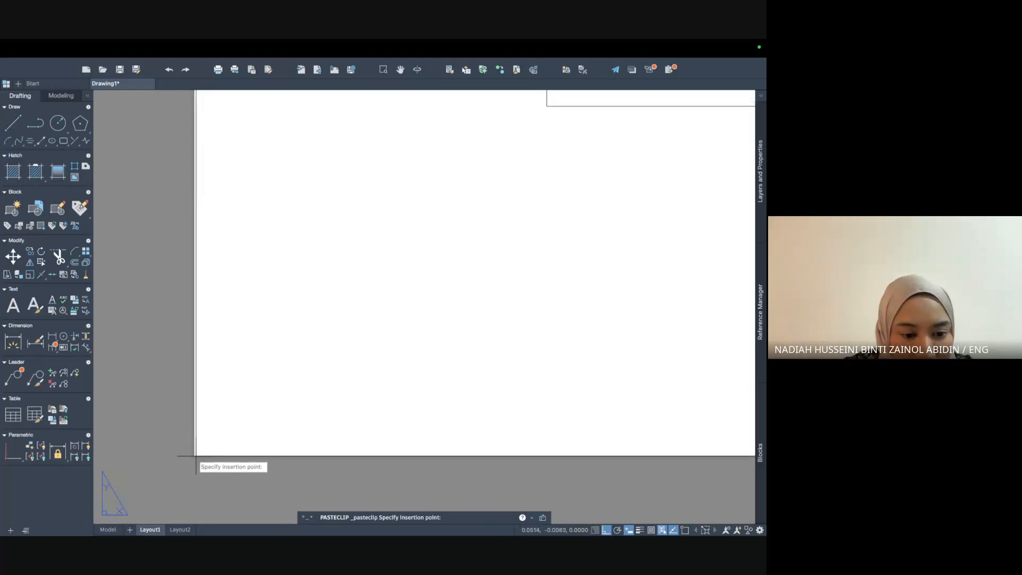
click(195, 455)
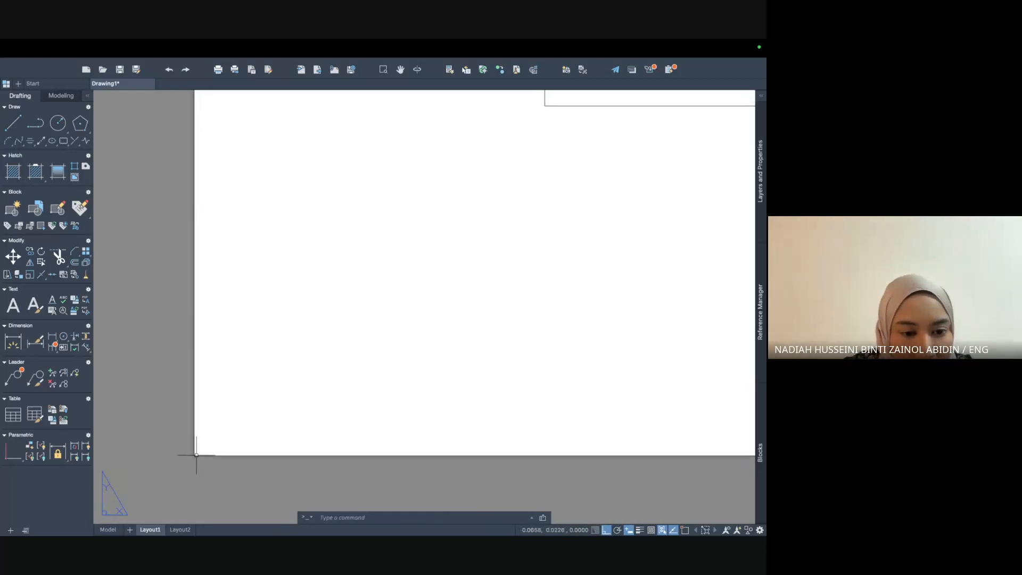
scroll(515, 294, down, 8)
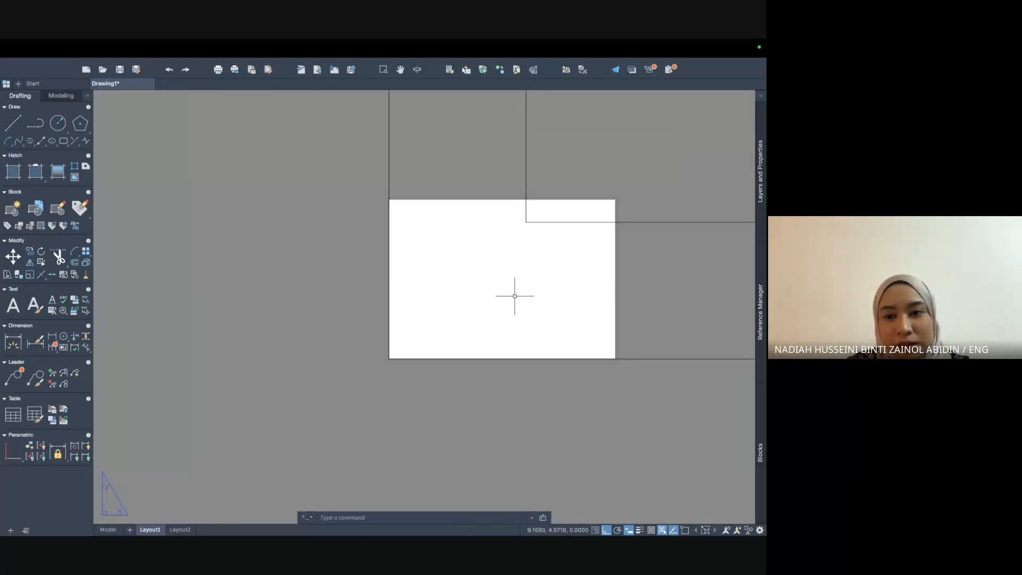
scroll(515, 296, down, 6)
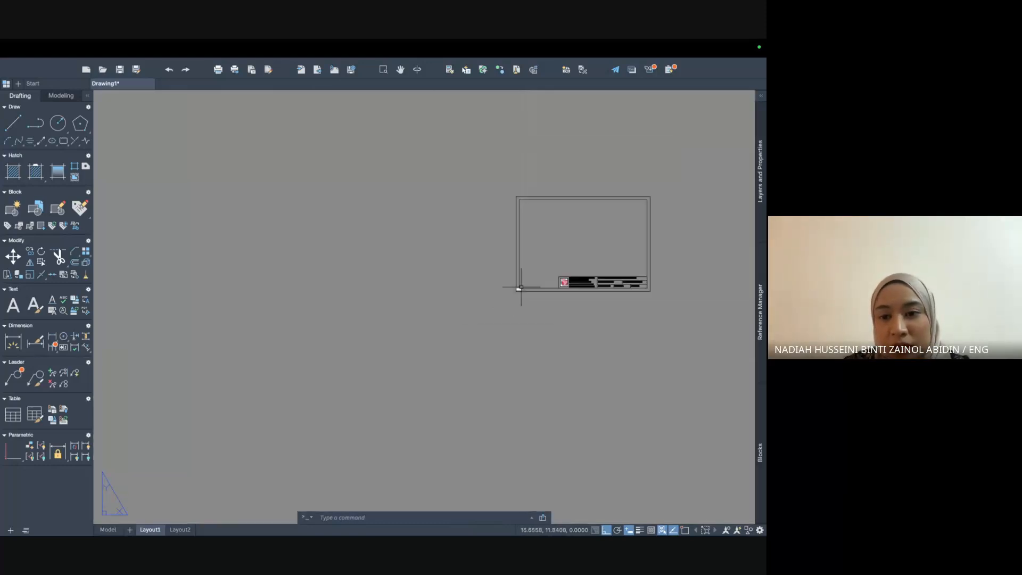
scroll(572, 265, up, 6)
middle_drag(570, 267, 355, 324)
scroll(356, 323, down, 3)
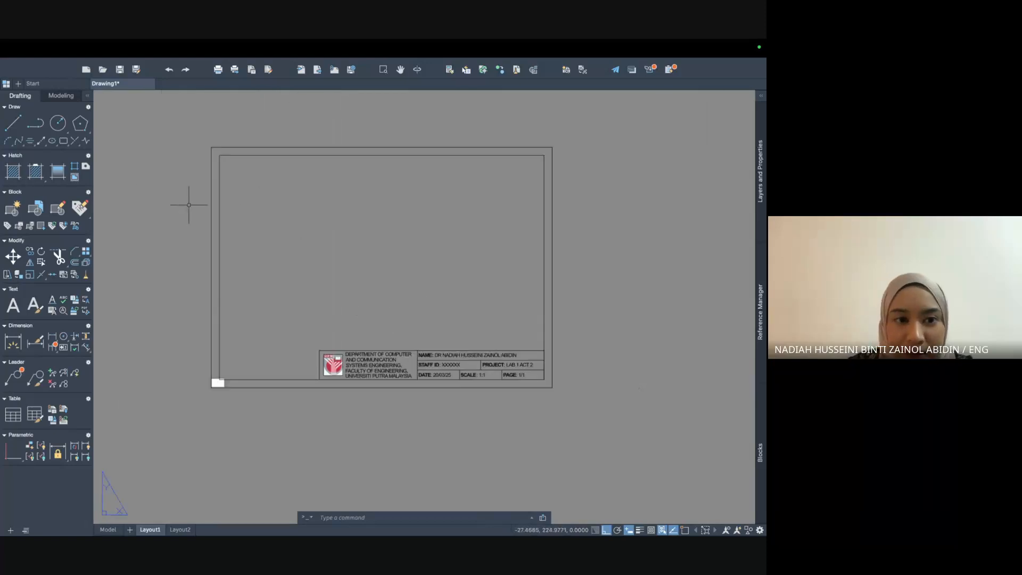
Select the pasted title block and start the SCALE command with SC.
click(182, 121)
click(586, 429)
text(sc)
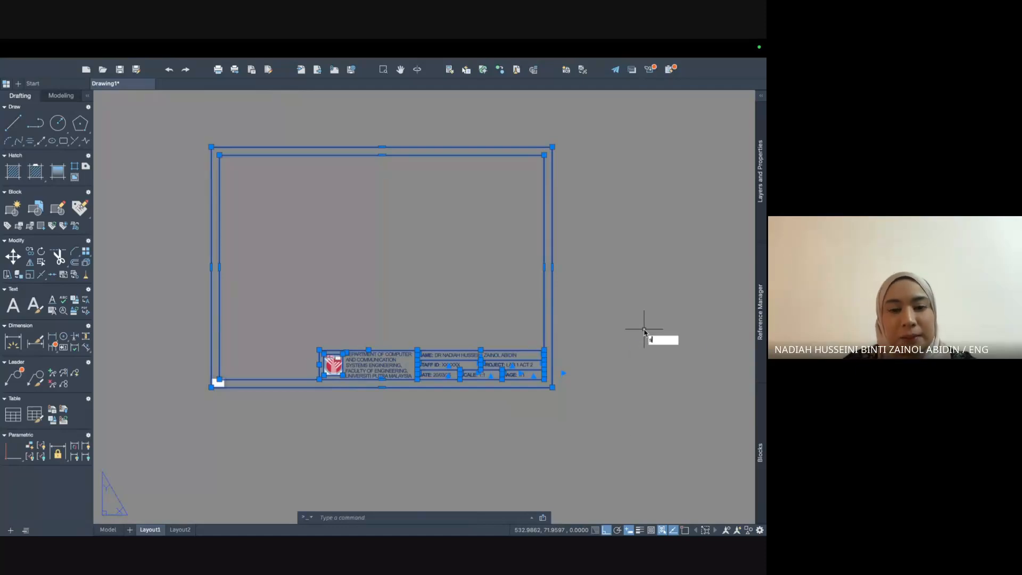
key(Return)
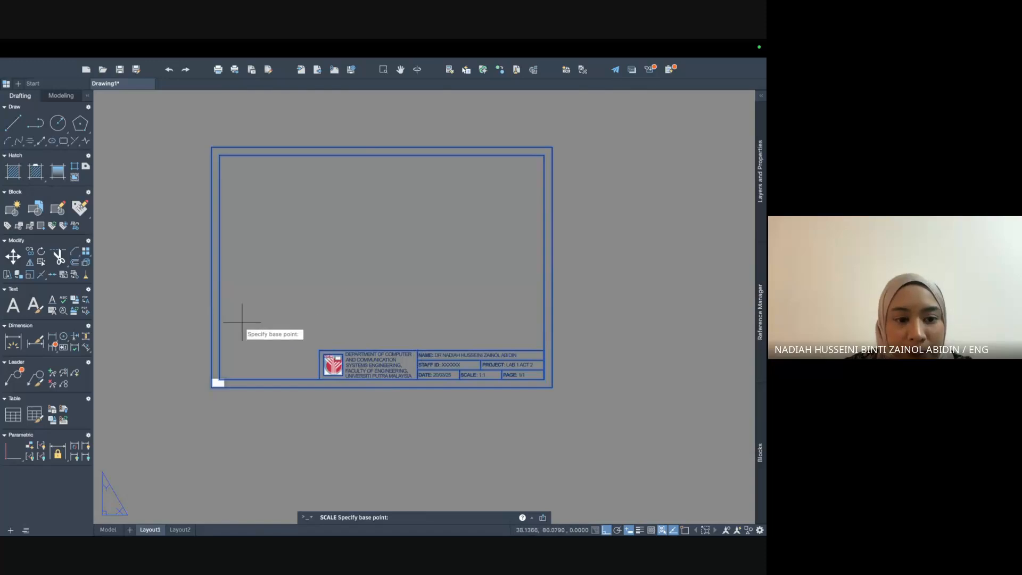
Scale it from the sheet's lower-left corner until the frame fits the paper.
scroll(251, 336, up, 4)
scroll(160, 463, up, 5)
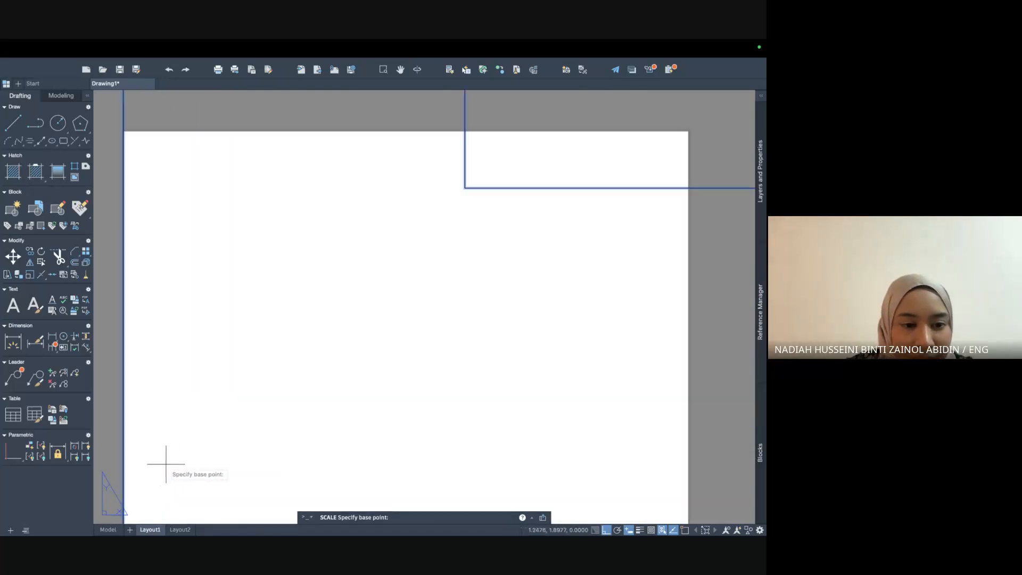
middle_drag(188, 453, 334, 306)
scroll(334, 306, up, 2)
scroll(281, 409, up, 4)
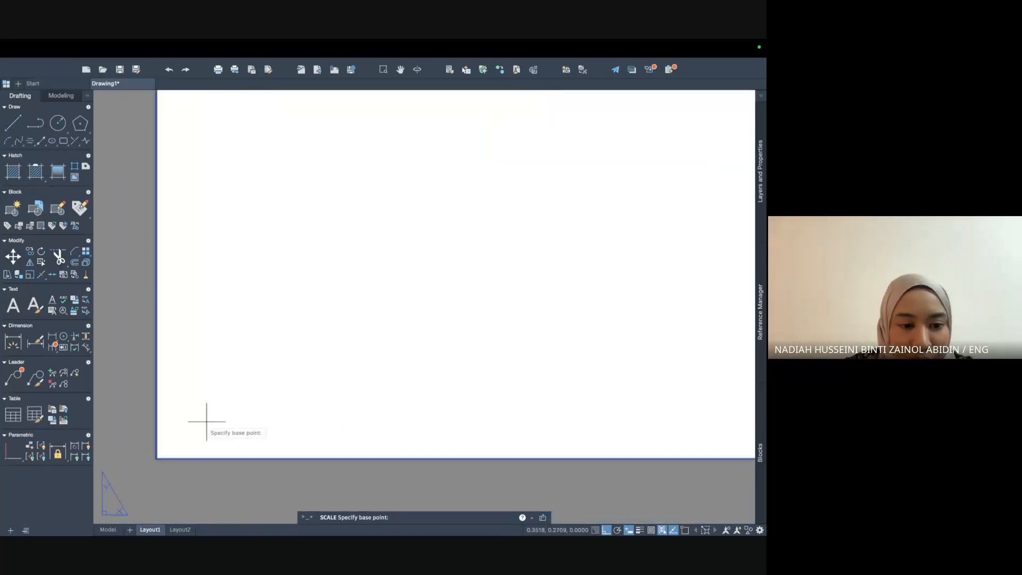
click(156, 458)
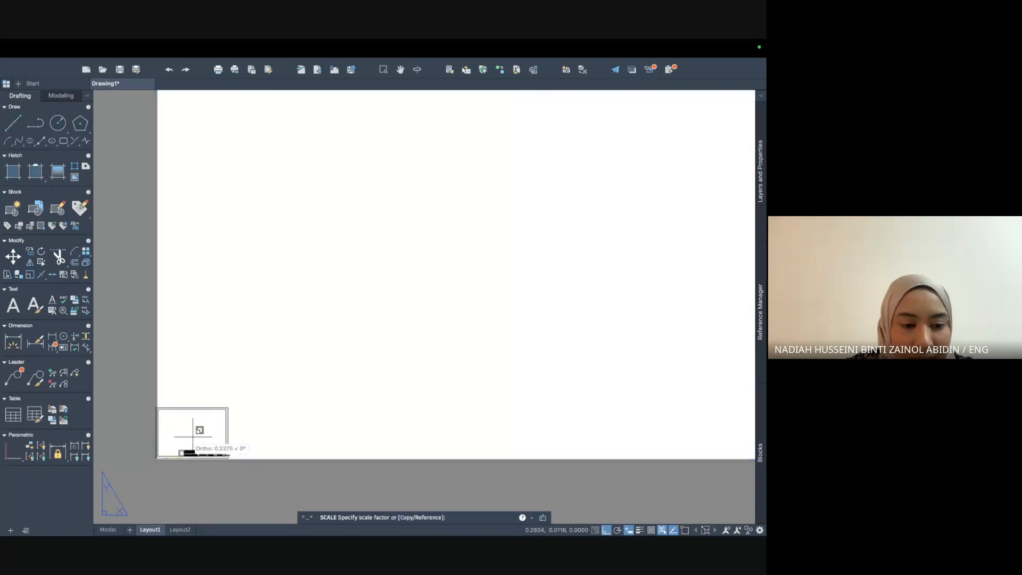
scroll(383, 326, down, 6)
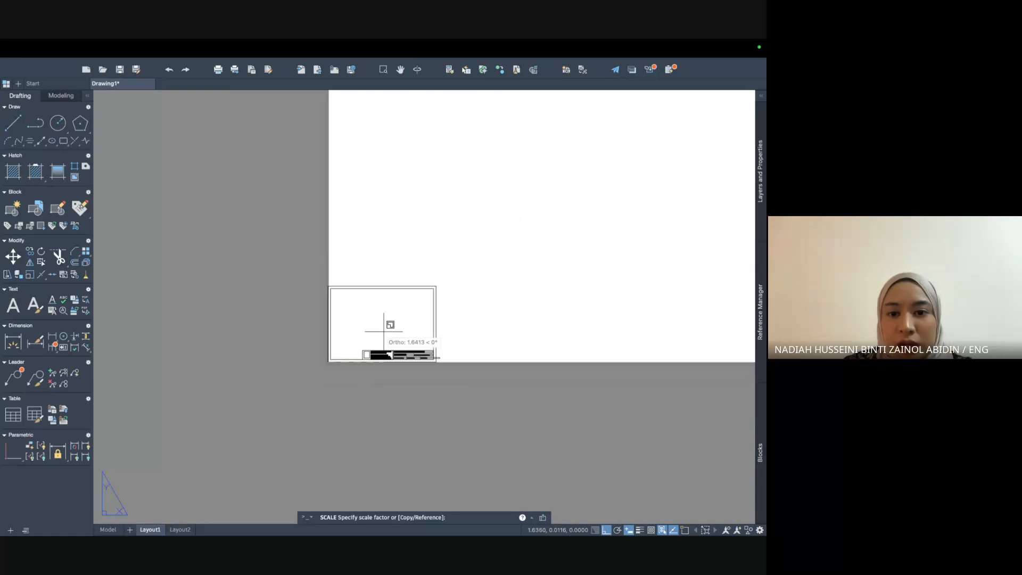
middle_drag(468, 309, 197, 406)
scroll(358, 315, down, 2)
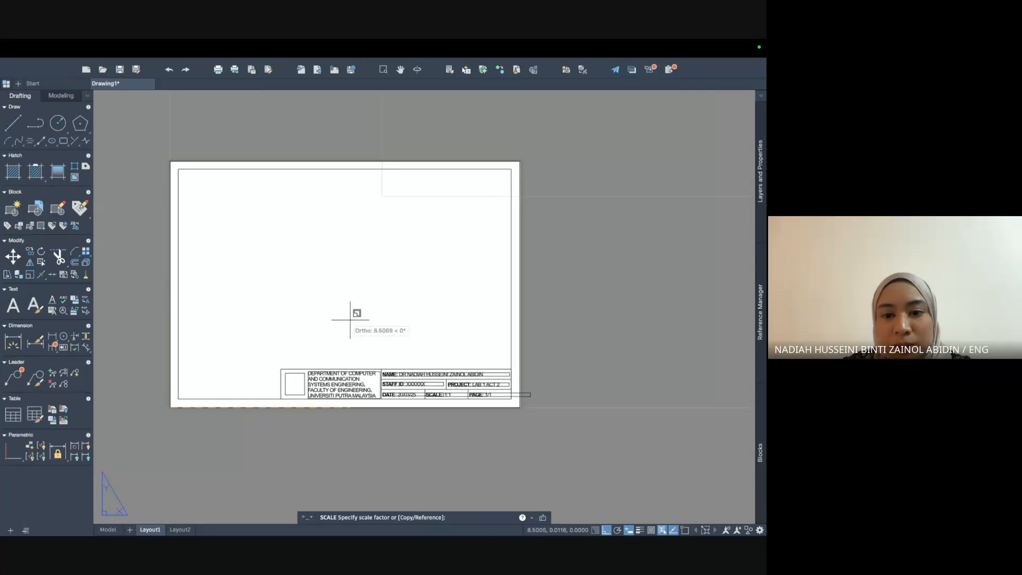
click(351, 319)
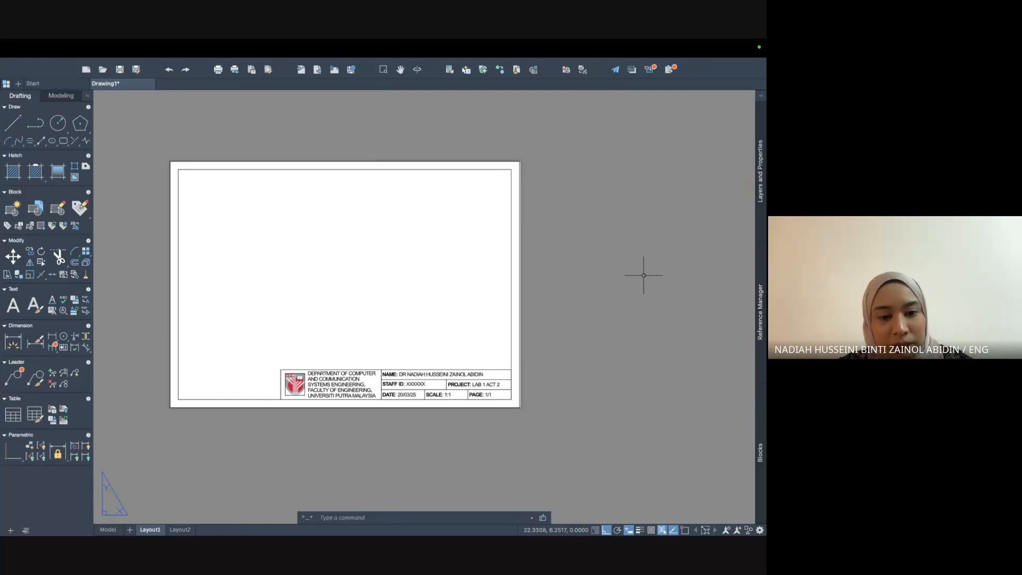
Undo the scale and paste, then return to model space to reselect the title block.
key(super+z)
key(super+z)
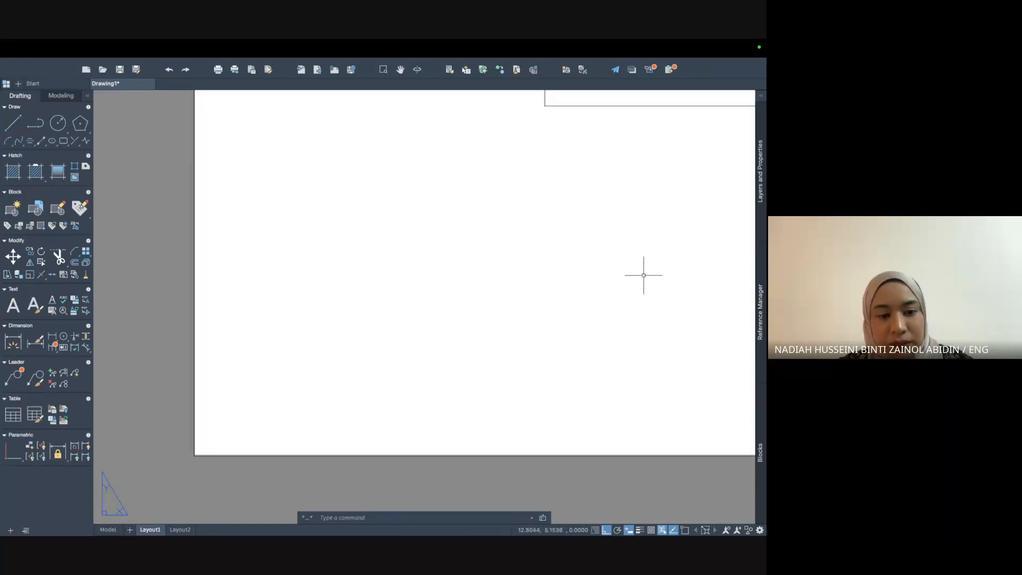
key(super+z)
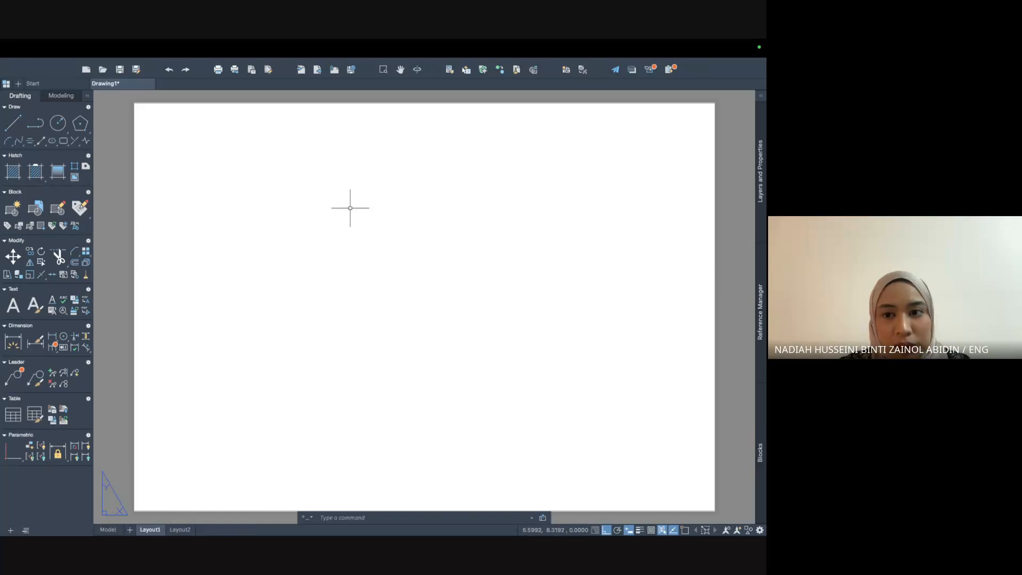
click(108, 530)
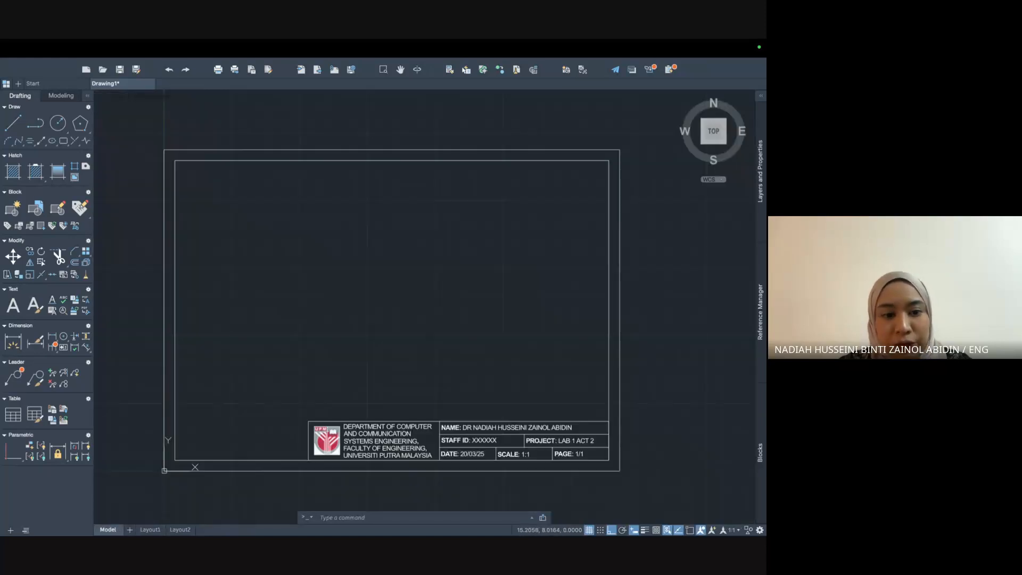
click(149, 530)
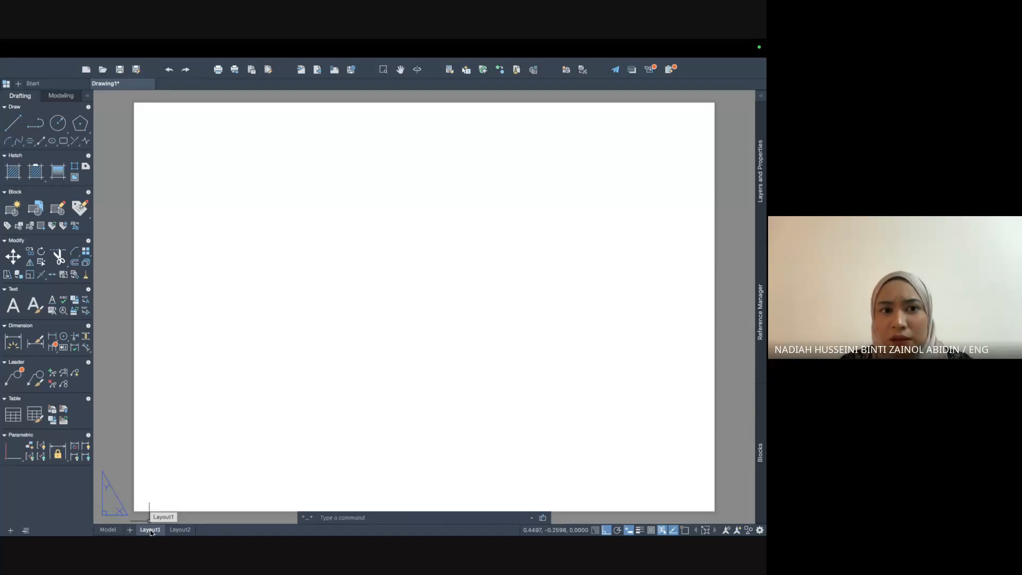
click(108, 529)
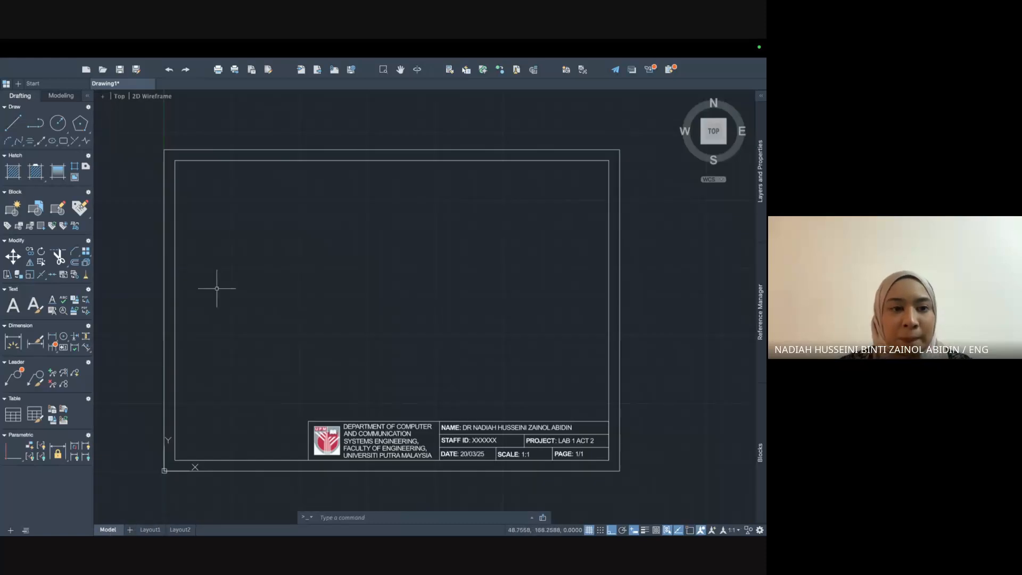
click(141, 130)
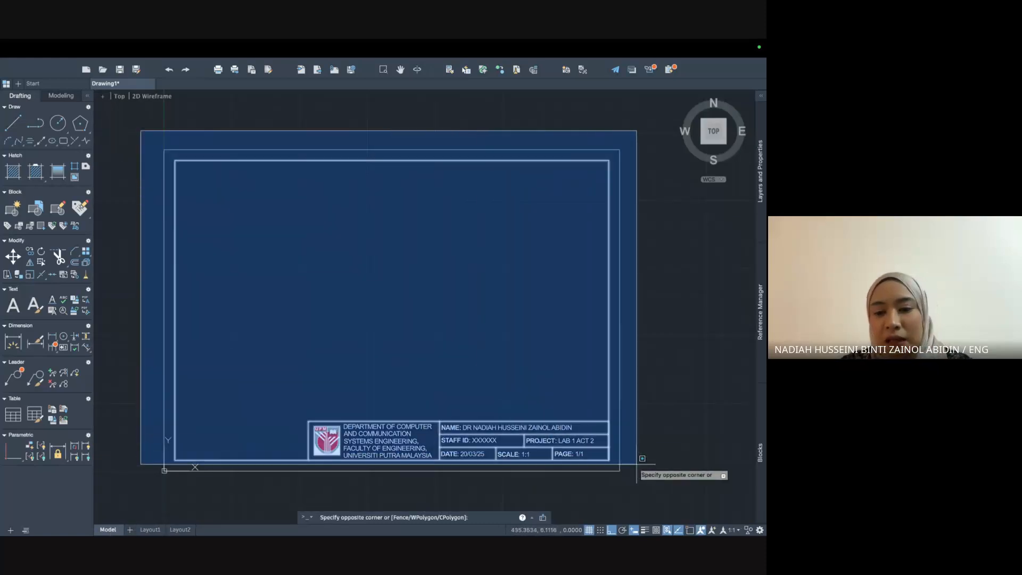
Paste the selected border and title block onto Layout1 near the sheet's lower-left corner.
click(640, 477)
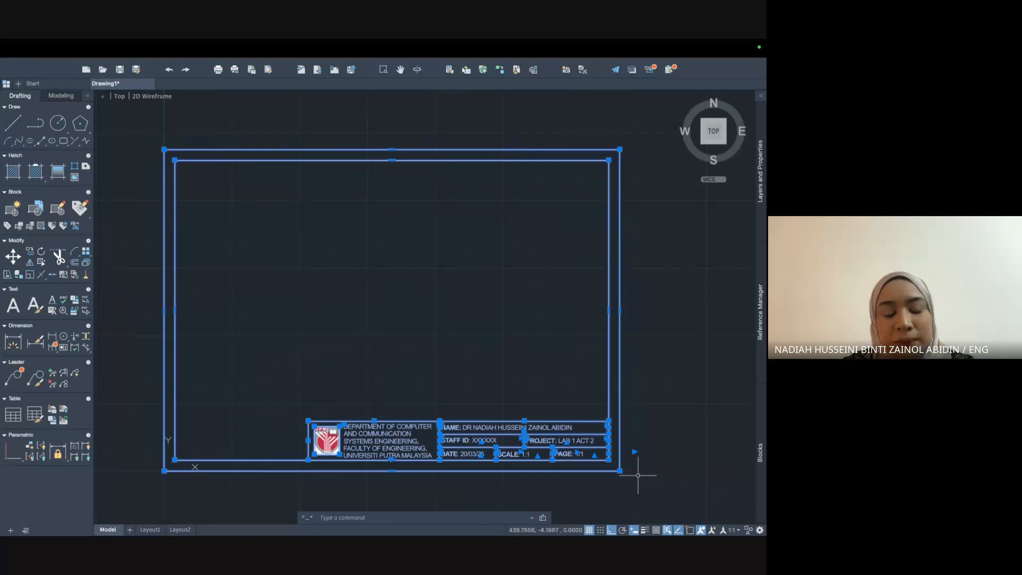
click(150, 530)
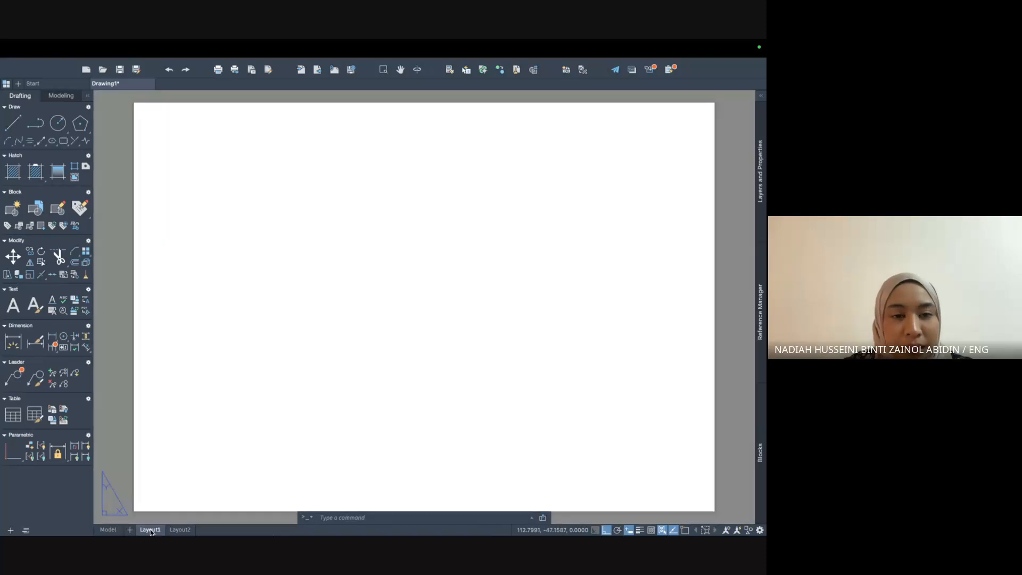
key(ctrl+v)
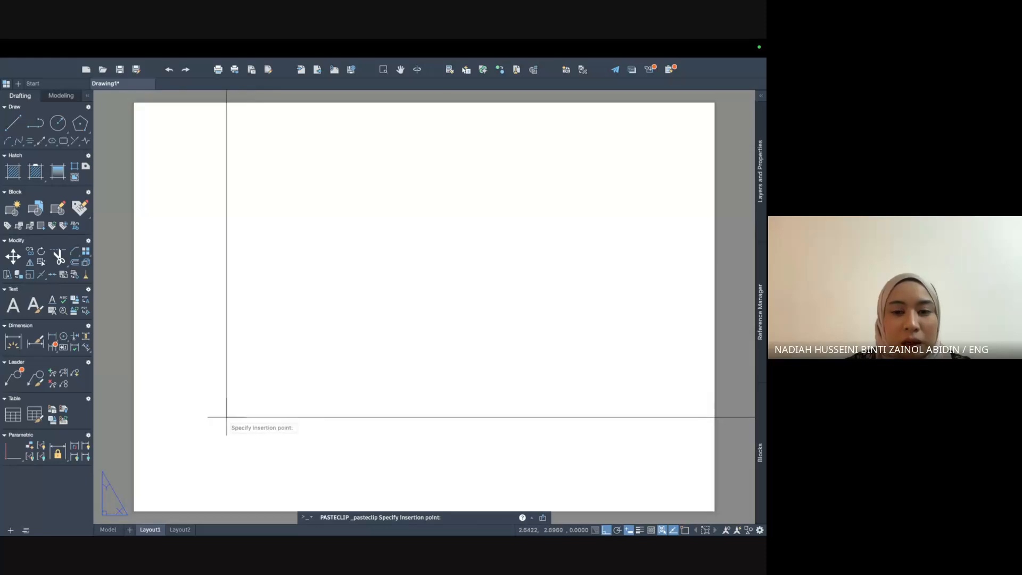
scroll(226, 416, down, 2)
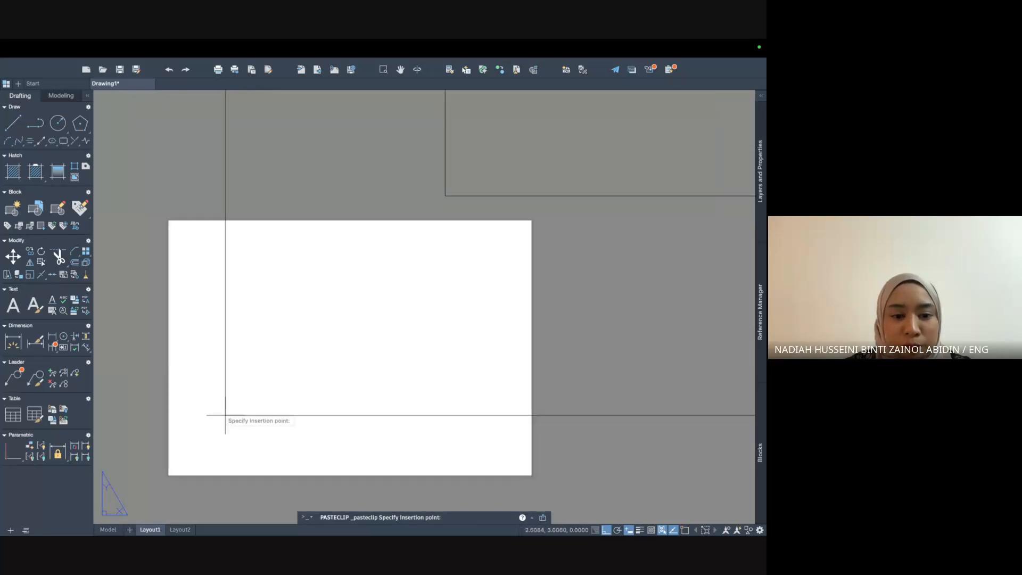
click(169, 474)
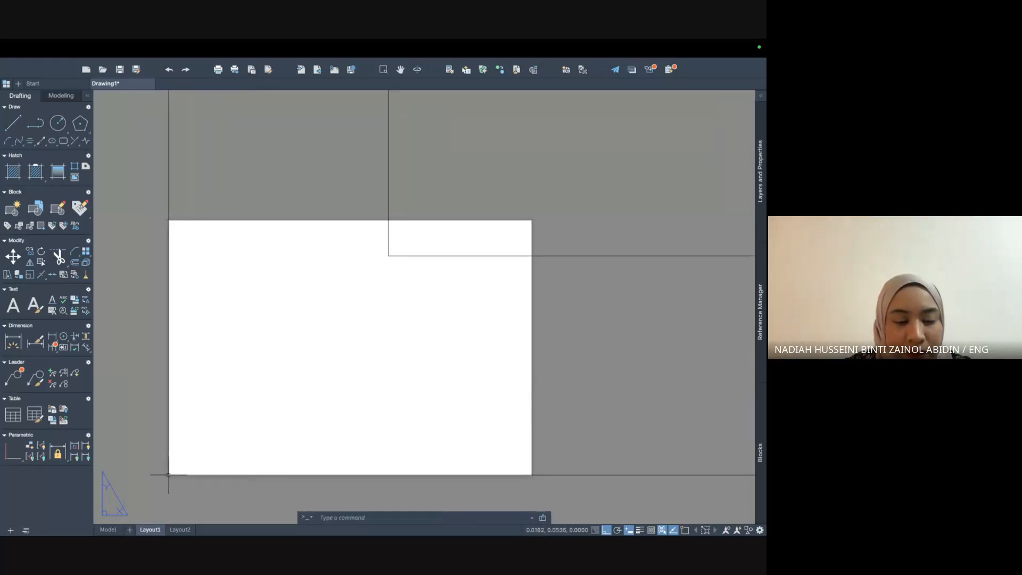
scroll(498, 353, down, 5)
scroll(497, 353, down, 5)
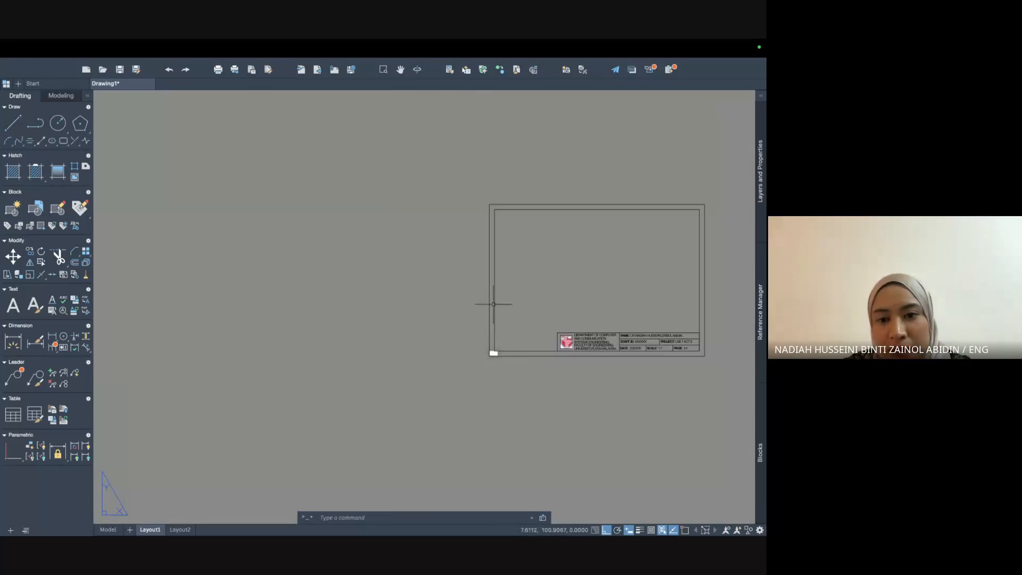
Window-select the pasted border and title block and start SCALE.
click(467, 179)
click(720, 400)
text(sca)
key(Return)
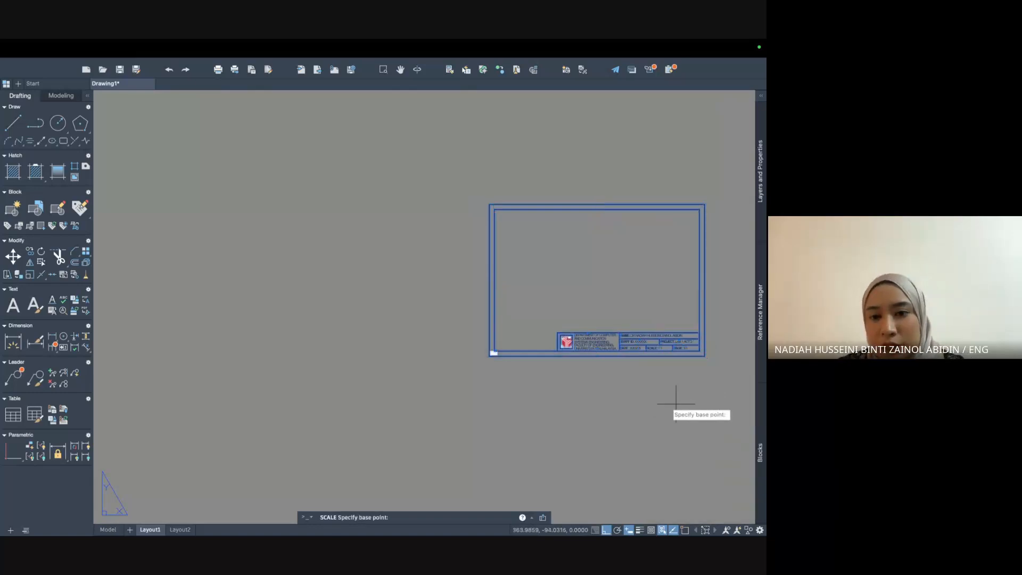
Scale from the frame's bottom-left corner so it fills the paper.
scroll(606, 336, up, 4)
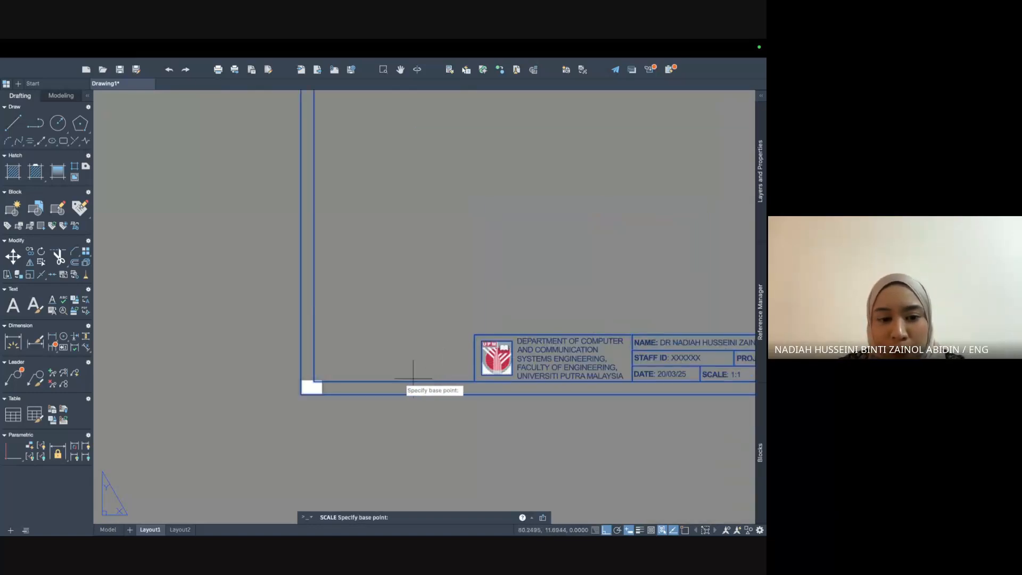
scroll(405, 383, up, 4)
middle_drag(279, 396, 521, 342)
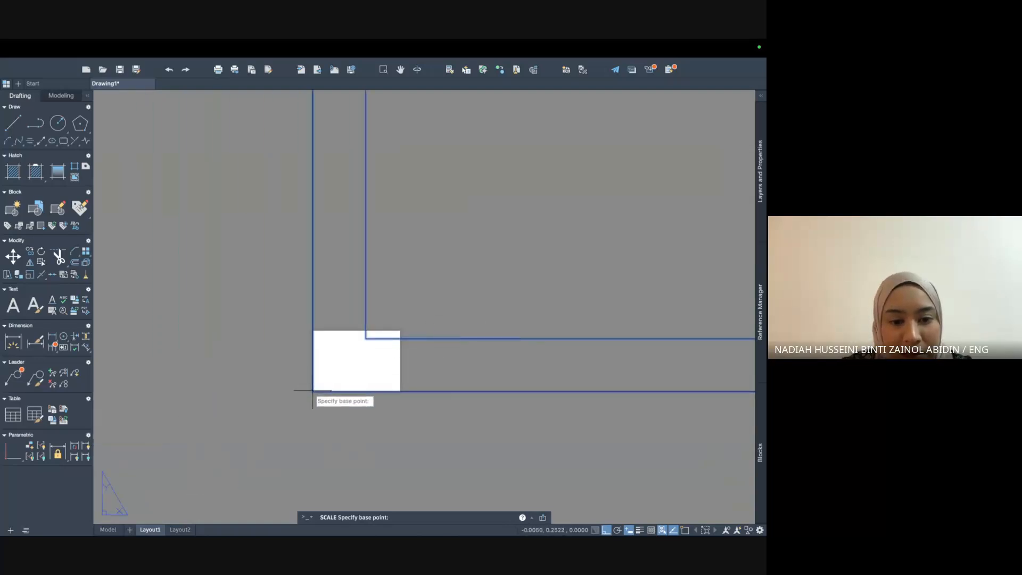
scroll(313, 391, up, 5)
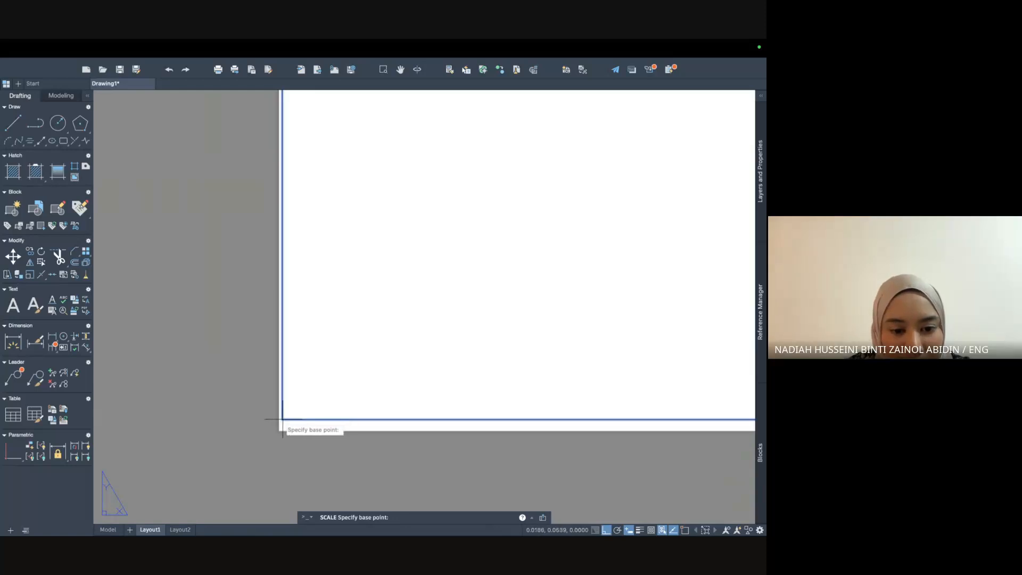
click(282, 419)
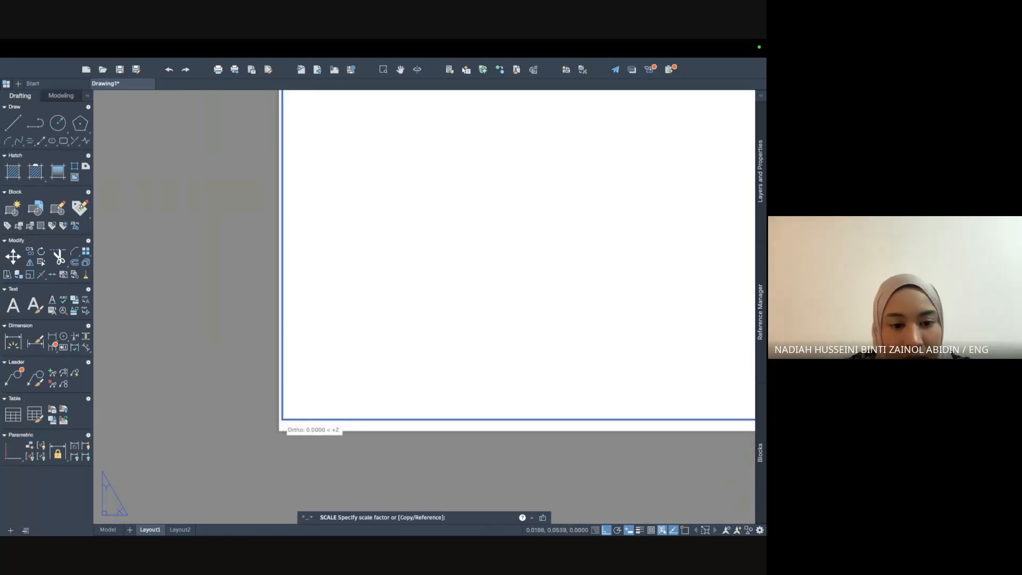
scroll(282, 420, down, 5)
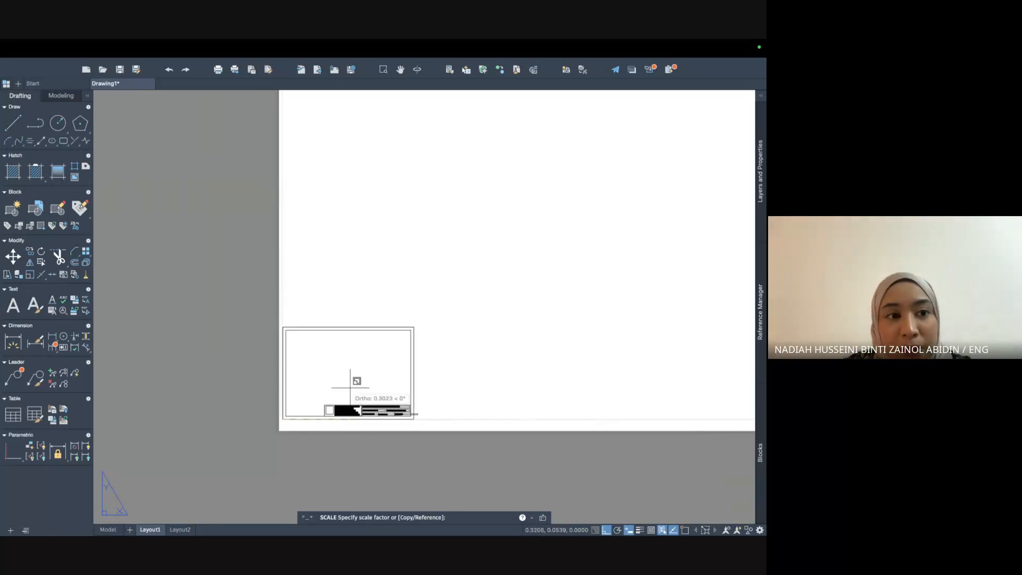
click(349, 387)
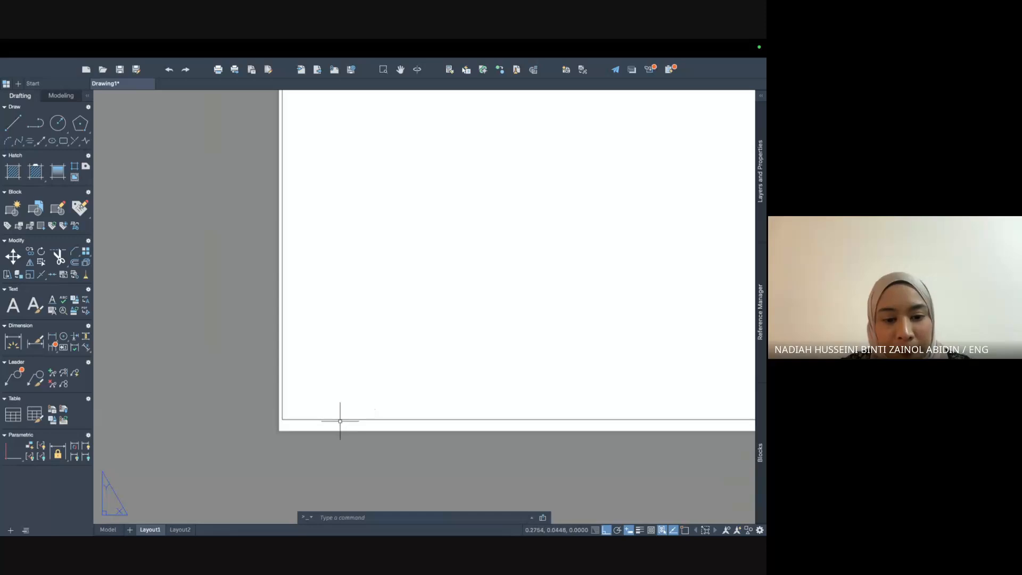
key(ctrl+x)
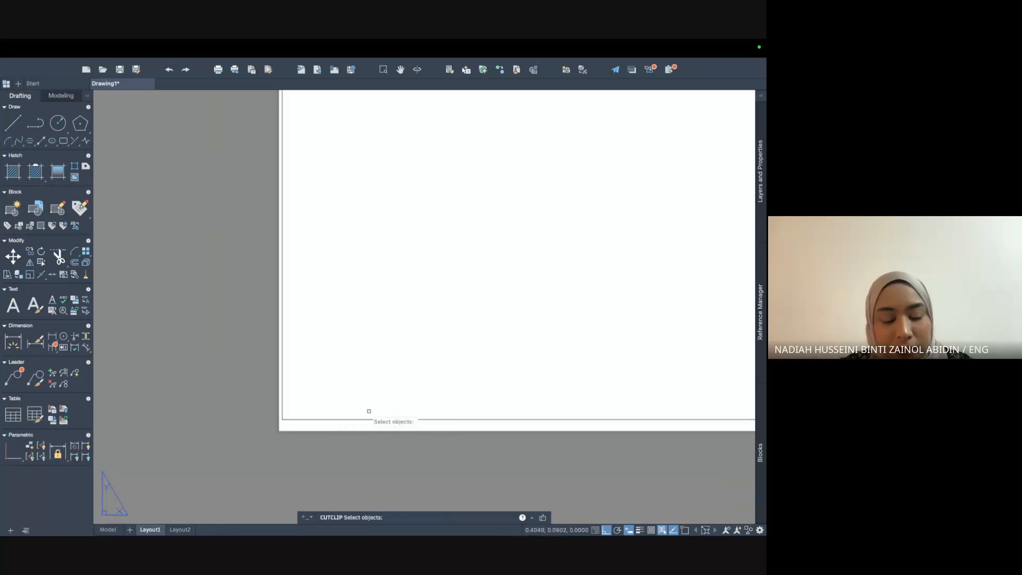
Reselect the frame and title block and start SCALE again.
scroll(373, 424, up, 5)
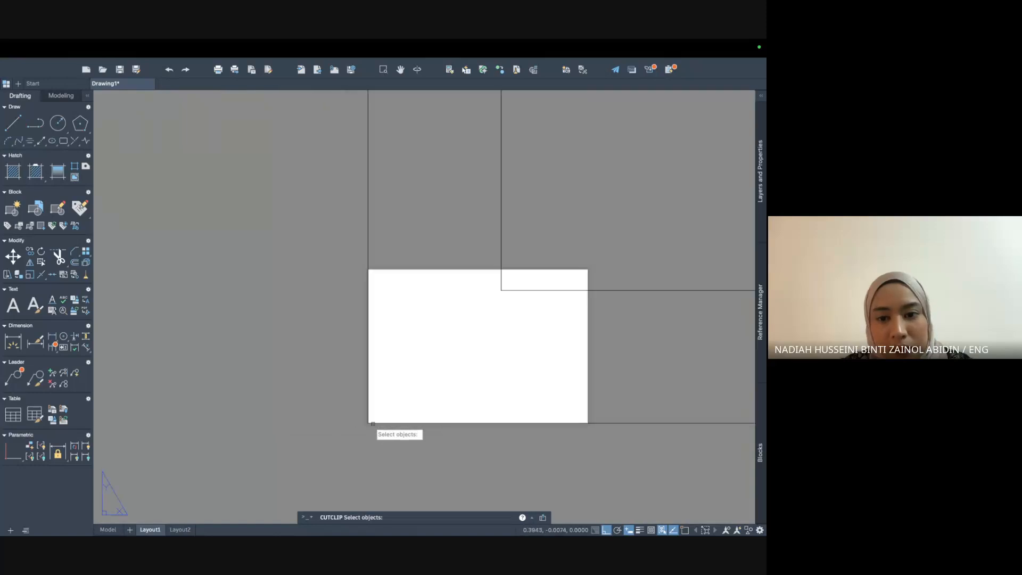
scroll(359, 361, down, 6)
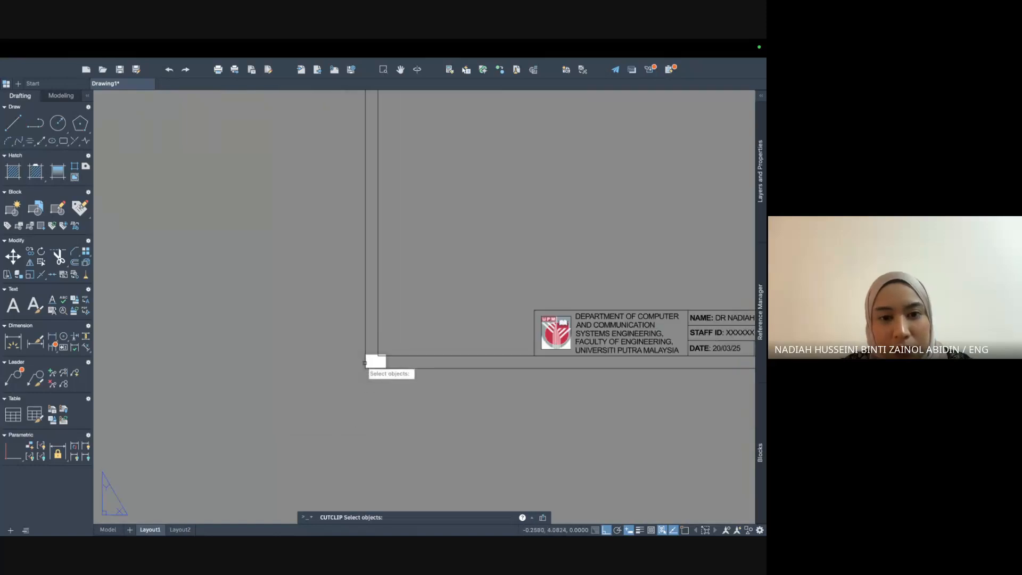
click(334, 257)
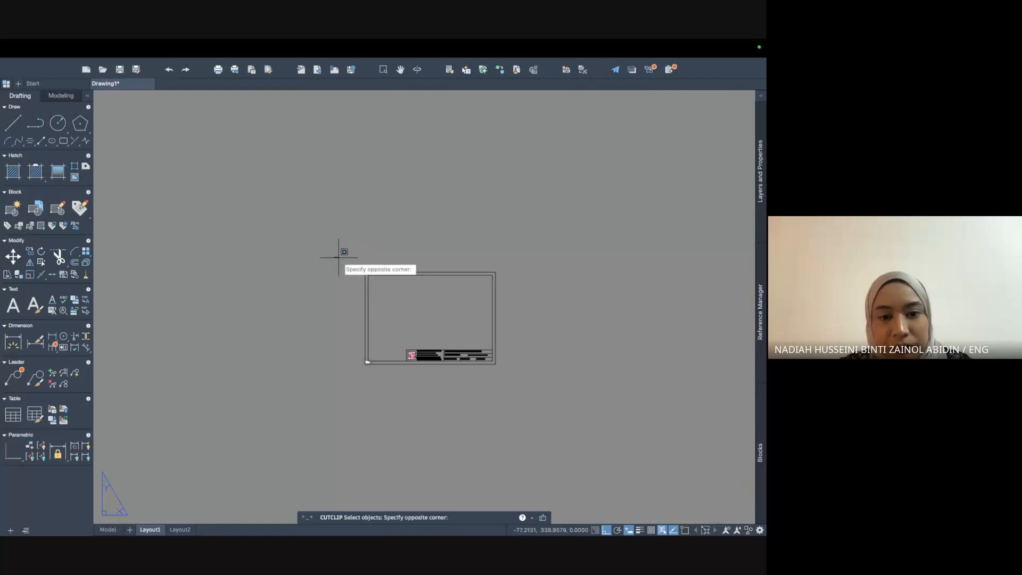
click(536, 384)
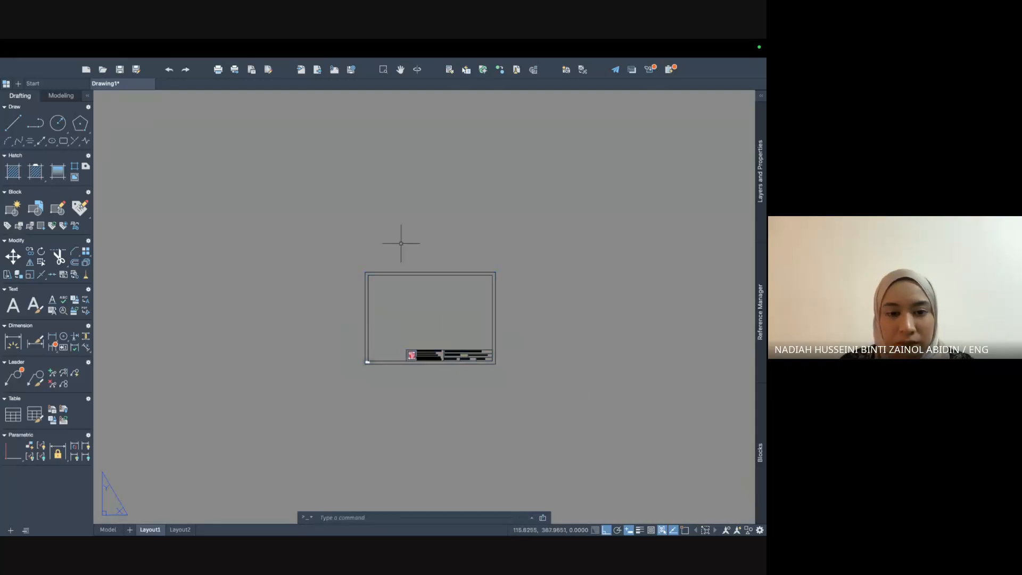
click(355, 257)
click(525, 365)
text(scal)
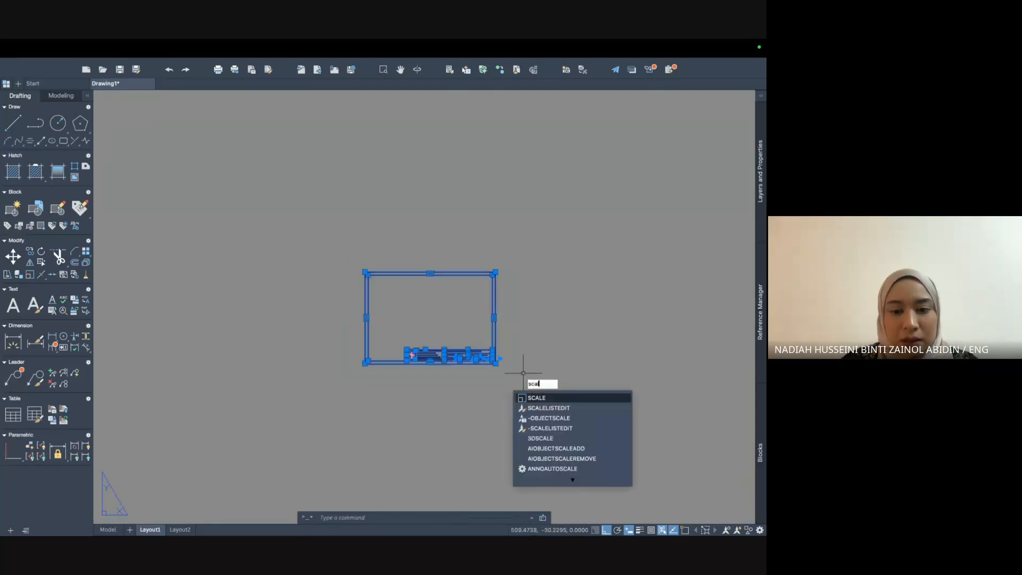
key(Return)
Use the sheet's lower-left corner as the scaling base point.
scroll(404, 337, up, 8)
scroll(308, 369, down, 4)
middle_drag(309, 369, 425, 318)
scroll(379, 381, up, 6)
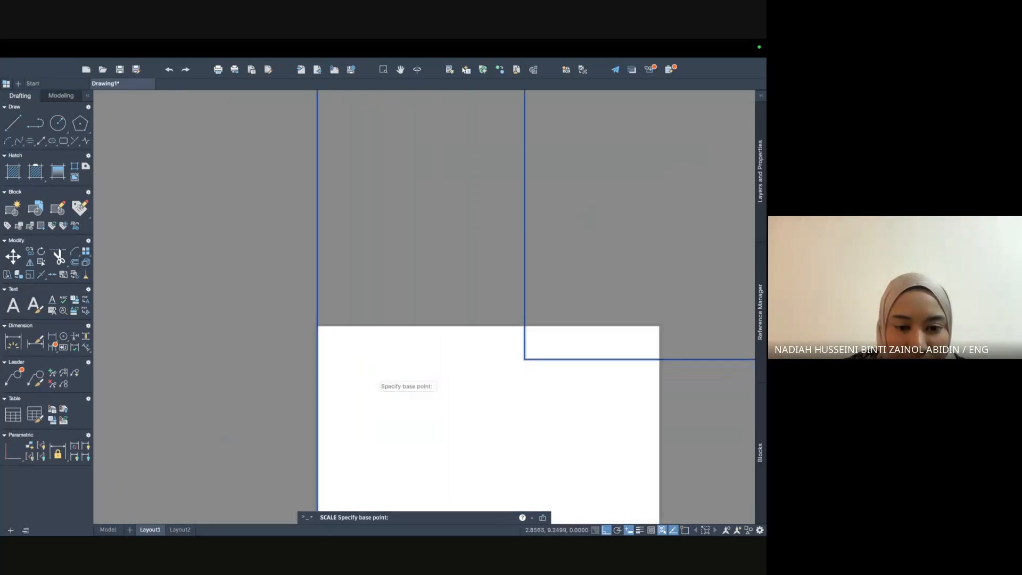
middle_drag(378, 381, 423, 197)
scroll(420, 306, up, 6)
scroll(420, 306, down, 2)
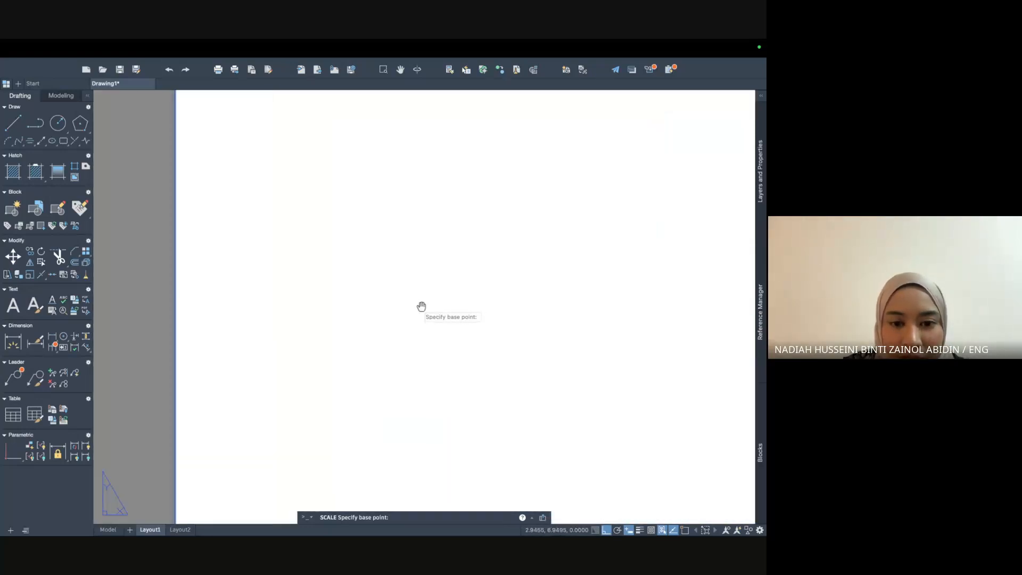
middle_drag(420, 307, 469, 171)
scroll(422, 339, up, 4)
middle_drag(429, 319, 508, 109)
middle_drag(402, 341, 431, 159)
scroll(431, 201, down, 2)
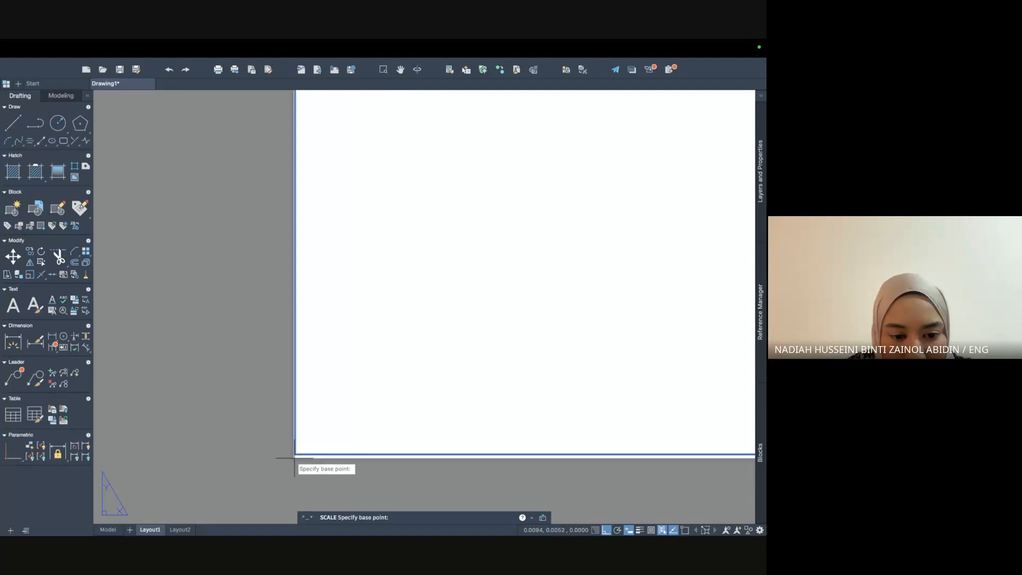
scroll(294, 457, up, 15)
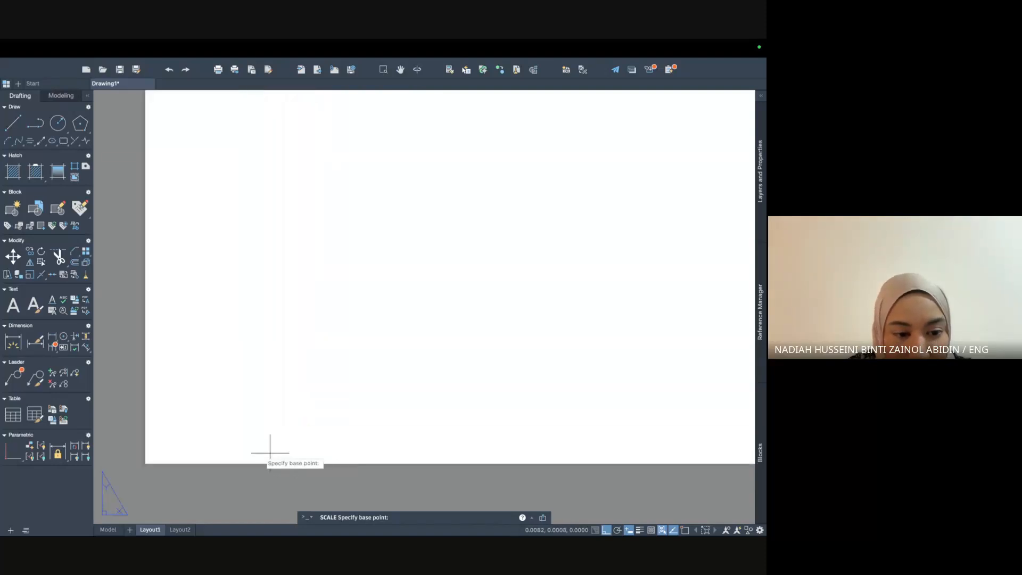
click(146, 463)
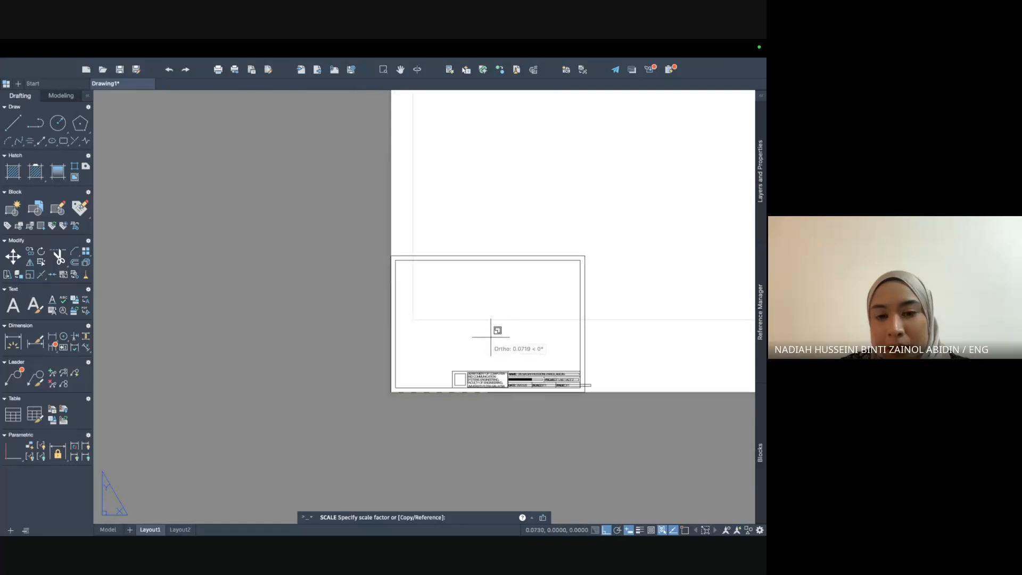
Set the scale factor so the frame fits within the A3 sheet.
scroll(491, 337, down, 8)
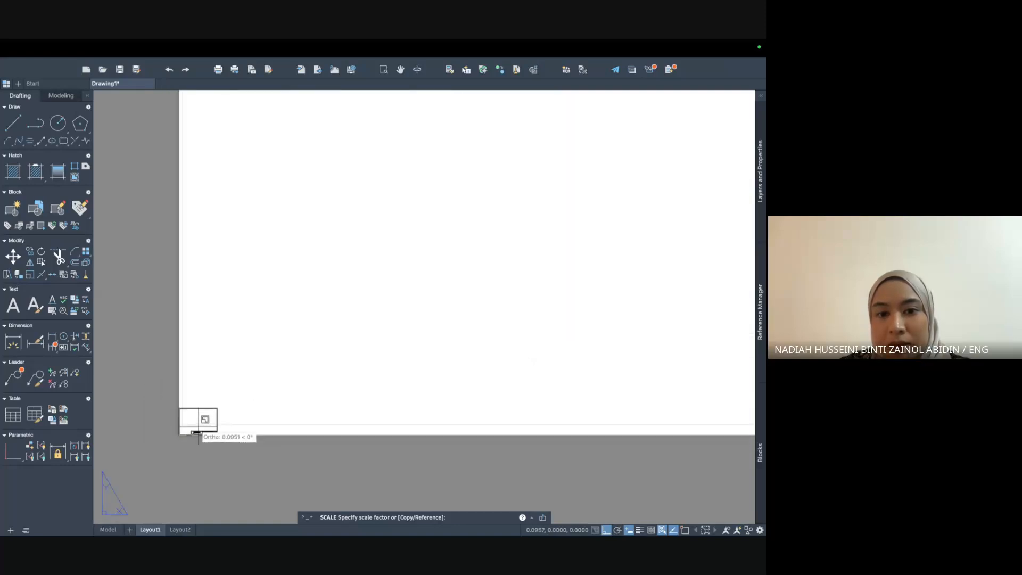
scroll(229, 424, down, 5)
middle_drag(442, 326, 251, 416)
scroll(257, 414, down, 4)
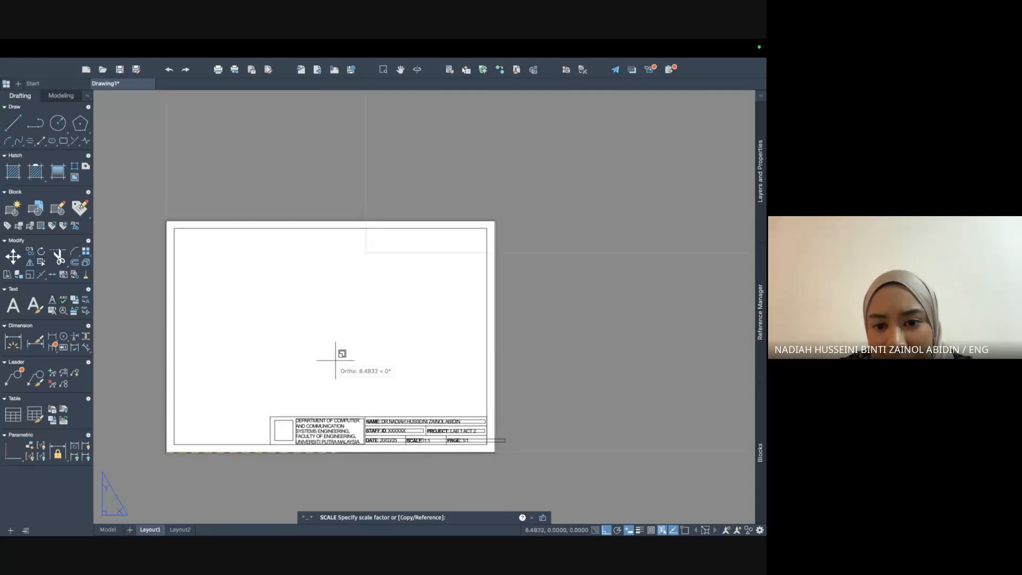
click(336, 360)
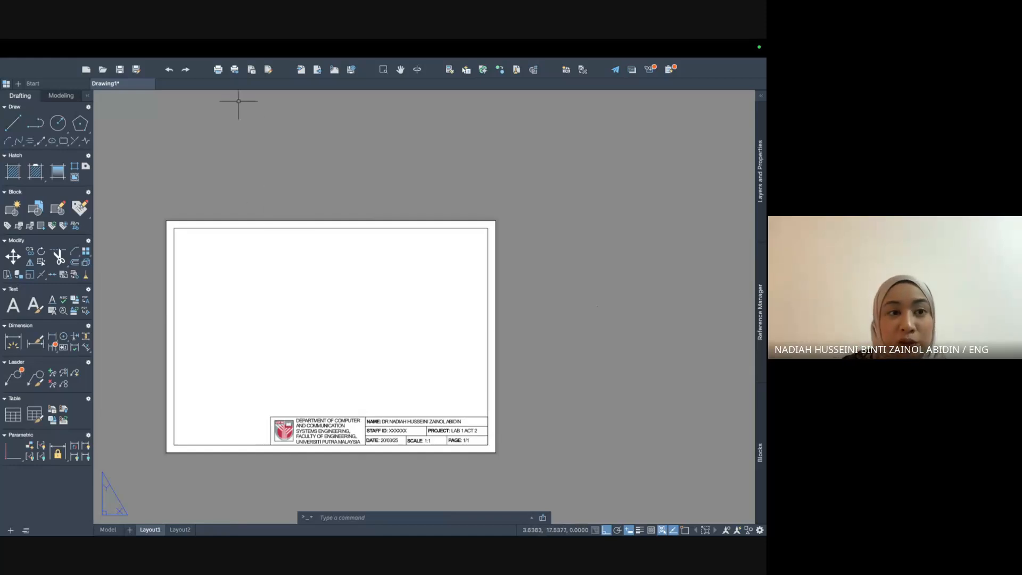
Open Save As and name the drawing 'Lab 1 Activity 2_' followed by the author's name.
click(96, 47)
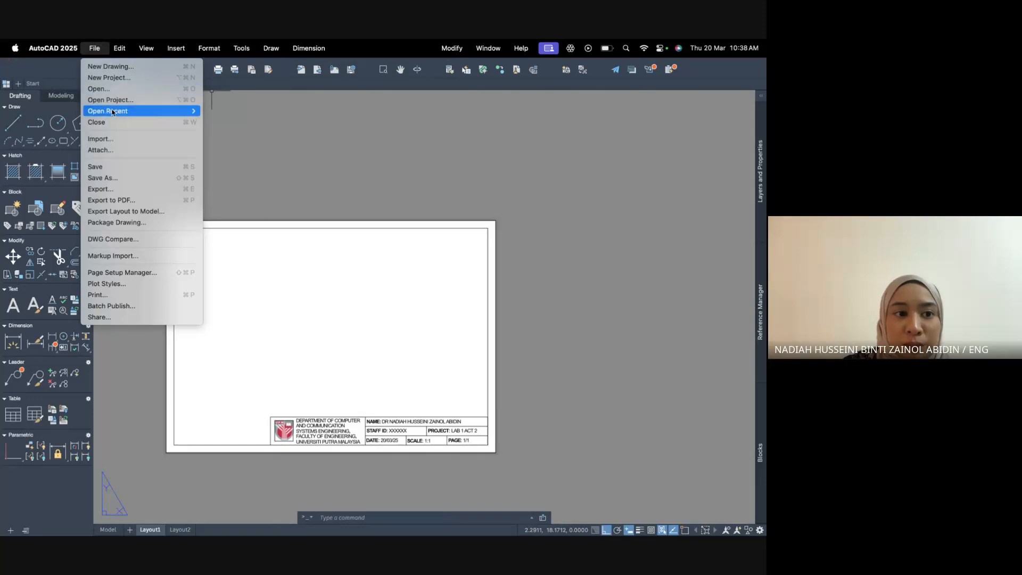
click(101, 178)
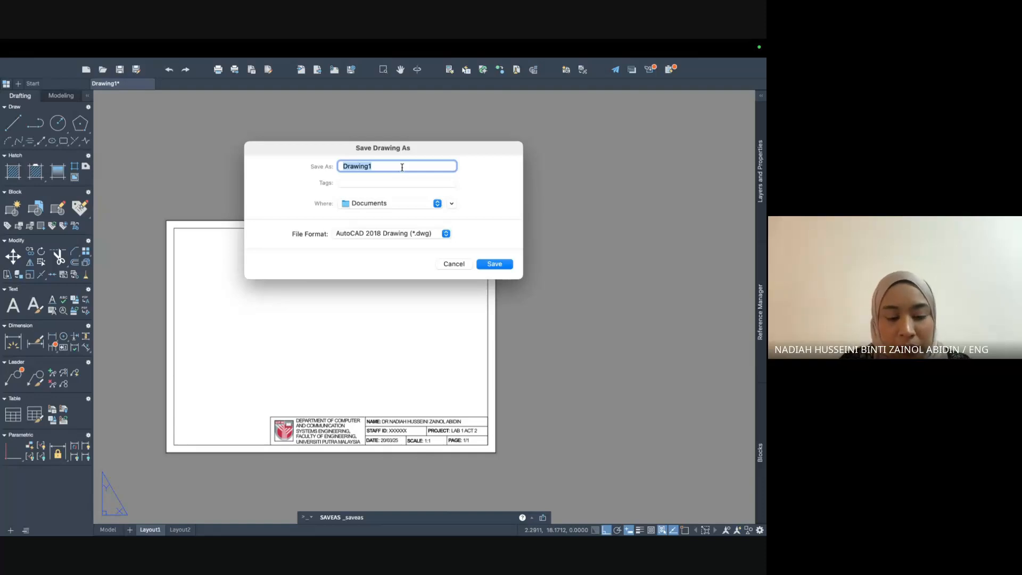
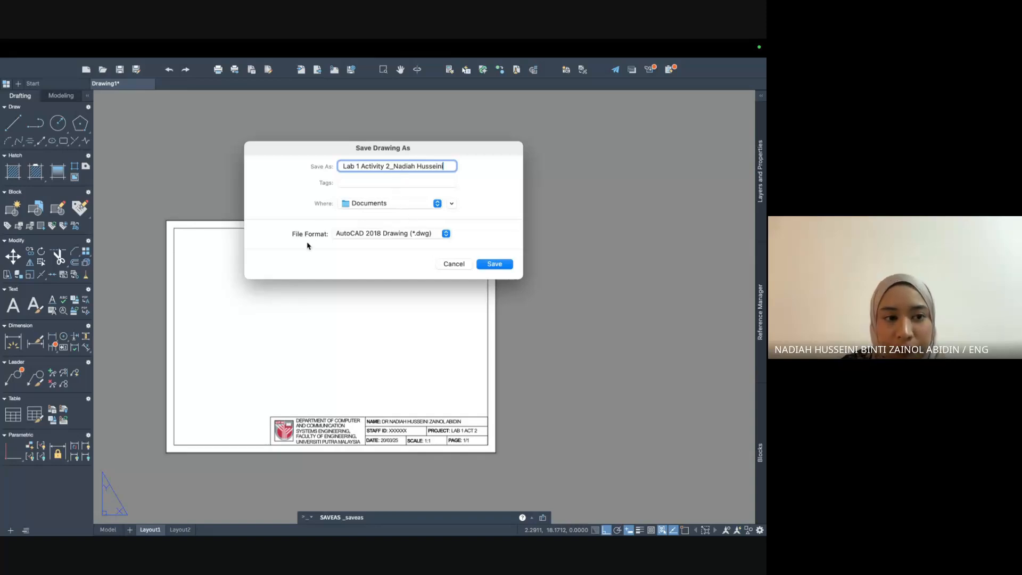
Keep AutoCAD 2018 Drawing (*.dwg) format, choose the TEACHING 2024/2025 folder, and save.
click(381, 240)
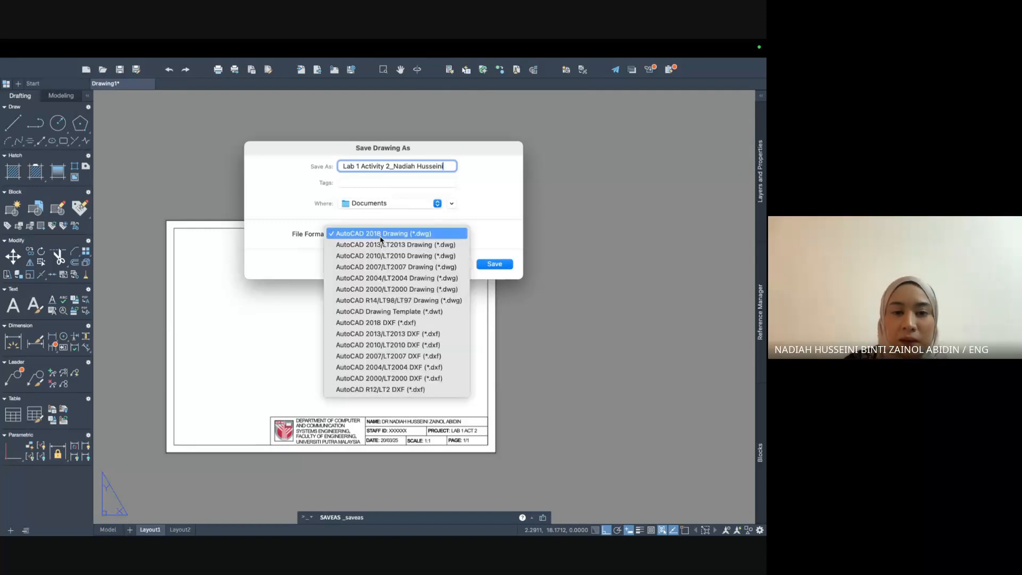
click(380, 236)
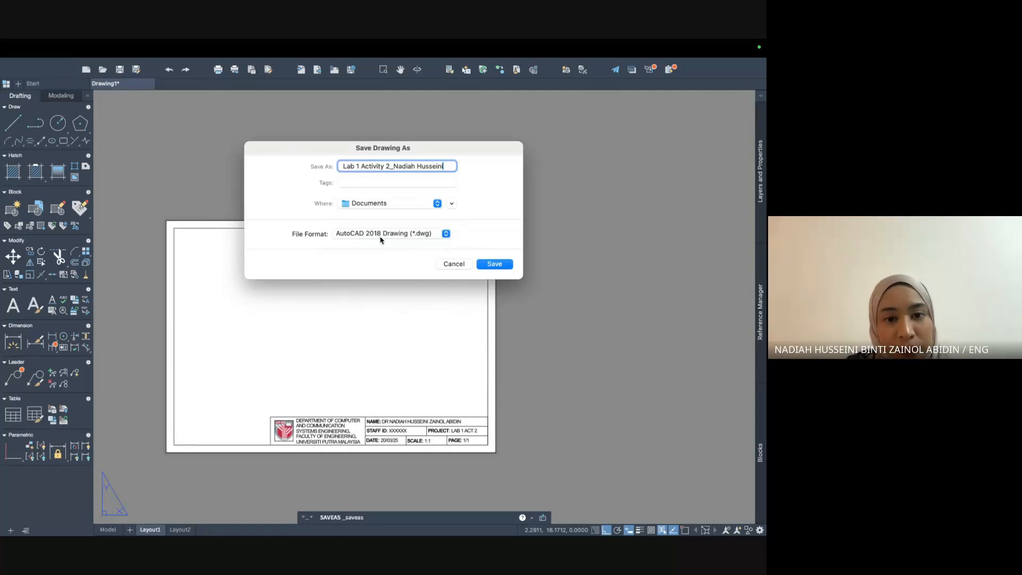
click(389, 208)
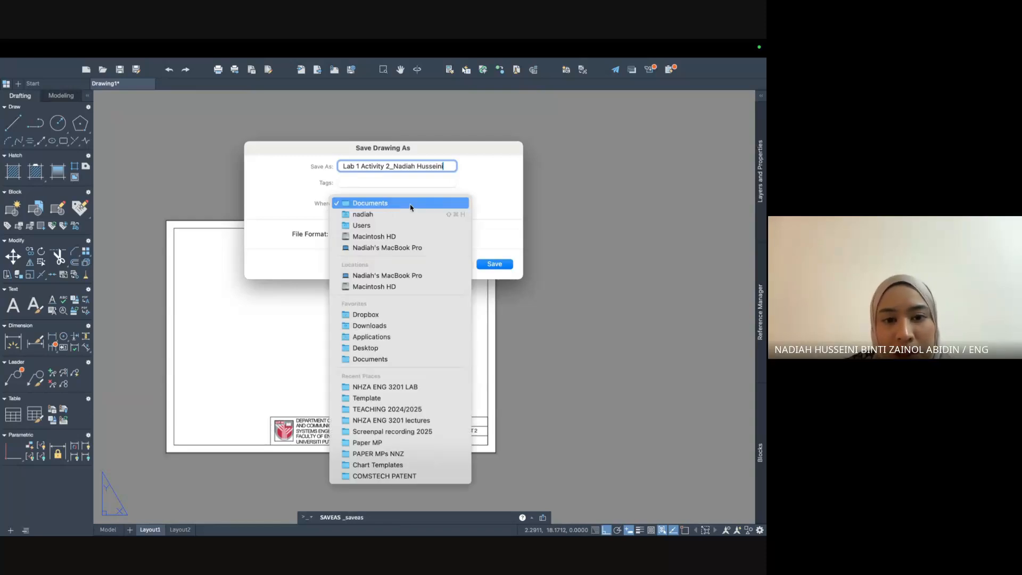
click(449, 409)
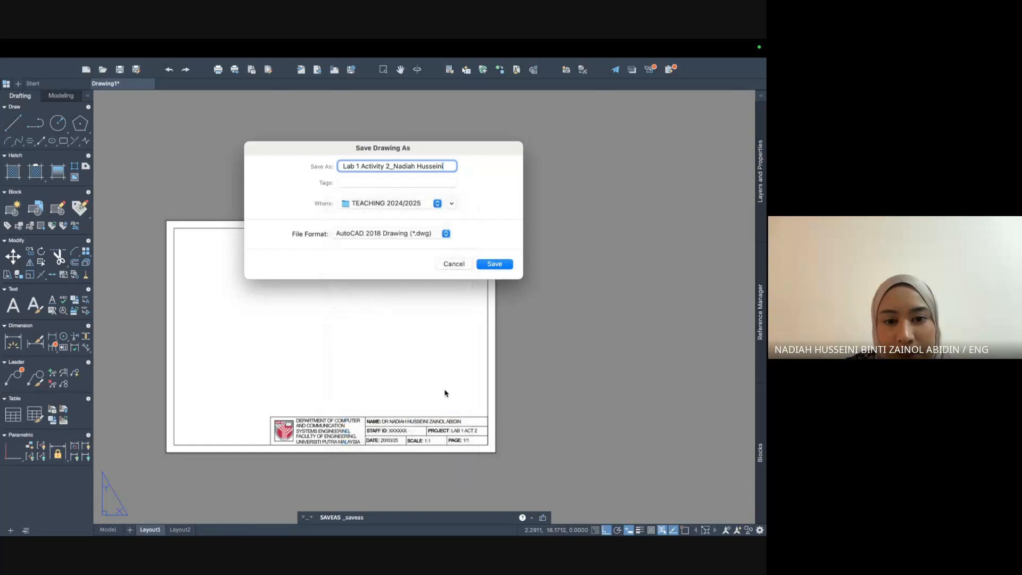
click(494, 265)
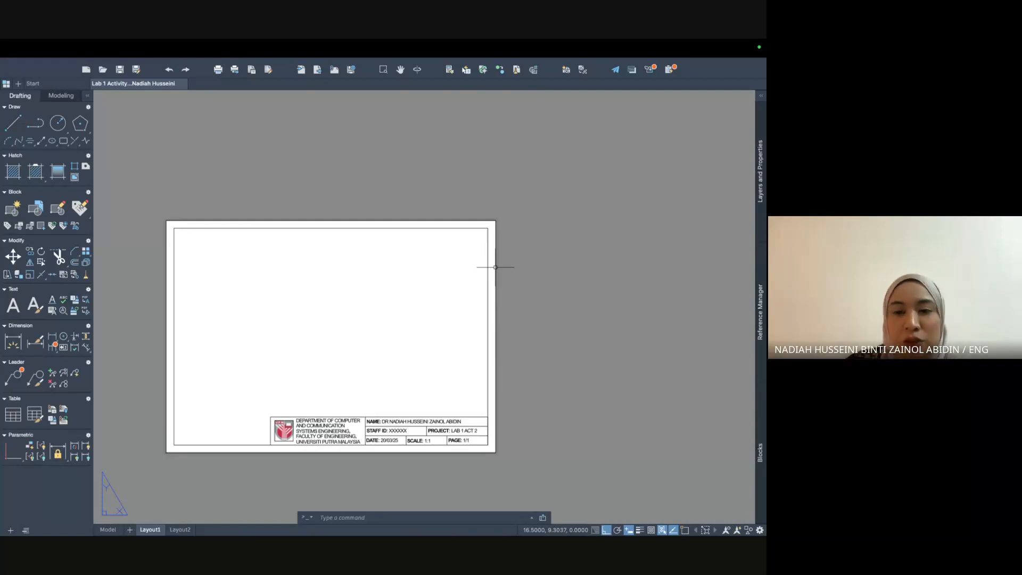
Pan and zoom so the Layout1 sheet with its title block fills the drawing area.
middle_drag(378, 259, 483, 151)
scroll(446, 221, up, 3)
scroll(445, 221, down, 2)
scroll(445, 221, up, 2)
middle_drag(466, 171, 464, 173)
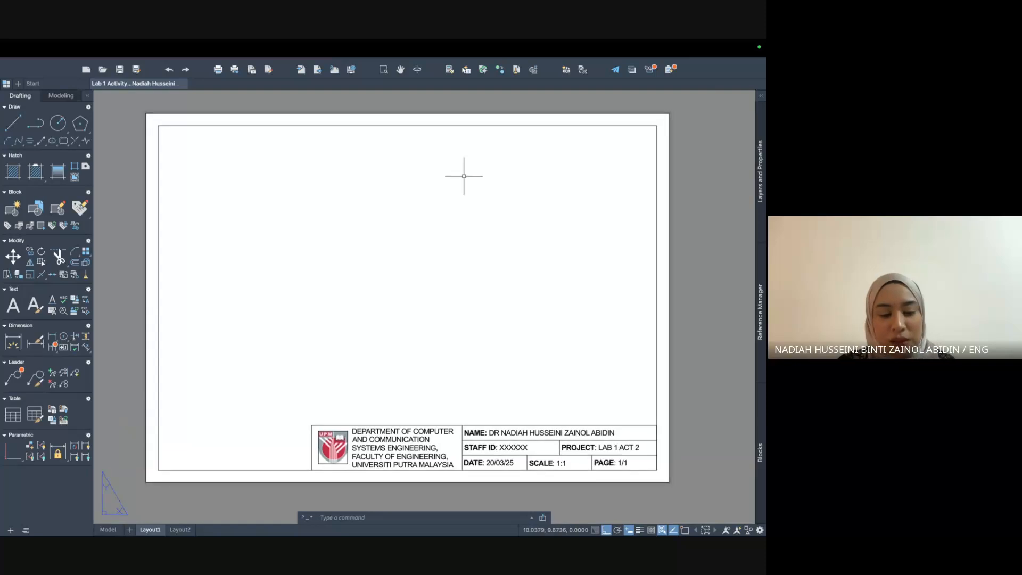
click(390, 515)
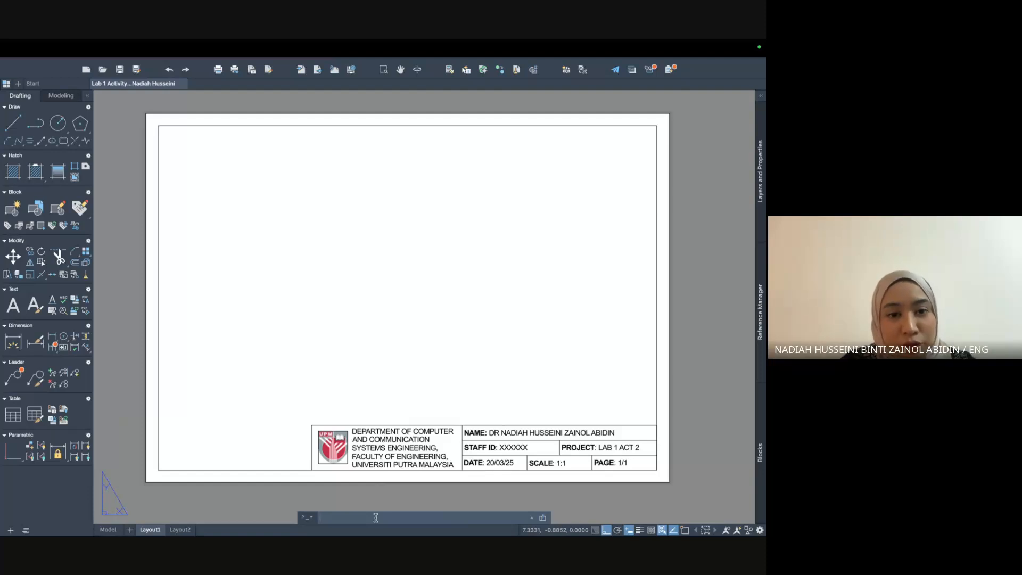
Create a Single viewport with VIEWPORTS, fitted to the whole Layout1 sheet.
text(viewport)
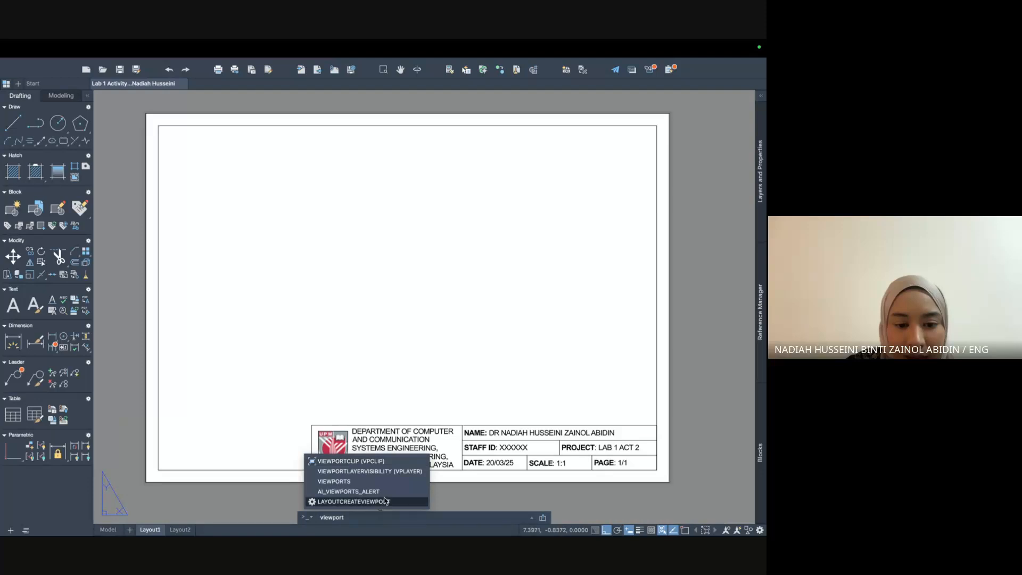
click(369, 484)
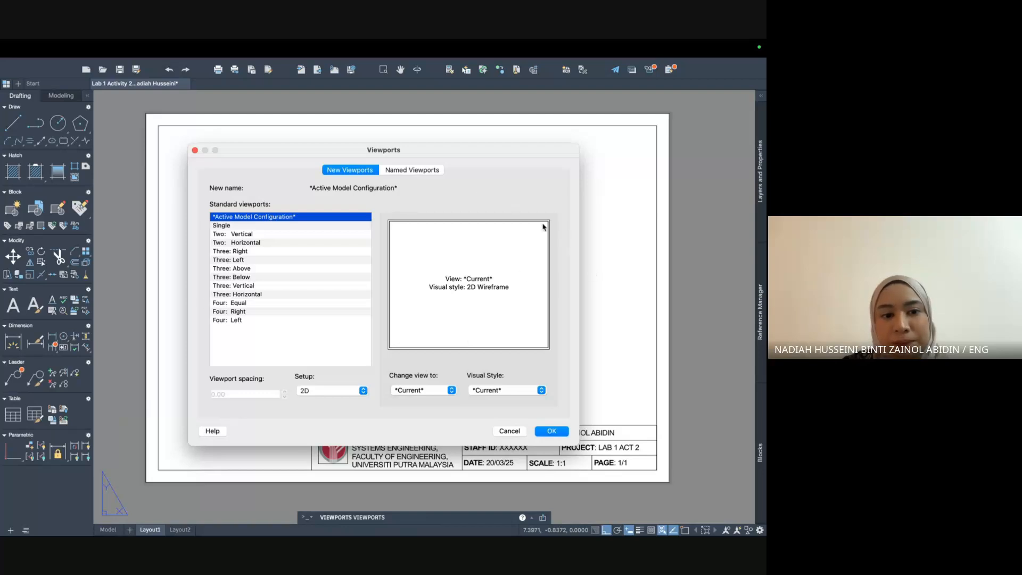
click(222, 226)
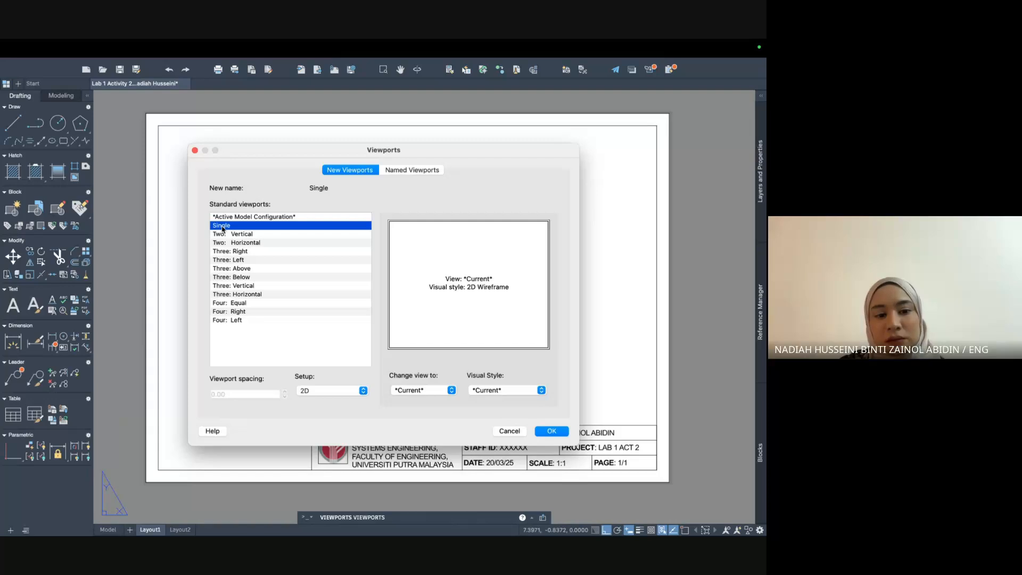
click(548, 435)
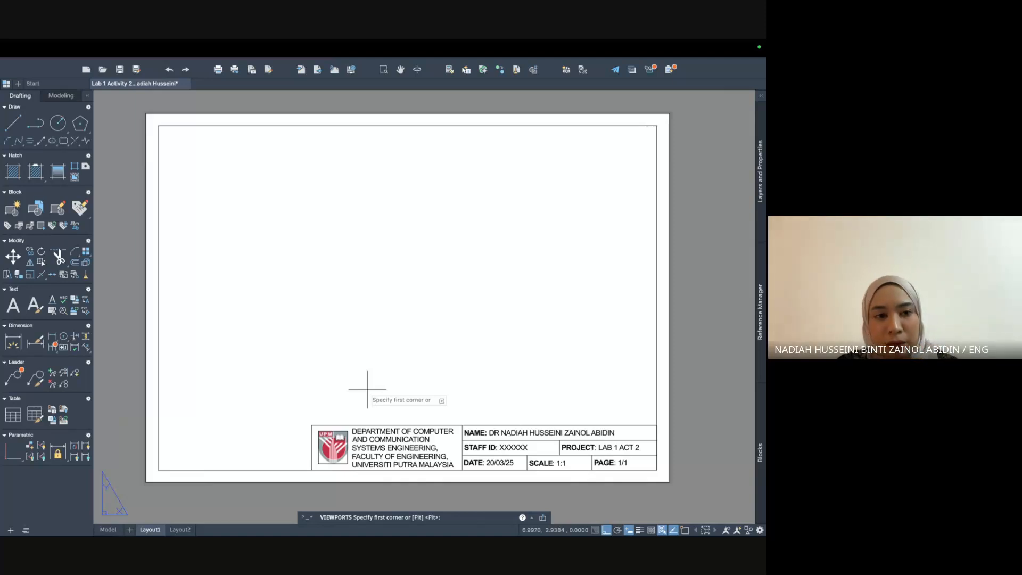
text(F)
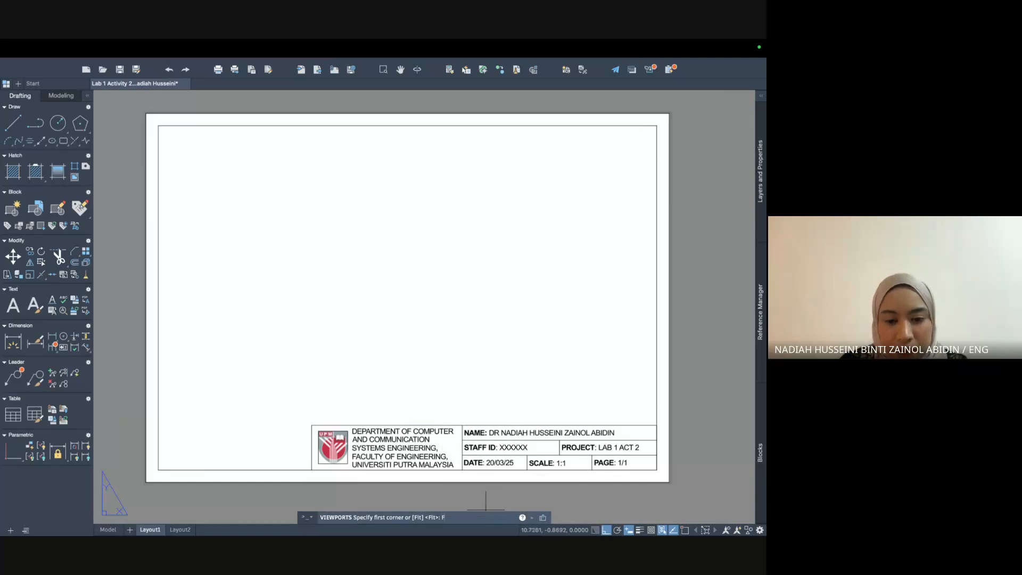
key(Return)
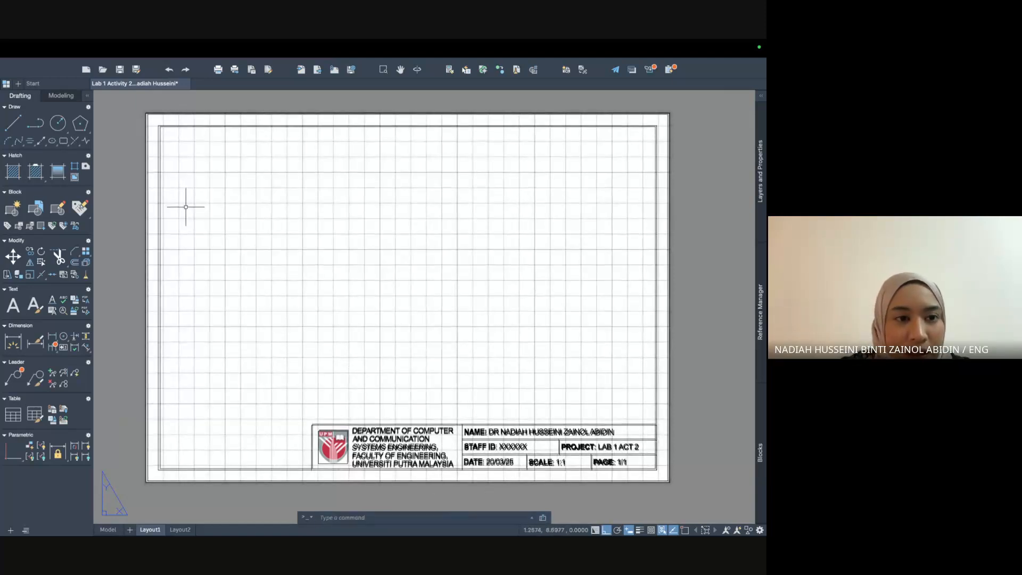
click(159, 126)
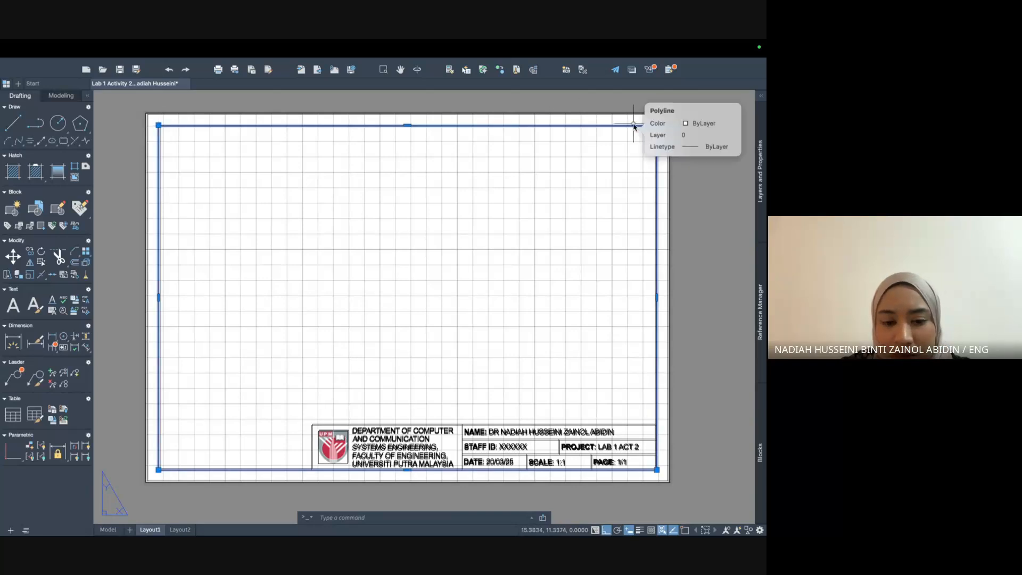
Recreate a Single viewport from the border's top-left corner to just above the title block.
key(Escape)
key(F7)
text(viewport)
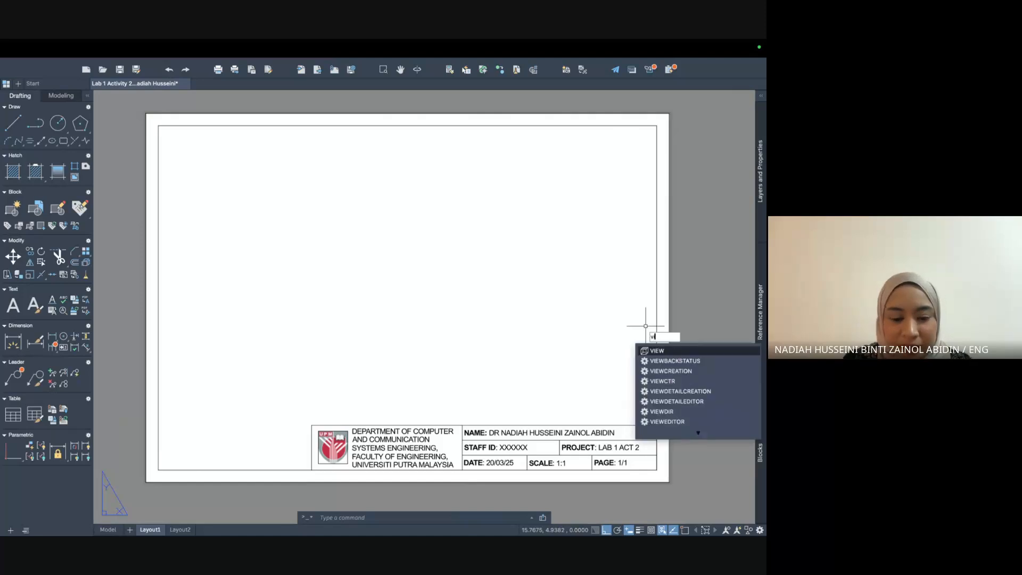
key(Down)
key(Down)
key(Down)
key(Up)
key(Return)
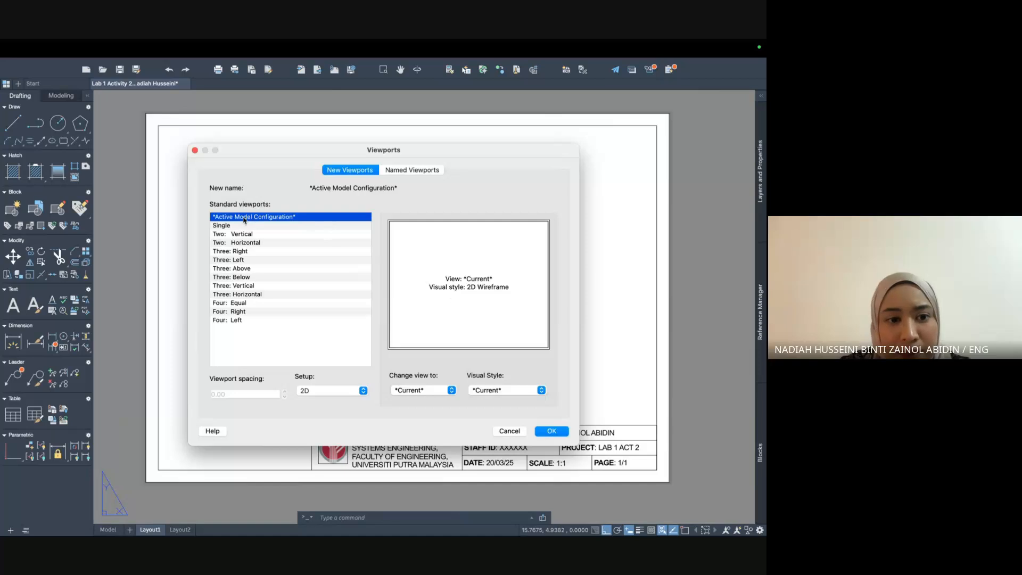
click(221, 226)
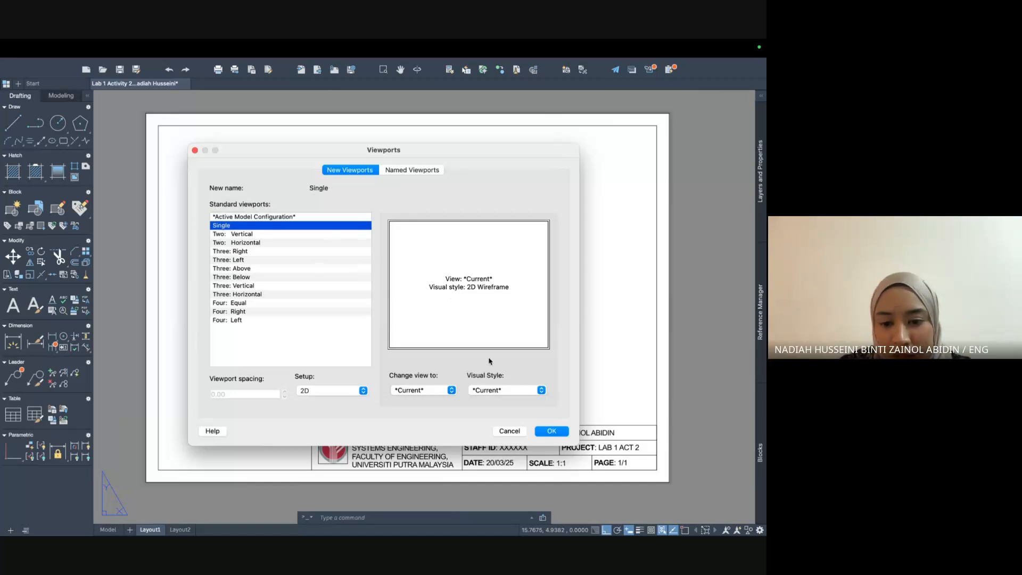
click(554, 432)
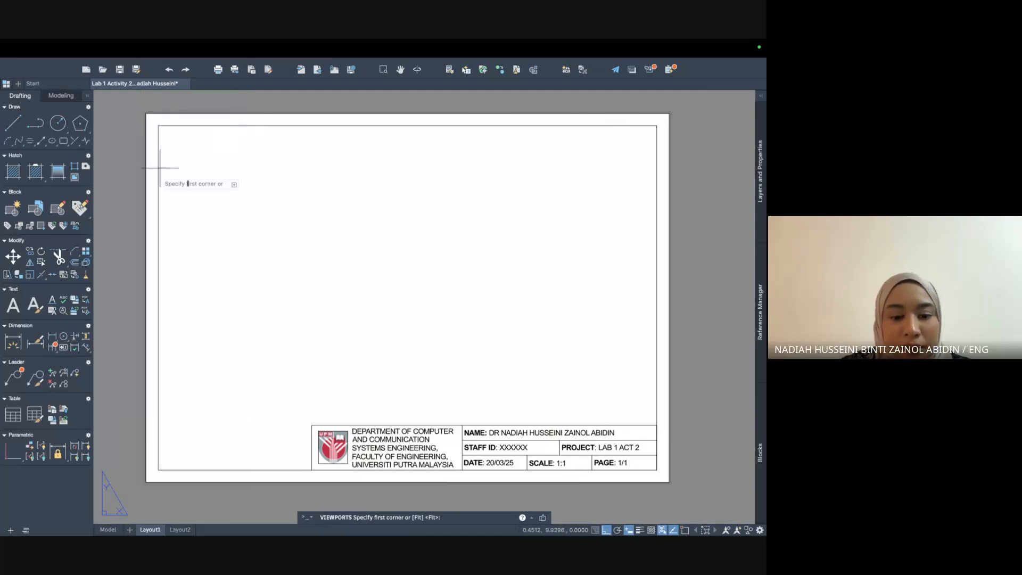
click(158, 125)
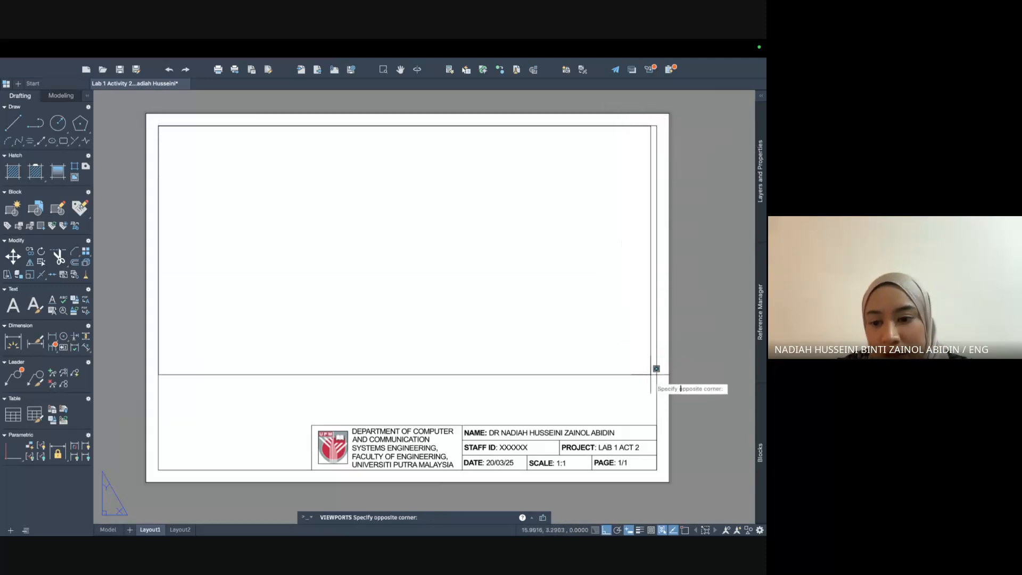
click(662, 419)
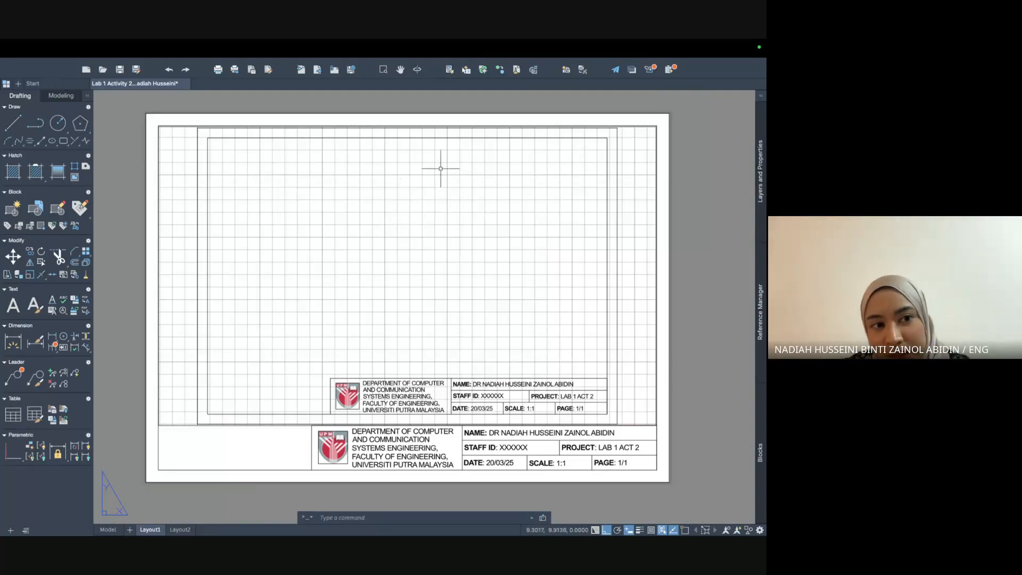
scroll(559, 181, up, 1)
scroll(564, 187, down, 1)
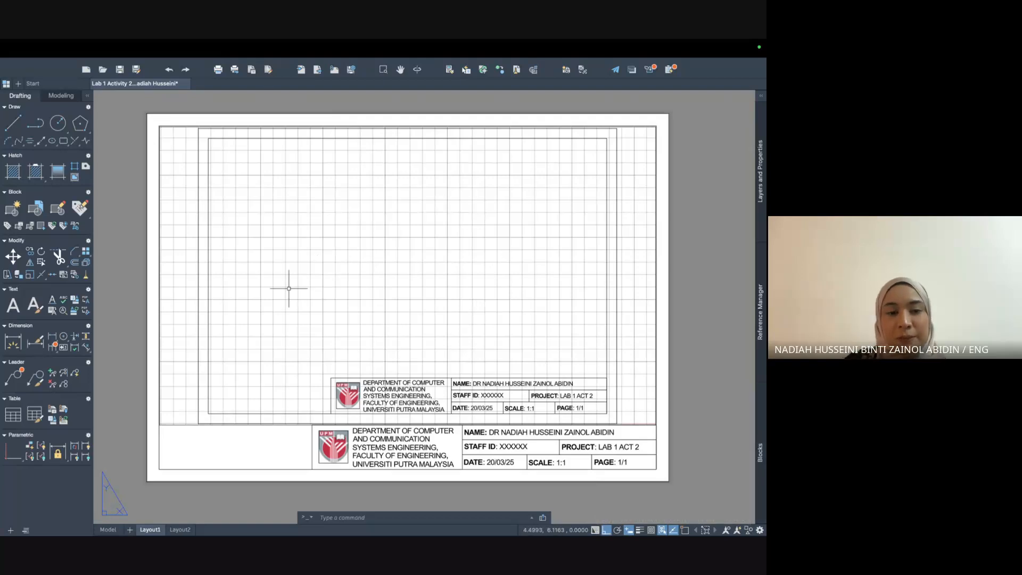
Toggle between the Model and Layout1 tabs, then activate the Layout1 viewport with MODEL/PAPER.
double_click(160, 126)
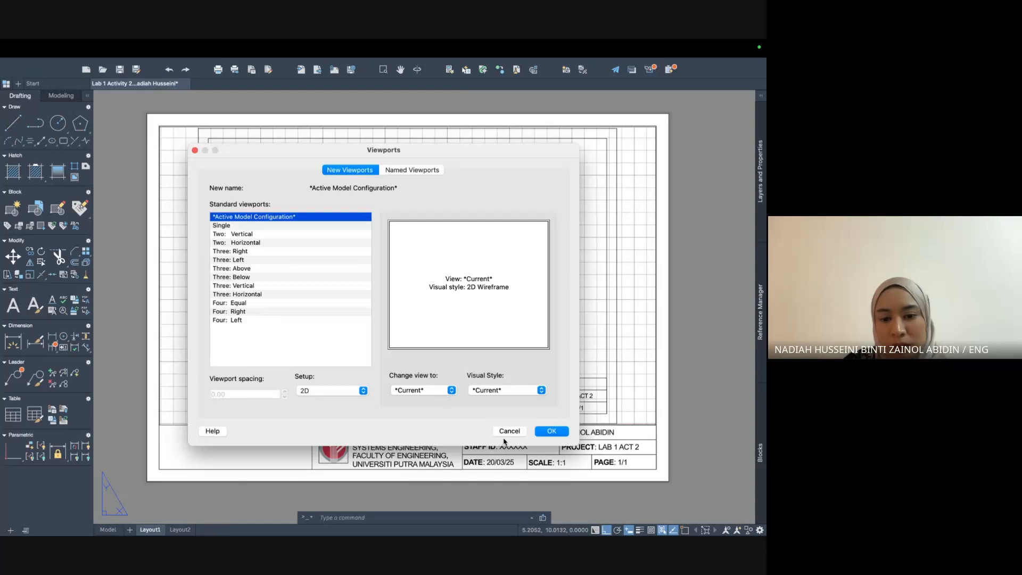
click(509, 431)
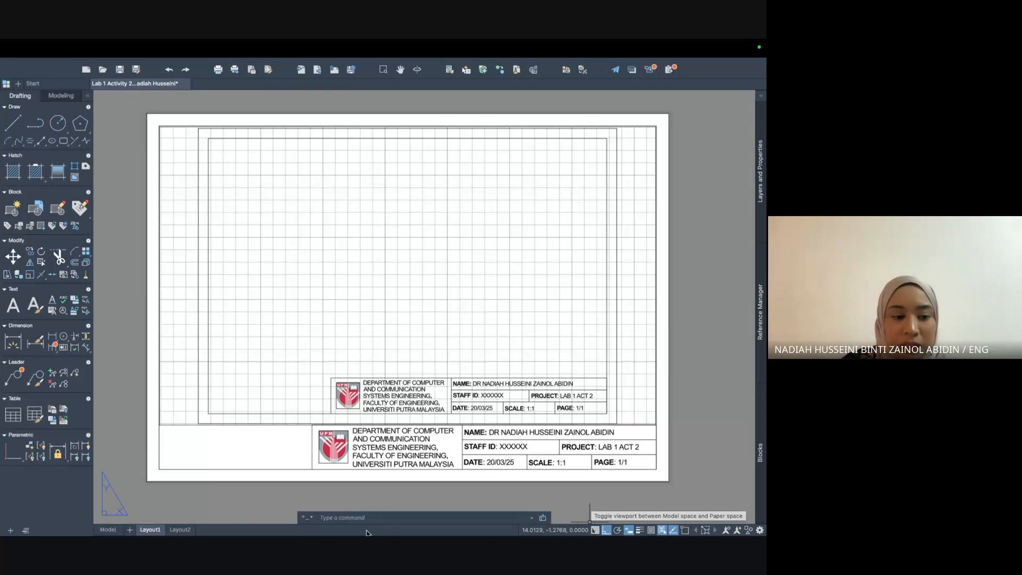
click(106, 529)
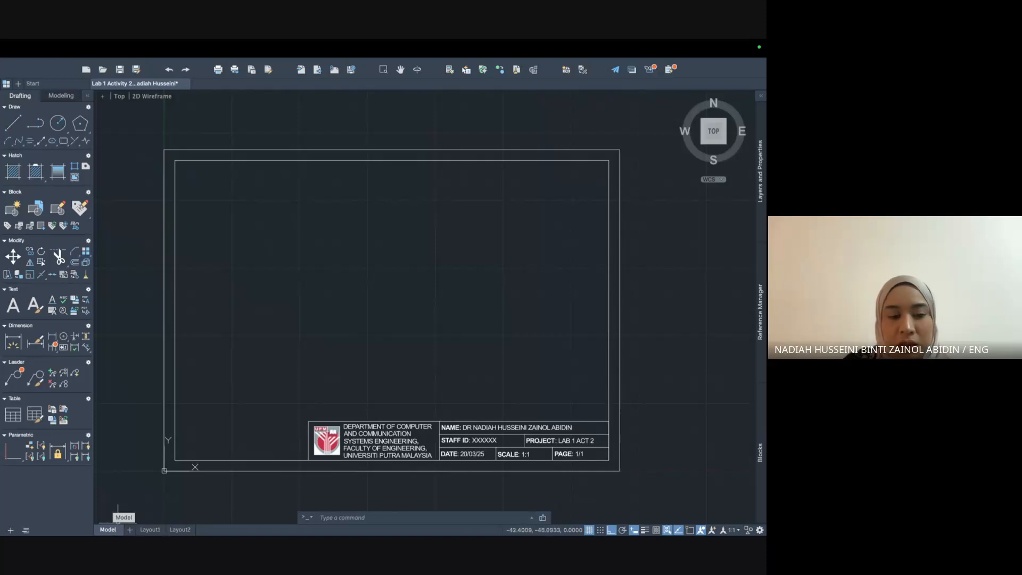
click(152, 529)
scroll(308, 299, up, 2)
scroll(317, 283, down, 5)
scroll(311, 291, up, 4)
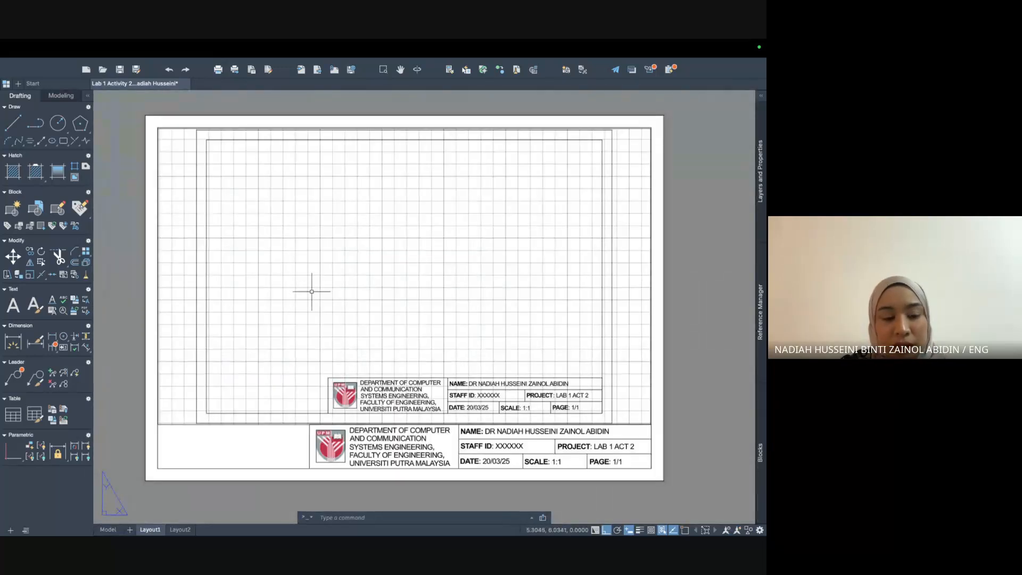
click(108, 530)
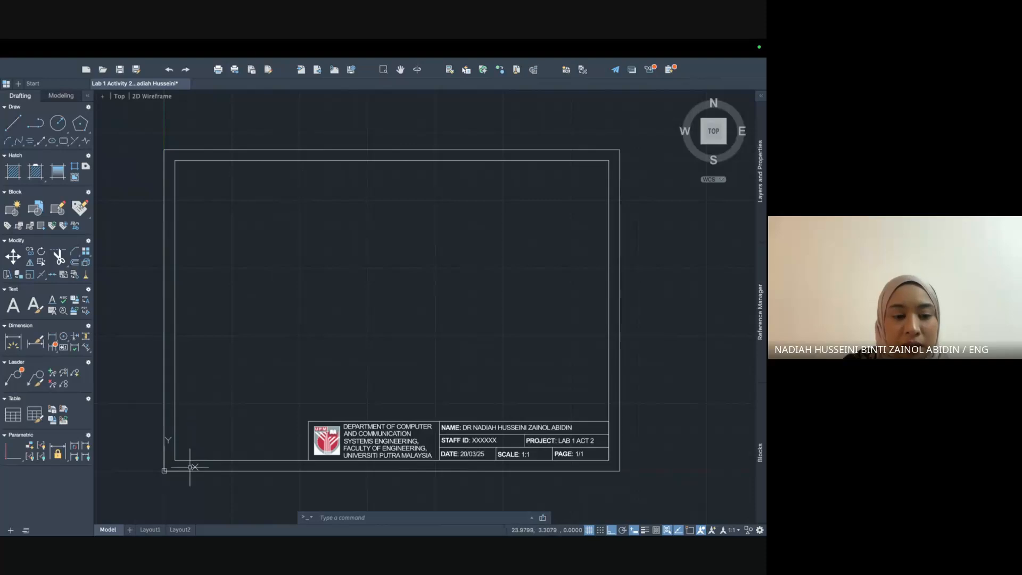
click(151, 530)
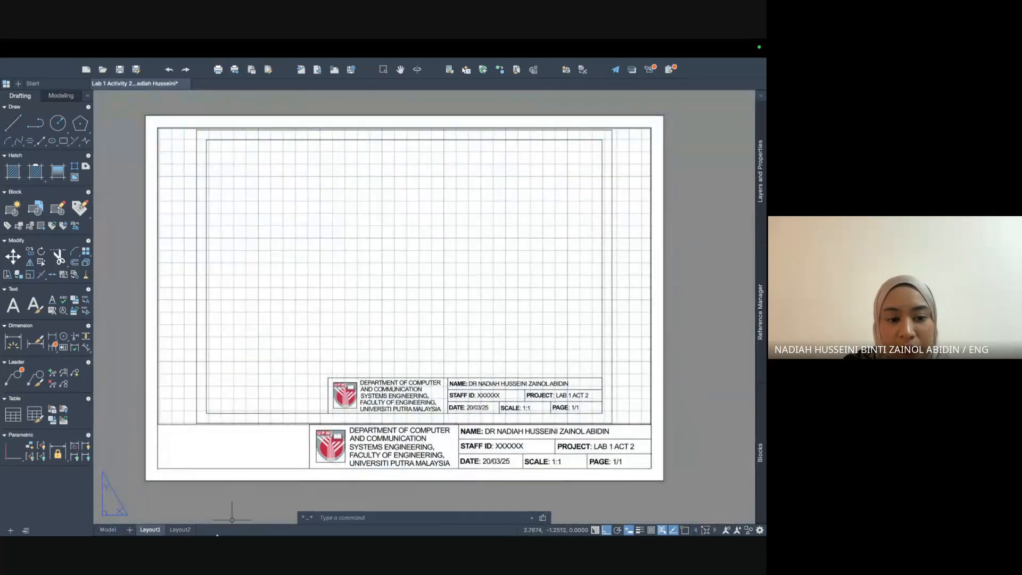
click(595, 531)
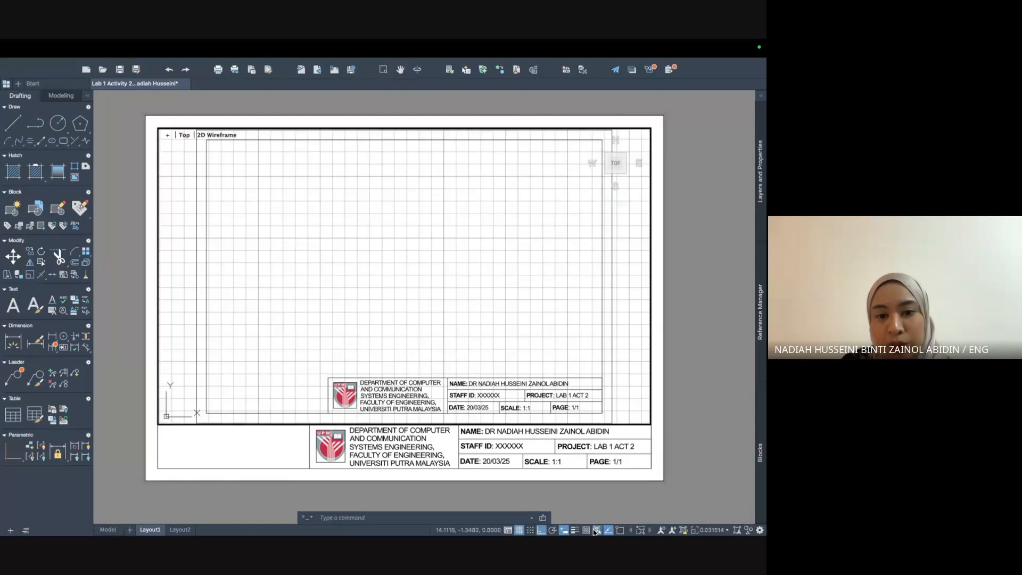
Zoom inside the viewport and window-select the border and title block, then clear the selection.
scroll(516, 367, up, 4)
scroll(515, 368, down, 5)
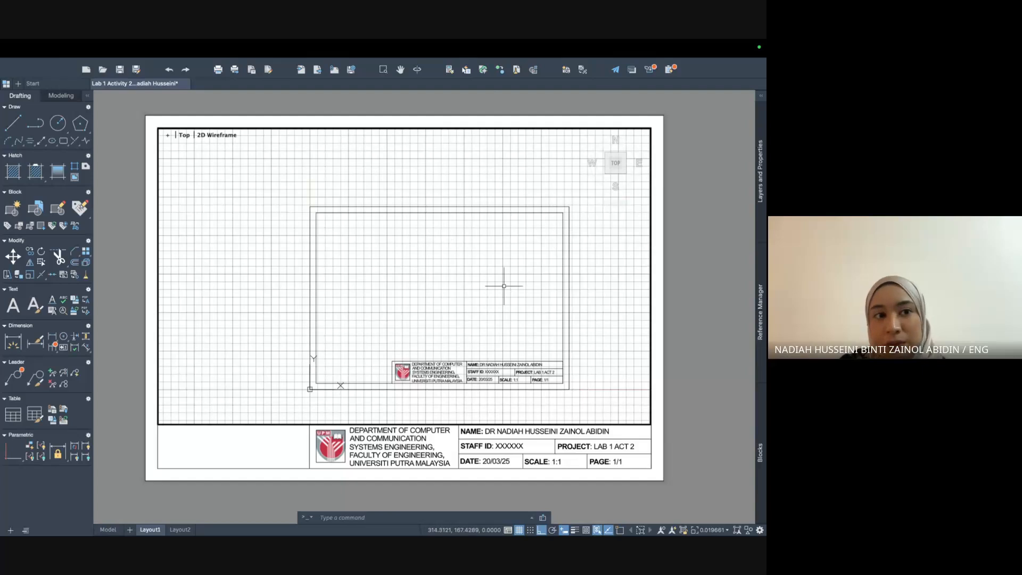
scroll(504, 285, up, 3)
scroll(503, 286, down, 3)
scroll(503, 286, up, 3)
scroll(504, 286, down, 1)
scroll(508, 287, down, 4)
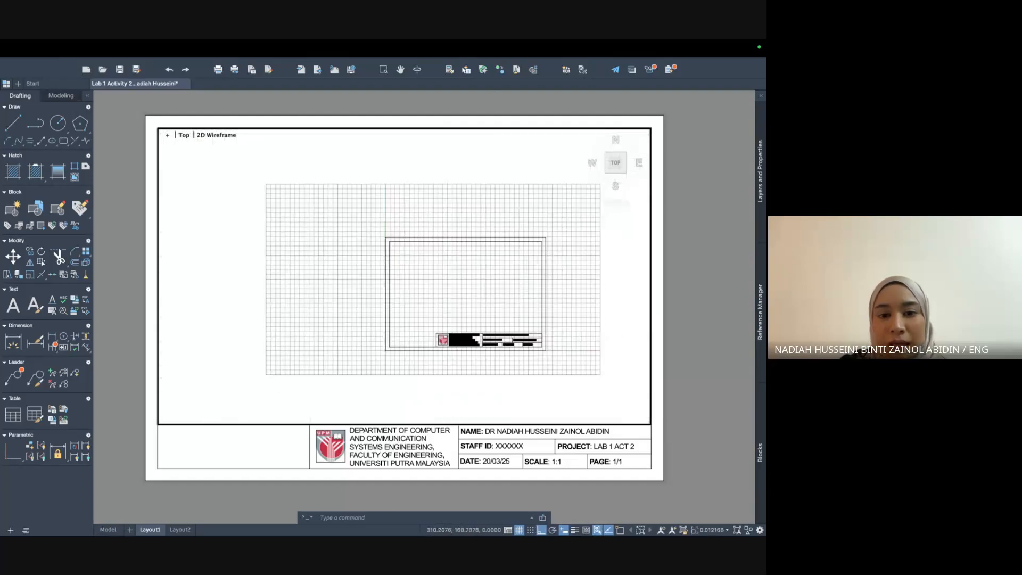
click(596, 340)
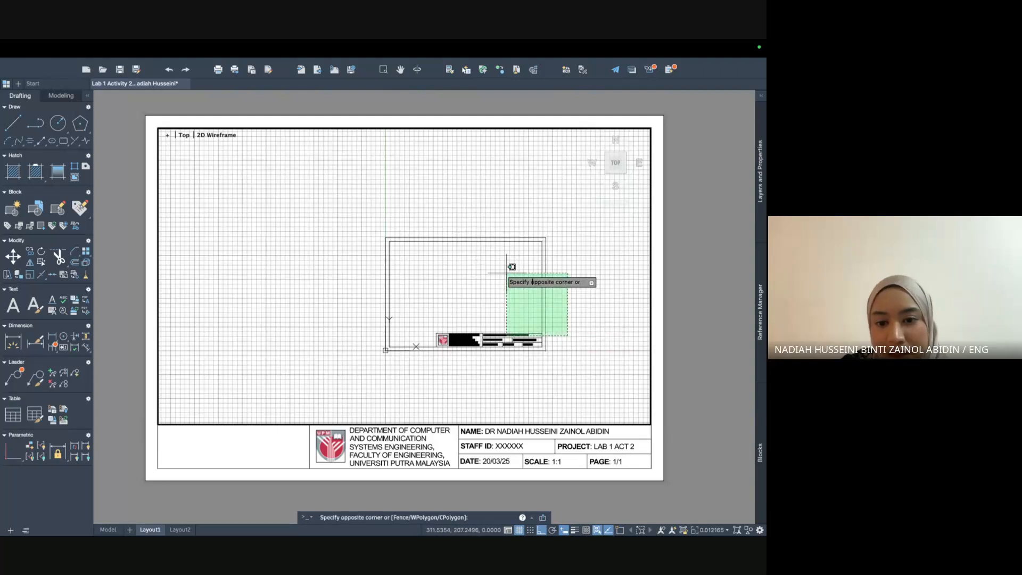
click(506, 270)
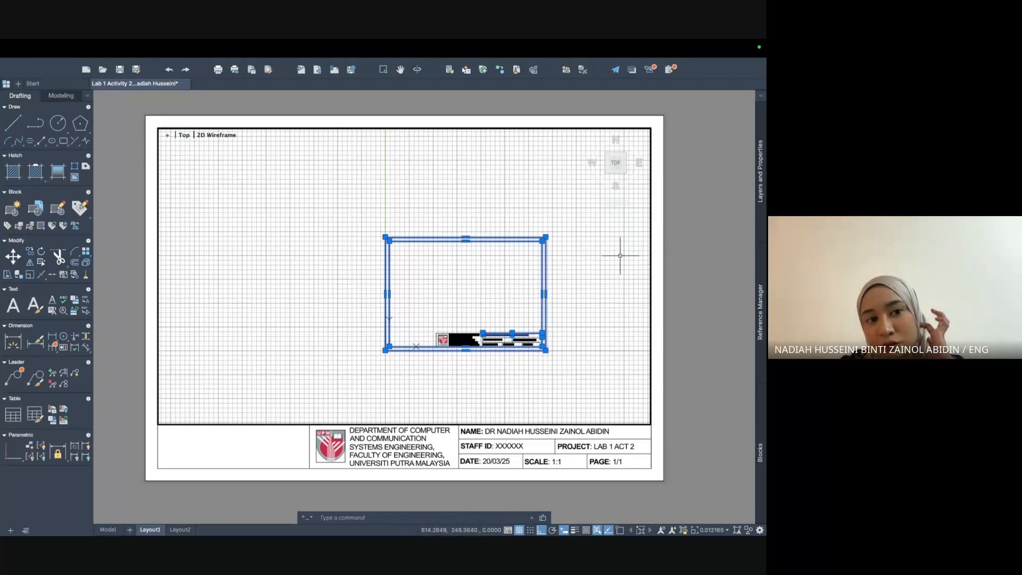
key(Escape)
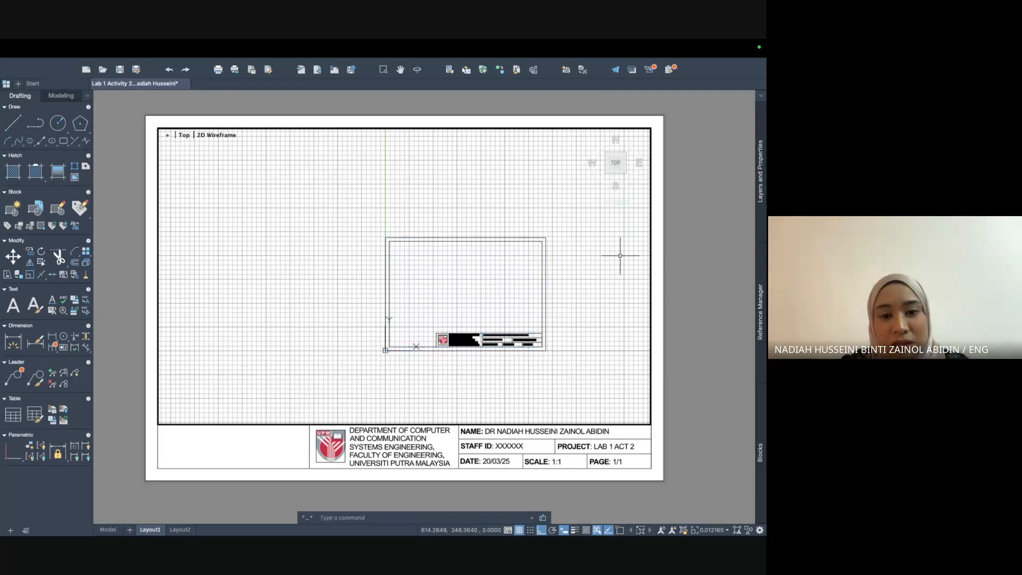
Recentre the border in the viewport and switch the grid display off.
scroll(588, 298, up, 3)
scroll(576, 297, down, 2)
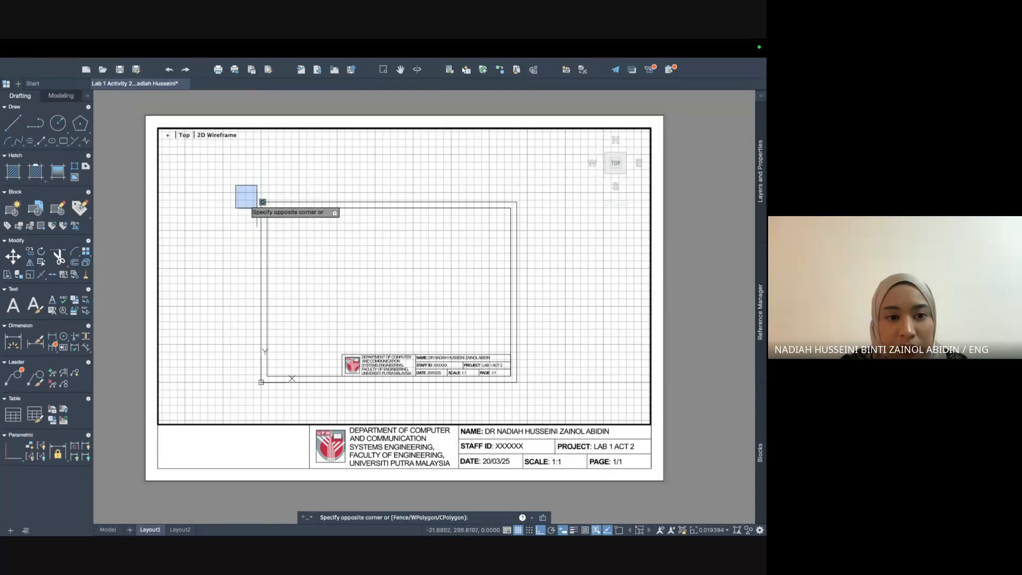
scroll(358, 270, up, 2)
middle_drag(359, 267, 358, 243)
scroll(358, 243, down, 2)
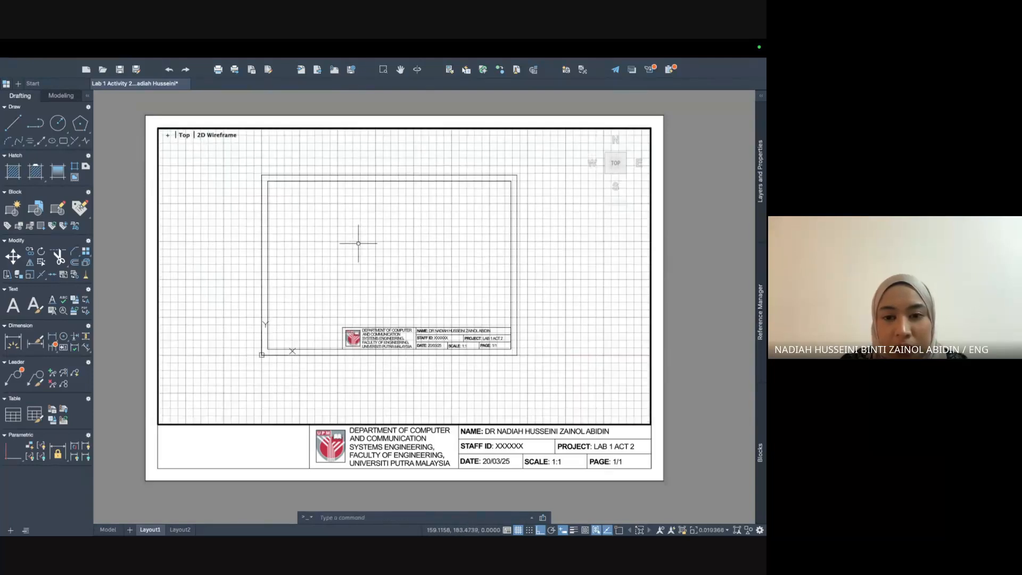
scroll(358, 242, up, 2)
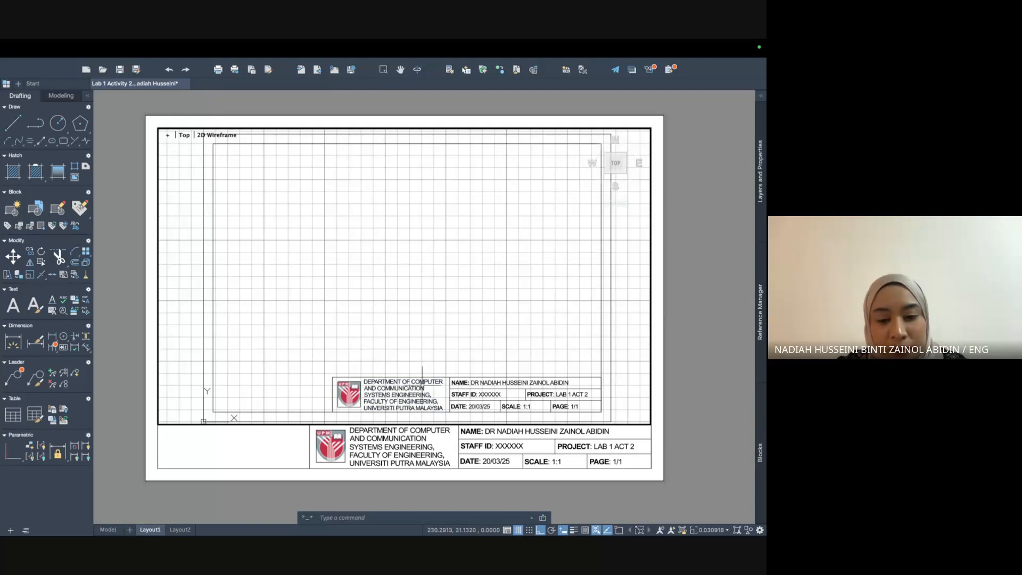
click(519, 531)
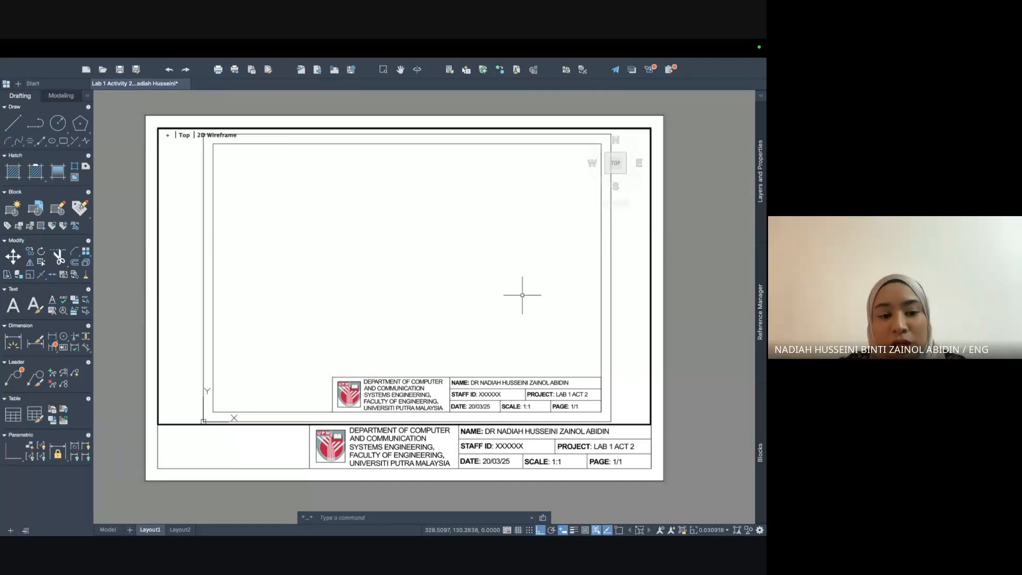
Draw a test circle in model space, confirm it shows on Layout1, then delete it.
click(109, 529)
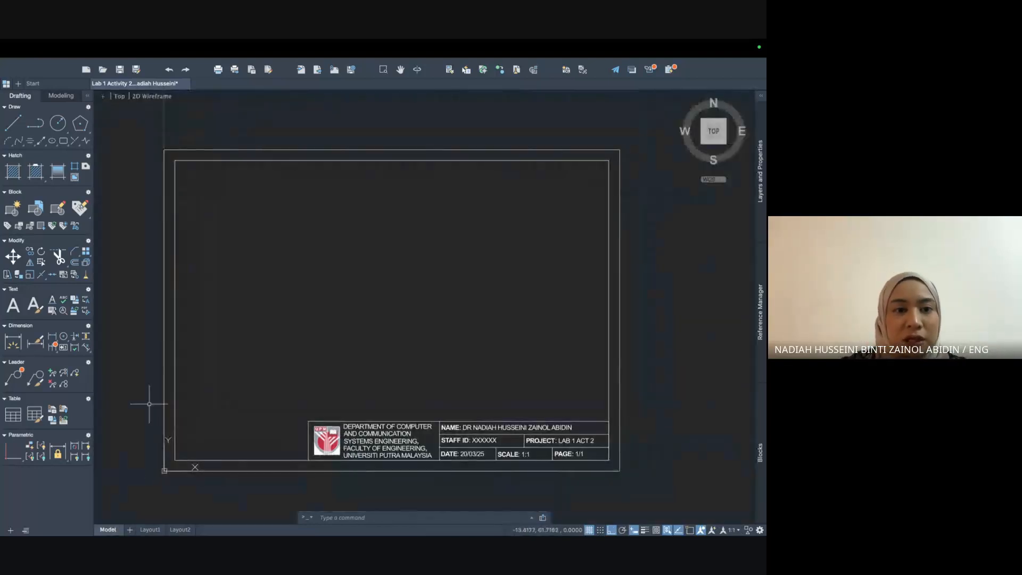
click(57, 123)
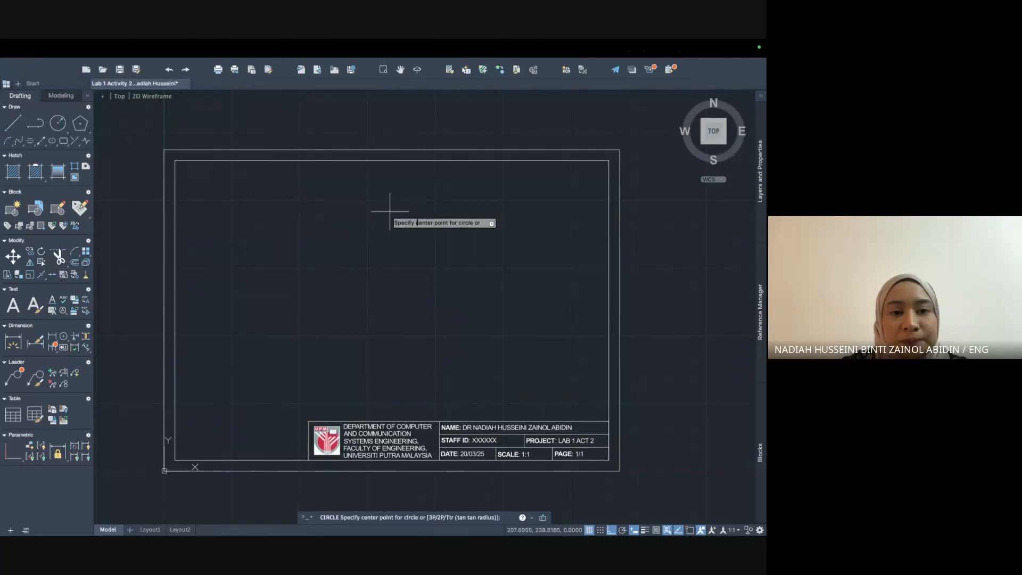
click(307, 208)
click(411, 269)
click(149, 529)
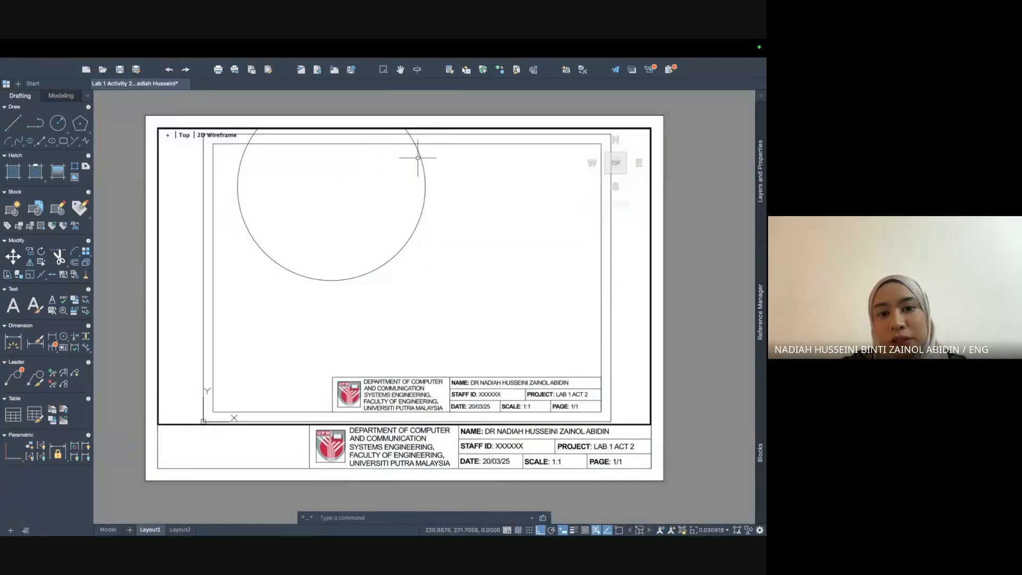
click(420, 152)
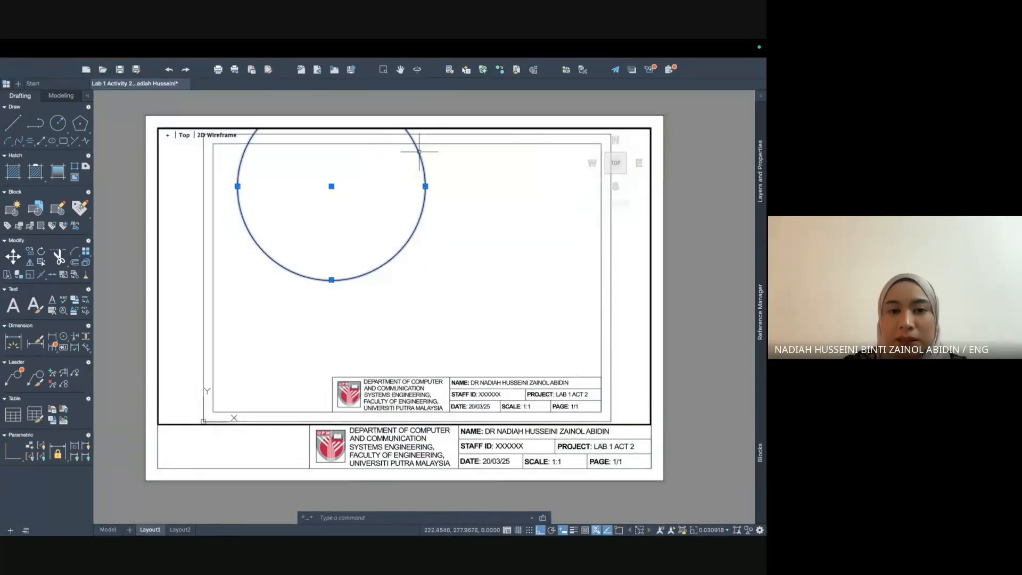
key(Delete)
Save As AutoCAD Drawing Template (*.dwt) named 'A3 template for ENG3201' with metric units.
mouse_move(188, 42)
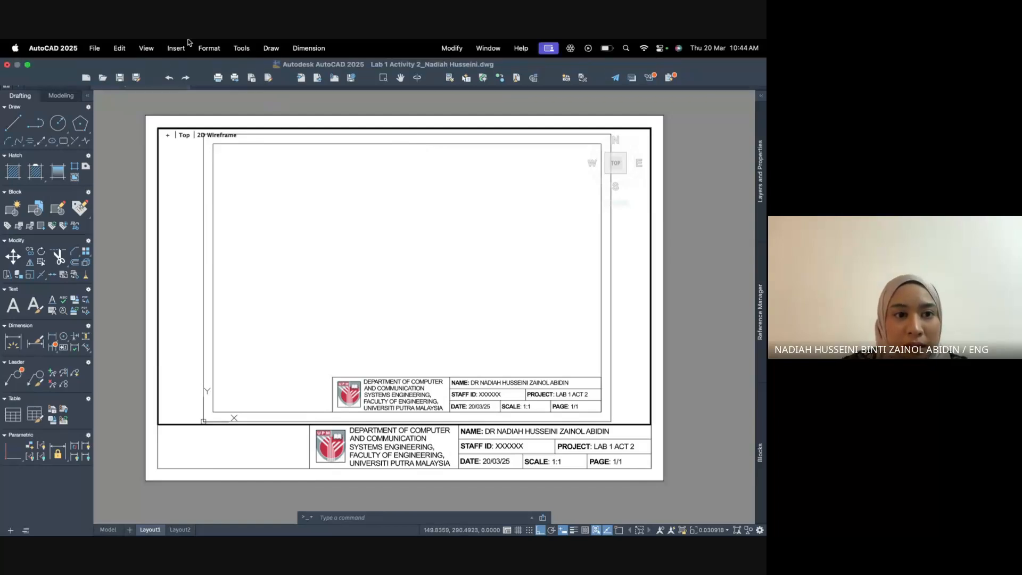
click(94, 48)
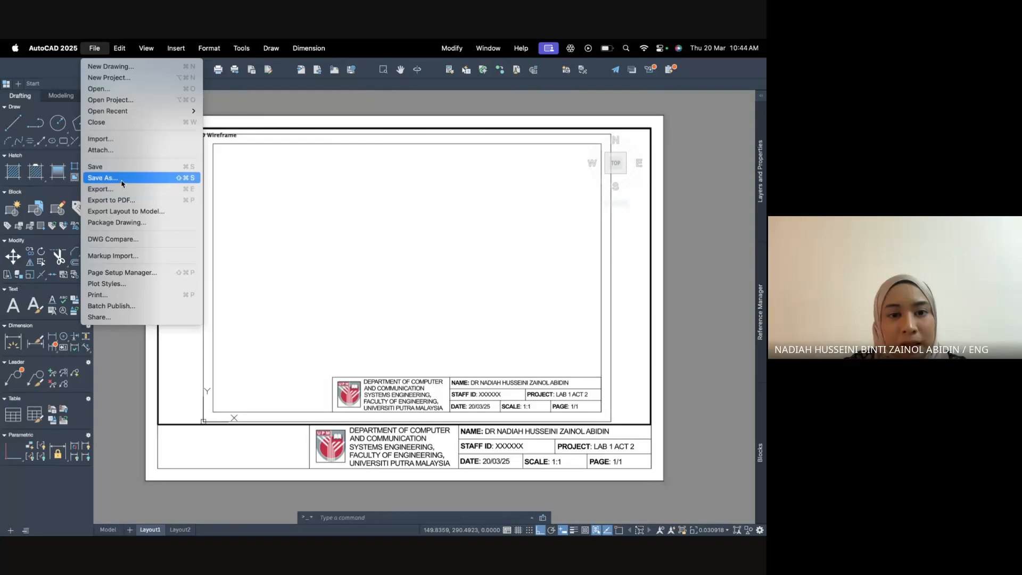
click(107, 178)
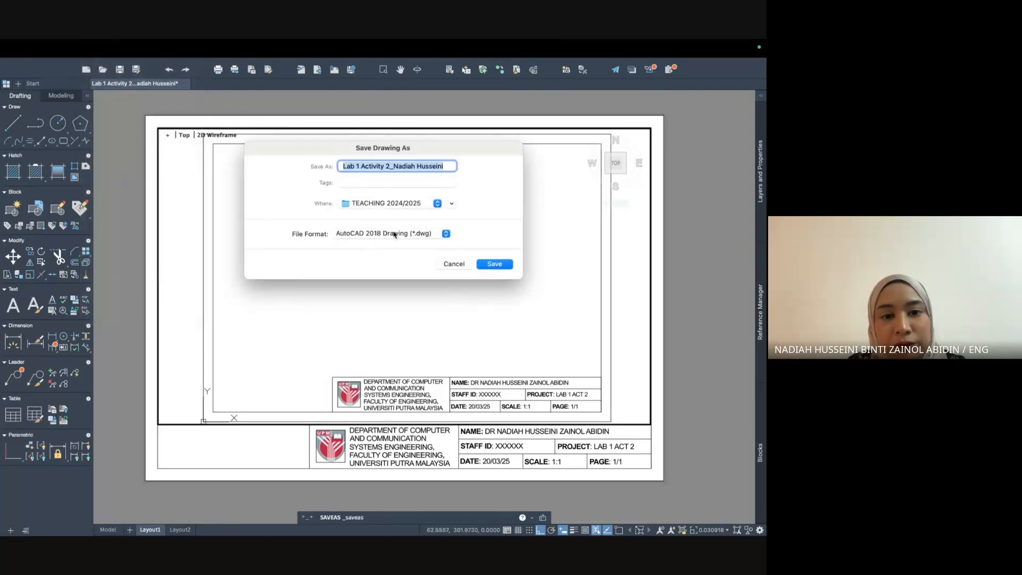
click(394, 233)
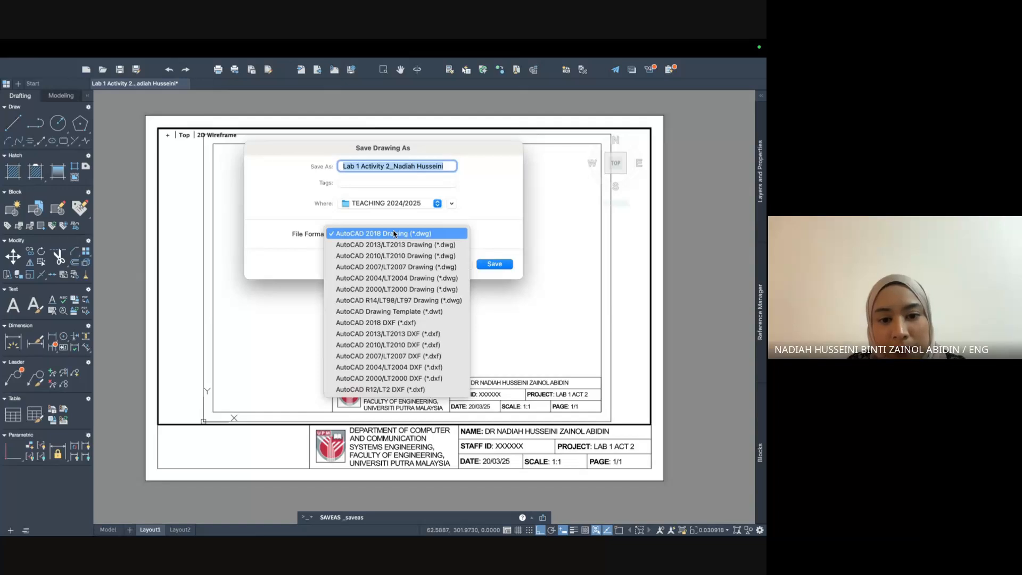
click(396, 314)
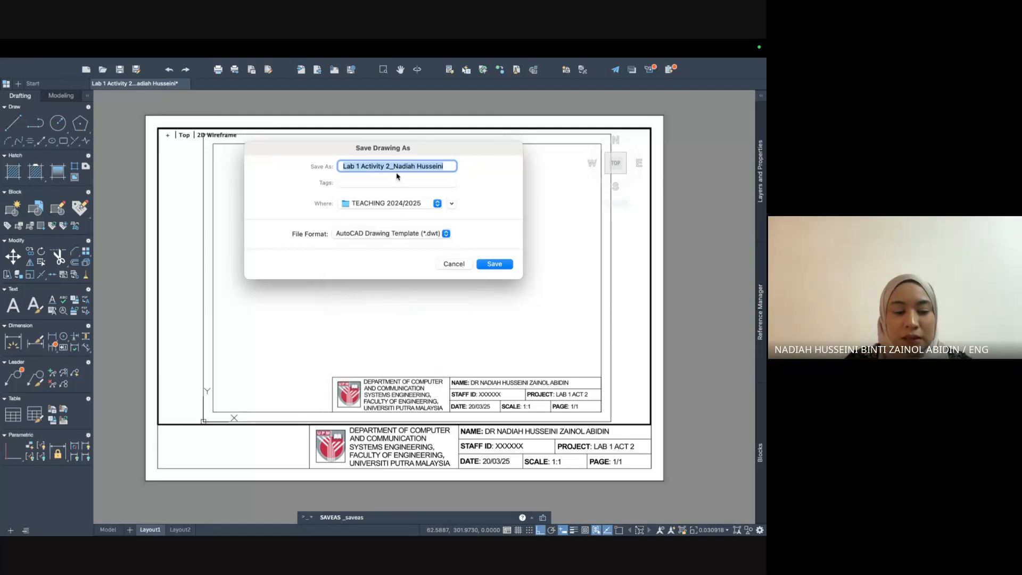
text(A3 template for ENG3201)
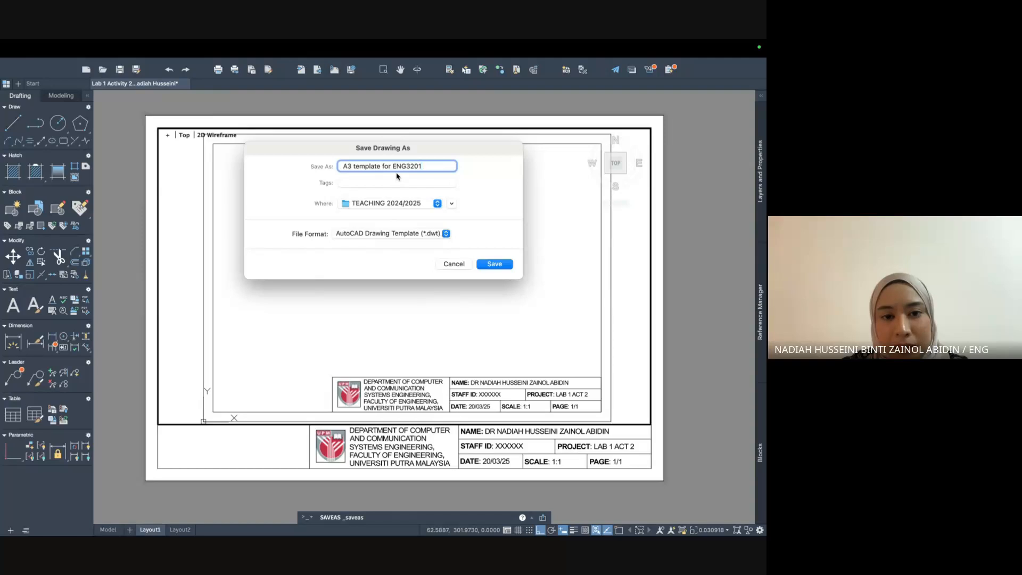
key(Return)
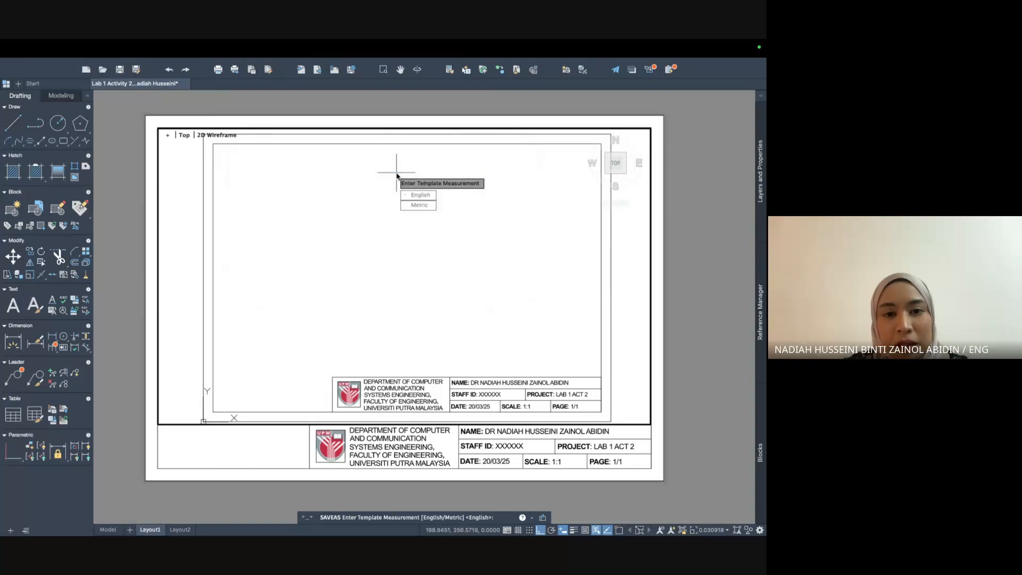
click(424, 206)
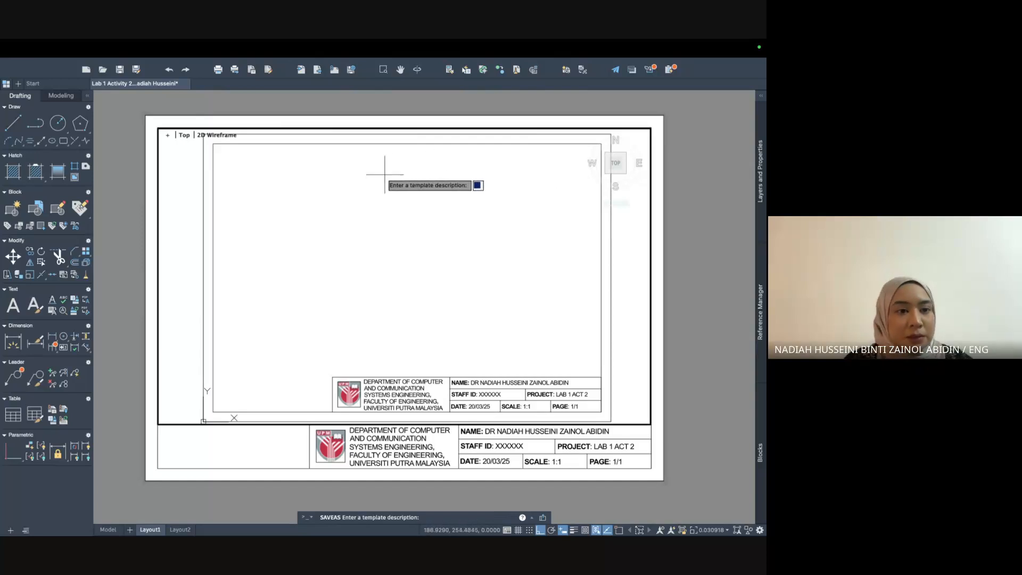
Enter the template description 'this is my template for labs' and finish saving the .dwt.
text(this is my template )
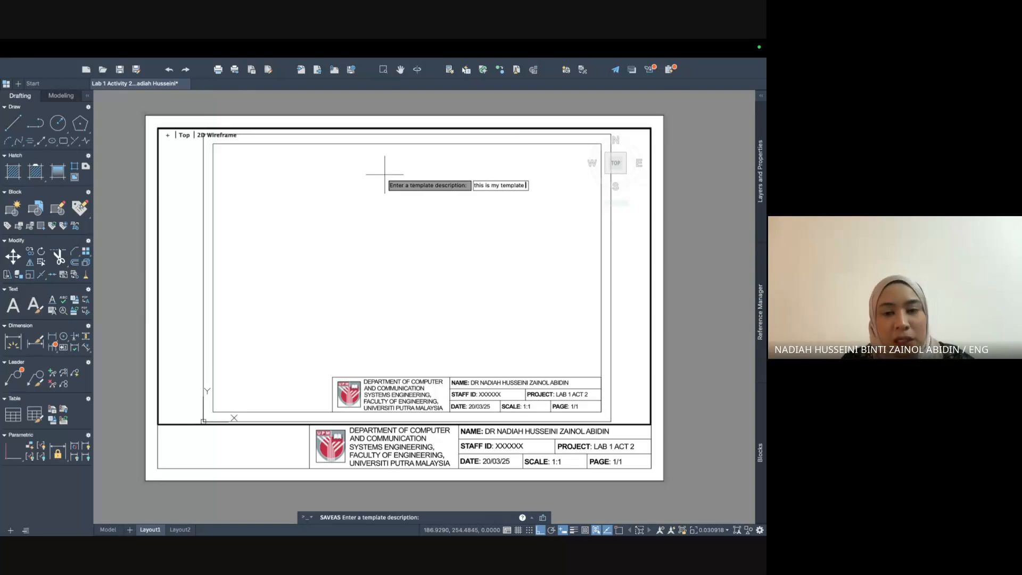
text(for labs)
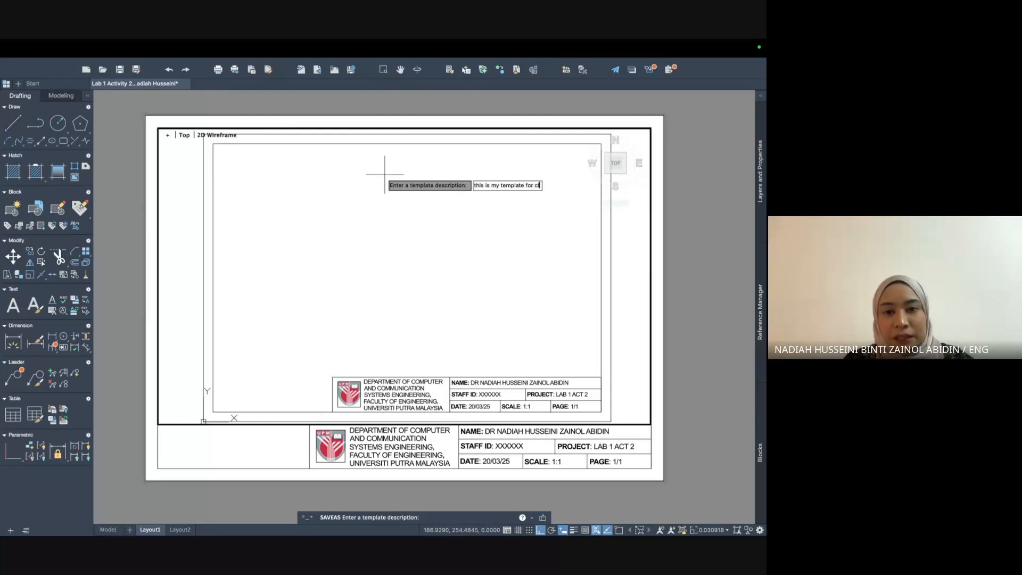
key(Return)
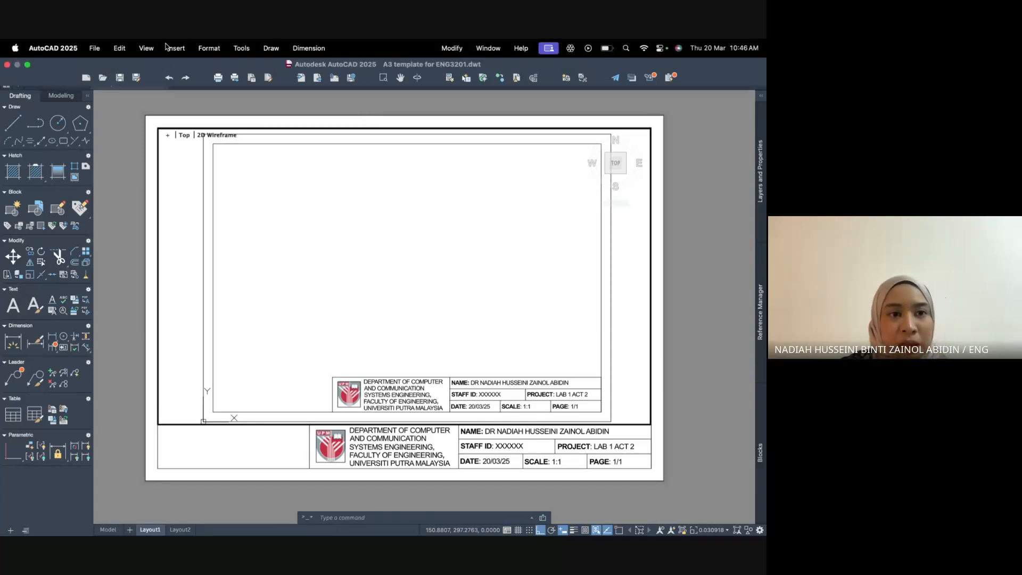
Export Layout1 to a PDF in the TEACHING 2024/2025 folder and review the plot job details.
click(94, 48)
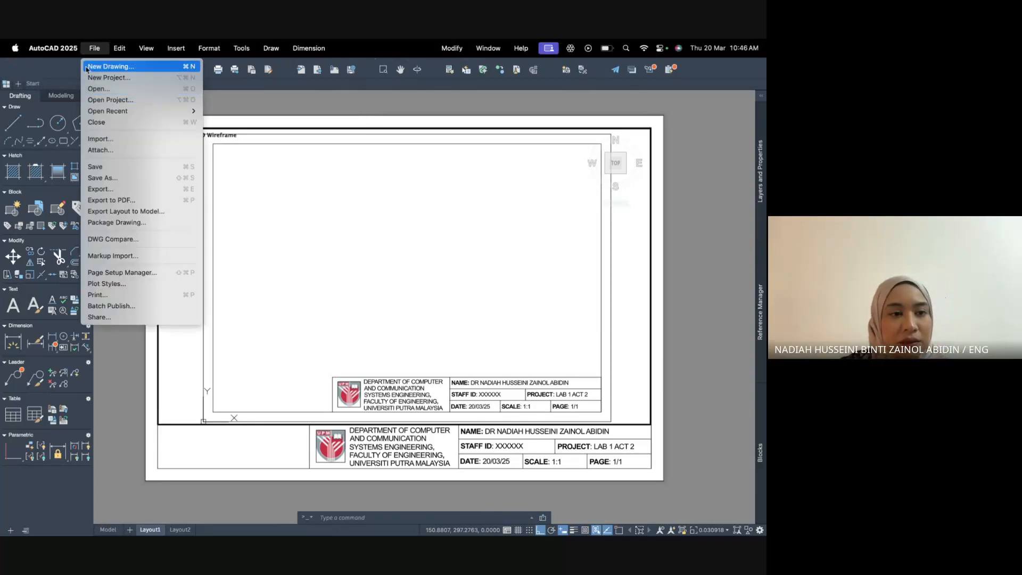
click(115, 201)
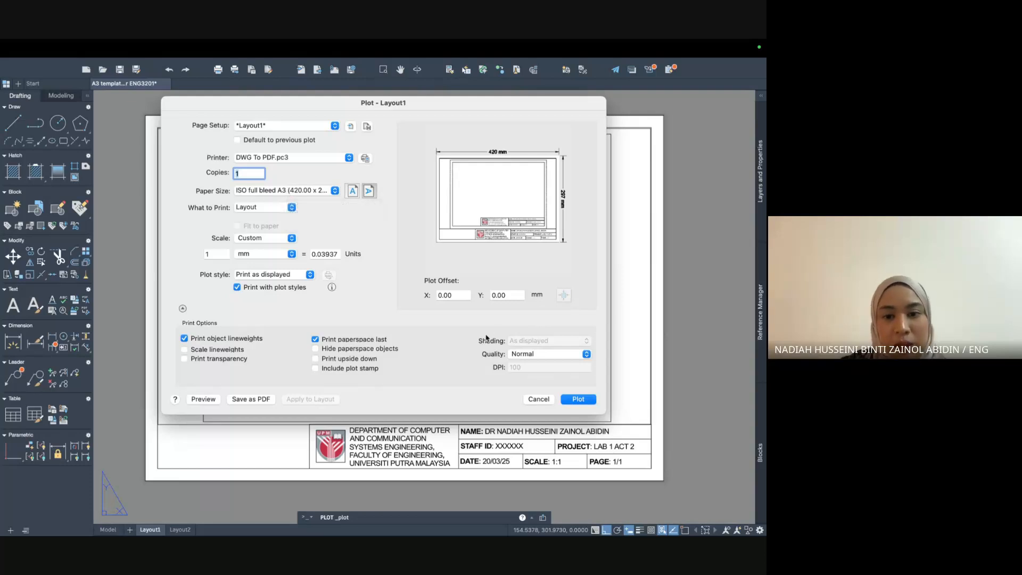
click(578, 400)
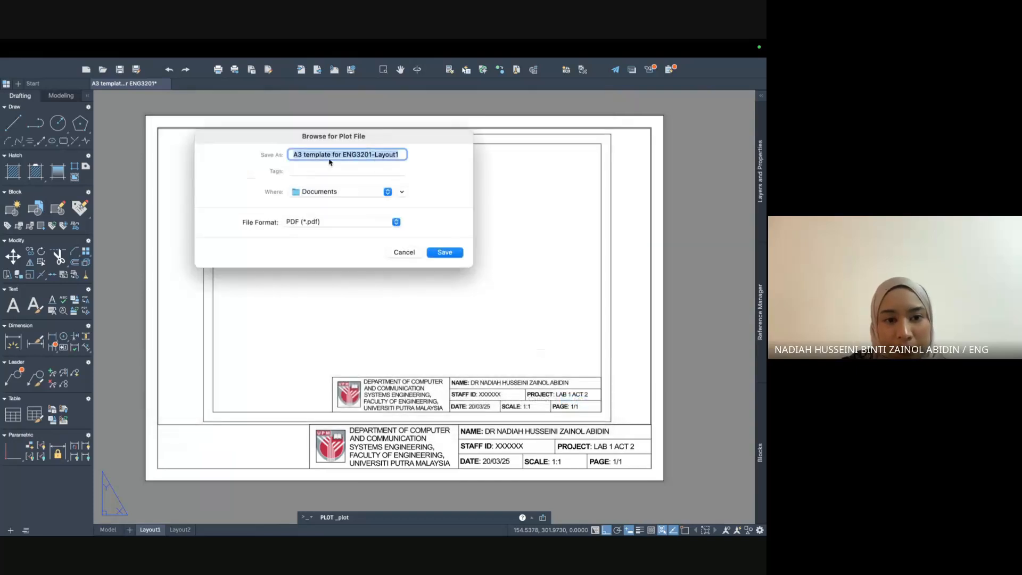
click(325, 193)
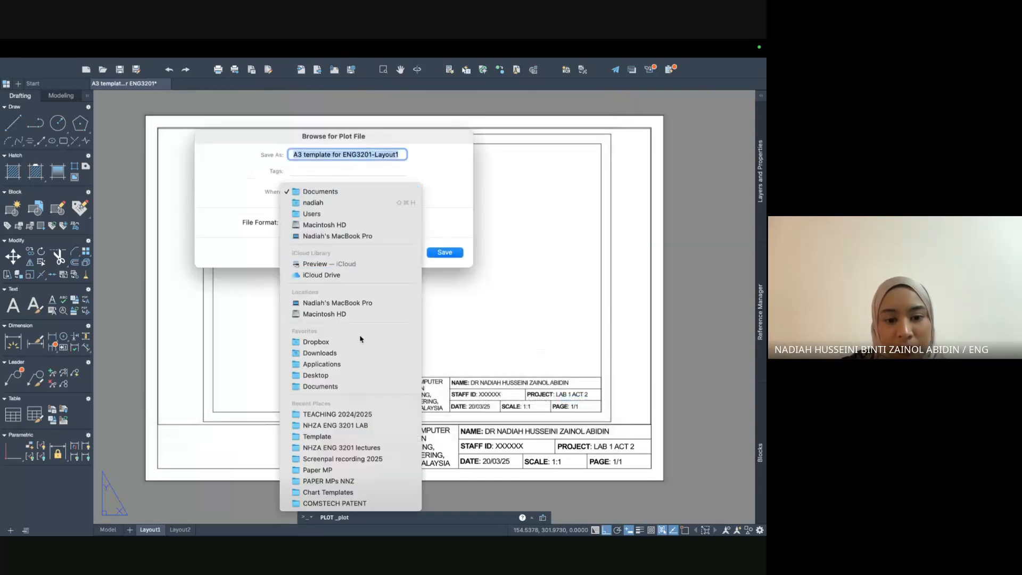
click(367, 414)
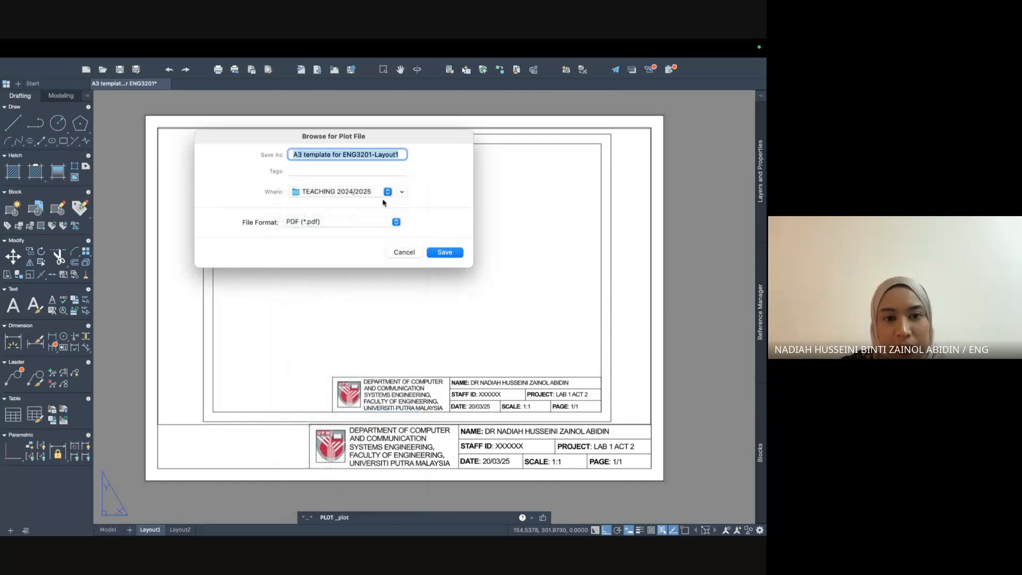
click(445, 252)
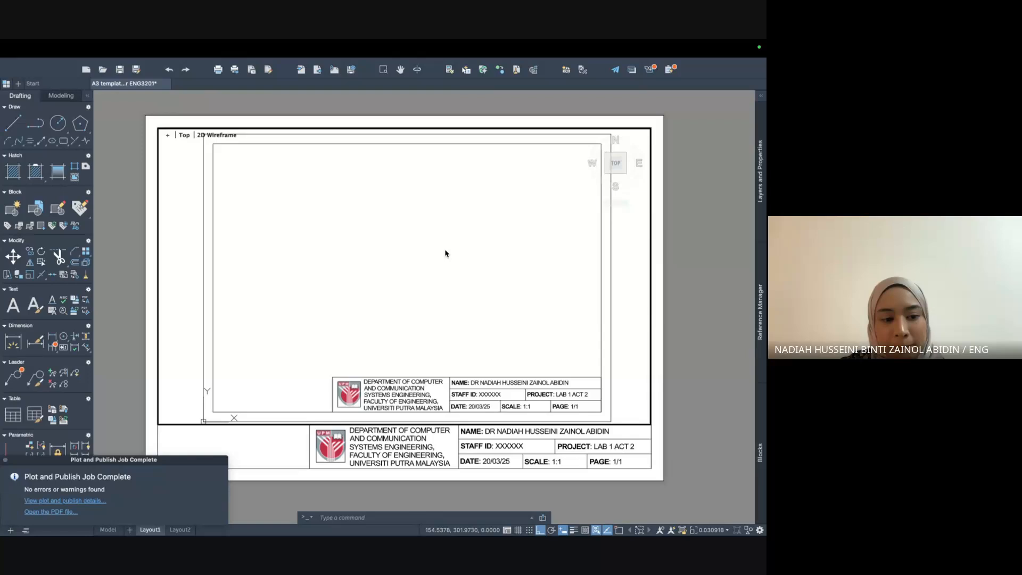
click(68, 501)
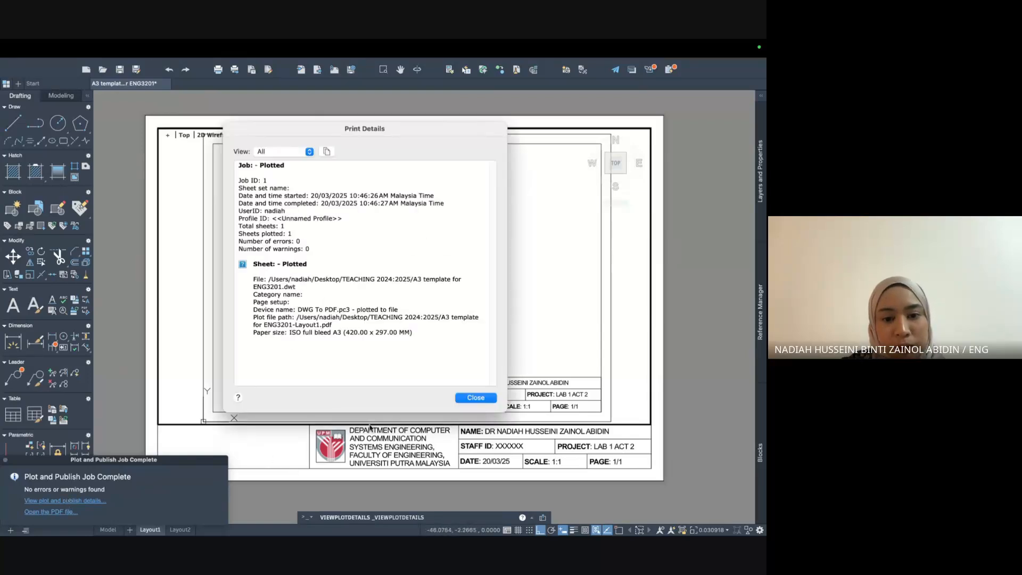
click(472, 398)
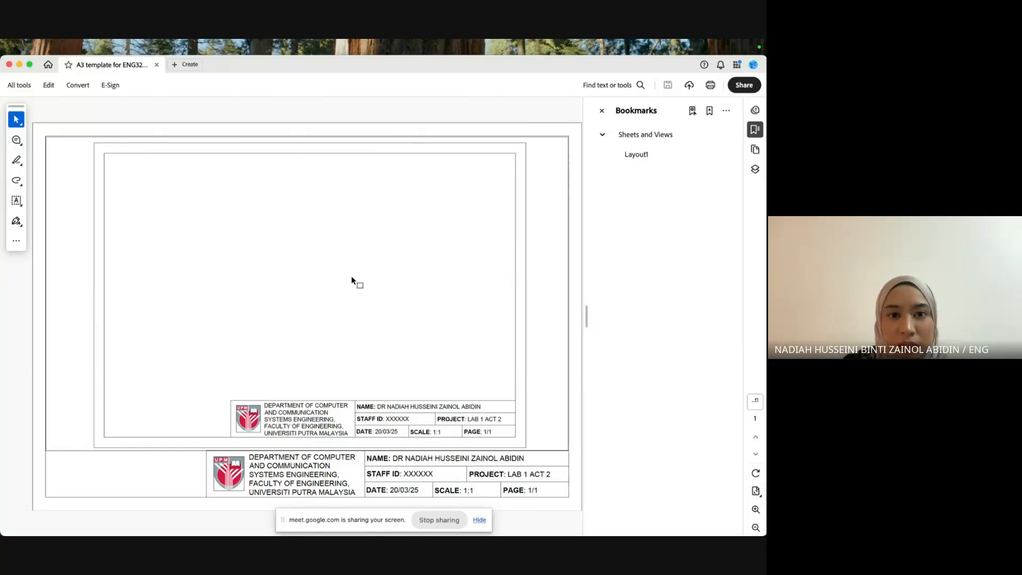
Switch from the Acrobat PDF to the Chrome Google Meet window.
key(ctrl+Up)
click(440, 46)
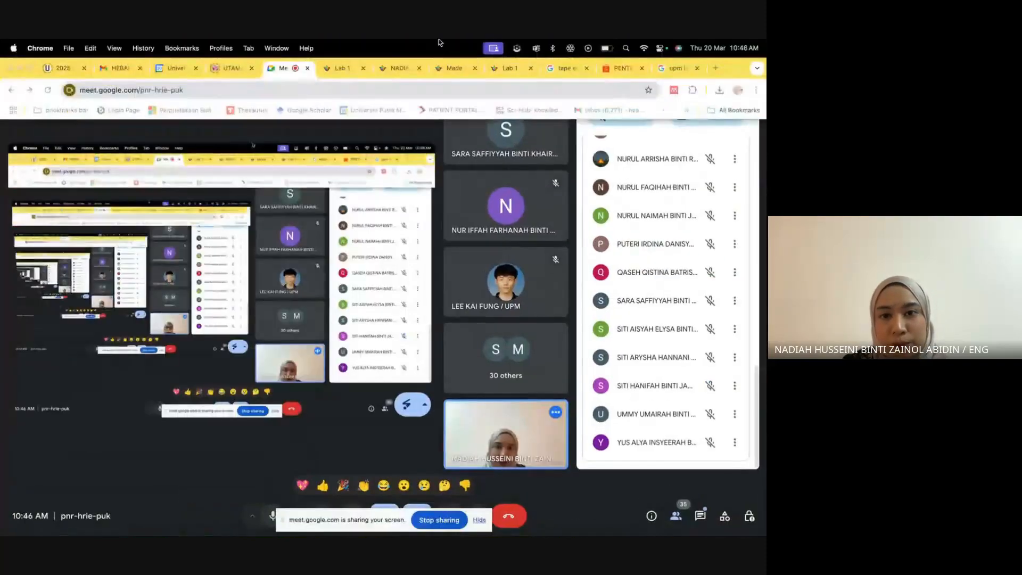
With Chrome full screen, scroll the Lab 1 Padlet board to Activity 2 and add a post.
key(ctrl+super+f)
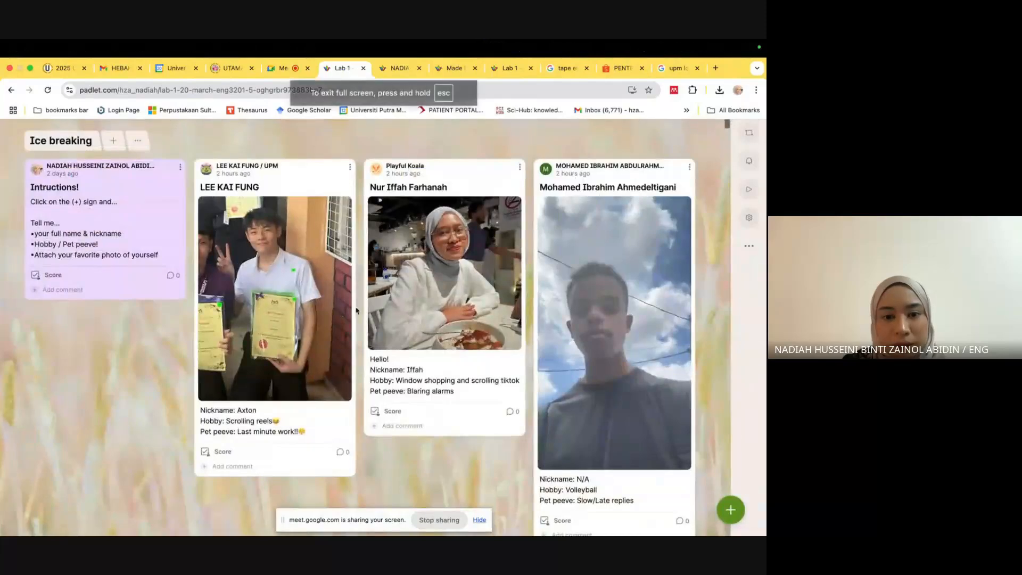
scroll(357, 310, down, 20)
scroll(356, 310, down, 20)
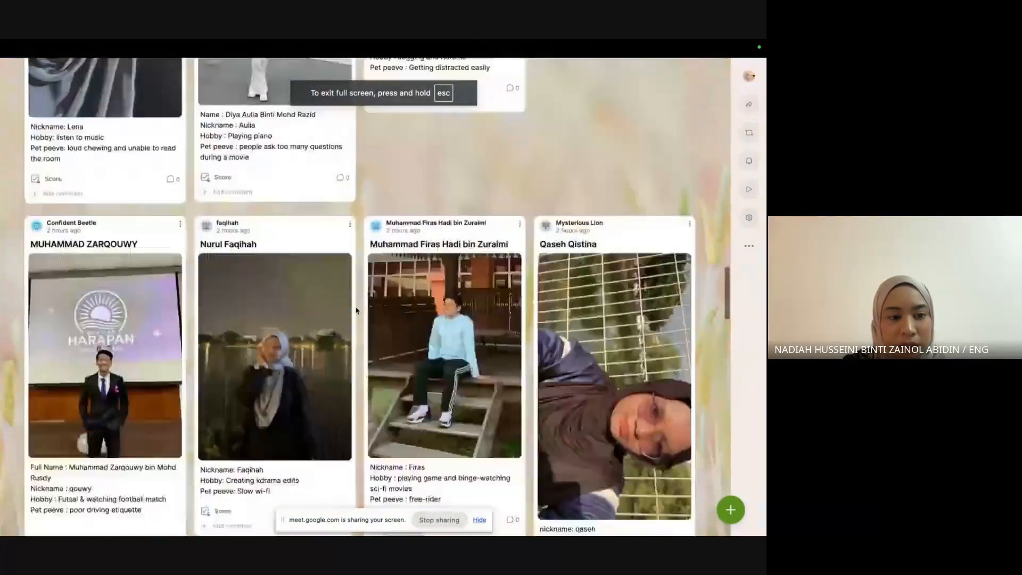
scroll(357, 310, down, 6)
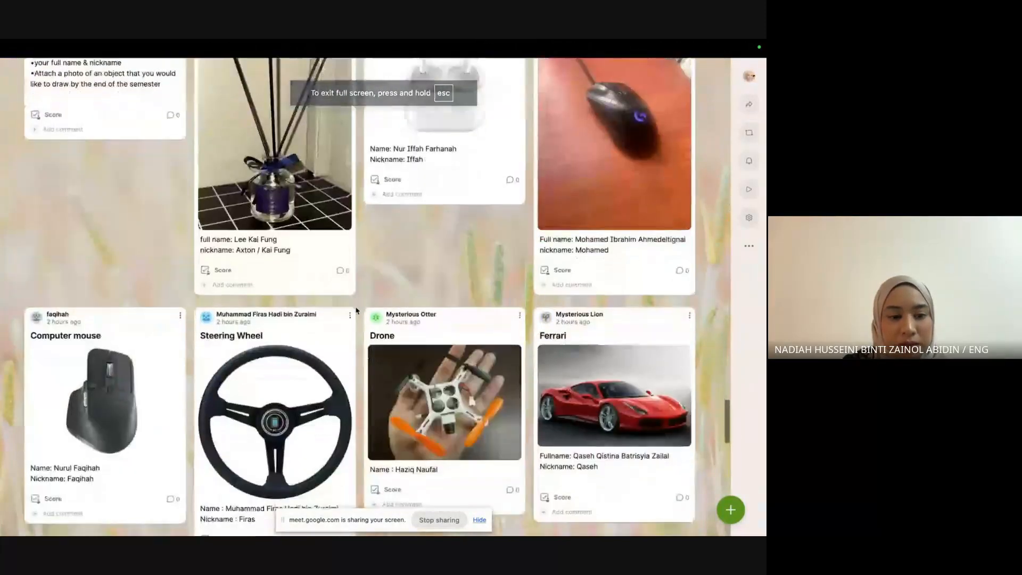
scroll(356, 310, up, 2)
scroll(356, 310, down, 8)
scroll(357, 311, down, 15)
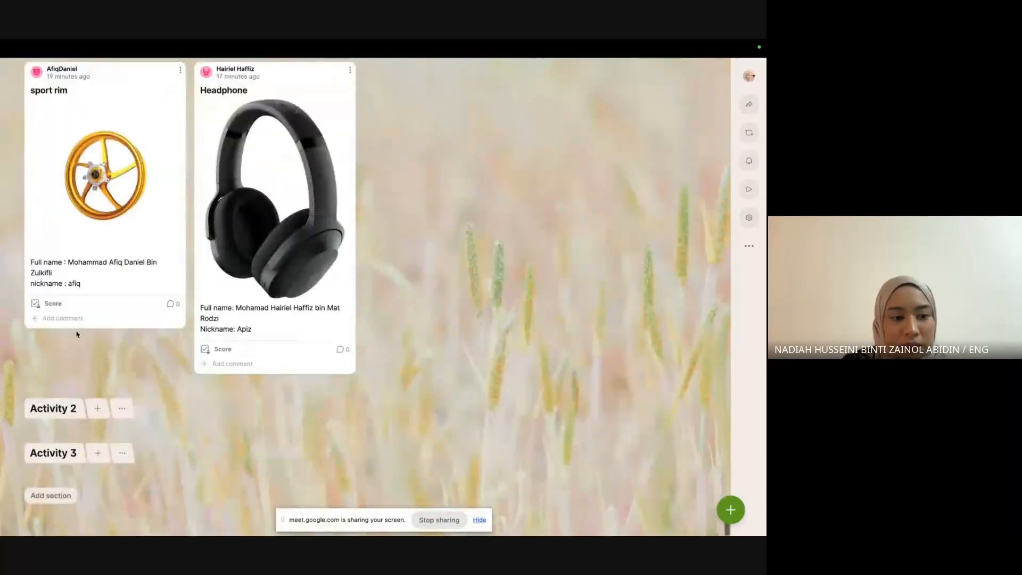
click(98, 408)
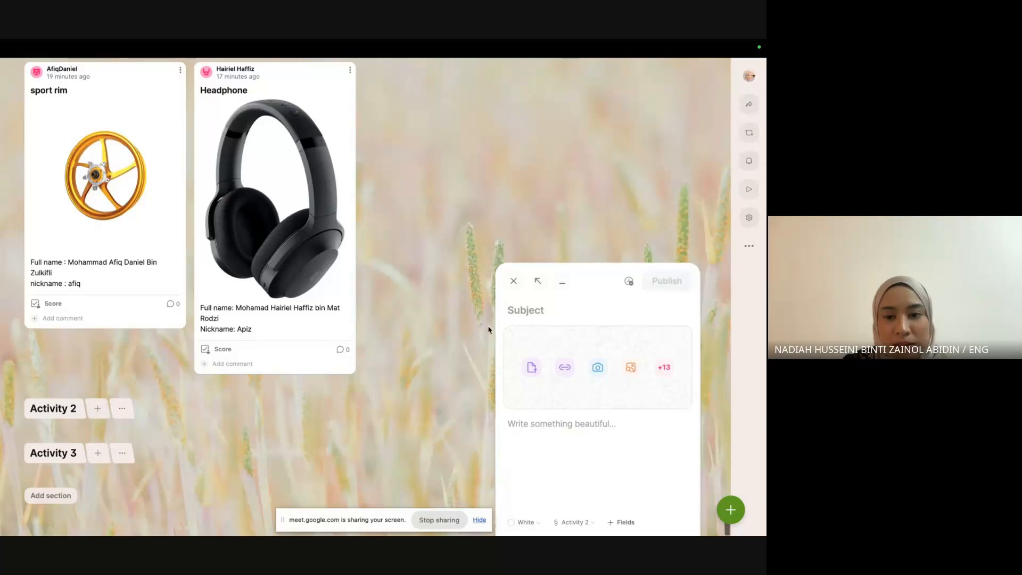
Attach 'A3 template for ENG3201-Layout1.pdf' from the TEACHING 2024/2025 folder to the new post.
click(530, 367)
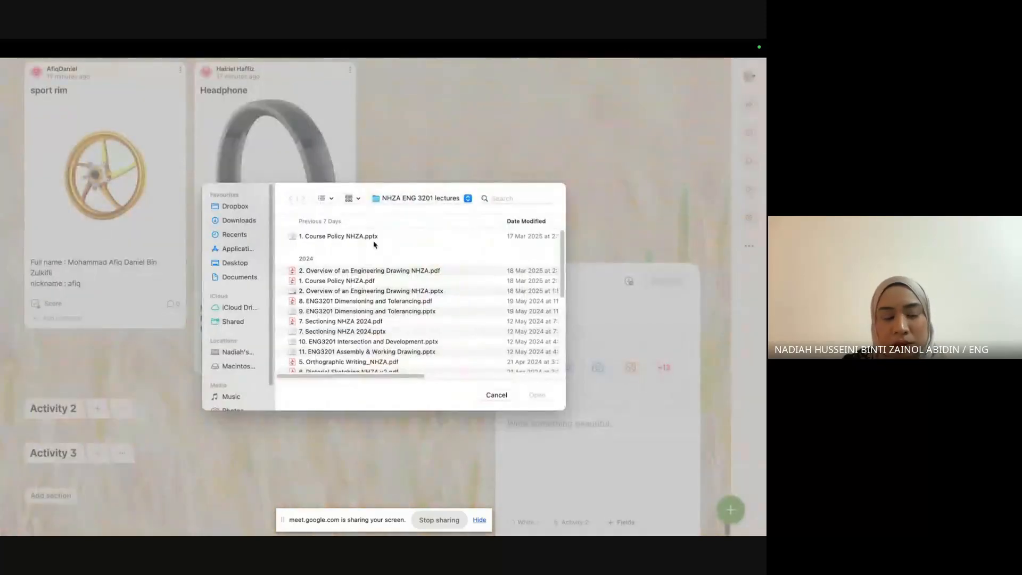
scroll(364, 288, down, 1)
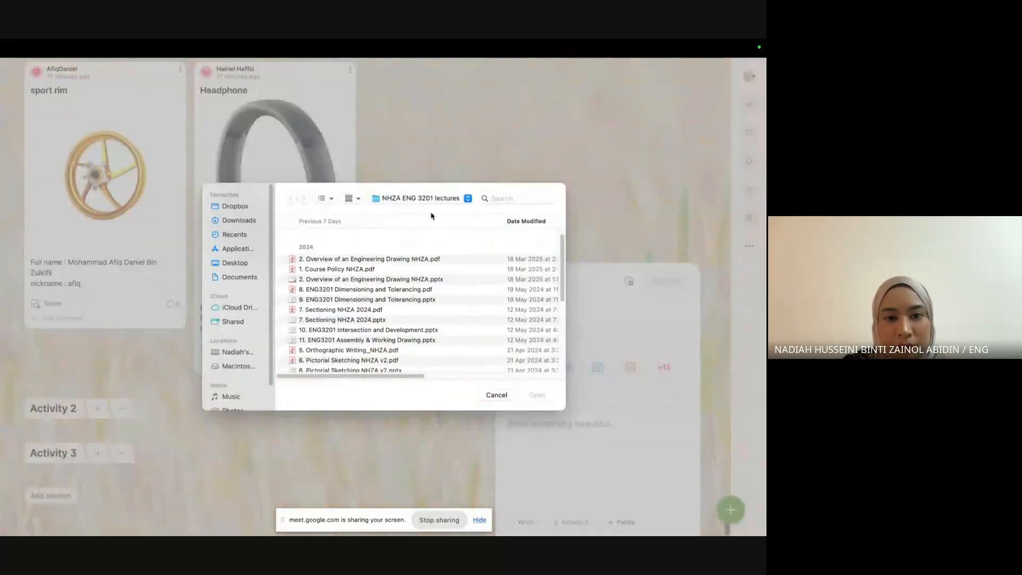
click(429, 199)
click(428, 211)
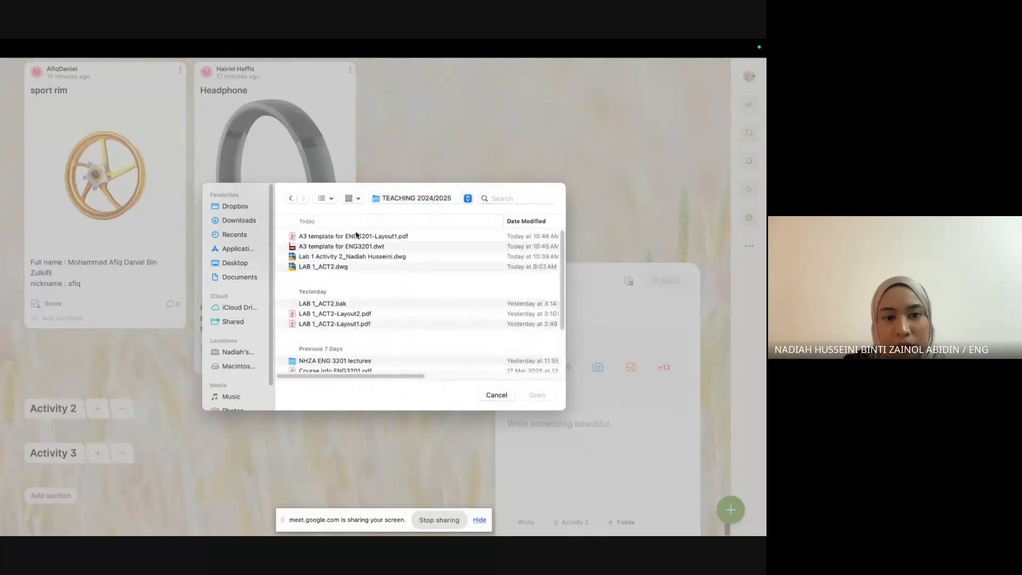
scroll(343, 313, down, 3)
scroll(344, 313, up, 3)
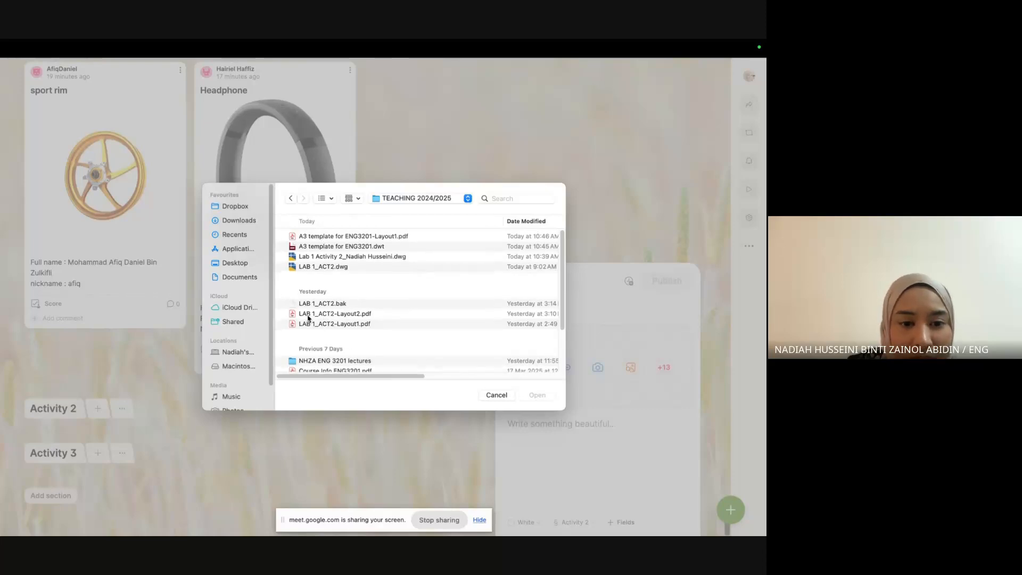
double_click(347, 239)
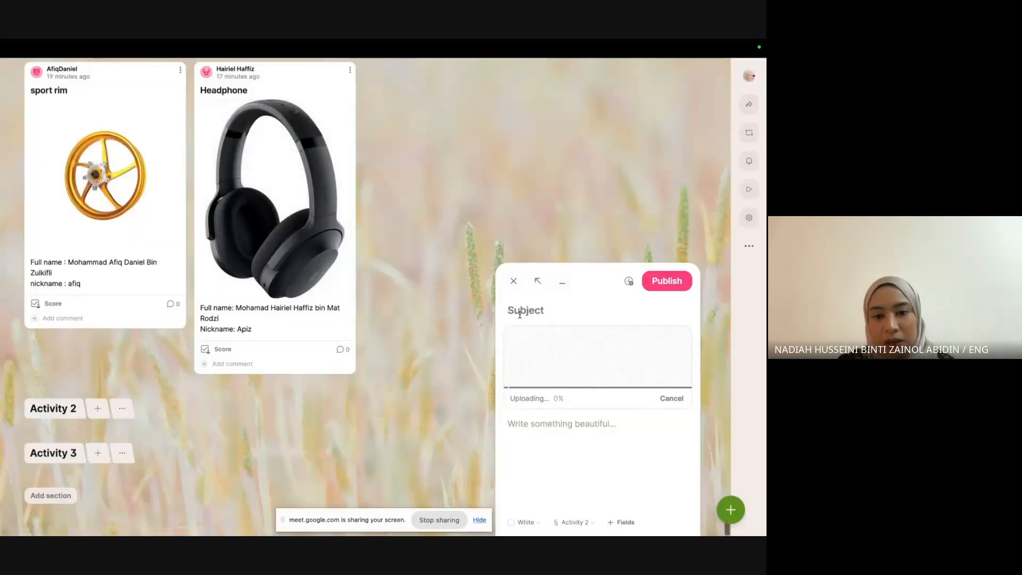
Enter the author's full name as the subject, publish the post, and return to Google Meet.
click(519, 314)
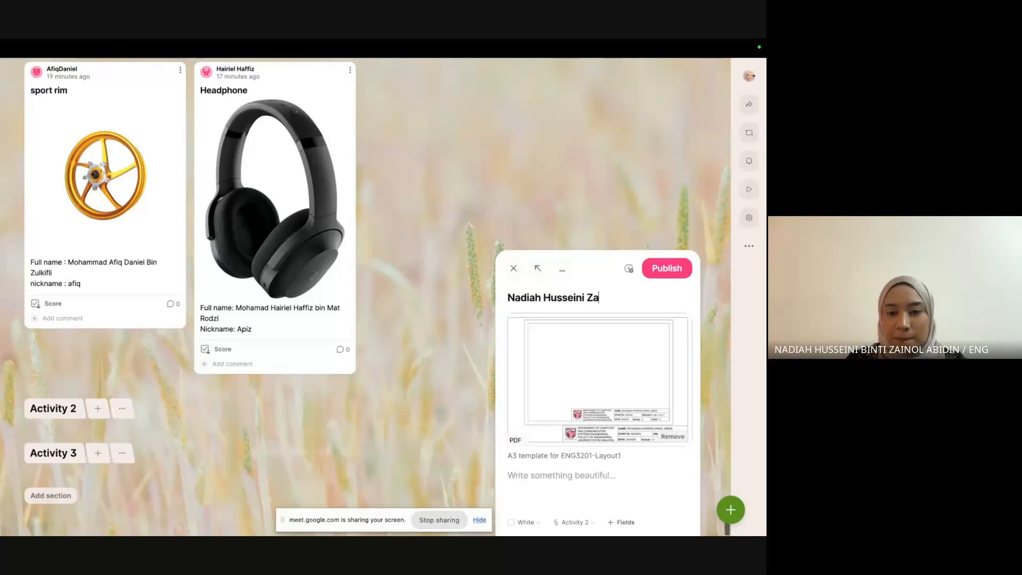
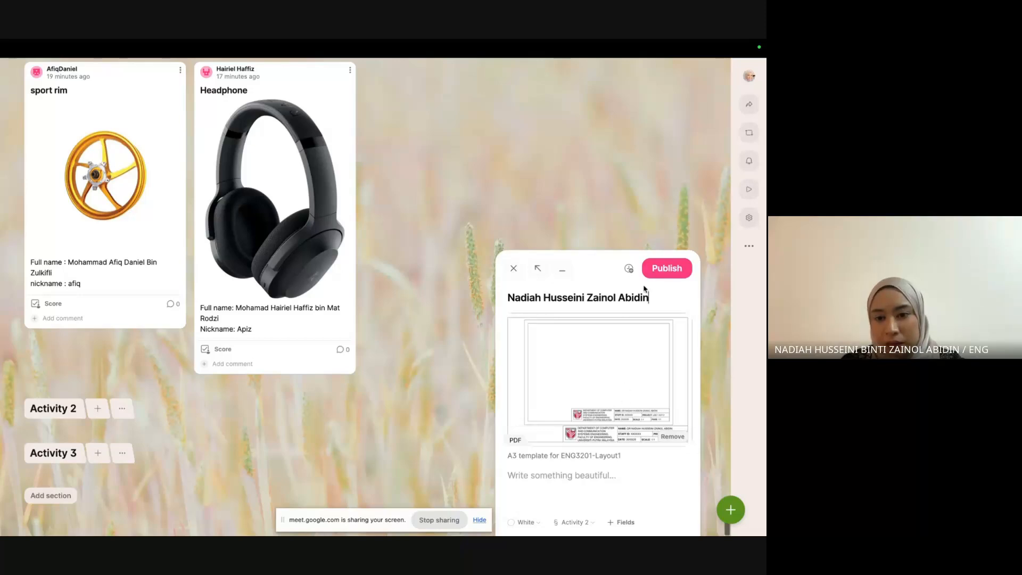
click(667, 268)
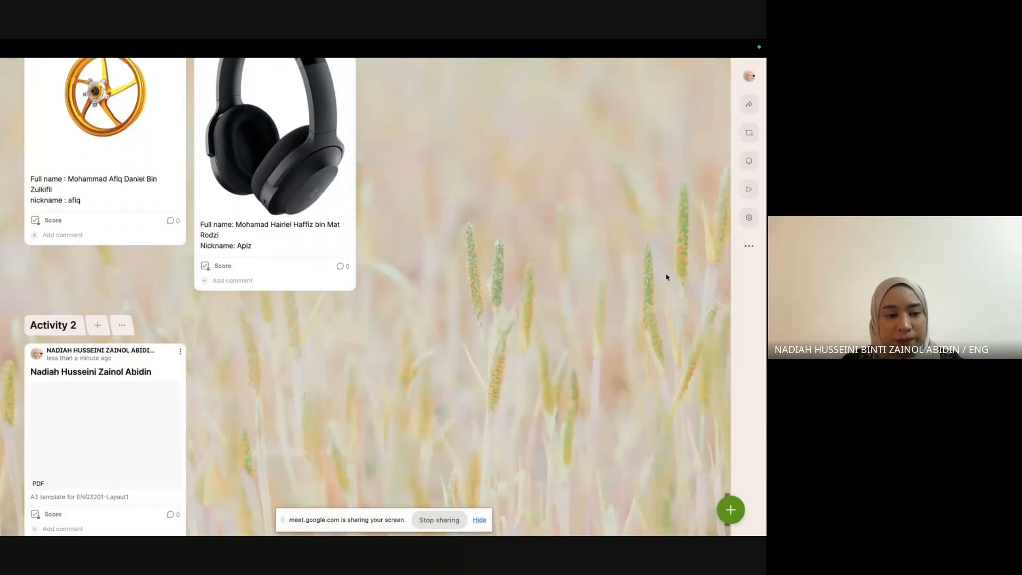
scroll(141, 429, down, 1)
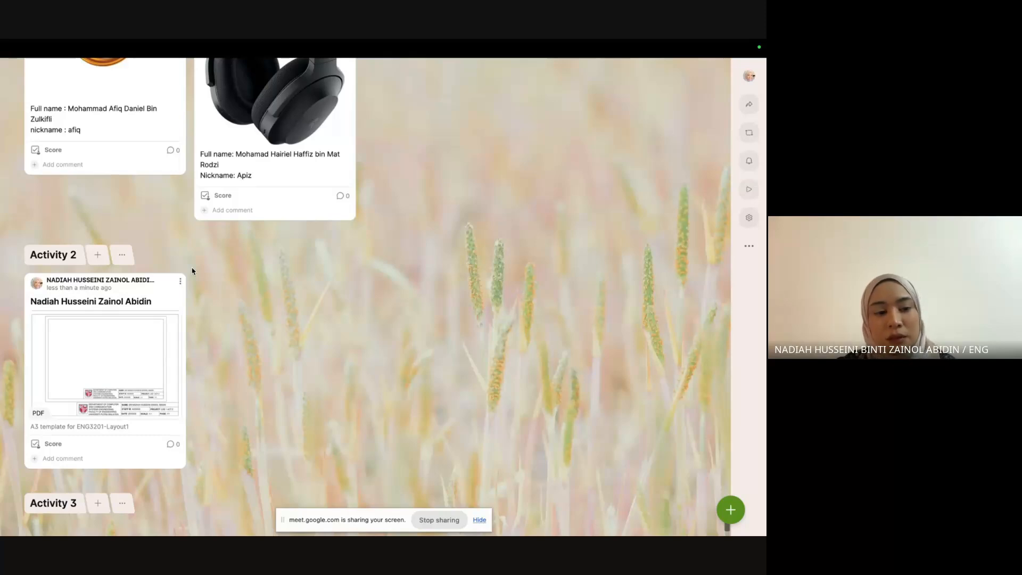
key(ctrl+Left)
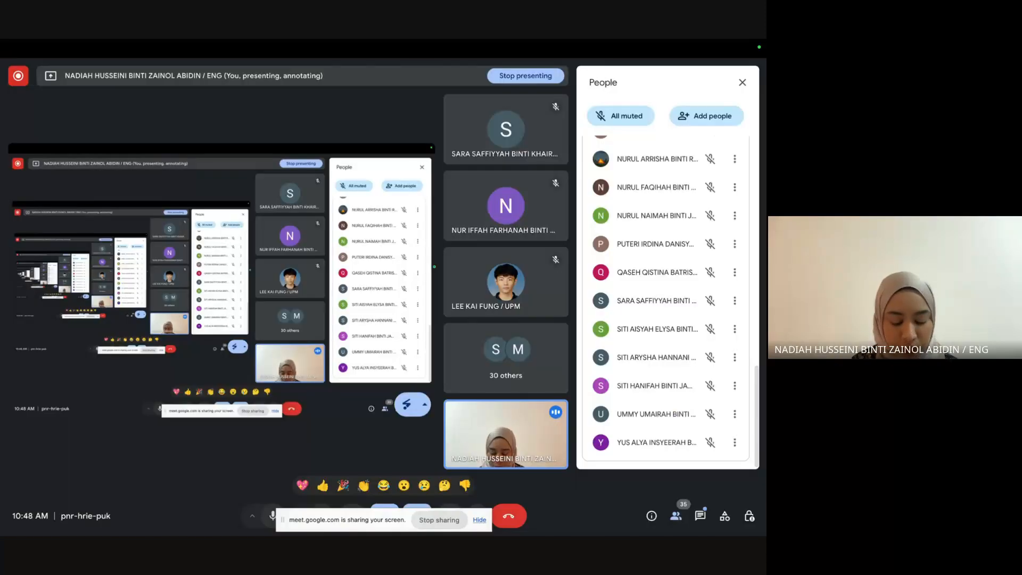